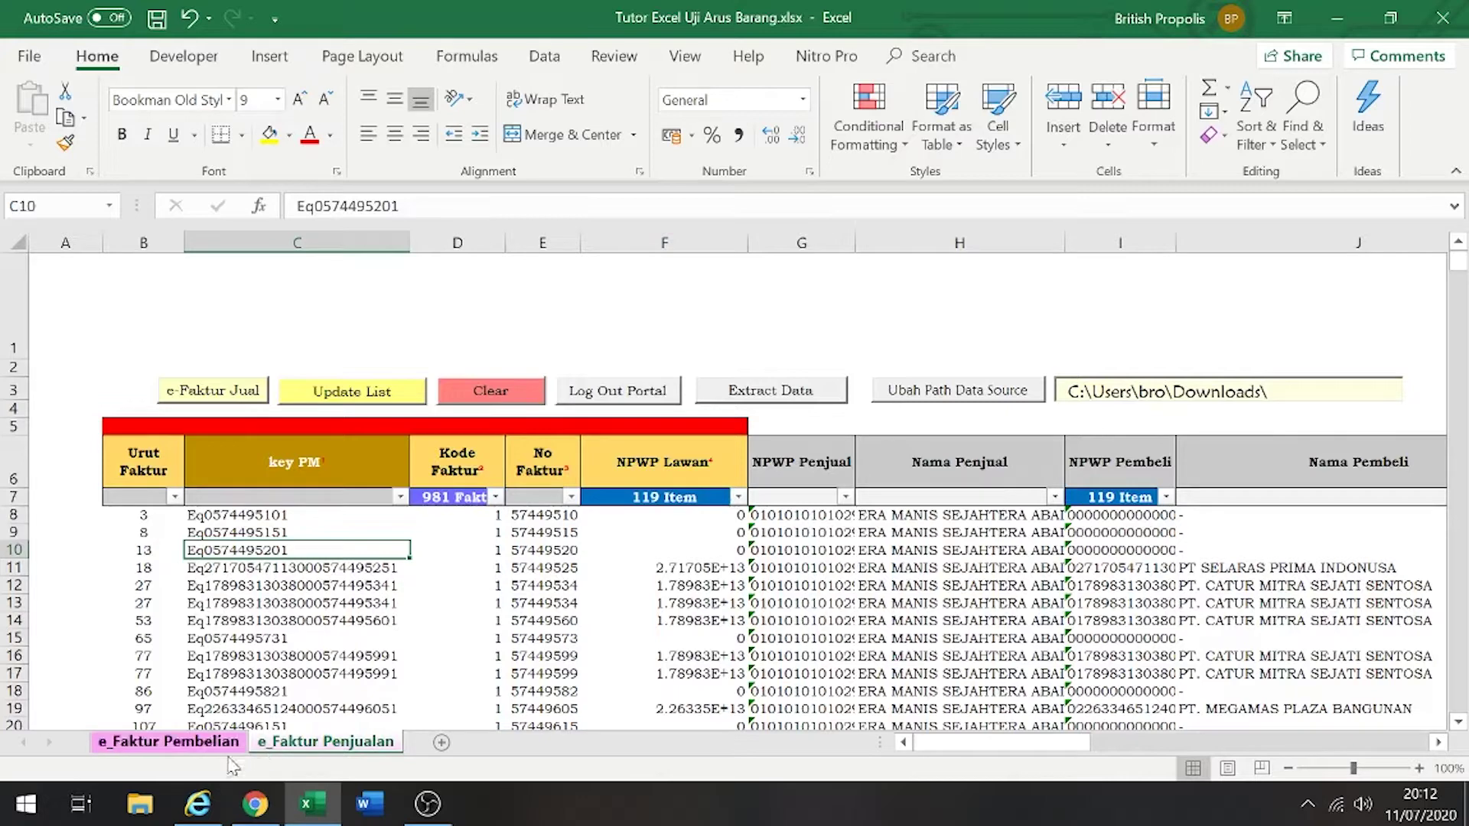
Look over the purchase and sales invoice lists on the e_Faktur Pembelian and e_Faktur Penjualan sheets
{"action": "left_click", "coordinate": [198, 742]}
{"action": "left_click", "coordinate": [306, 741]}
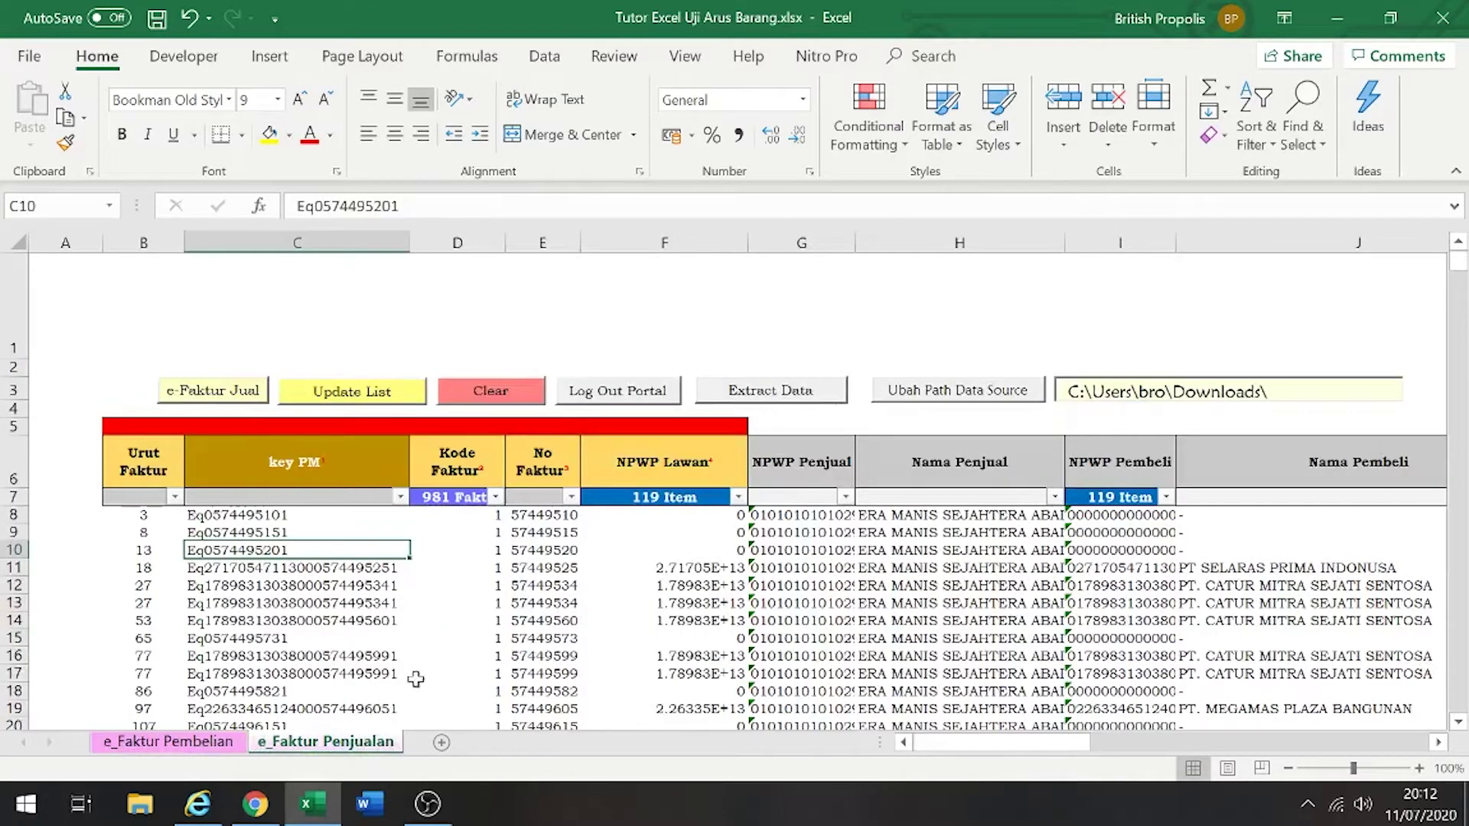
{"action": "left_click", "coordinate": [218, 748]}
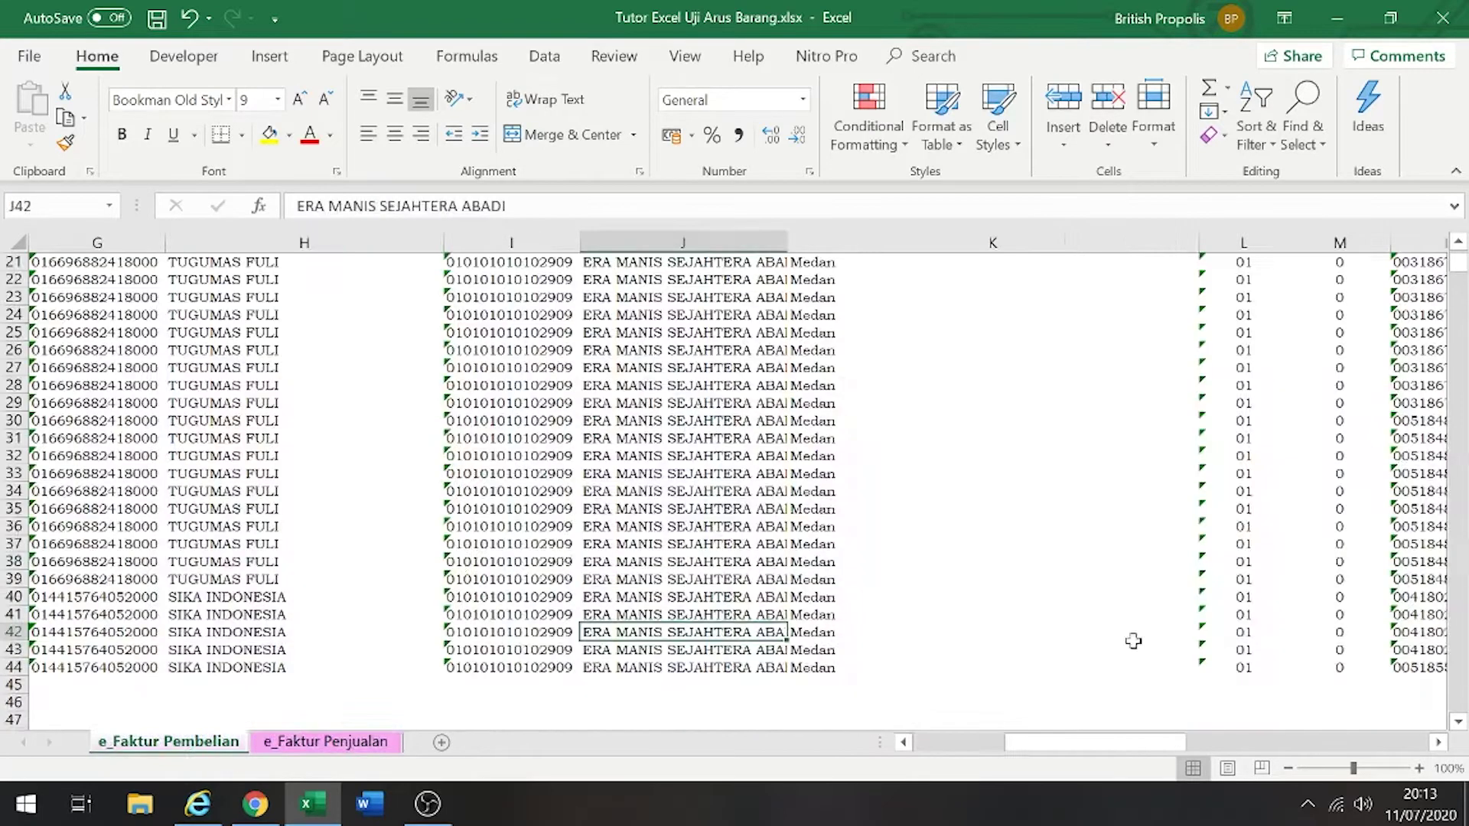
{"action": "left_click_drag", "start_coordinate": [1458, 312], "coordinate": [1457, 254]}
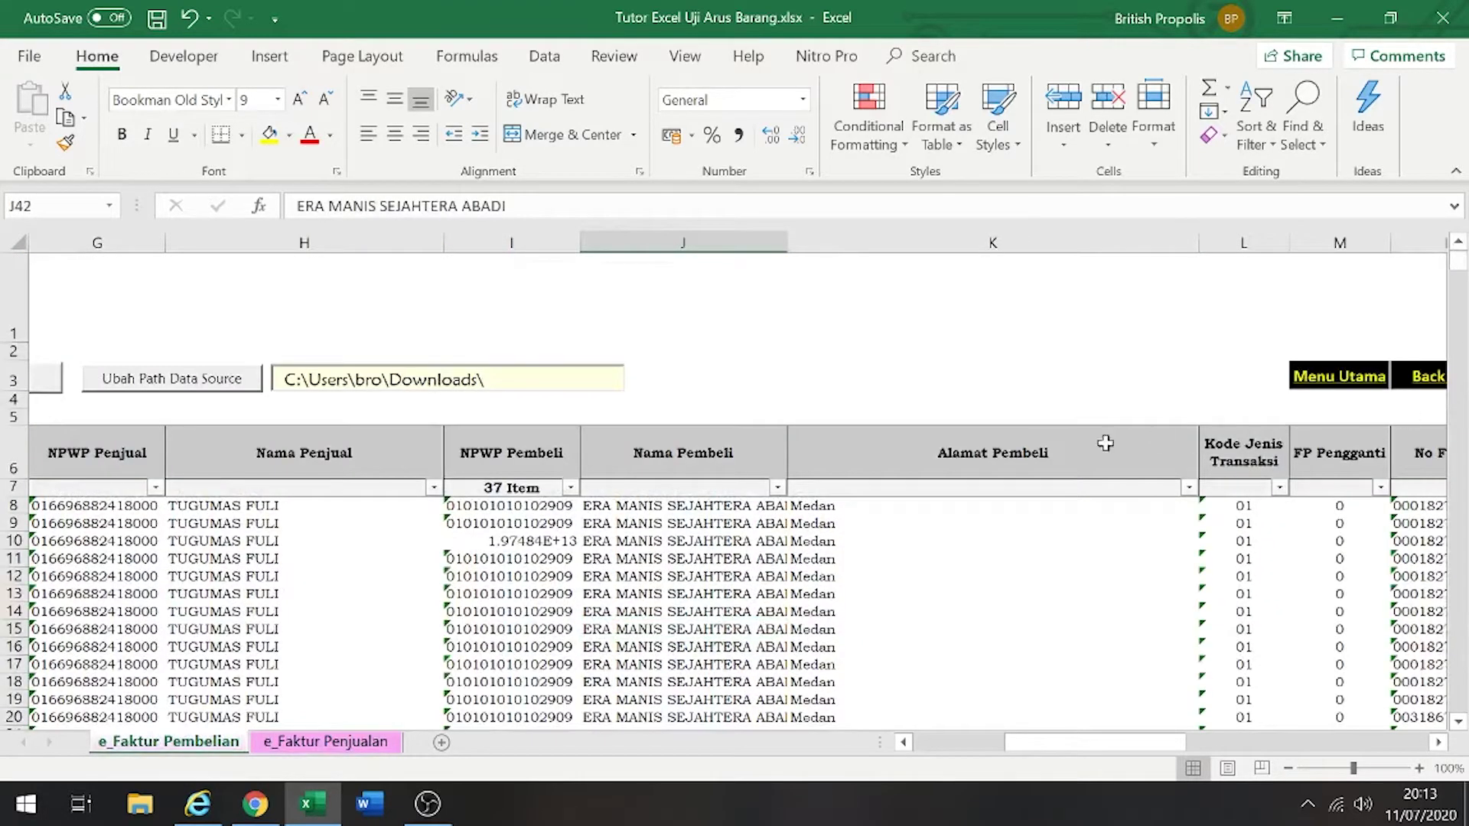
{"action": "left_click", "coordinate": [1002, 558]}
{"action": "left_click", "coordinate": [347, 749]}
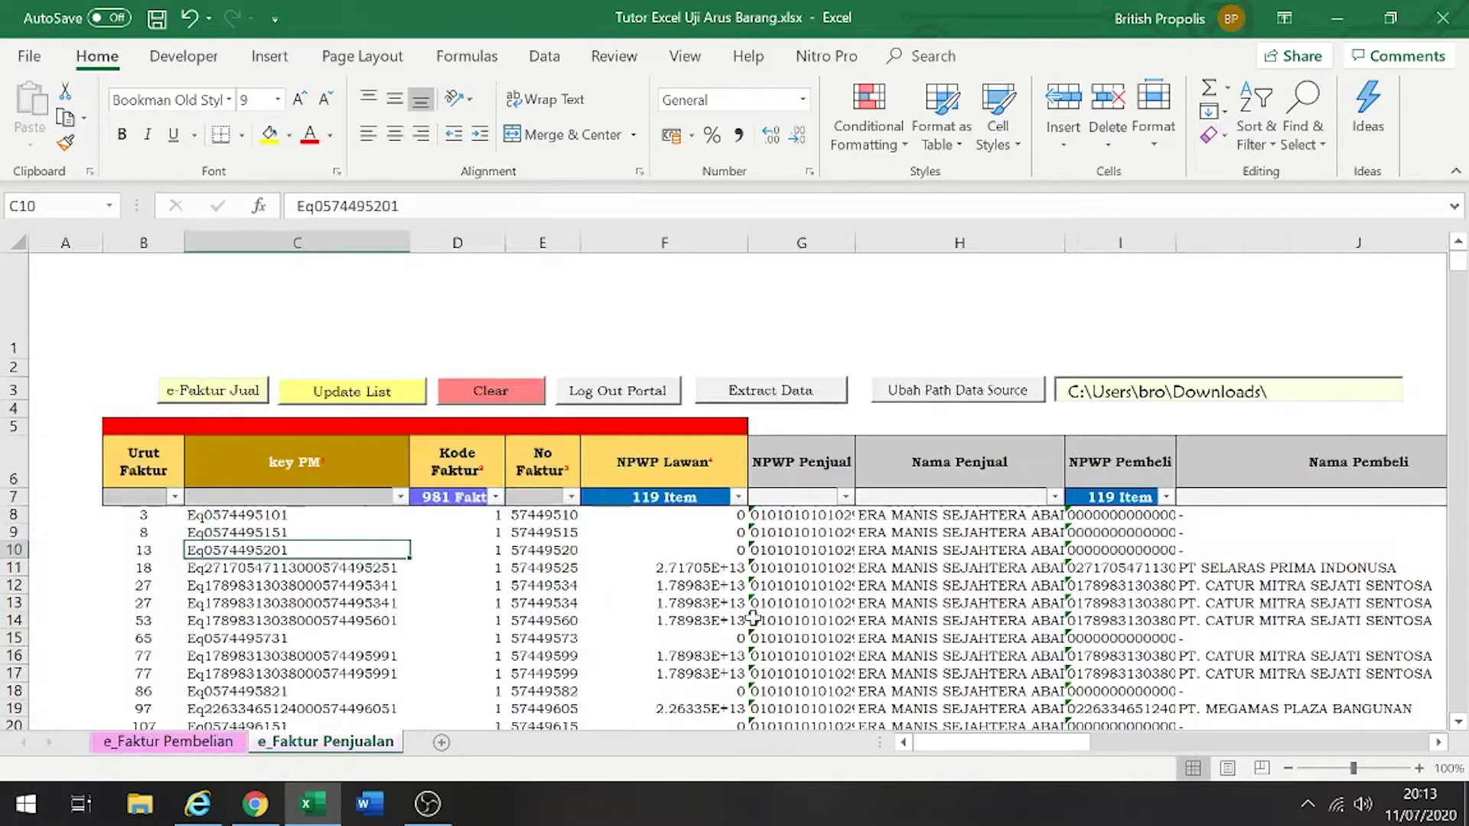
Examine the Kode Faktur, No Faktur, NPWP Lawan and seller columns in the e_Faktur Penjualan list
{"action": "left_click", "coordinate": [568, 588]}
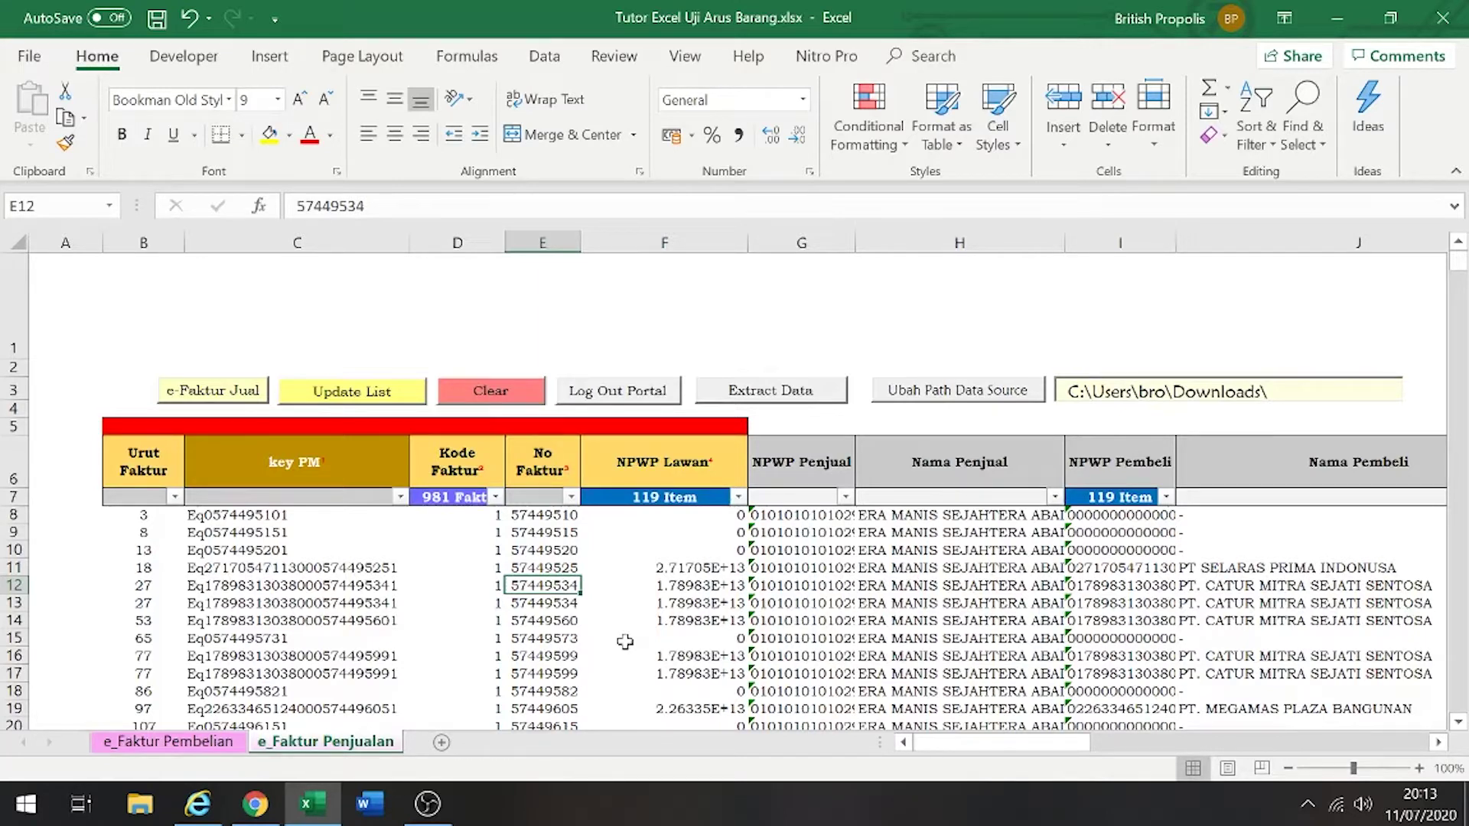
{"action": "key", "text": "Right"}
{"action": "key", "text": "Right"}
{"action": "key", "text": "Right"}
{"action": "key", "text": "Left"}
{"action": "key", "text": "Left"}
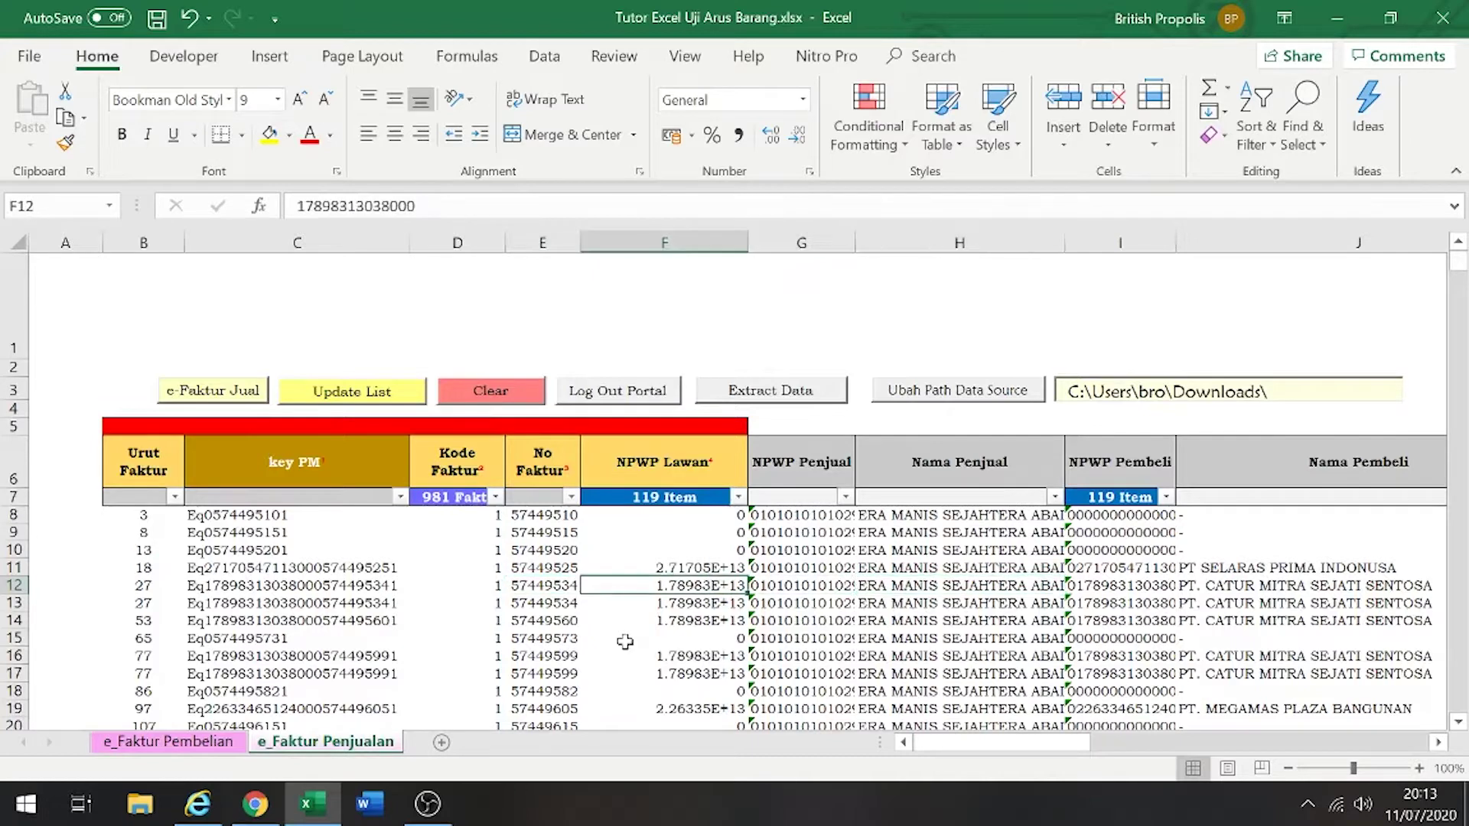
{"action": "key", "text": "Left"}
{"action": "key", "text": "Left"}
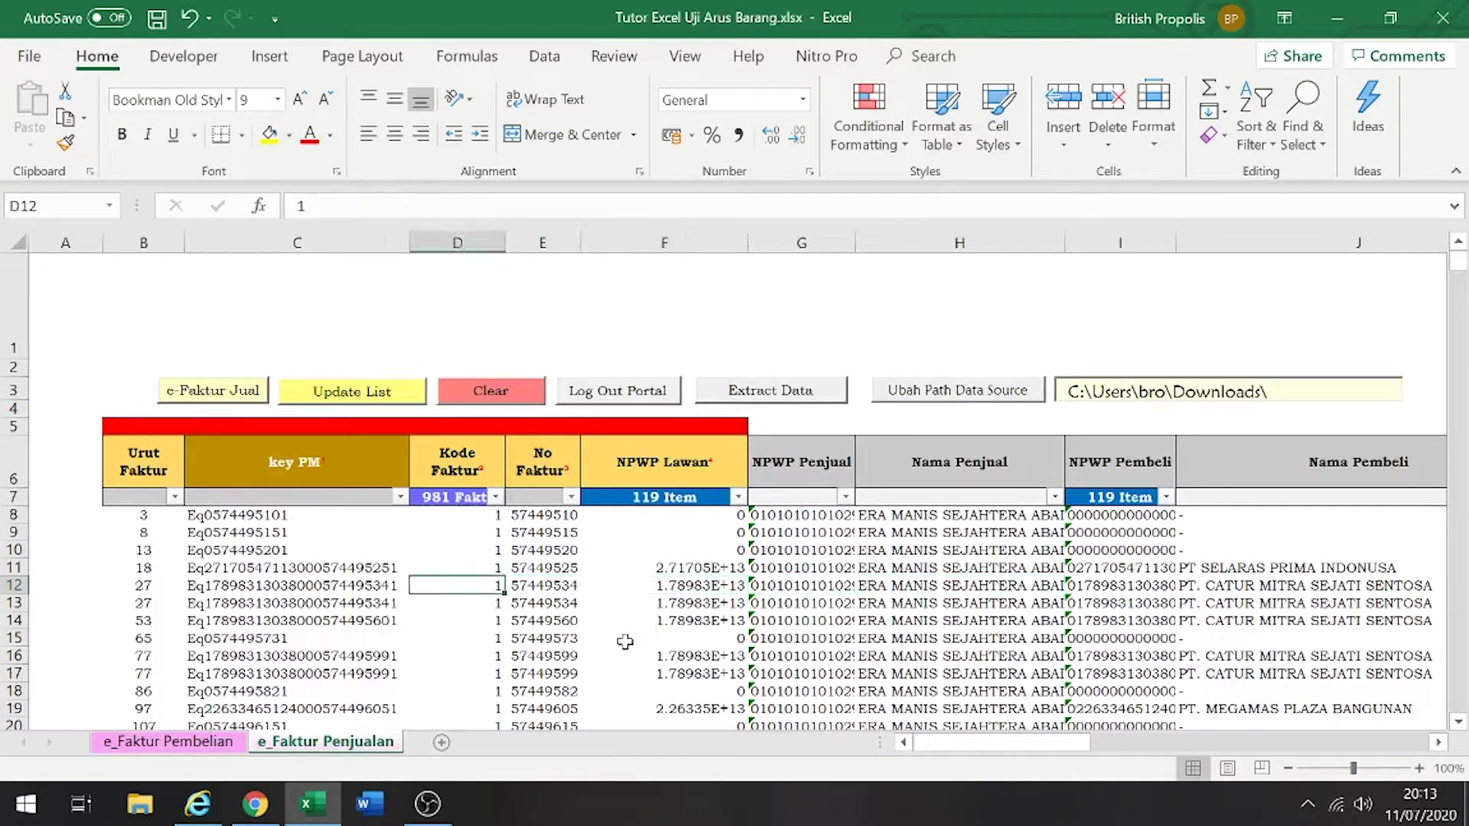
{"action": "key", "text": "Right"}
{"action": "key", "text": "Right"}
{"action": "key", "text": "Left"}
{"action": "key", "text": "Left"}
{"action": "key", "text": "Right"}
{"action": "key", "text": "Right"}
{"action": "key", "text": "Right"}
{"action": "key", "text": "Left"}
{"action": "key", "text": "Left"}
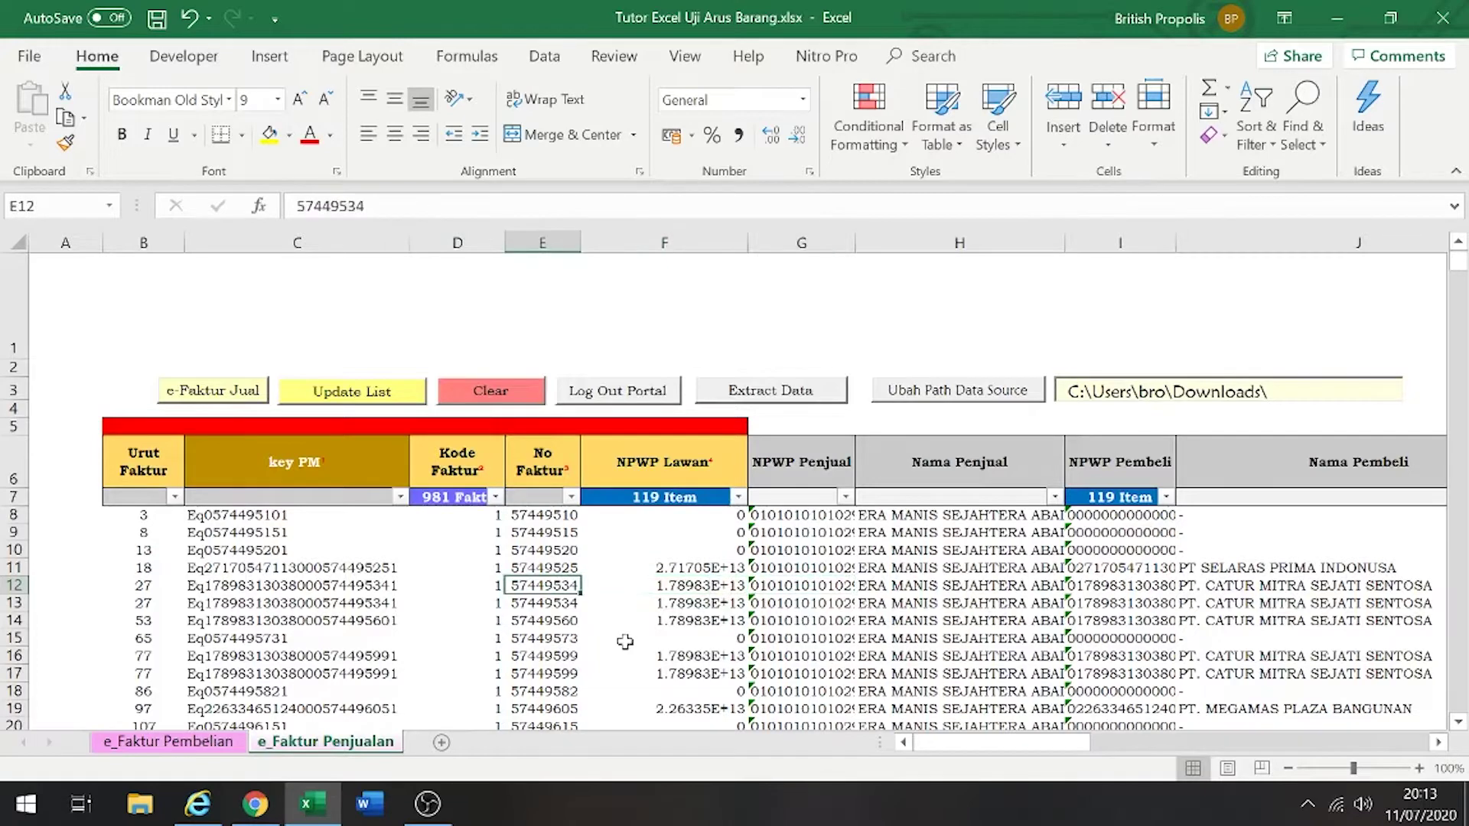
{"action": "key", "text": "Right"}
{"action": "key", "text": "Right"}
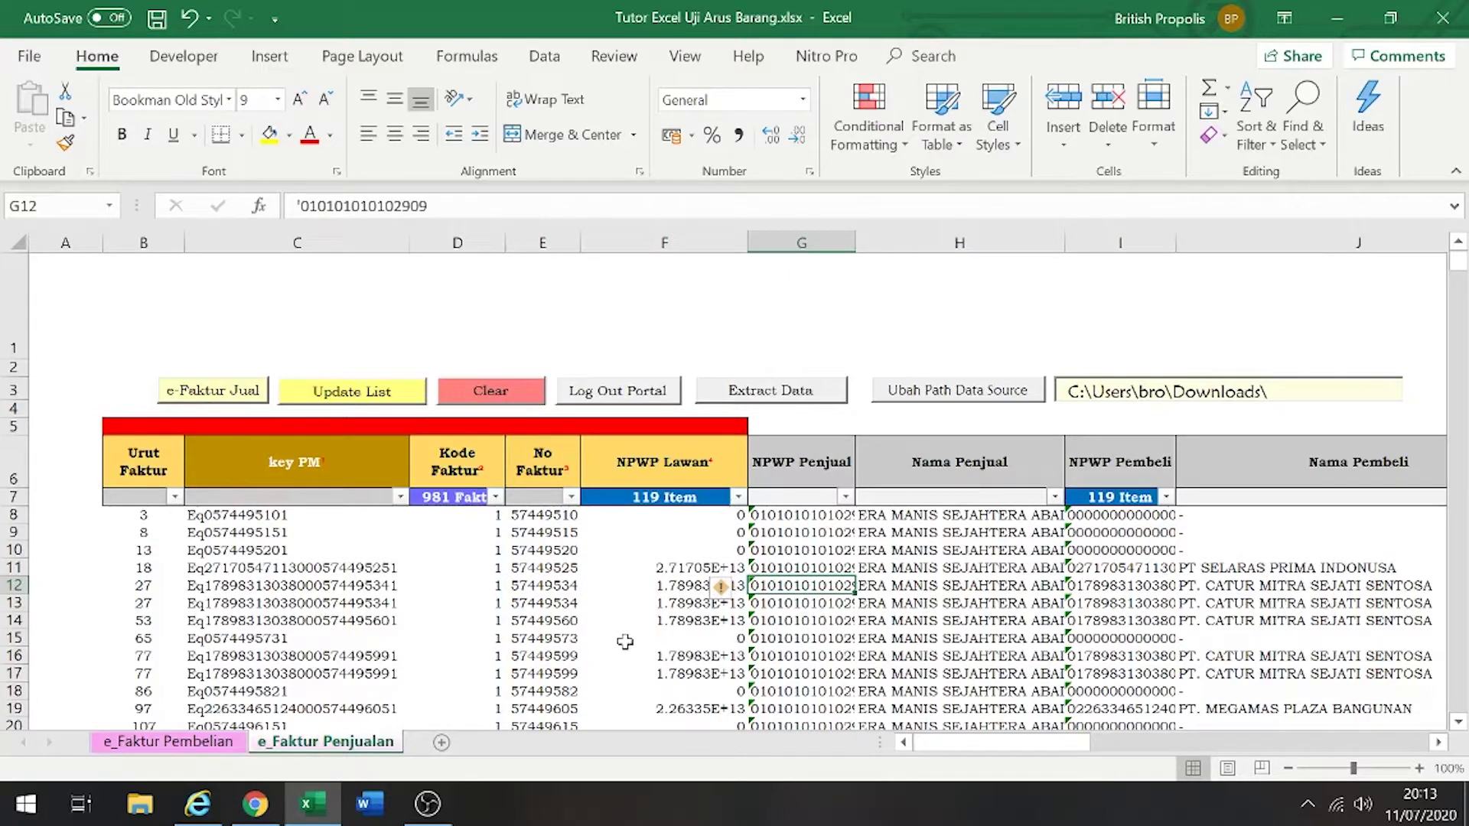
{"action": "key", "text": "Up"}
{"action": "key", "text": "Up"}
{"action": "key", "text": "Right"}
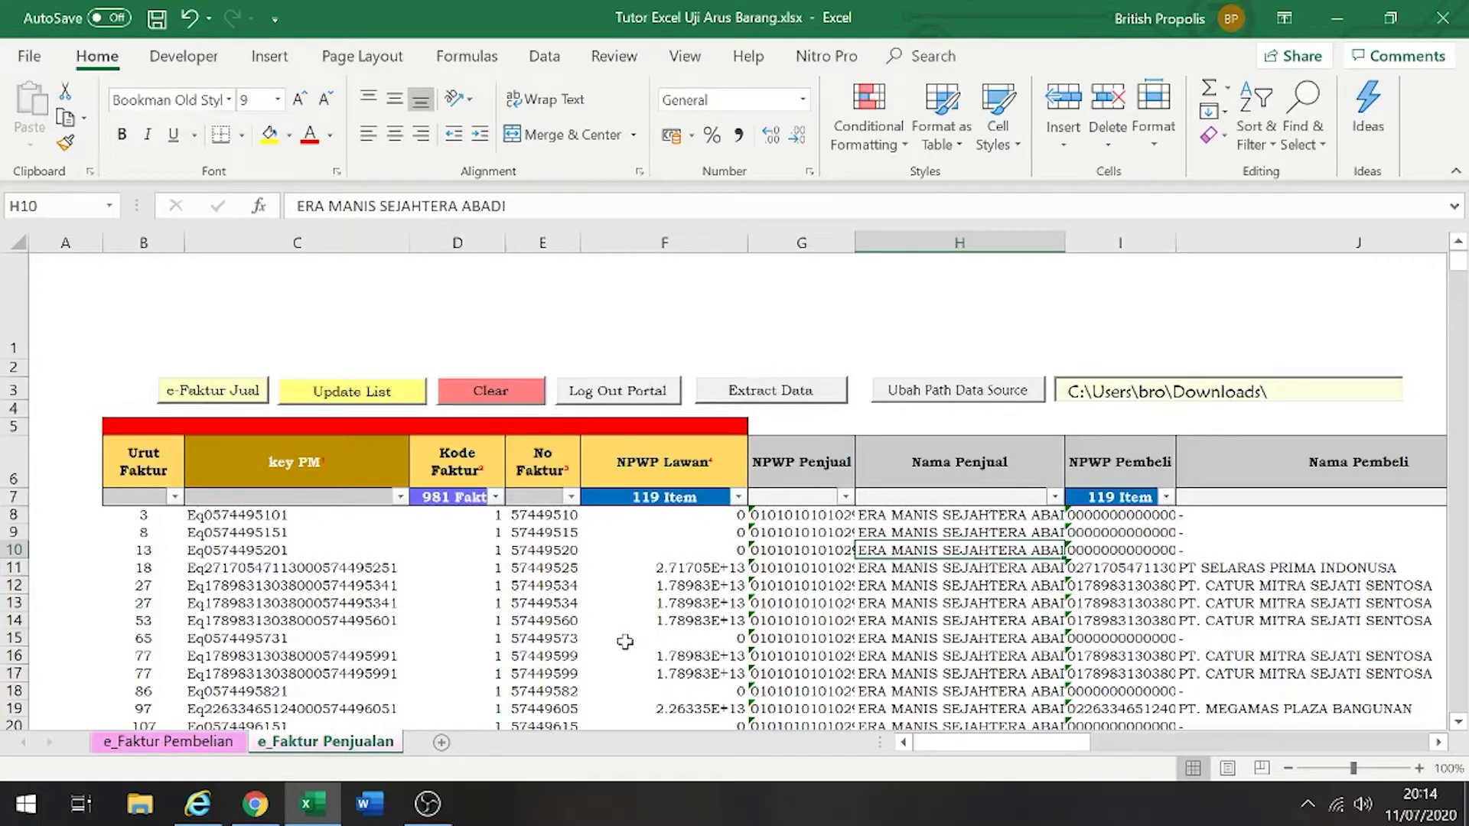
{"action": "key", "text": "Left"}
{"action": "key", "text": "Left"}
{"action": "key", "text": "Left"}
{"action": "key", "text": "Left"}
{"action": "key", "text": "Left"}
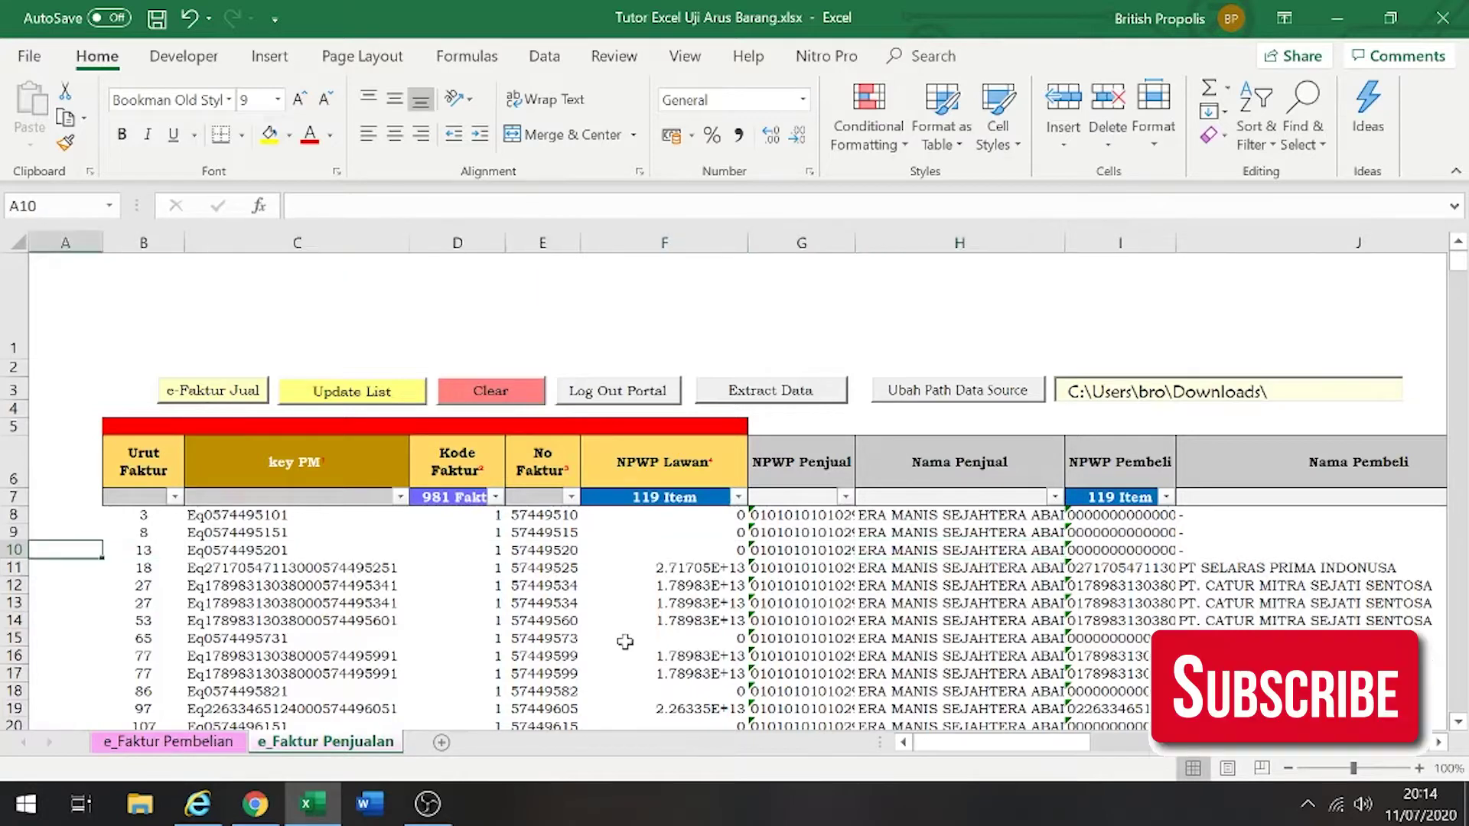
{"action": "key", "text": "Right"}
{"action": "key", "text": "Right"}
{"action": "key", "text": "Up"}
{"action": "key", "text": "Up"}
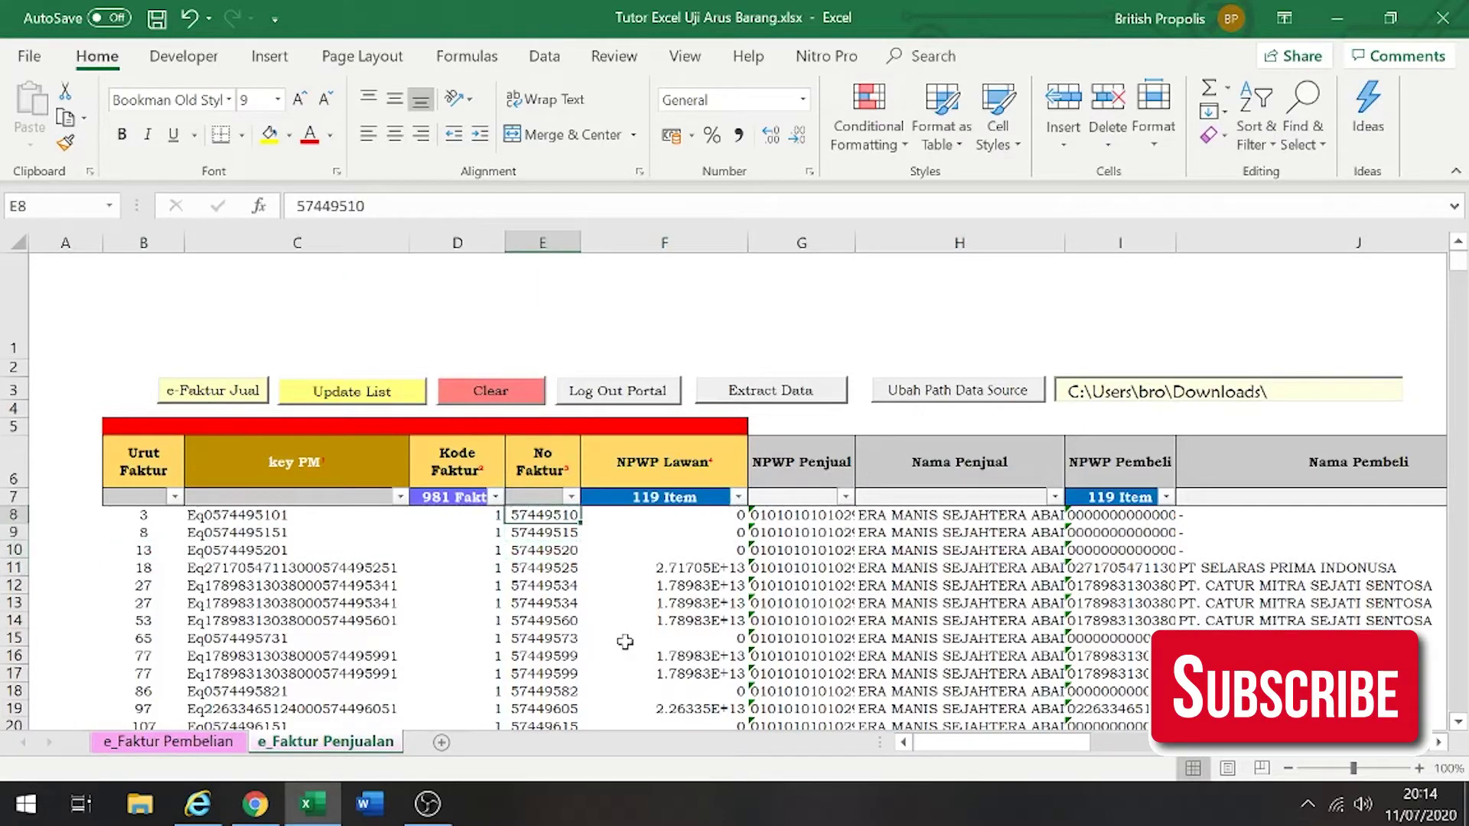
{"action": "key", "text": "ctrl+shift+Down"}
{"action": "key", "text": "ctrl+c"}
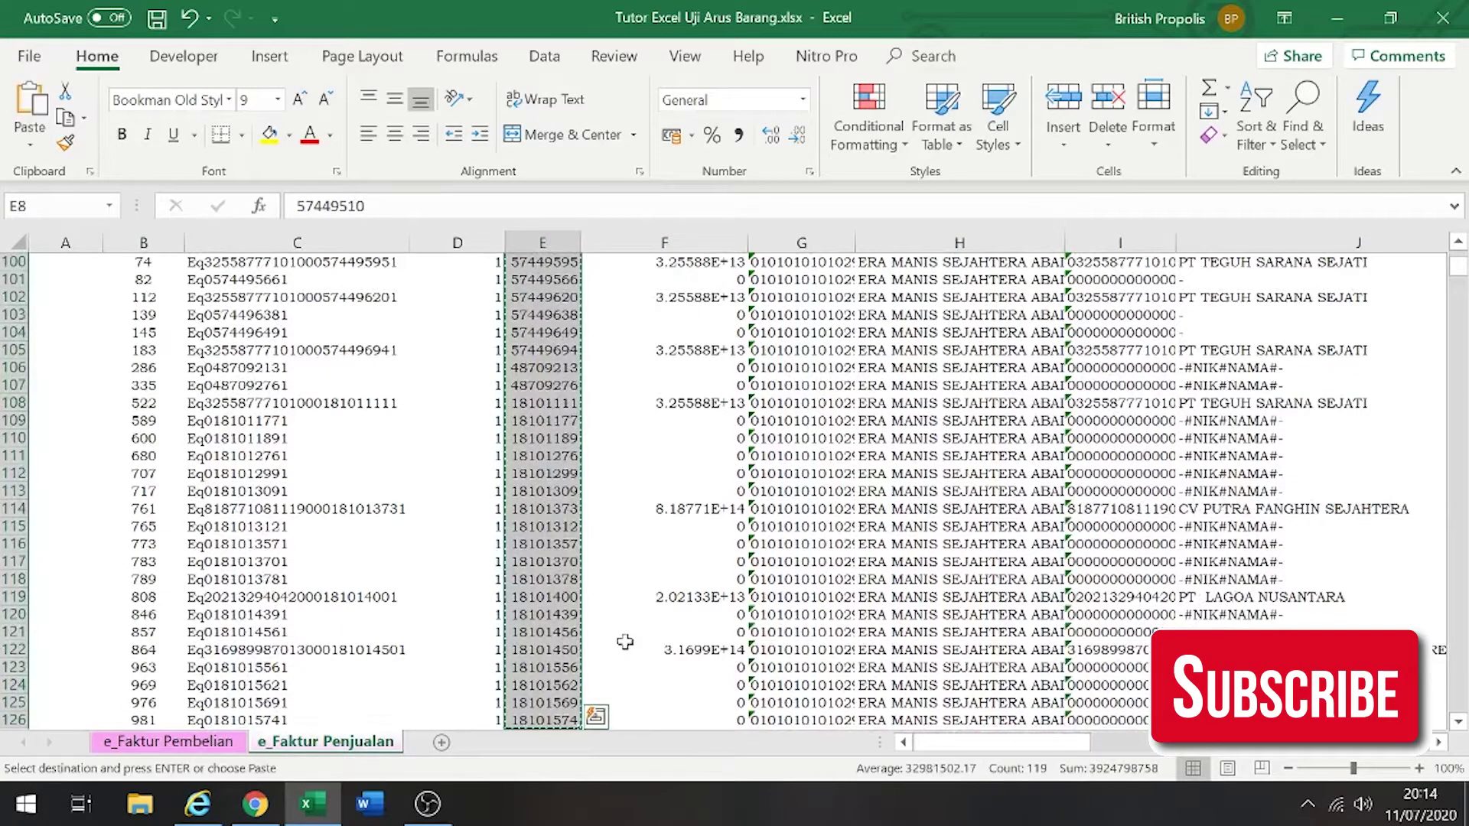
{"action": "key", "text": "Escape"}
{"action": "key", "text": "ctrl+BackSpace"}
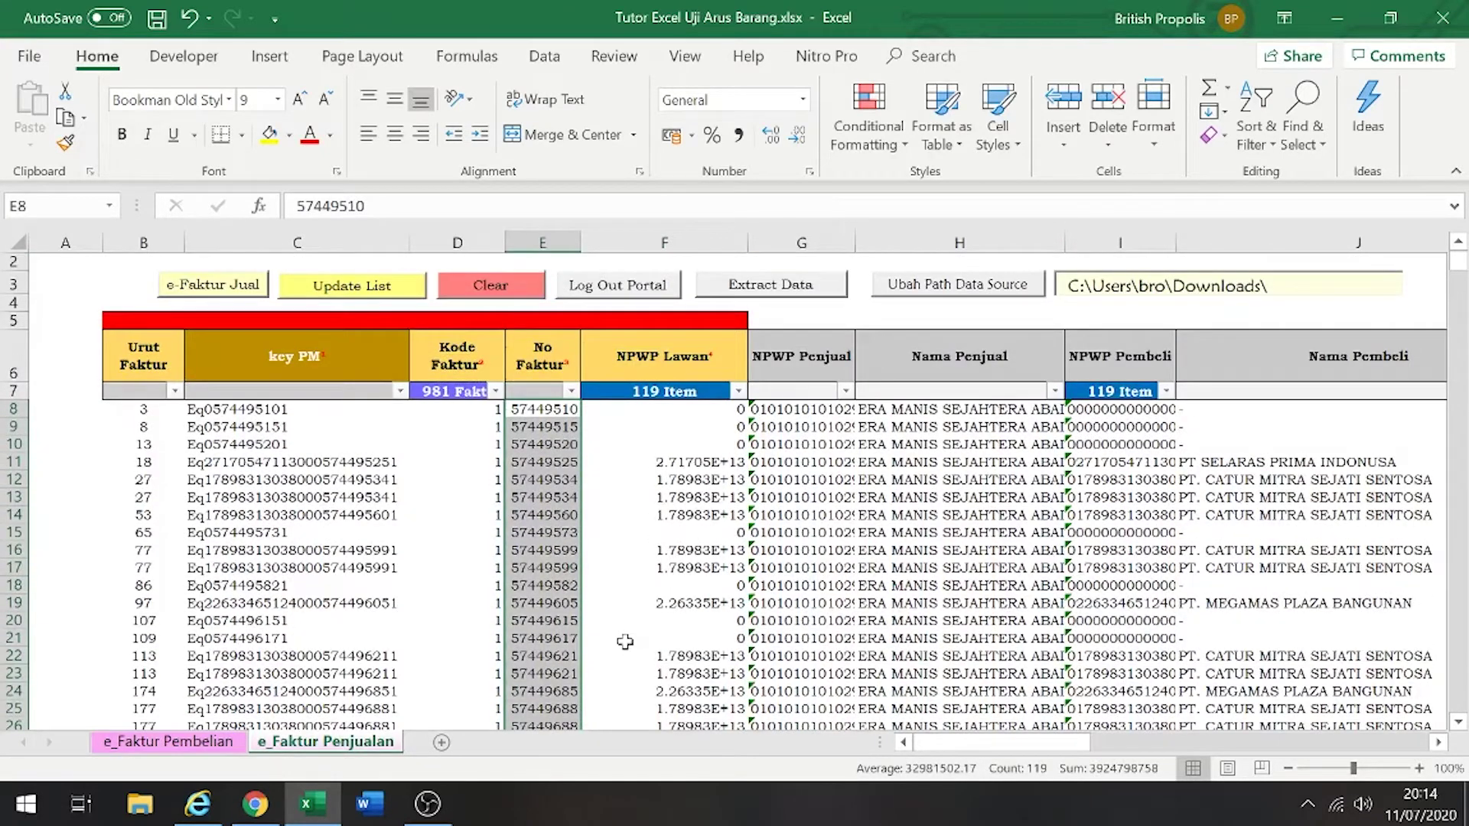
Select and copy all No Faktur values from E8 down on the e_Faktur Pembelian sheet
{"action": "left_click", "coordinate": [174, 741]}
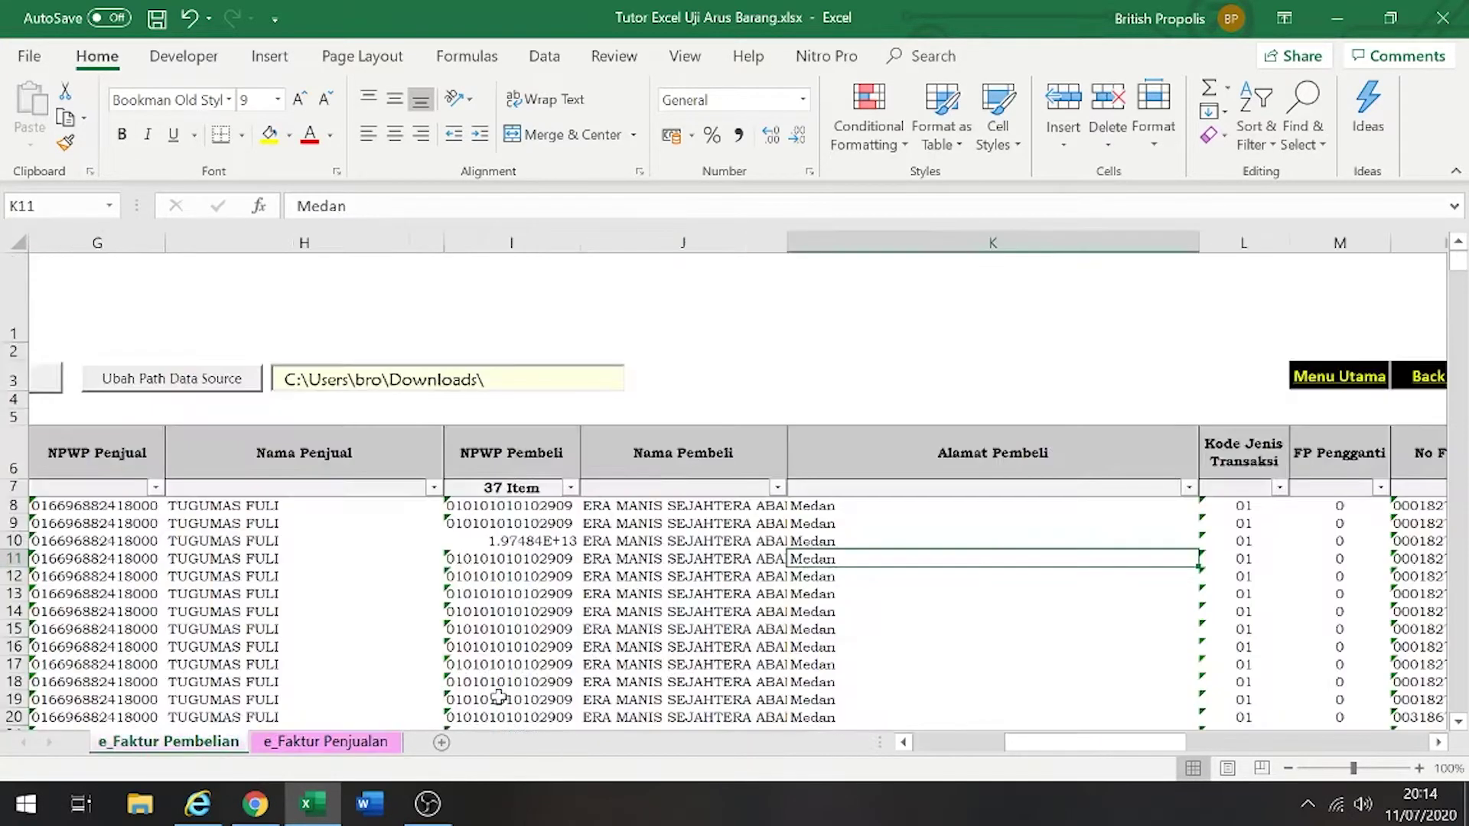
{"action": "left_click", "coordinate": [577, 564]}
{"action": "key", "text": "Home"}
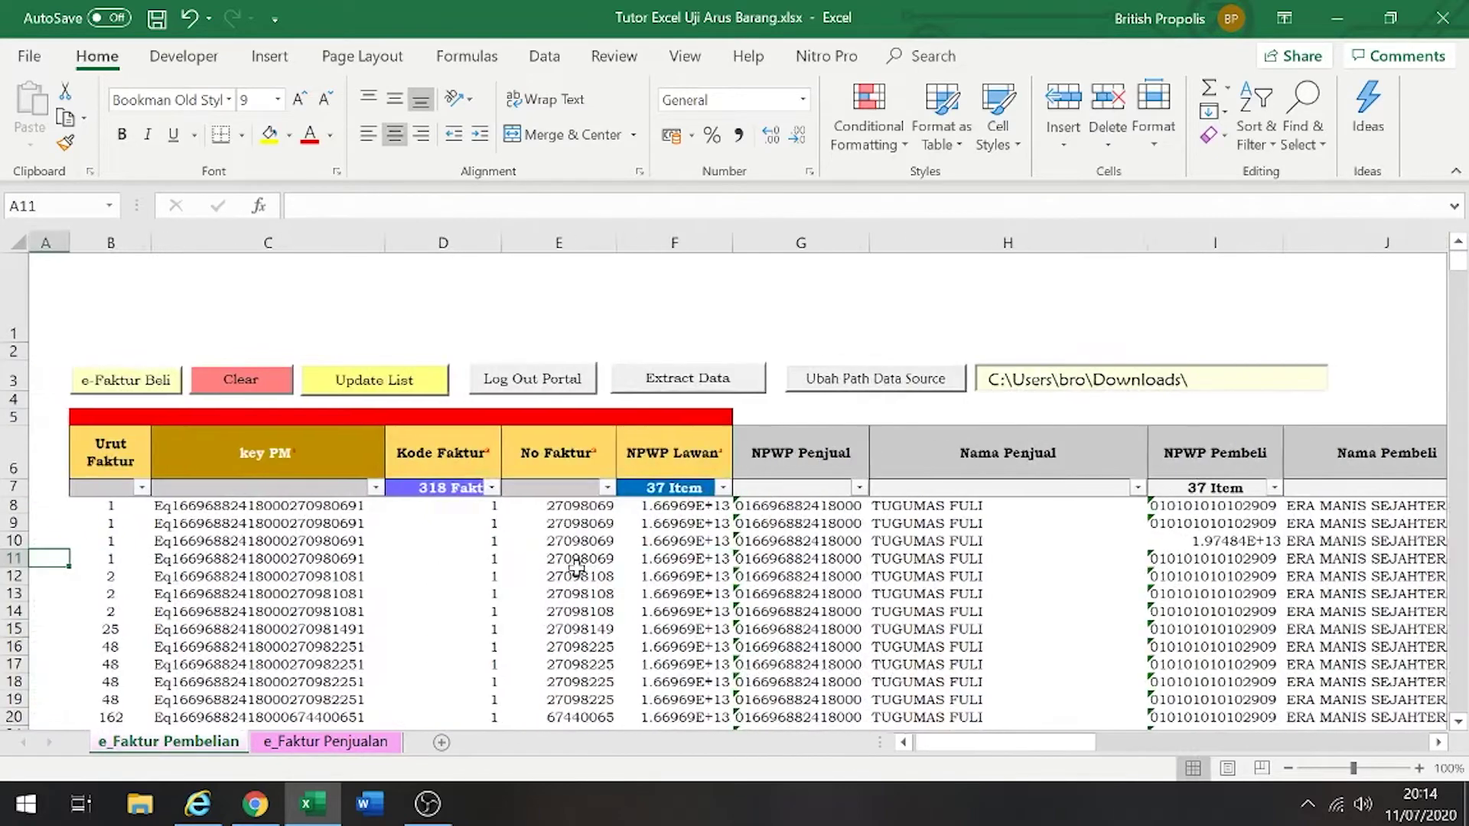
{"action": "key", "text": "Right"}
{"action": "key", "text": "Right"}
{"action": "key", "text": "Right"}
{"action": "key", "text": "Right"}
{"action": "key", "text": "Right"}
{"action": "key", "text": "Up"}
{"action": "key", "text": "Up"}
{"action": "key", "text": "Left"}
{"action": "key", "text": "Up"}
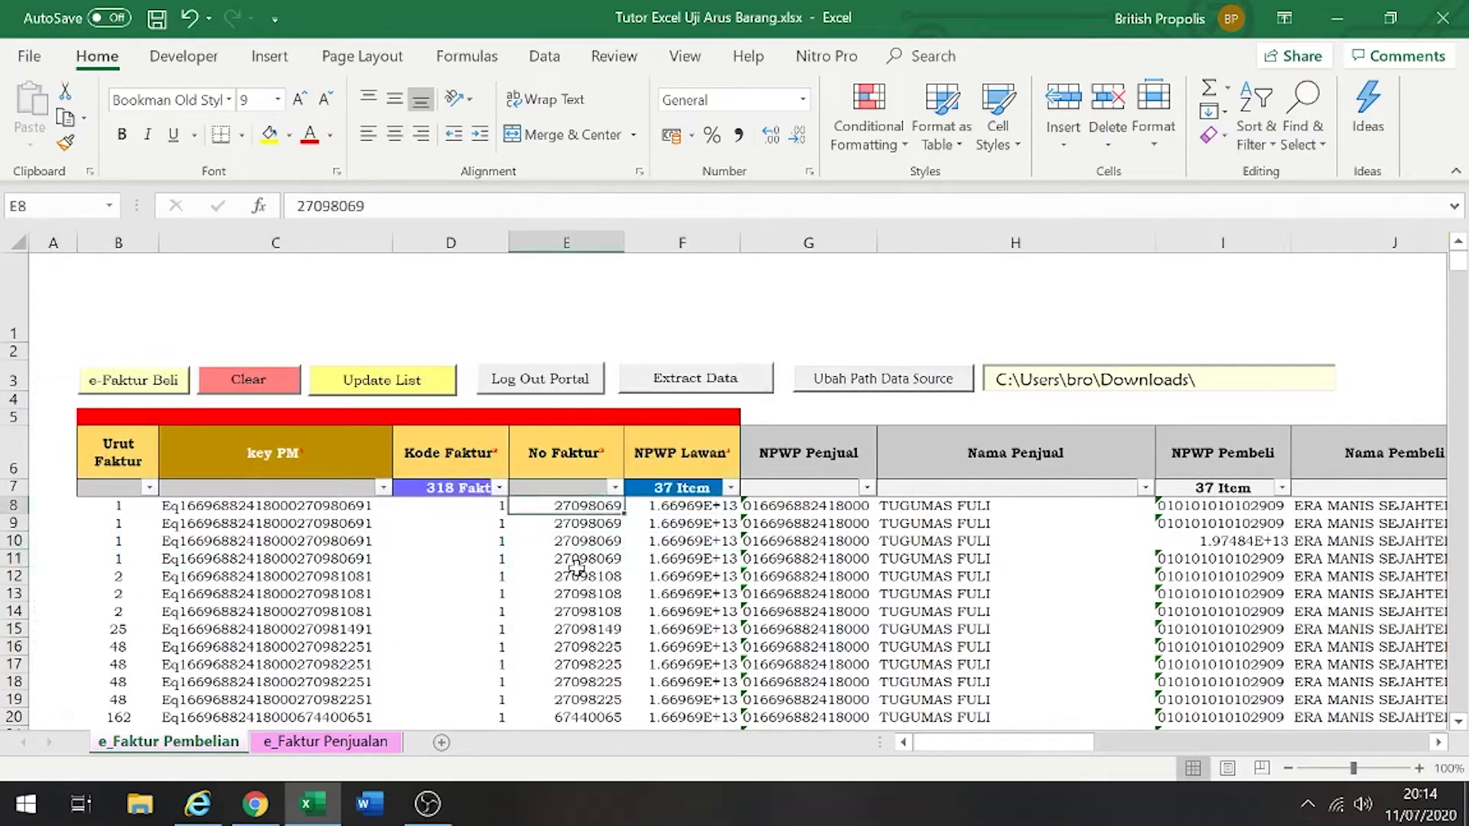
{"action": "key", "text": "ctrl+shift+Down"}
{"action": "key", "text": "ctrl+c"}
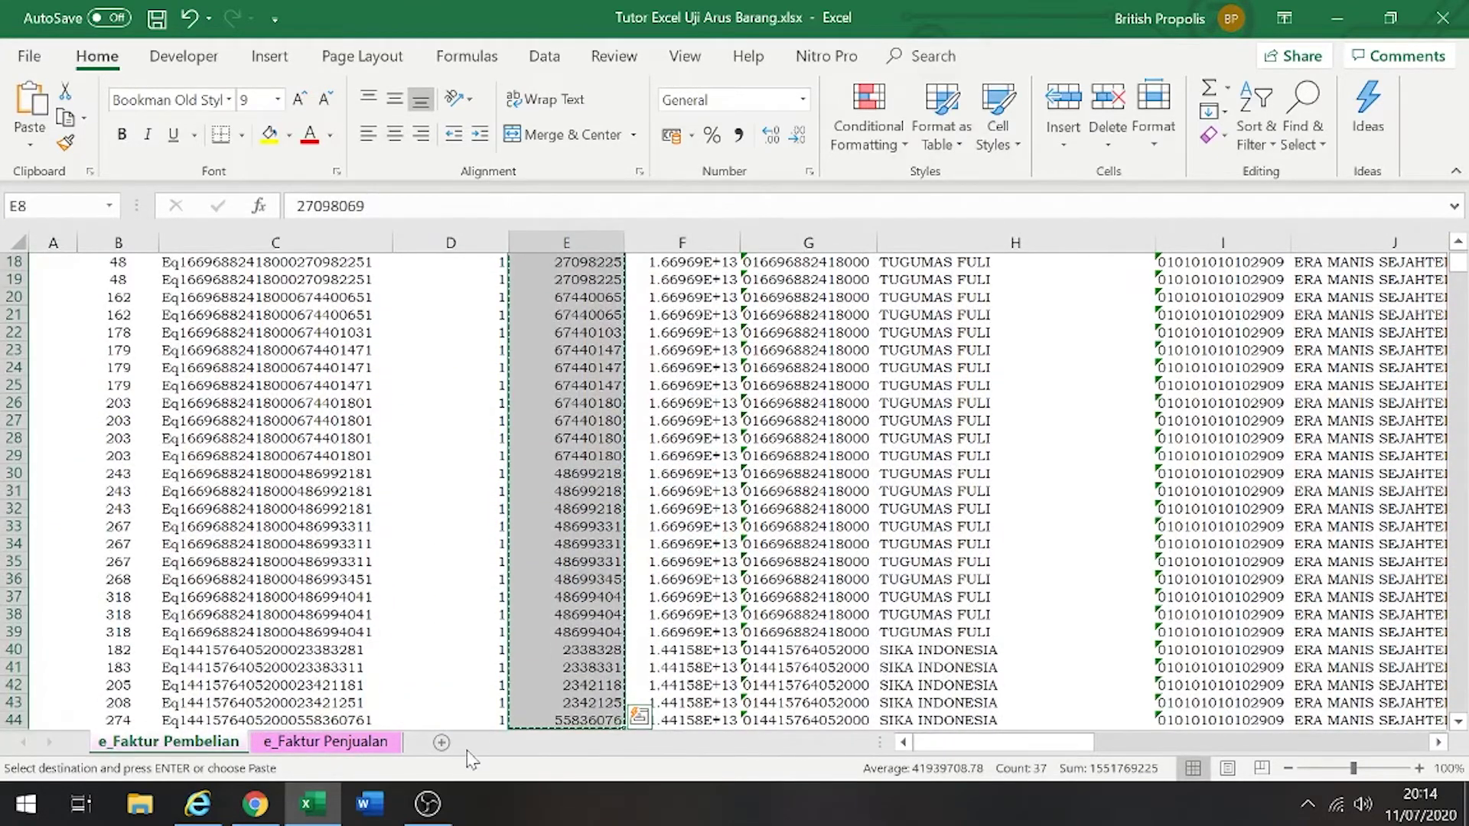
Add a new worksheet, place it after e_Faktur Penjualan, and select its cell B2
{"action": "left_click", "coordinate": [441, 742]}
{"action": "left_click_drag", "start_coordinate": [296, 746], "coordinate": [488, 745]}
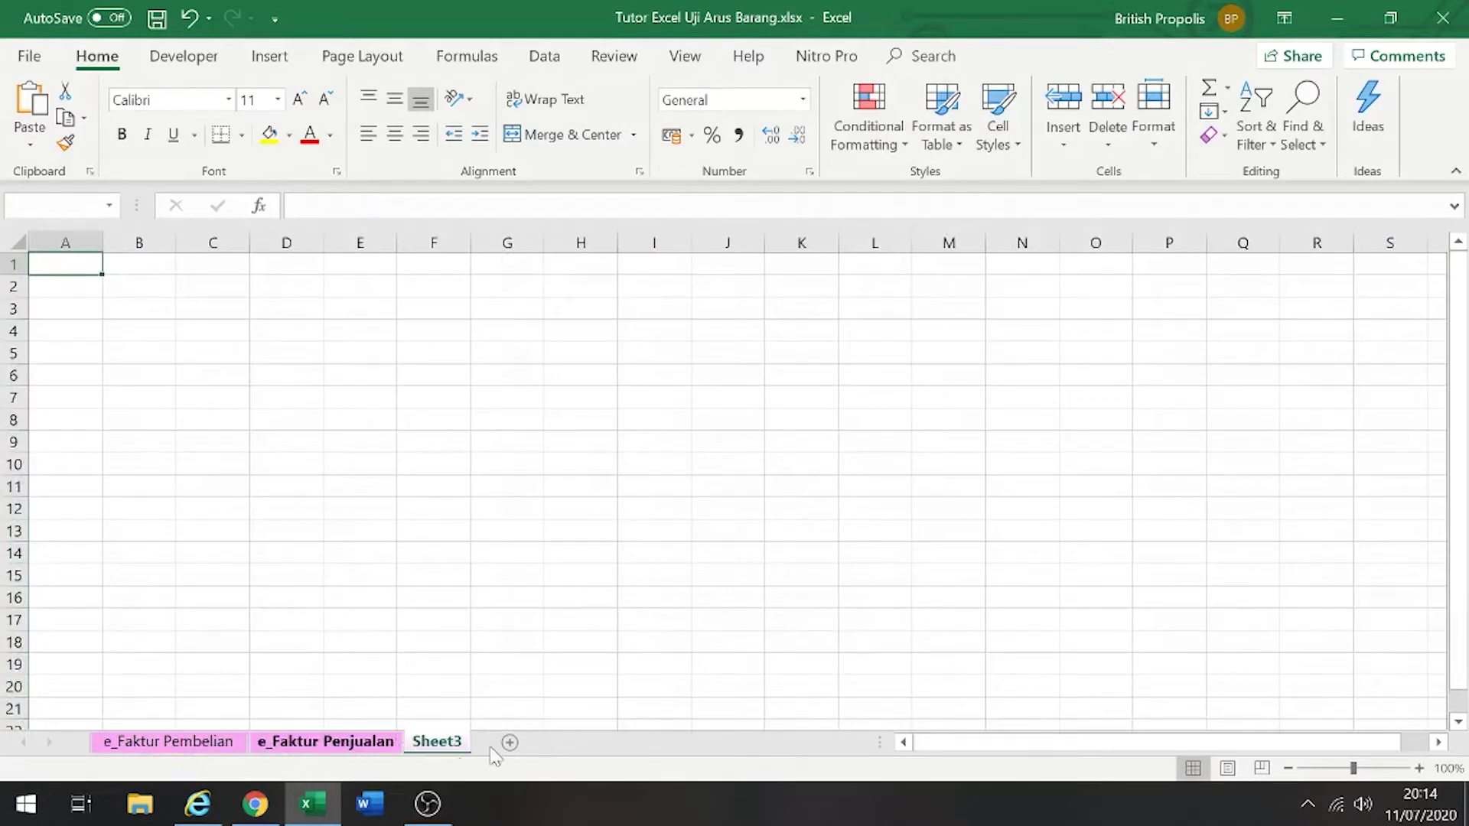
{"action": "left_click", "coordinate": [130, 291]}
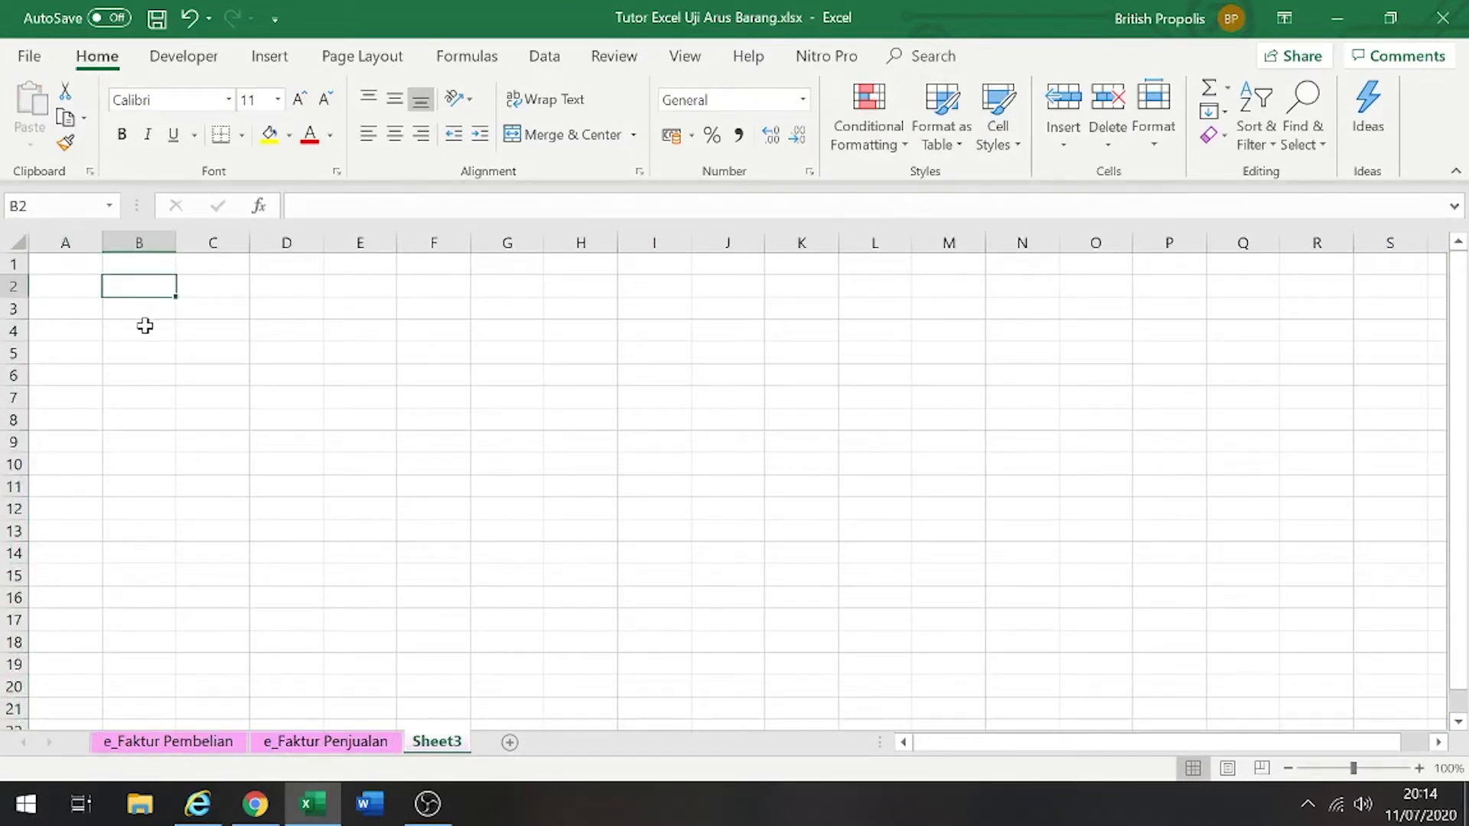
{"action": "type", "text": "v"}
{"action": "key", "text": "BackSpace"}
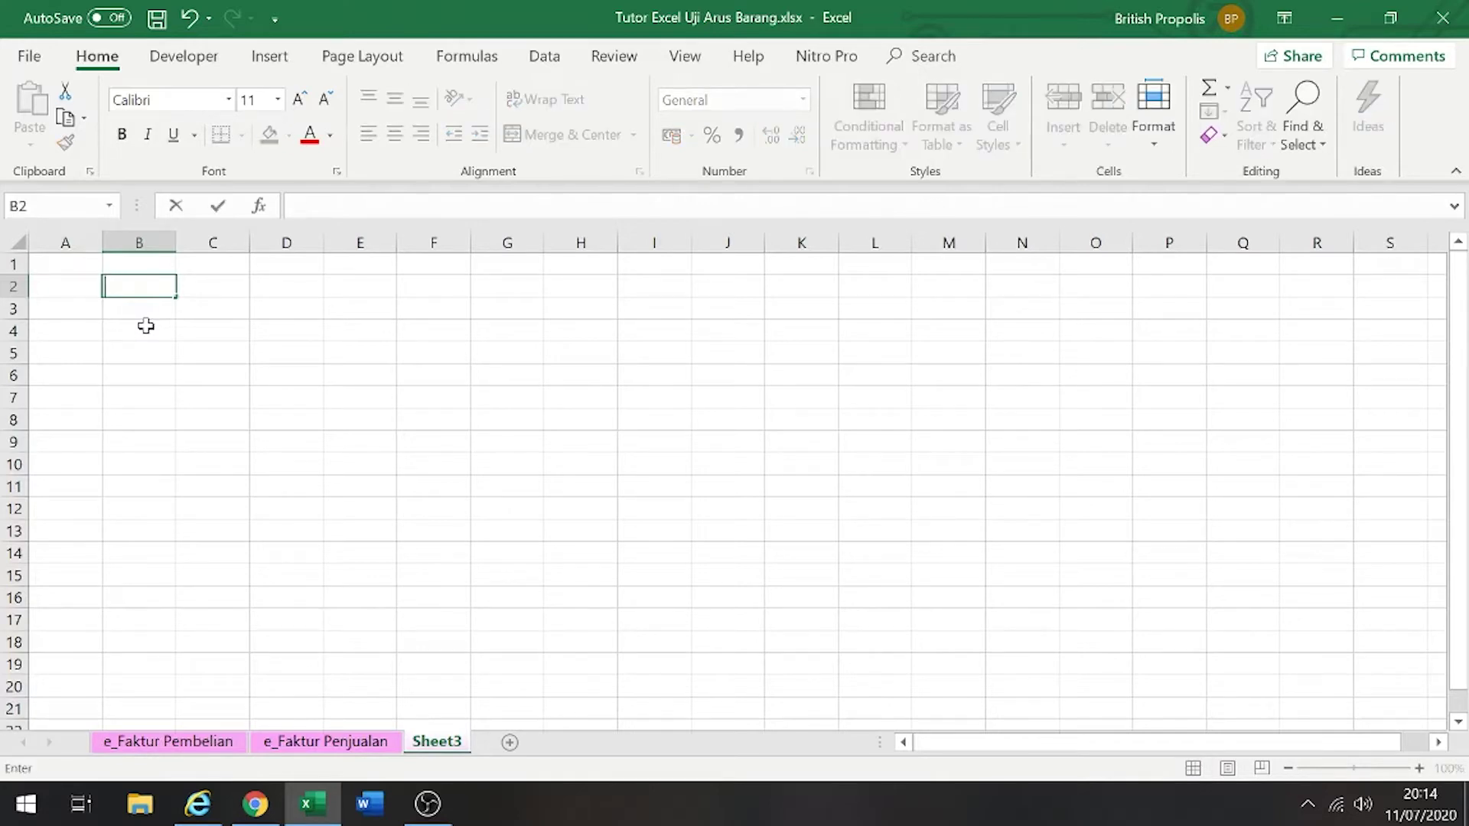
Copy the selected No Faktur values from e_Faktur Pembelian and paste them into Sheet3 starting at B2
{"action": "left_click", "coordinate": [164, 741]}
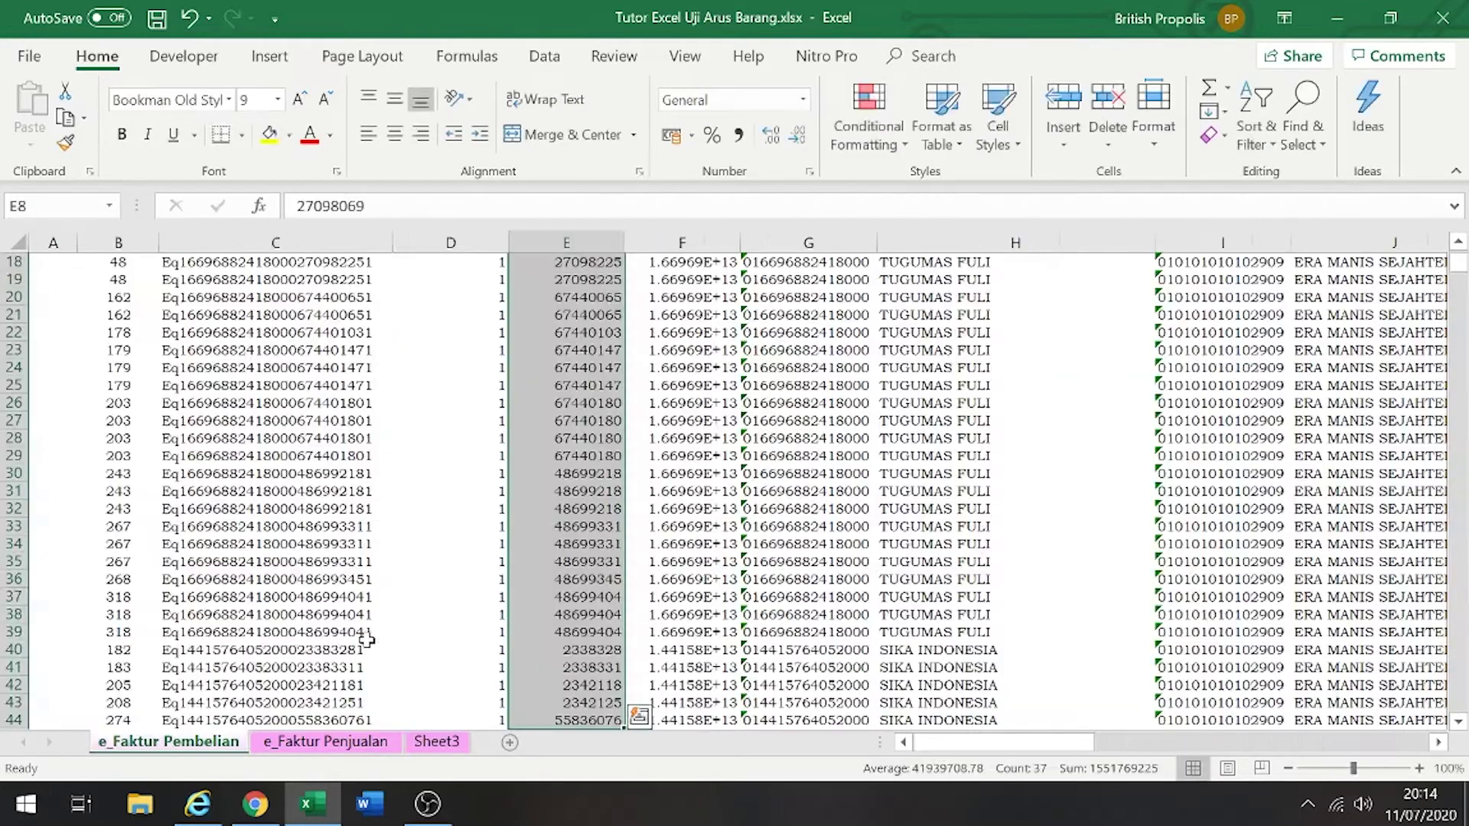
{"action": "key", "text": "ctrl+c"}
{"action": "left_click", "coordinate": [436, 742]}
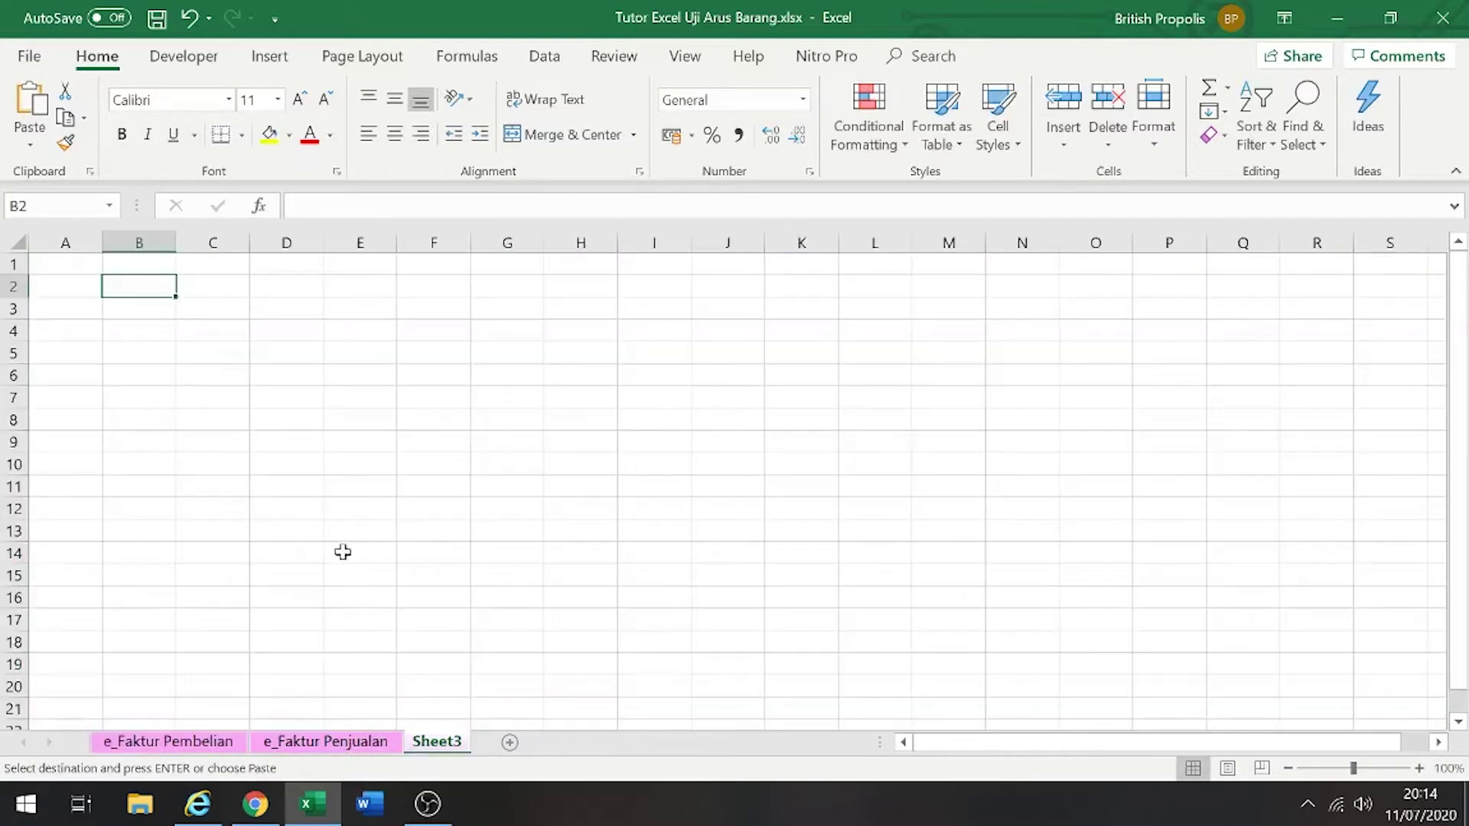
{"action": "key", "text": "ctrl+v"}
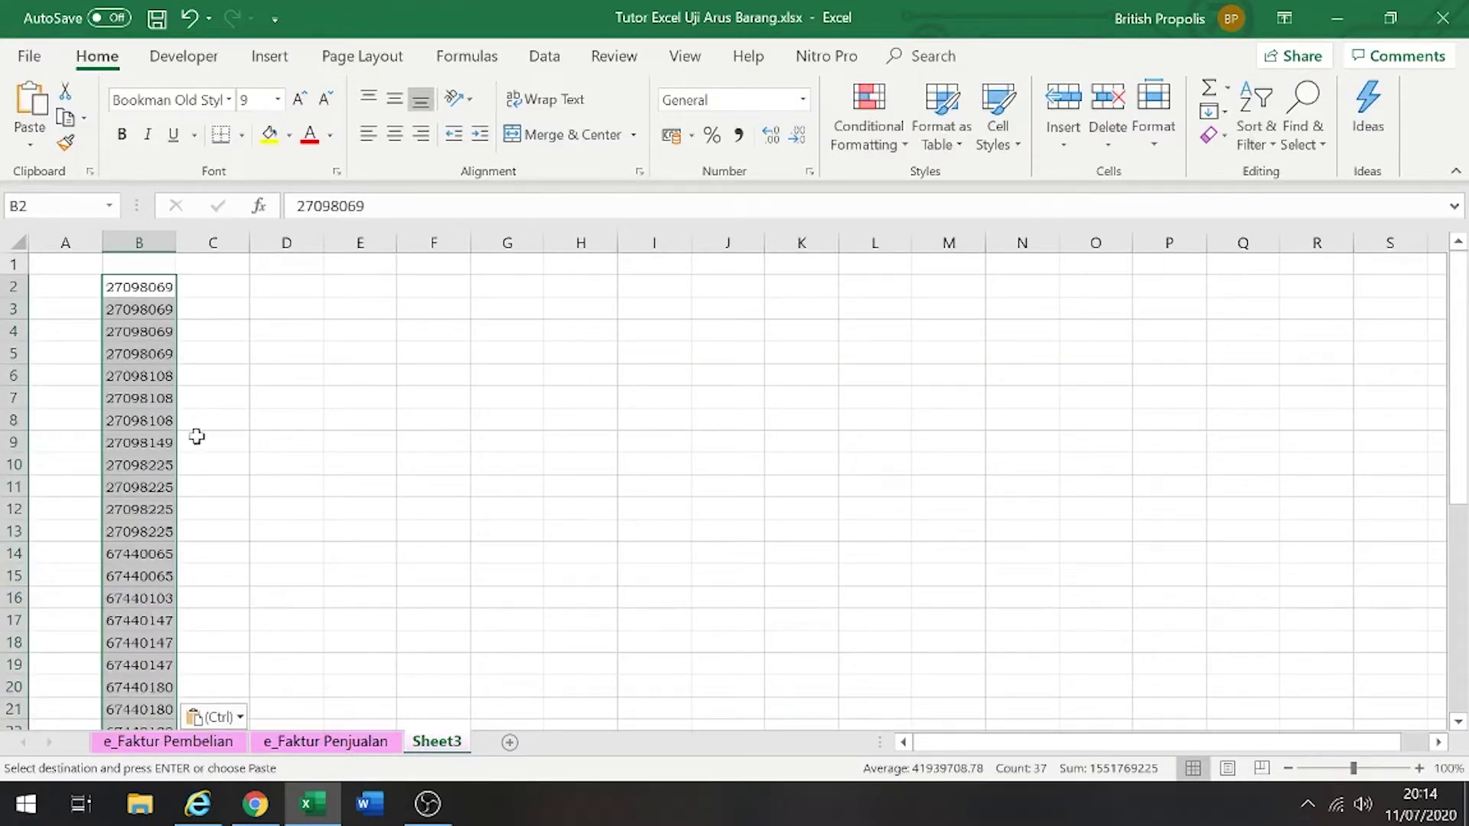
Copy the Nama Barang, Jumlah Barang and Harga Satuan data in Q8:S44 of the e_Faktur Pembelian sheet
{"action": "left_click", "coordinate": [229, 741]}
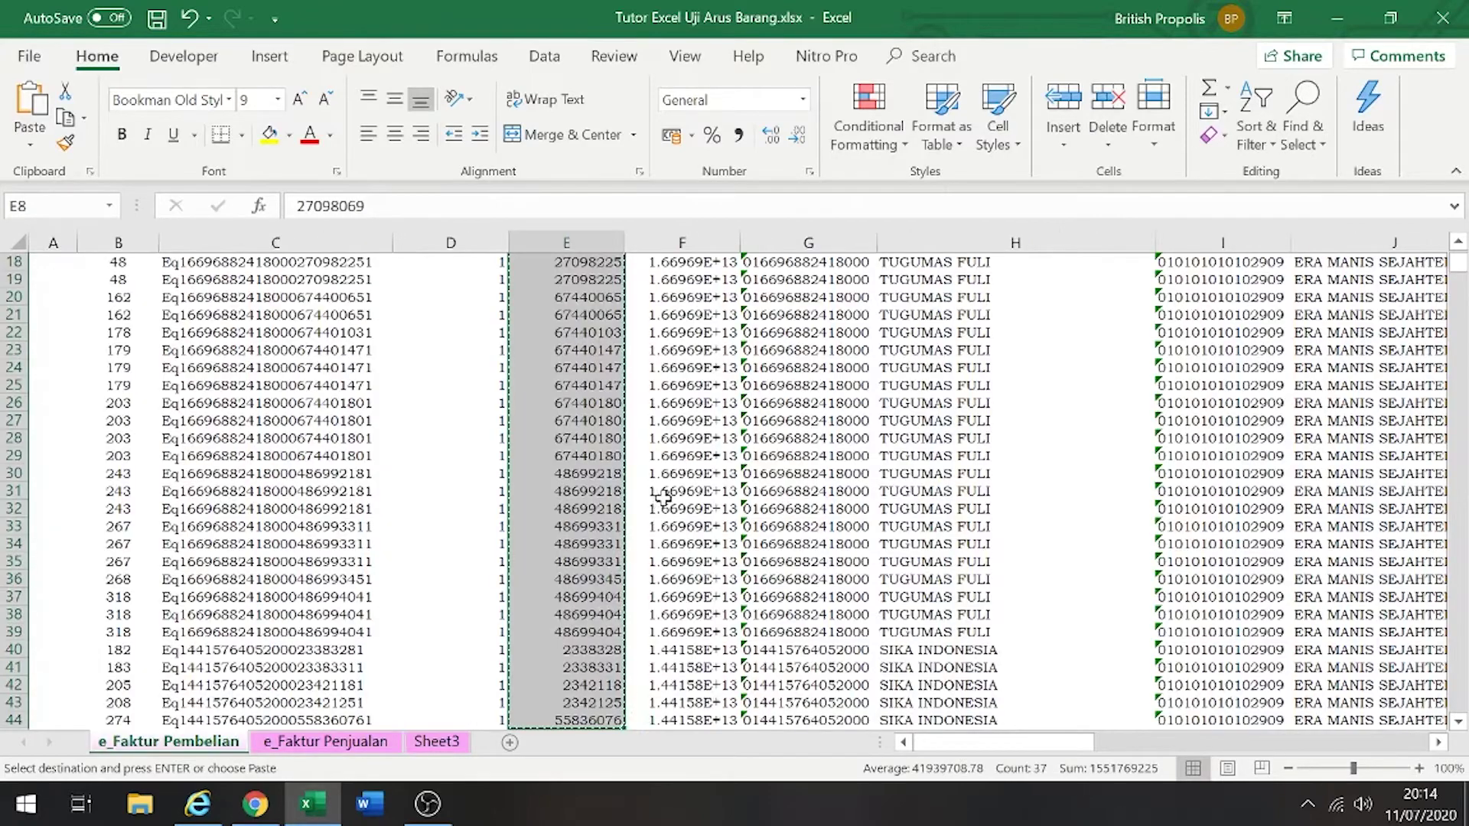
{"action": "scroll", "coordinate": [1314, 457], "scroll_direction": "up", "scroll_amount": 5}
{"action": "left_click", "coordinate": [833, 523]}
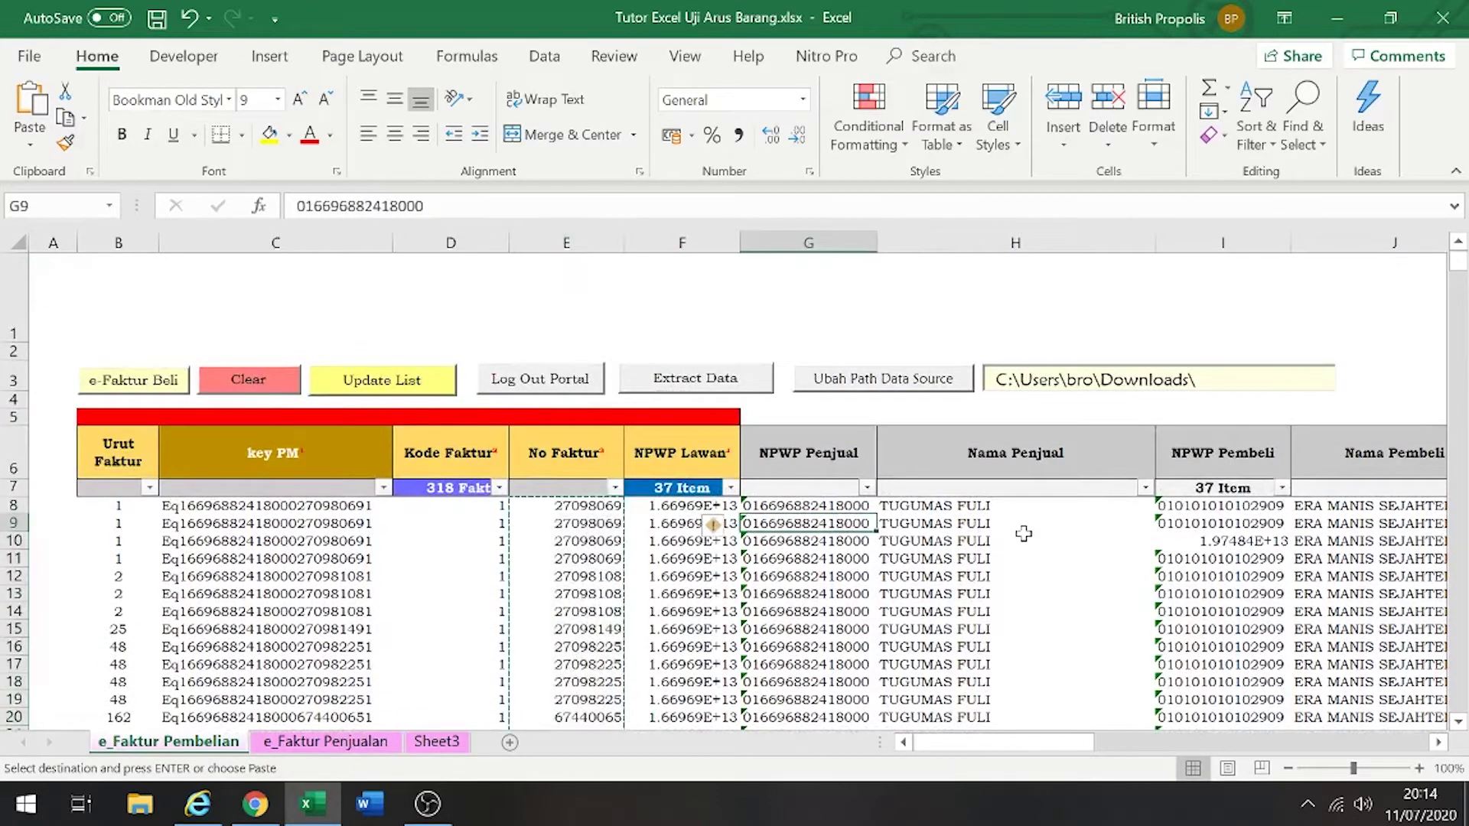
{"action": "key", "text": "Right"}
{"action": "key", "text": "Right"}
{"action": "key", "text": "Right"}
{"action": "key", "text": "Right"}
{"action": "key", "text": "Right"}
{"action": "key", "text": "Right"}
{"action": "key", "text": "Right"}
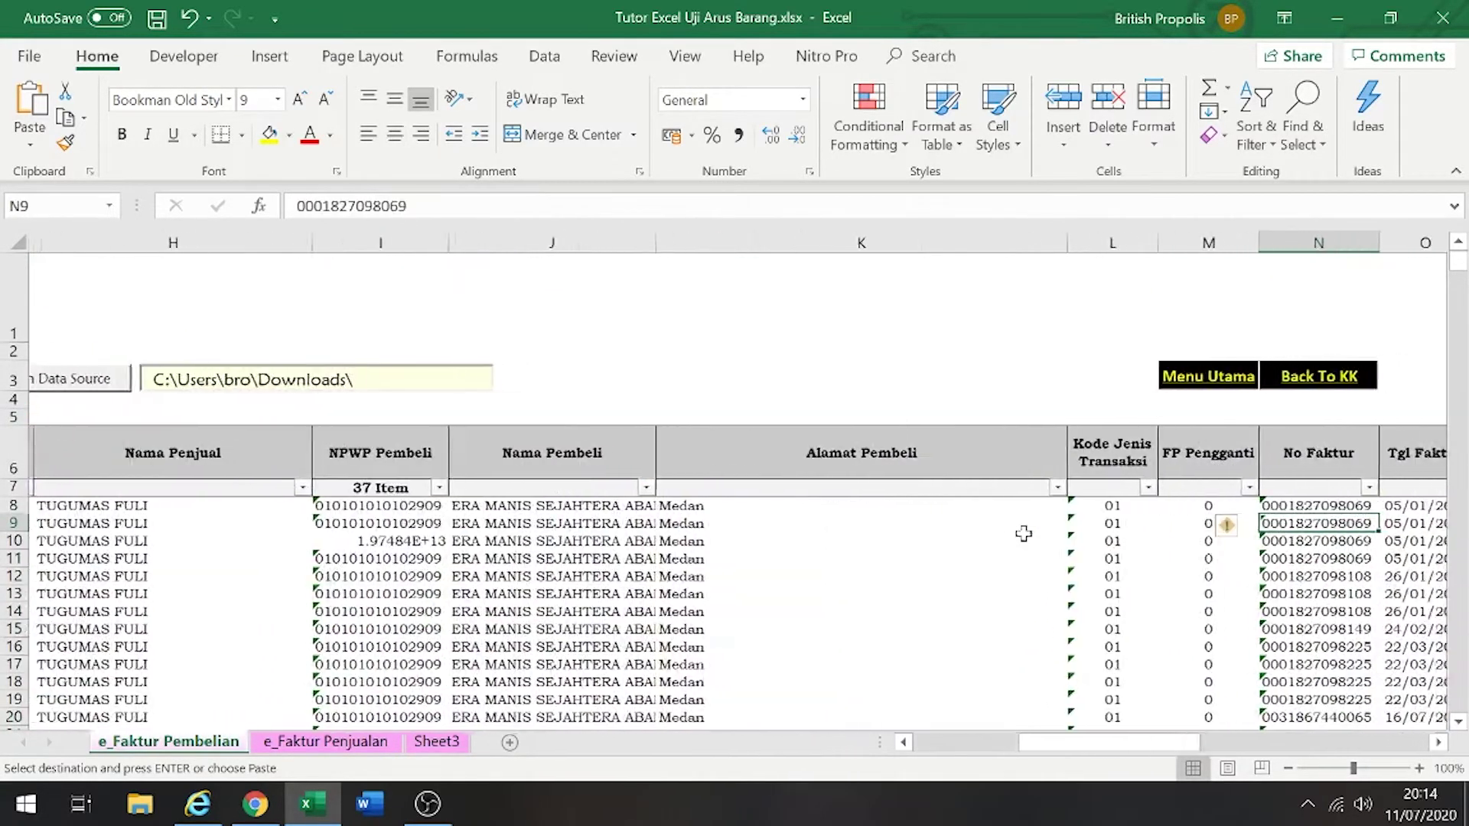
{"action": "key", "text": "Right"}
{"action": "key", "text": "Right"}
{"action": "key", "text": "Right"}
{"action": "key", "text": "Right"}
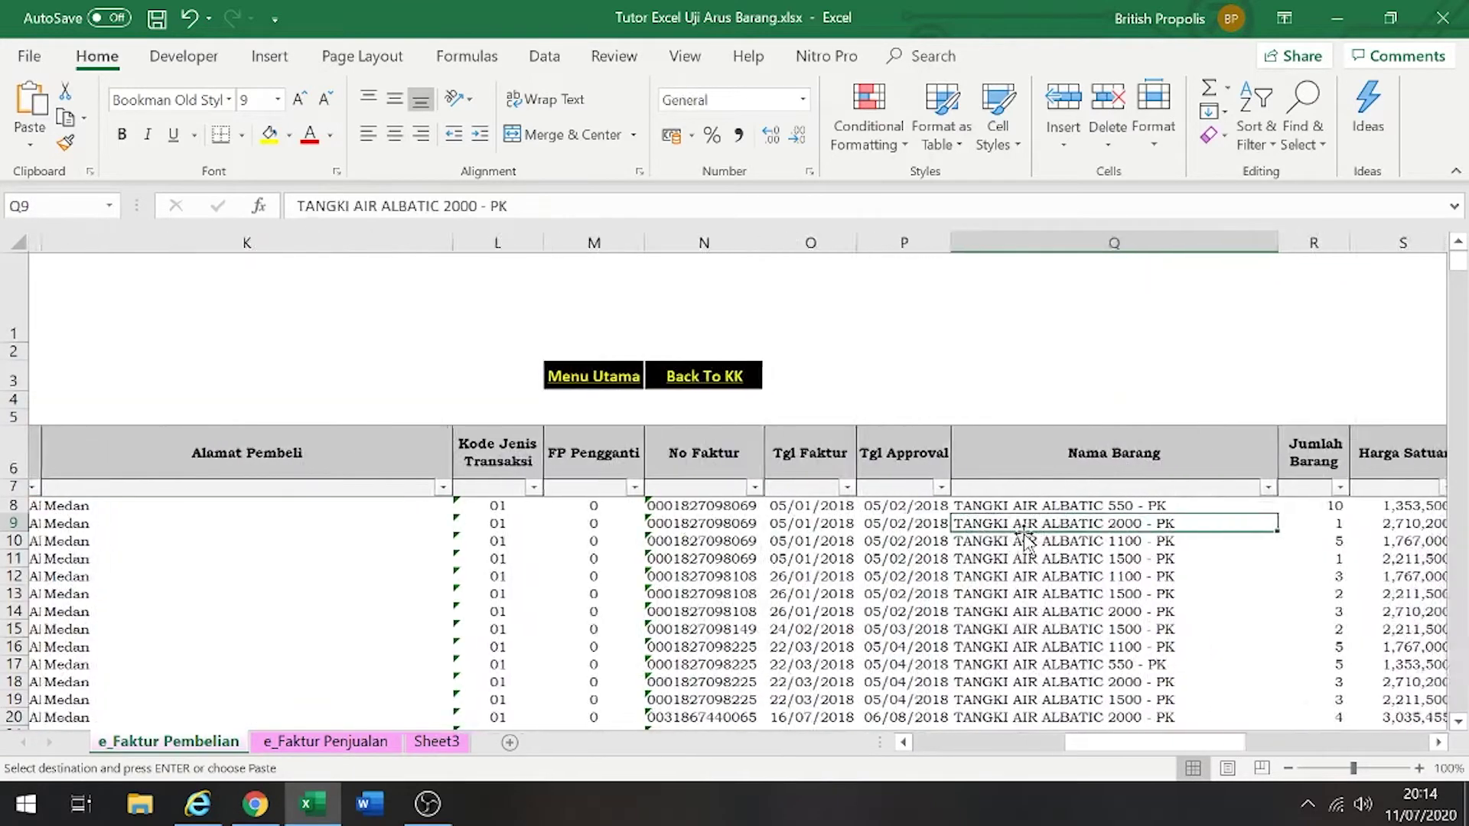
{"action": "key", "text": "Left"}
{"action": "key", "text": "Up"}
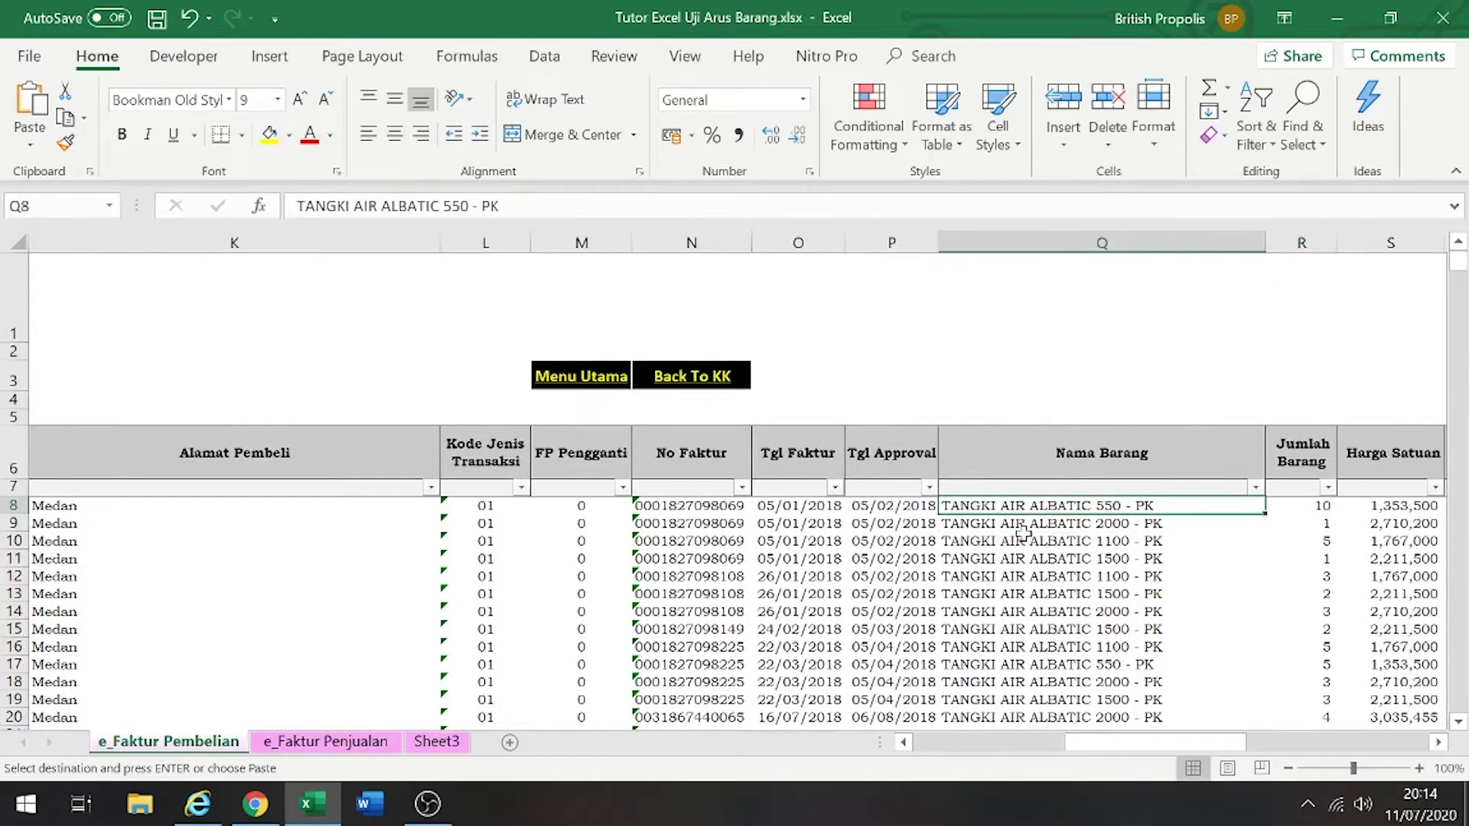
{"action": "key", "text": "shift+Right"}
{"action": "key", "text": "shift+Right"}
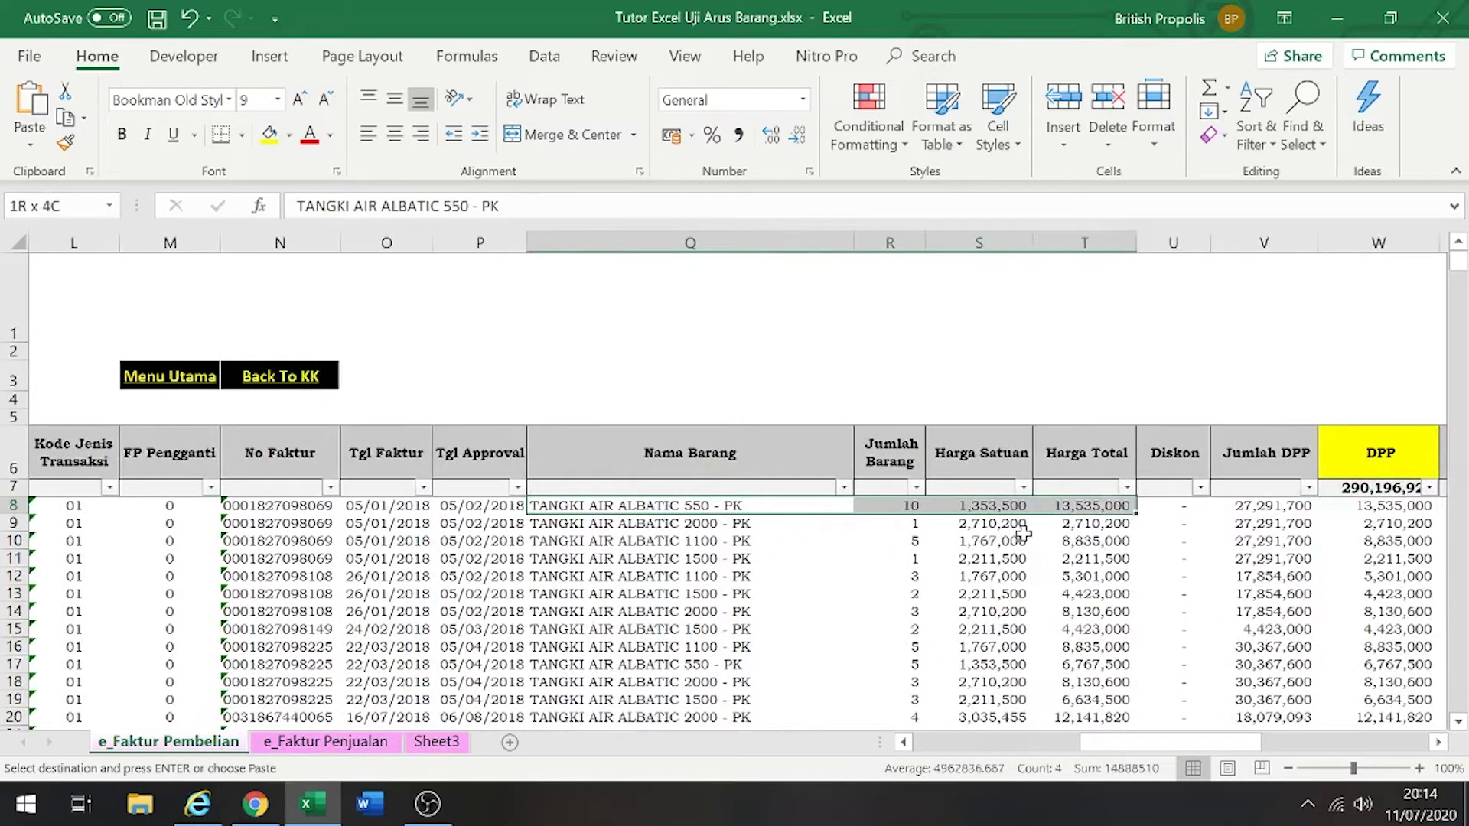
{"action": "key", "text": "shift+Down"}
{"action": "key", "text": "shift+Down"}
{"action": "key", "text": "shift+Down"}
{"action": "key", "text": "shift+Down"}
{"action": "key", "text": "shift+Down"}
{"action": "key", "text": "shift+Down"}
{"action": "key", "text": "shift+Down"}
{"action": "key", "text": "shift+Down"}
{"action": "key", "text": "shift+Down"}
{"action": "key", "text": "shift+Down"}
{"action": "key", "text": "shift+Down"}
{"action": "key", "text": "shift+Down"}
{"action": "key", "text": "shift+Down"}
{"action": "key", "text": "shift+Down"}
{"action": "key", "text": "shift+Down"}
{"action": "key", "text": "shift+Down"}
{"action": "key", "text": "shift+Down"}
{"action": "key", "text": "shift+Down"}
{"action": "key", "text": "shift+Down"}
{"action": "key", "text": "shift+Down"}
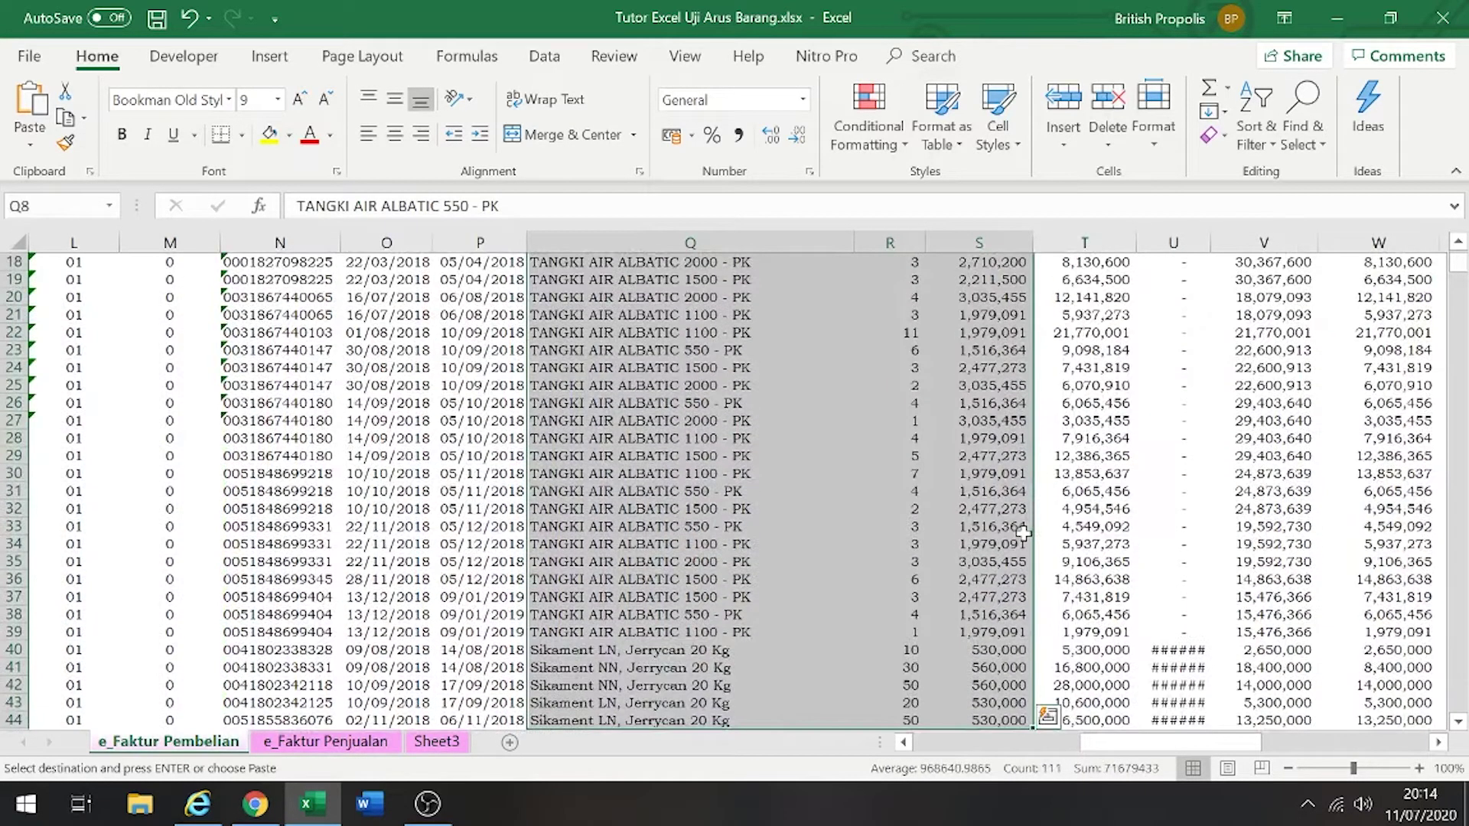
{"action": "key", "text": "ctrl+c"}
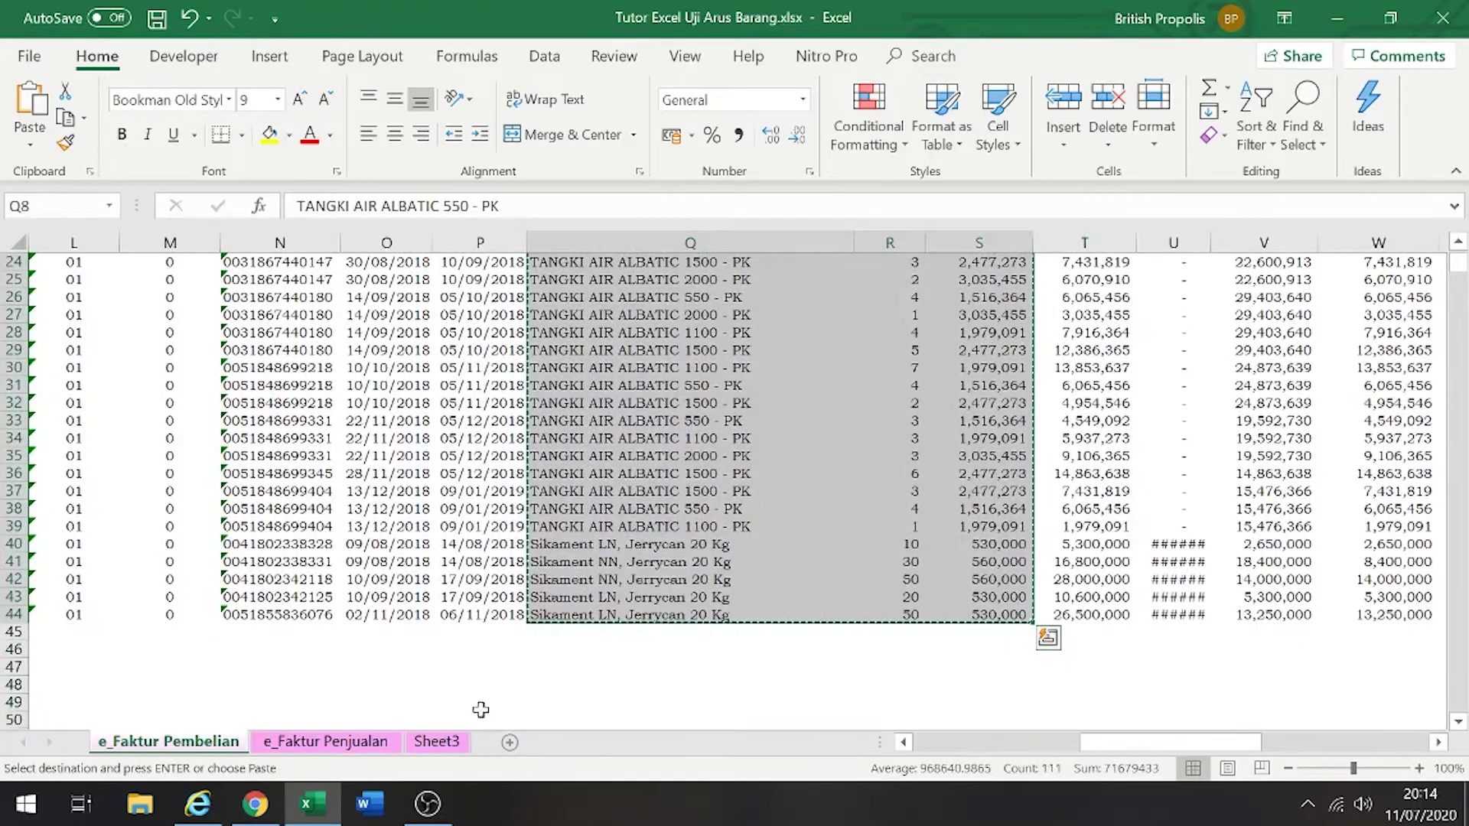
Paste the copied item names, quantities and unit prices into Sheet3 starting at C2
{"action": "left_click", "coordinate": [436, 742]}
{"action": "left_click", "coordinate": [213, 294]}
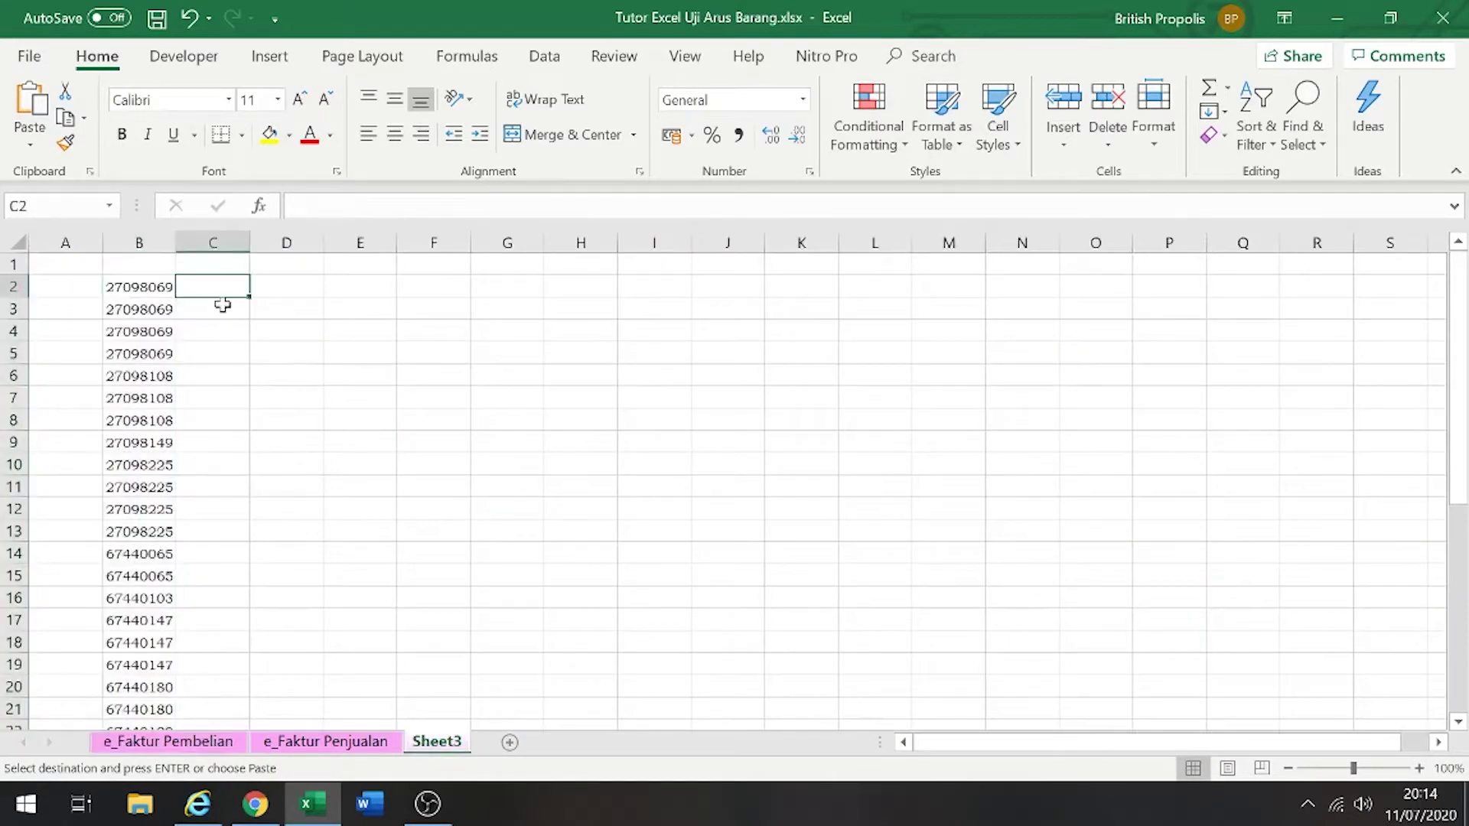
{"action": "key", "text": "ctrl+v"}
{"action": "left_click", "coordinate": [309, 368]}
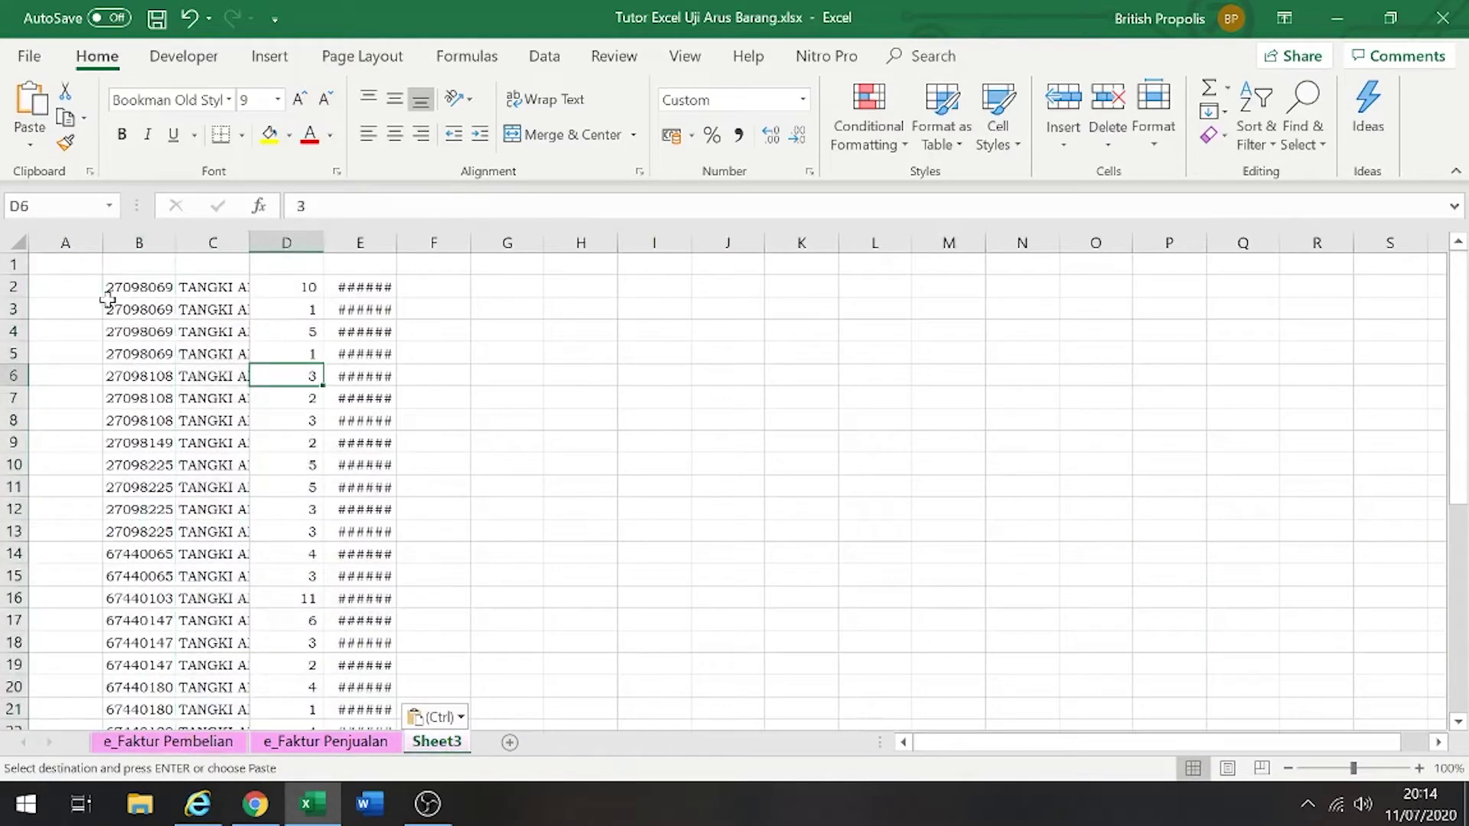
Enter the header No in cell A1 of Sheet3
{"action": "left_click", "coordinate": [66, 263]}
{"action": "type", "text": "No"}
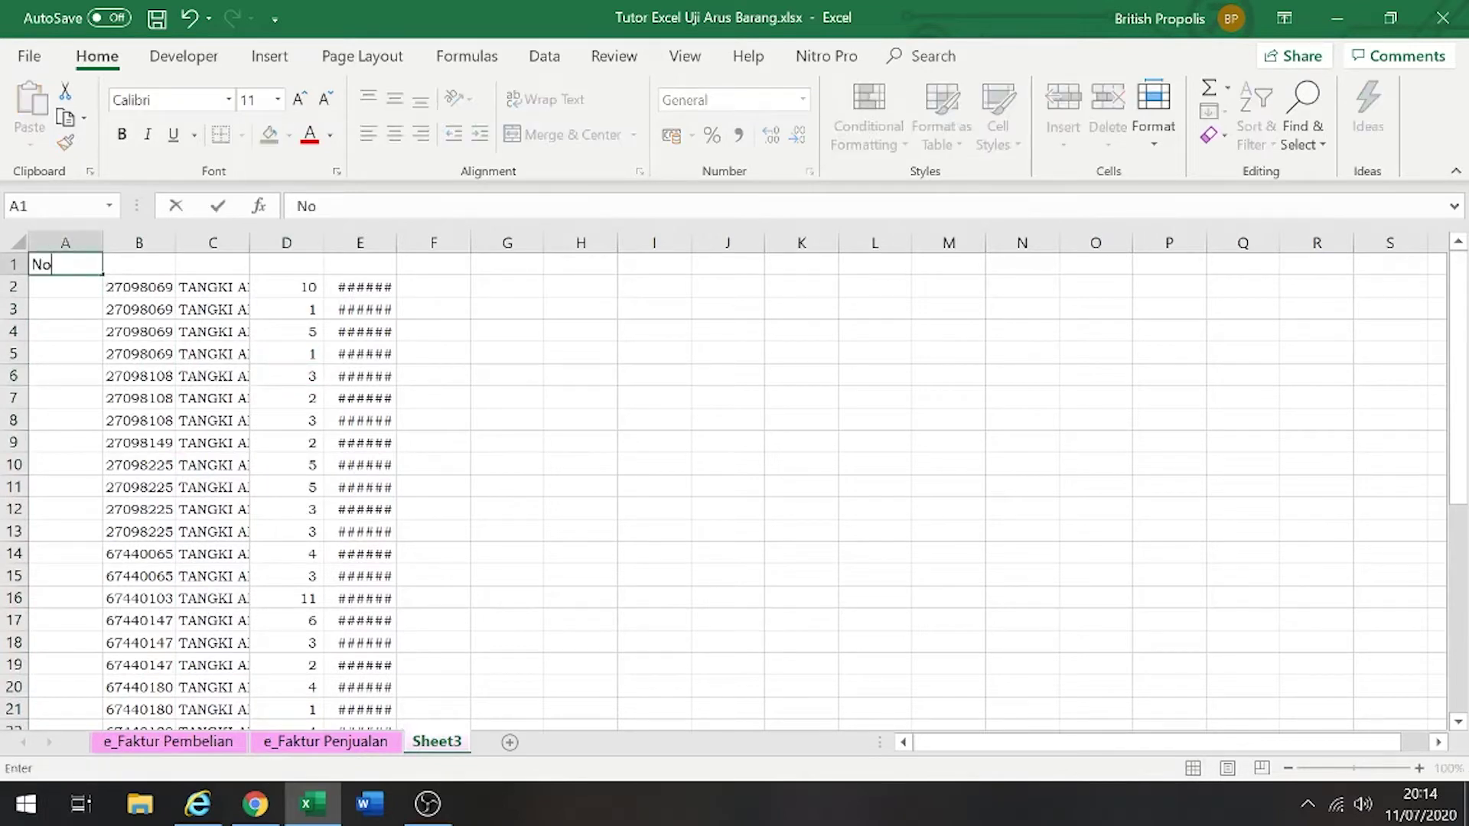
{"action": "key", "text": "Tab"}
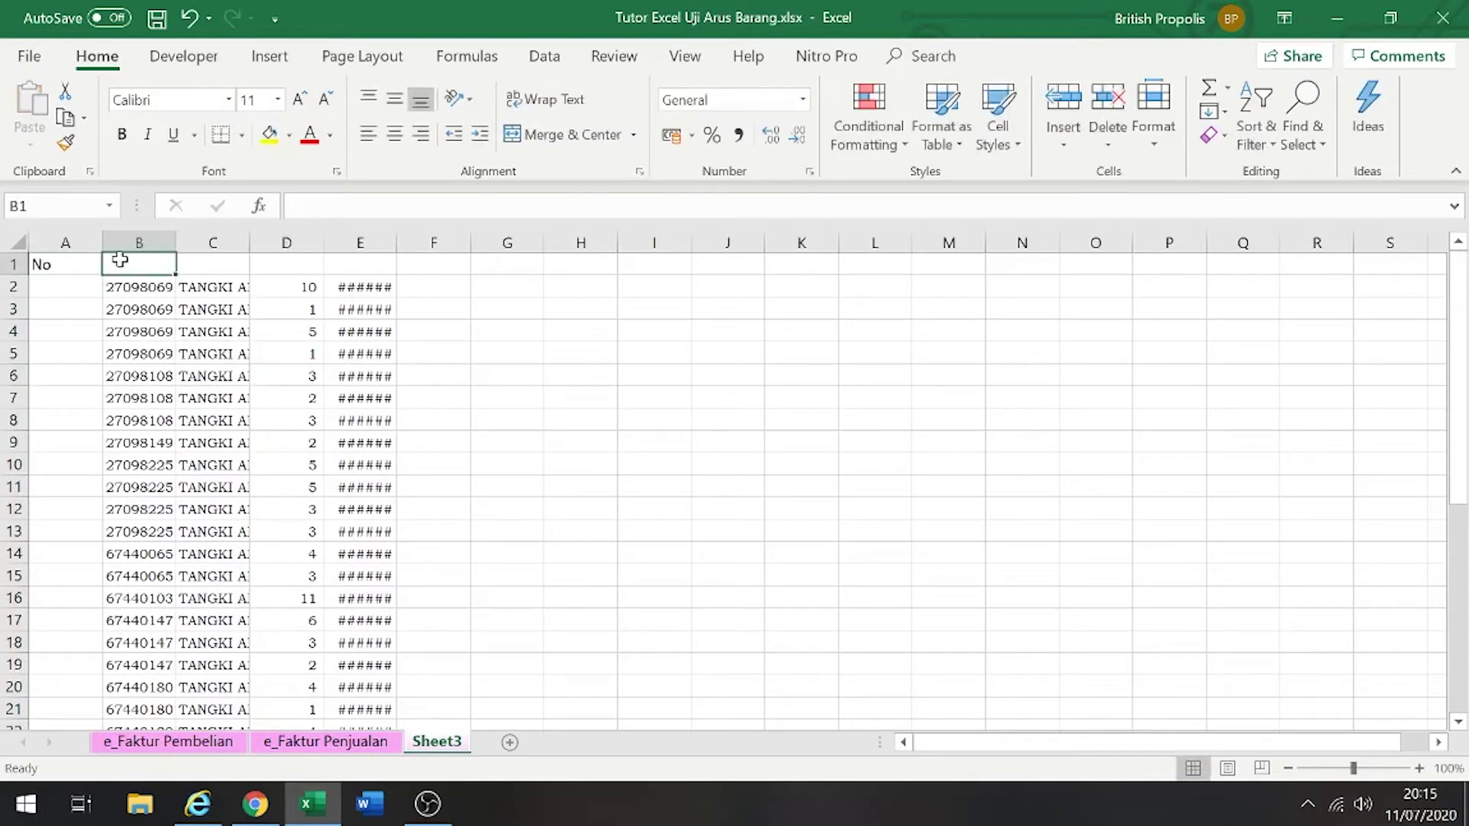
Insert a new column before the invoice numbers and enter the header No Index in B1
{"action": "left_click", "coordinate": [139, 241]}
{"action": "right_click", "coordinate": [141, 244]}
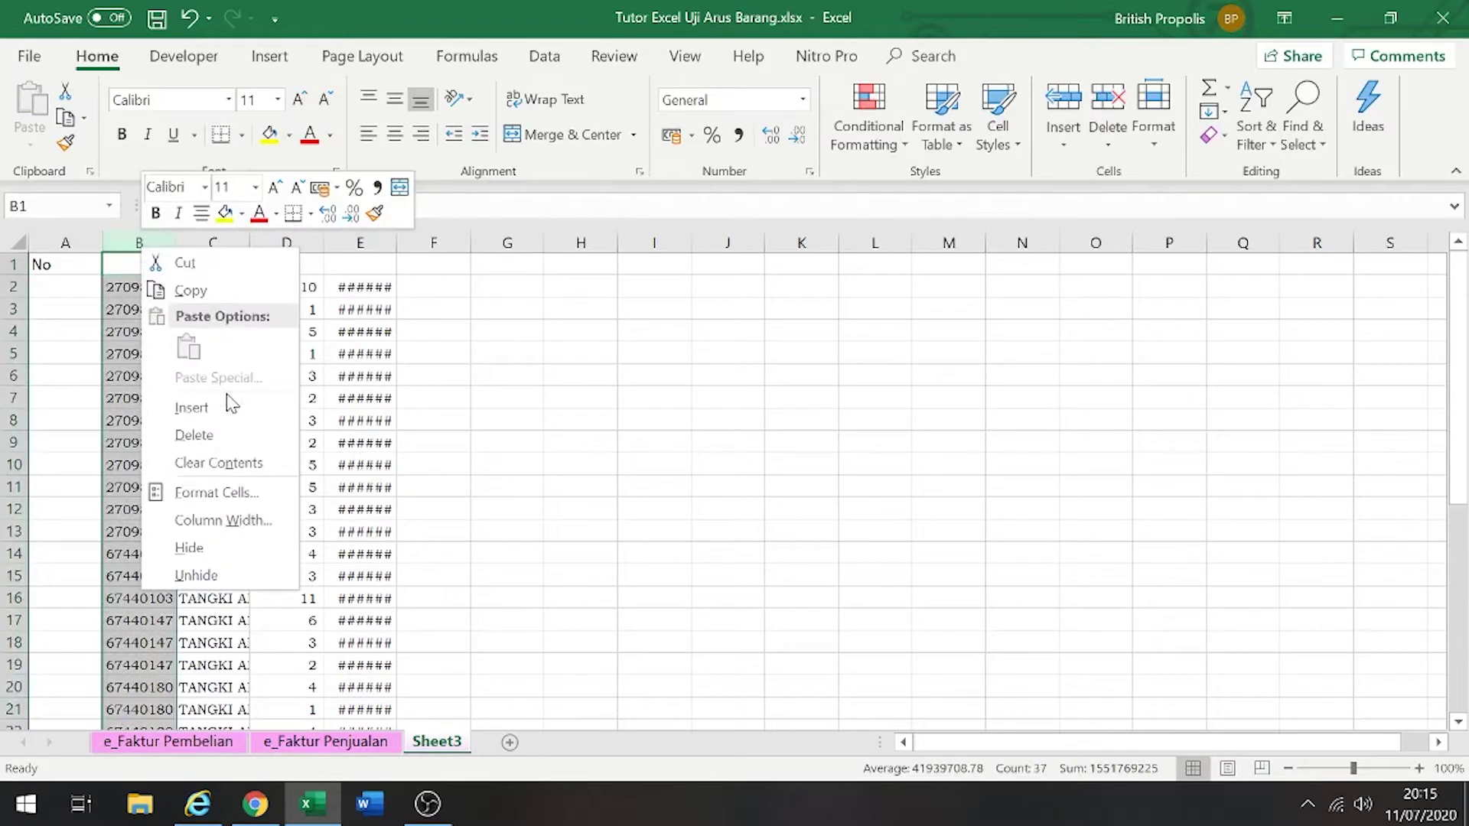
{"action": "left_click", "coordinate": [191, 407]}
{"action": "type", "text": "No"}
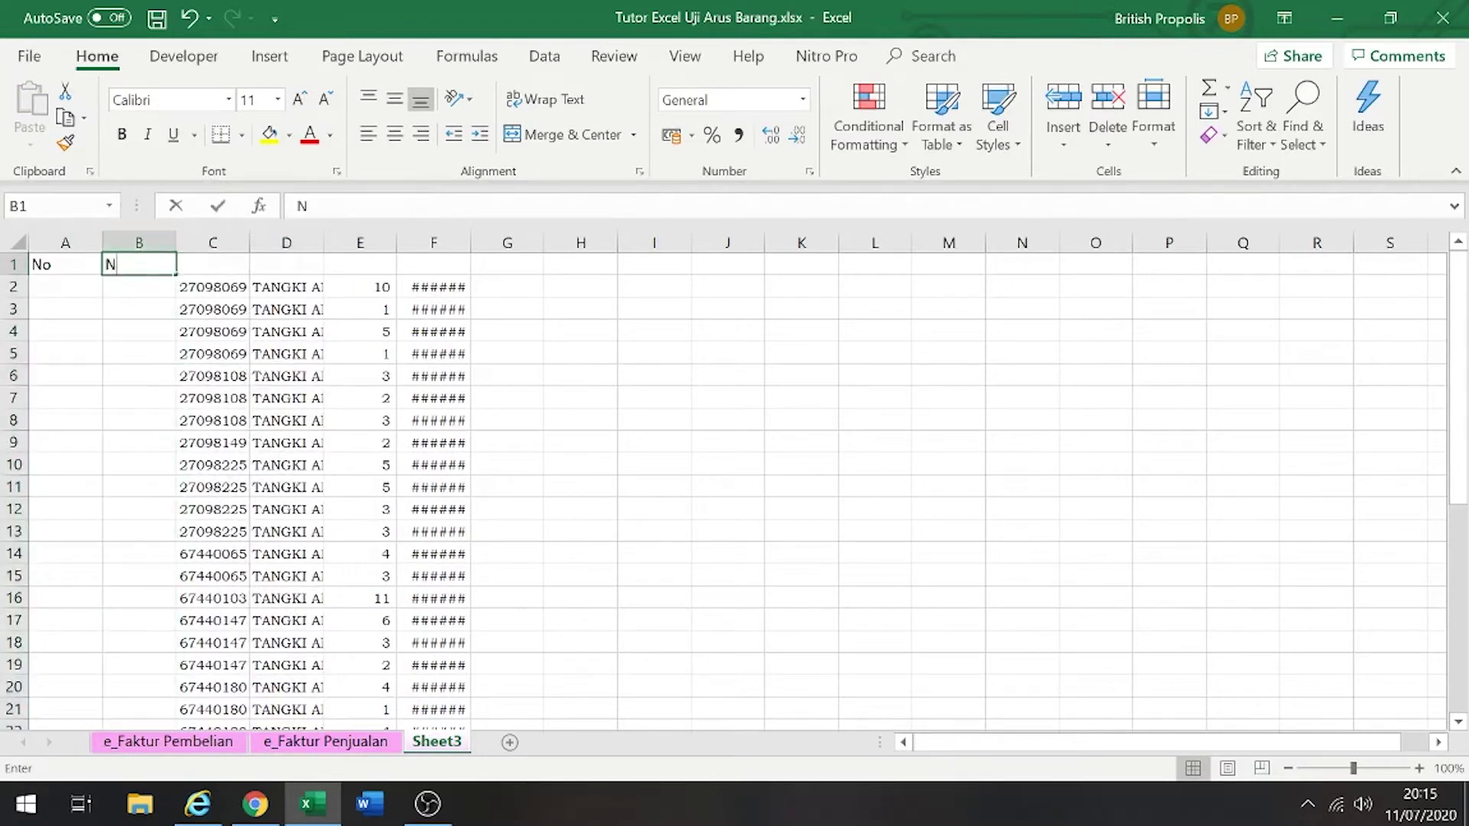
{"action": "key", "text": "BackSpace"}
{"action": "key", "text": "BackSpace"}
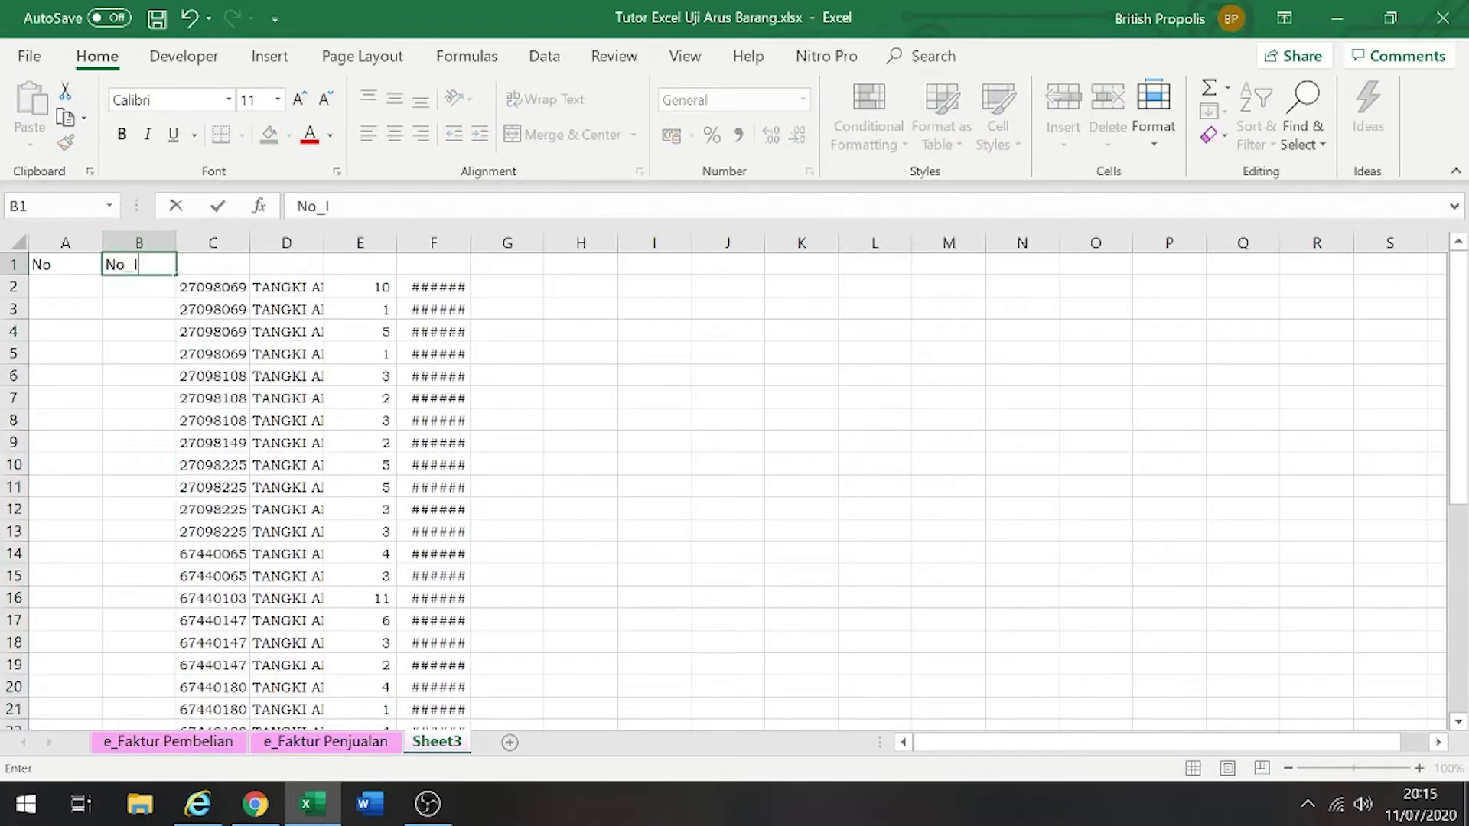
{"action": "type", "text": "Index"}
{"action": "key", "text": "Return"}
{"action": "left_click", "coordinate": [133, 266]}
{"action": "key", "text": "Tab"}
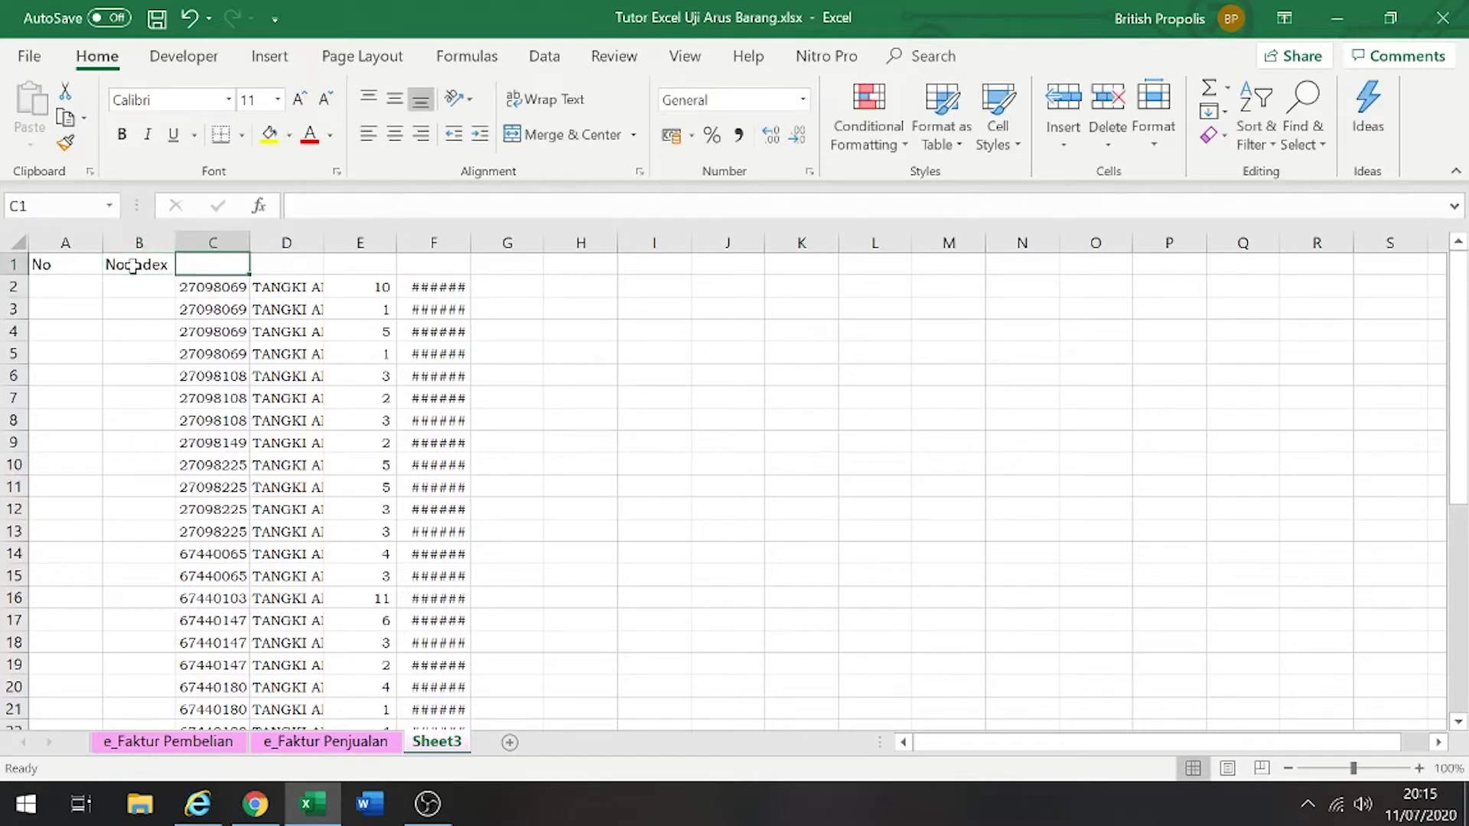
Enter the header No FP in C1 and Nama Barang in D1
{"action": "type", "text": "No FP"}
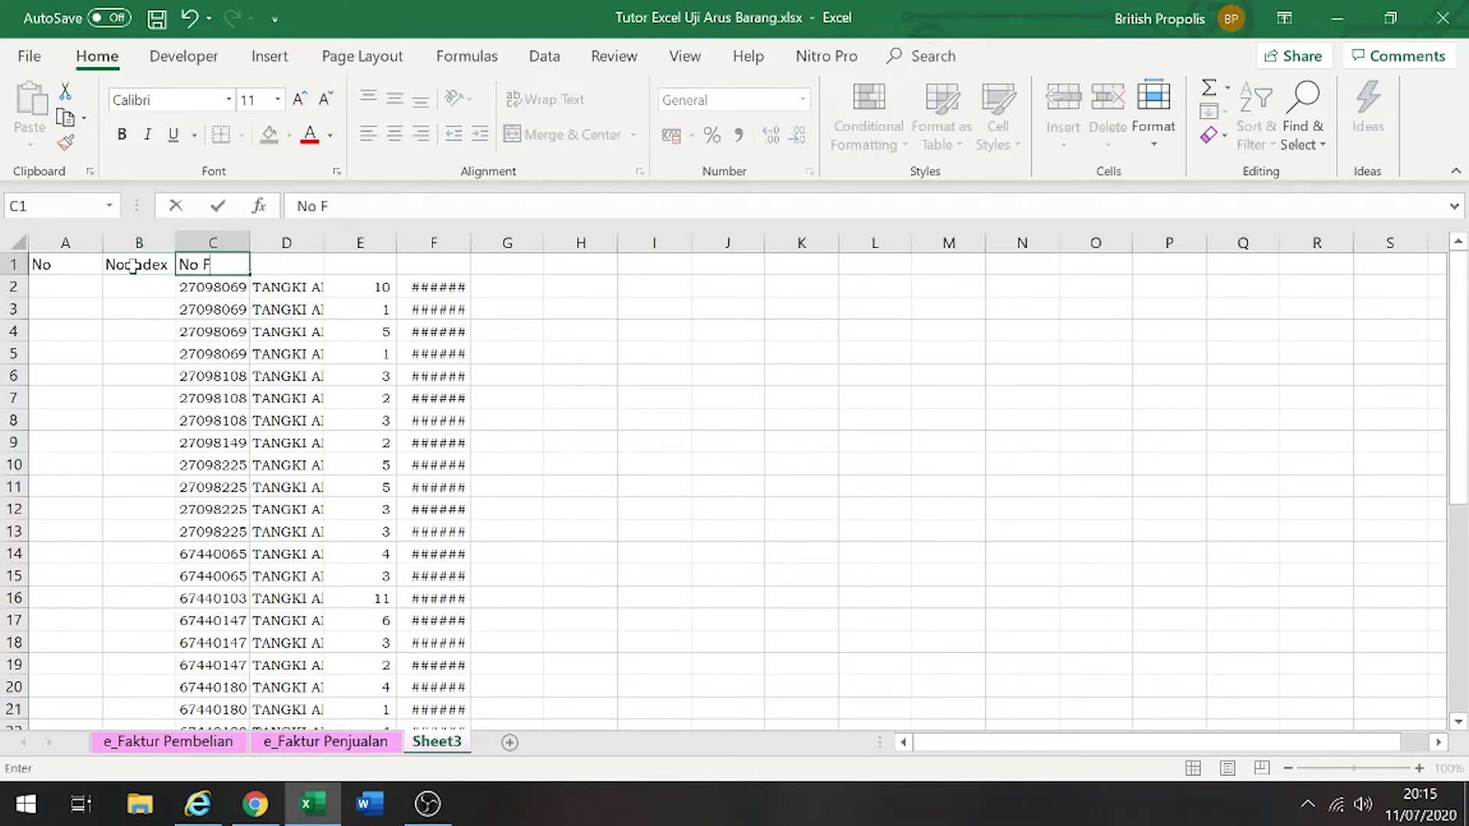
{"action": "key", "text": "Tab"}
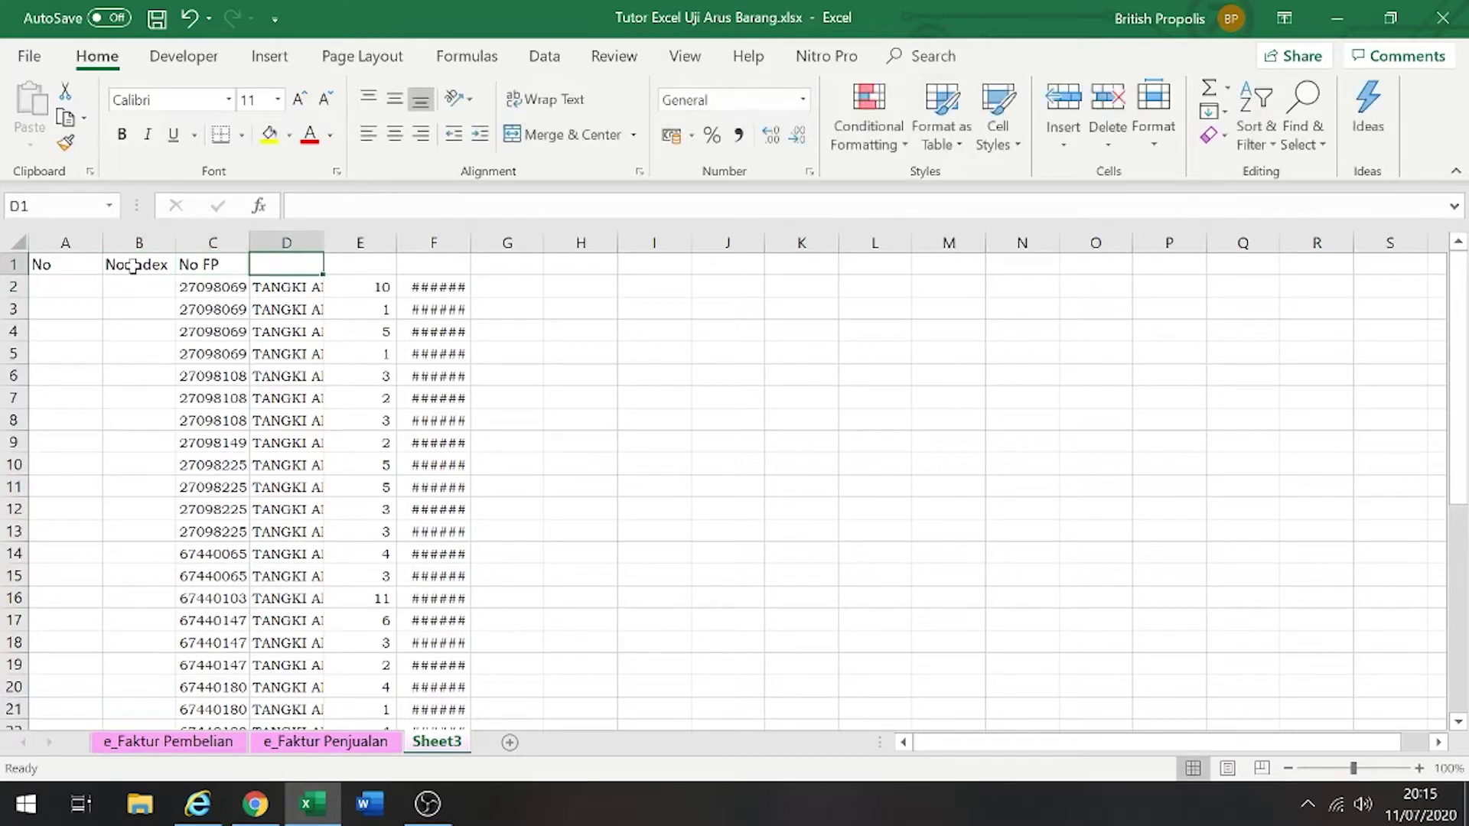
{"action": "type", "text": "Nama Barang"}
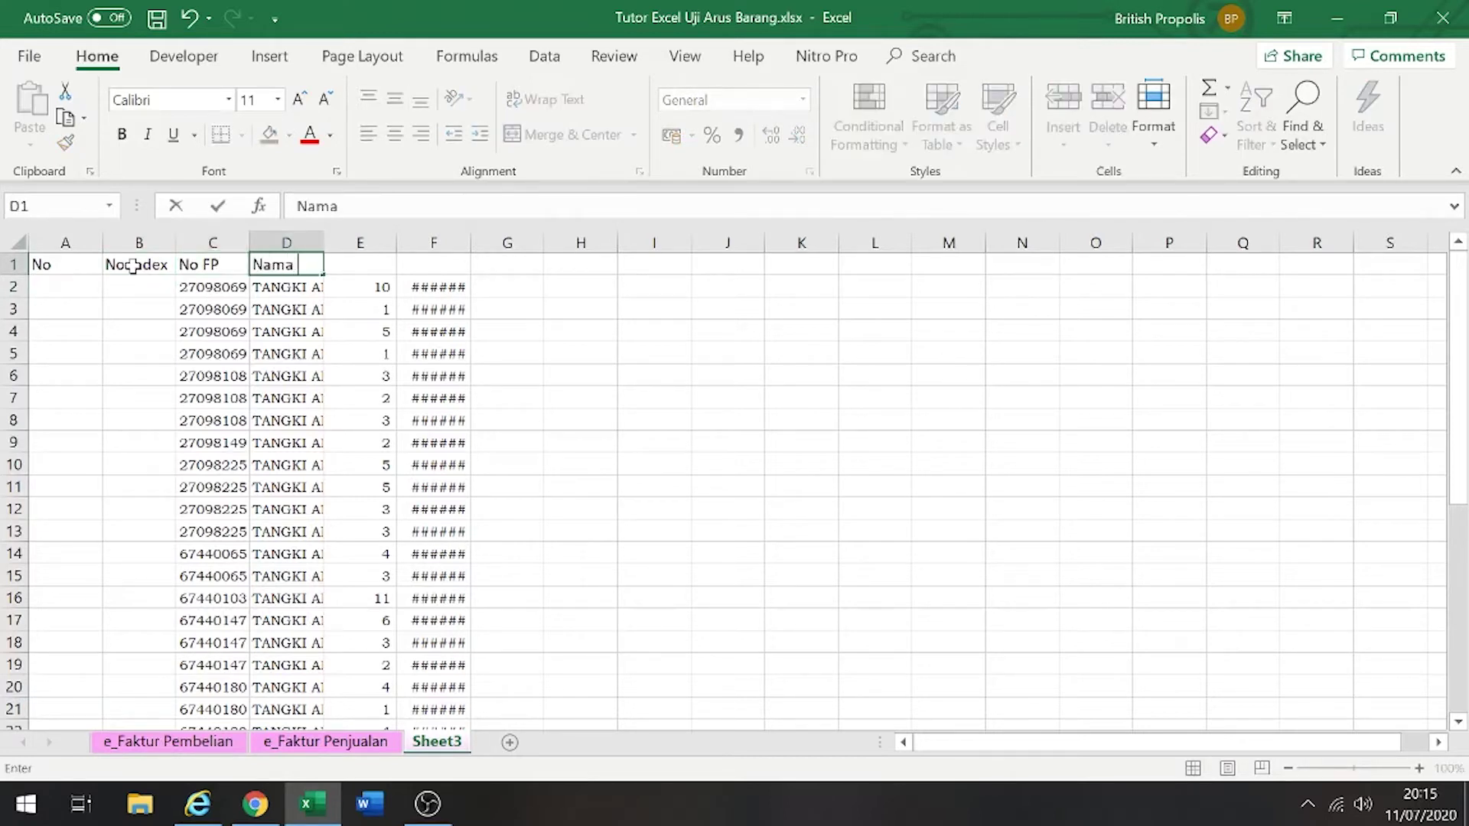
{"action": "key", "text": "Return"}
{"action": "key", "text": "Up"}
{"action": "key", "text": "Right"}
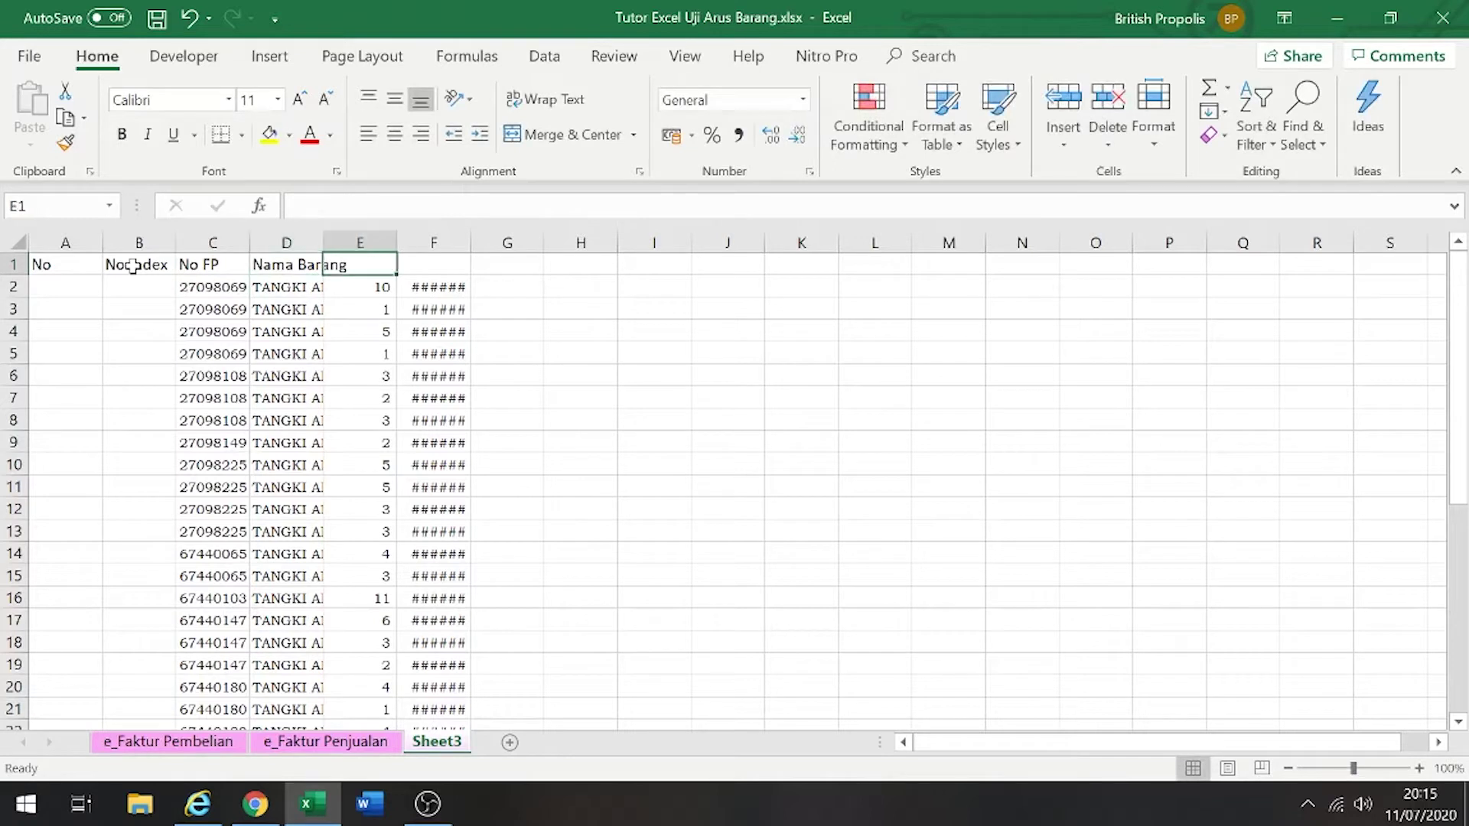
Enter the header Jumlah above the quantities in E1
{"action": "type", "text": "Jumlah Barang"}
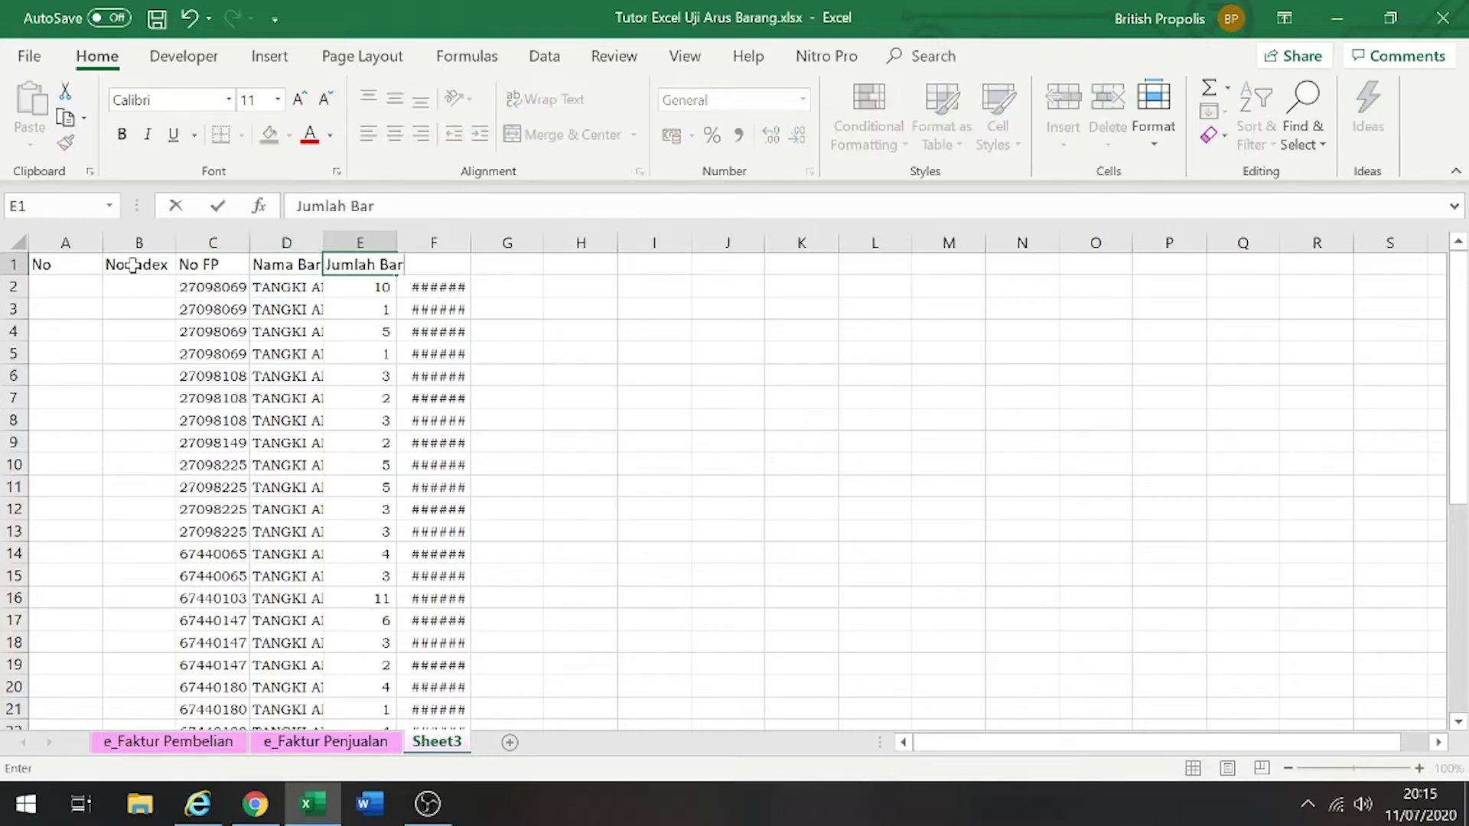
{"action": "key", "text": "BackSpace"}
{"action": "key", "text": "BackSpace"}
{"action": "key", "text": "BackSpace"}
{"action": "key", "text": "BackSpace"}
{"action": "key", "text": "BackSpace"}
{"action": "key", "text": "BackSpace"}
{"action": "key", "text": "BackSpace"}
{"action": "key", "text": "Return"}
{"action": "key", "text": "Up"}
{"action": "key", "text": "Right"}
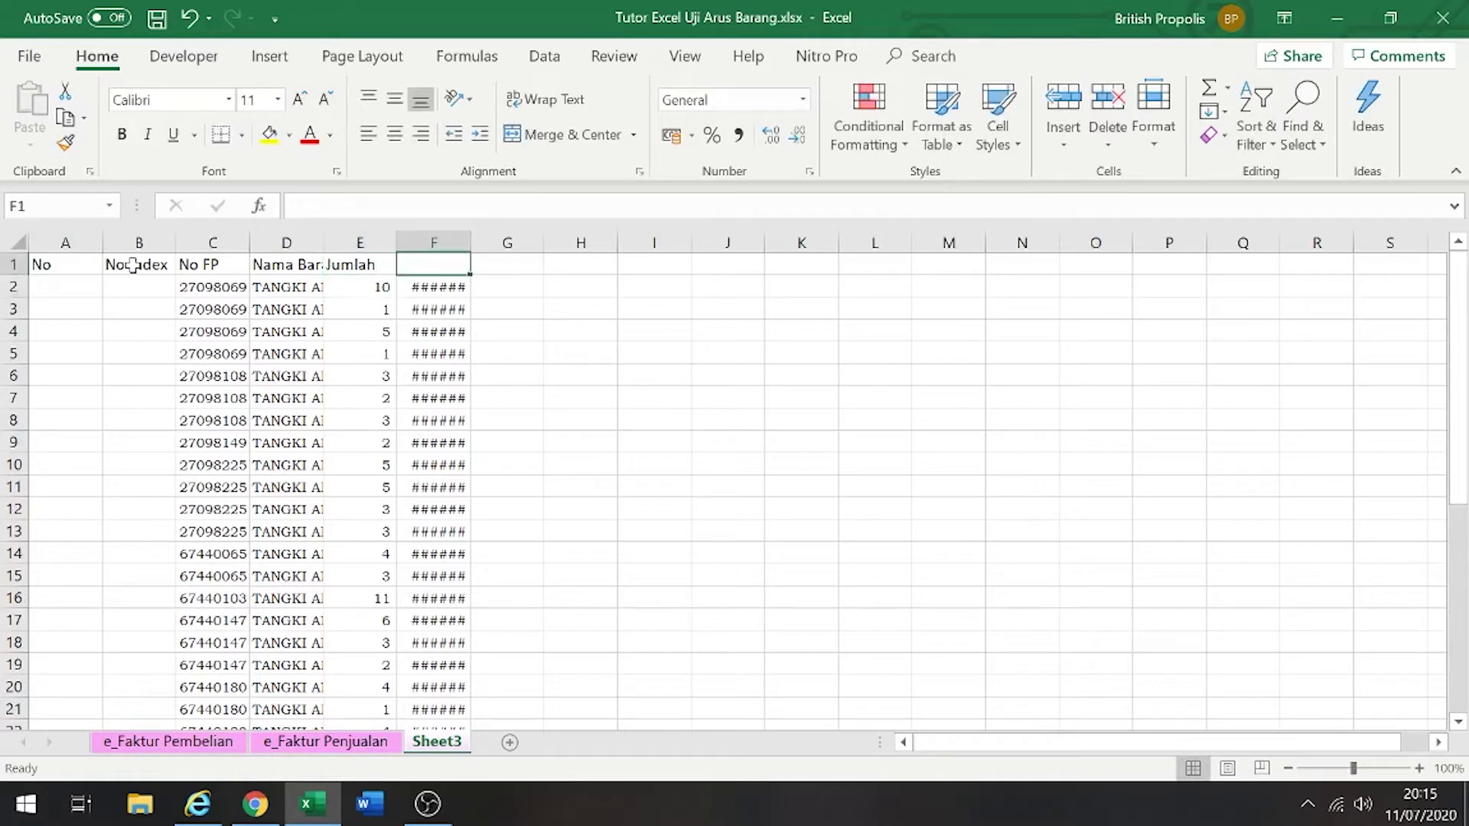
Enter the header Harga Satuan above the unit prices in F1
{"action": "type", "text": "Harga Satuan"}
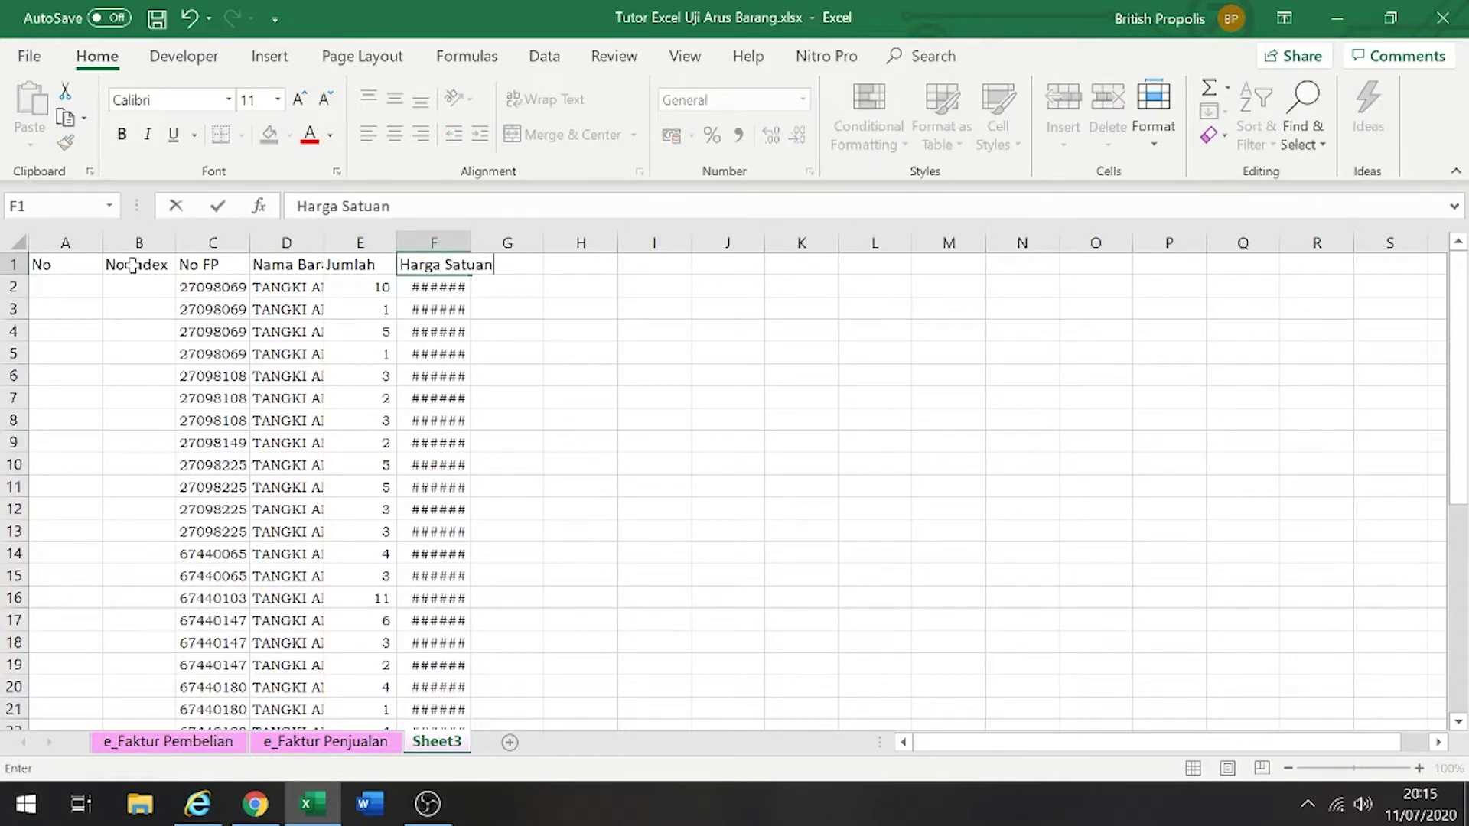
{"action": "key", "text": "Return"}
{"action": "key", "text": "Up"}
{"action": "key", "text": "Right"}
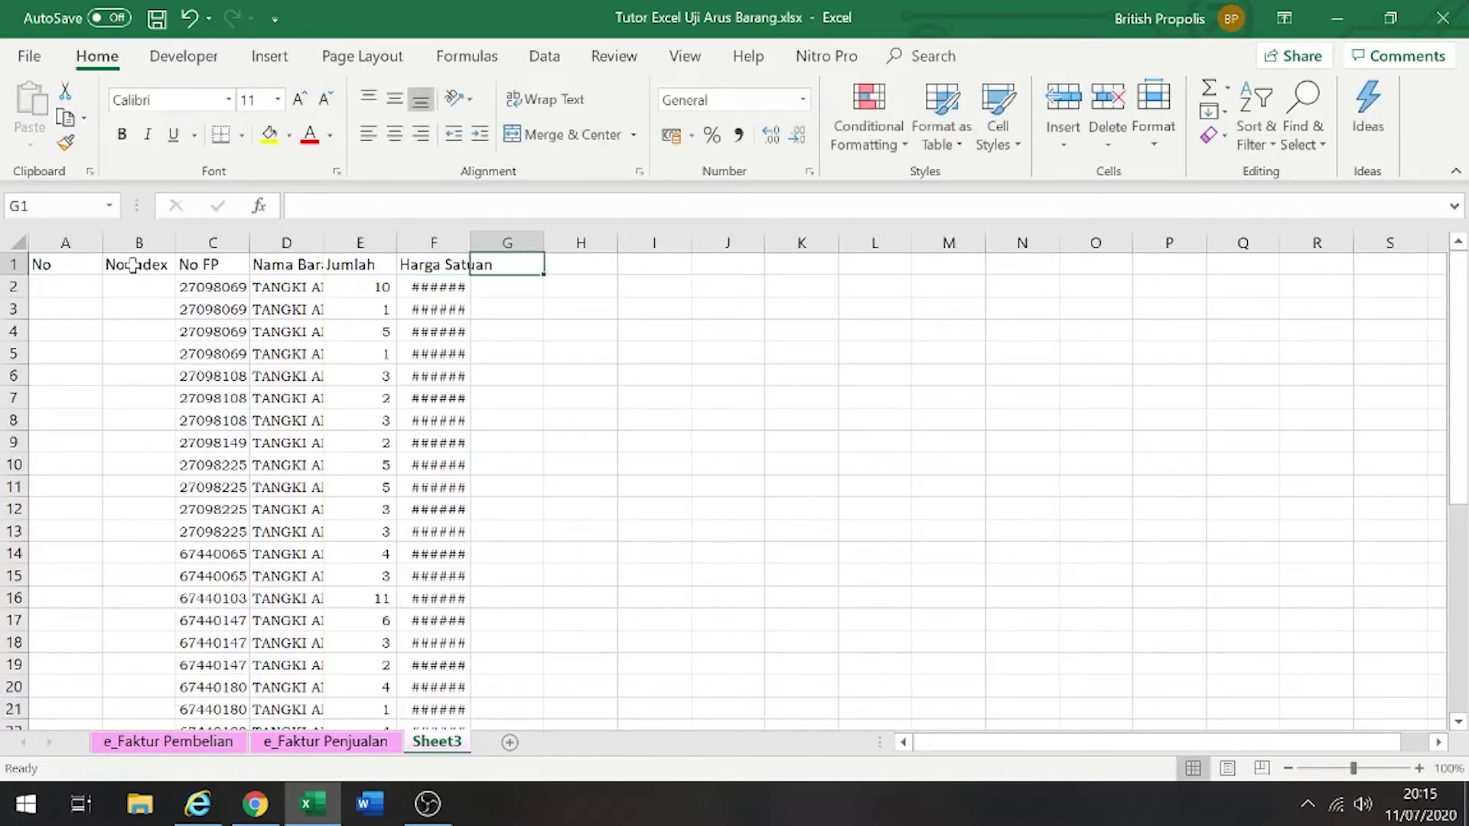
Enter the header Asal in G1 and the value Beli in G2, and copy the Beli cell
{"action": "type", "text": "Asal"}
{"action": "key", "text": "Return"}
{"action": "type", "text": "Beli"}
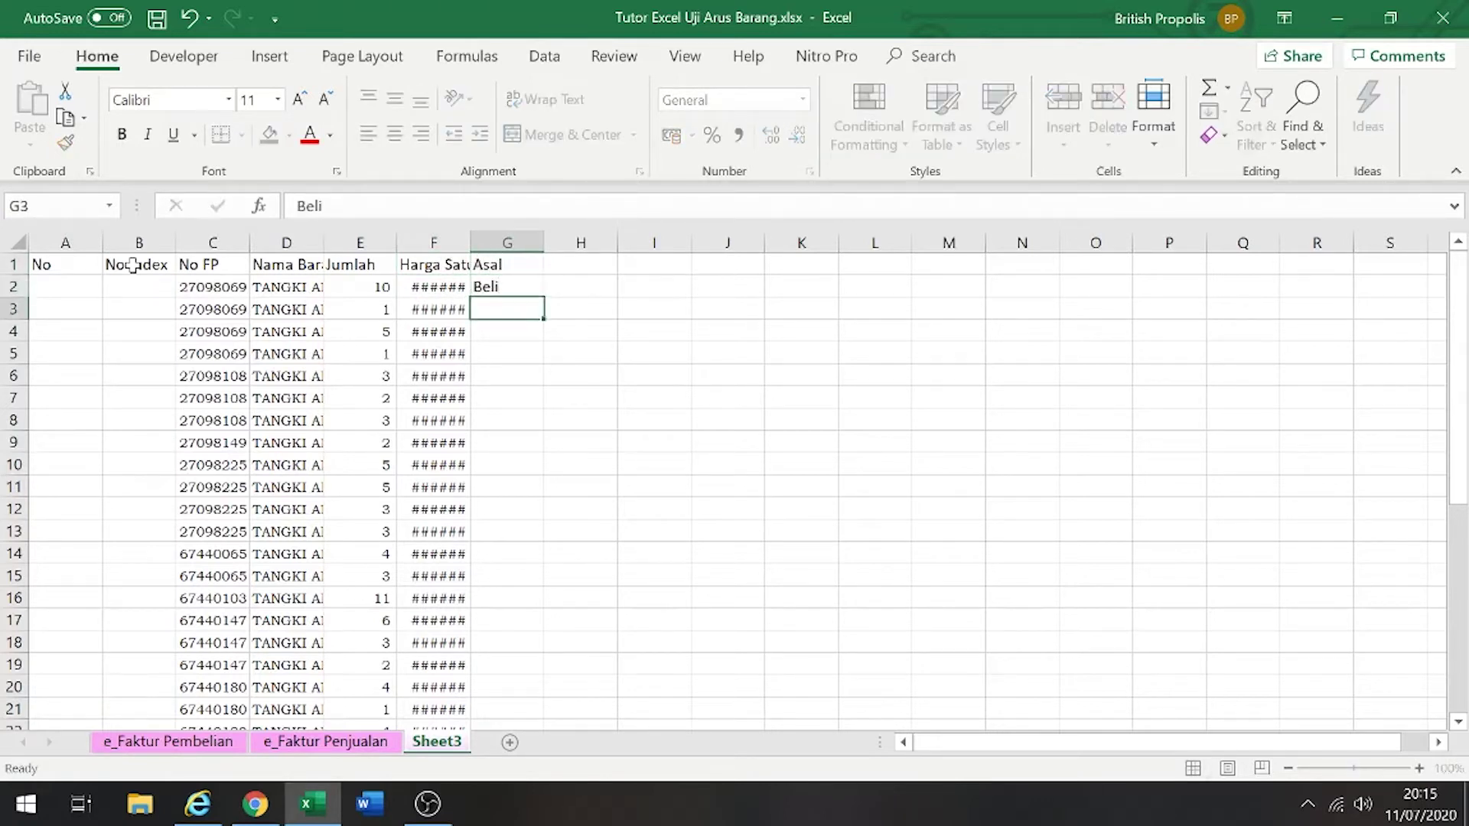
{"action": "key", "text": "Return"}
{"action": "key", "text": "Up"}
{"action": "key", "text": "ctrl+c"}
{"action": "key", "text": "Left"}
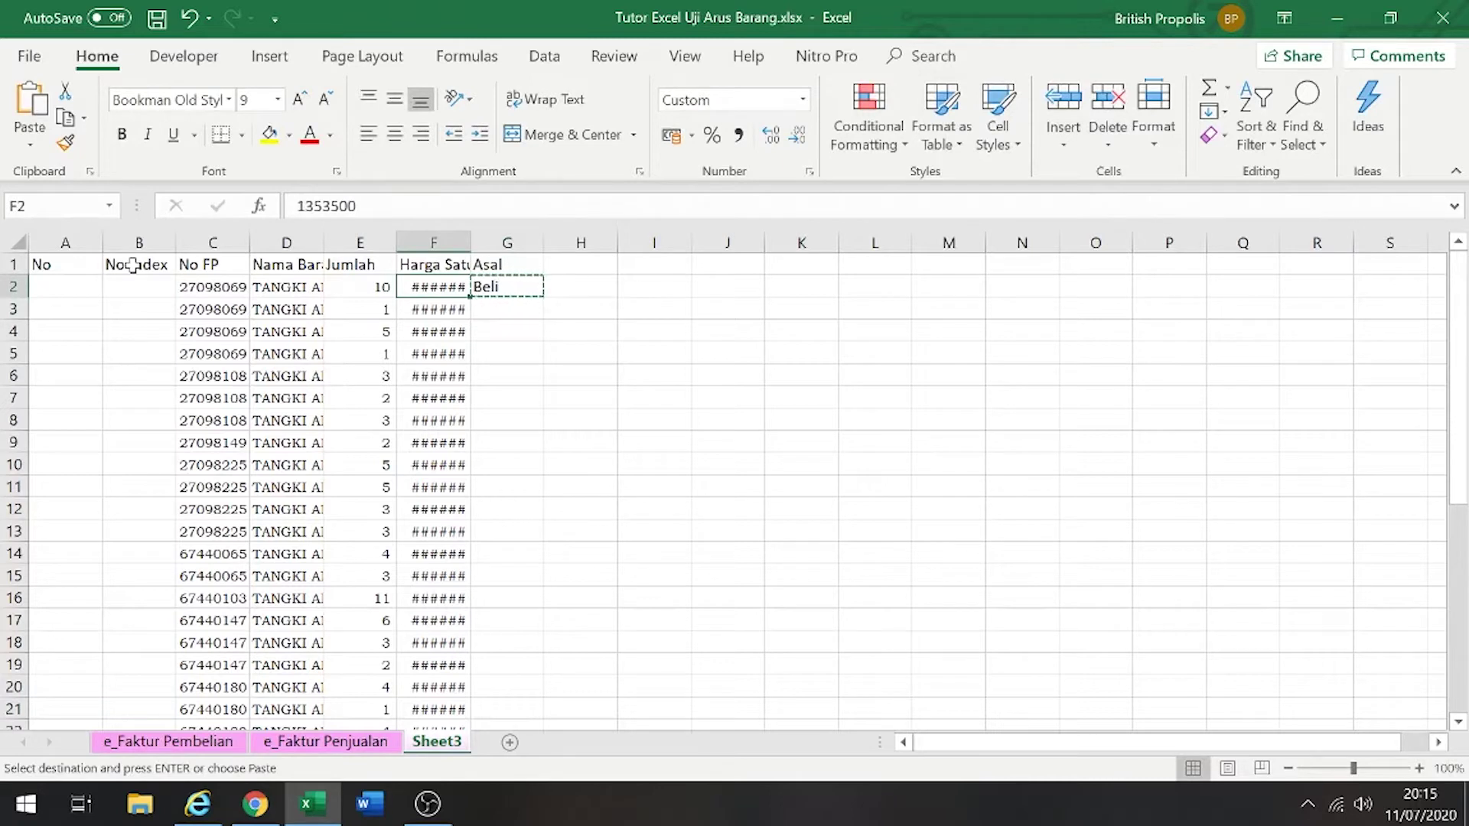
{"action": "key", "text": "Right"}
{"action": "key", "text": "Left"}
{"action": "key", "text": "Right"}
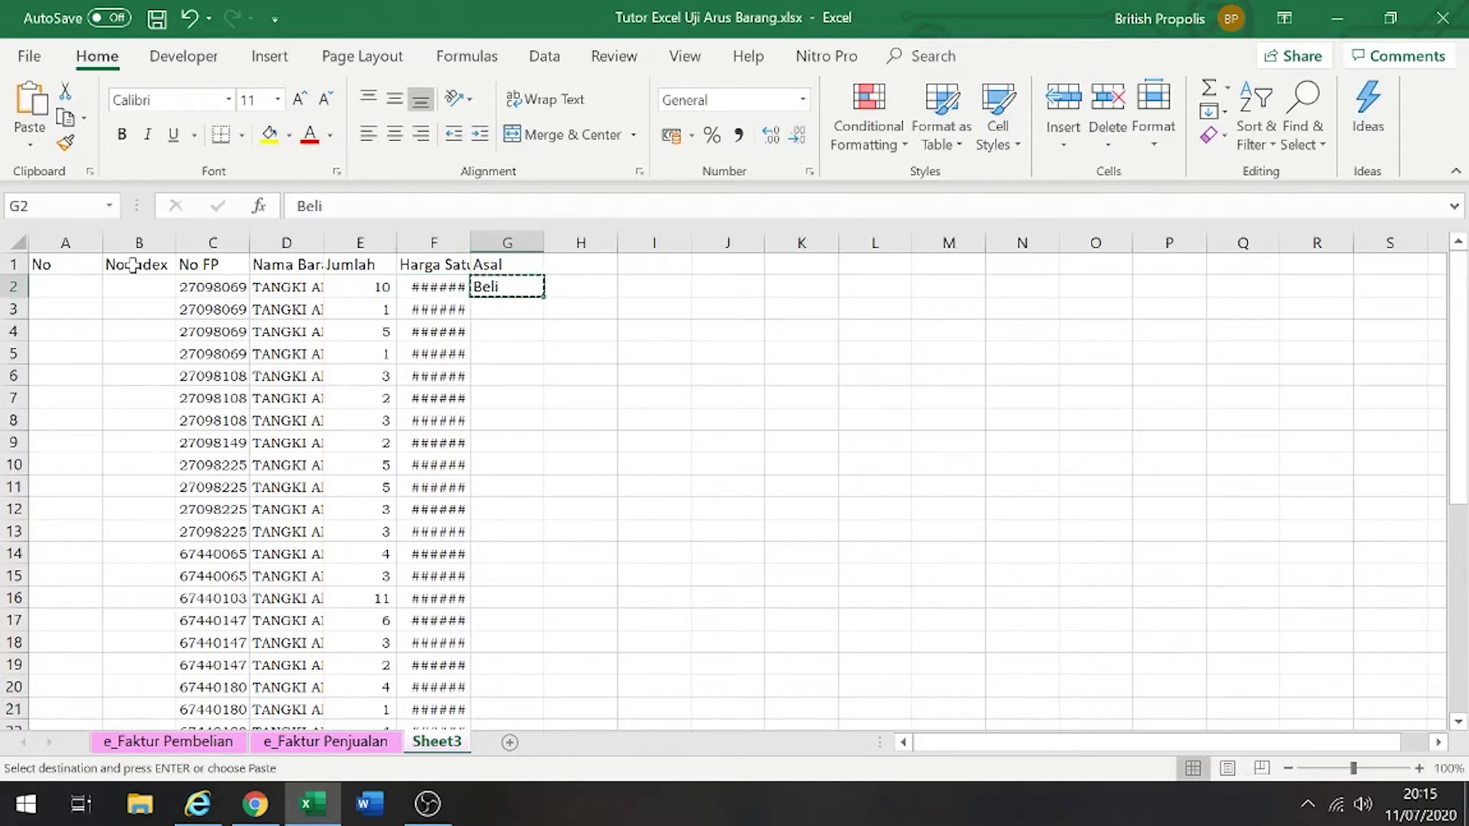
{"action": "key", "text": "Left"}
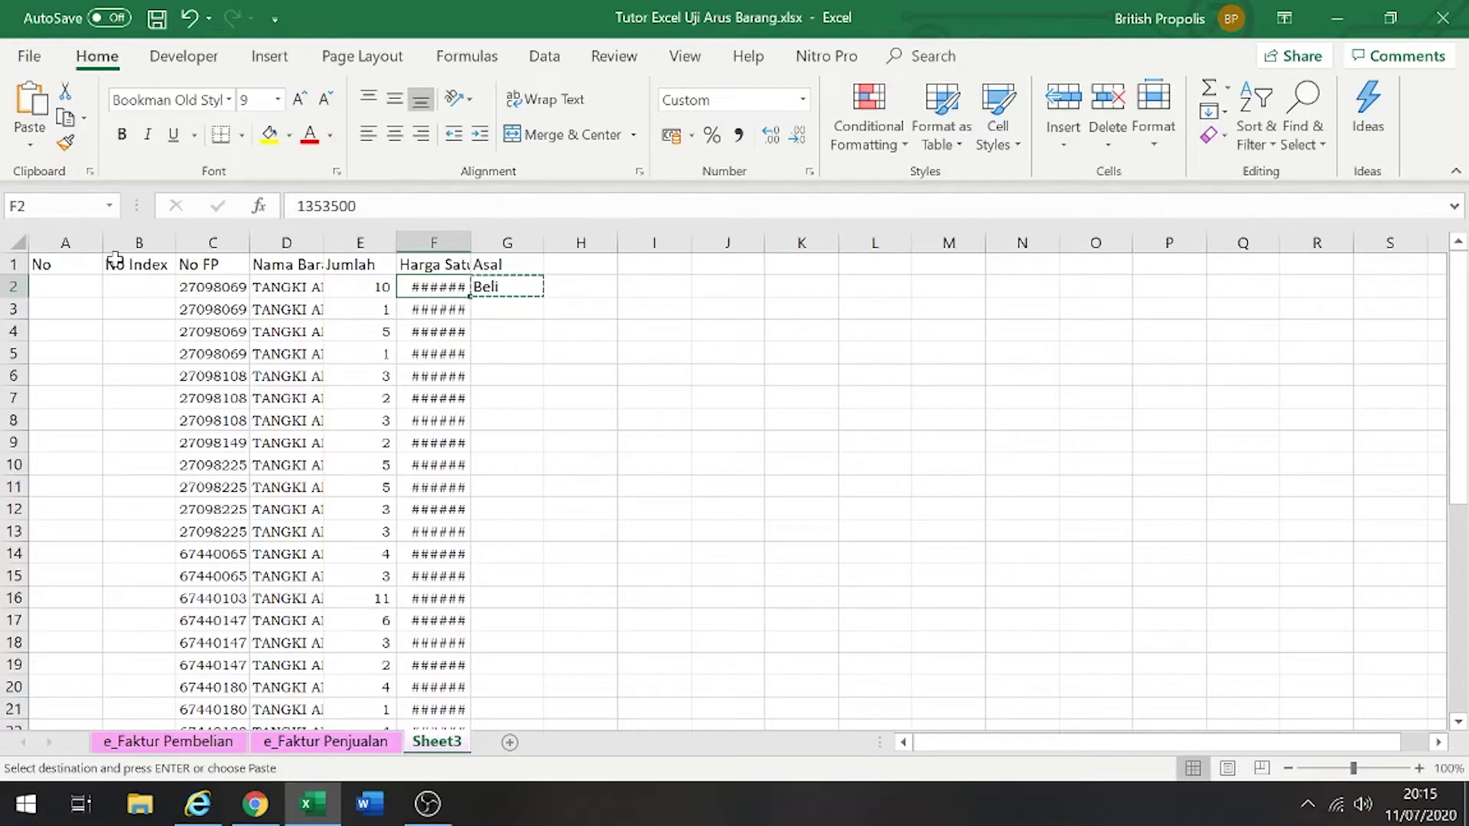
{"action": "left_click_drag", "start_coordinate": [1459, 490], "coordinate": [1462, 658]}
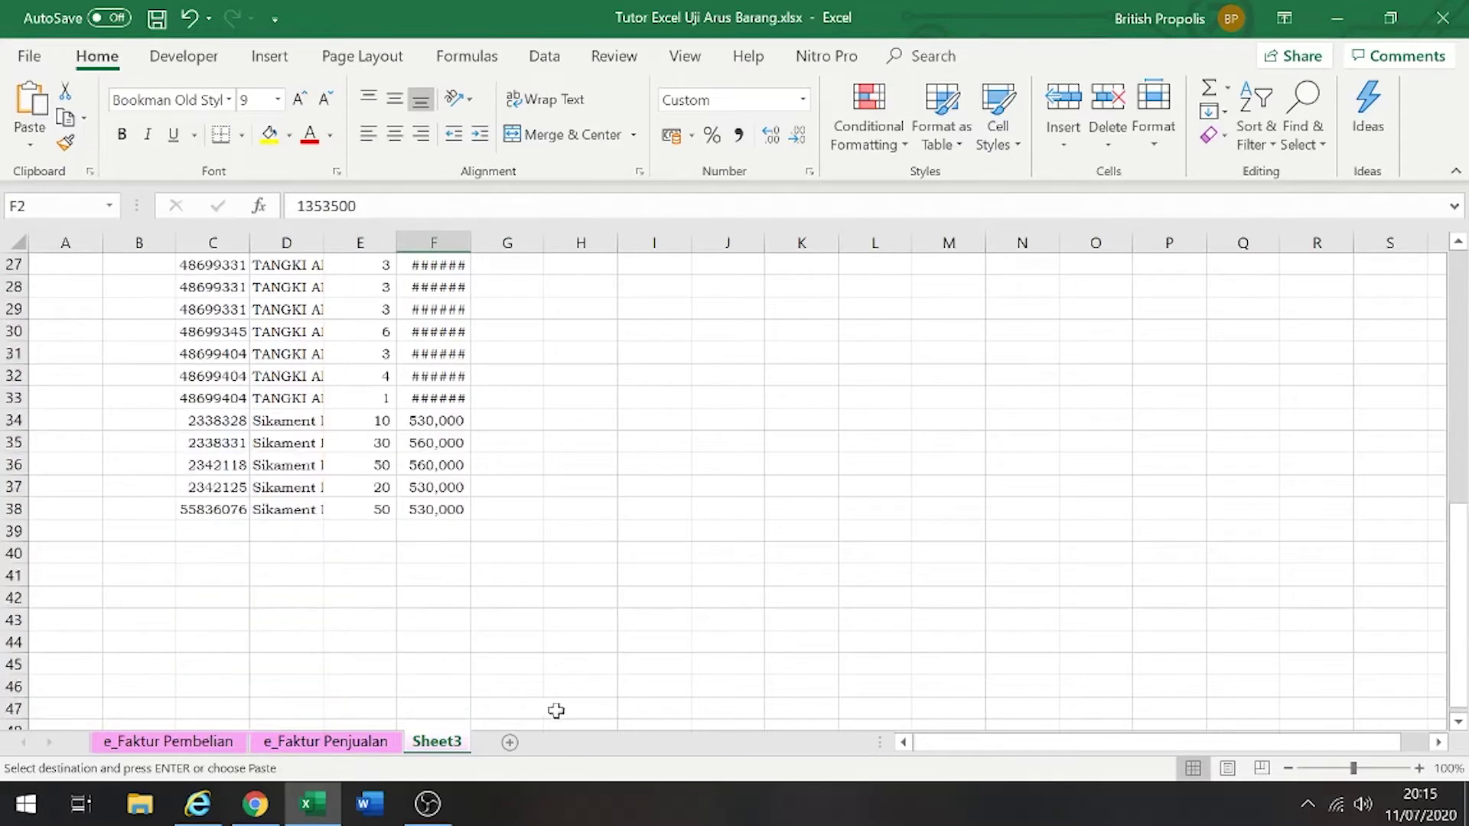
{"action": "scroll", "coordinate": [497, 573], "scroll_direction": "down", "scroll_amount": 1}
{"action": "left_click", "coordinate": [451, 444]}
{"action": "left_click", "coordinate": [503, 442]}
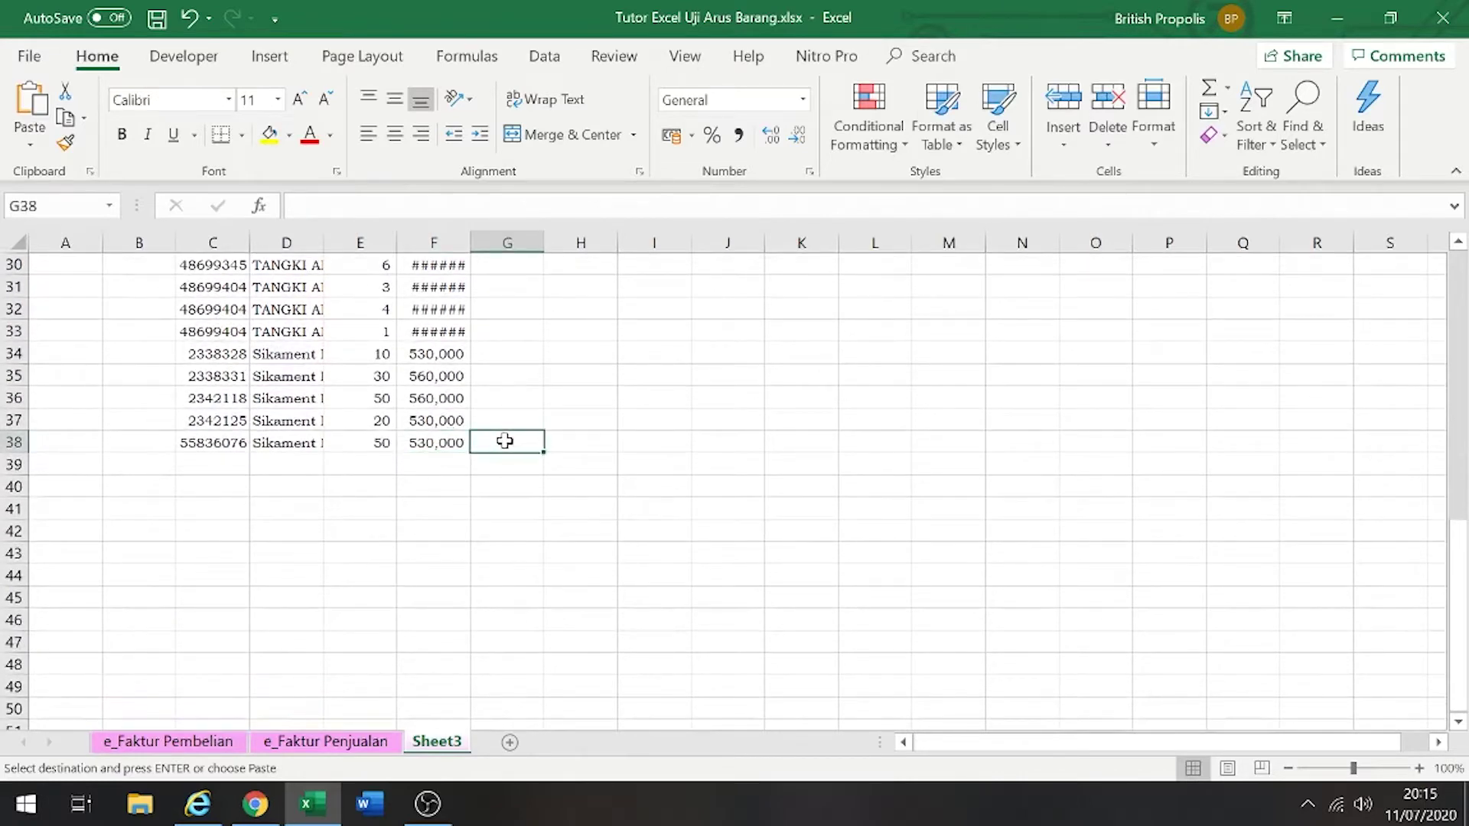
{"action": "left_click_drag", "start_coordinate": [503, 442], "coordinate": [501, 311]}
{"action": "left_click", "coordinate": [443, 306]}
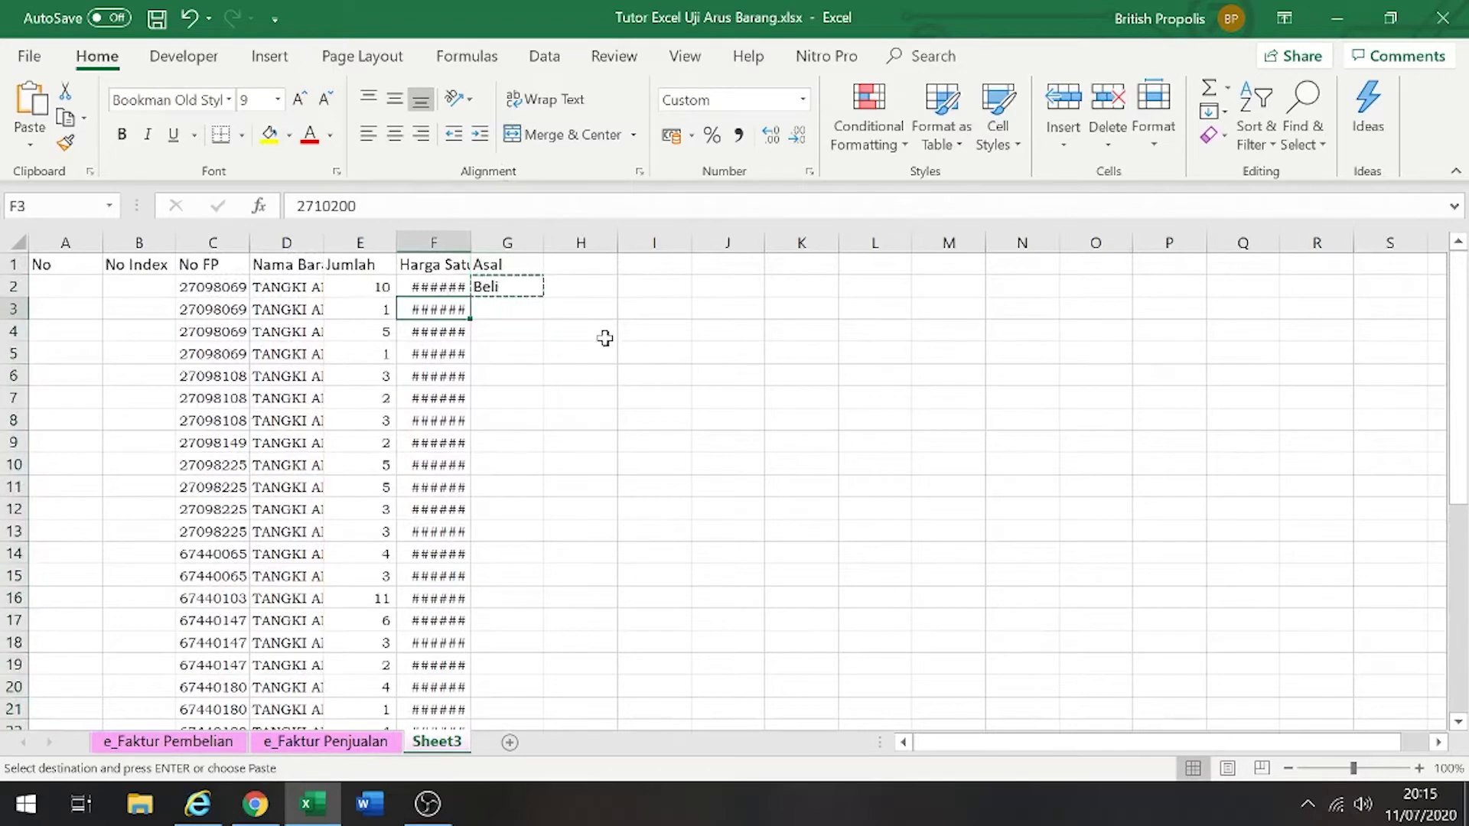
{"action": "key", "text": "Up"}
{"action": "key", "text": "Up"}
{"action": "key", "text": "Down"}
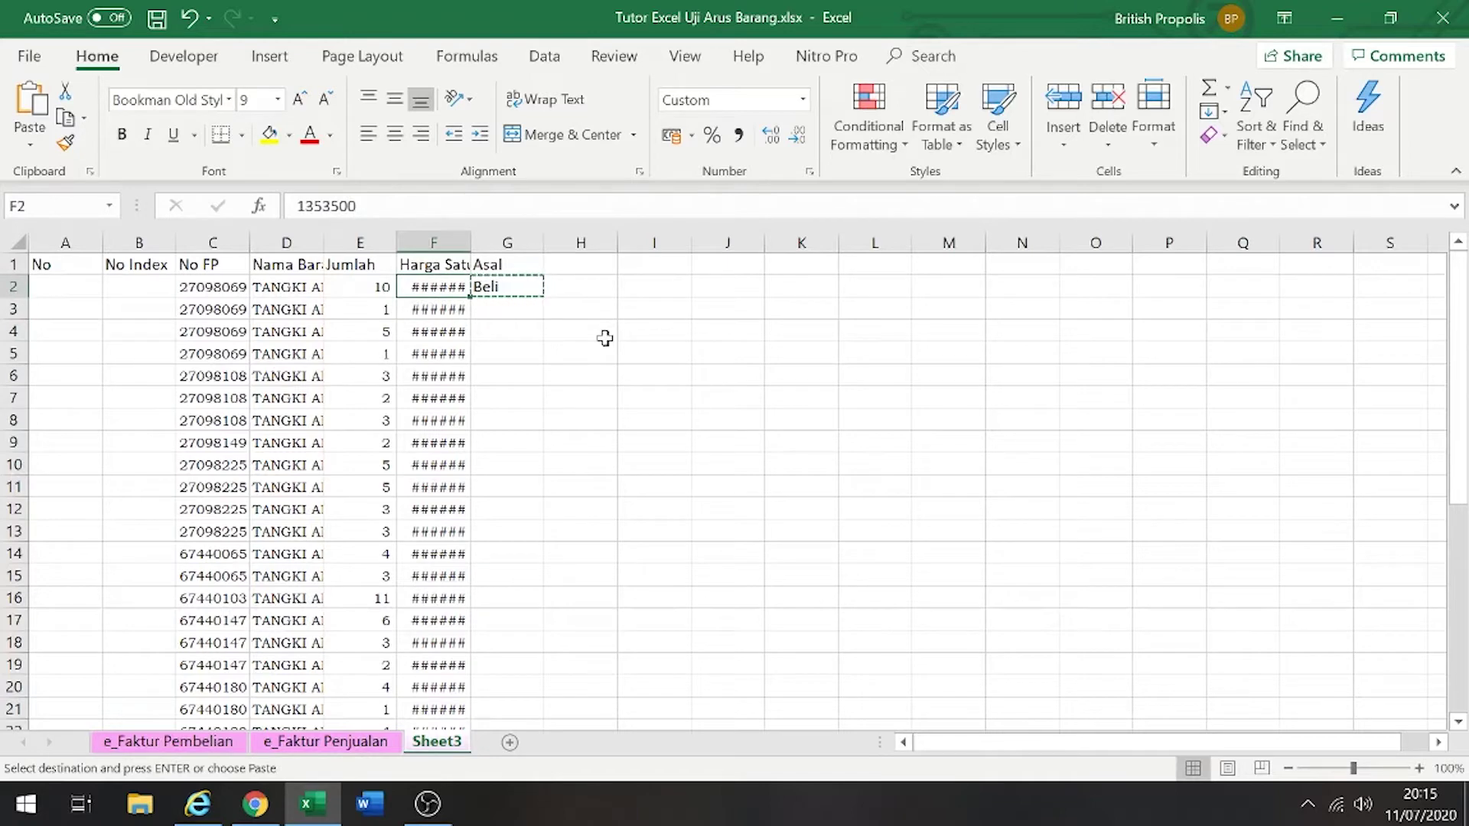
Paste the copied Beli value into G3:G38, down to the last row of the purchase data
{"action": "key", "text": "ctrl+Down"}
{"action": "key", "text": "Down"}
{"action": "key", "text": "Up"}
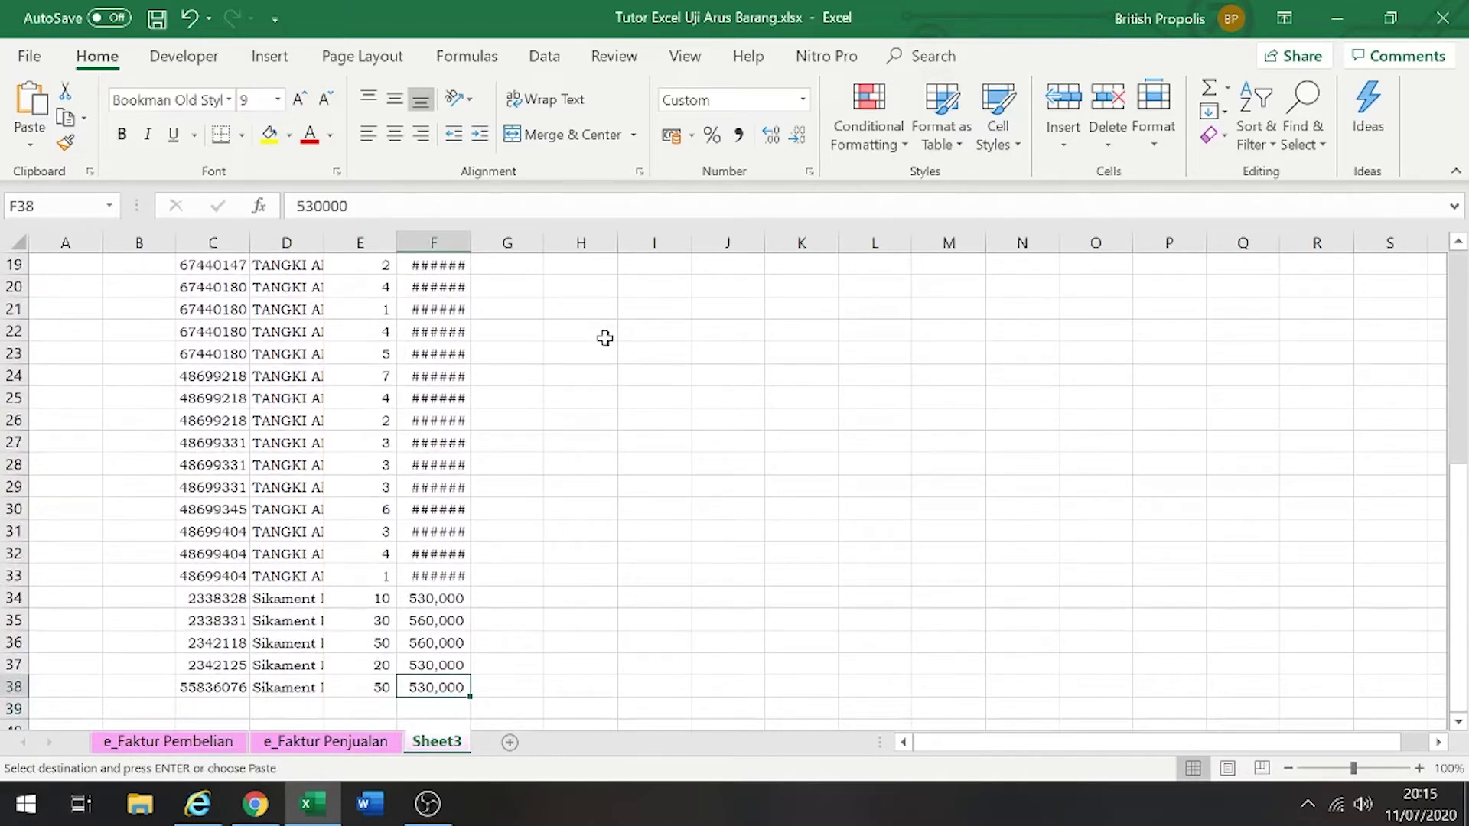
{"action": "key", "text": "Right"}
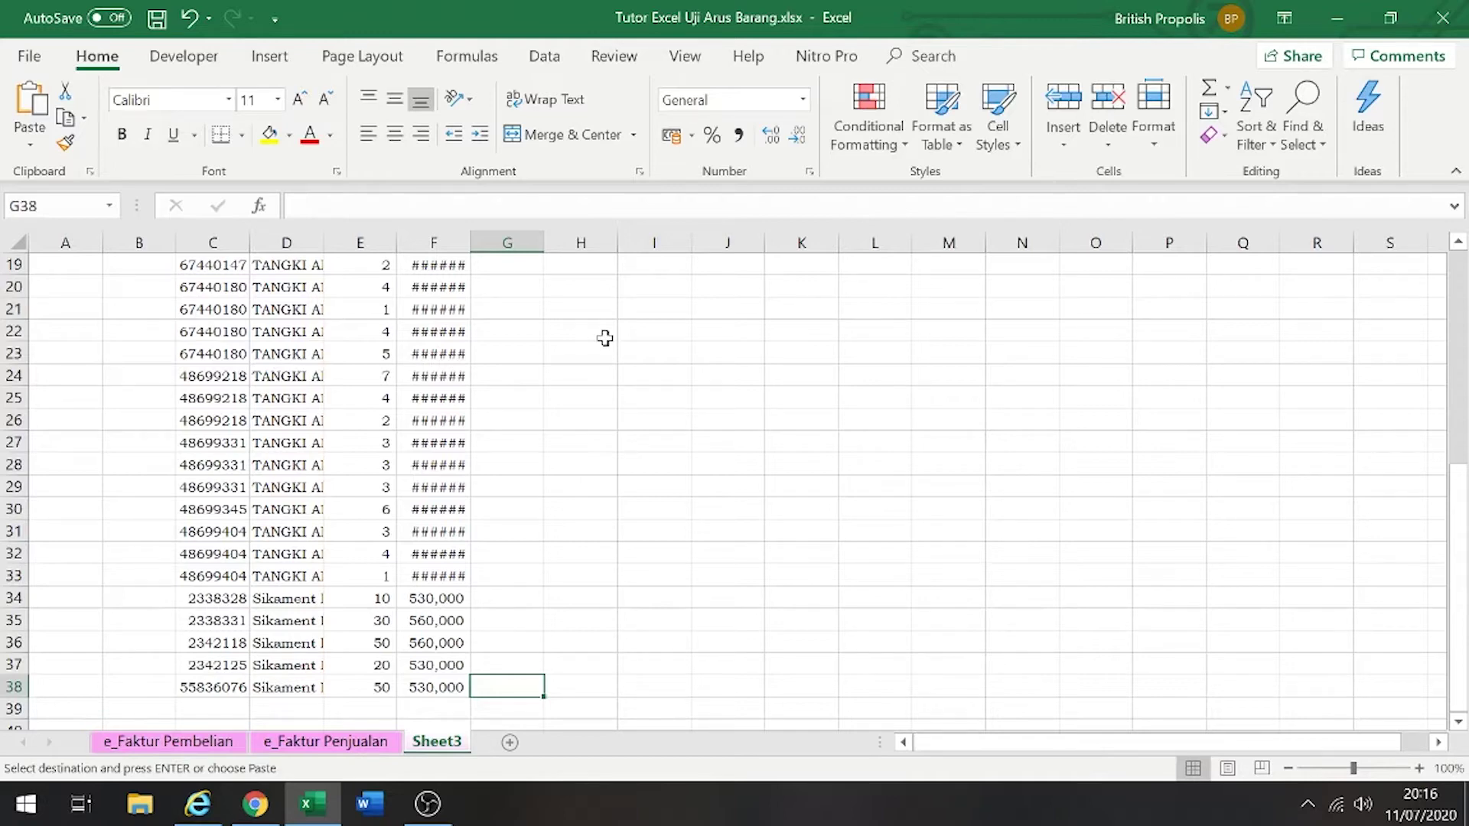
{"action": "key", "text": "ctrl+shift+Up"}
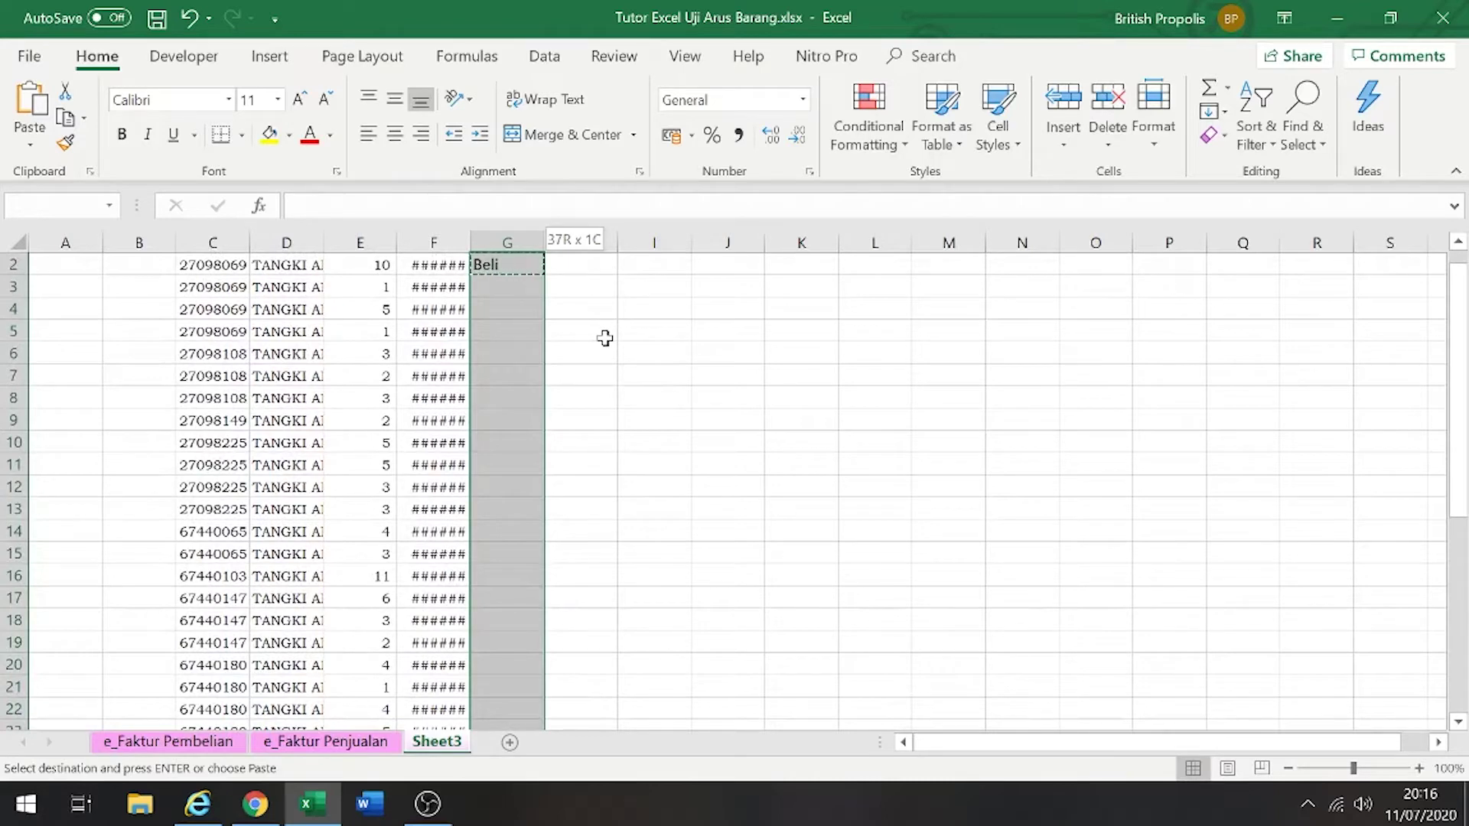
{"action": "key", "text": "shift+Down"}
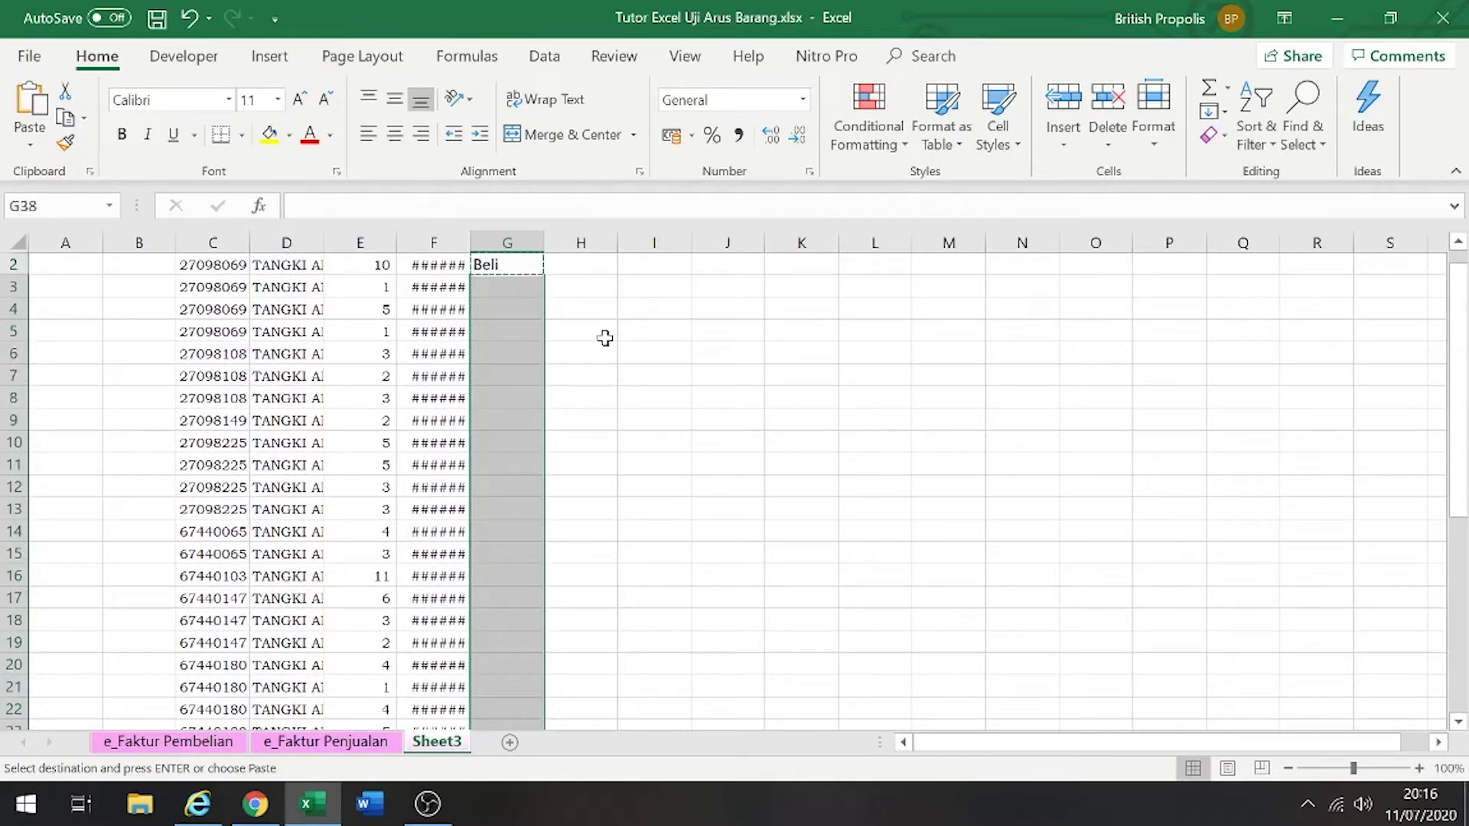
{"action": "key", "text": "ctrl+v"}
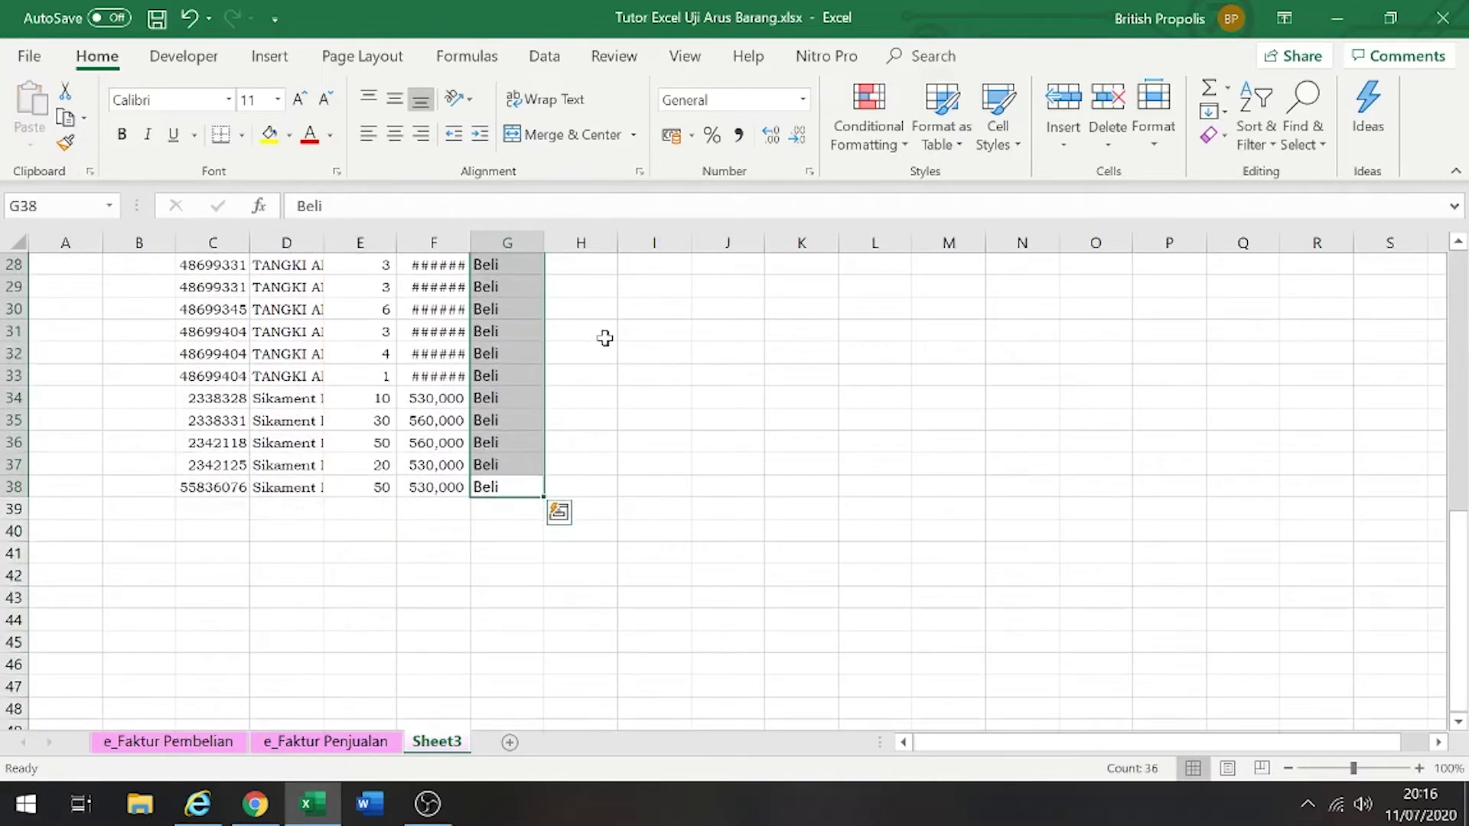
{"action": "key", "text": "Escape"}
Auto-fit the width of all columns on Sheet3 to their contents
{"action": "key", "text": "ctrl+Up"}
{"action": "key", "text": "Left"}
{"action": "key", "text": "Left"}
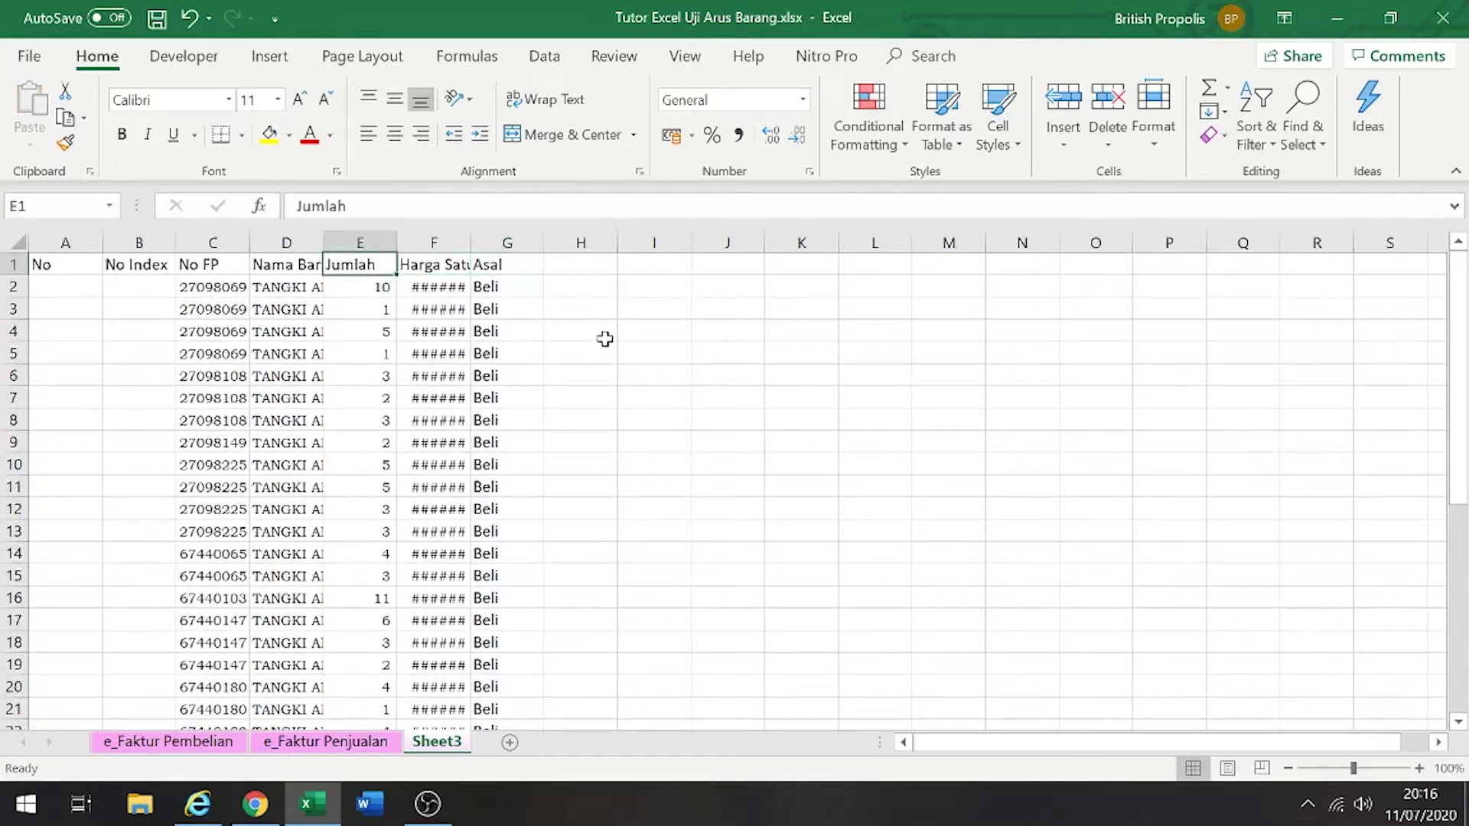
{"action": "left_click", "coordinate": [15, 240]}
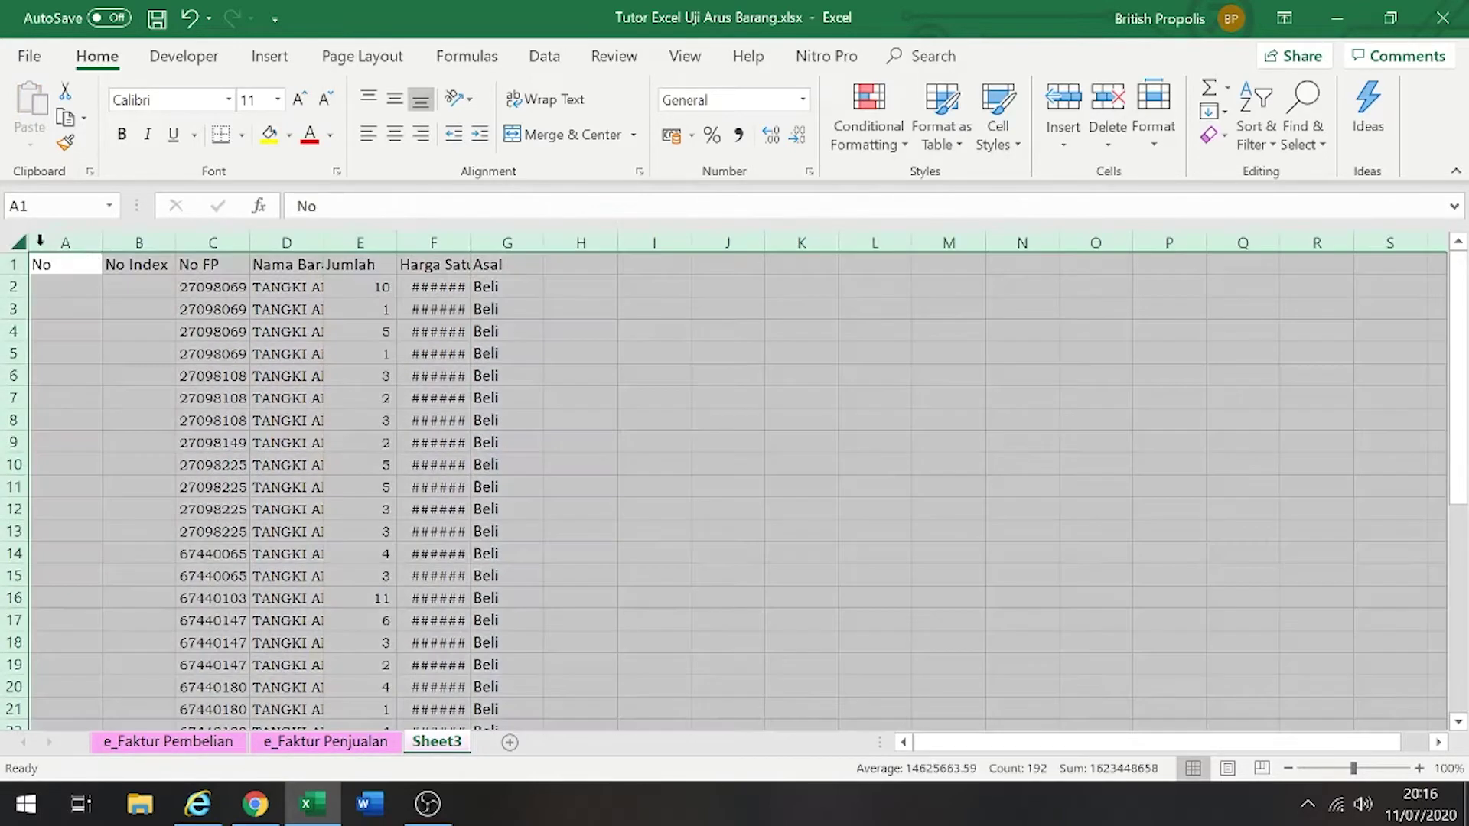
{"action": "double_click", "coordinate": [108, 243]}
{"action": "left_click", "coordinate": [306, 309]}
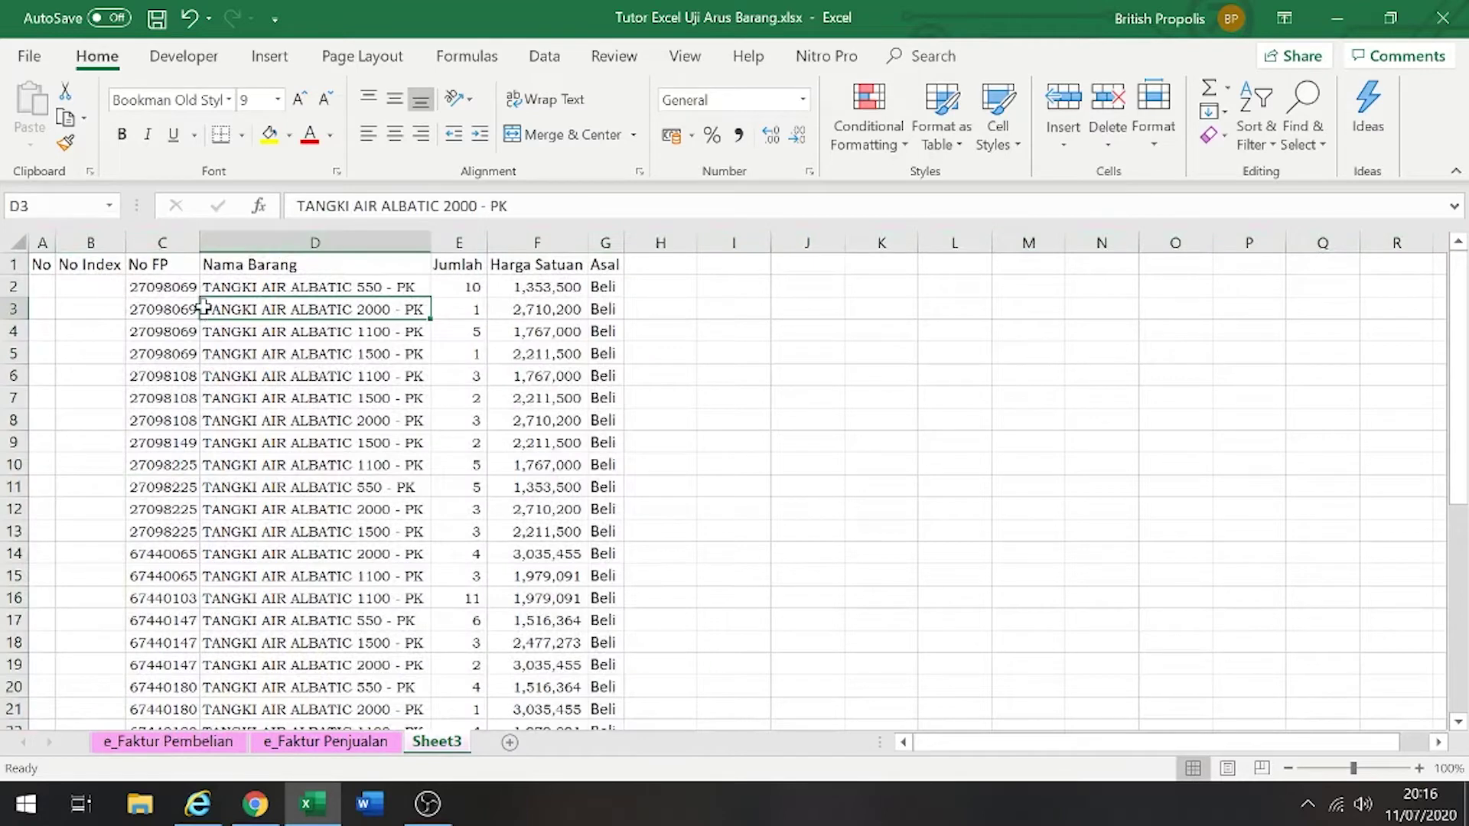
Set the font of the whole sheet to Bookman Old Style, size 10
{"action": "left_click", "coordinate": [11, 243]}
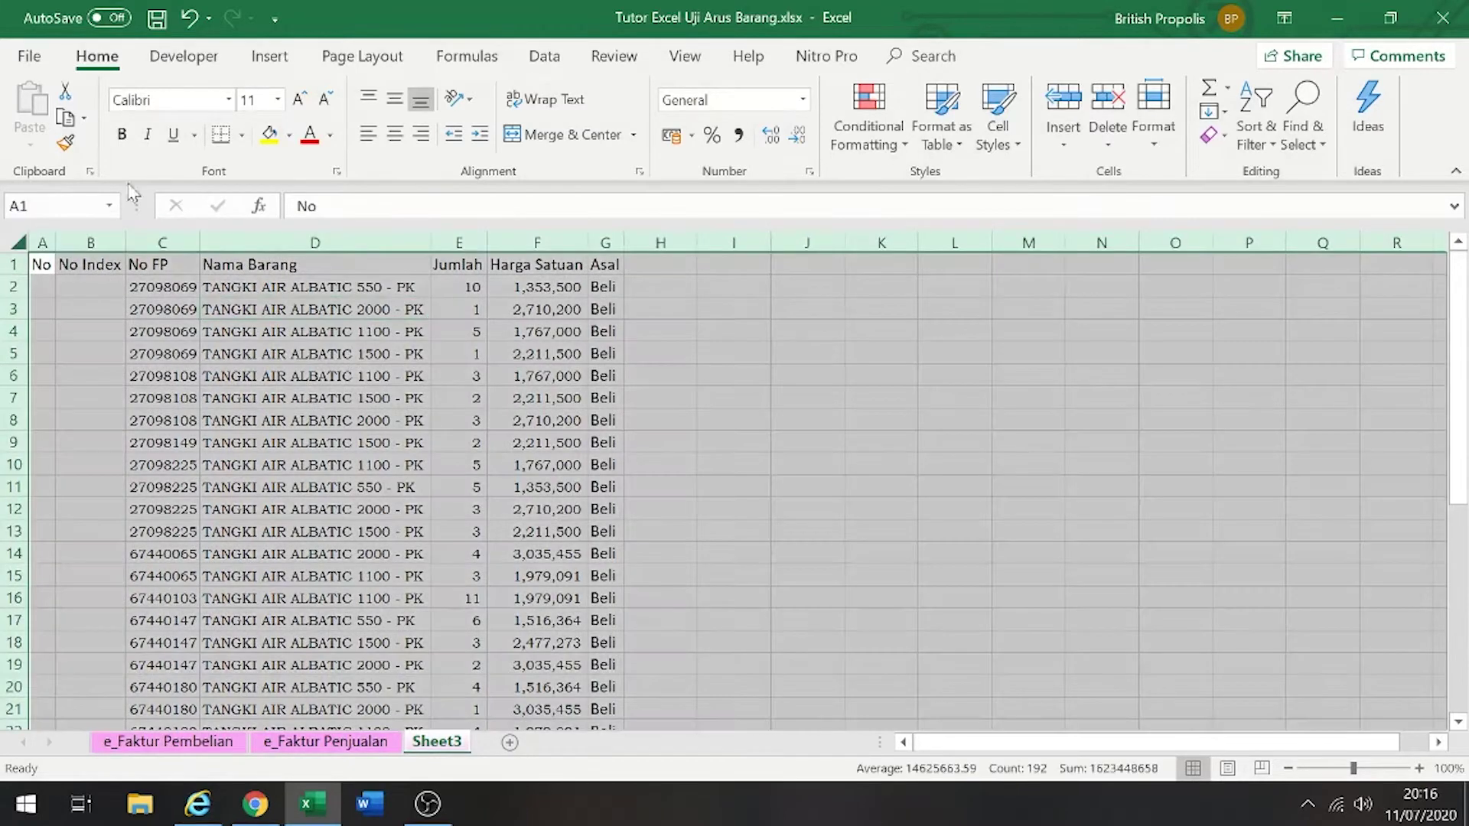
{"action": "left_click", "coordinate": [156, 100]}
{"action": "type", "text": "Bookam"}
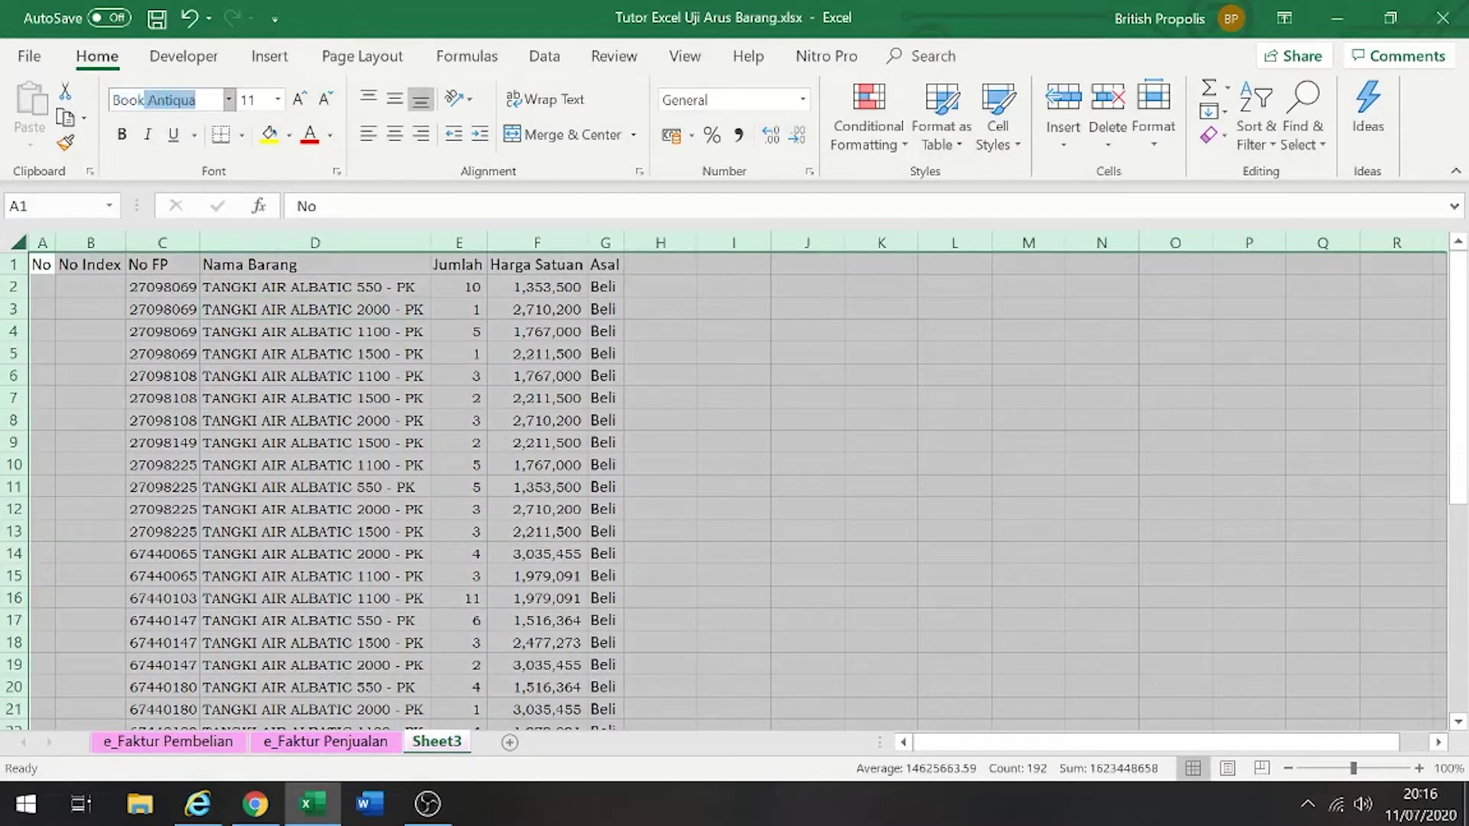
{"action": "type", "text": "man"}
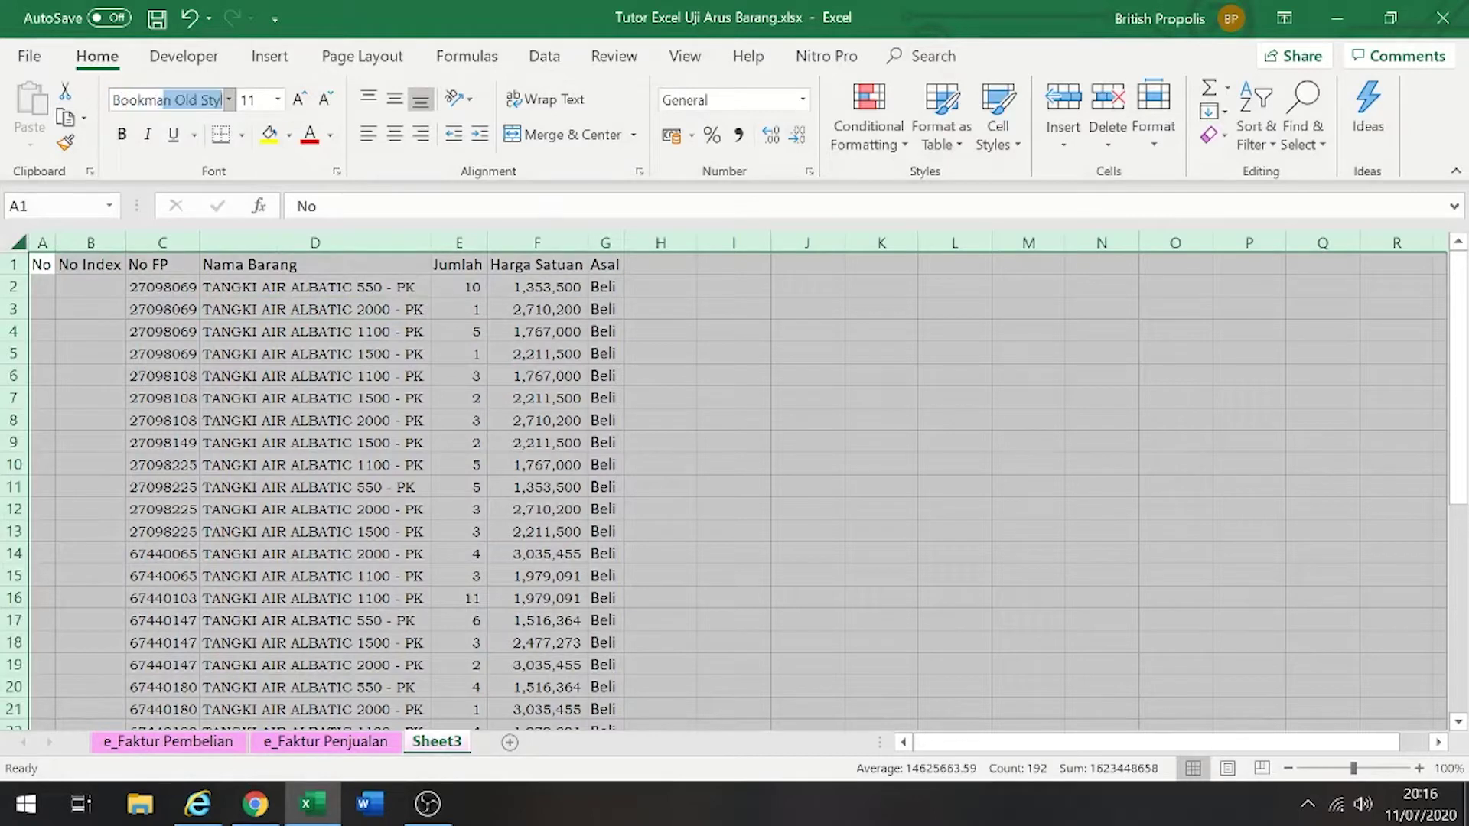
{"action": "key", "text": "Return"}
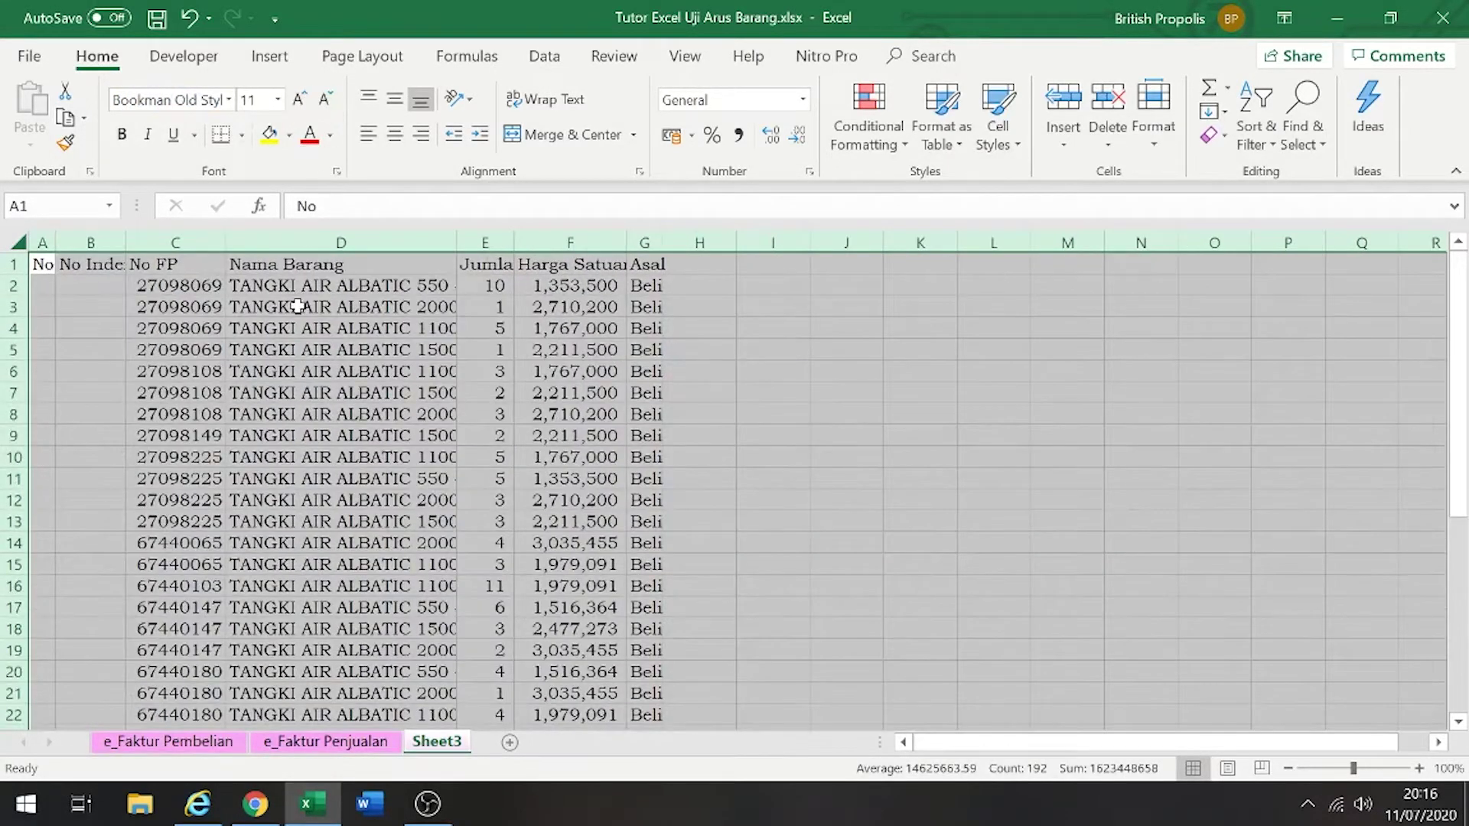
{"action": "left_click", "coordinate": [325, 98]}
{"action": "left_click", "coordinate": [356, 344]}
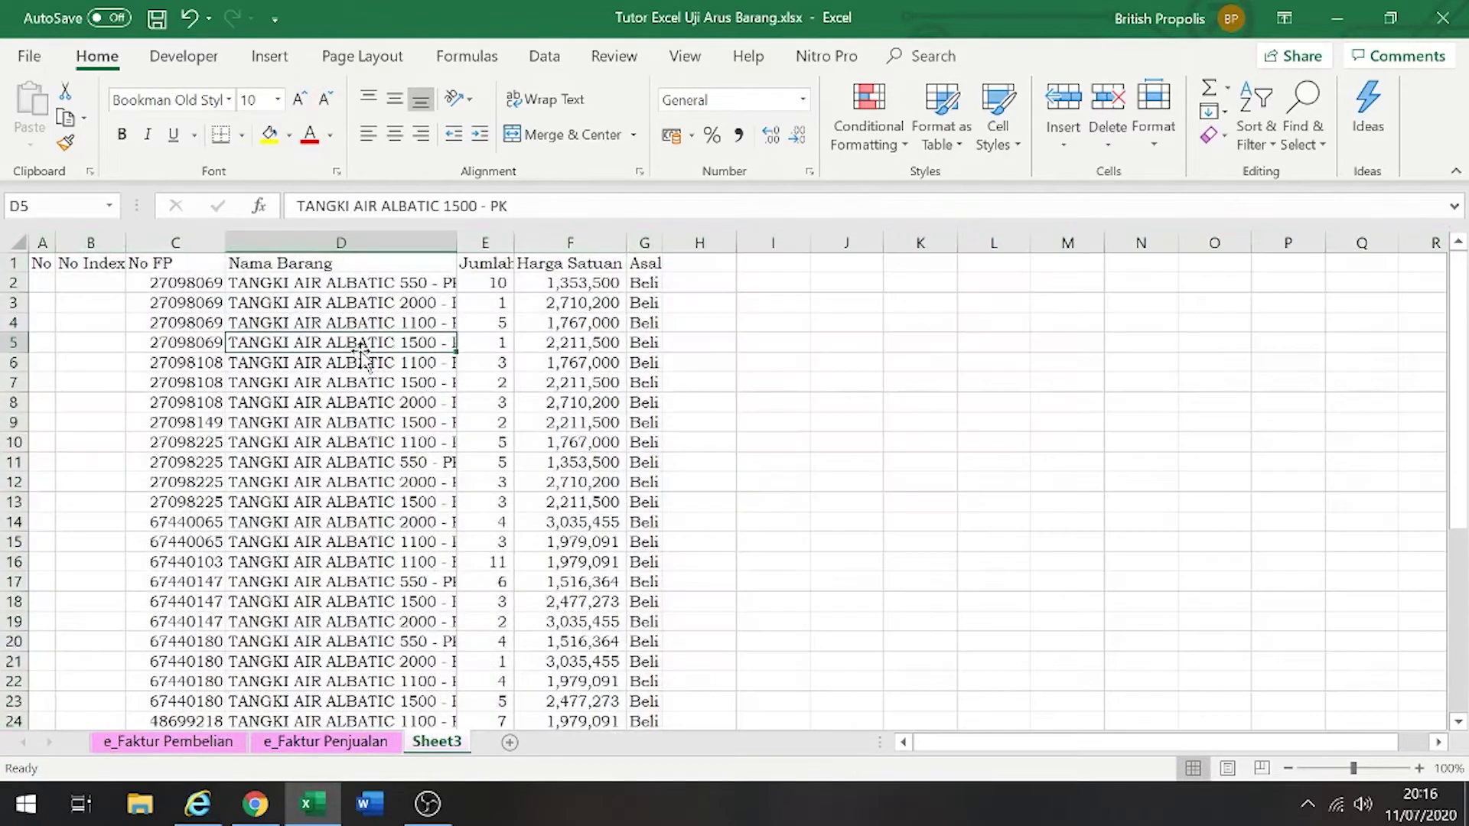
Auto-fit all column widths on Sheet3 to the reformatted contents
{"action": "left_click", "coordinate": [20, 243]}
{"action": "double_click", "coordinate": [55, 243]}
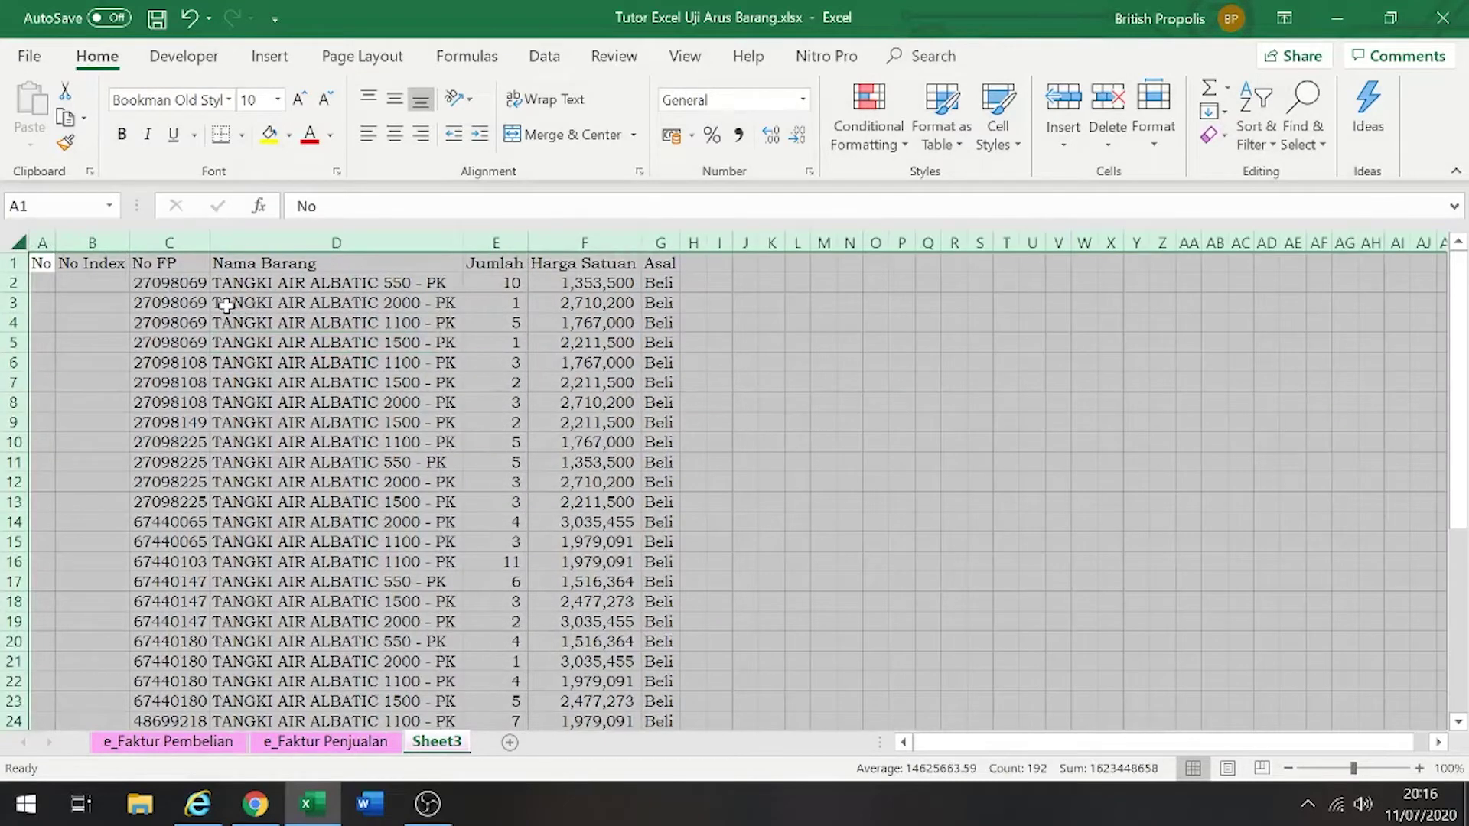
{"action": "left_click", "coordinate": [245, 305]}
{"action": "left_click", "coordinate": [315, 365]}
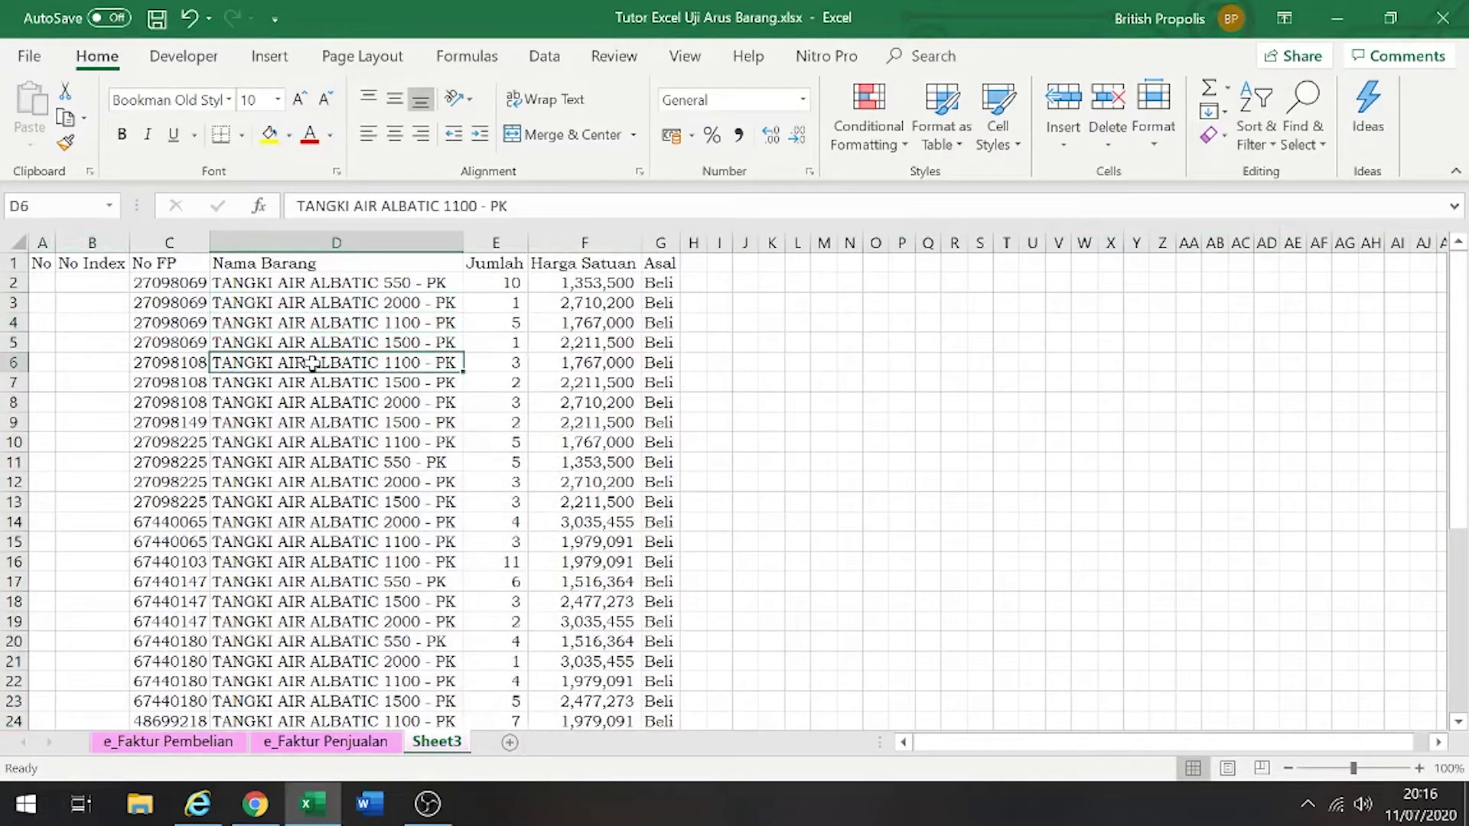
{"action": "key", "text": "Down"}
{"action": "key", "text": "Down"}
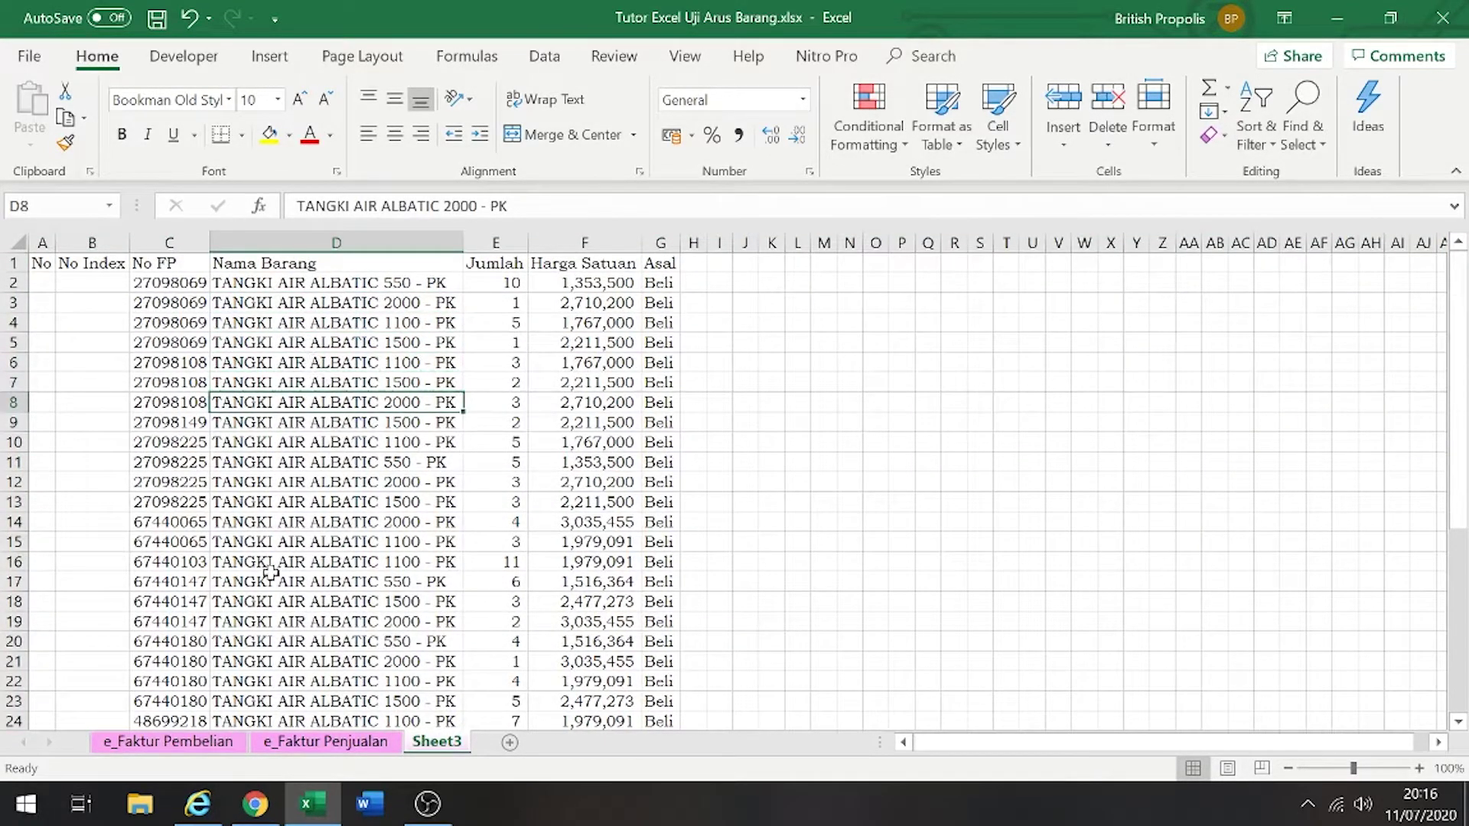
Copy the No Faktur values from E8:E126 on the e_Faktur Penjualan sheet
{"action": "left_click", "coordinate": [326, 742]}
{"action": "left_click", "coordinate": [641, 463]}
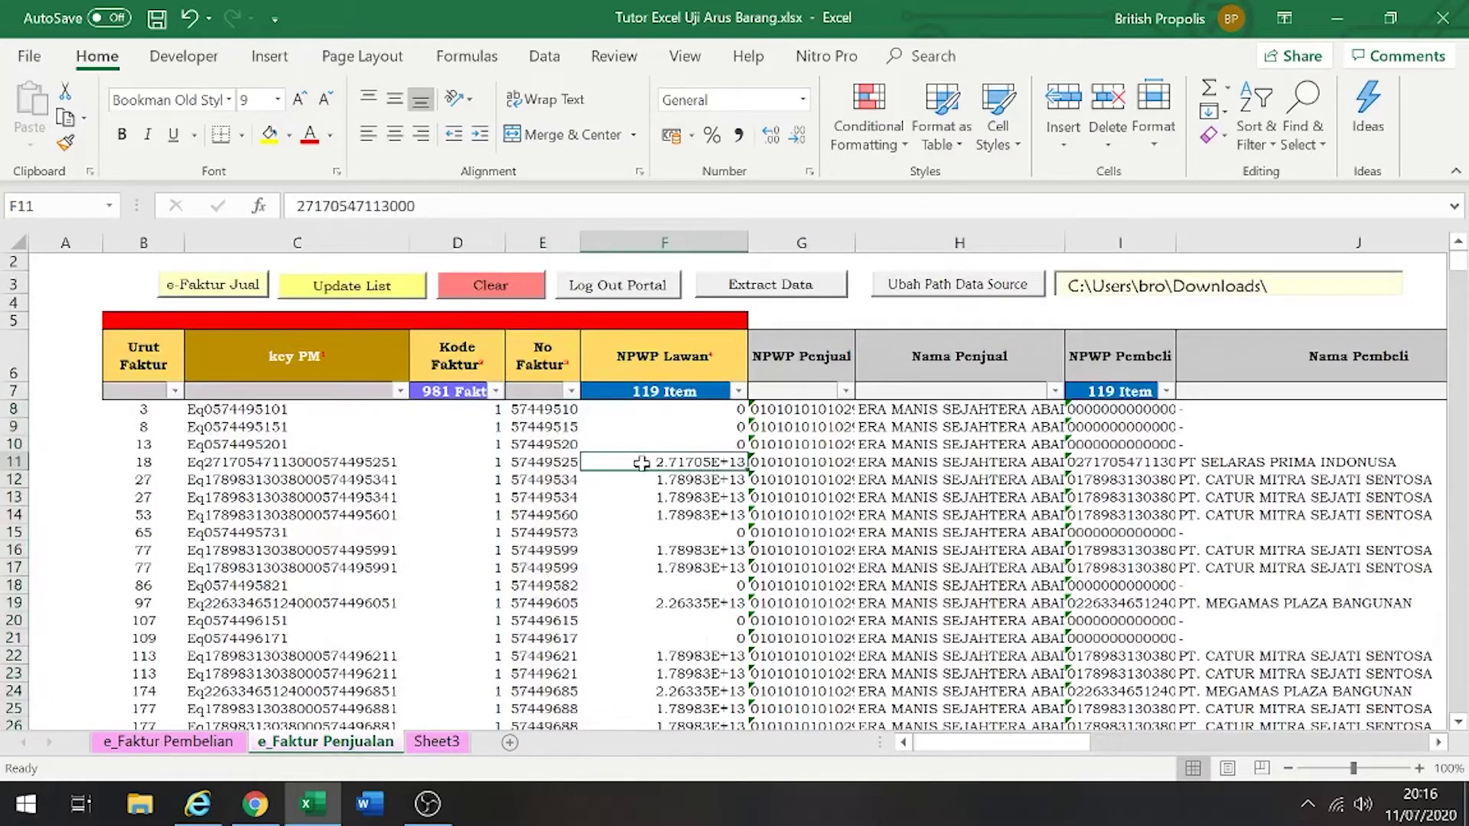
{"action": "left_click", "coordinate": [566, 410]}
{"action": "key", "text": "ctrl+shift+Down"}
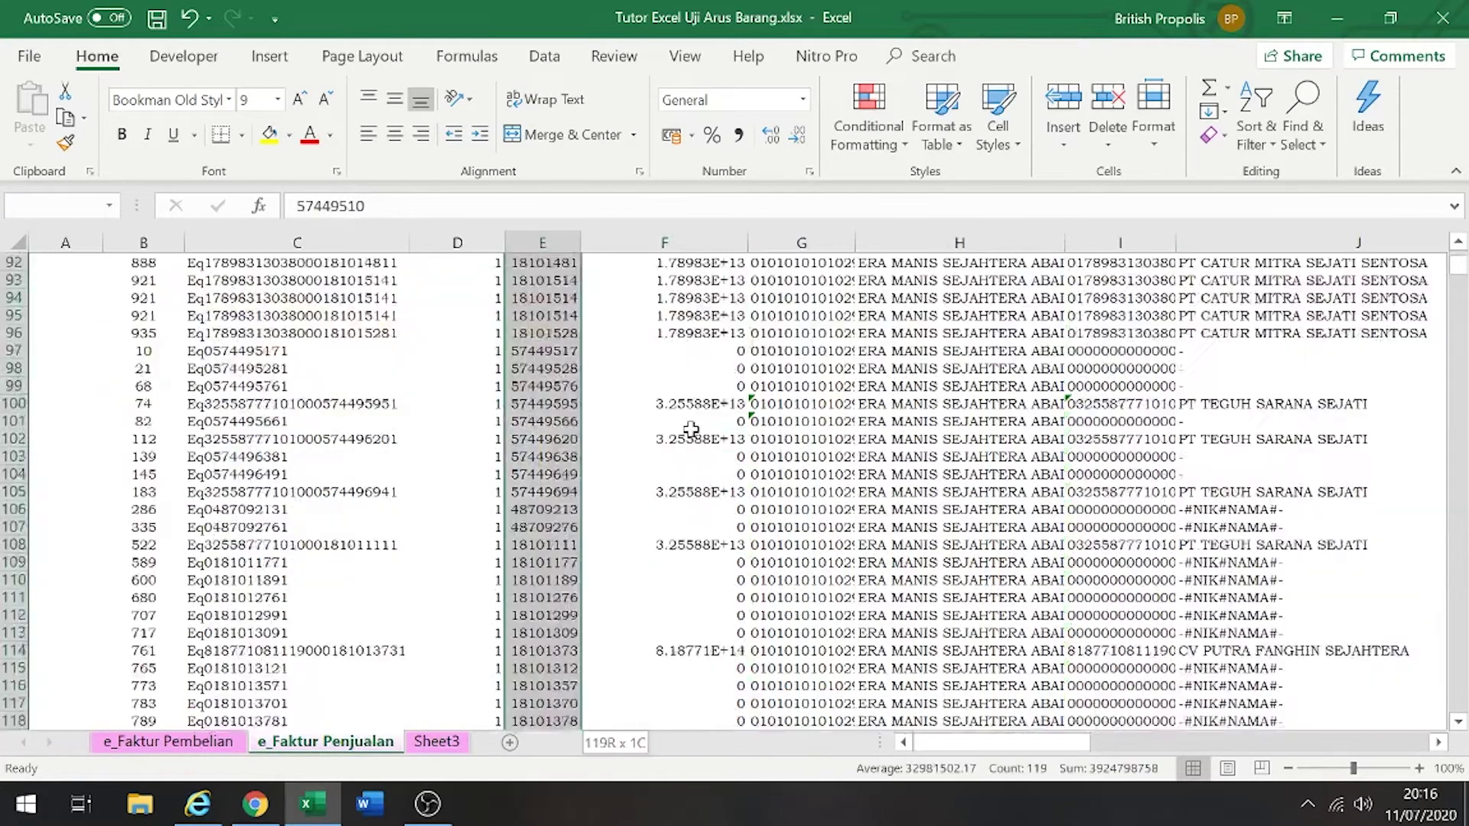
{"action": "key", "text": "ctrl+c"}
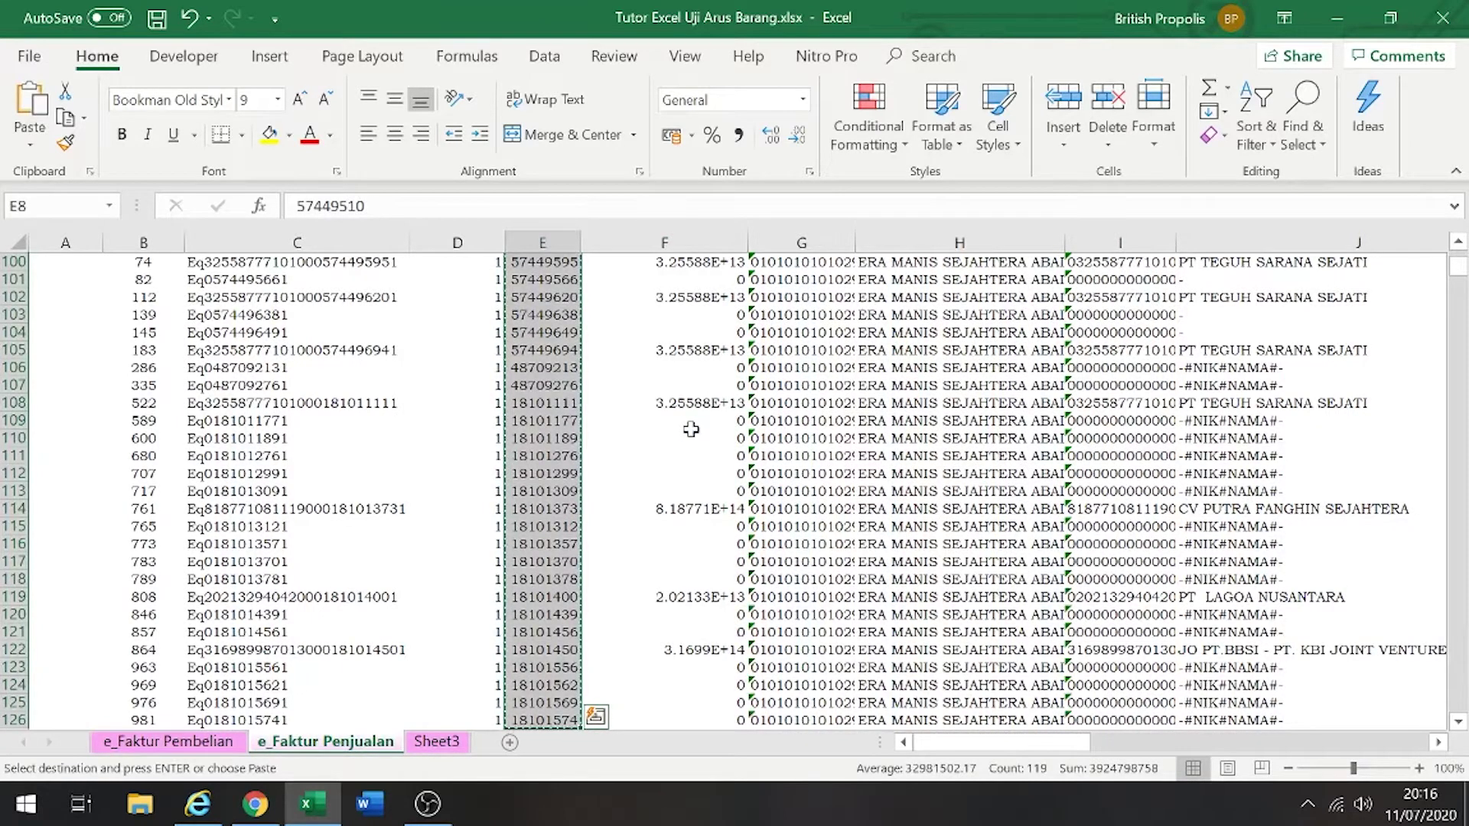
{"action": "key", "text": "ctrl+End"}
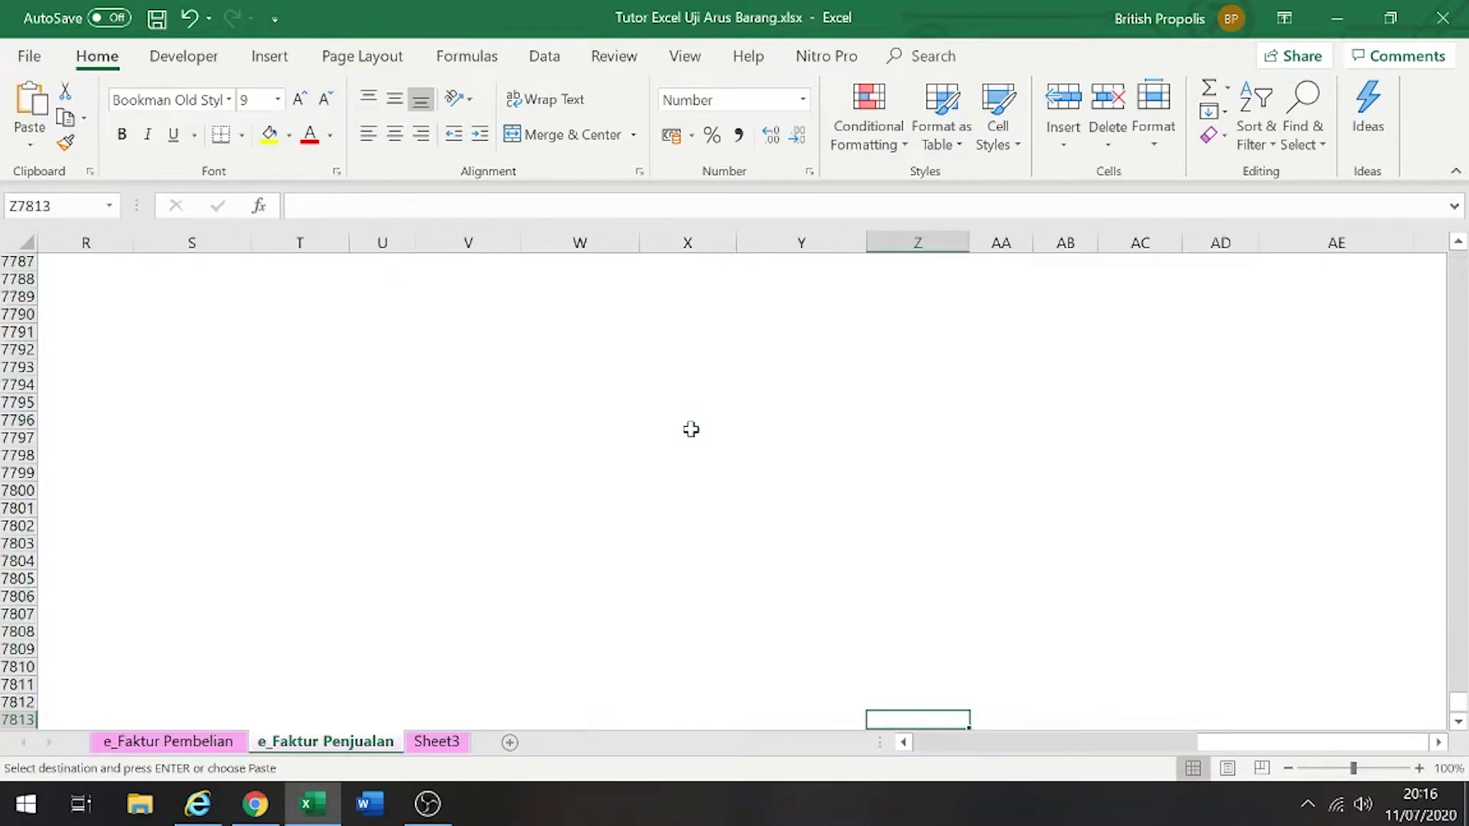
Paste the copied sales invoice numbers into the No FP column of Sheet3, starting at C39 below the purchase rows
{"action": "key", "text": "ctrl+Page_Down"}
{"action": "key", "text": "Left"}
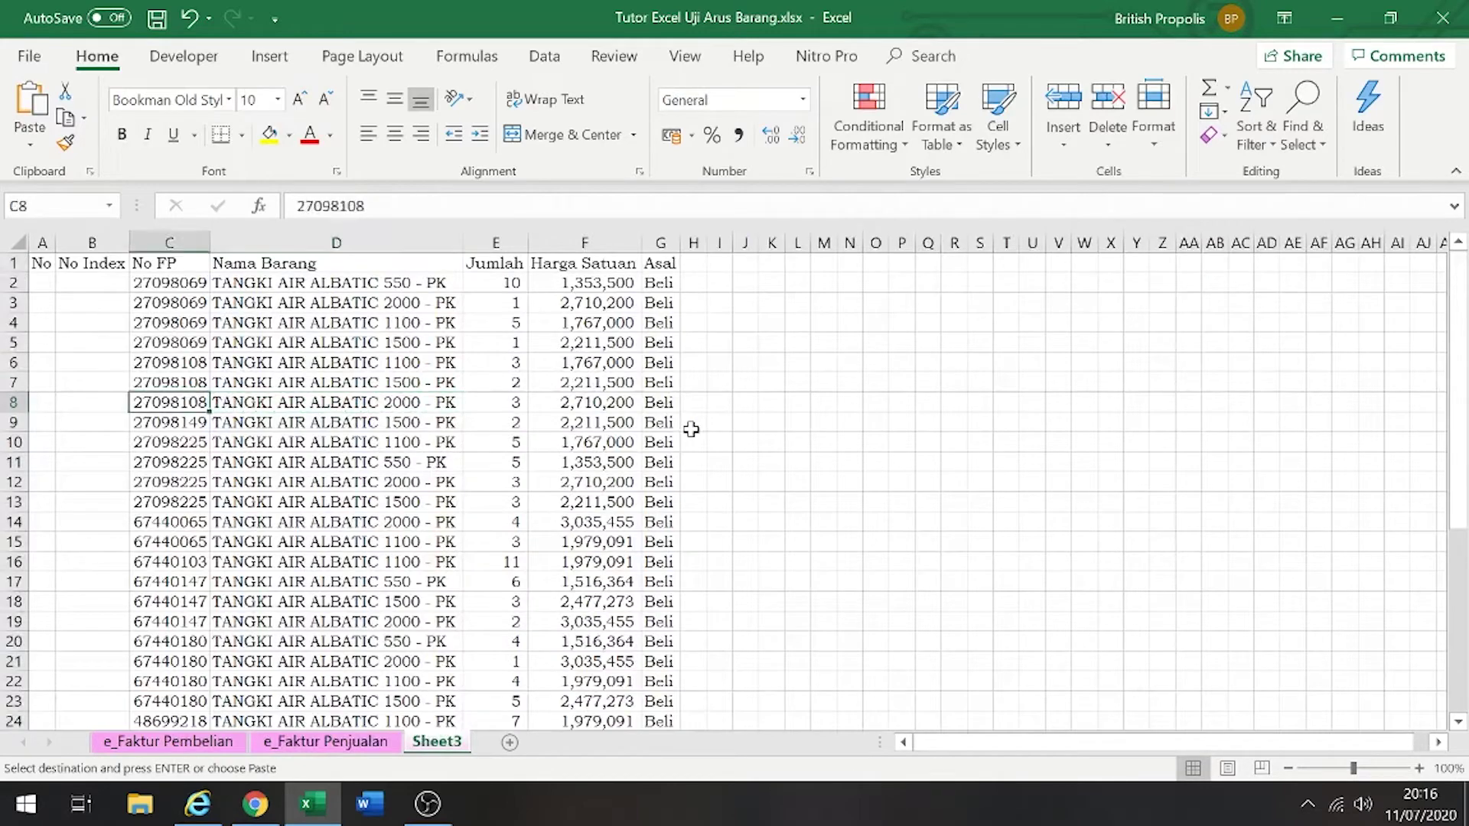
{"action": "key", "text": "Left"}
{"action": "key", "text": "Right"}
{"action": "key", "text": "ctrl+Down"}
{"action": "key", "text": "Down"}
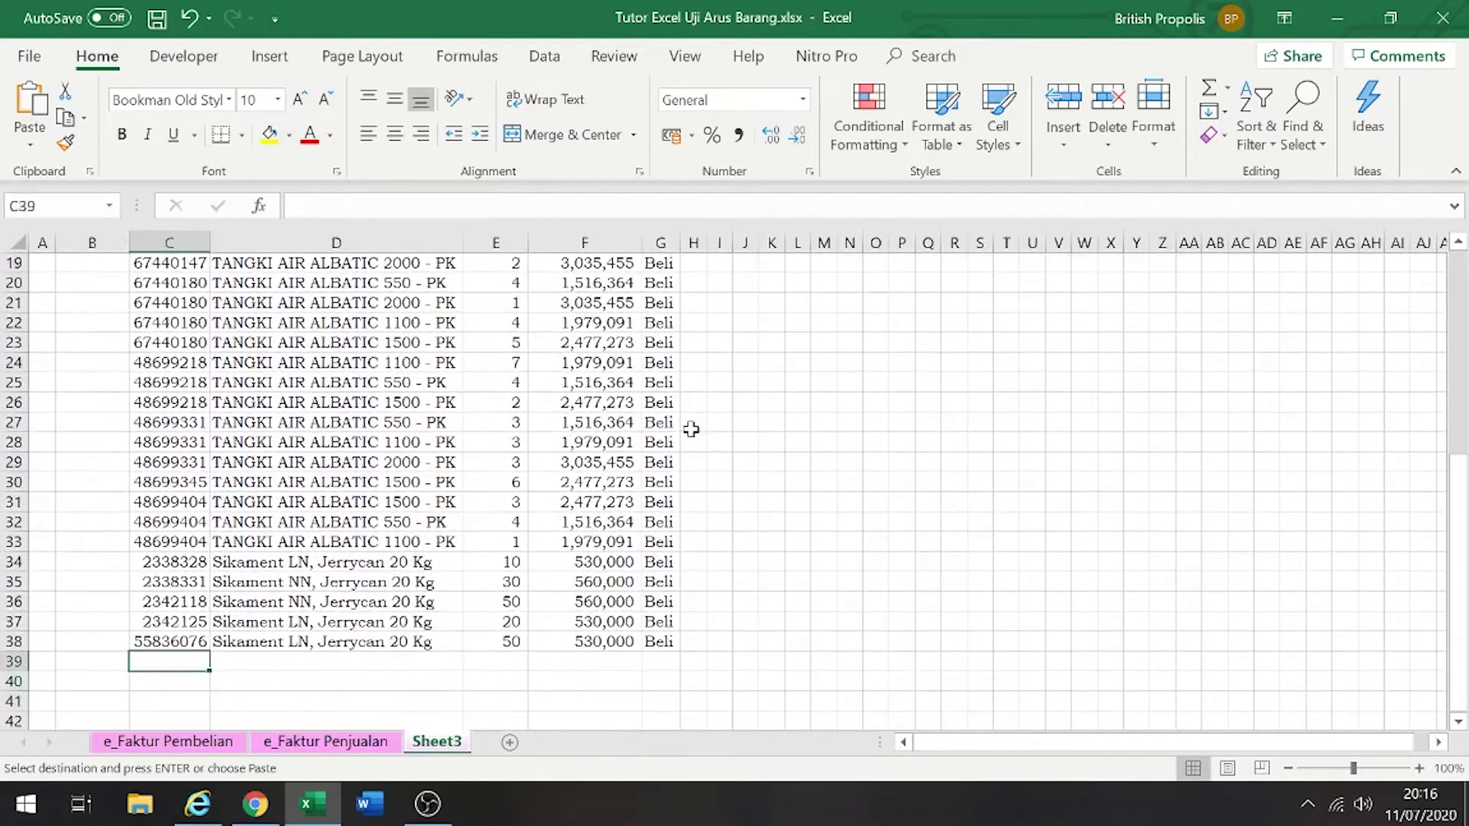
{"action": "key", "text": "ctrl+v"}
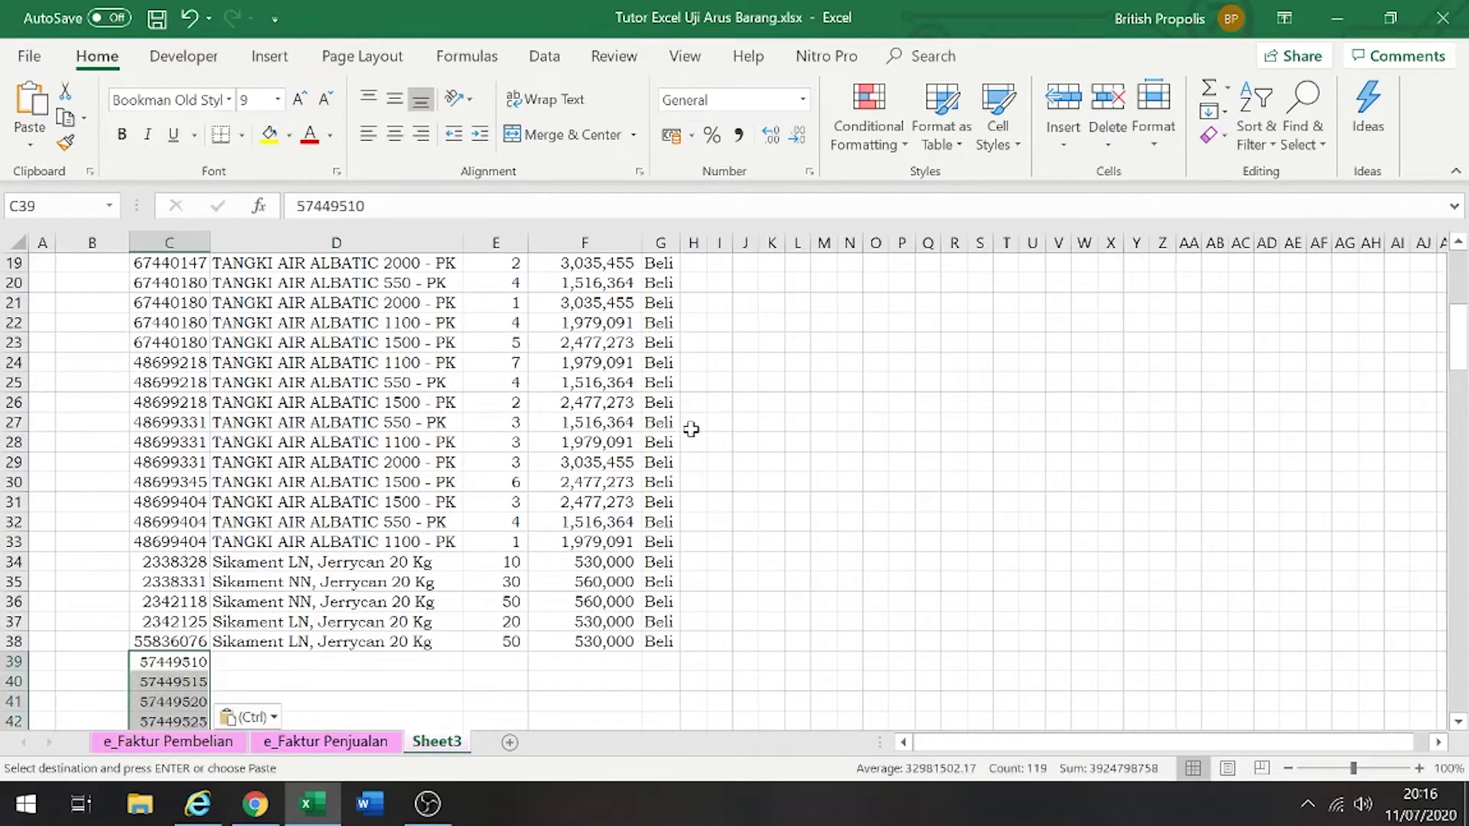
Copy the Nama Barang, Jumlah Barang and Harga Satuan data in Q8:S126 from the e_Faktur Penjualan sheet
{"action": "key", "text": "Right"}
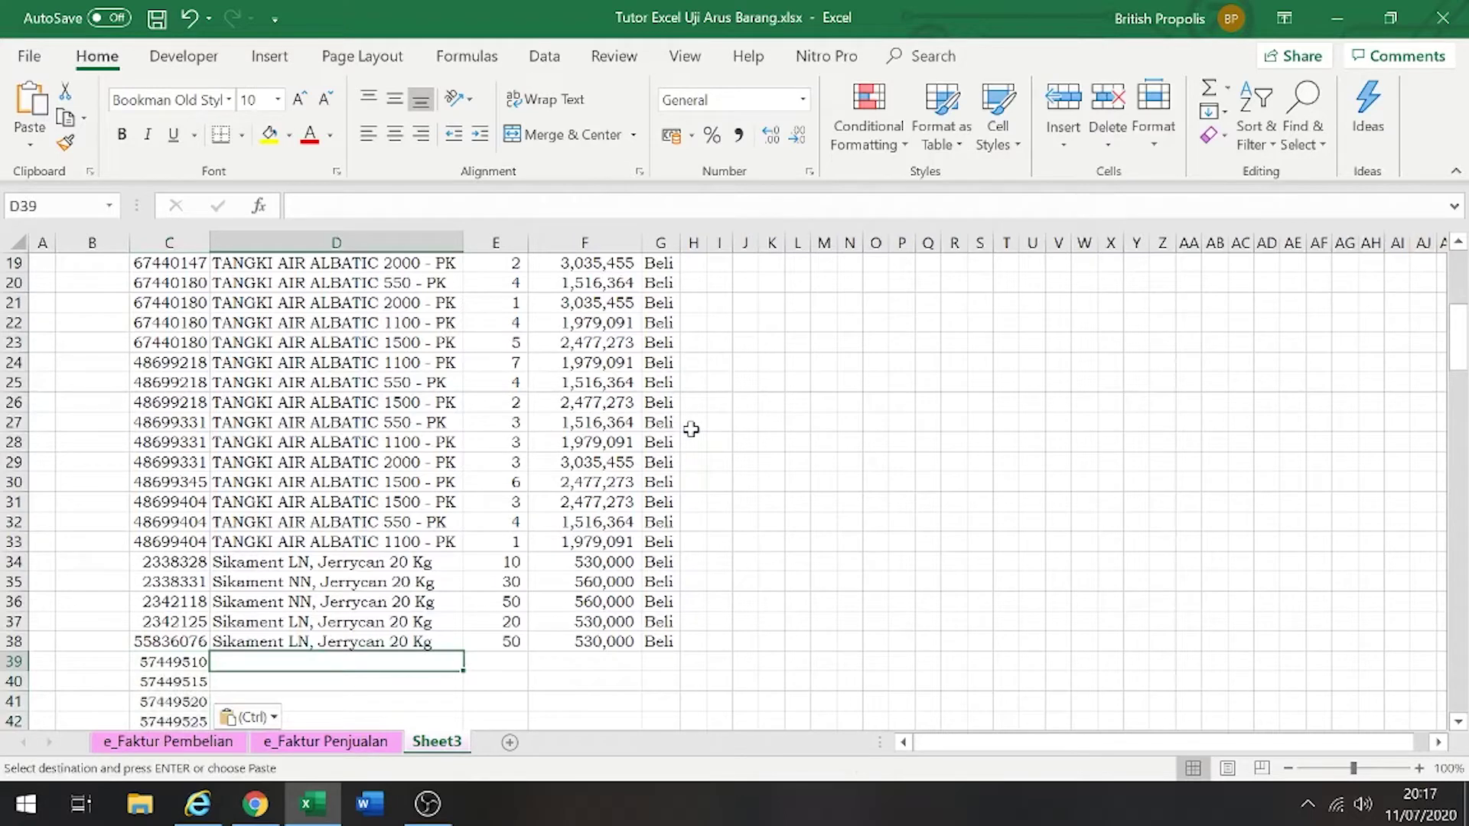
{"action": "key", "text": "ctrl+Page_Up"}
{"action": "key", "text": "Right"}
{"action": "key", "text": "ctrl+Up"}
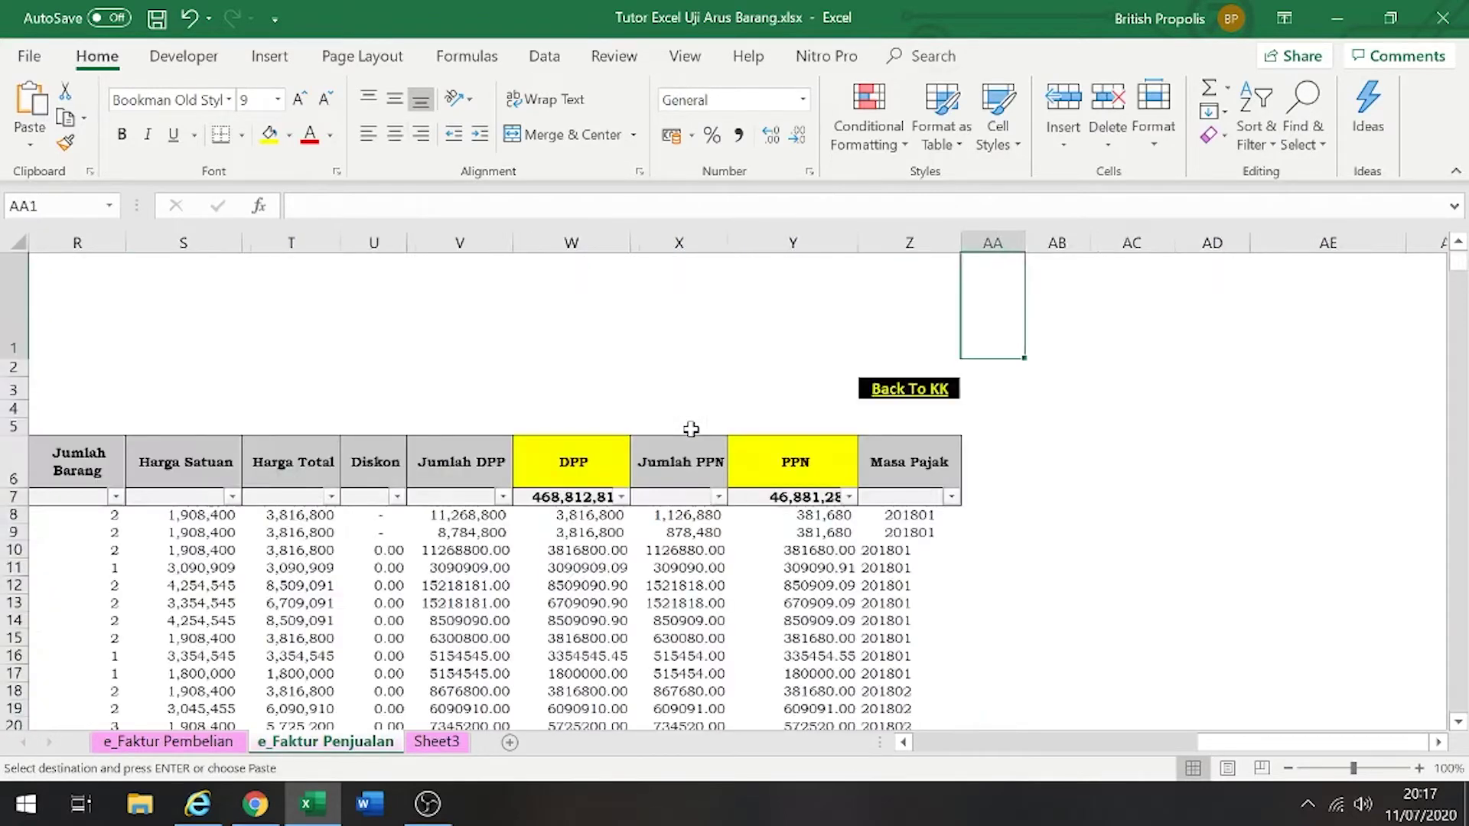
{"action": "key", "text": "ctrl+Home"}
{"action": "key", "text": "Down"}
{"action": "key", "text": "Down"}
{"action": "key", "text": "Down"}
{"action": "key", "text": "Down"}
{"action": "key", "text": "Down"}
{"action": "key", "text": "Down"}
{"action": "key", "text": "Right"}
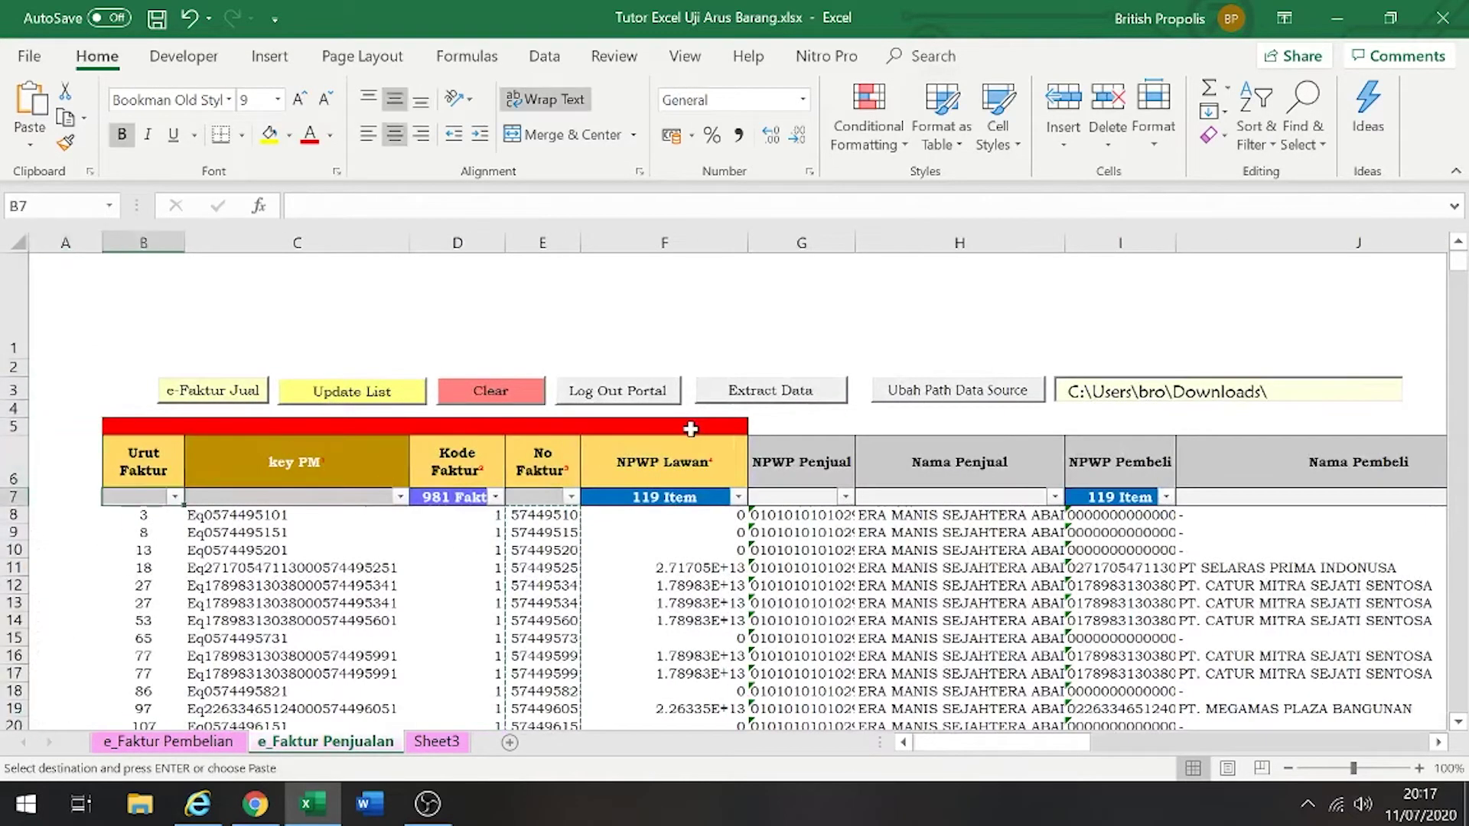
{"action": "key", "text": "Right"}
{"action": "key", "text": "Right"}
{"action": "key", "text": "Right"}
{"action": "key", "text": "Right"}
{"action": "key", "text": "Right"}
{"action": "key", "text": "Right"}
{"action": "key", "text": "Right"}
{"action": "key", "text": "Right"}
{"action": "key", "text": "Right"}
{"action": "key", "text": "Right"}
{"action": "key", "text": "Right"}
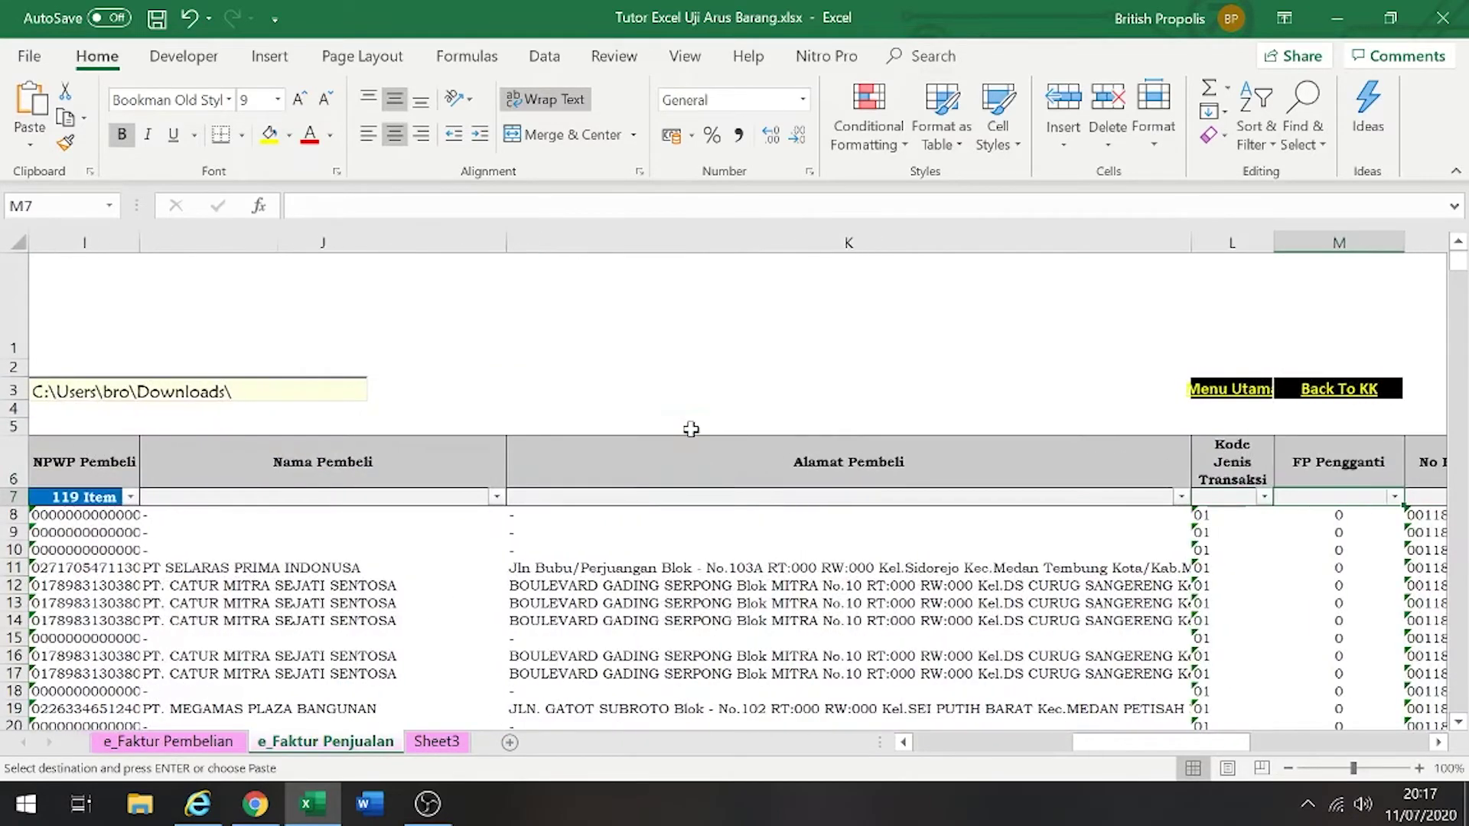
{"action": "key", "text": "Right"}
{"action": "key", "text": "Right"}
{"action": "key", "text": "Right"}
{"action": "key", "text": "Right"}
{"action": "key", "text": "Down"}
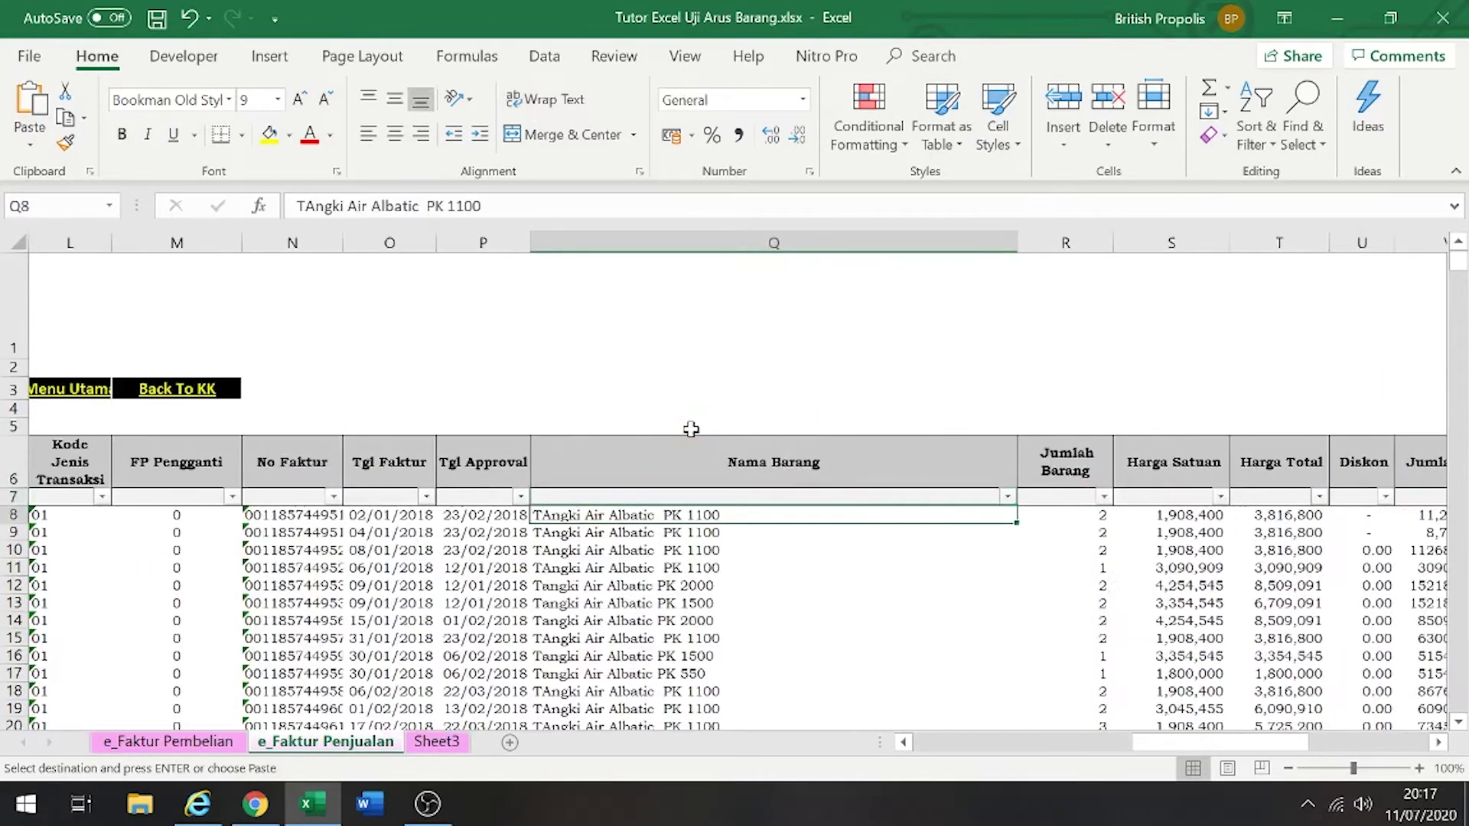
{"action": "key", "text": "shift+Right"}
{"action": "key", "text": "shift+Right"}
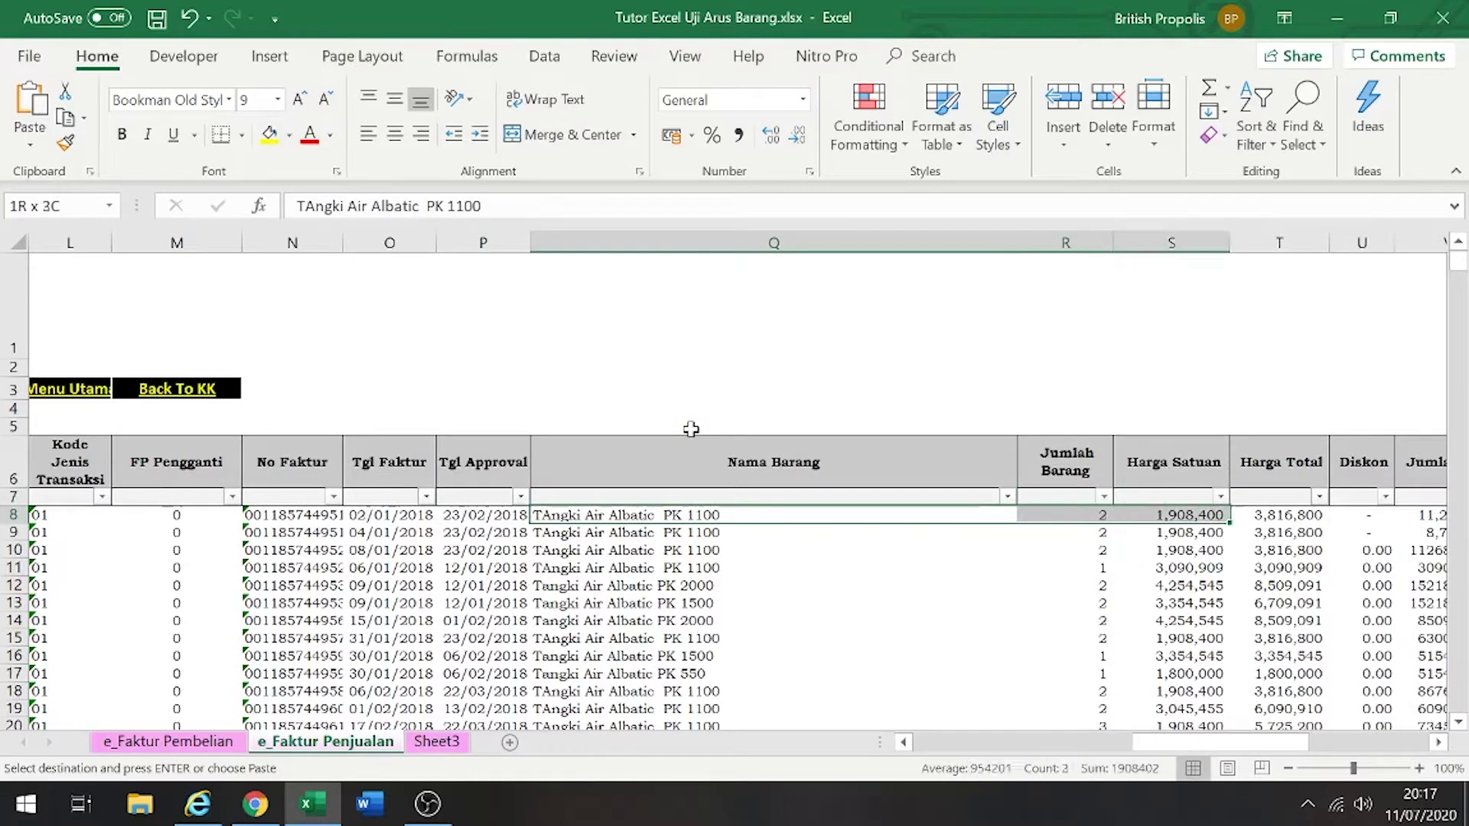
{"action": "key", "text": "ctrl+shift+Down"}
{"action": "key", "text": "ctrl+c"}
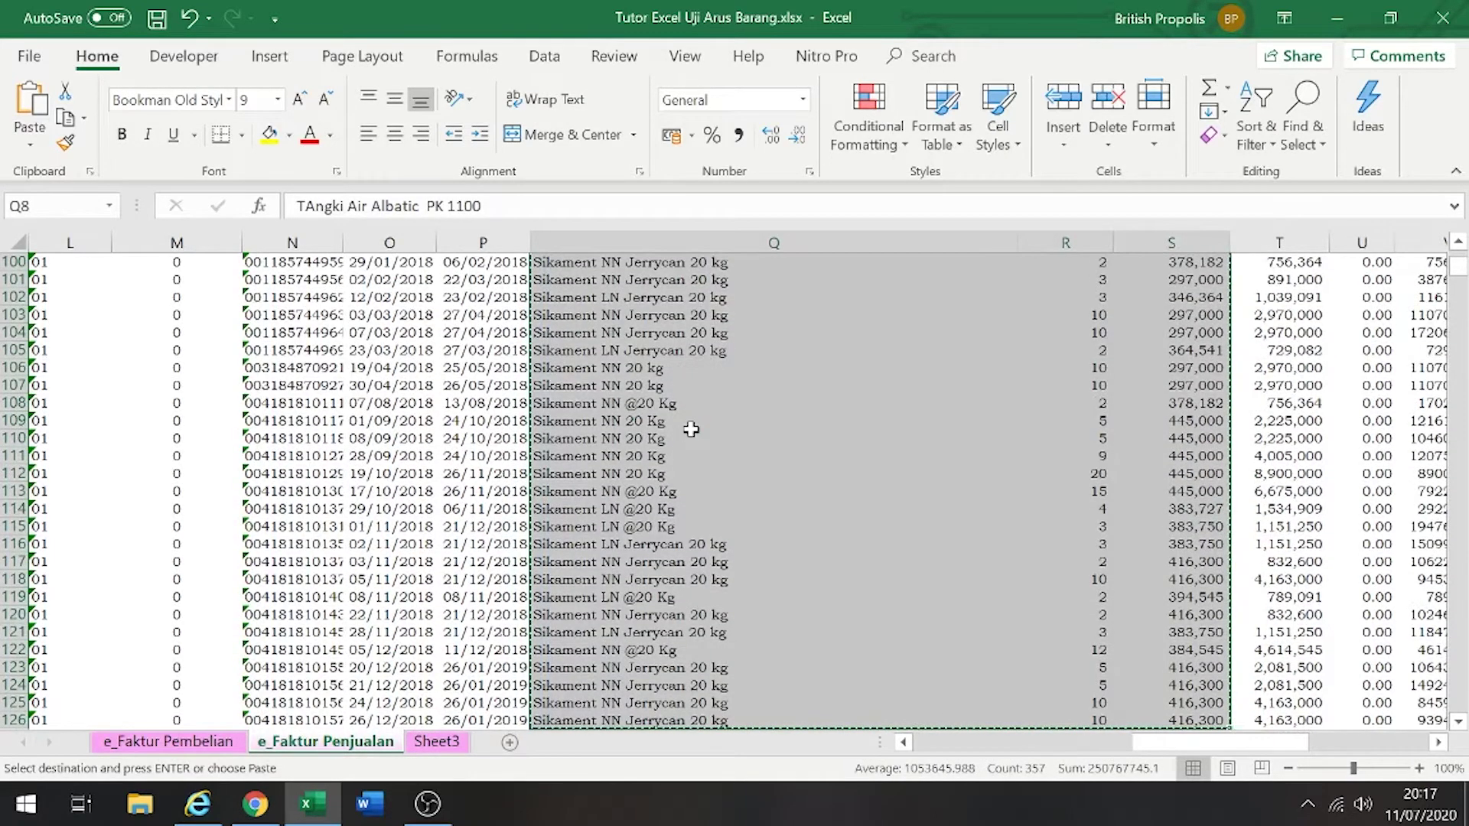
Paste the copied item names, quantities and unit prices into Sheet3 starting at D39
{"action": "key", "text": "ctrl+Page_Down"}
{"action": "key", "text": "Down"}
{"action": "key", "text": "Up"}
{"action": "key", "text": "ctrl+v"}
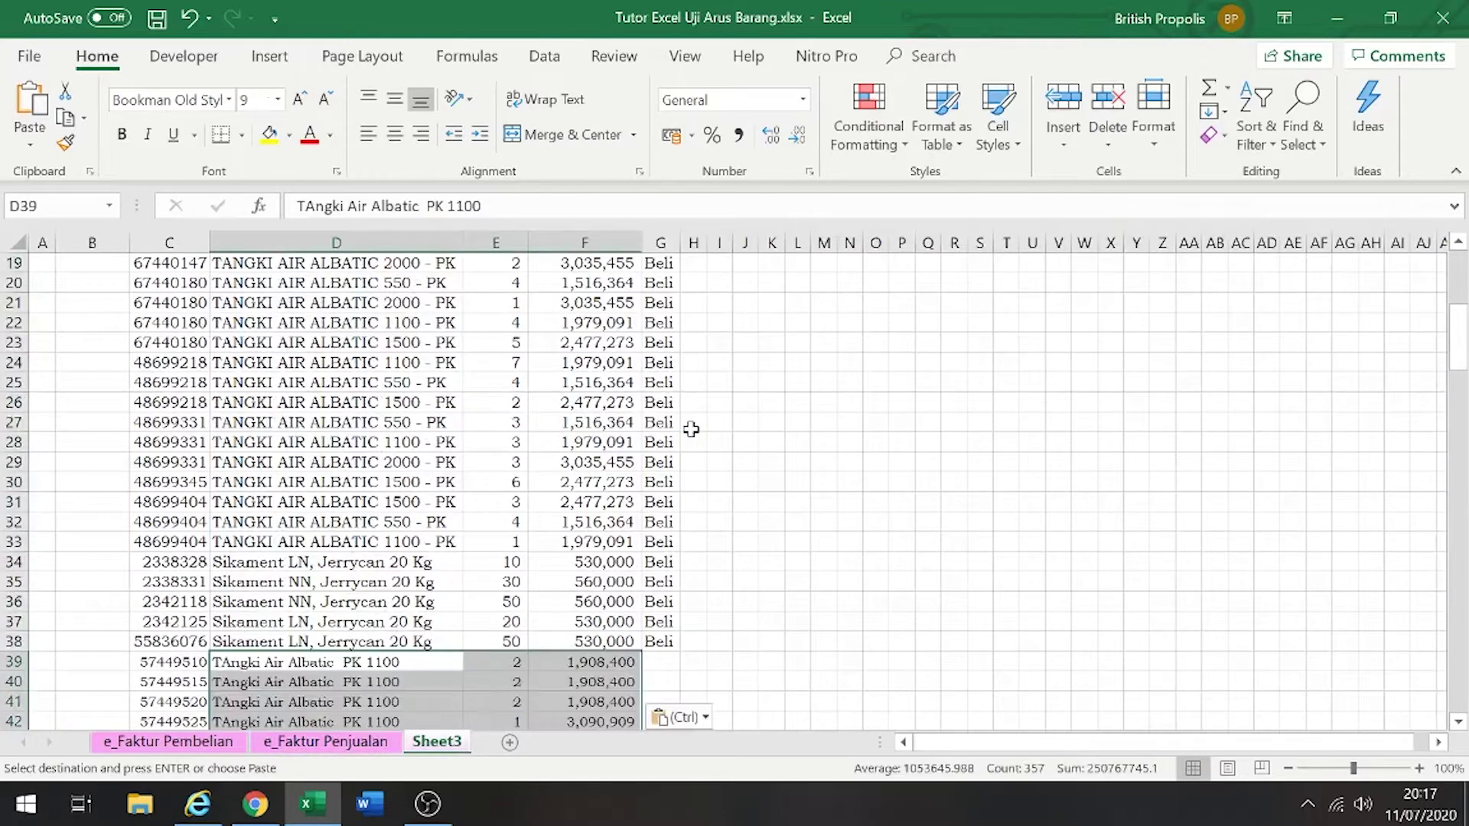
Enter Jual in G39 as the origin of the first sales row
{"action": "key", "text": "Right"}
{"action": "key", "text": "Right"}
{"action": "key", "text": "Right"}
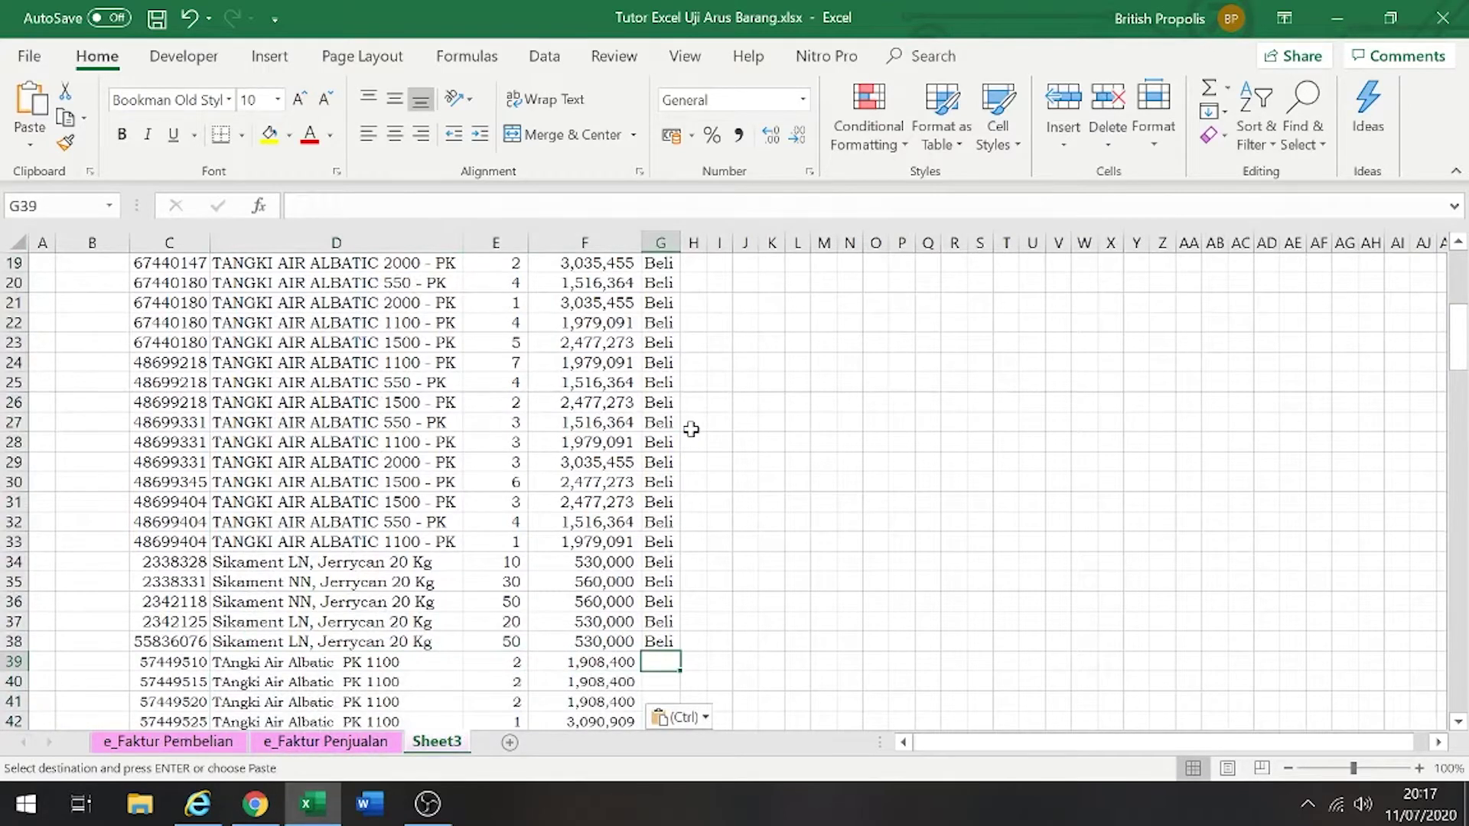
{"action": "key", "text": "Left"}
{"action": "key", "text": "Right"}
{"action": "key", "text": "Left"}
{"action": "key", "text": "Right"}
{"action": "type", "text": "Jual"}
{"action": "key", "text": "Return"}
{"action": "key", "text": "Up"}
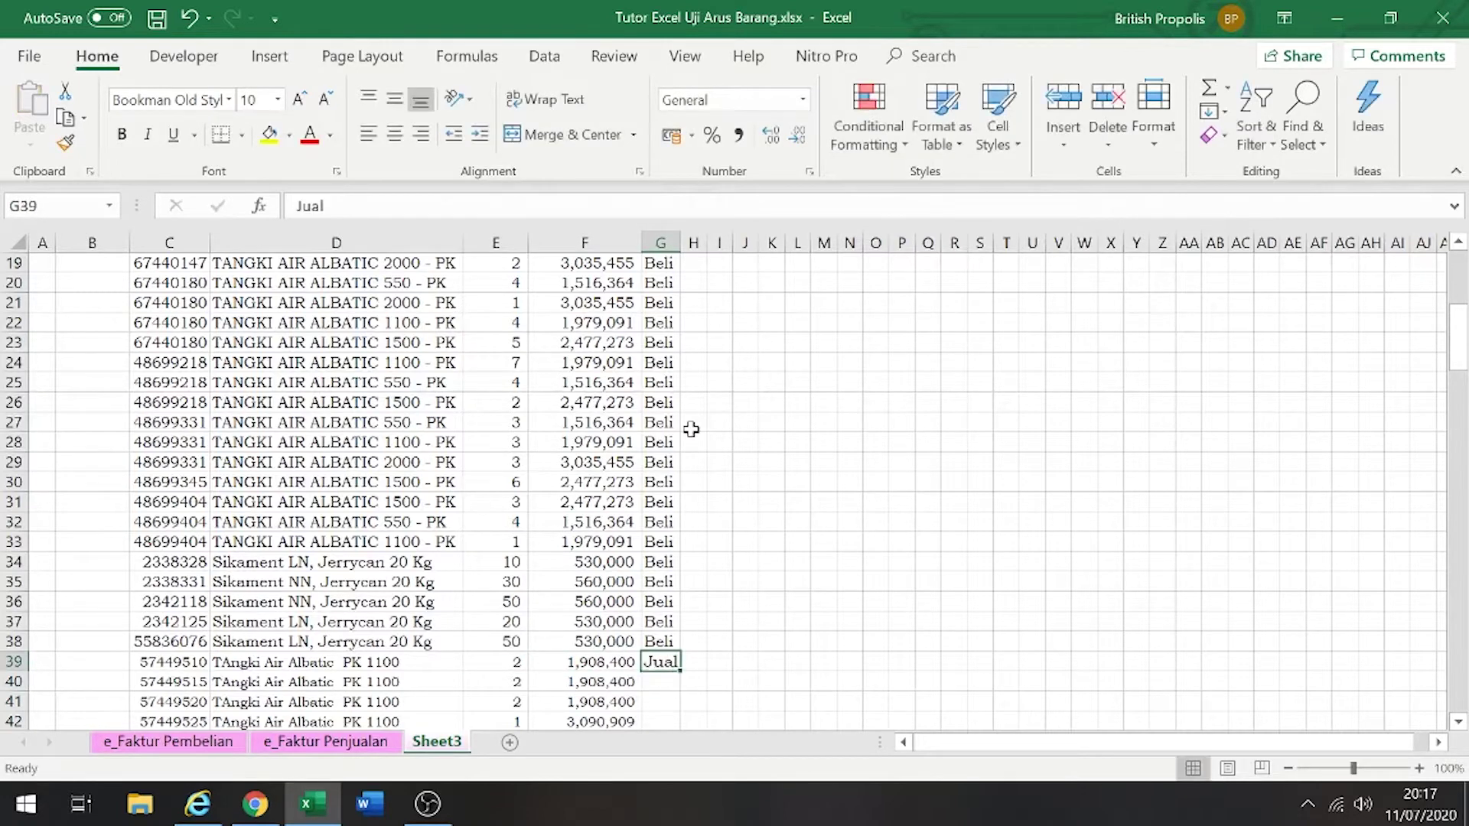
Copy the Jual value down the Asal column through G157, the last sales row
{"action": "key", "text": "ctrl+c"}
{"action": "key", "text": "Left"}
{"action": "key", "text": "ctrl+Down"}
{"action": "key", "text": "Right"}
{"action": "key", "text": "ctrl+shift+Up"}
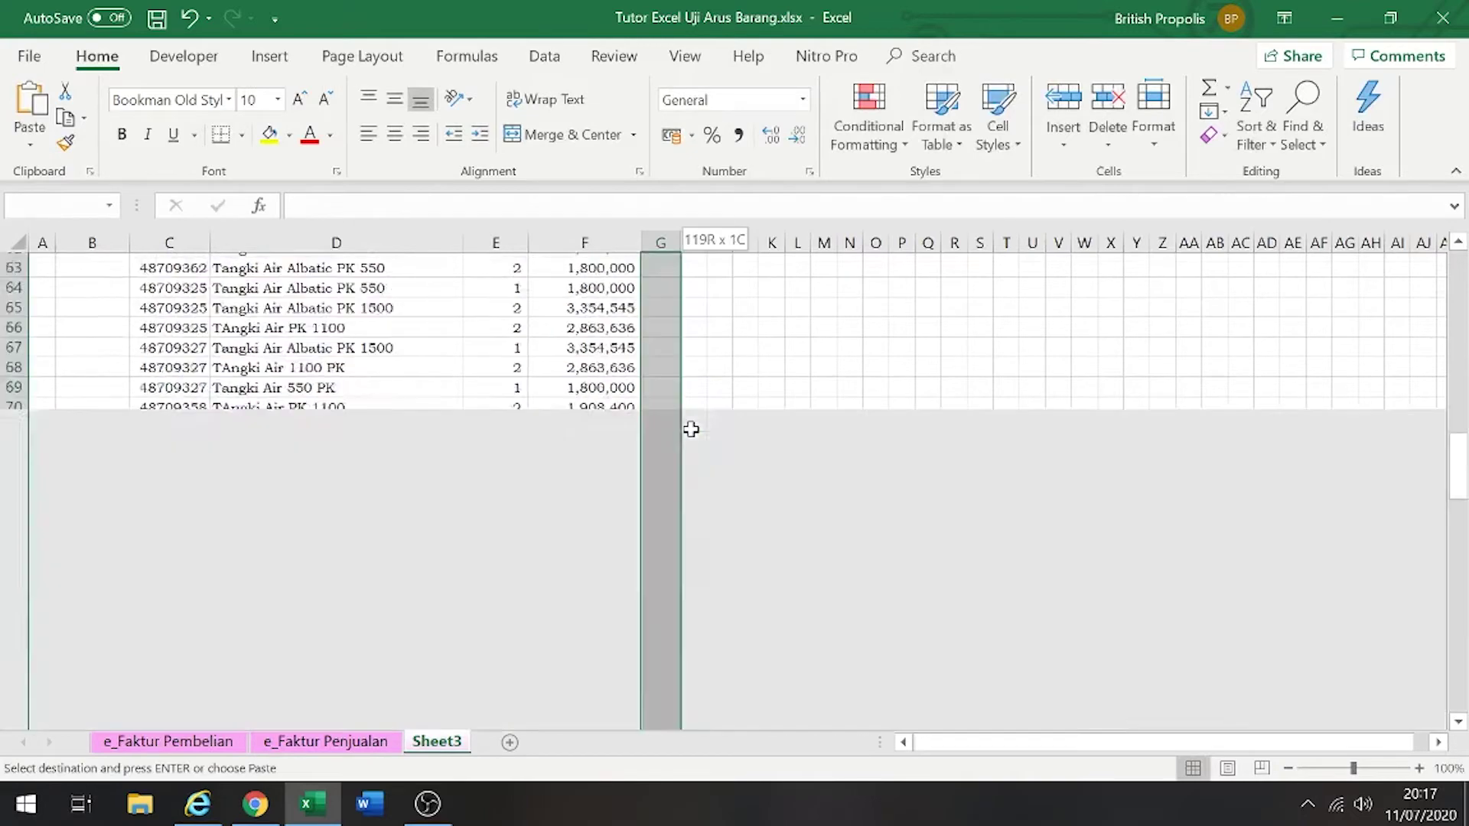
{"action": "key", "text": "Return"}
Auto-fit the width of the Asal column to its contents
{"action": "key", "text": "ctrl+Up"}
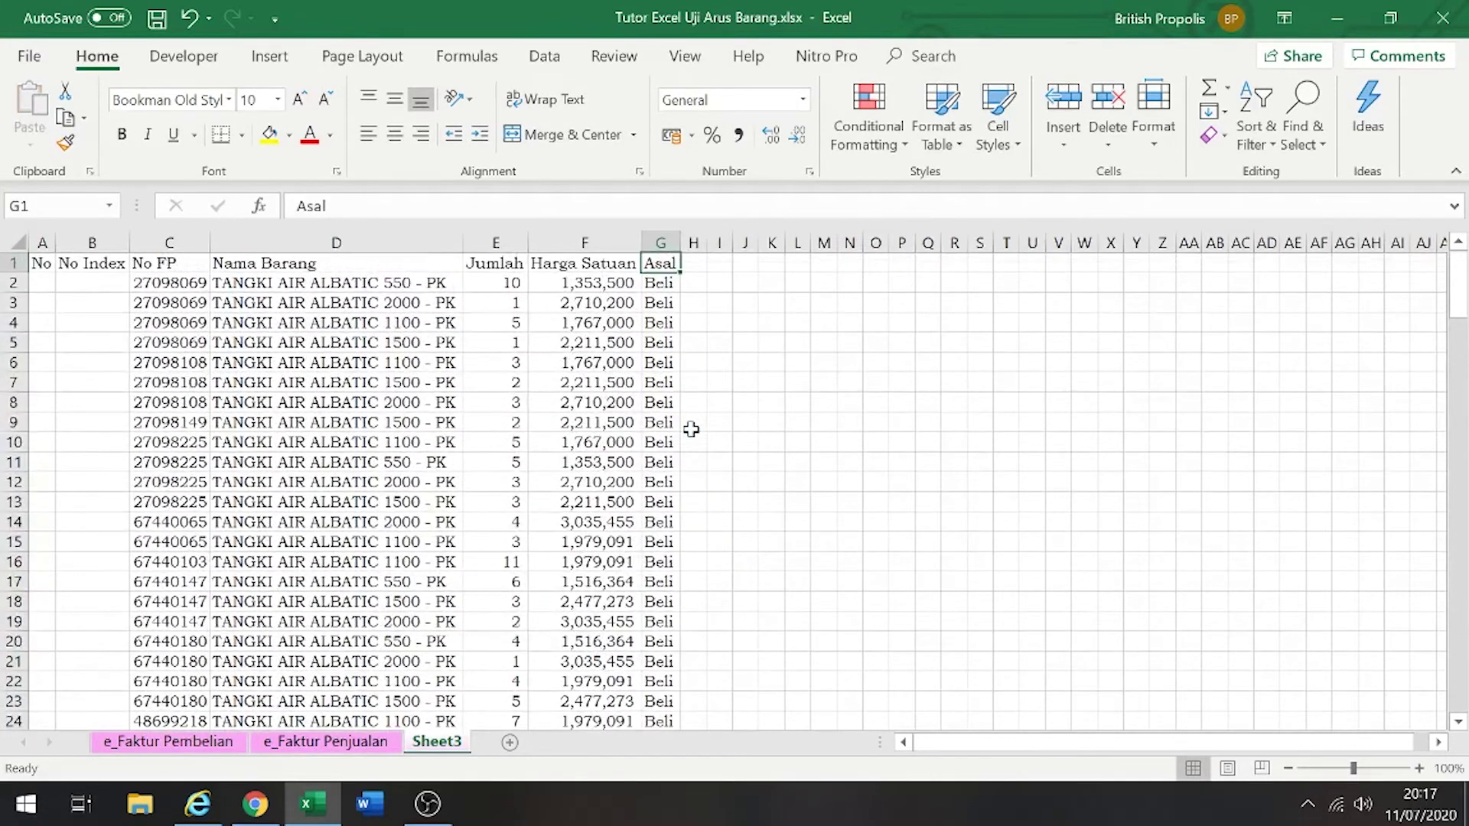
{"action": "double_click", "coordinate": [680, 243]}
{"action": "left_click", "coordinate": [581, 363]}
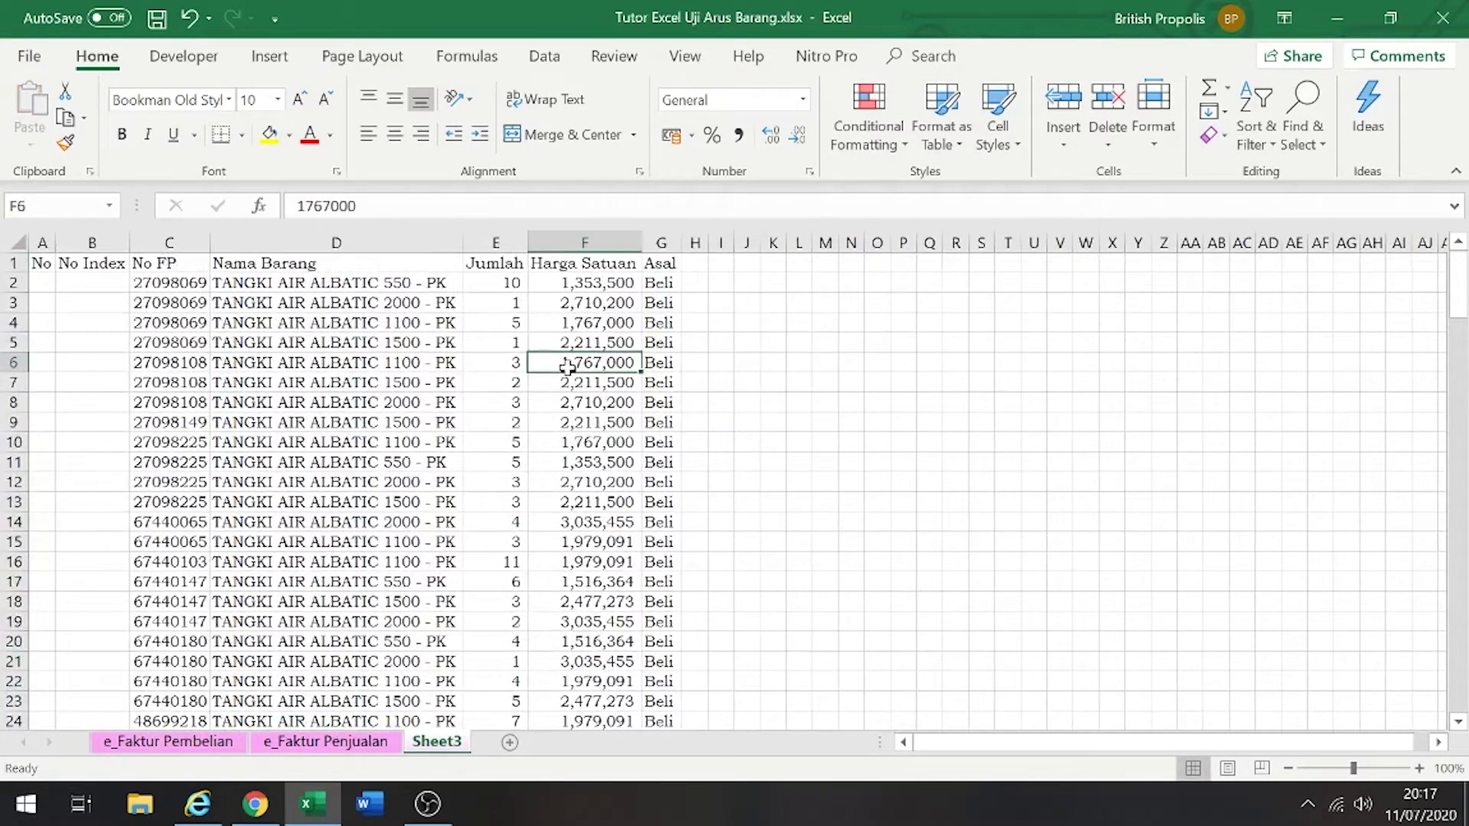
{"action": "left_click", "coordinate": [306, 384]}
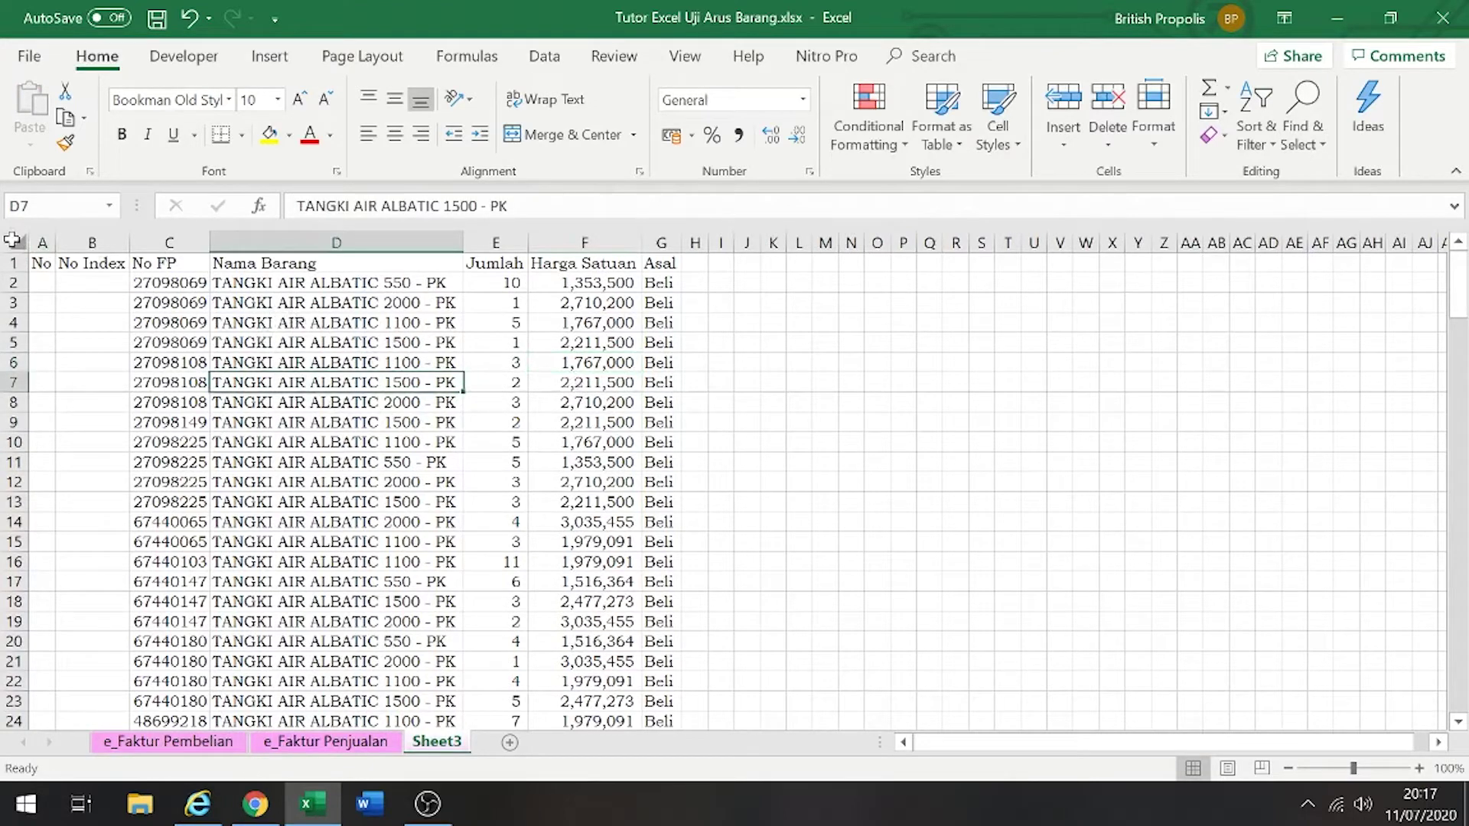
{"action": "left_click", "coordinate": [286, 404]}
{"action": "left_click", "coordinate": [174, 498]}
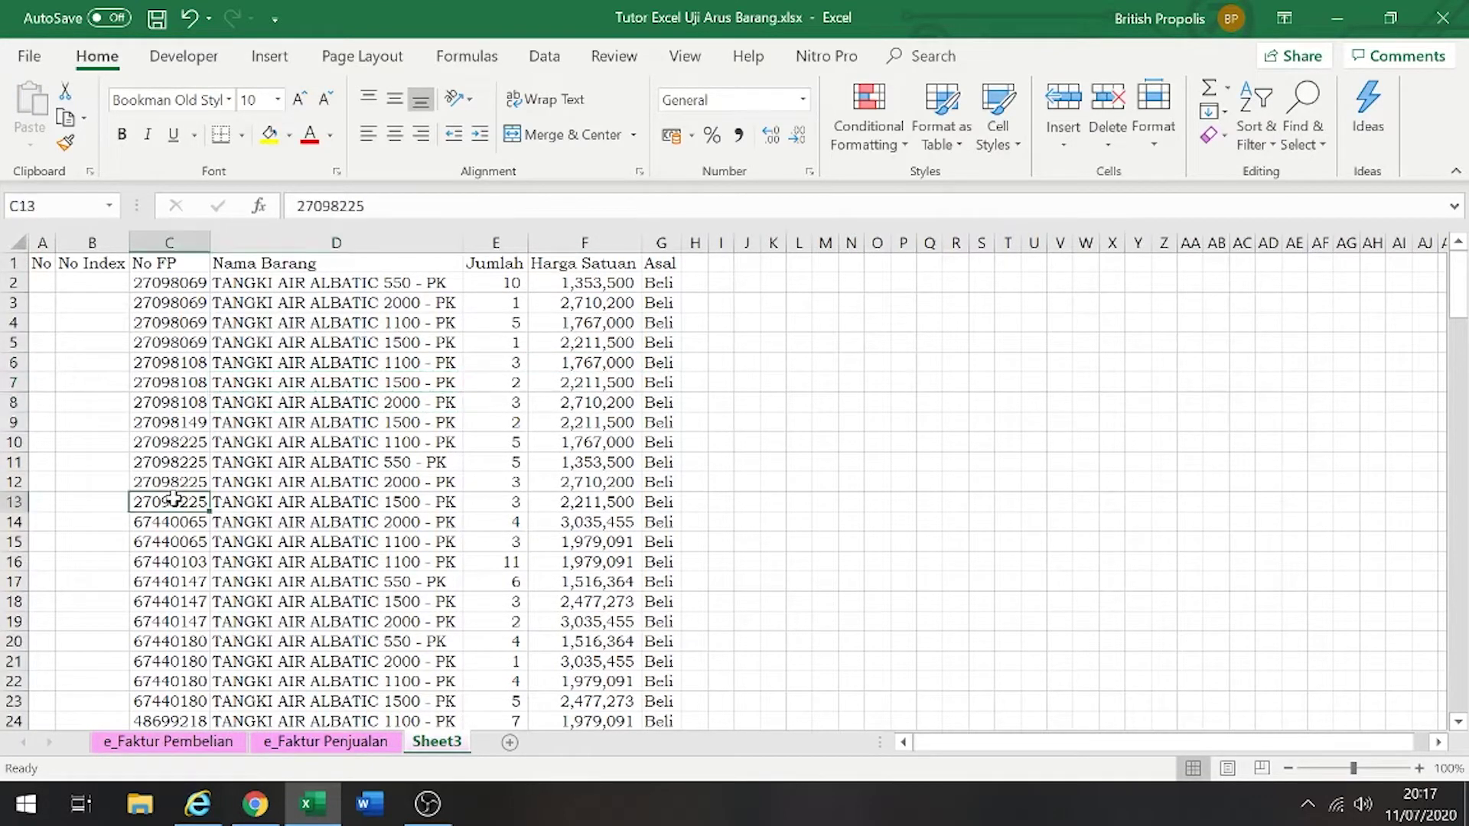
{"action": "left_click", "coordinate": [154, 337]}
{"action": "left_click", "coordinate": [72, 314]}
{"action": "scroll", "coordinate": [142, 379], "scroll_direction": "down", "scroll_amount": 1}
{"action": "scroll", "coordinate": [142, 378], "scroll_direction": "up", "scroll_amount": 1}
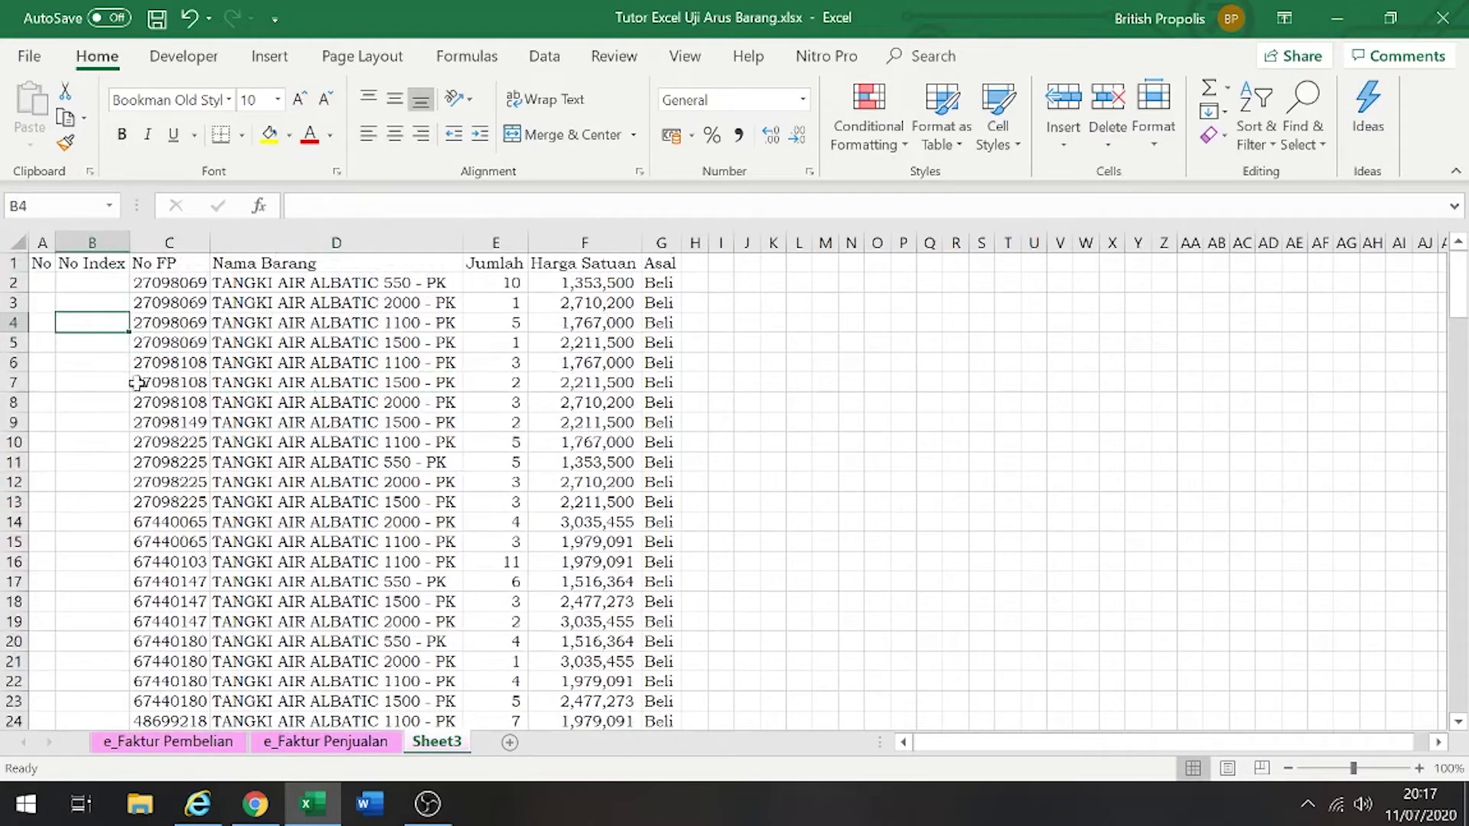
Number the rows in the No column by entering 1 and 2 in A2:A3 and filling the series down the whole table
{"action": "left_click", "coordinate": [51, 283]}
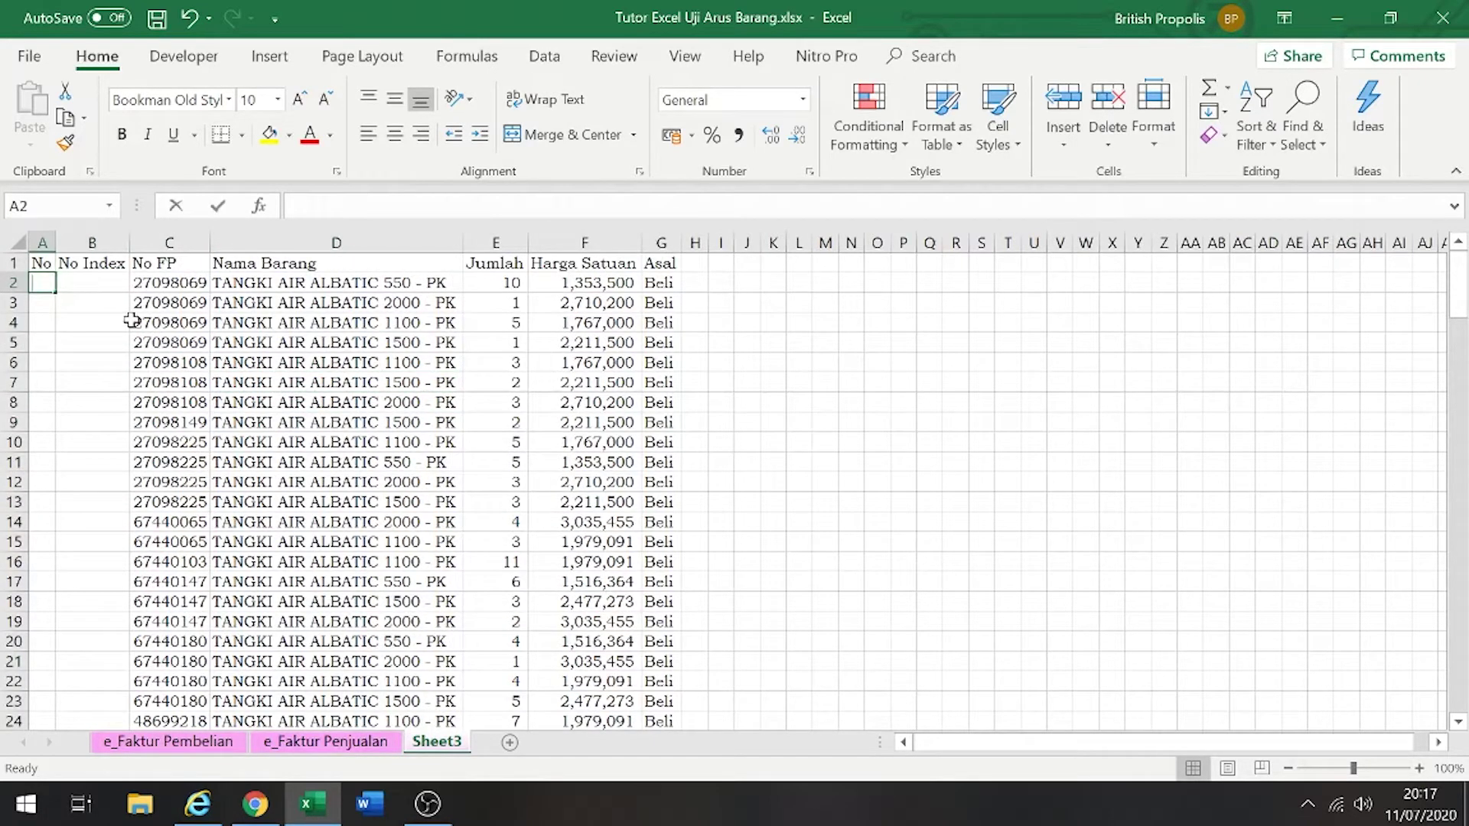
{"action": "type", "text": "1"}
{"action": "key", "text": "Return"}
{"action": "type", "text": "2"}
{"action": "key", "text": "Return"}
{"action": "key", "text": "Up"}
{"action": "key", "text": "Up"}
{"action": "key", "text": "shift+Down"}
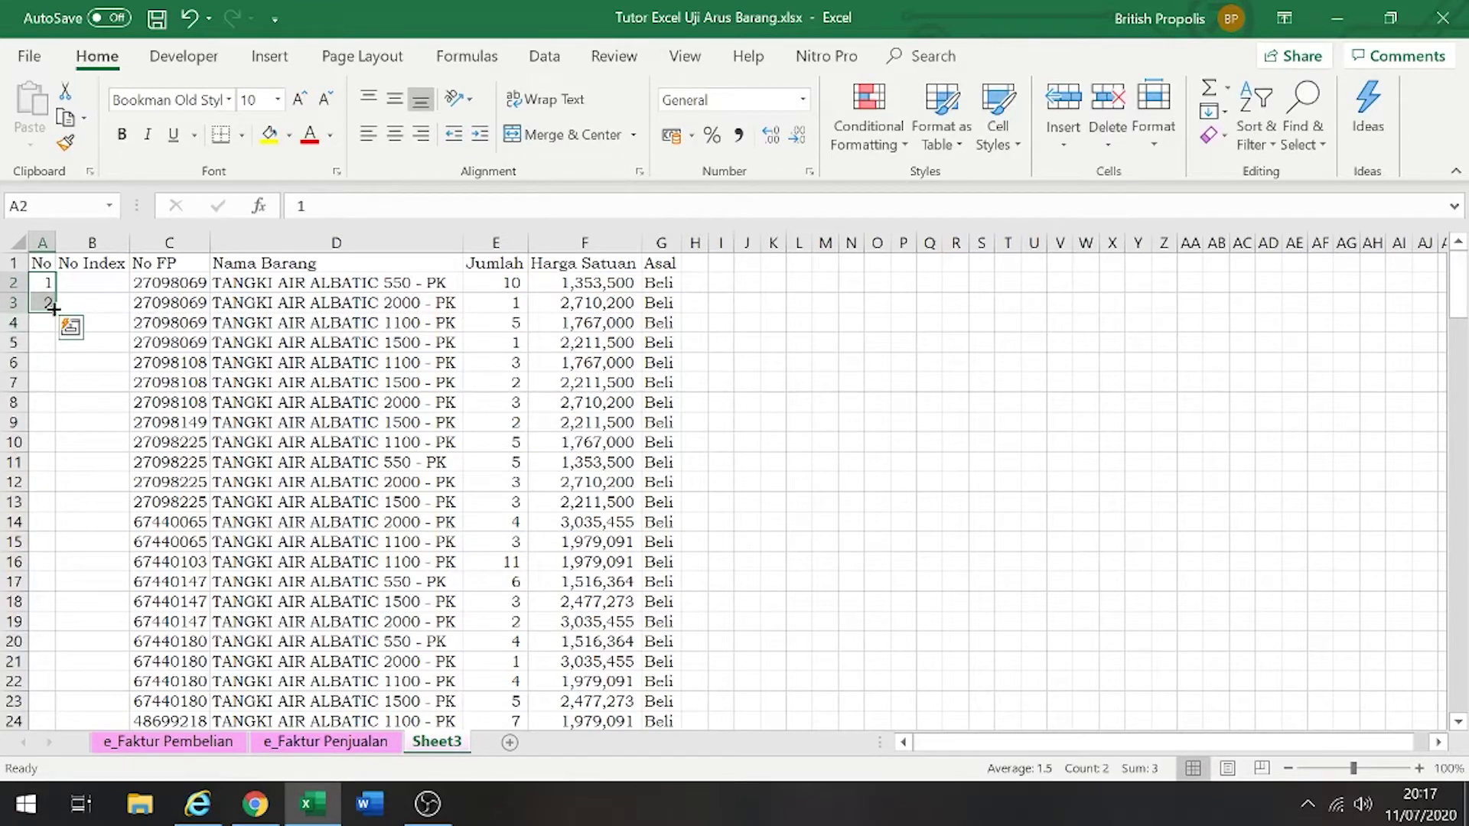
{"action": "double_click", "coordinate": [53, 308]}
{"action": "left_click", "coordinate": [40, 405]}
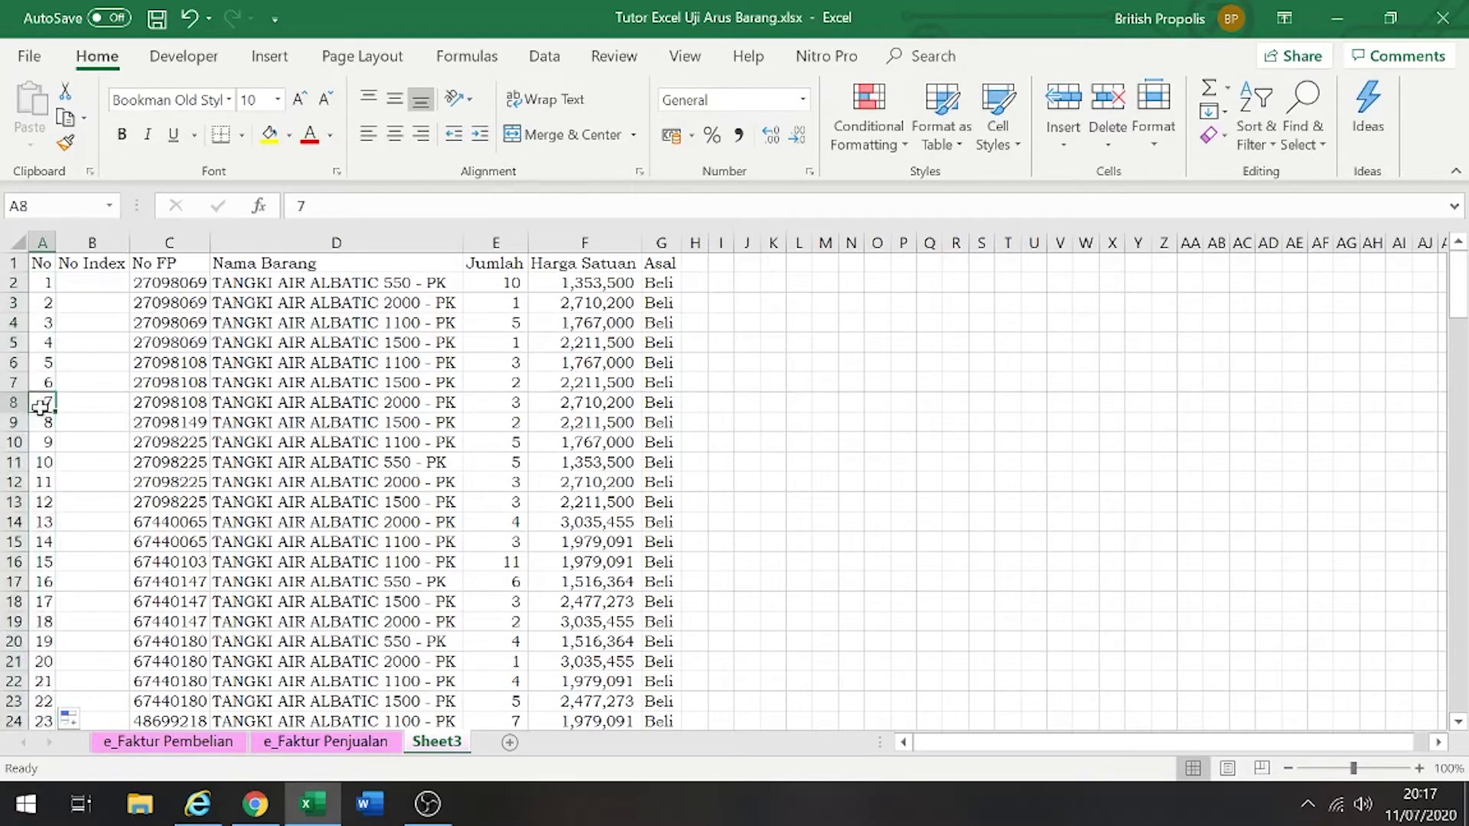
Check the end of the numbering and auto-fit the No column's width so its three-digit numbers fit
{"action": "key", "text": "ctrl+Down"}
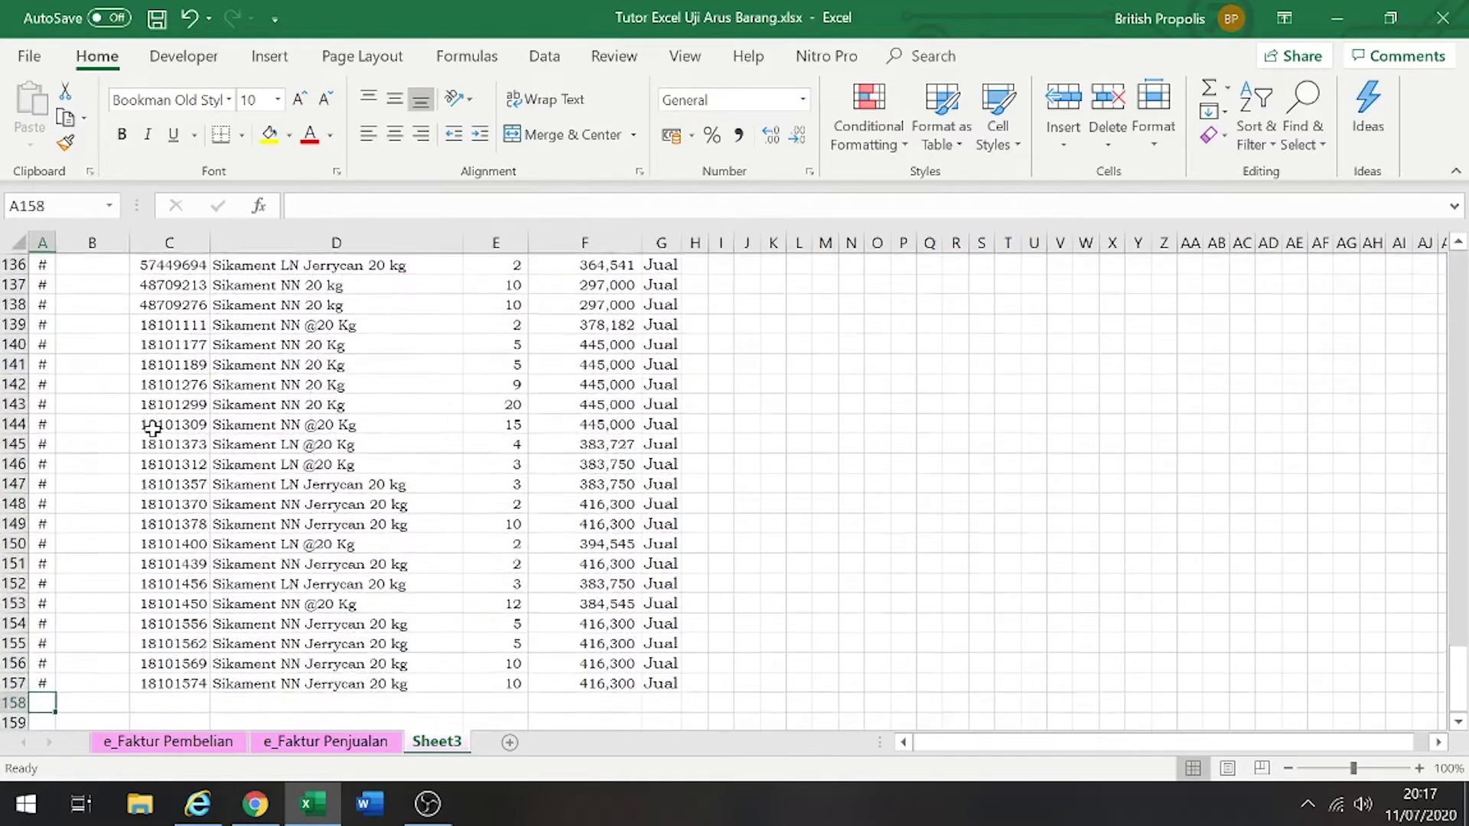
{"action": "double_click", "coordinate": [55, 244]}
{"action": "left_click", "coordinate": [229, 462]}
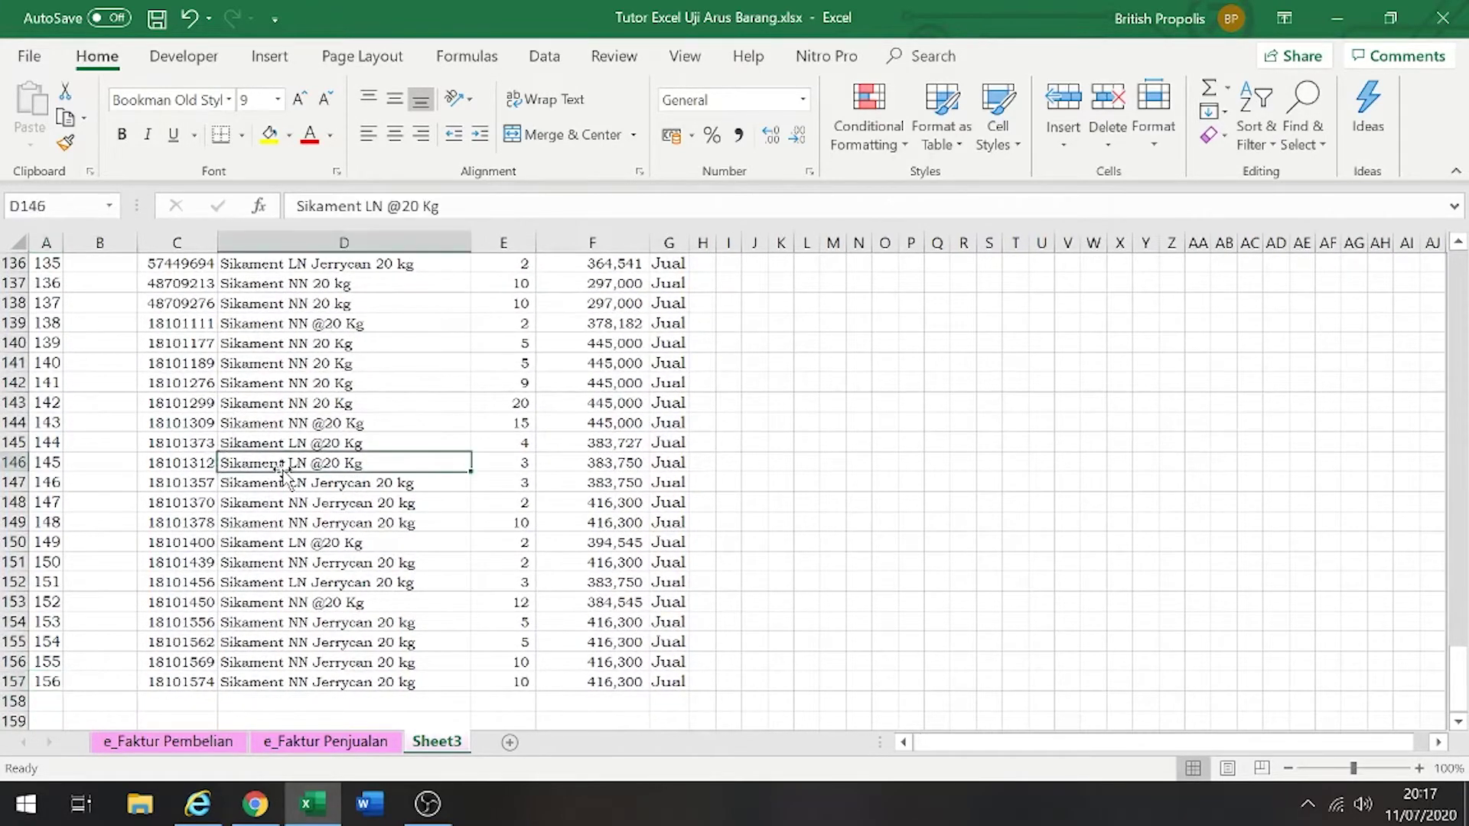
Return to the header row of the Sheet3 table and look over its column headings
{"action": "scroll", "coordinate": [285, 474], "scroll_direction": "up", "scroll_amount": 15}
{"action": "scroll", "coordinate": [284, 476], "scroll_direction": "up", "scroll_amount": 4}
{"action": "left_click", "coordinate": [271, 461]}
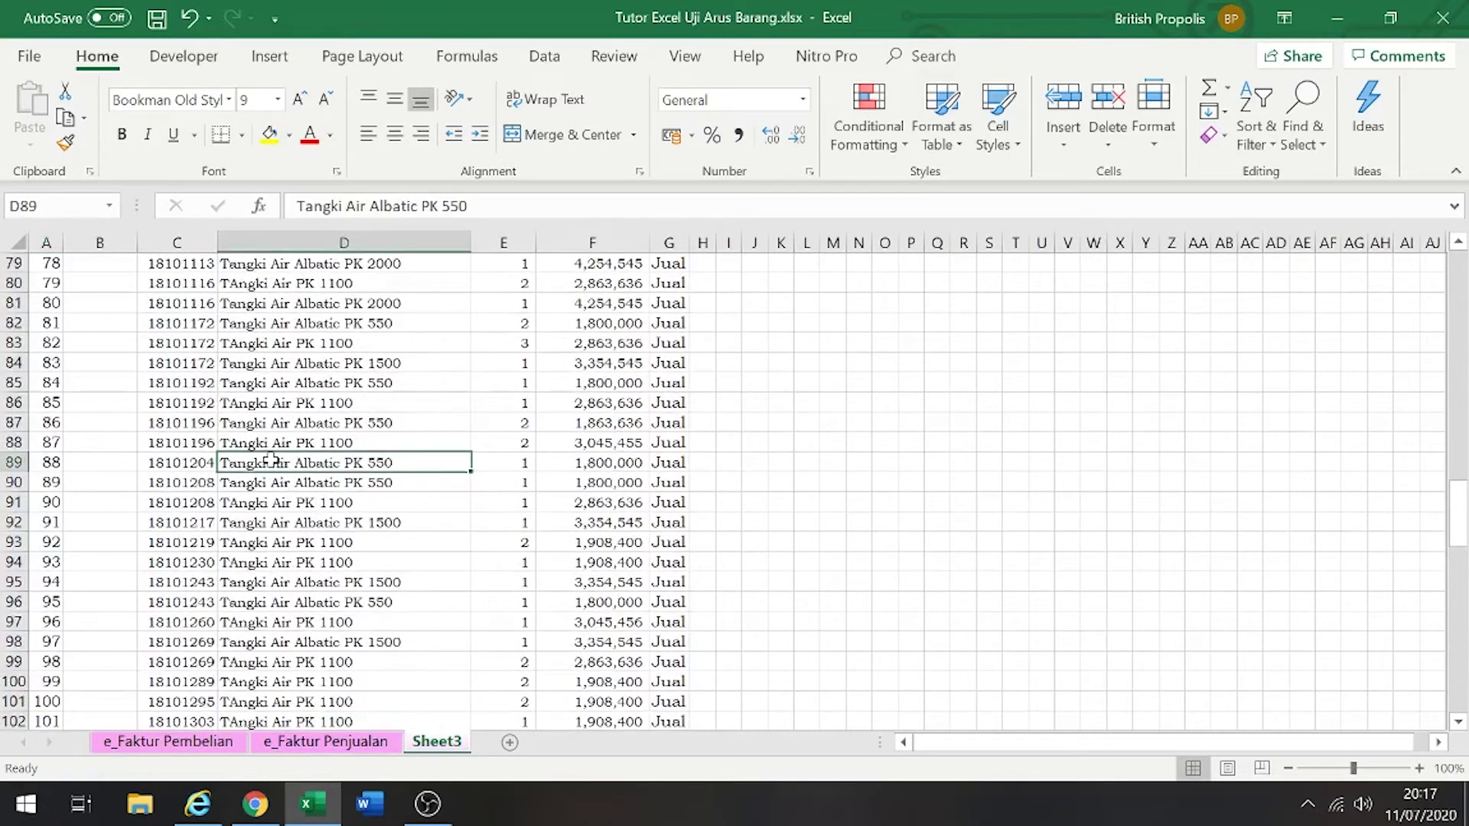
{"action": "key", "text": "ctrl+Up"}
{"action": "key", "text": "Left"}
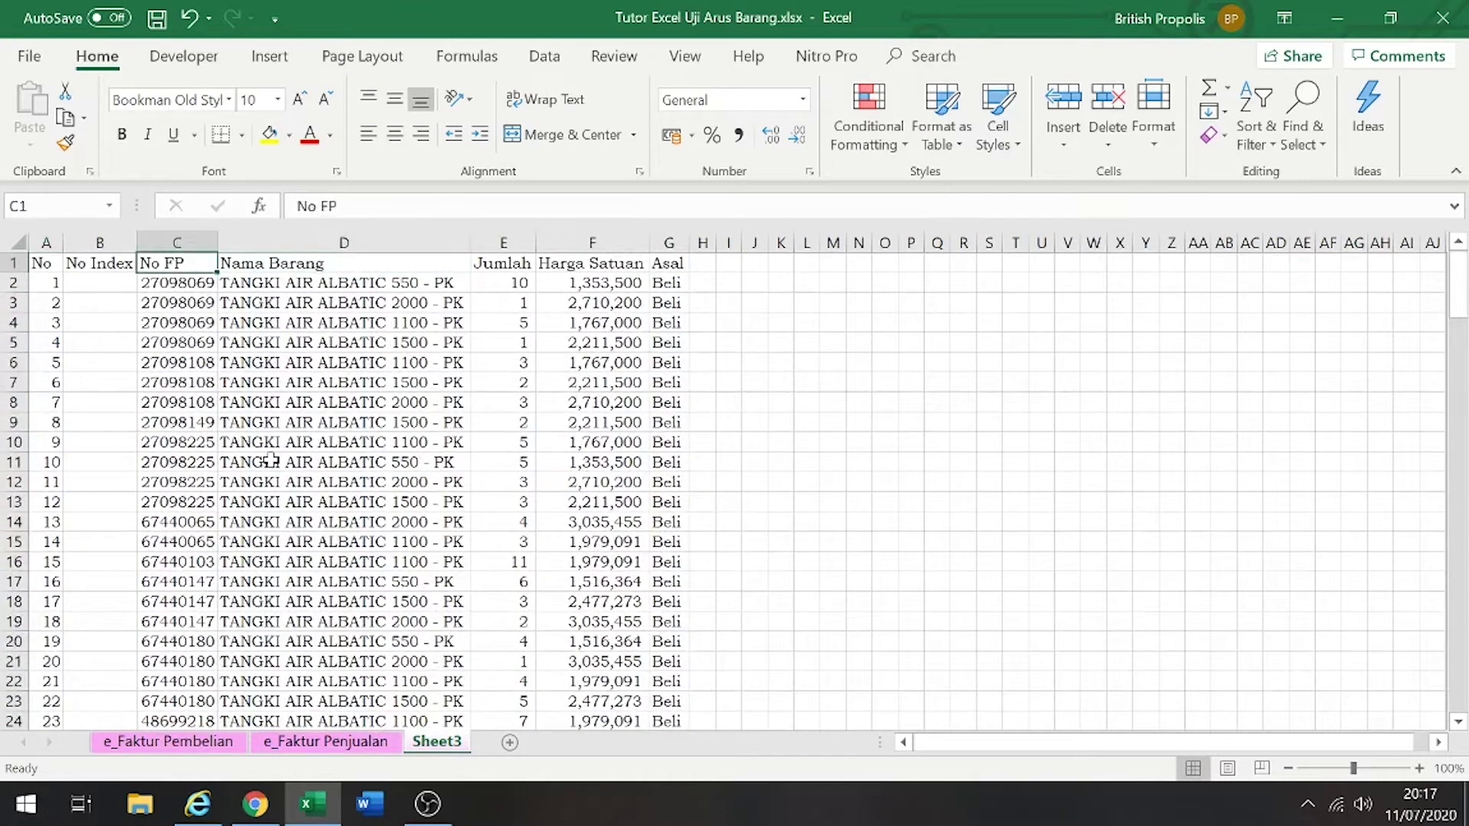
{"action": "key", "text": "Left"}
{"action": "key", "text": "Left"}
{"action": "key", "text": "Right"}
{"action": "key", "text": "Right"}
{"action": "key", "text": "Right"}
{"action": "key", "text": "Left"}
{"action": "key", "text": "Left"}
{"action": "key", "text": "Left"}
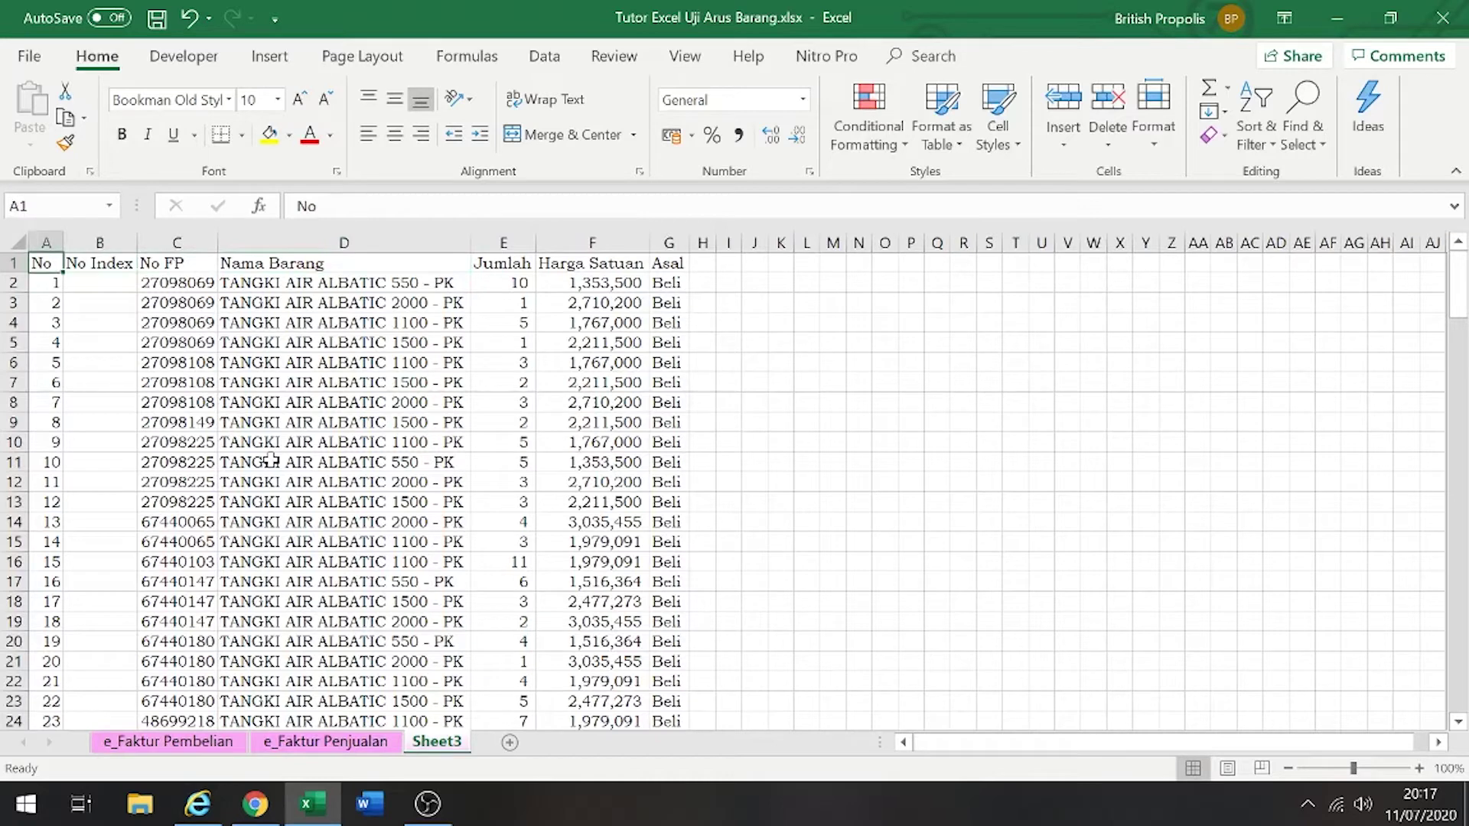
{"action": "key", "text": "Right"}
{"action": "key", "text": "Left"}
{"action": "key", "text": "shift+Right"}
{"action": "key", "text": "shift+Right"}
{"action": "key", "text": "shift+Right"}
{"action": "key", "text": "shift+Right"}
{"action": "key", "text": "shift+Right"}
{"action": "key", "text": "shift+Right"}
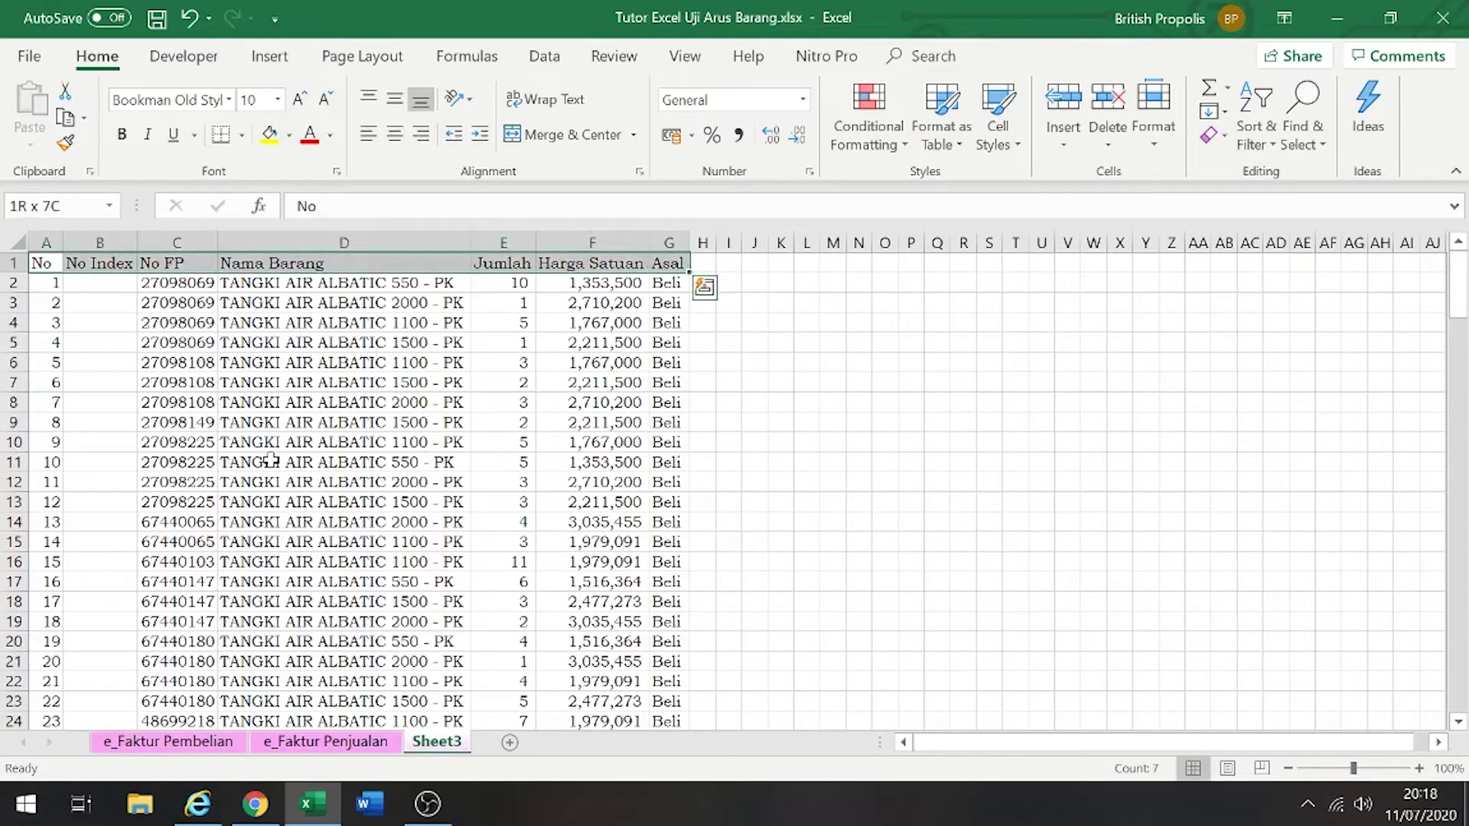
{"action": "key", "text": "ctrl+shift+Down"}
{"action": "key", "text": "ctrl+Home"}
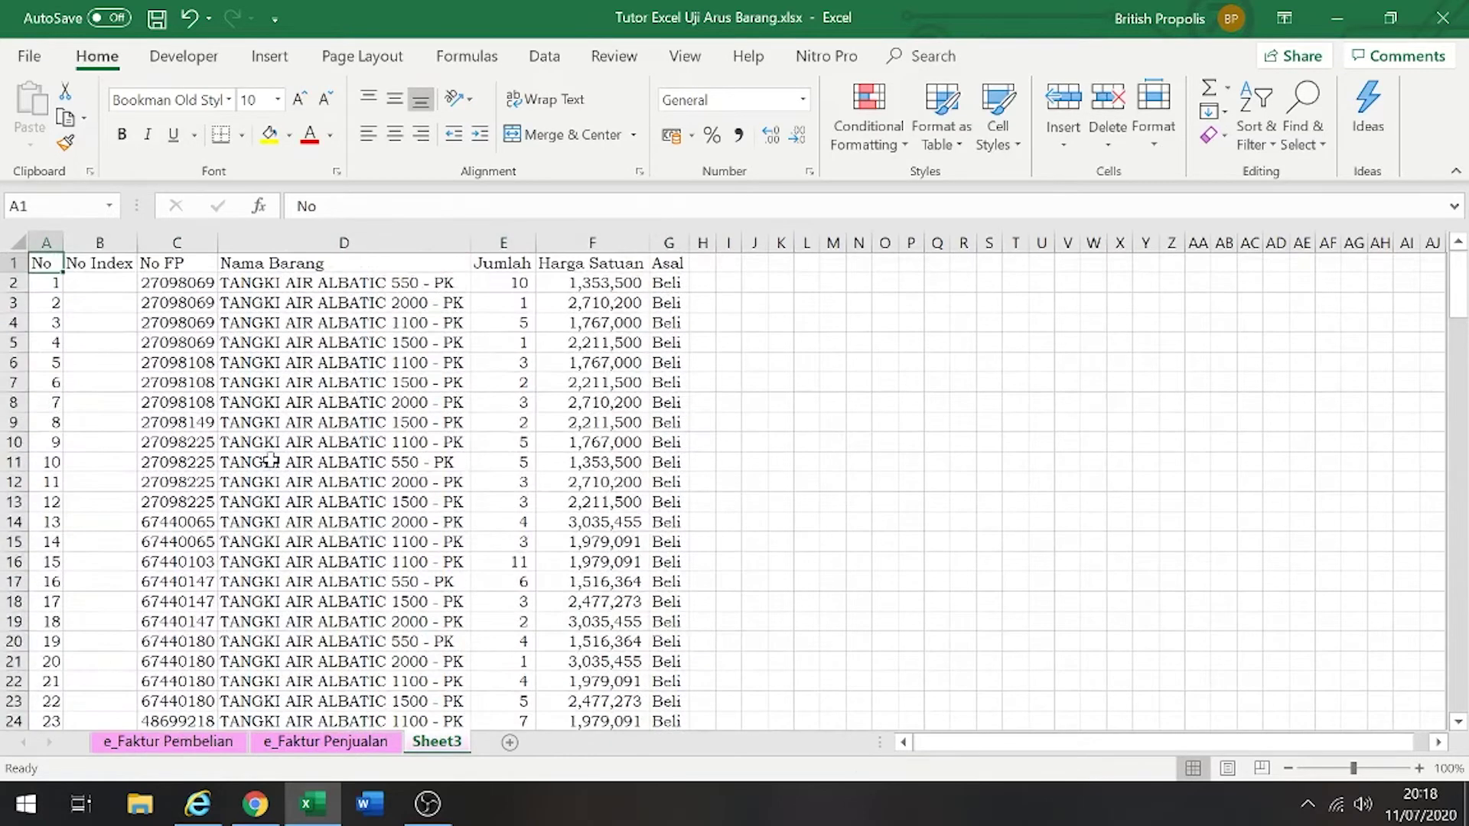
Review the table's headings No, No Index, No FP, Nama Barang, Jumlah and Harga Satuan
{"action": "key", "text": "Right"}
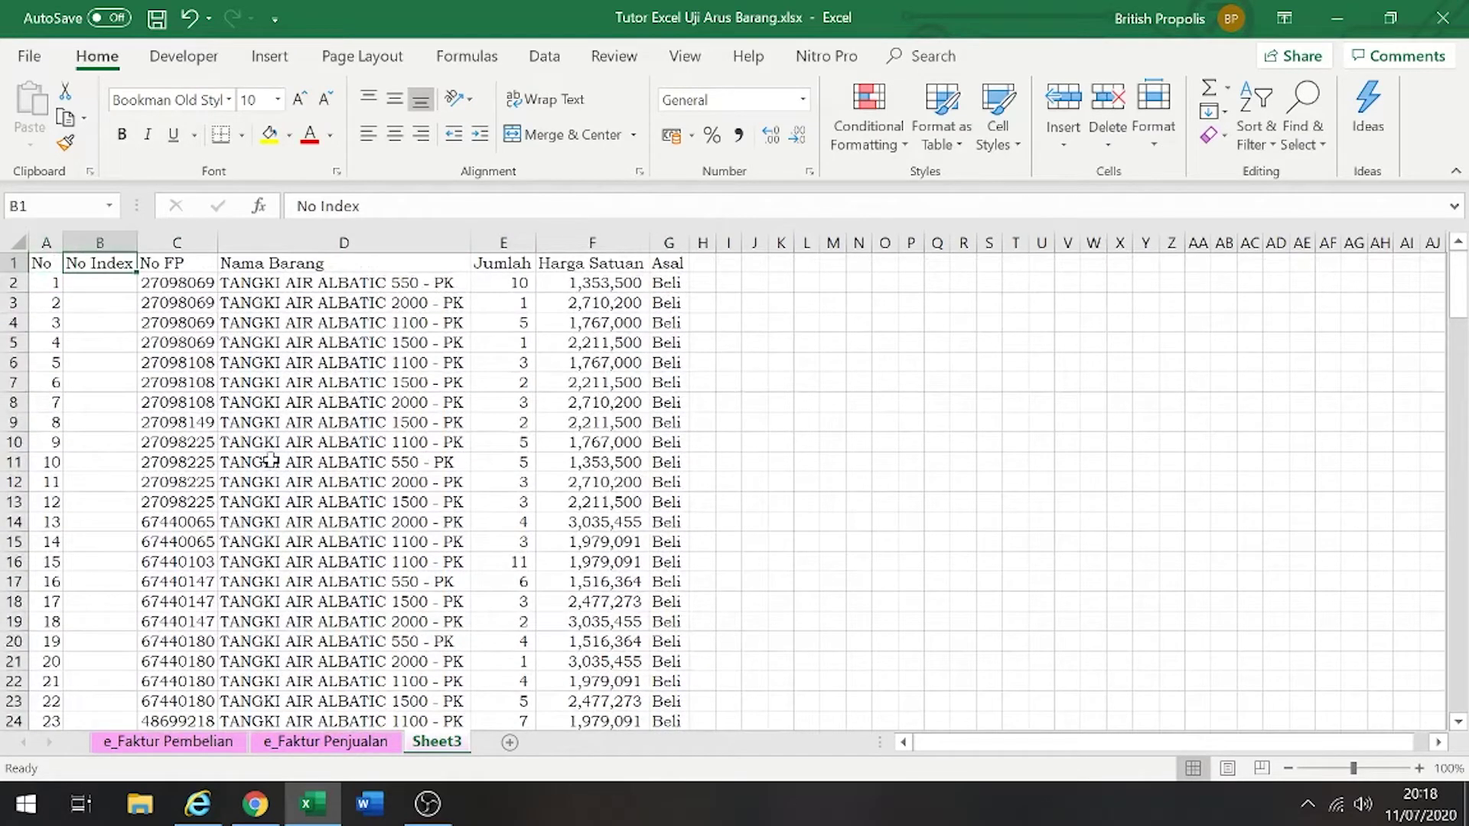
{"action": "key", "text": "Left"}
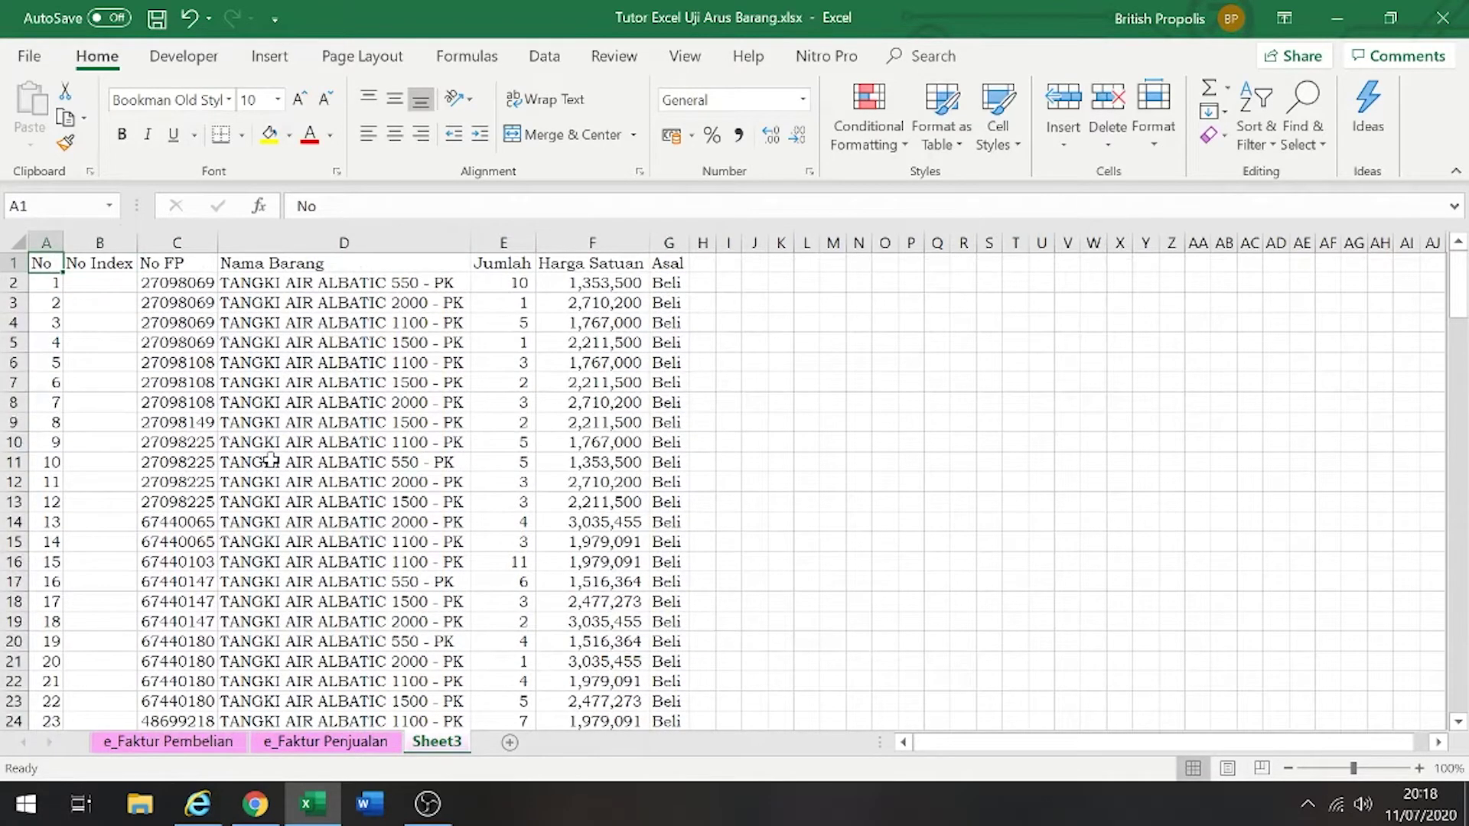
{"action": "key", "text": "Right"}
{"action": "key", "text": "Right"}
{"action": "key", "text": "Right"}
{"action": "key", "text": "Right"}
{"action": "key", "text": "Right"}
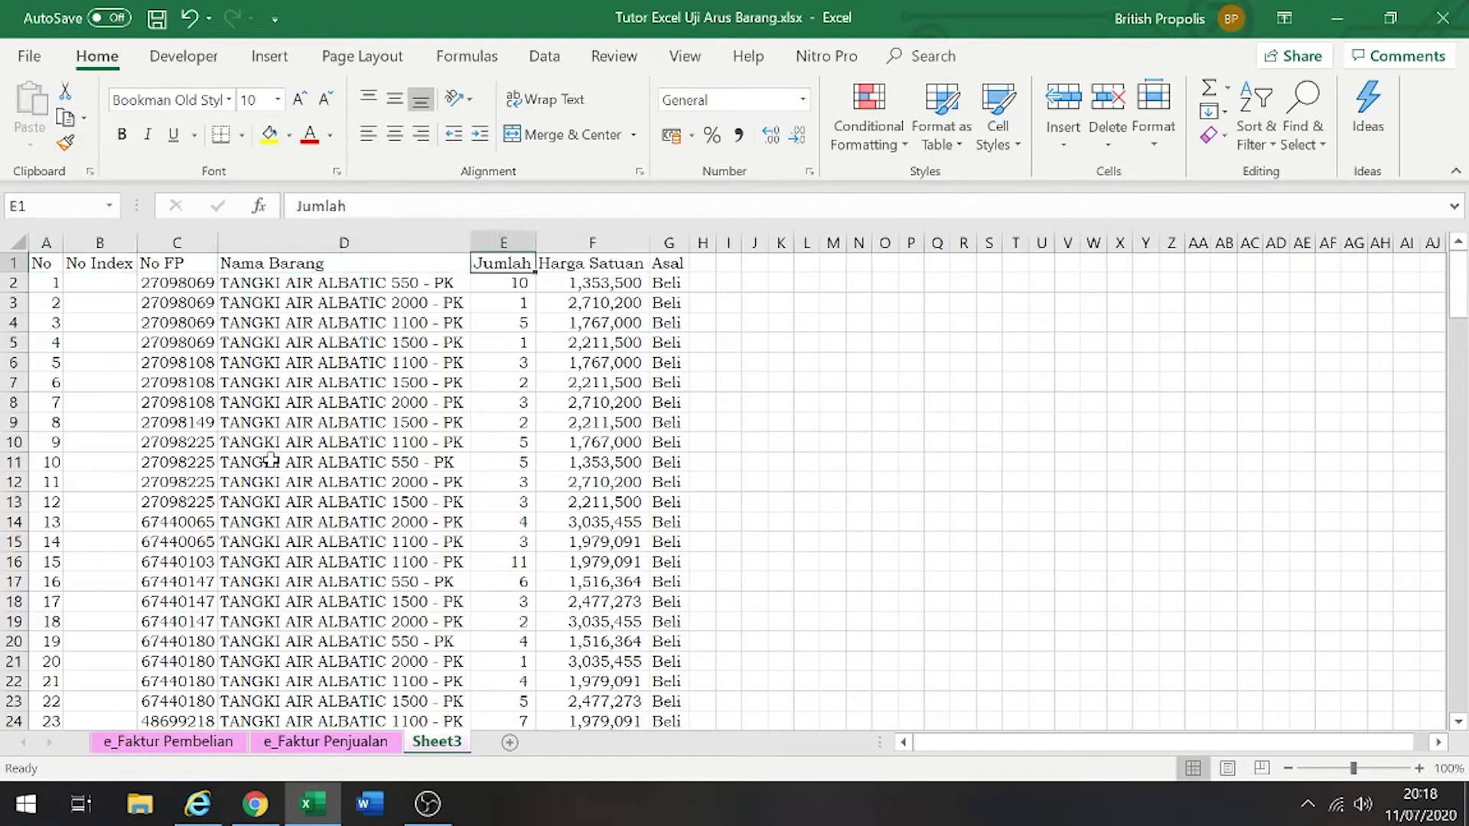
{"action": "key", "text": "Right"}
{"action": "key", "text": "Left"}
{"action": "key", "text": "Left"}
{"action": "key", "text": "Left"}
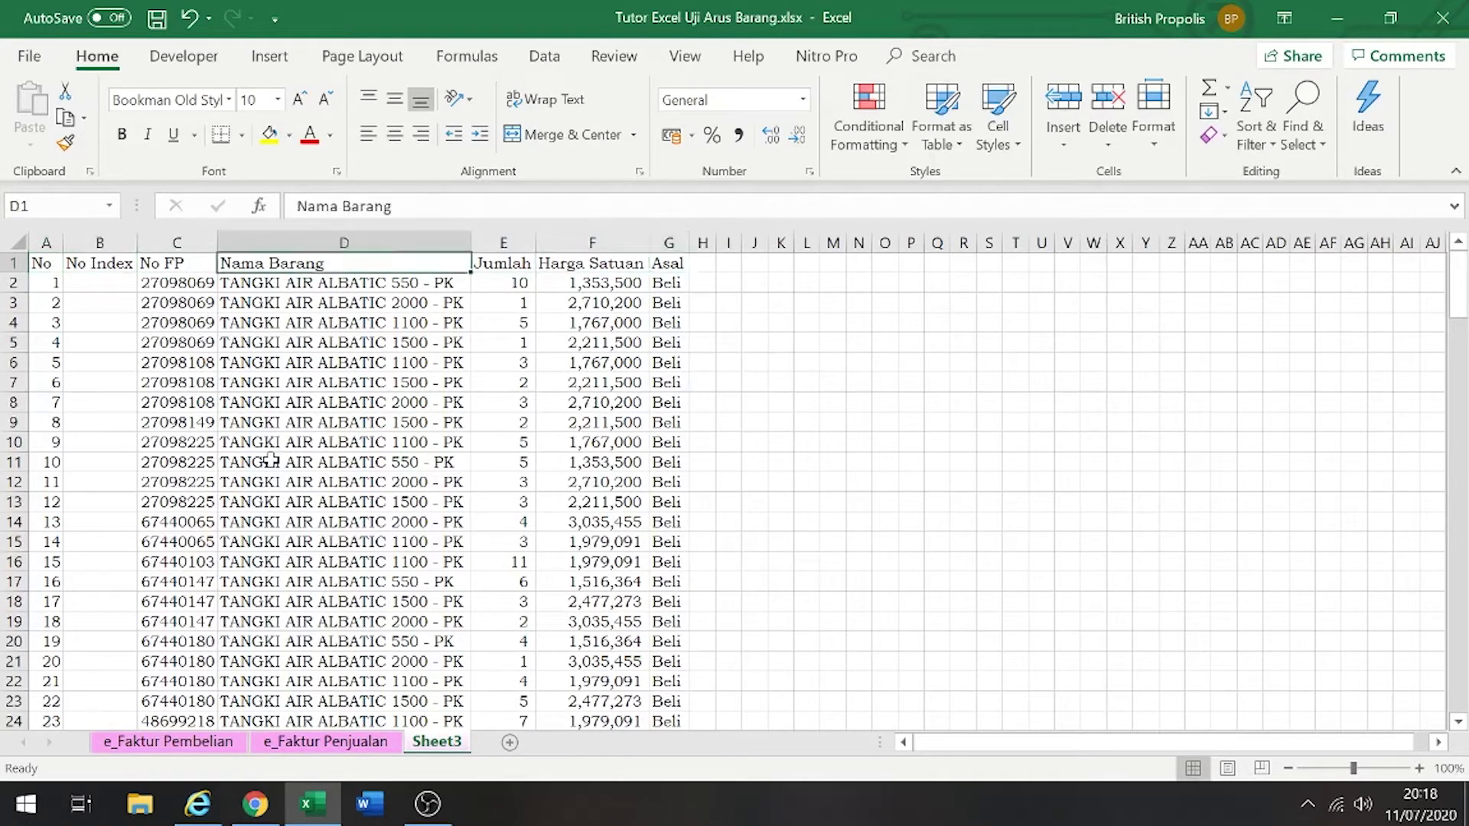
{"action": "key", "text": "Left"}
{"action": "key", "text": "Left"}
{"action": "key", "text": "Left"}
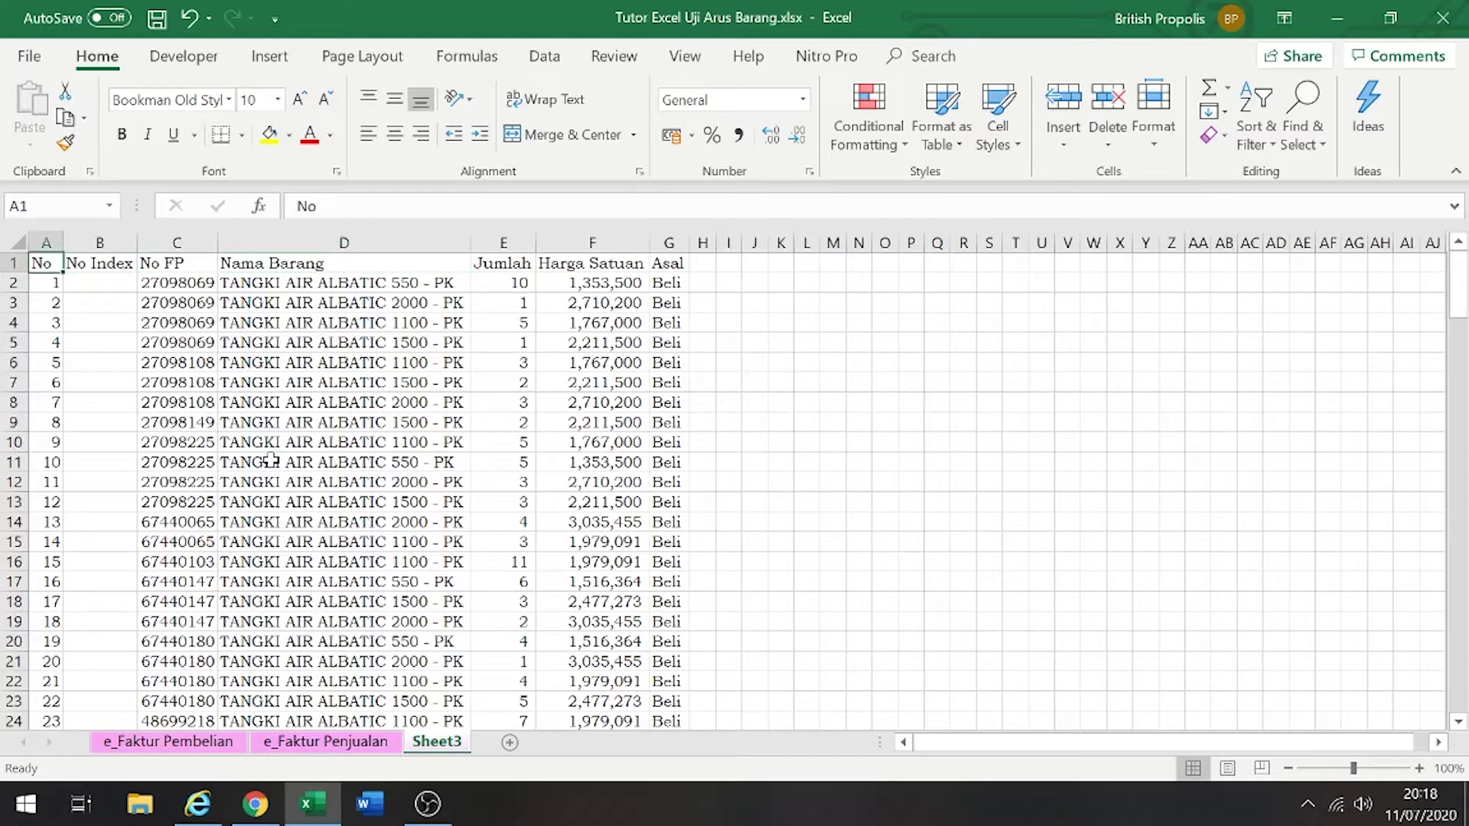
{"action": "key", "text": "Right"}
{"action": "key", "text": "Right"}
{"action": "key", "text": "Right"}
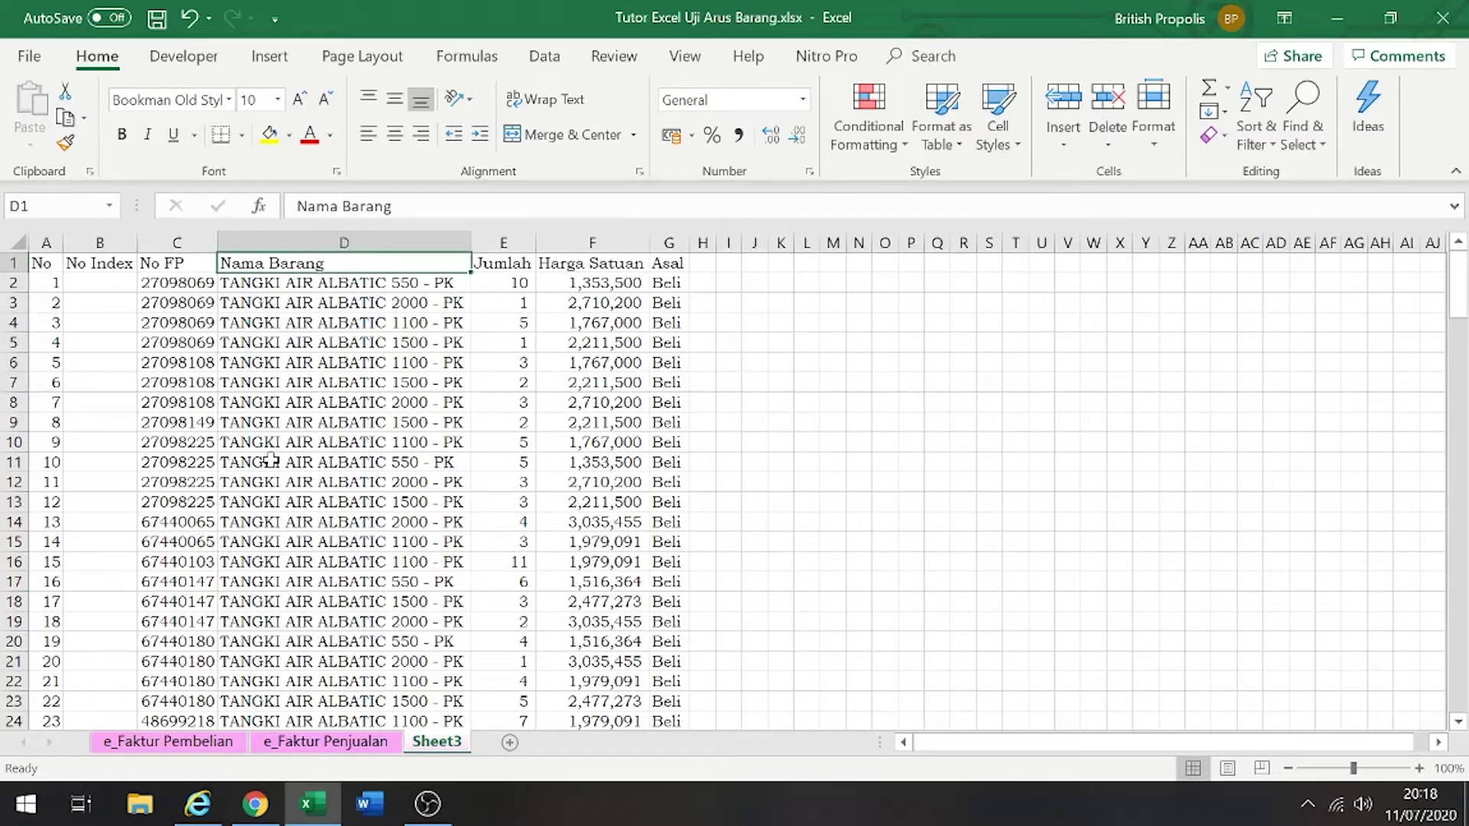
{"action": "key", "text": "Left"}
{"action": "key", "text": "Left"}
{"action": "key", "text": "Left"}
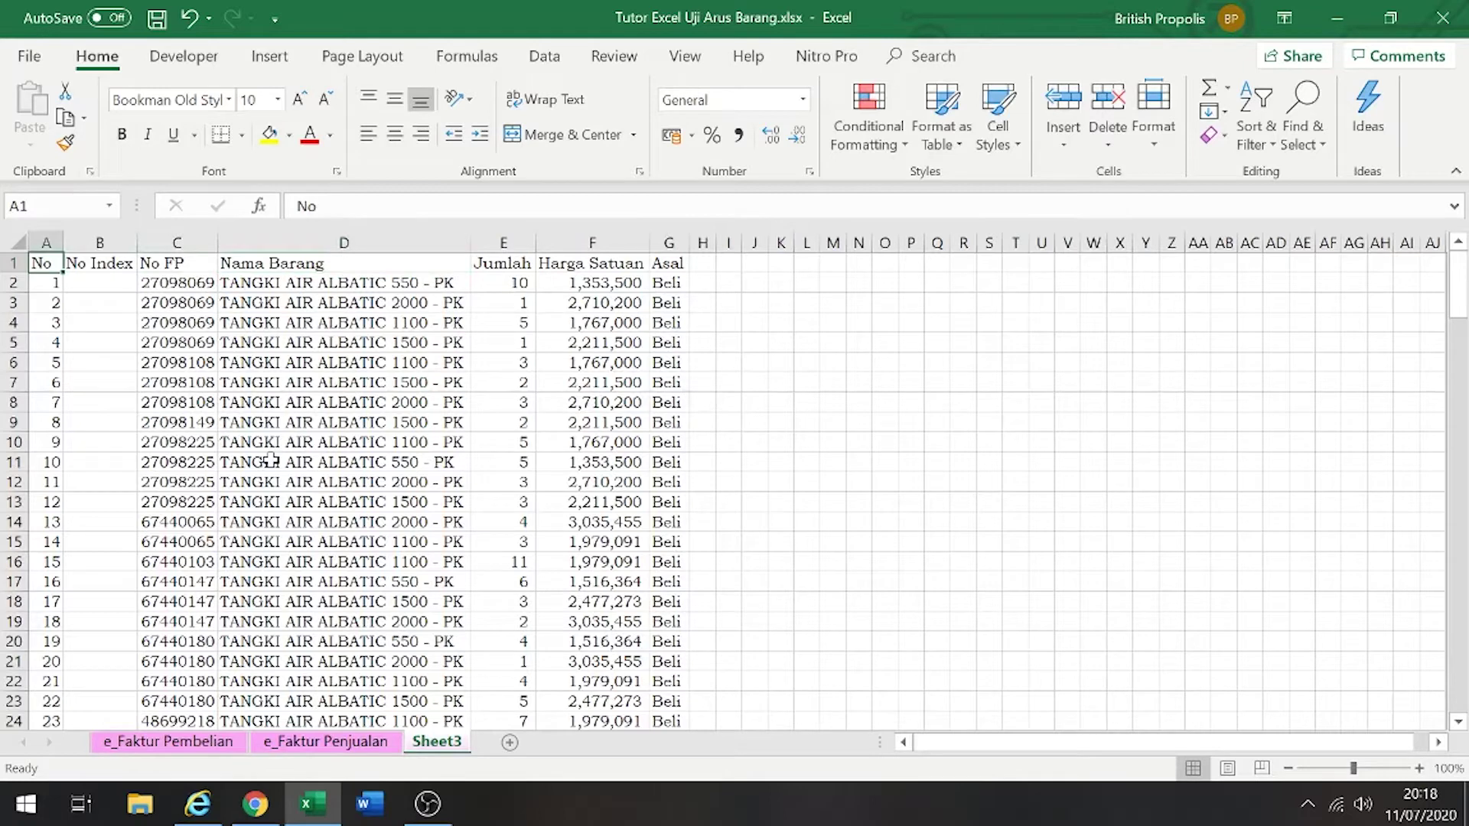
Create a PivotTable on a new worksheet from the whole Sheet3 table, A1:G157
{"action": "key", "text": "ctrl+shift+Right"}
{"action": "key", "text": "ctrl+shift+Down"}
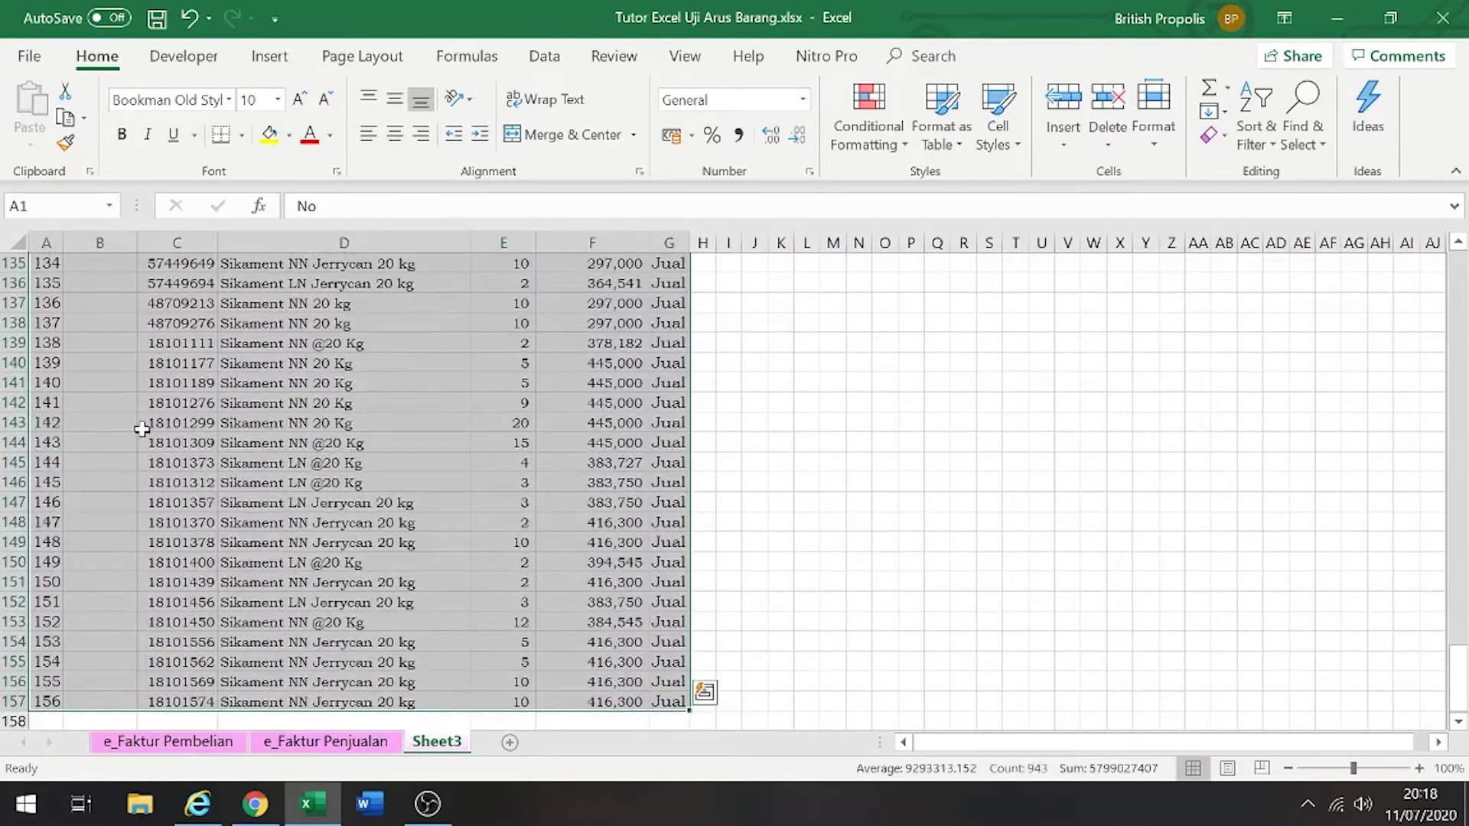
{"action": "left_click", "coordinate": [272, 56]}
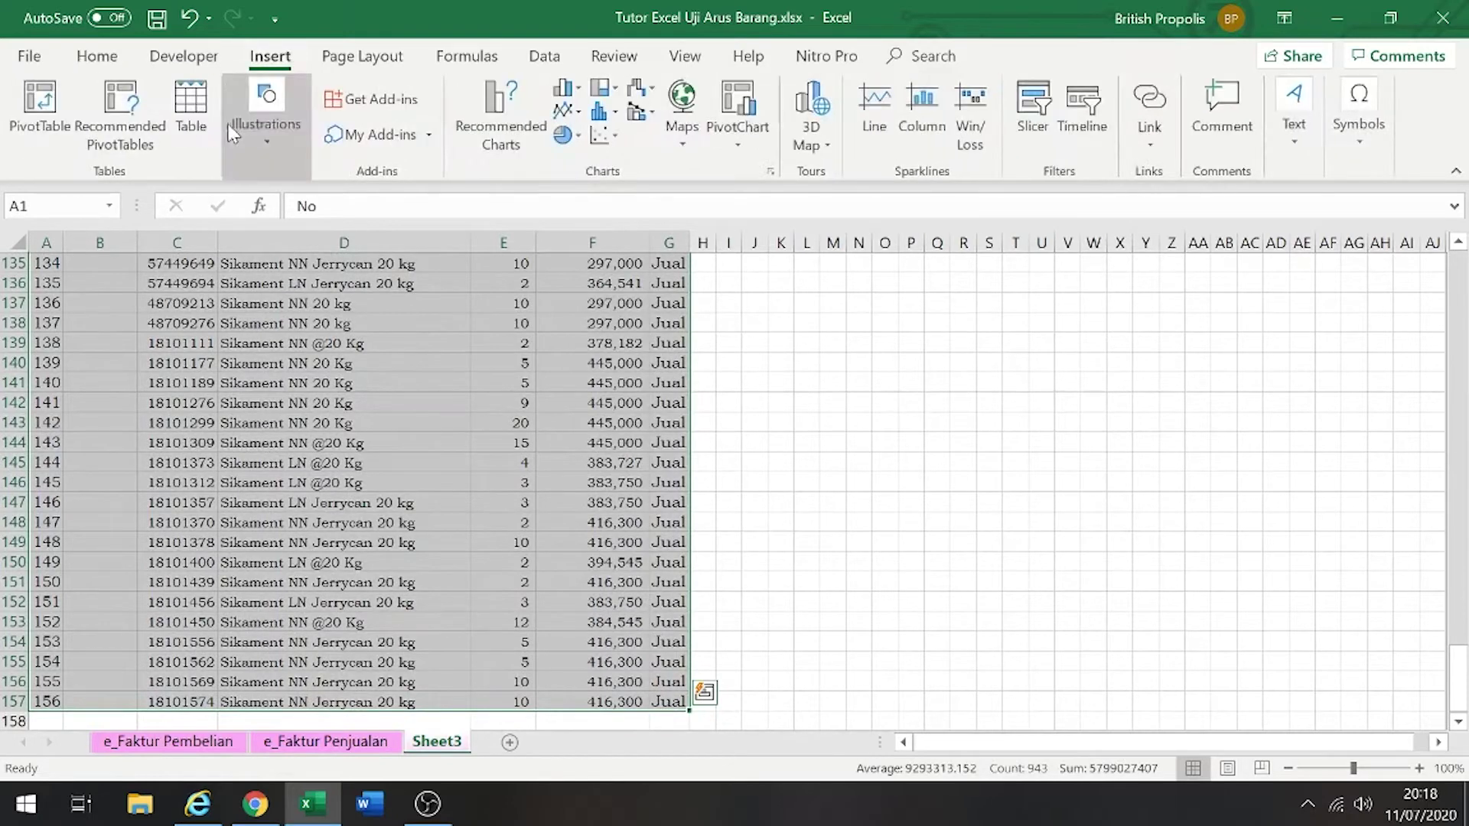
{"action": "left_click", "coordinate": [39, 107]}
{"action": "left_click", "coordinate": [374, 666]}
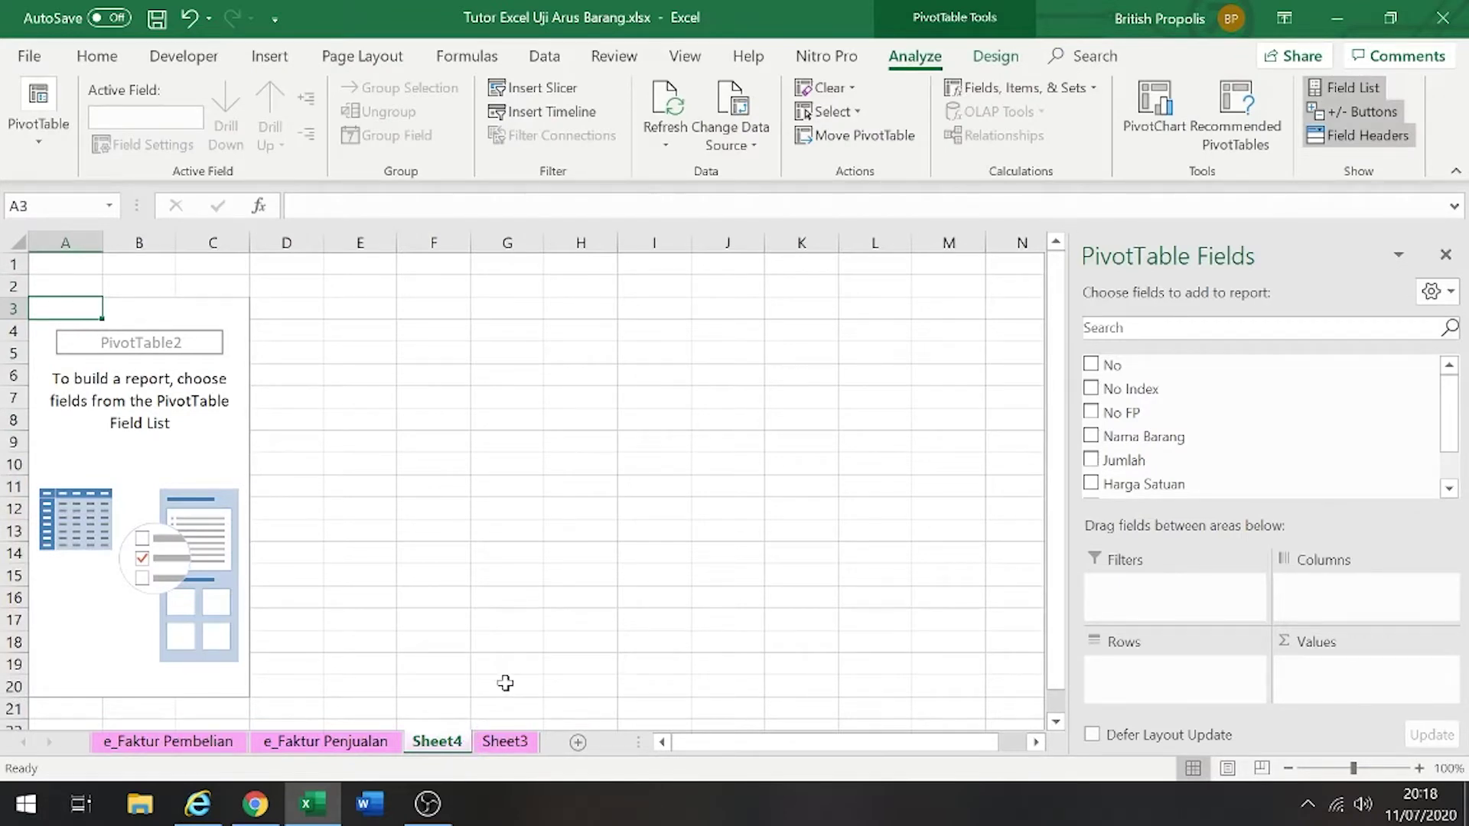
Delete the new worksheet that holds the empty PivotTable
{"action": "right_click", "coordinate": [452, 753]}
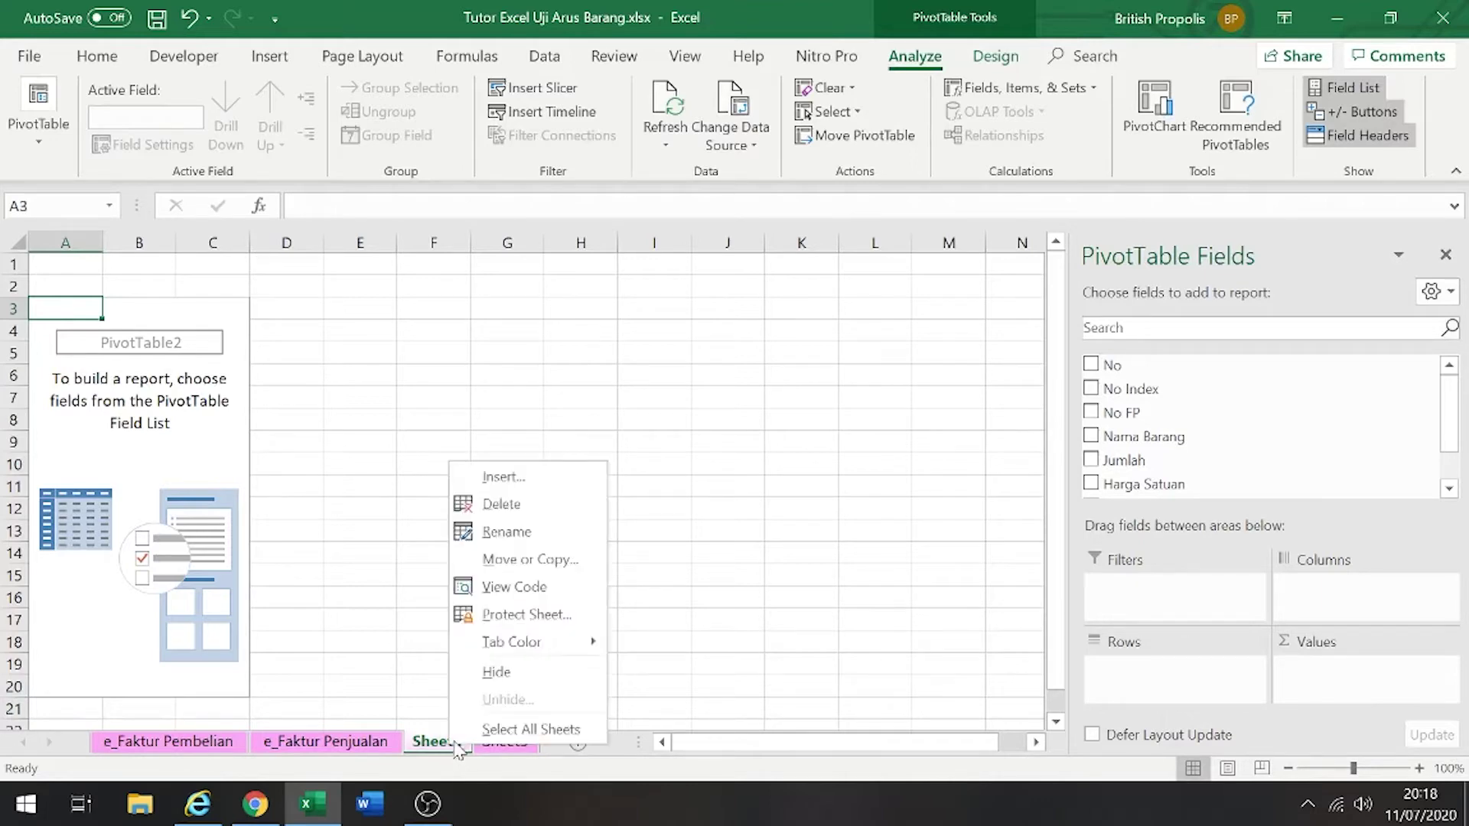
{"action": "left_click", "coordinate": [544, 508]}
{"action": "left_click", "coordinate": [688, 466]}
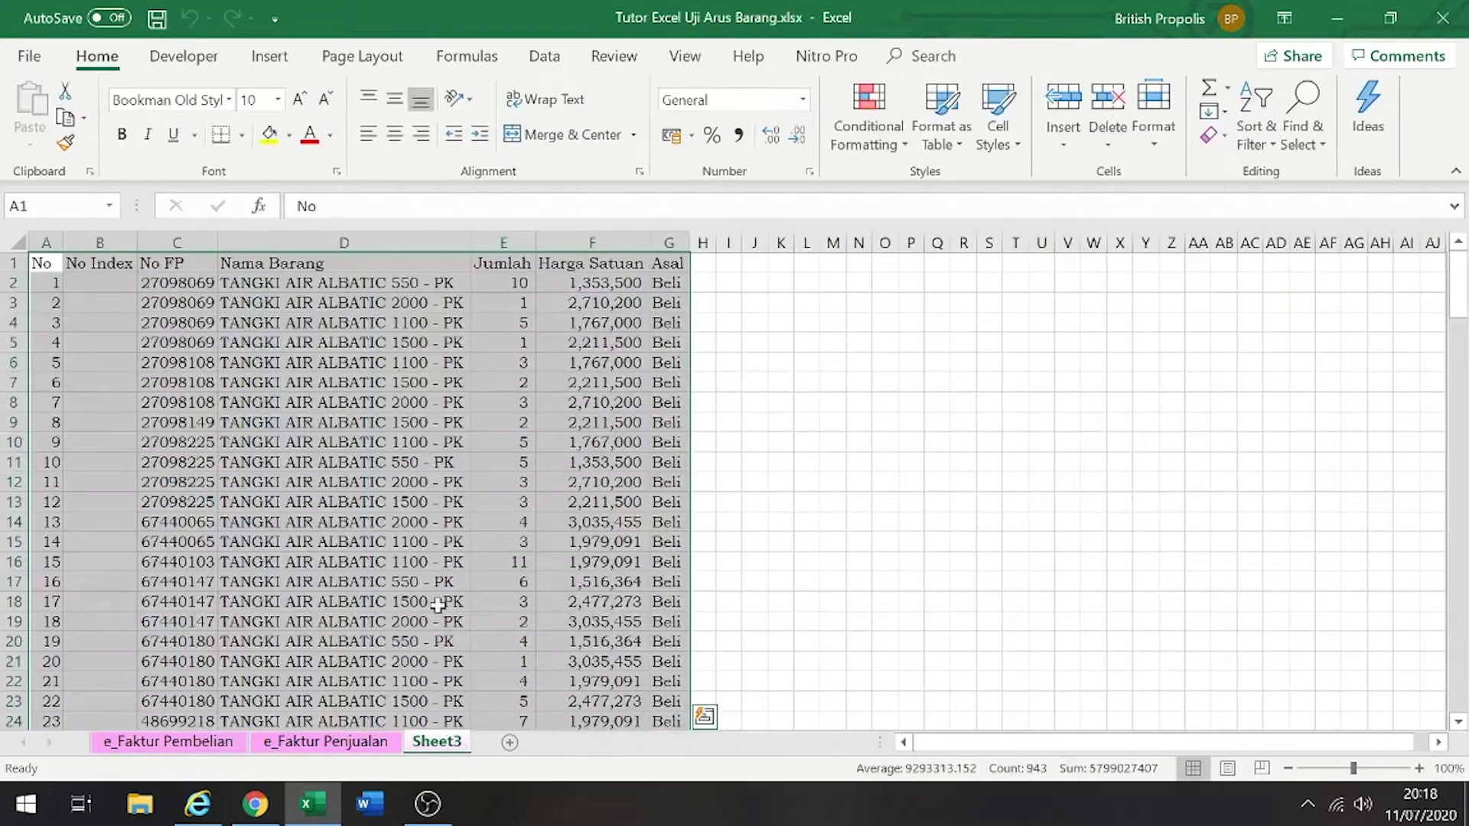
Create a PivotTable from Sheet3!$A$1:$G$157 on the existing worksheet, placed at cell N5
{"action": "left_click", "coordinate": [270, 56]}
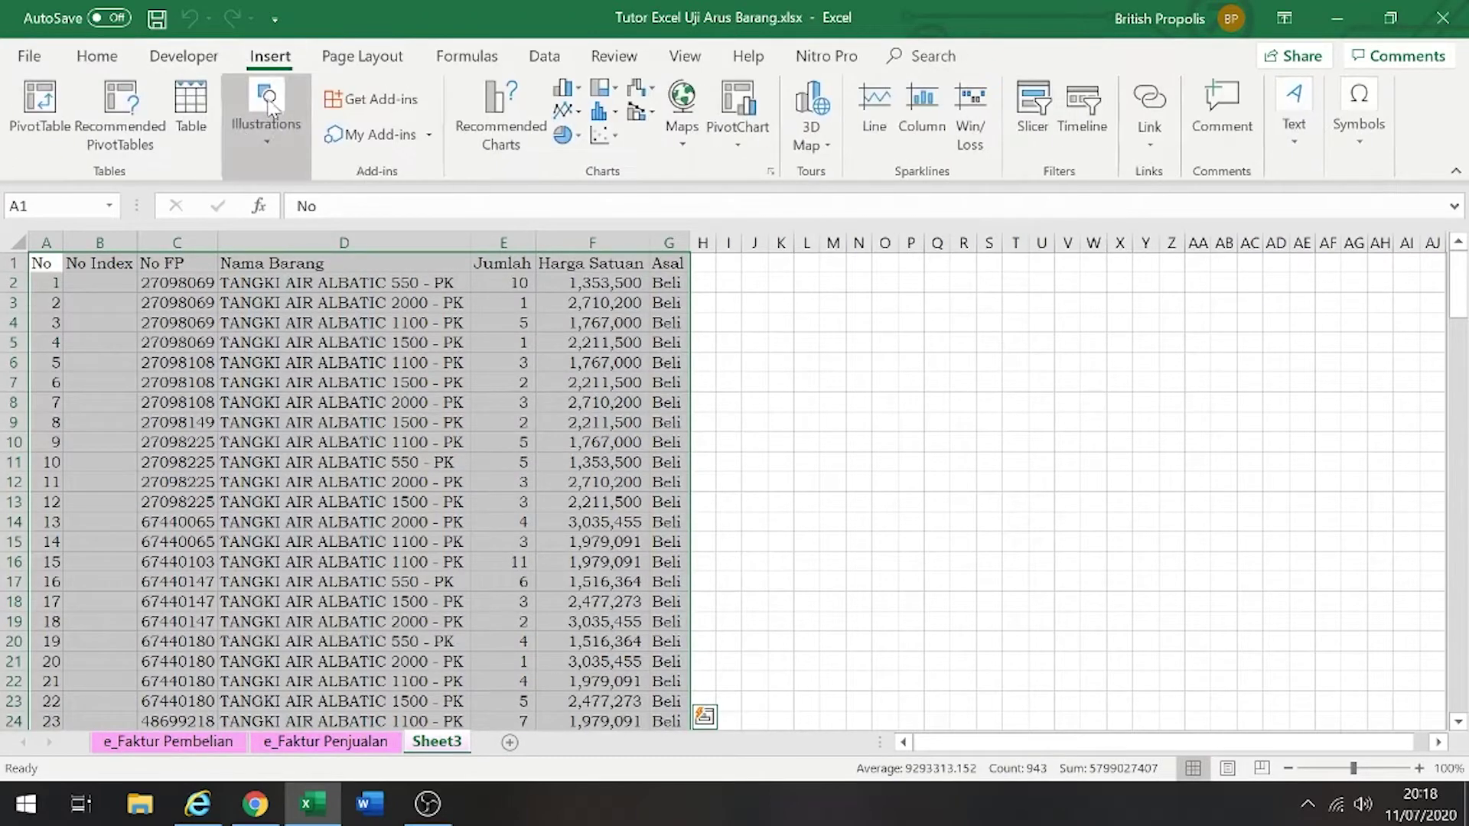
{"action": "left_click", "coordinate": [46, 115]}
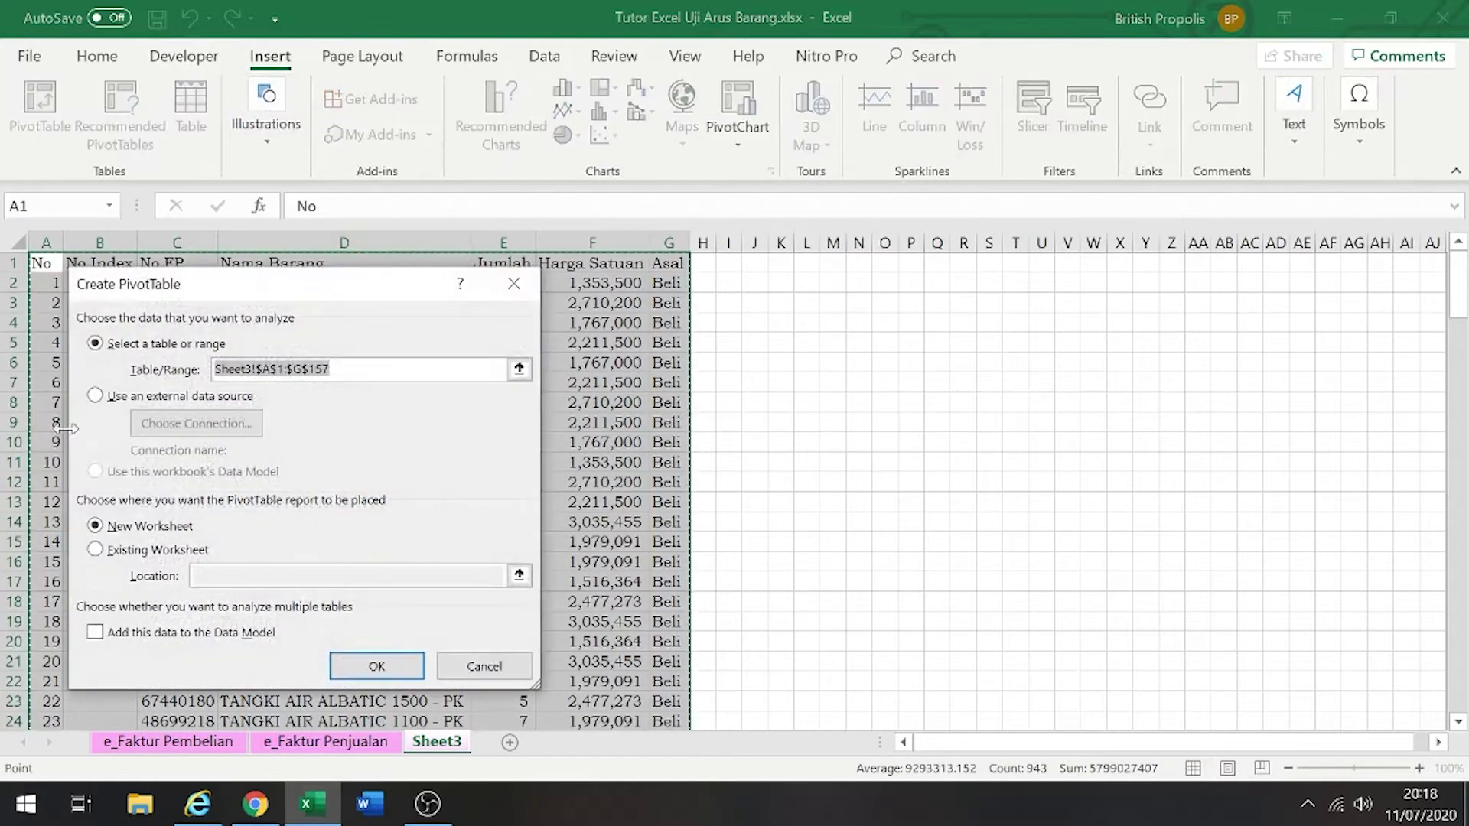
{"action": "left_click", "coordinate": [95, 549]}
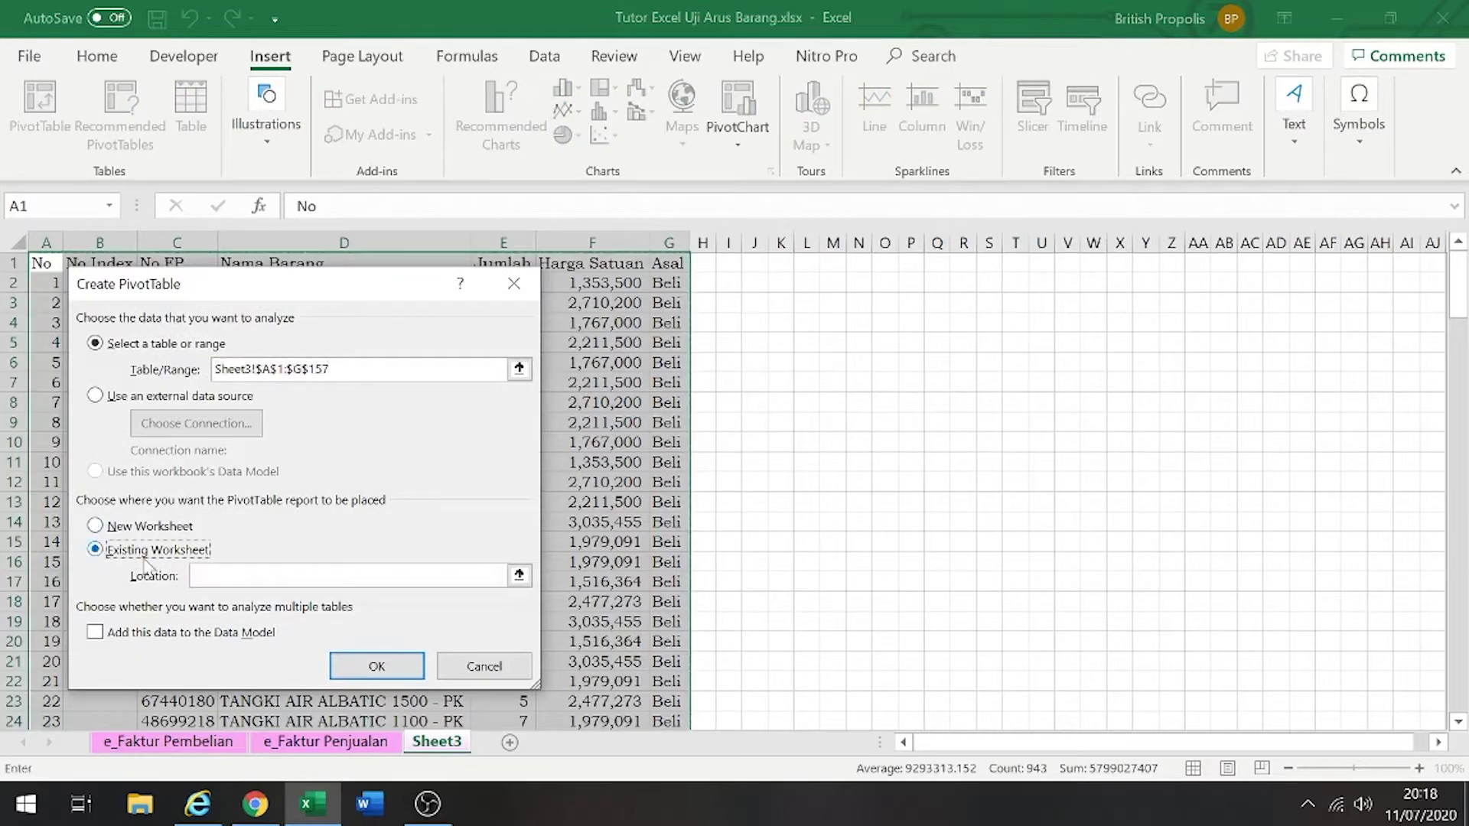
{"action": "left_click", "coordinate": [860, 345]}
{"action": "left_click", "coordinate": [386, 666]}
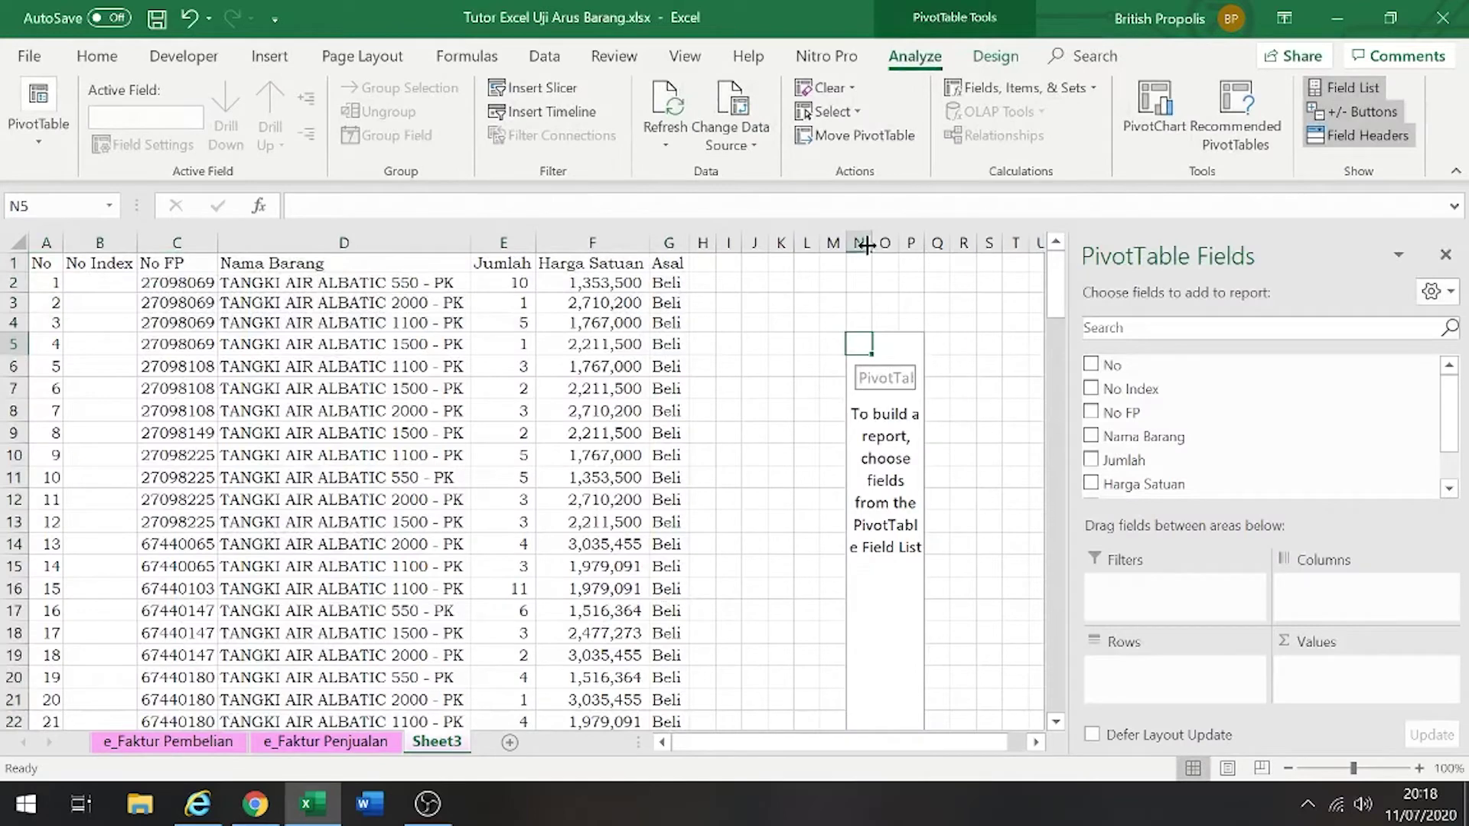
Widen columns N to Q to make room for the empty PivotTable beside the data
{"action": "left_click_drag", "start_coordinate": [865, 244], "coordinate": [1022, 243]}
{"action": "left_click", "coordinate": [1026, 394]}
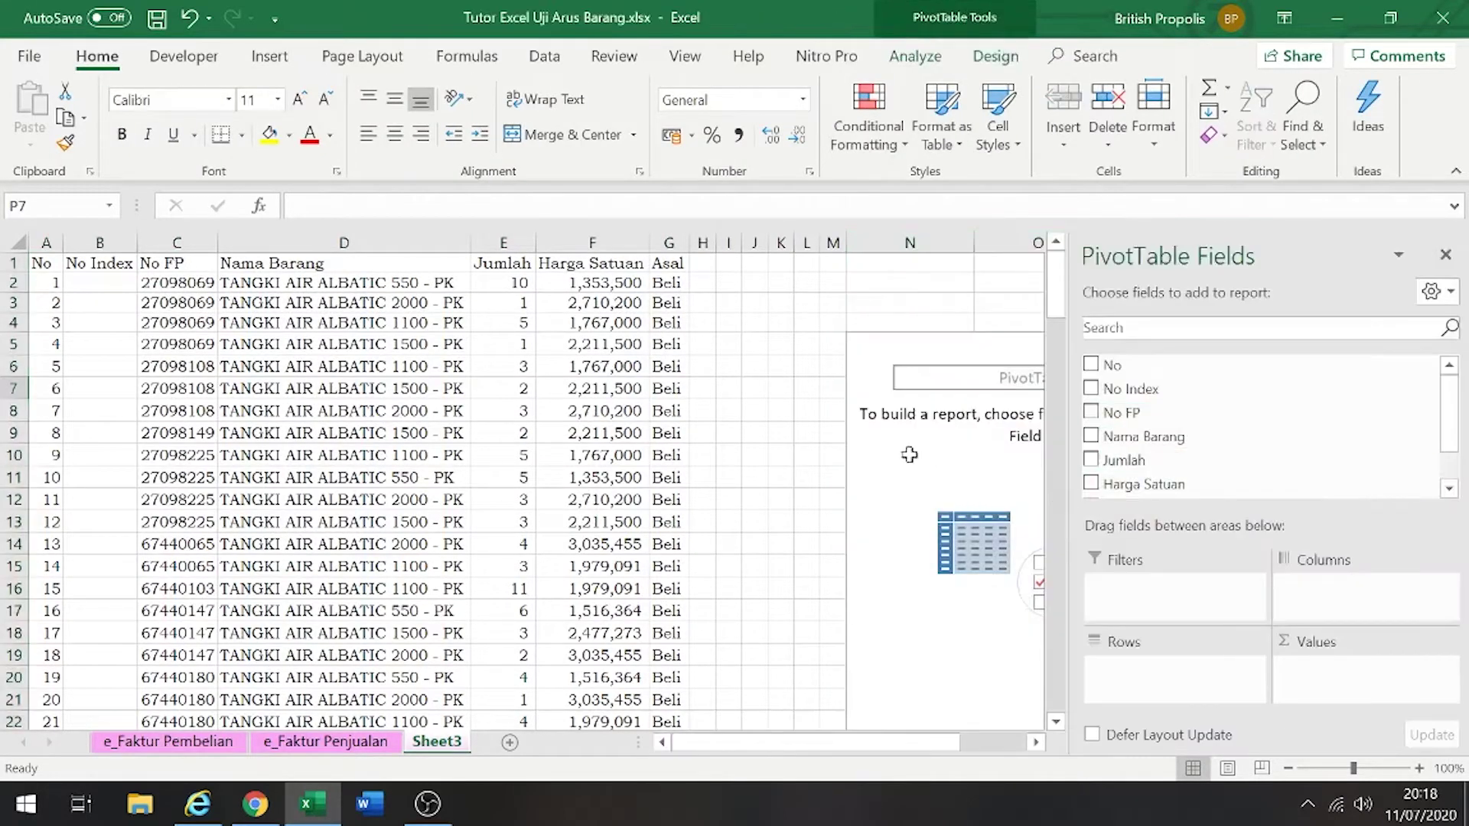
{"action": "left_click", "coordinate": [929, 453]}
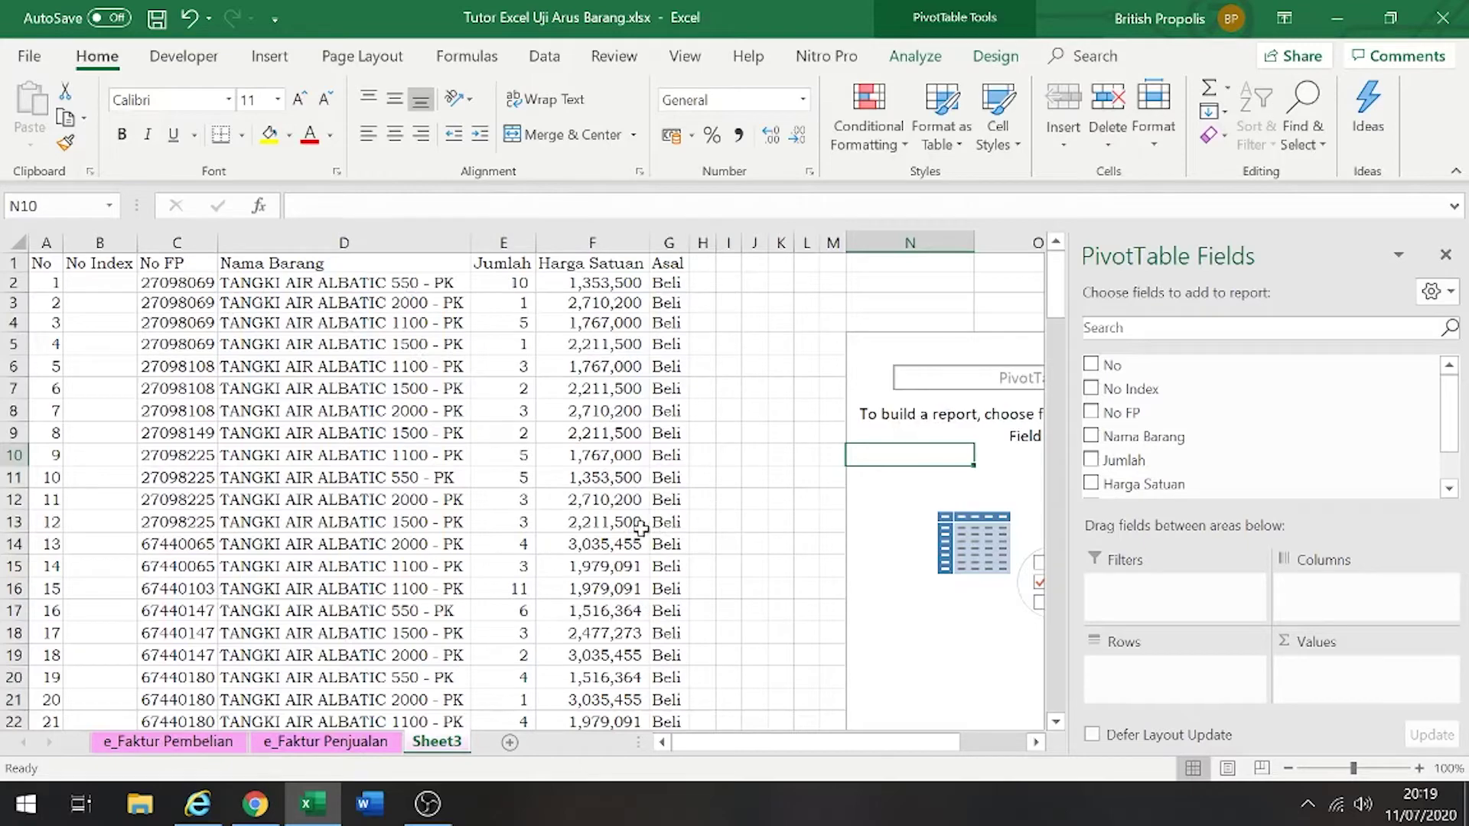
{"action": "mouse_move", "coordinate": [778, 750]}
{"action": "left_mouse_down"}
{"action": "mouse_move", "coordinate": [823, 751]}
{"action": "mouse_move", "coordinate": [758, 751]}
{"action": "left_mouse_up"}
{"action": "left_click_drag", "start_coordinate": [769, 755], "coordinate": [812, 754]}
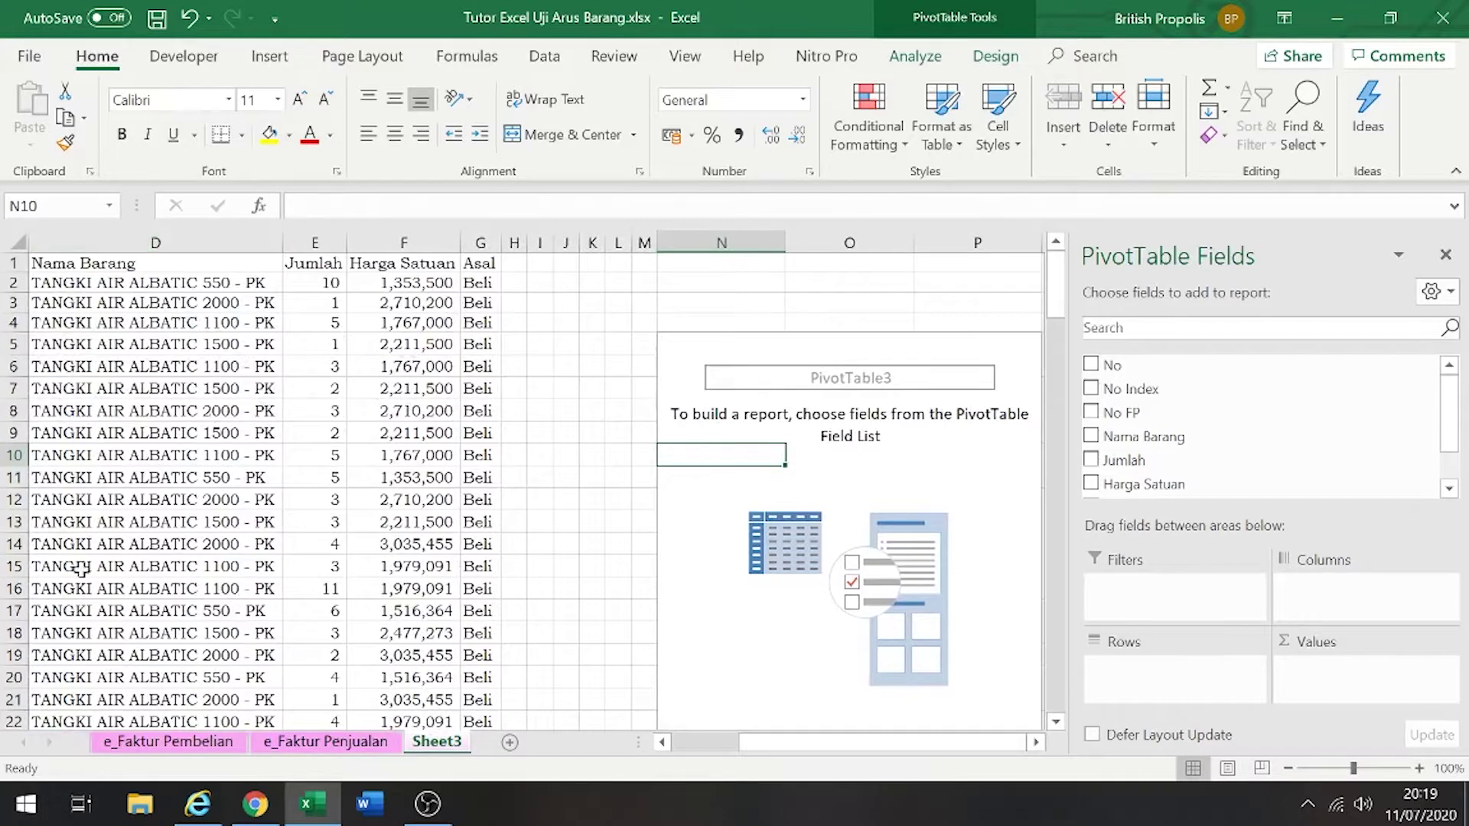
Try to delete the empty PivotTable from Sheet3 and close its field list
{"action": "left_click", "coordinate": [674, 348]}
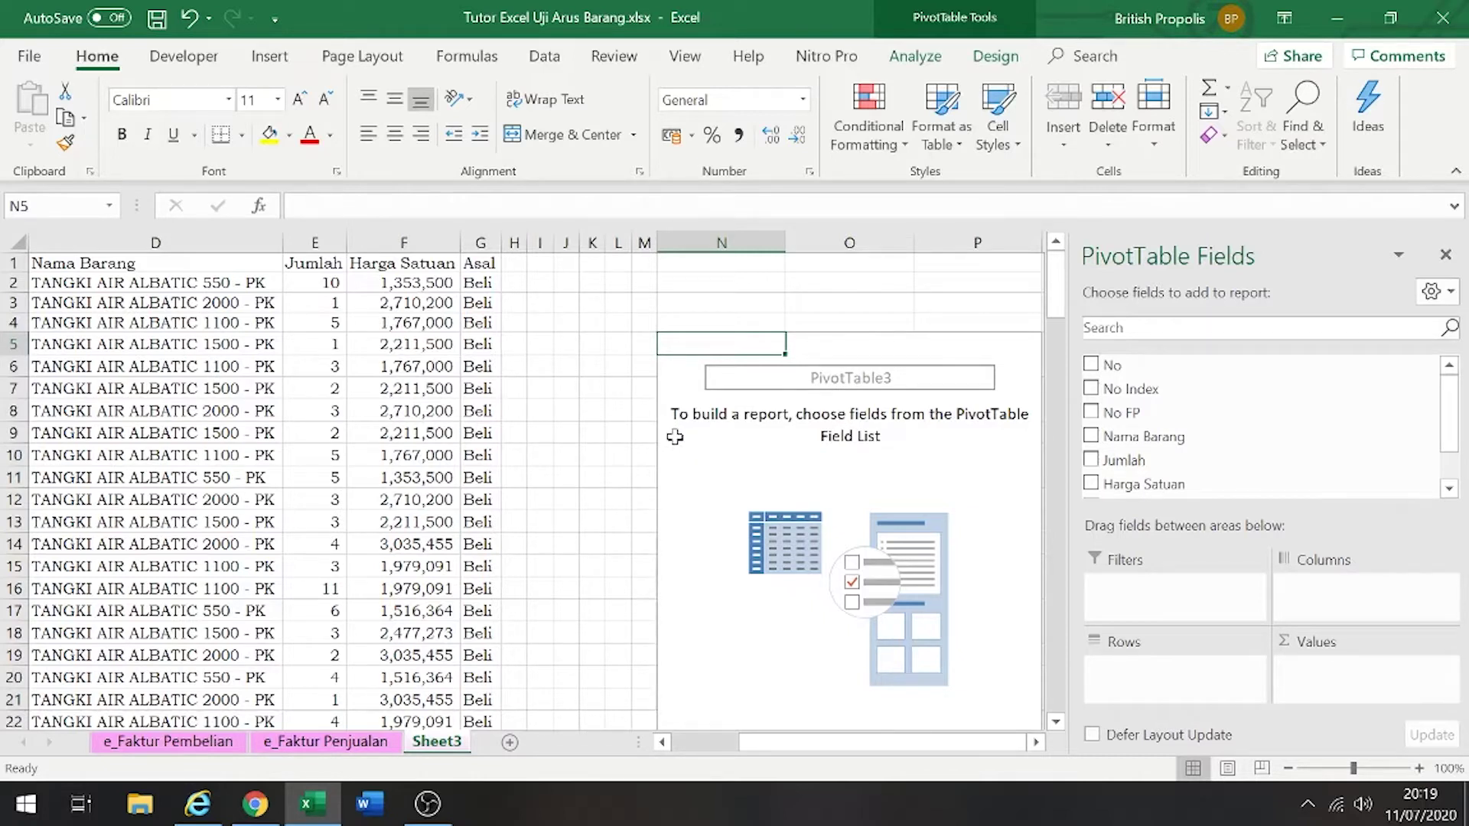
{"action": "left_click", "coordinate": [734, 474]}
{"action": "left_click", "coordinate": [701, 349]}
{"action": "right_click", "coordinate": [701, 348]}
{"action": "key", "text": "Delete"}
{"action": "left_click", "coordinate": [761, 463]}
{"action": "left_click", "coordinate": [1446, 256]}
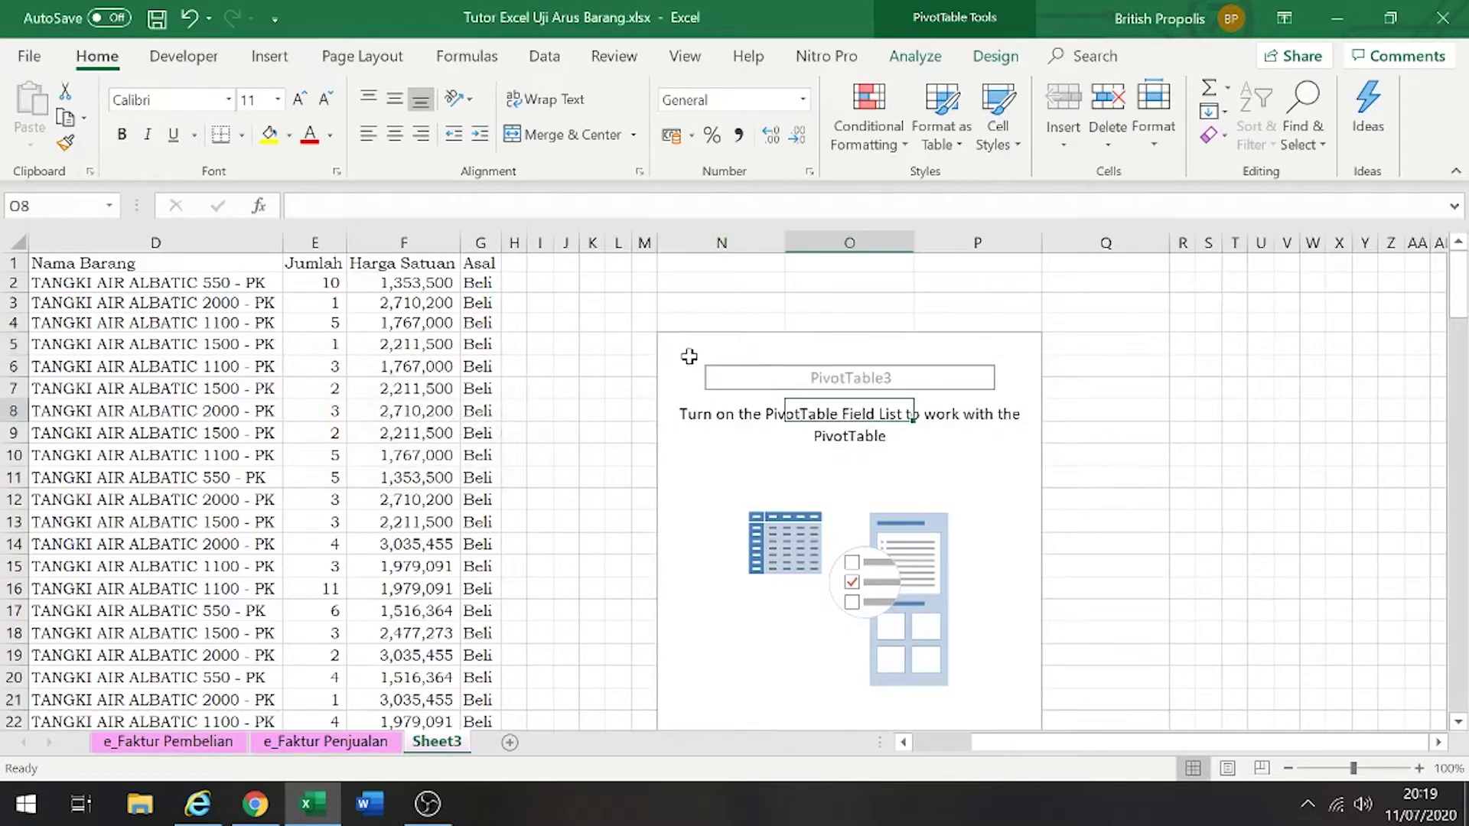
{"action": "left_click", "coordinate": [697, 366]}
{"action": "key", "text": "Delete"}
{"action": "left_click", "coordinate": [742, 464]}
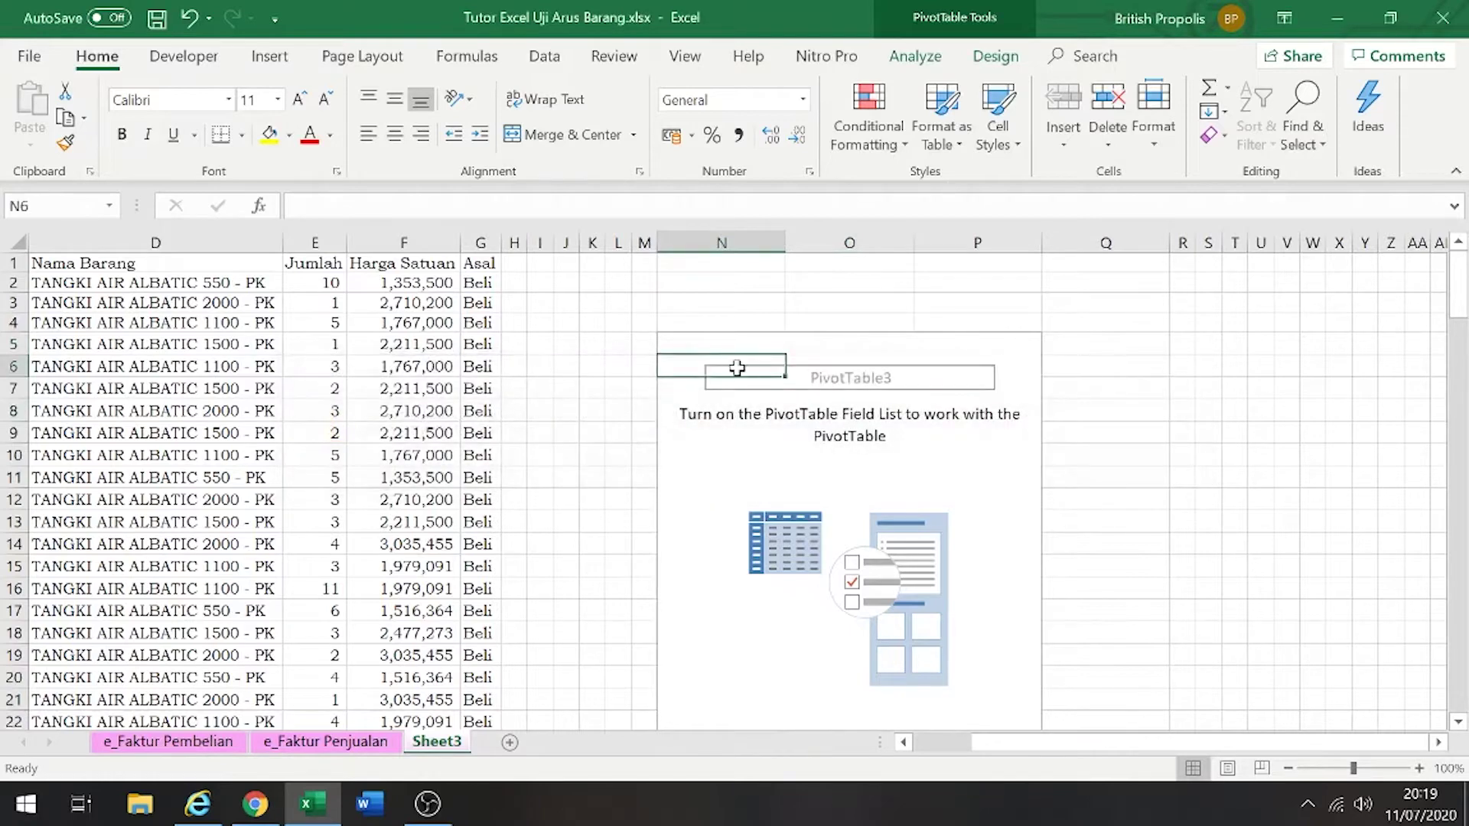
{"action": "left_click", "coordinate": [977, 15]}
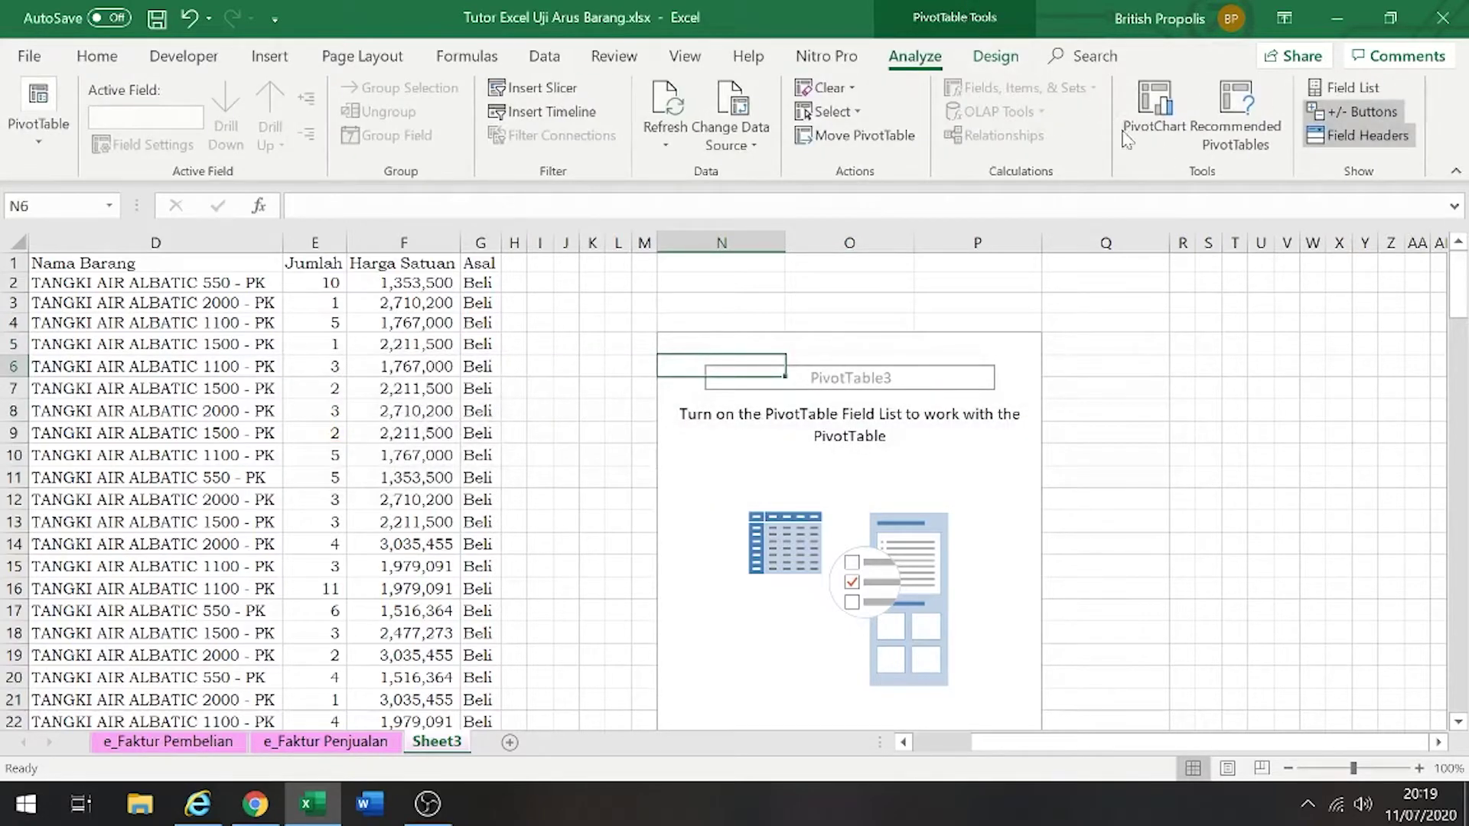
Delete columns N to Q together with the empty PivotTable they contain
{"action": "left_click", "coordinate": [726, 344]}
{"action": "left_click_drag", "start_coordinate": [727, 241], "coordinate": [1076, 240]}
{"action": "right_click", "coordinate": [1075, 240]}
{"action": "left_click", "coordinate": [1116, 429]}
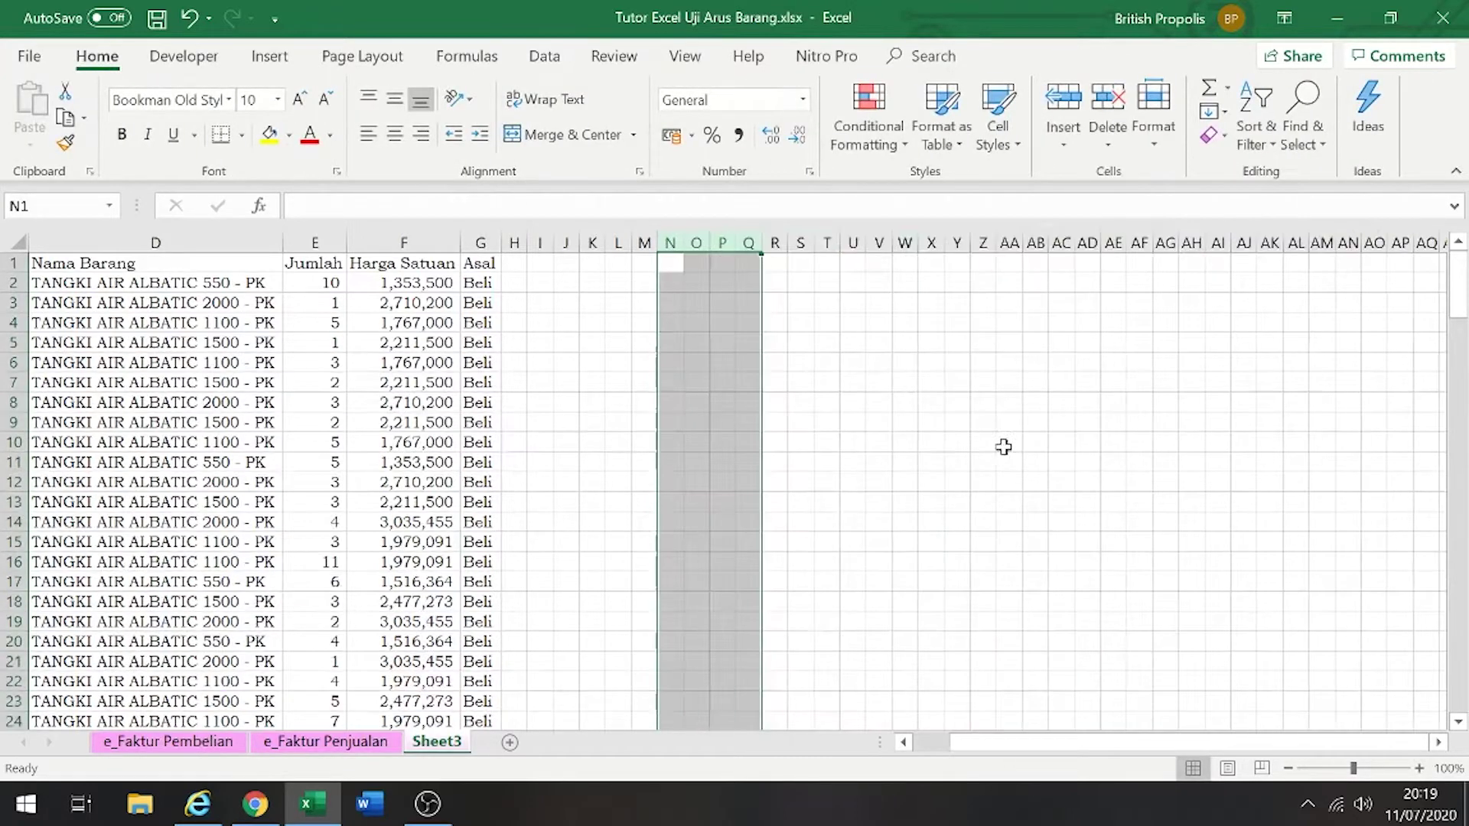
Create a PivotTable on a new worksheet from the full Sheet3 data range A1:G157, headings included
{"action": "left_click", "coordinate": [773, 443]}
{"action": "left_click", "coordinate": [618, 402]}
{"action": "left_click", "coordinate": [511, 699]}
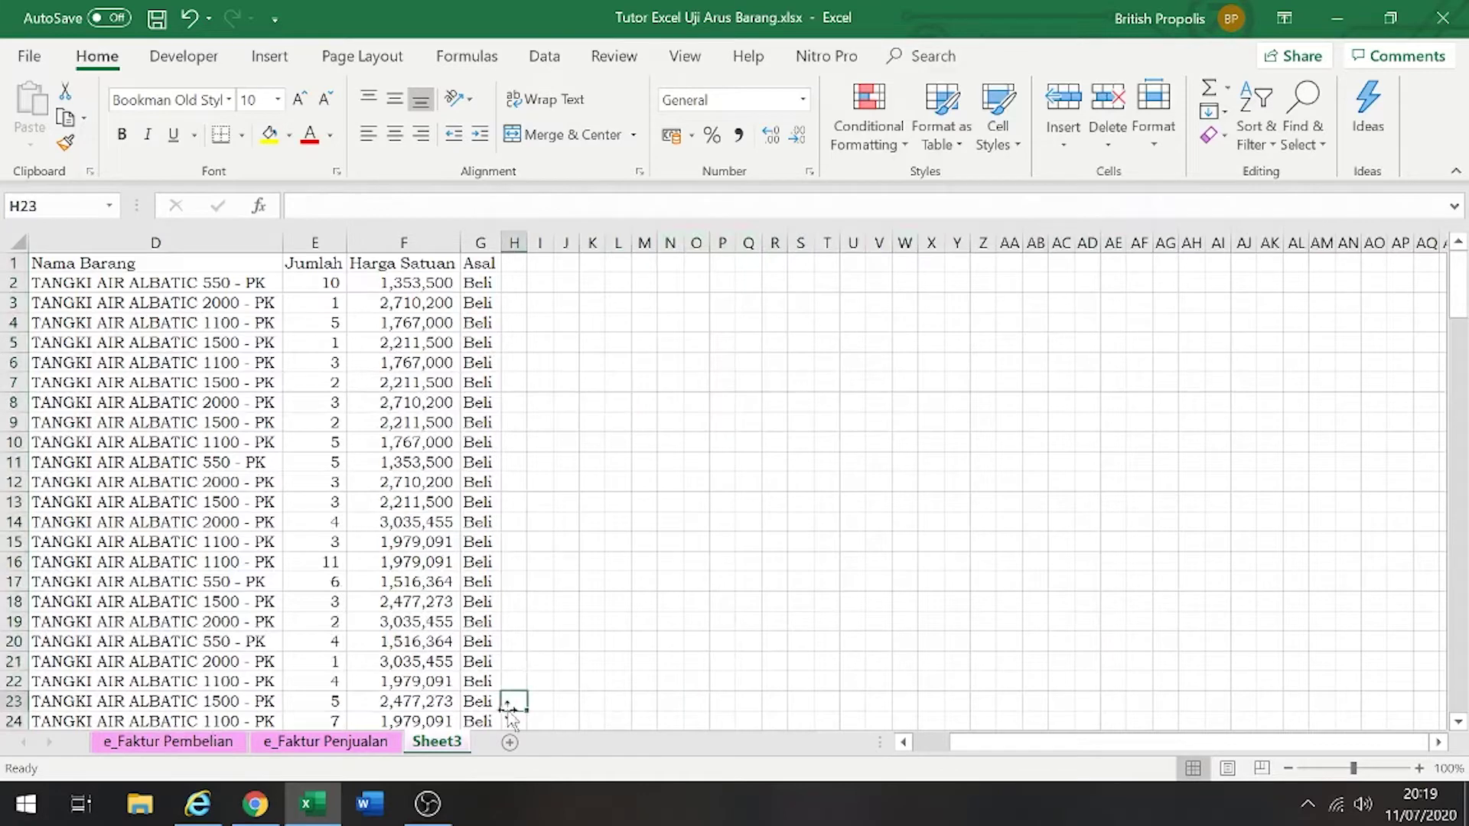
{"action": "left_click", "coordinate": [320, 392]}
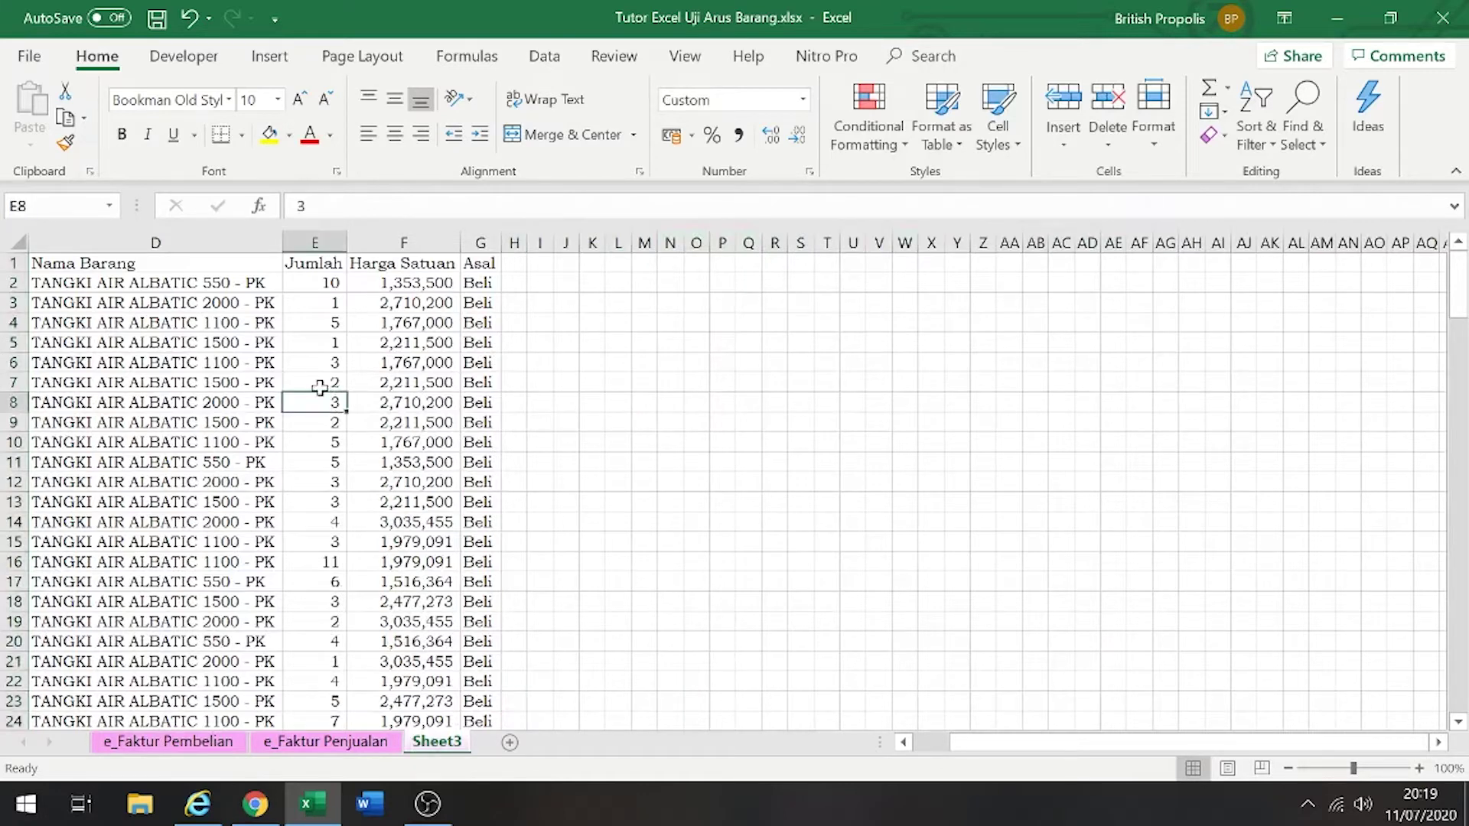
{"action": "left_click", "coordinate": [262, 289]}
{"action": "key", "text": "ctrl+Up"}
{"action": "key", "text": "ctrl+Left"}
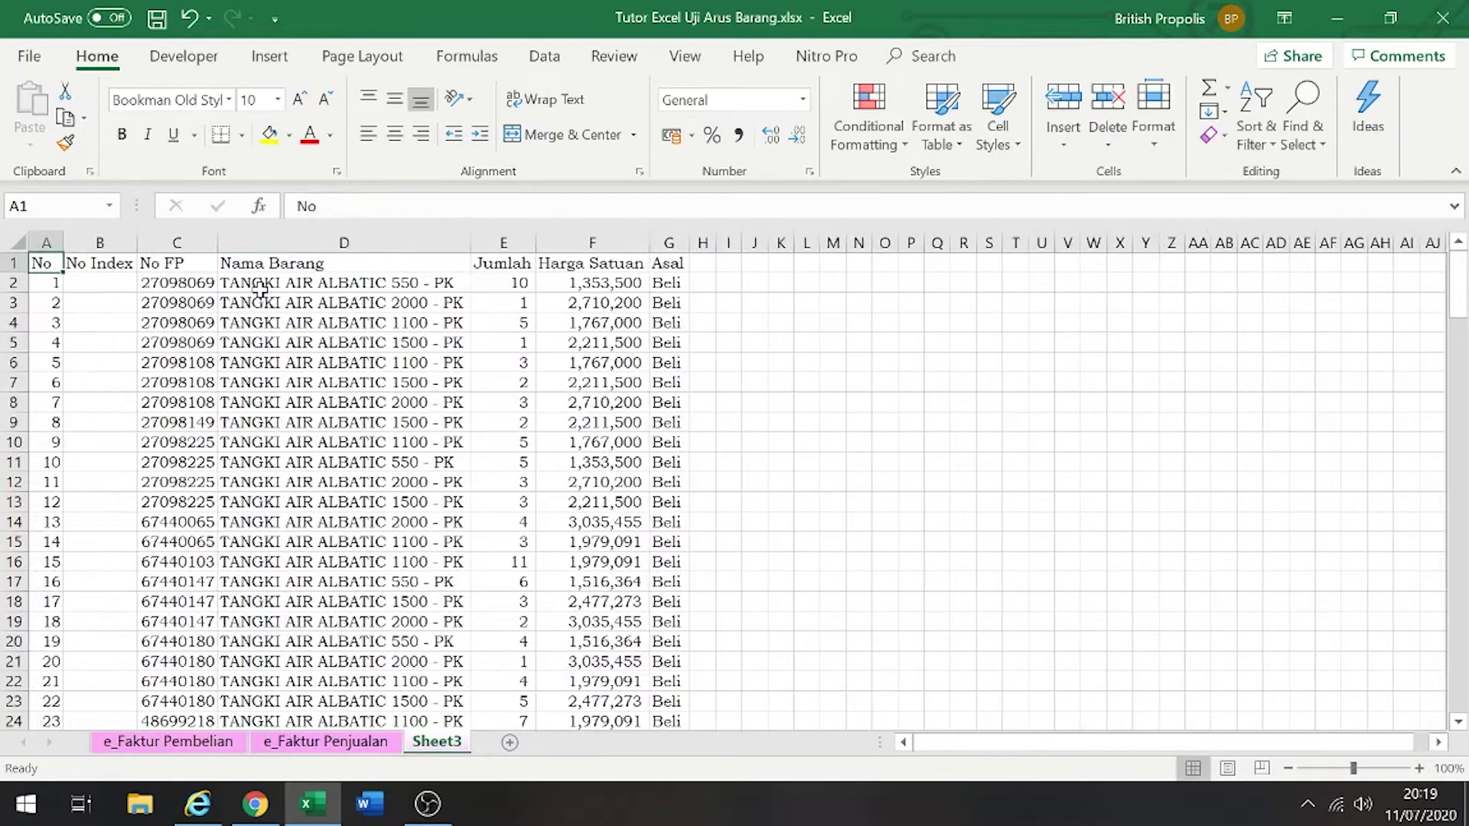
{"action": "key", "text": "ctrl+shift+Right"}
{"action": "key", "text": "ctrl+shift+Down"}
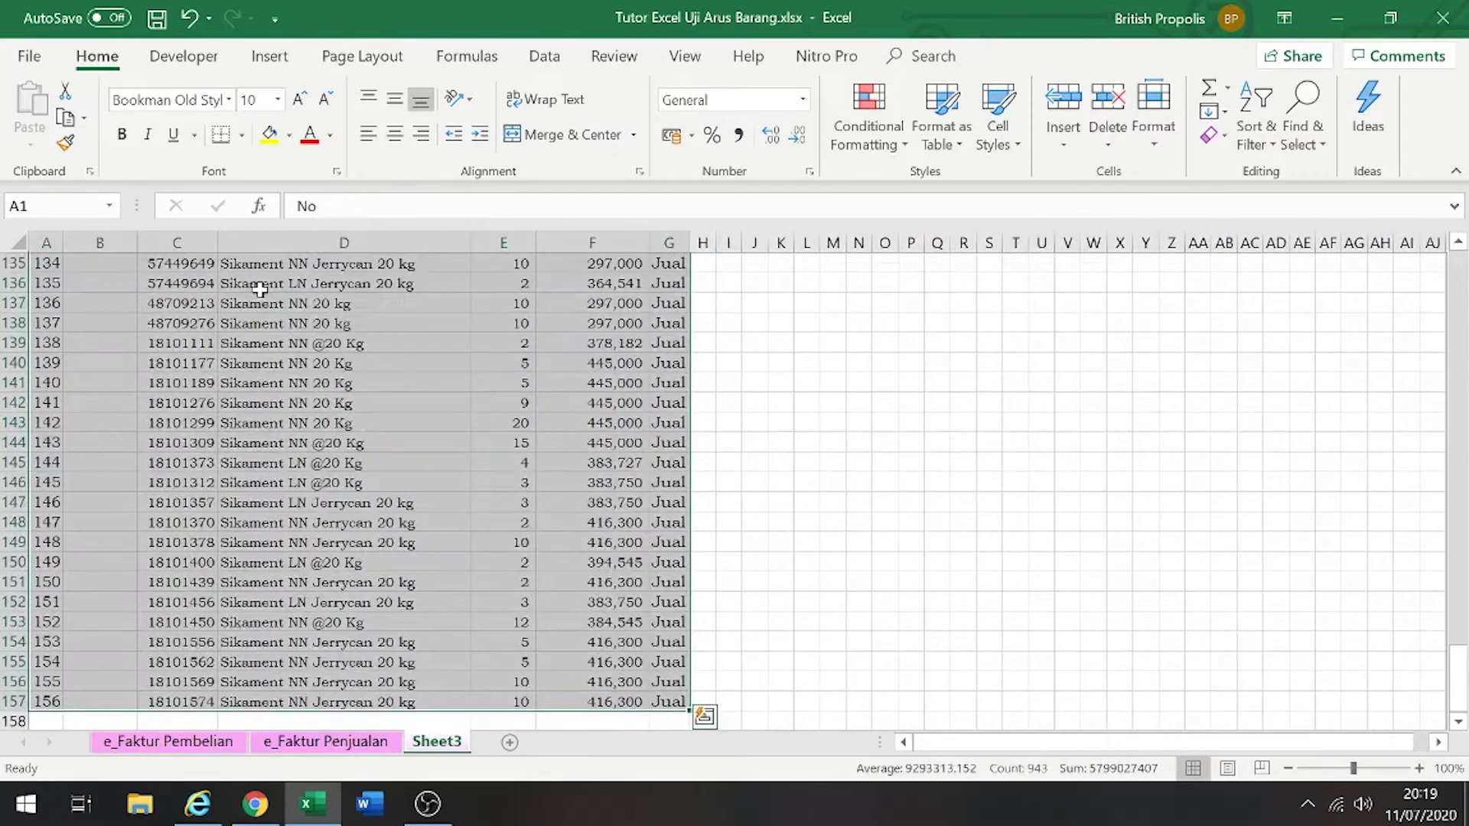
{"action": "left_click", "coordinate": [266, 69]}
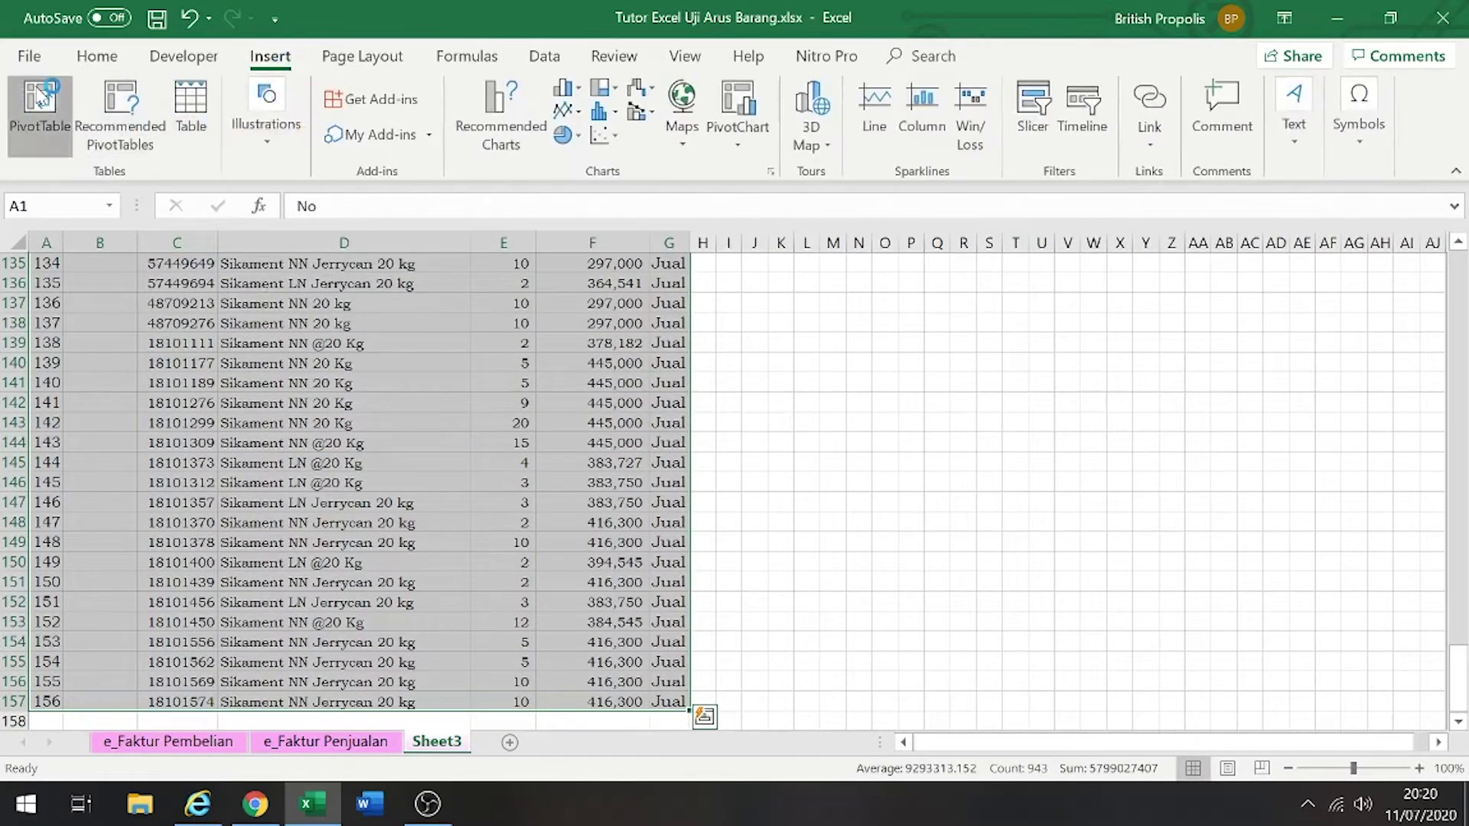
{"action": "left_click", "coordinate": [42, 95]}
{"action": "left_click", "coordinate": [383, 667]}
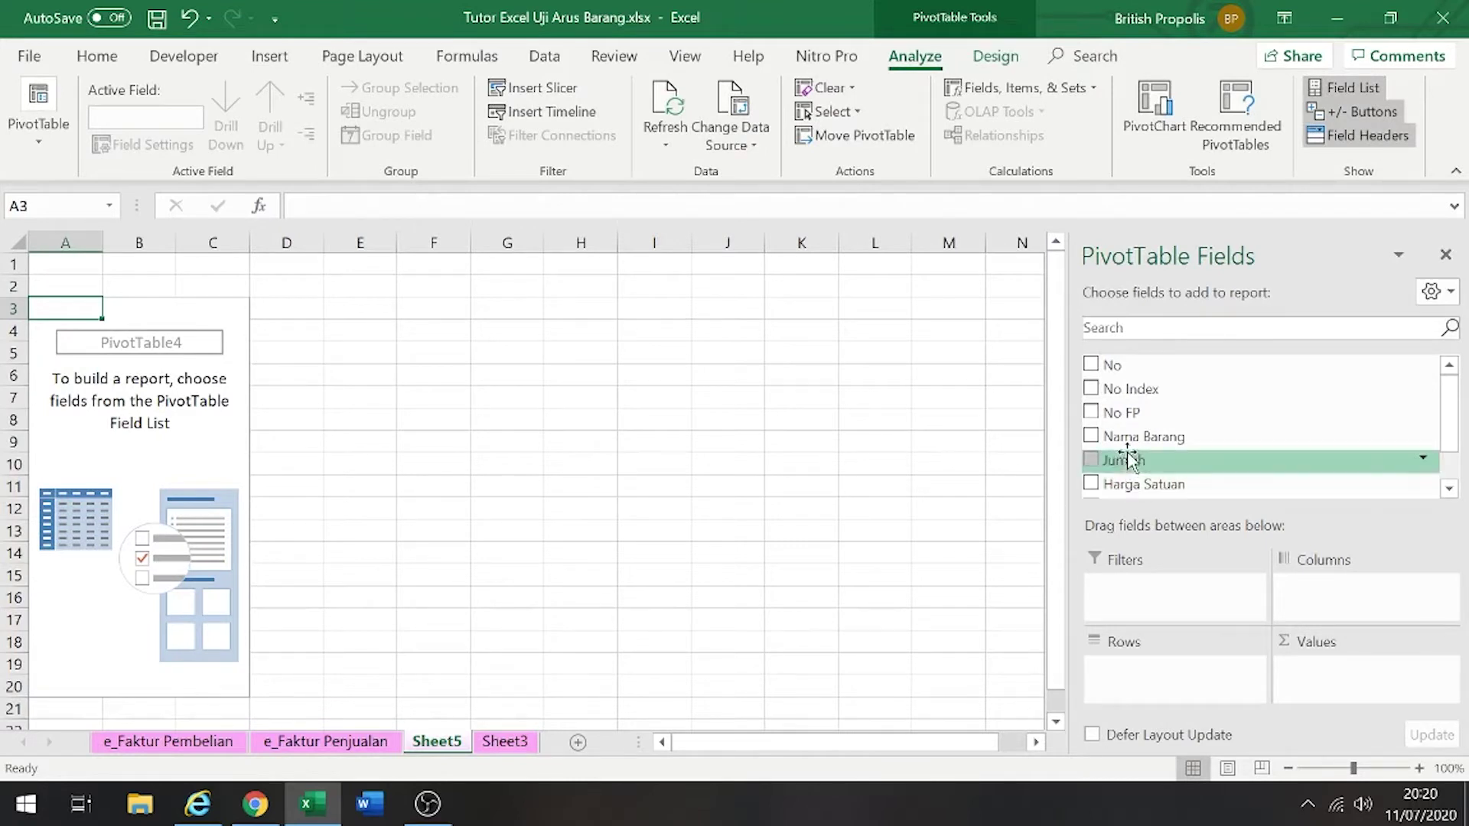
Add Nama Barang to the PivotTable's rows and Jumlah to its values as a sum
{"action": "left_click_drag", "start_coordinate": [1132, 444], "coordinate": [1144, 673]}
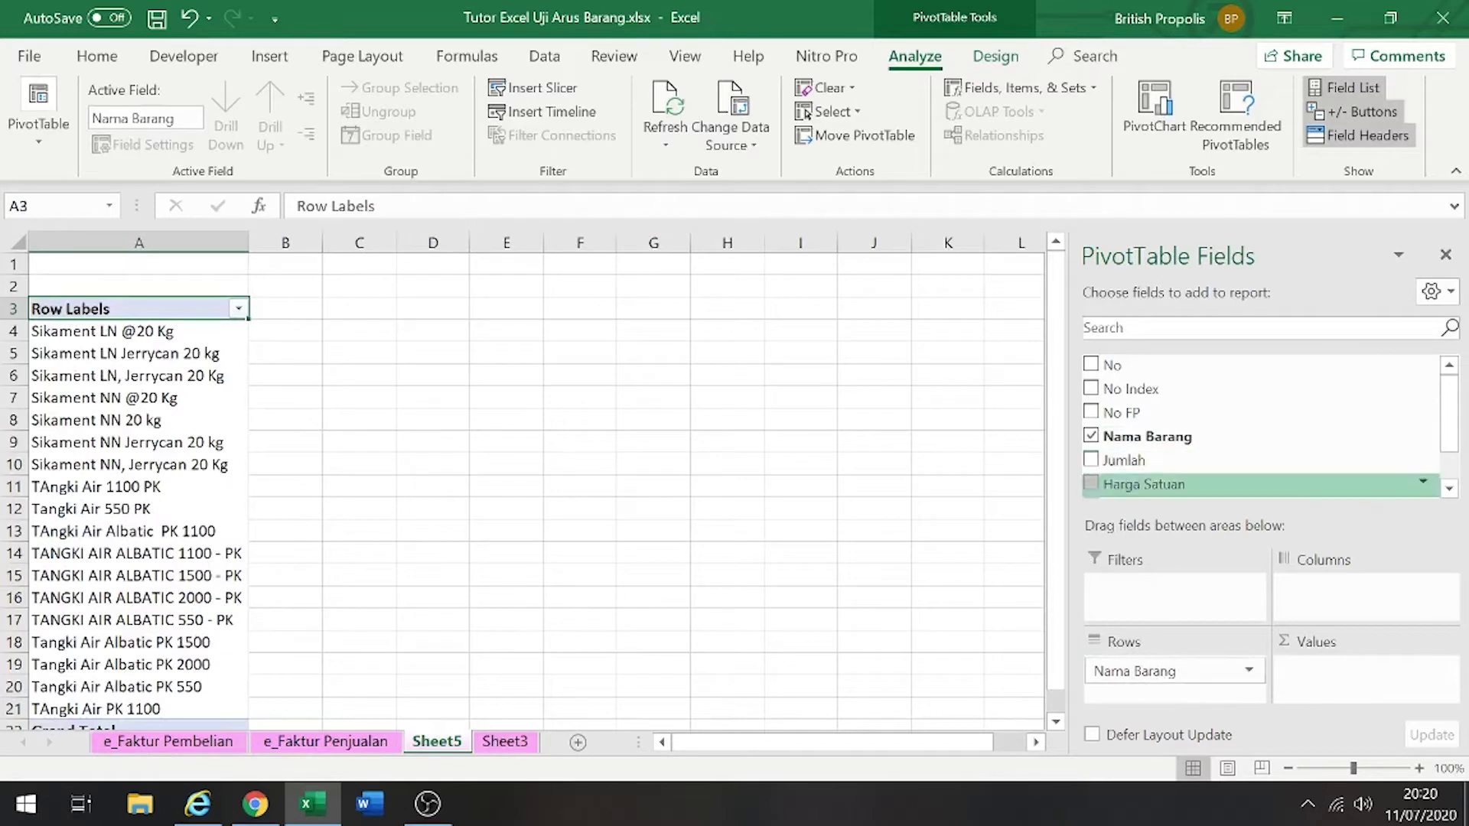
{"action": "scroll", "coordinate": [1155, 474], "scroll_direction": "down", "scroll_amount": 1}
{"action": "left_click_drag", "start_coordinate": [1147, 428], "coordinate": [1350, 683]}
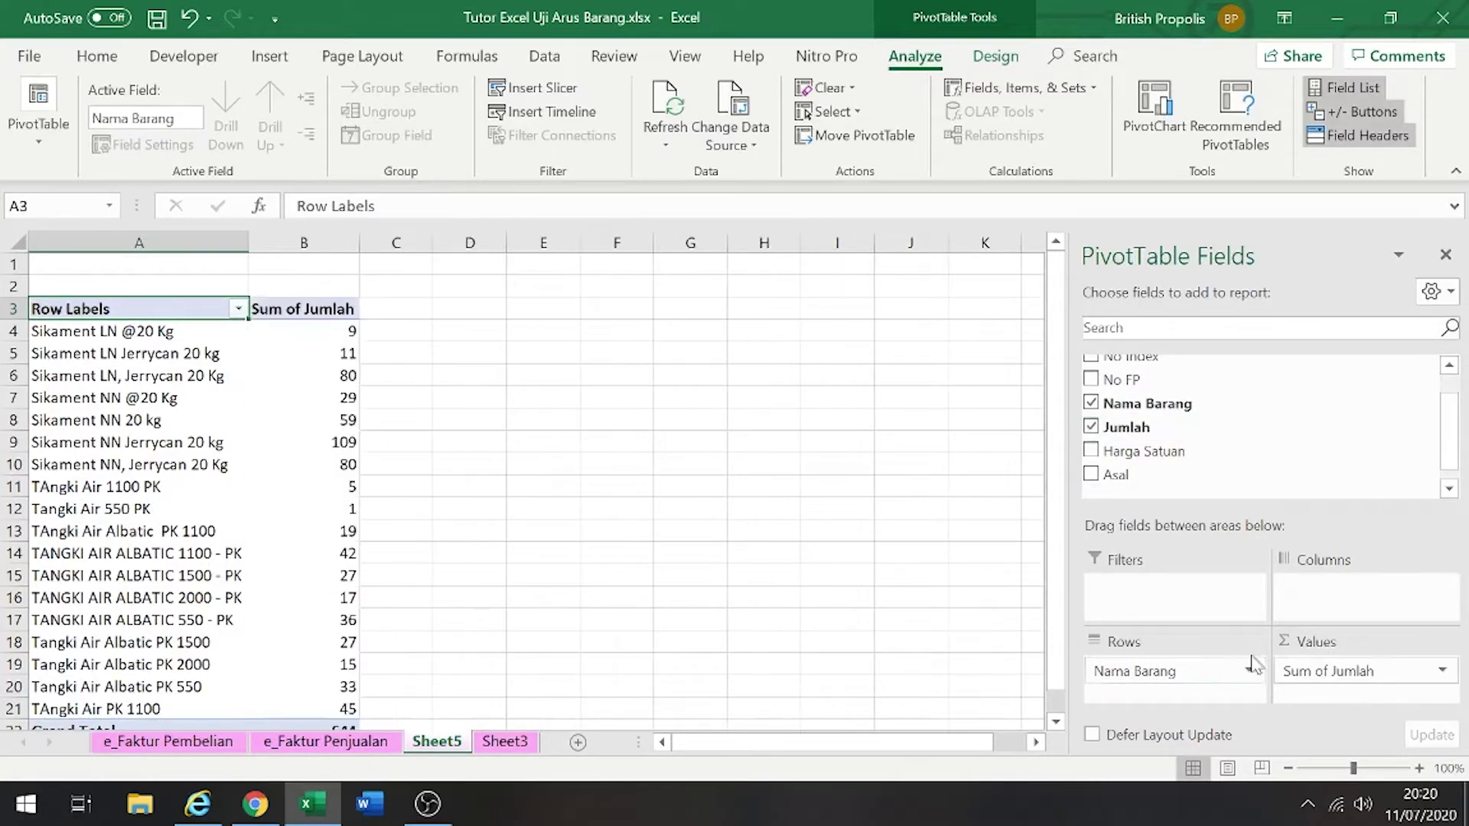
Format the Sum of Jumlah values as Number with a 1000 separator and 0 decimal places
{"action": "left_click", "coordinate": [1317, 673]}
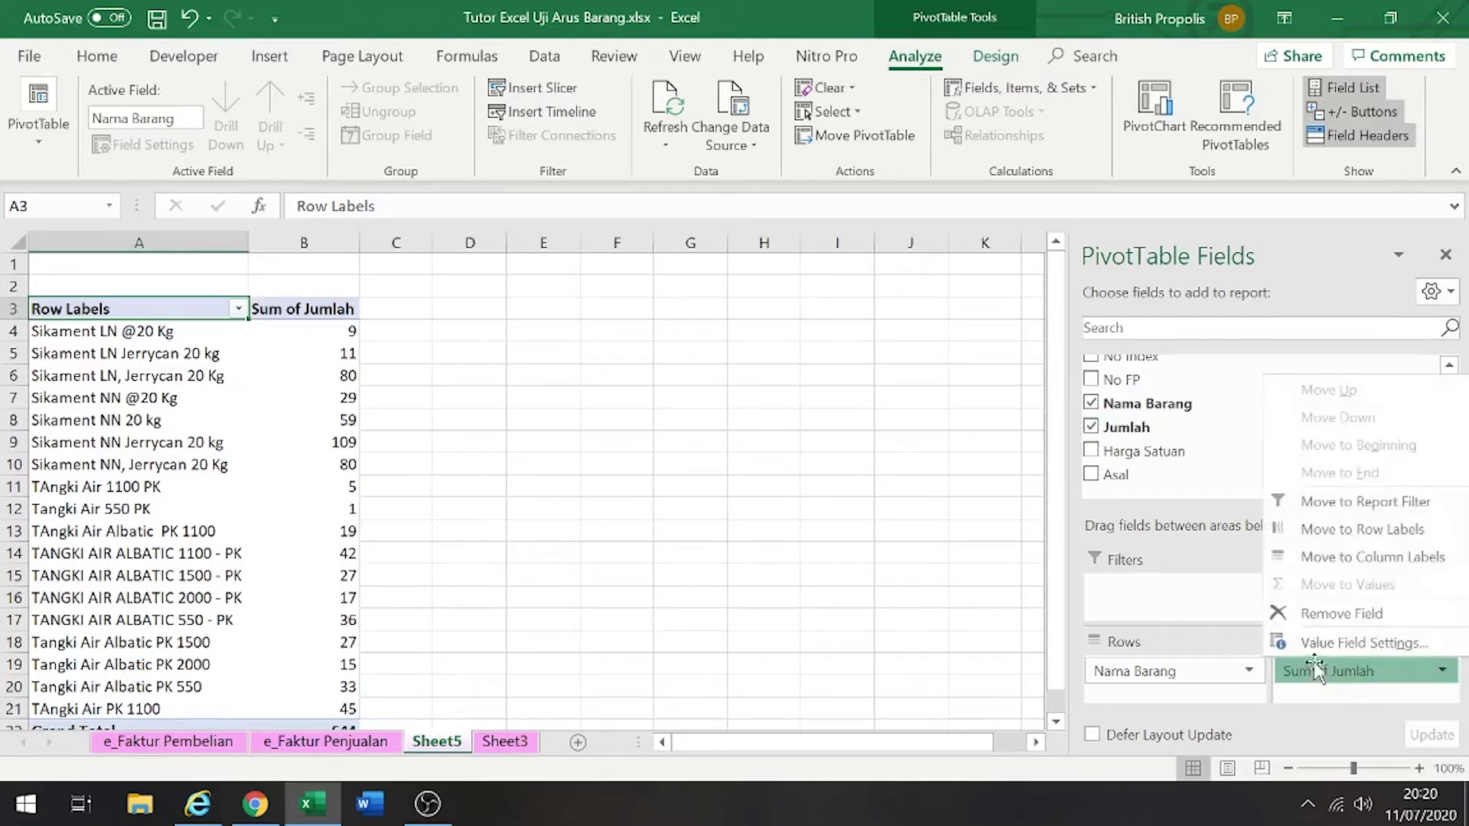
{"action": "left_click", "coordinate": [1335, 641]}
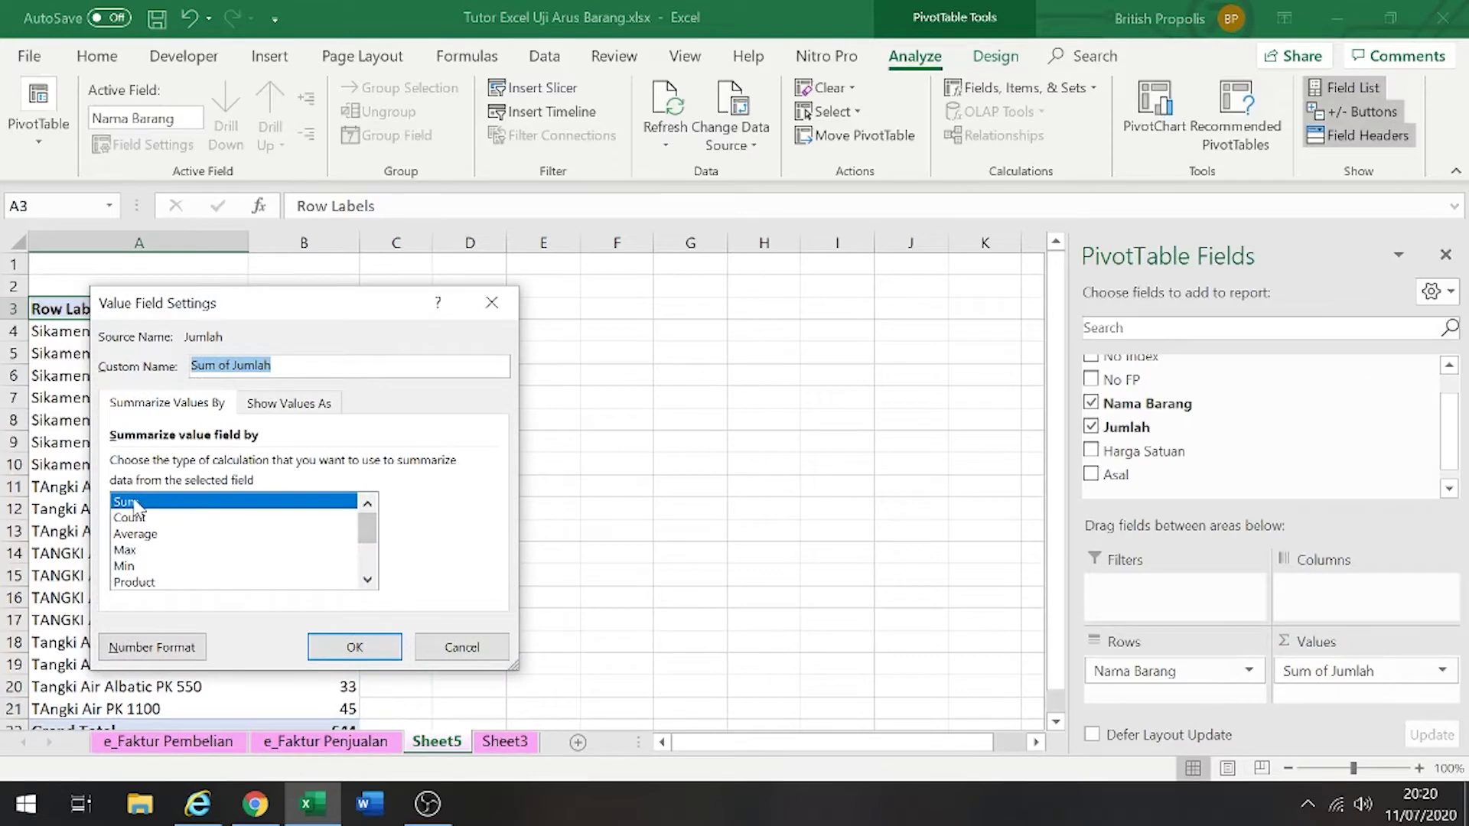
{"action": "left_click", "coordinate": [152, 647]}
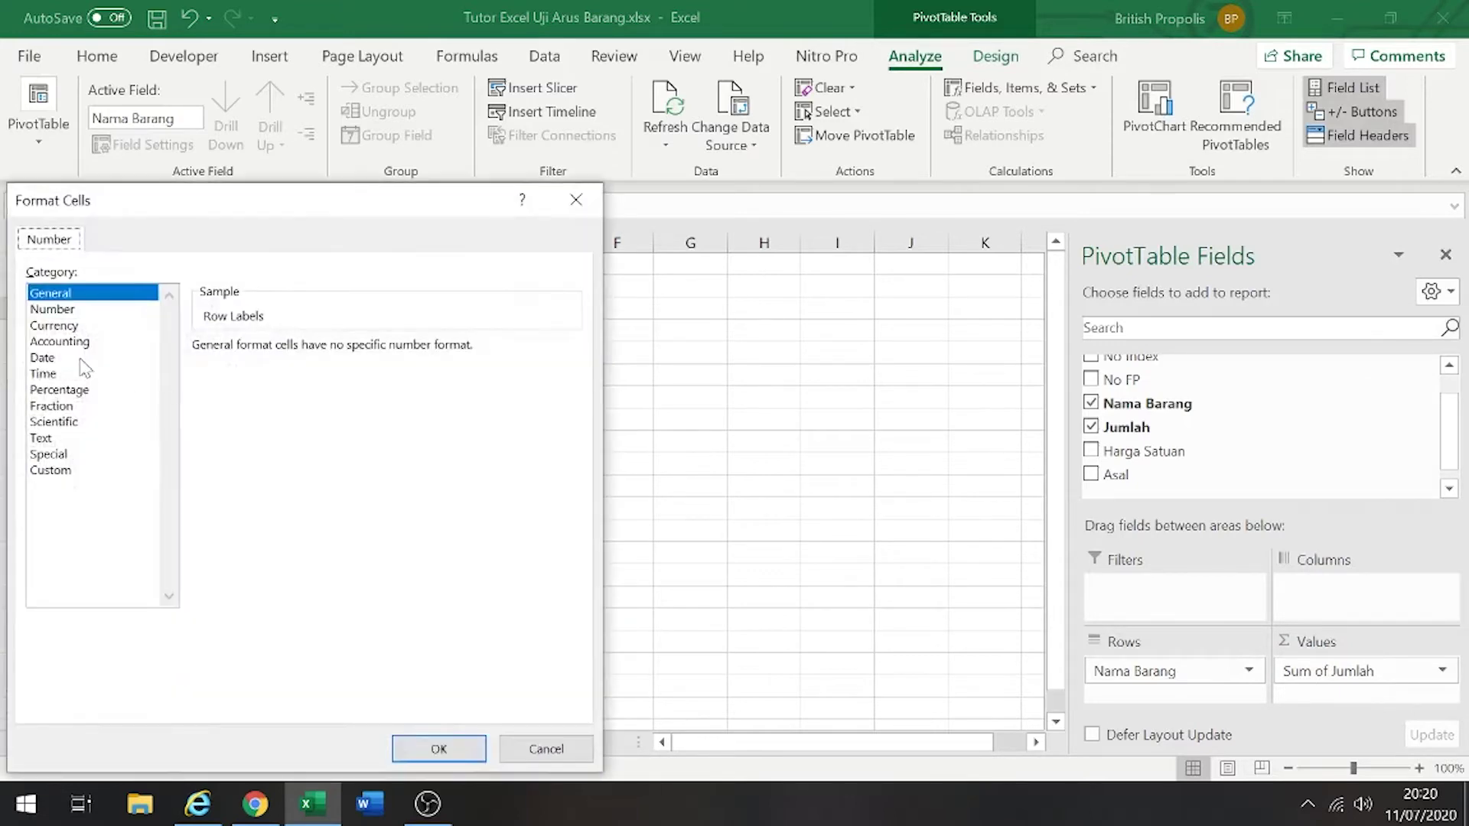
{"action": "left_click", "coordinate": [53, 309]}
{"action": "left_click", "coordinate": [199, 377]}
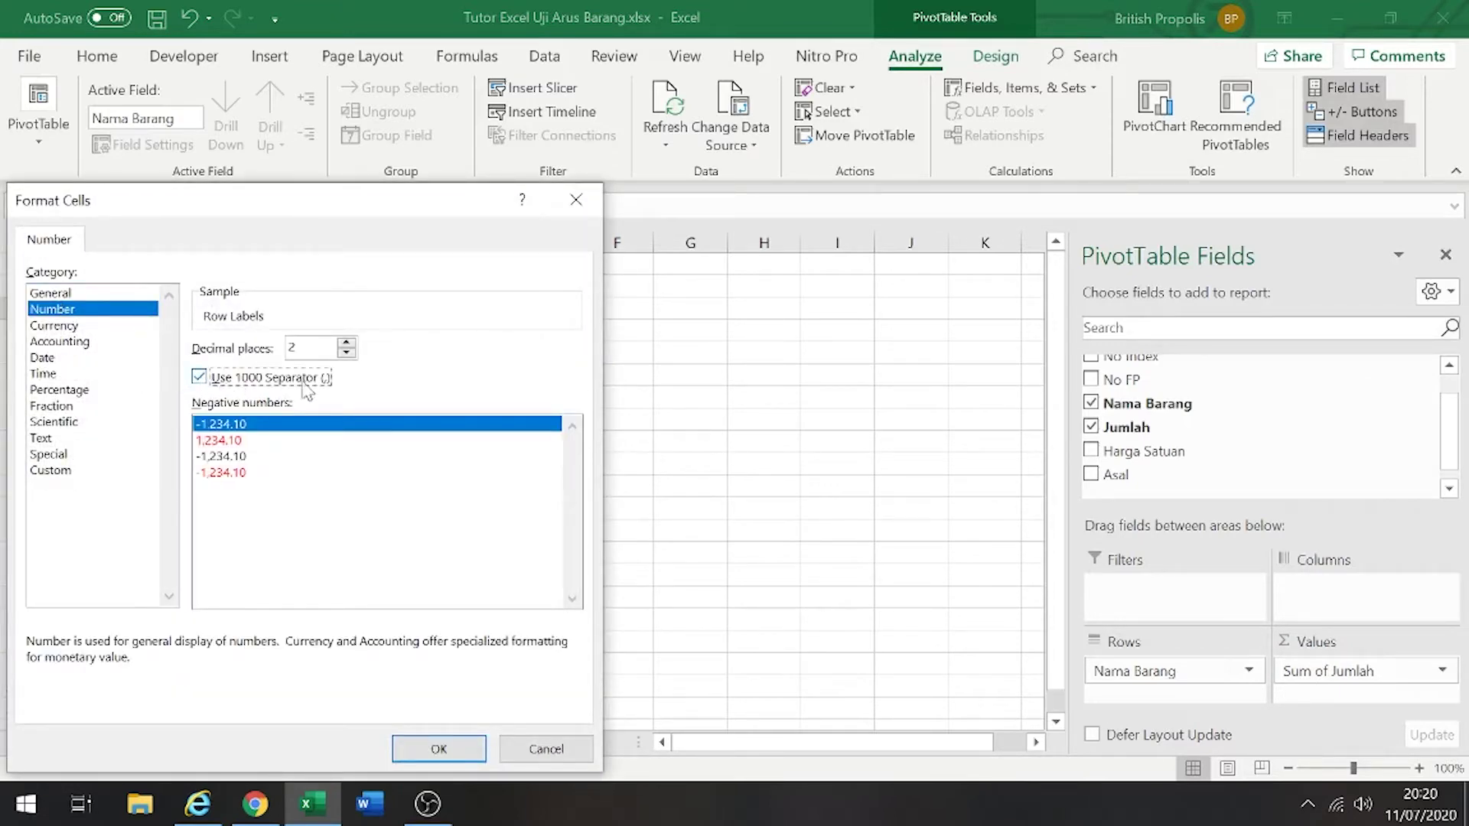
{"action": "double_click", "coordinate": [347, 353]}
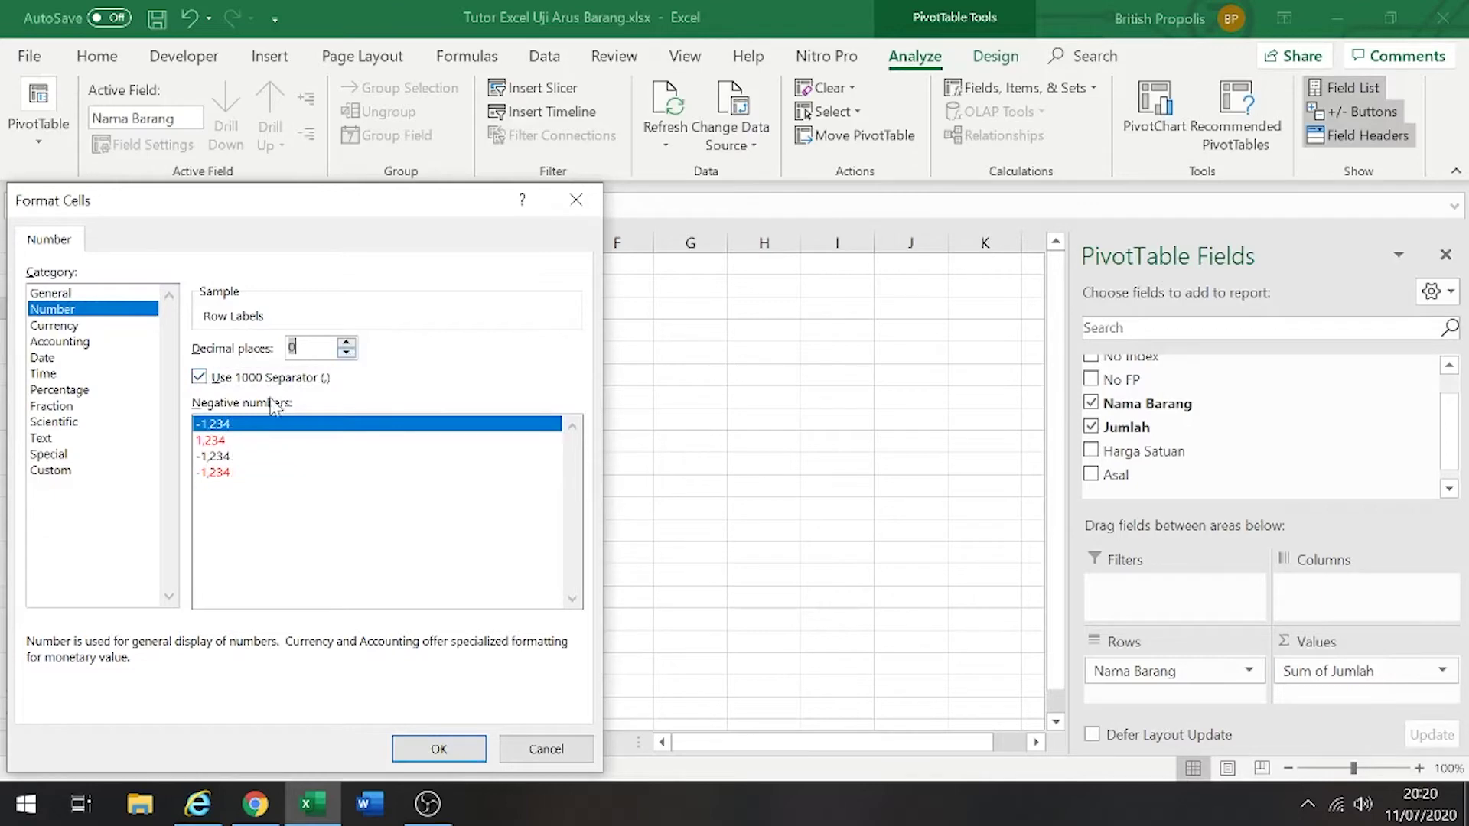
{"action": "left_click", "coordinate": [430, 749]}
{"action": "left_click", "coordinate": [383, 648]}
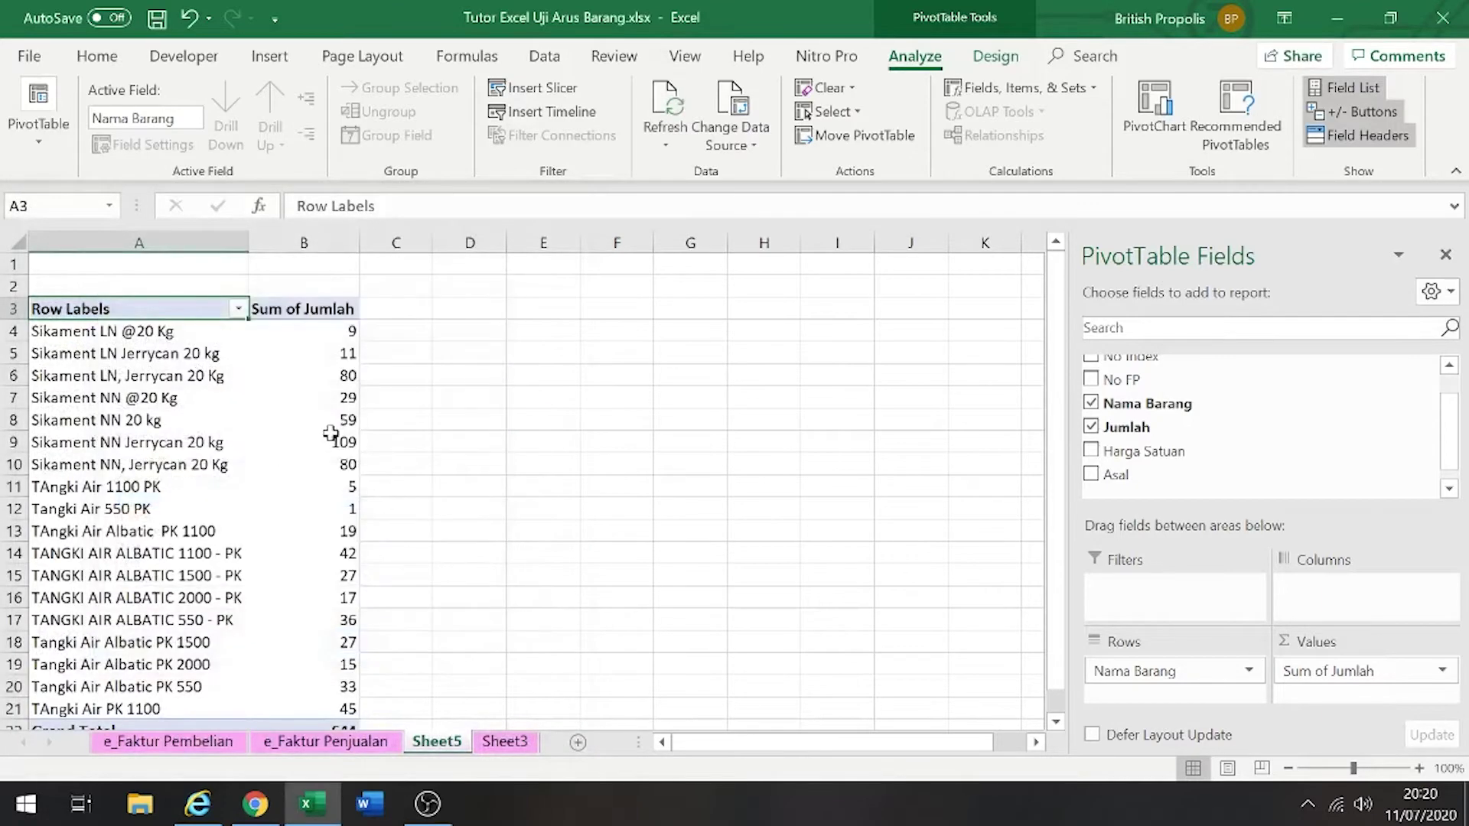
Add the Asal field to the PivotTable's columns to separate purchased and sold quantities
{"action": "scroll", "coordinate": [334, 460], "scroll_direction": "down", "scroll_amount": 6}
{"action": "scroll", "coordinate": [334, 460], "scroll_direction": "up", "scroll_amount": 6}
{"action": "scroll", "coordinate": [520, 524], "scroll_direction": "down", "scroll_amount": 1}
{"action": "scroll", "coordinate": [693, 533], "scroll_direction": "up", "scroll_amount": 1}
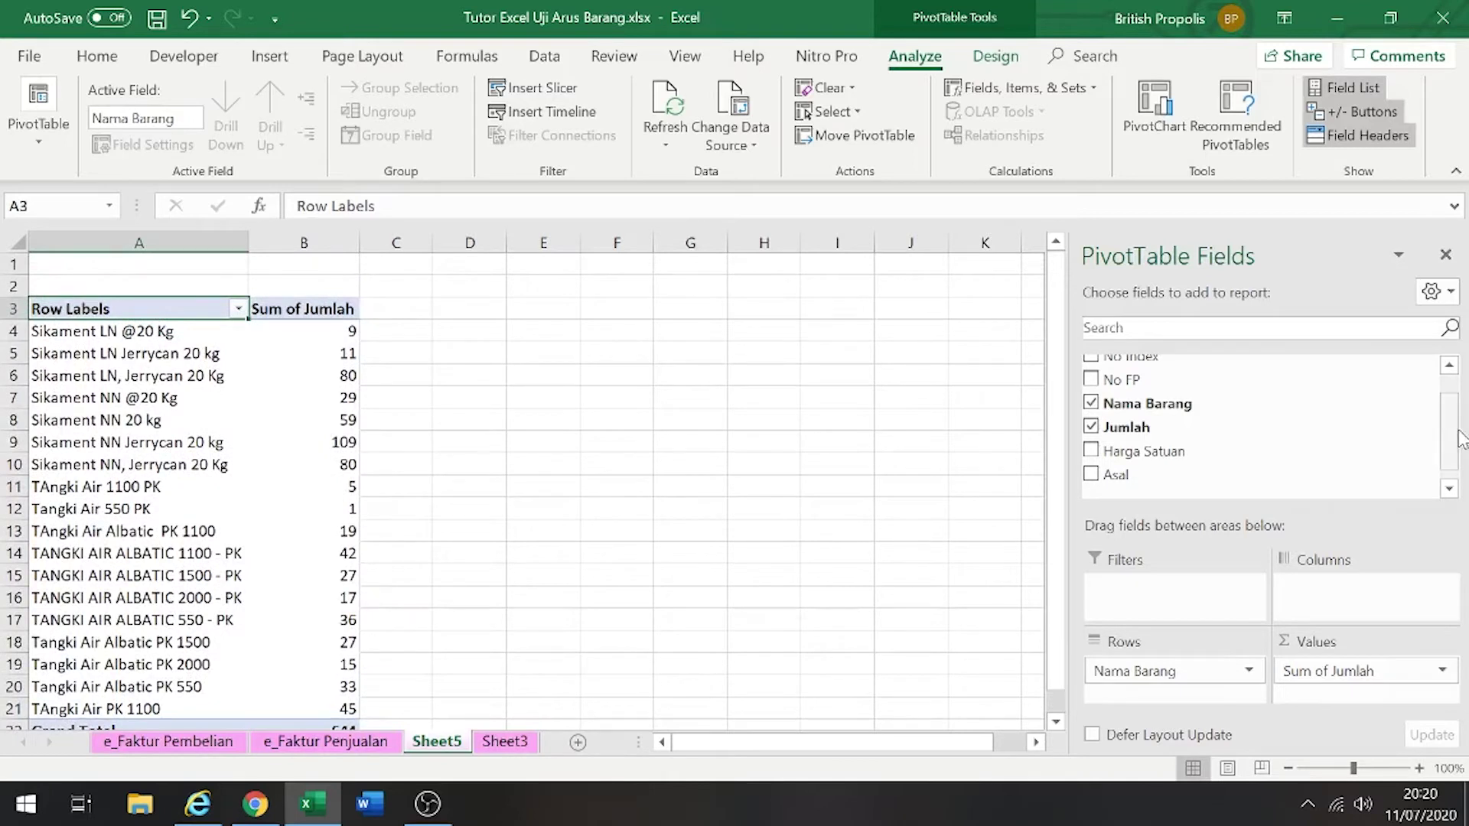
{"action": "mouse_move", "coordinate": [1448, 436]}
{"action": "left_mouse_down"}
{"action": "mouse_move", "coordinate": [1449, 422]}
{"action": "mouse_move", "coordinate": [1448, 457]}
{"action": "left_mouse_up"}
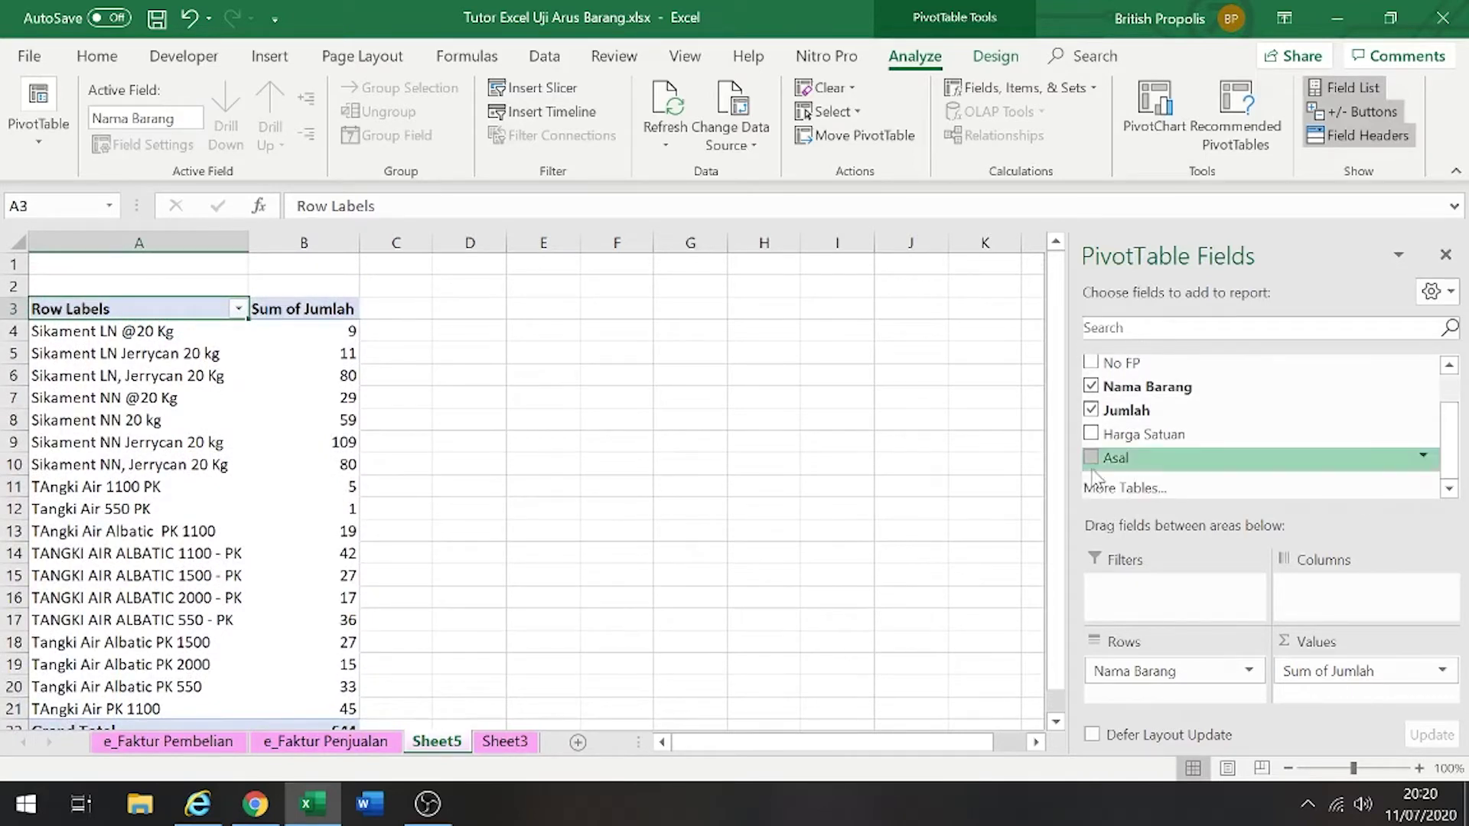
{"action": "left_click_drag", "start_coordinate": [1105, 458], "coordinate": [1358, 606]}
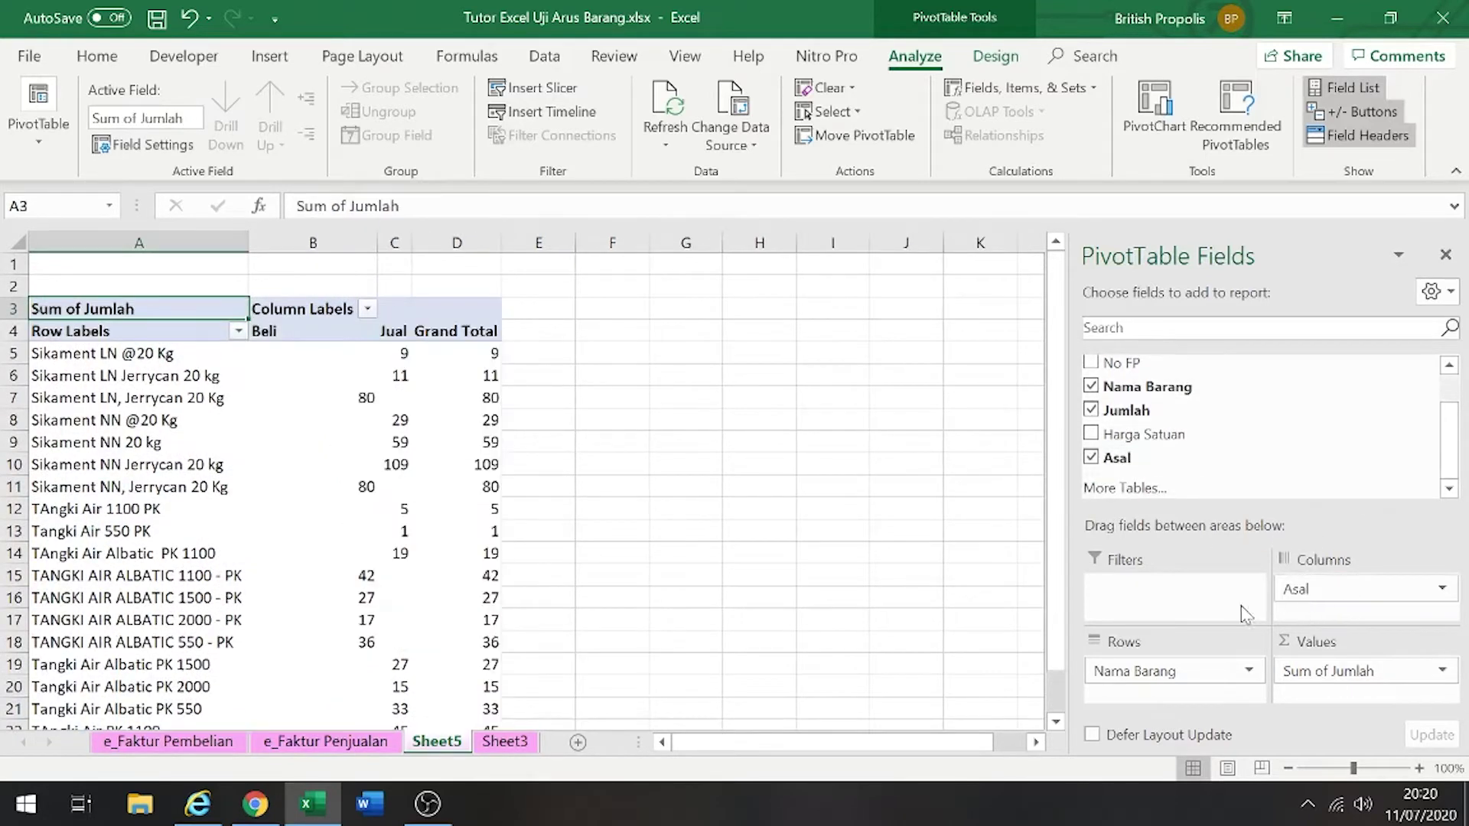
Compare the Beli and Jual quantities and the differing spellings of the Sikament item names in the PivotTable
{"action": "left_click", "coordinate": [367, 483]}
{"action": "scroll", "coordinate": [343, 553], "scroll_direction": "down", "scroll_amount": 2}
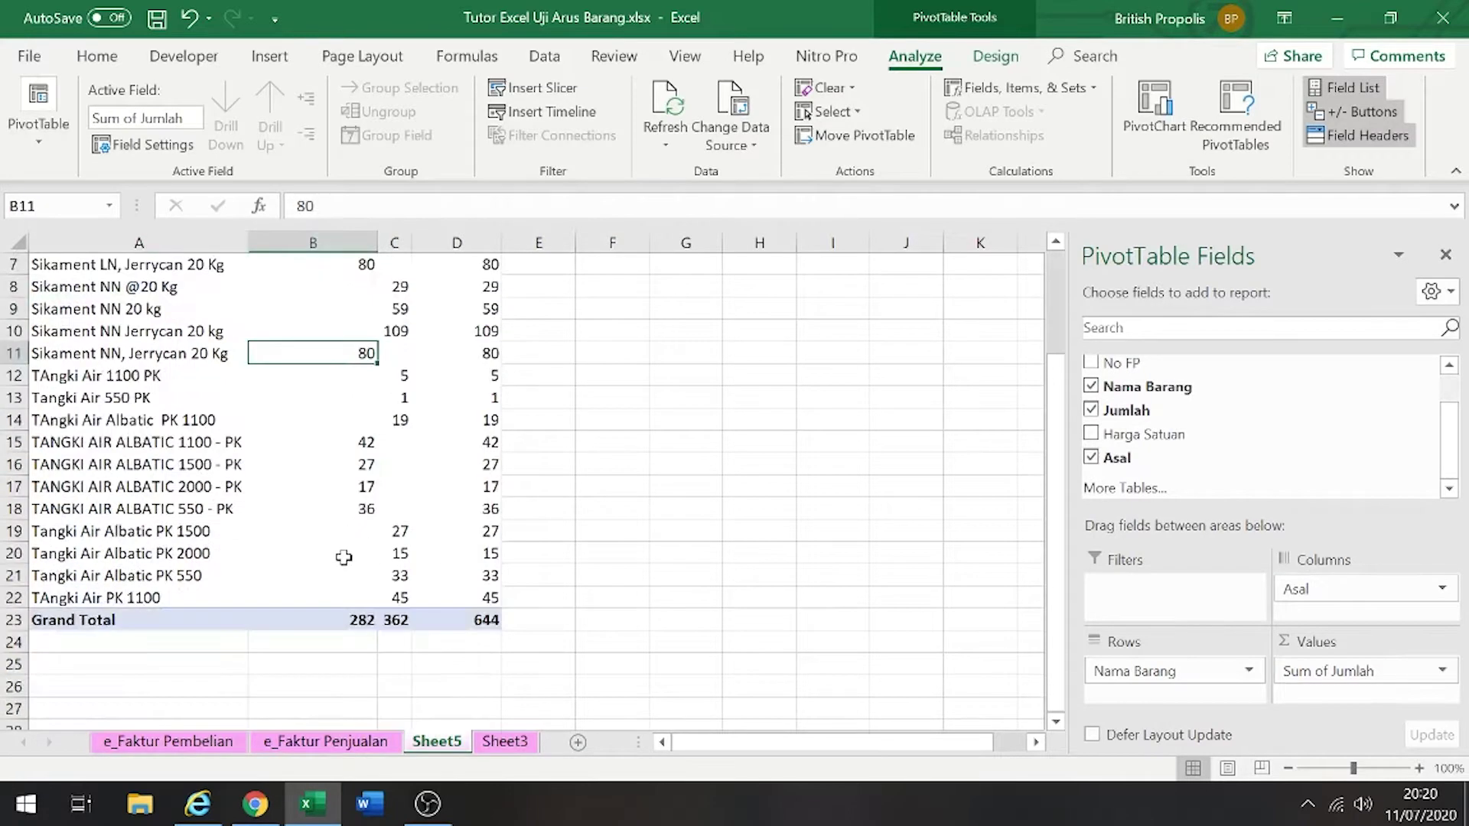
{"action": "scroll", "coordinate": [341, 554], "scroll_direction": "up", "scroll_amount": 2}
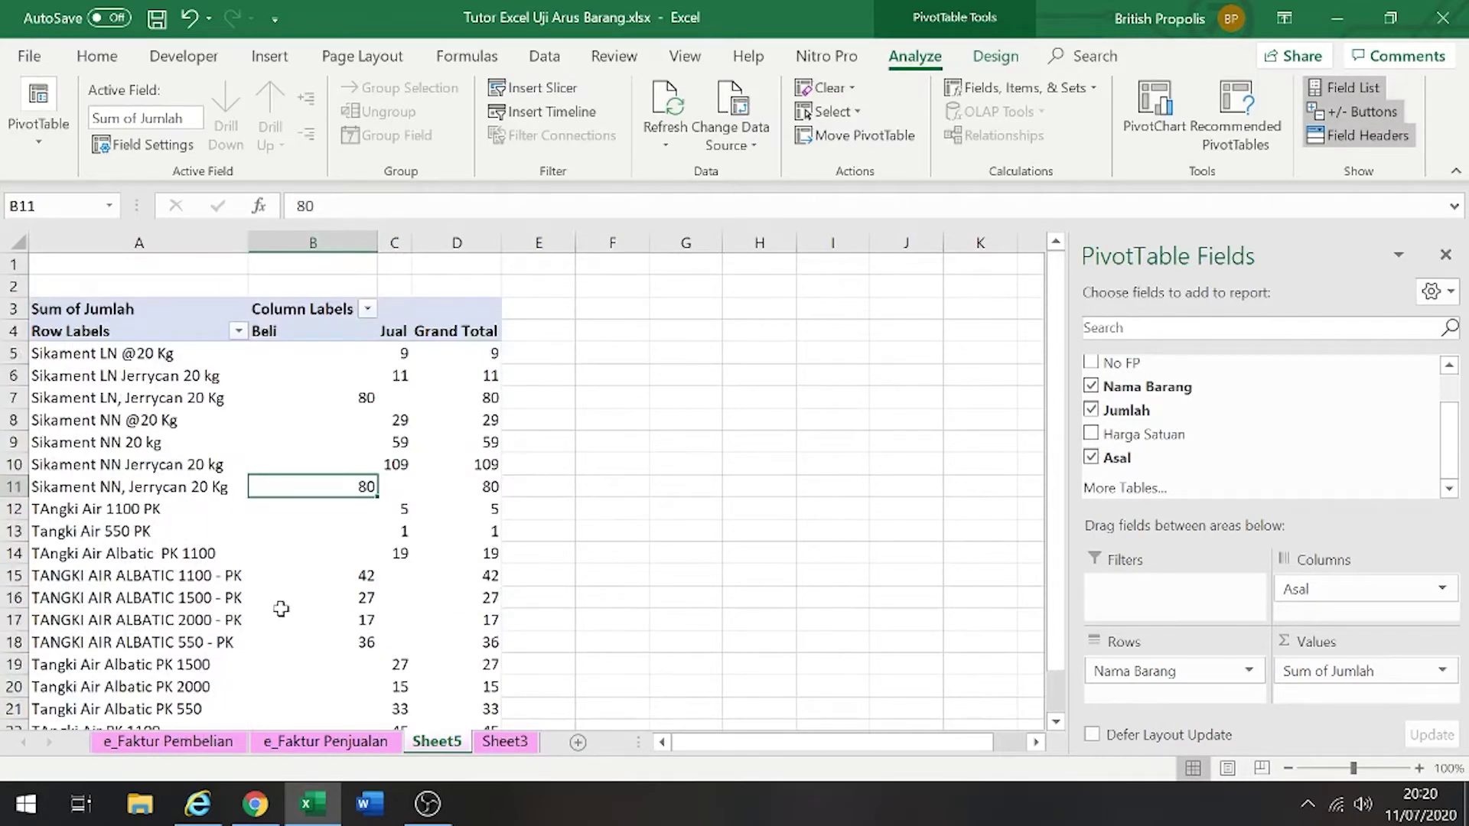
{"action": "scroll", "coordinate": [281, 608], "scroll_direction": "down", "scroll_amount": 1}
{"action": "scroll", "coordinate": [279, 604], "scroll_direction": "up", "scroll_amount": 1}
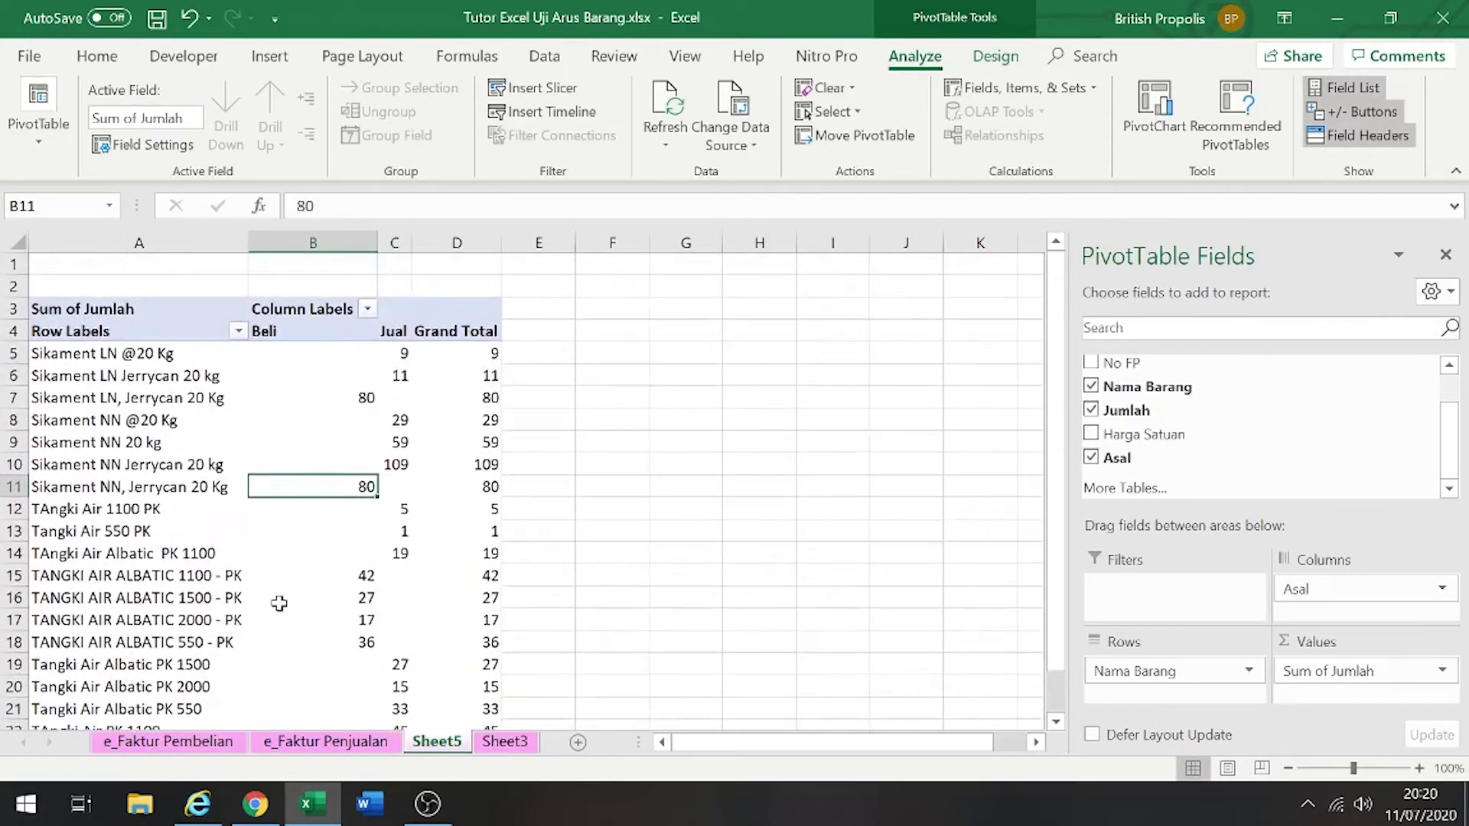
{"action": "left_click", "coordinate": [146, 353]}
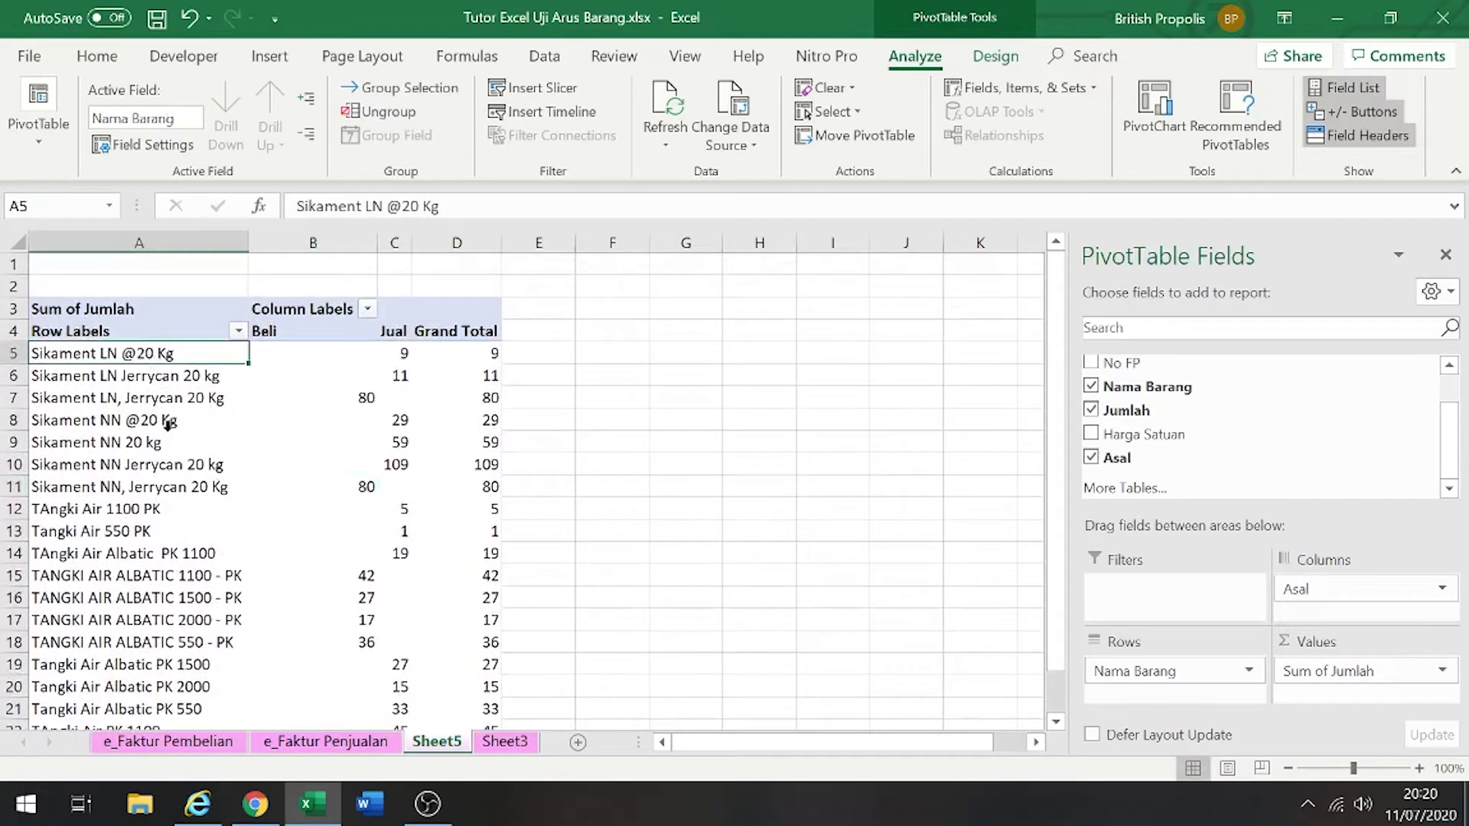
{"action": "left_click", "coordinate": [169, 399]}
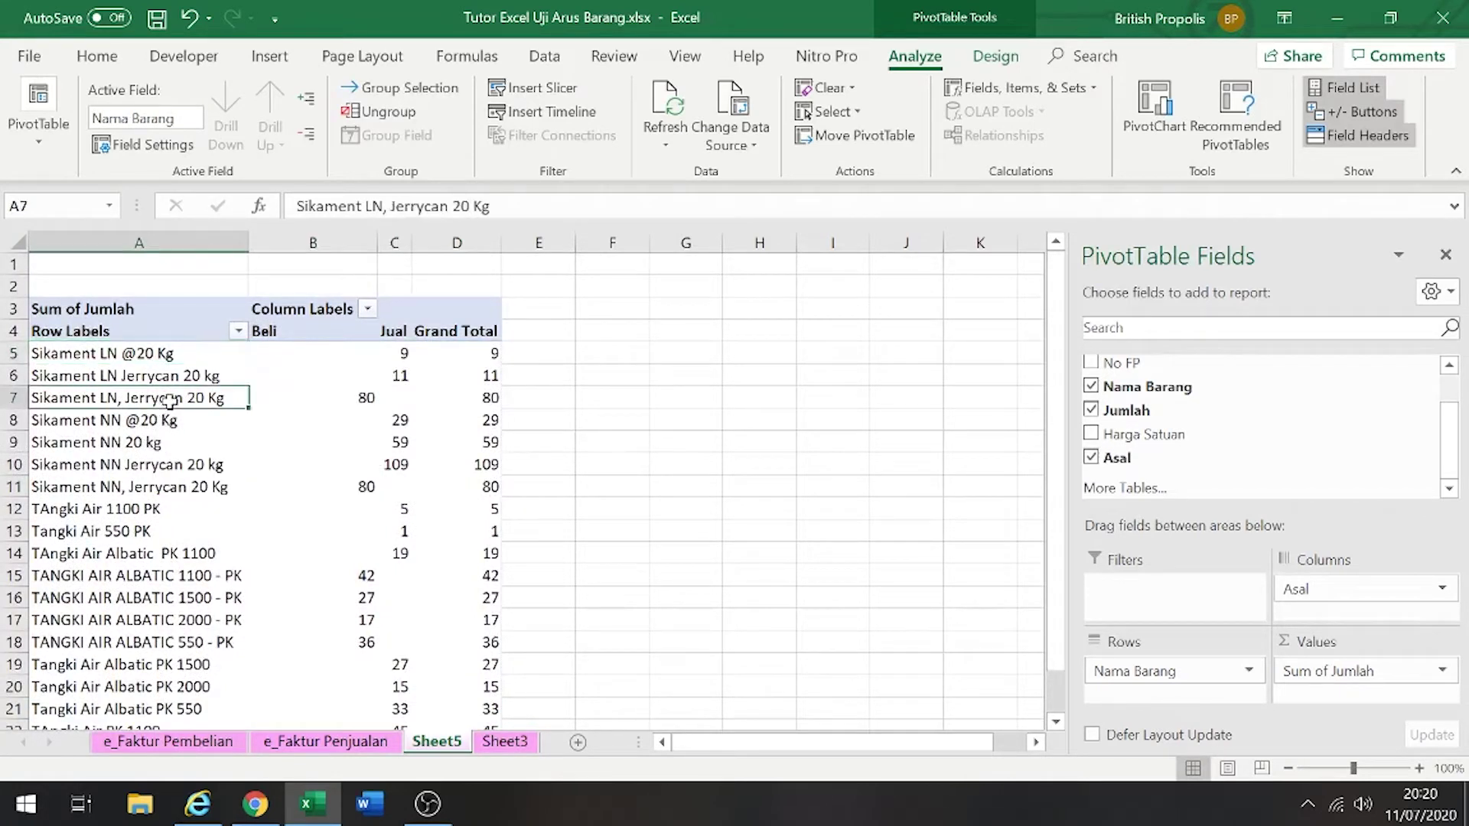
{"action": "left_click_drag", "start_coordinate": [169, 382], "coordinate": [169, 357]}
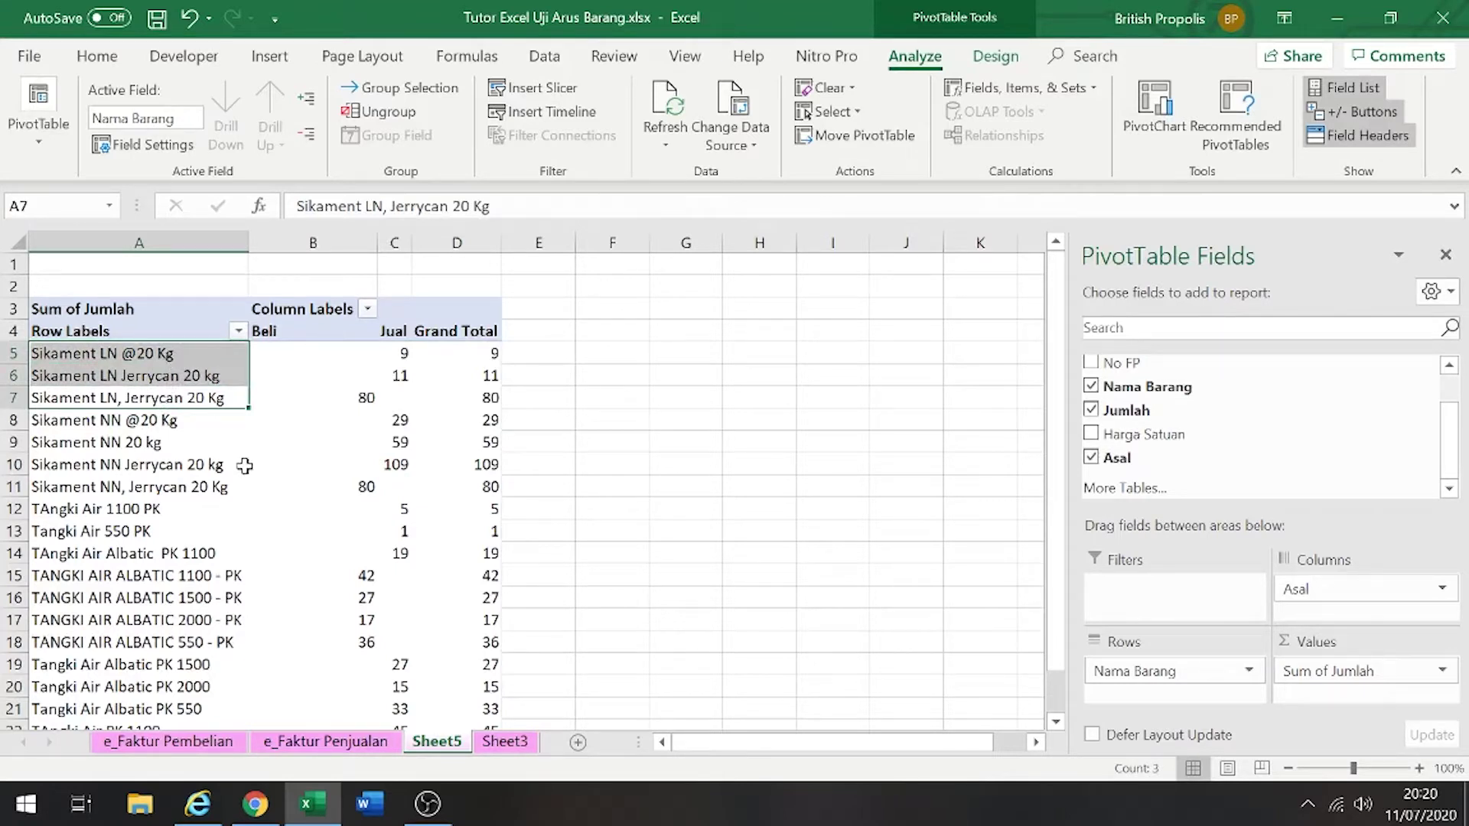
{"action": "left_click", "coordinate": [352, 399]}
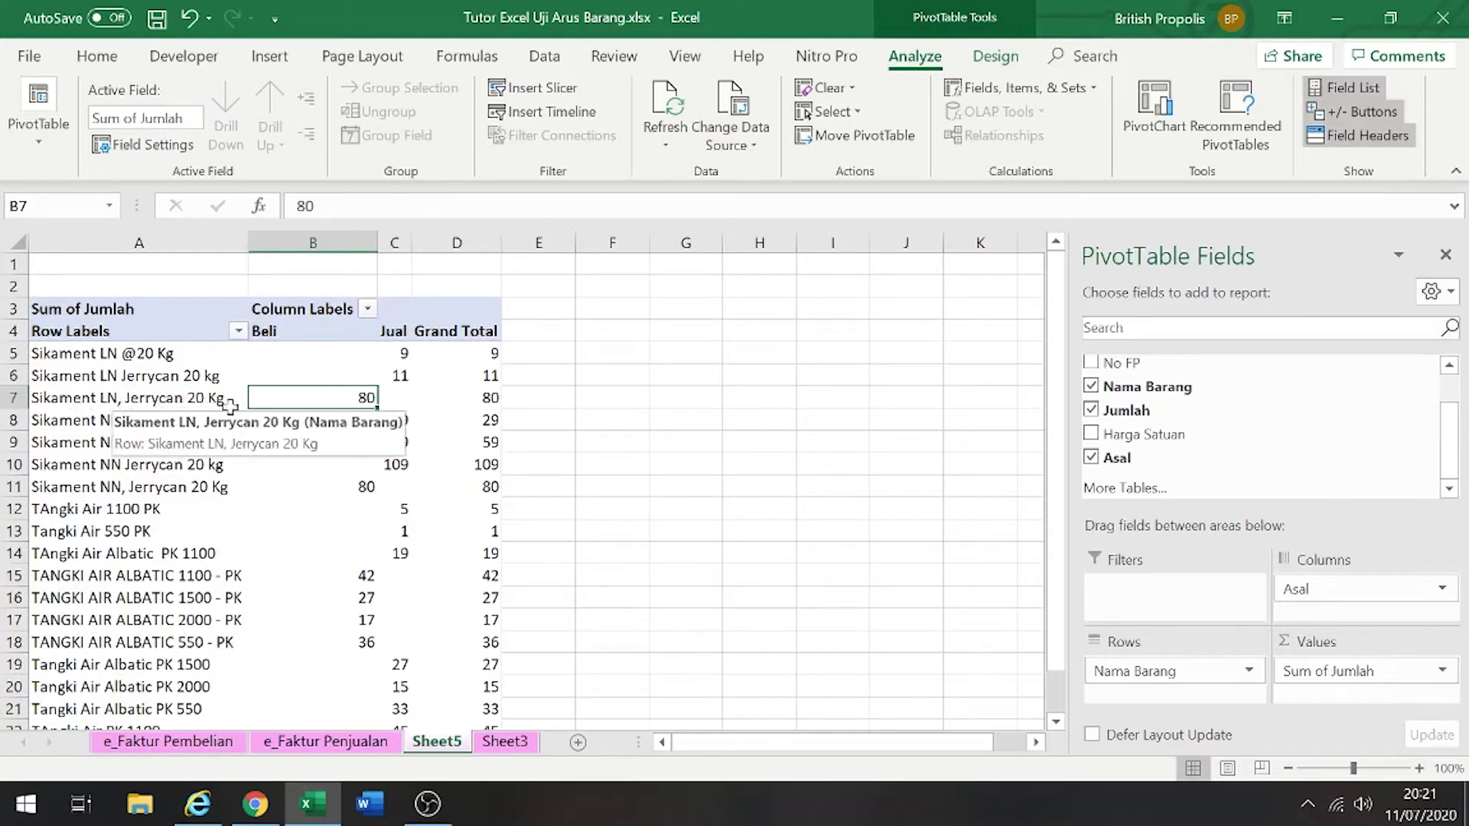
{"action": "left_click", "coordinate": [171, 377]}
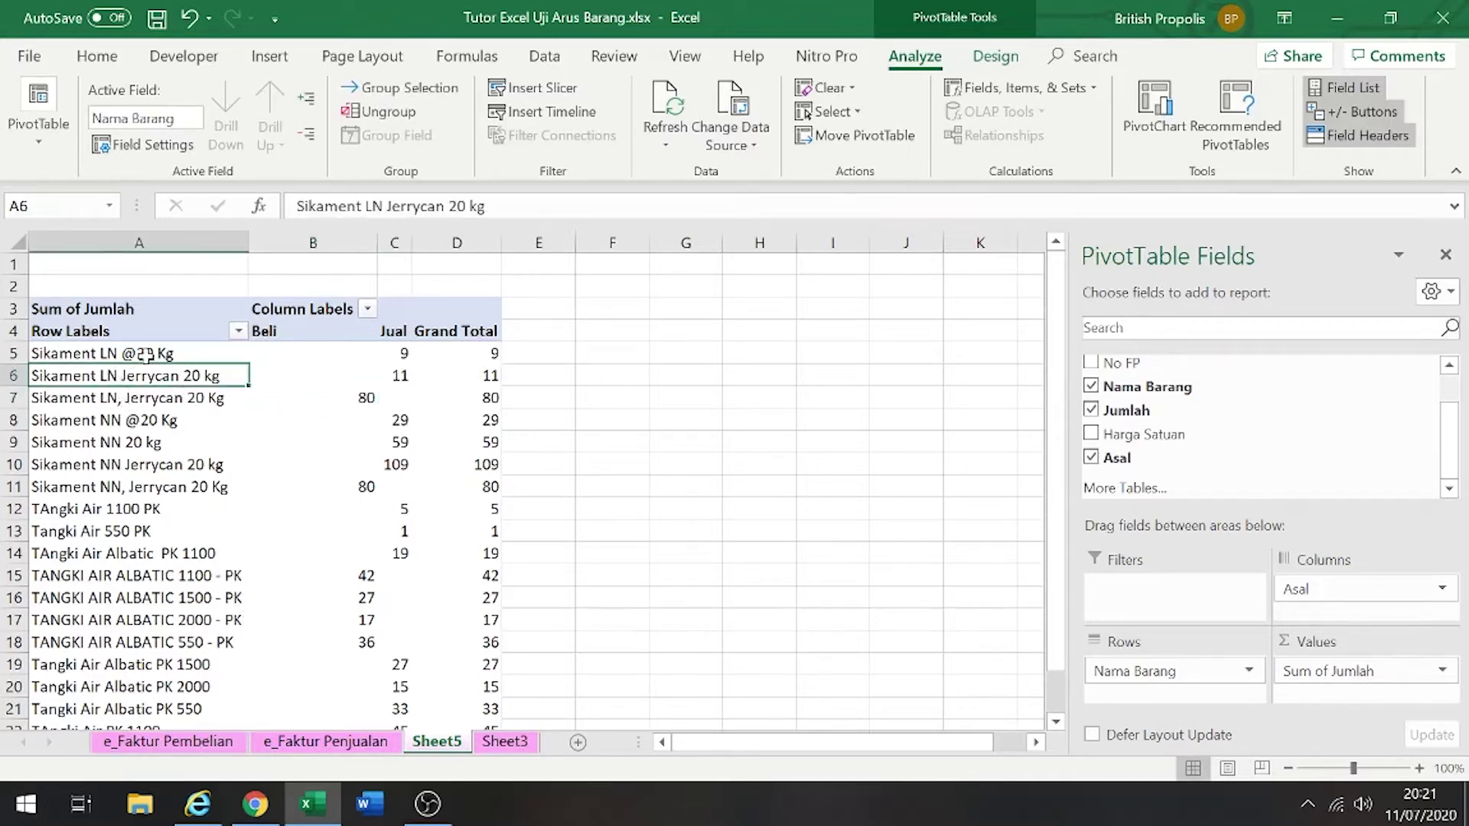
{"action": "left_click", "coordinate": [142, 354]}
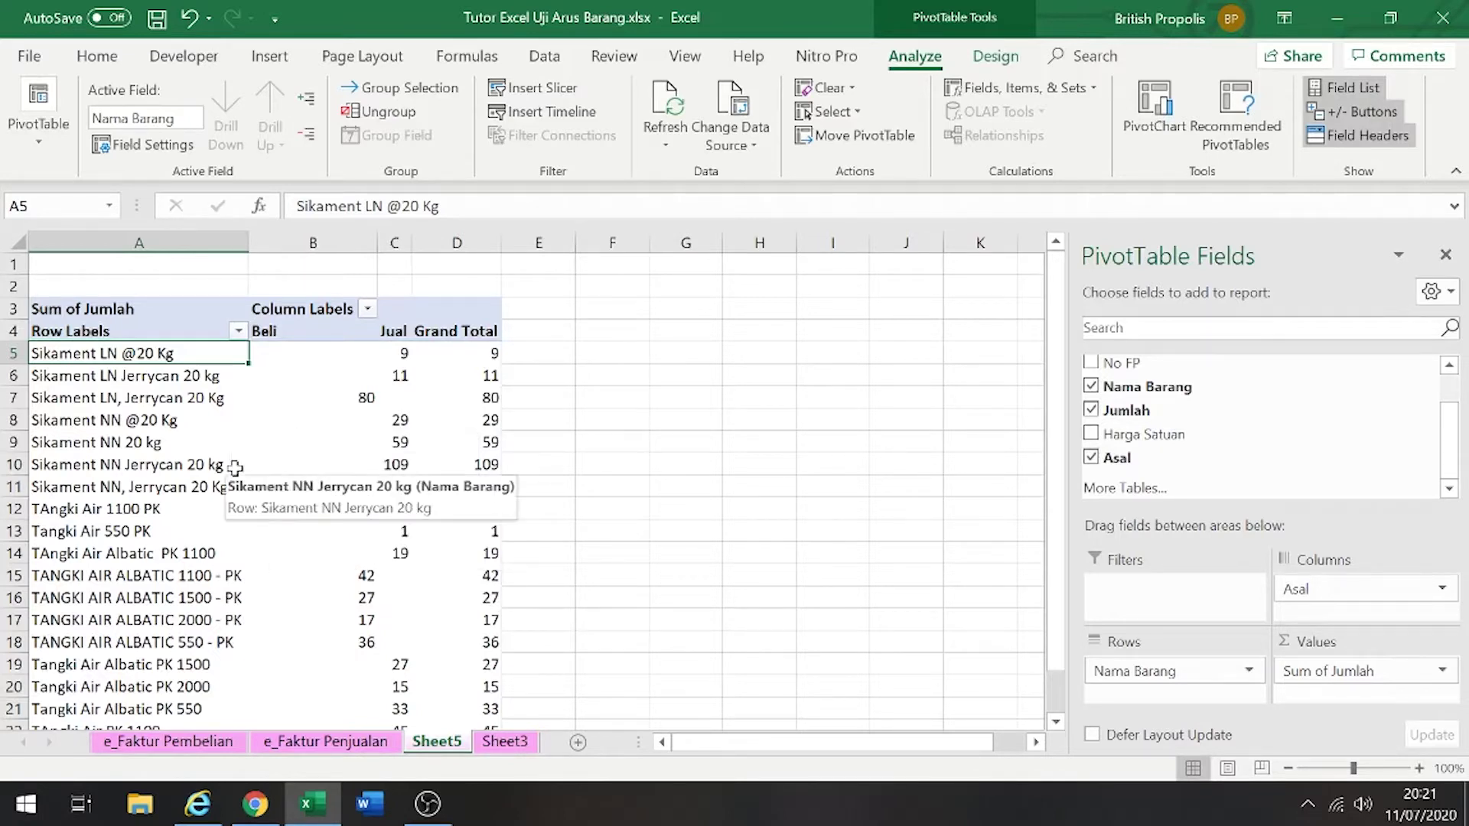
{"action": "left_click", "coordinate": [192, 390]}
{"action": "left_click", "coordinate": [222, 466]}
{"action": "left_click", "coordinate": [194, 399]}
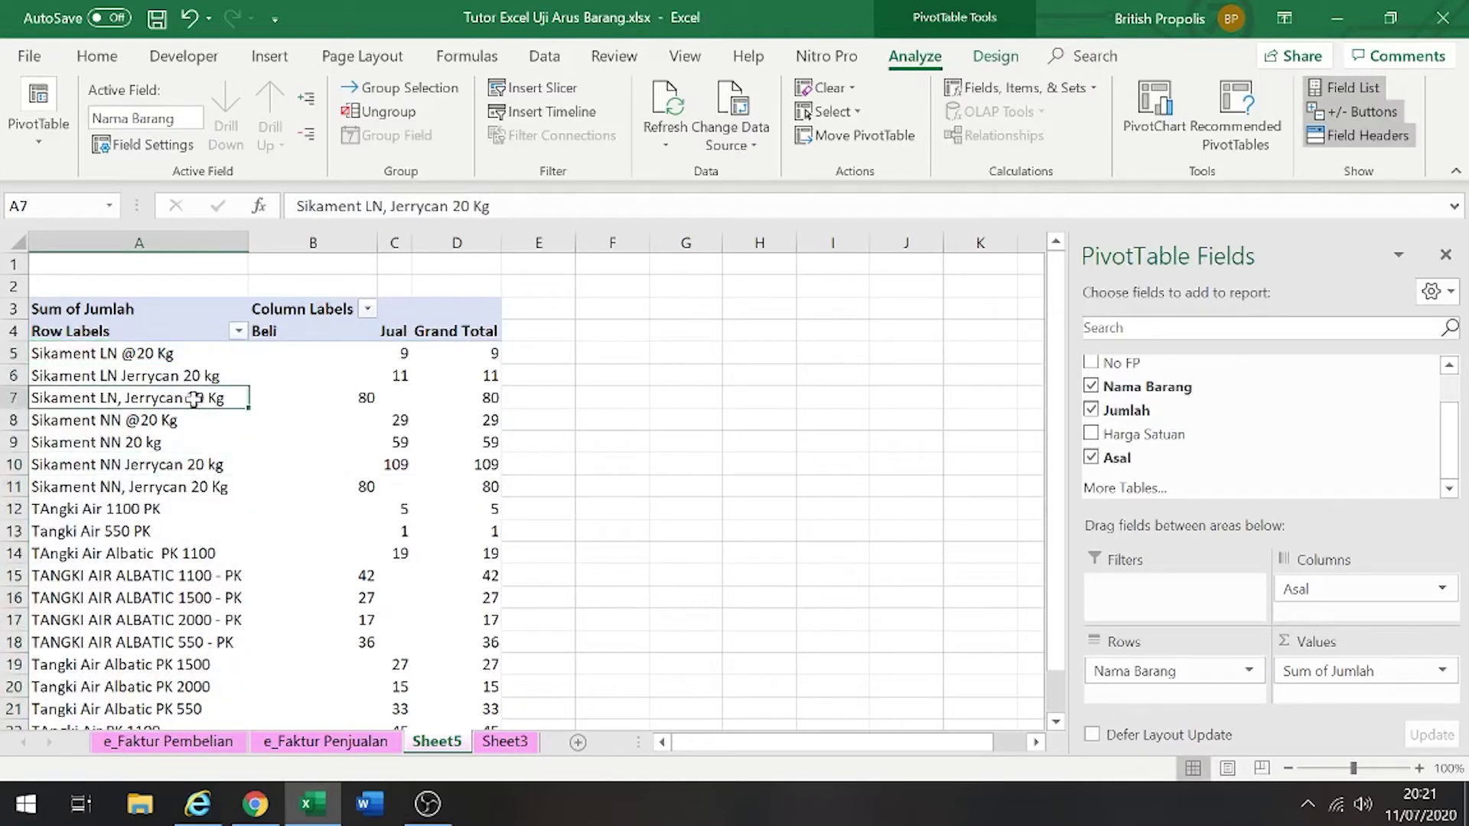
Copy the item name "Sikament LN Jerrycan 20 kg" from the PivotTable into Find and Replace as the search text
{"action": "left_click", "coordinate": [191, 376]}
{"action": "left_click_drag", "start_coordinate": [488, 206], "coordinate": [295, 206]}
{"action": "key", "text": "ctrl+c"}
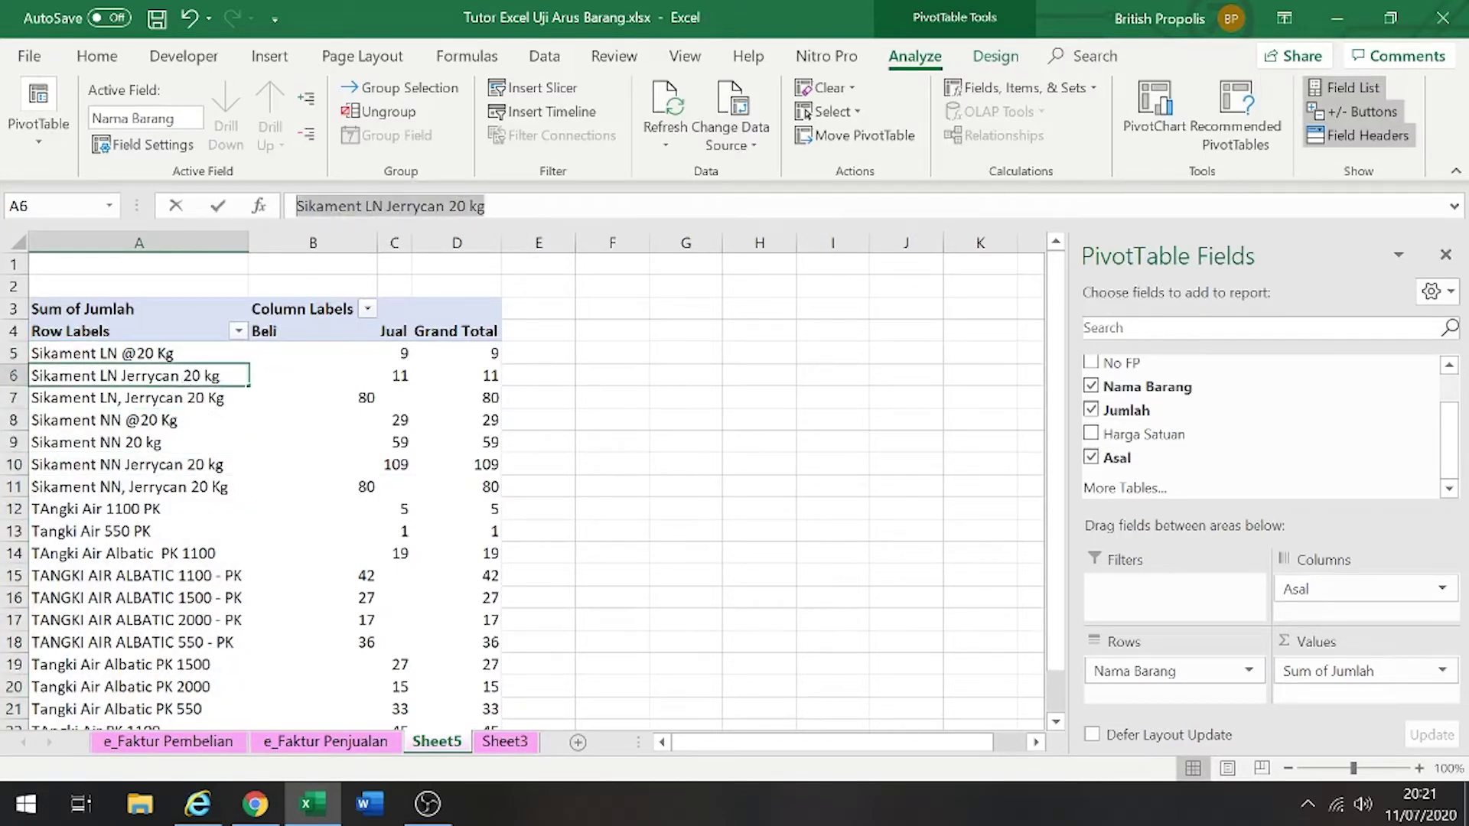
{"action": "left_click", "coordinate": [327, 480]}
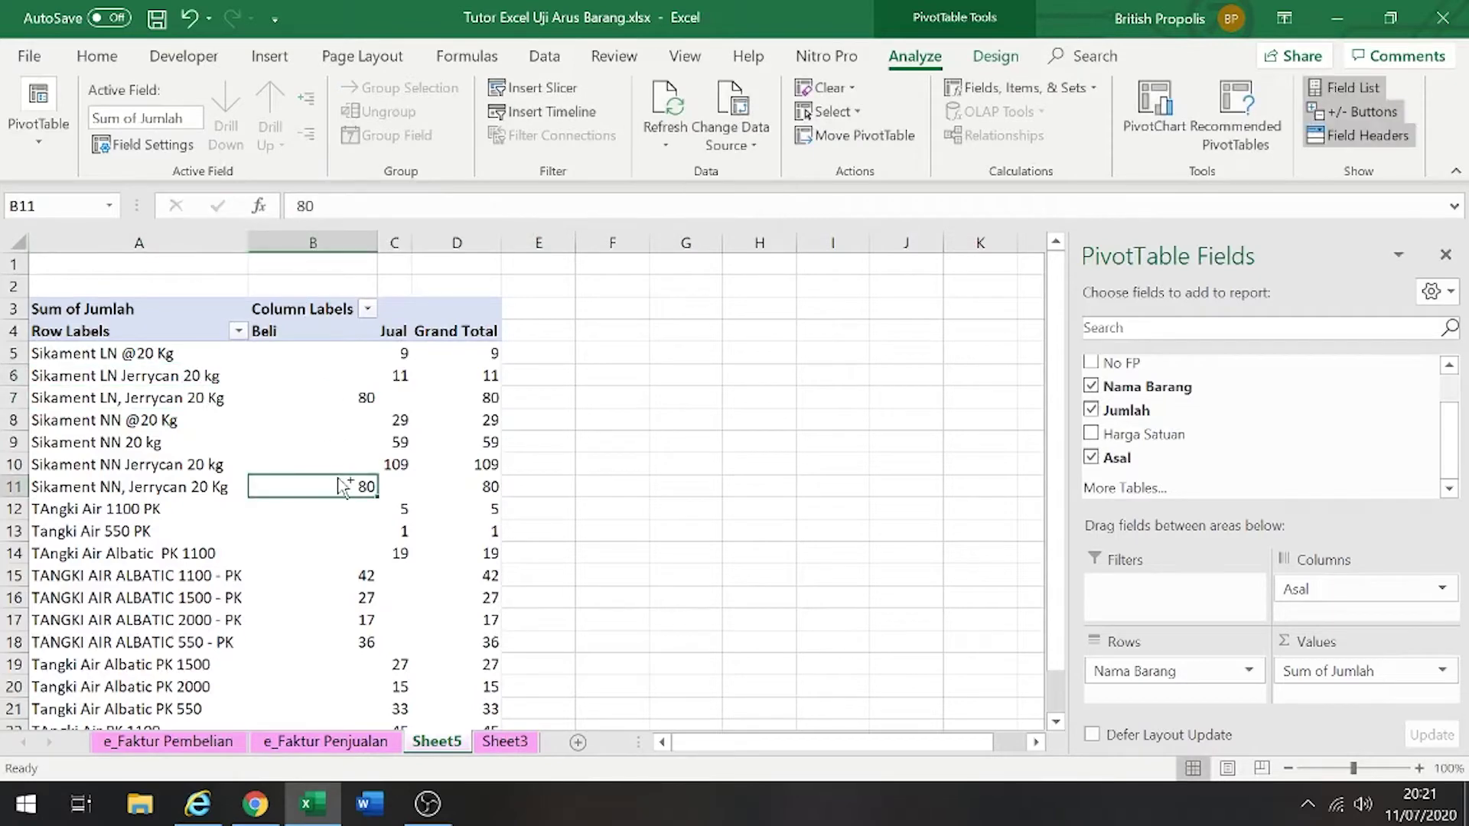
{"action": "key", "text": "ctrl+f"}
{"action": "left_click", "coordinate": [138, 577]}
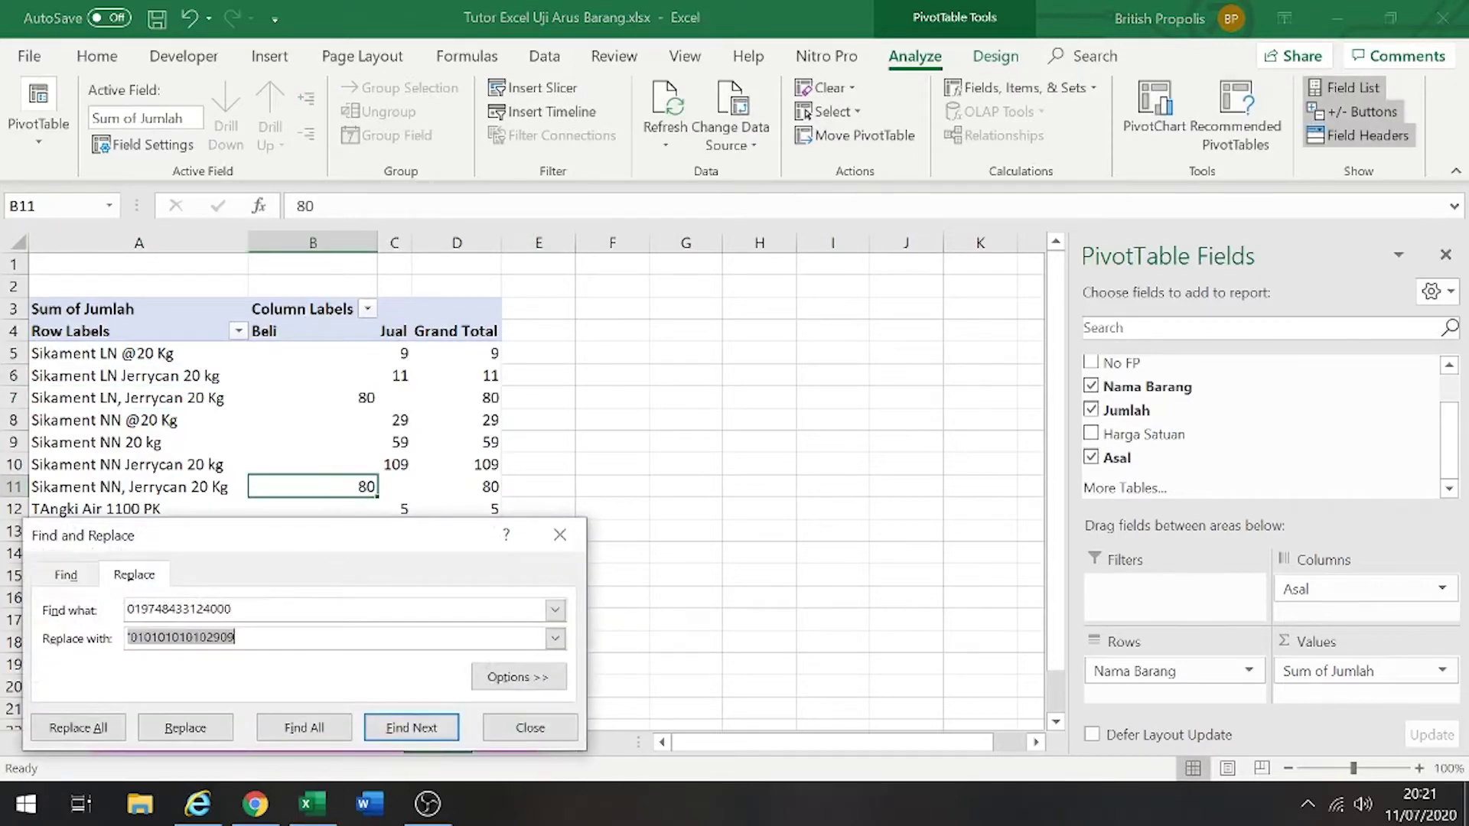
{"action": "key", "text": "shift+Tab"}
{"action": "key", "text": "ctrl+v"}
{"action": "left_click_drag", "start_coordinate": [342, 539], "coordinate": [756, 339]}
Copy the item name "Sikament LN, Jerrycan 20 Kg" from the PivotTable and set it as the replacement text
{"action": "left_click", "coordinate": [213, 403]}
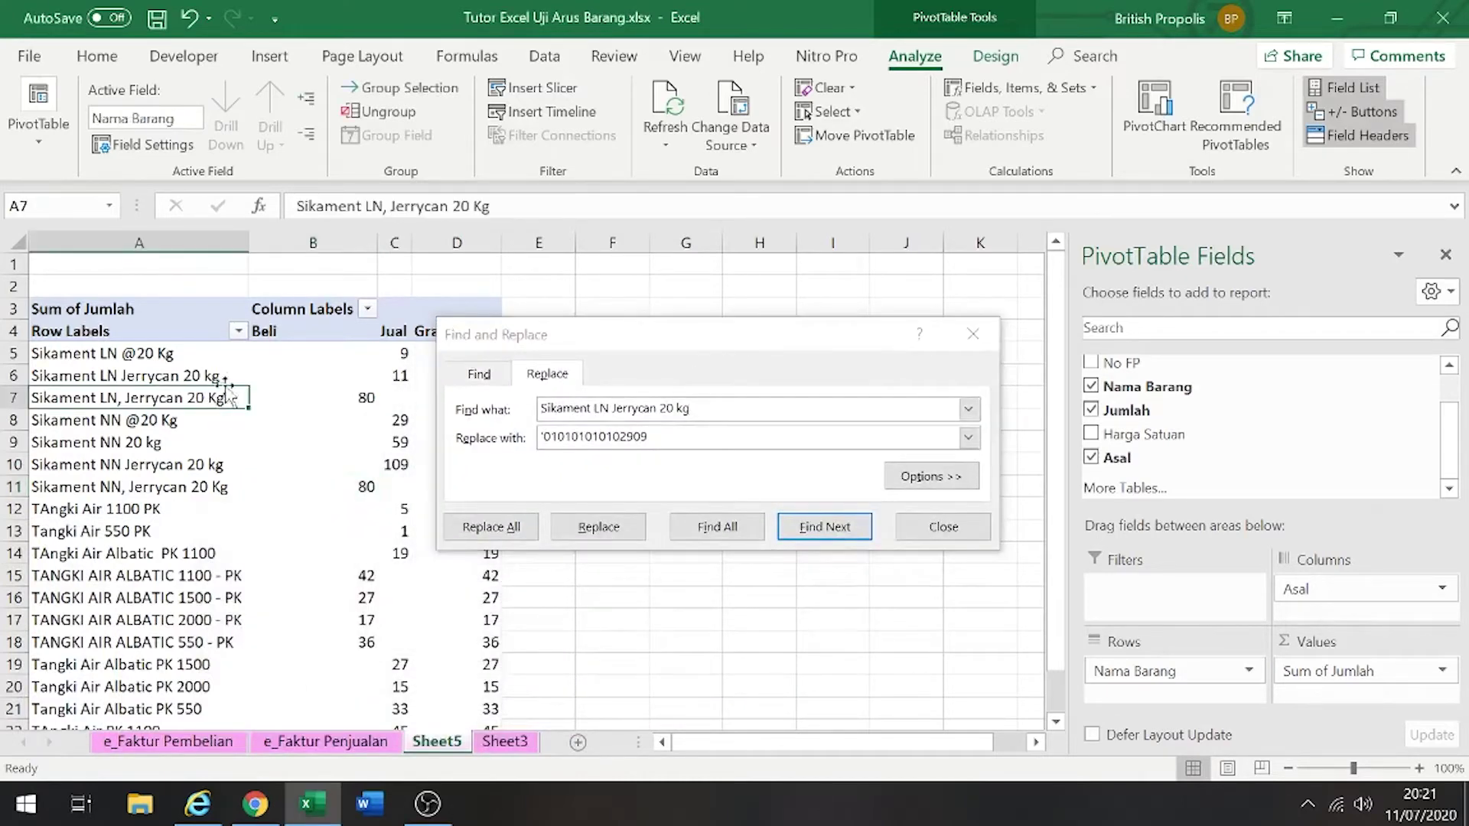
{"action": "key", "text": "F2"}
{"action": "key", "text": "shift+Home"}
{"action": "key", "text": "ctrl+c"}
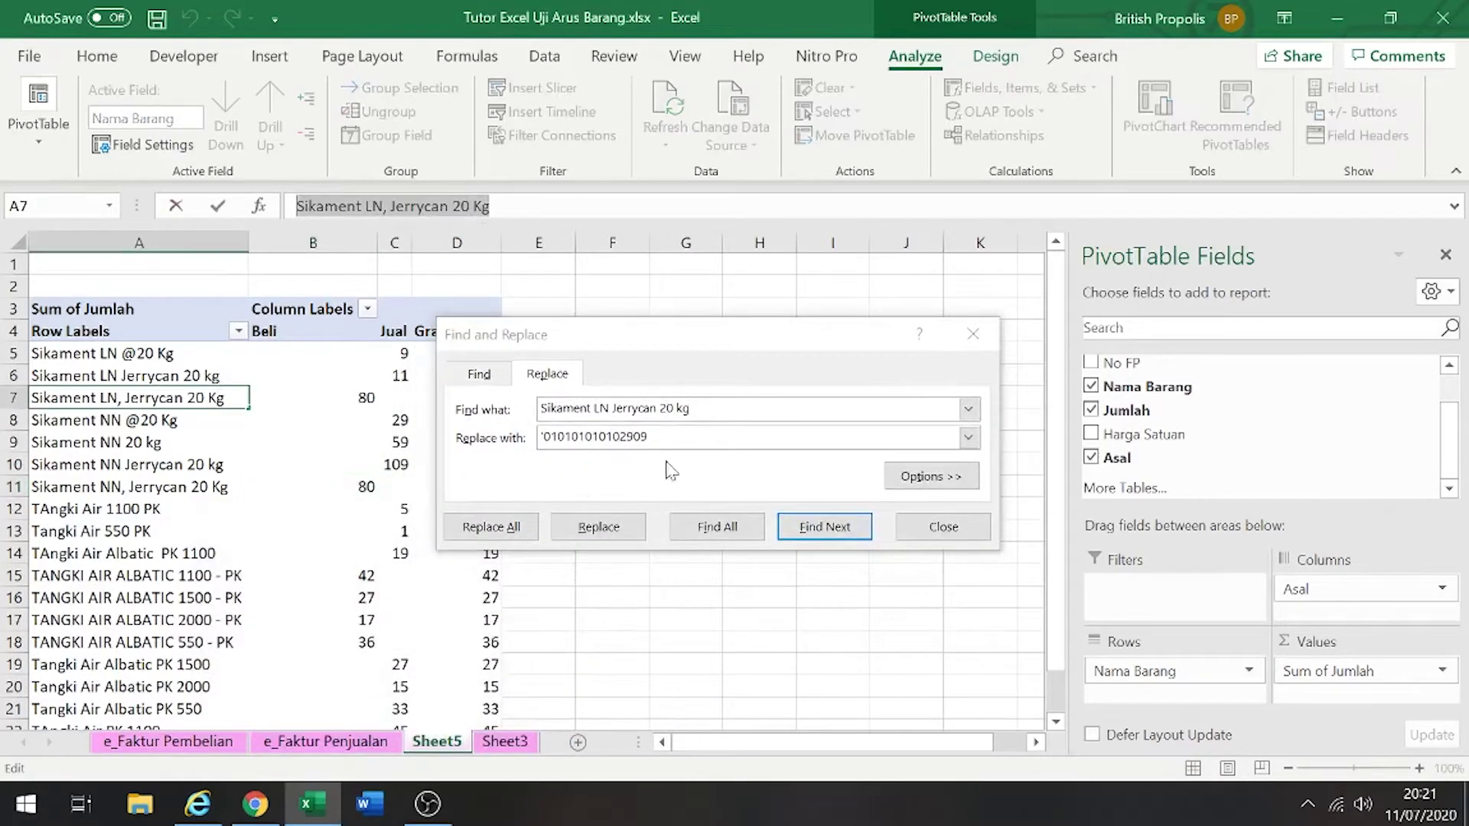
{"action": "left_click", "coordinate": [962, 437]}
{"action": "key", "text": "ctrl+v"}
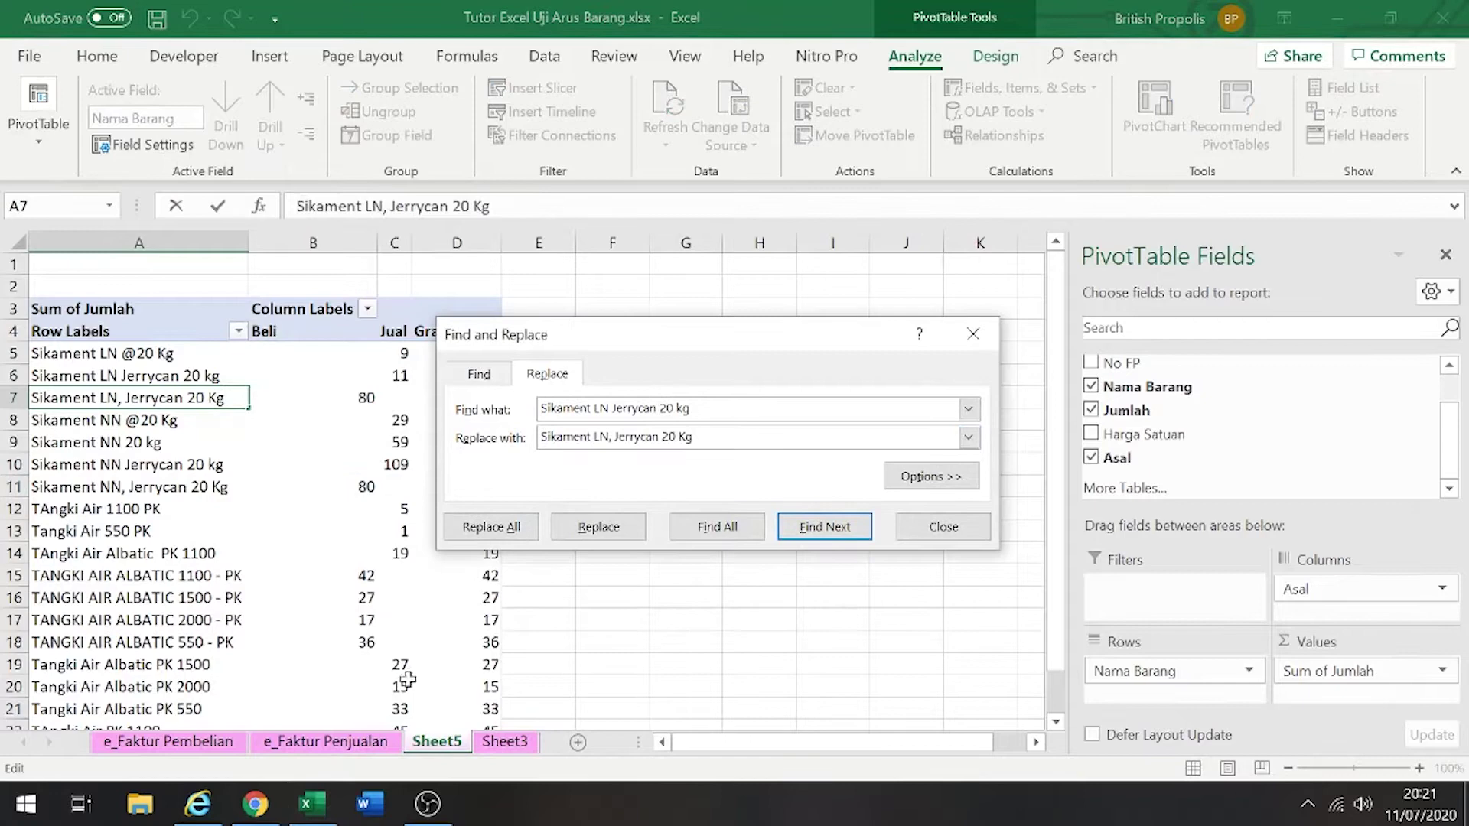
Replace all occurrences of "Sikament LN Jerrycan 20 kg" with "Sikament LN, Jerrycan 20 Kg" in Sheet3's Nama Barang column
{"action": "left_click", "coordinate": [504, 742]}
{"action": "left_click", "coordinate": [340, 374]}
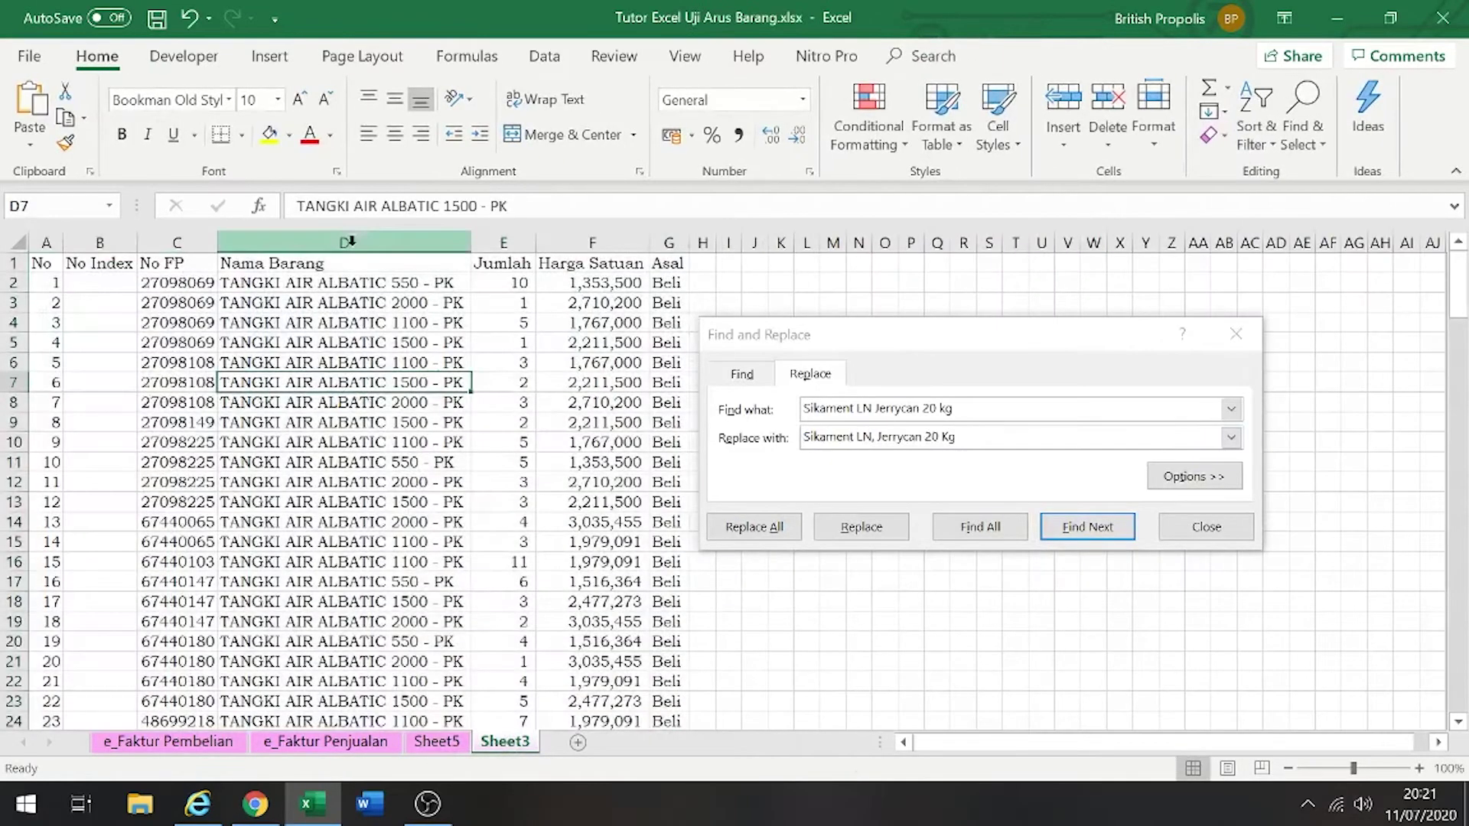
{"action": "left_click", "coordinate": [355, 242]}
{"action": "left_click", "coordinate": [753, 525]}
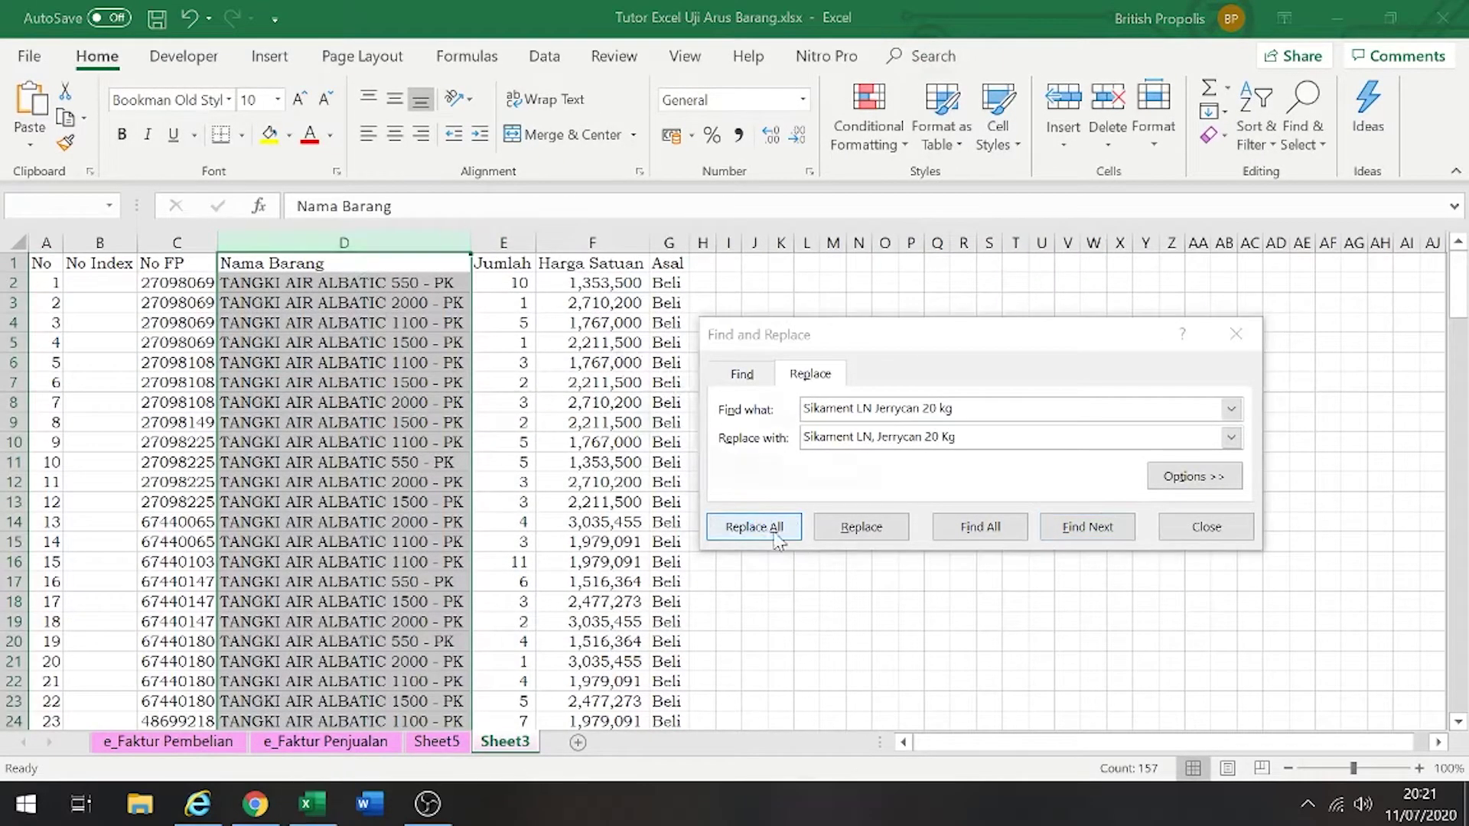
{"action": "left_click", "coordinate": [744, 468]}
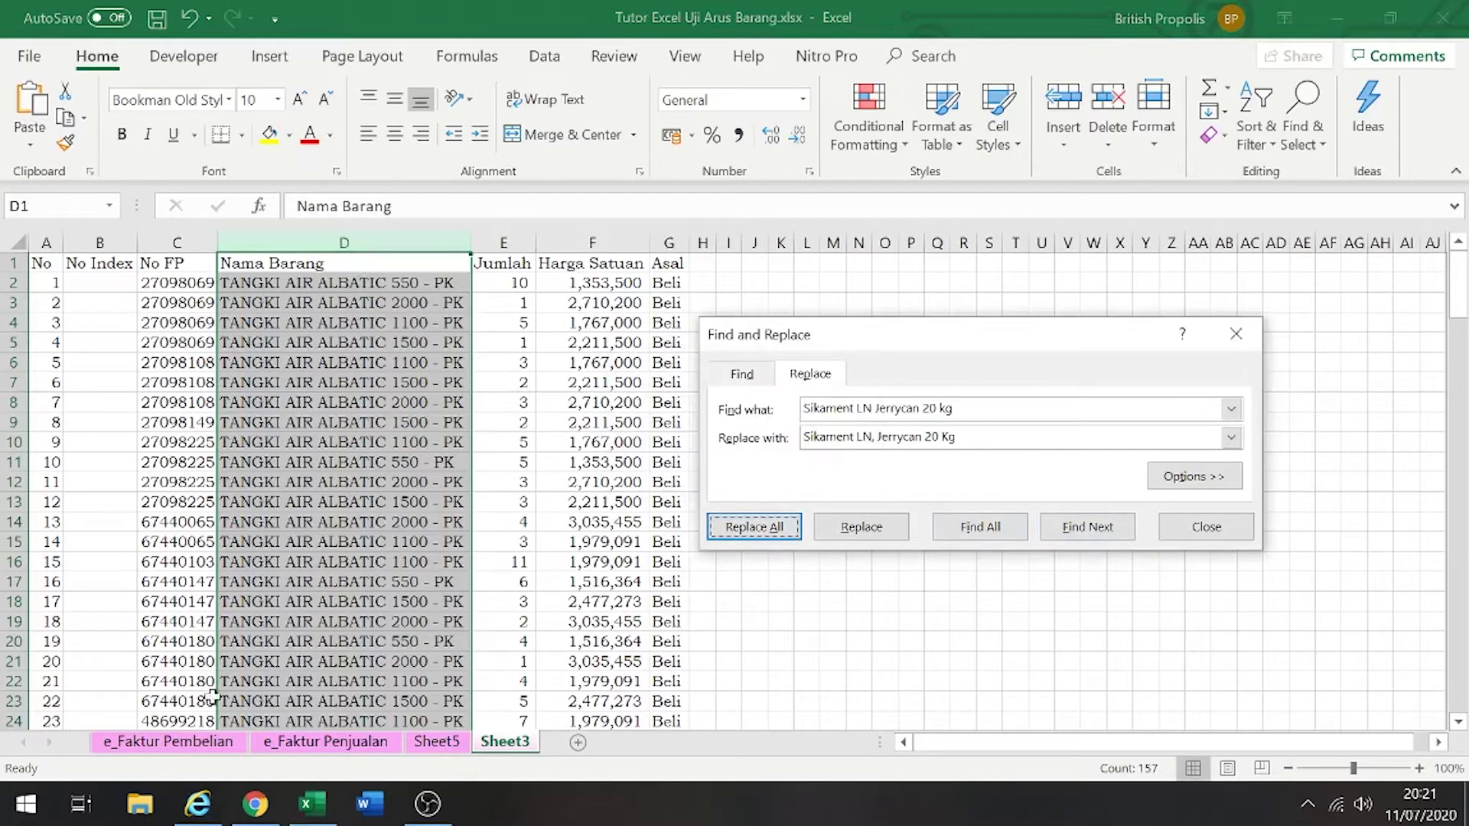
Refresh the PivotTable on Sheet5 and check the purchase and sales quantities of Sikament LN, Jerrycan 20 Kg
{"action": "left_click", "coordinate": [437, 742]}
{"action": "right_click", "coordinate": [227, 443]}
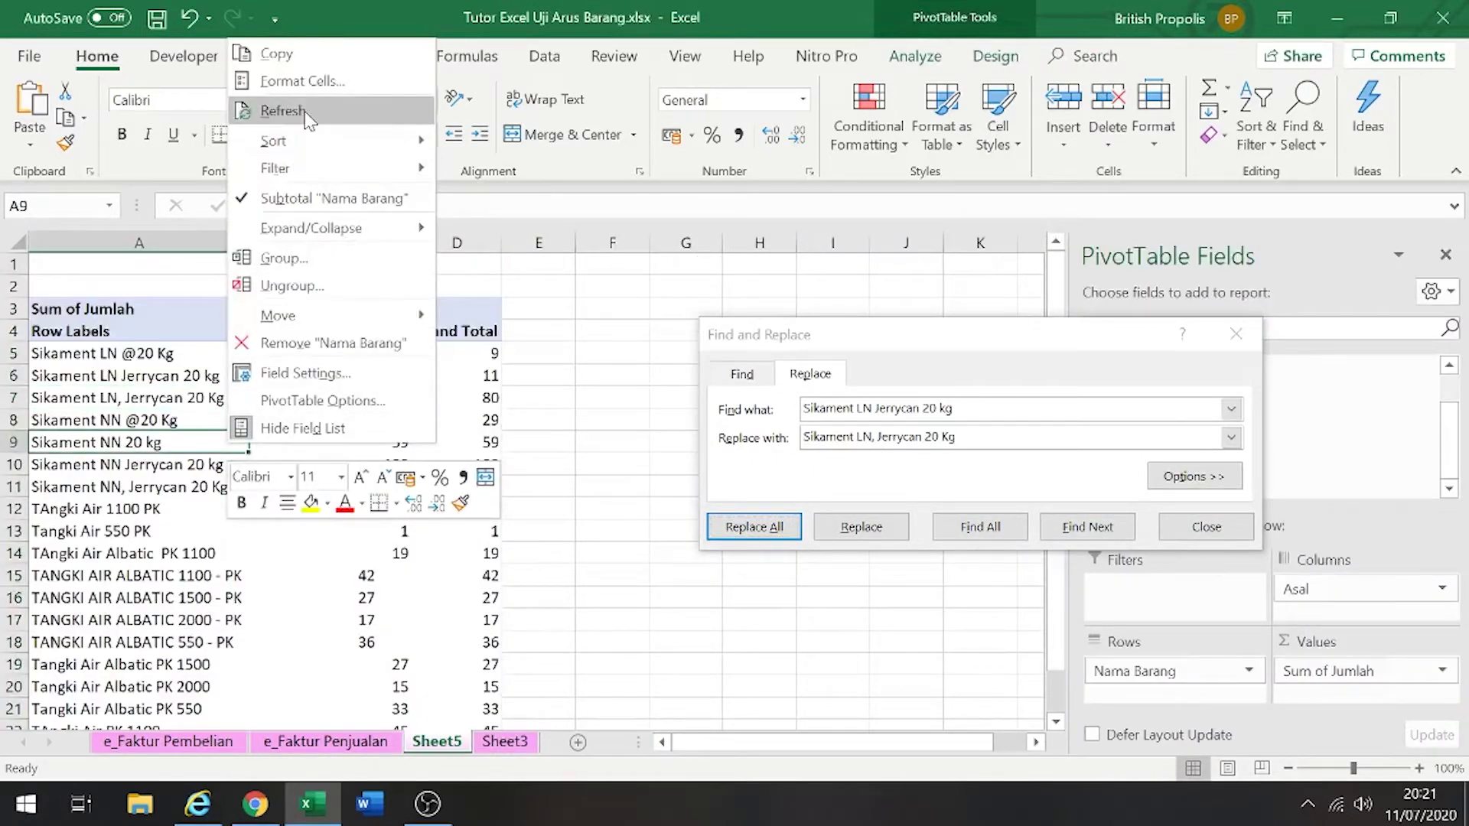
{"action": "left_click", "coordinate": [283, 111]}
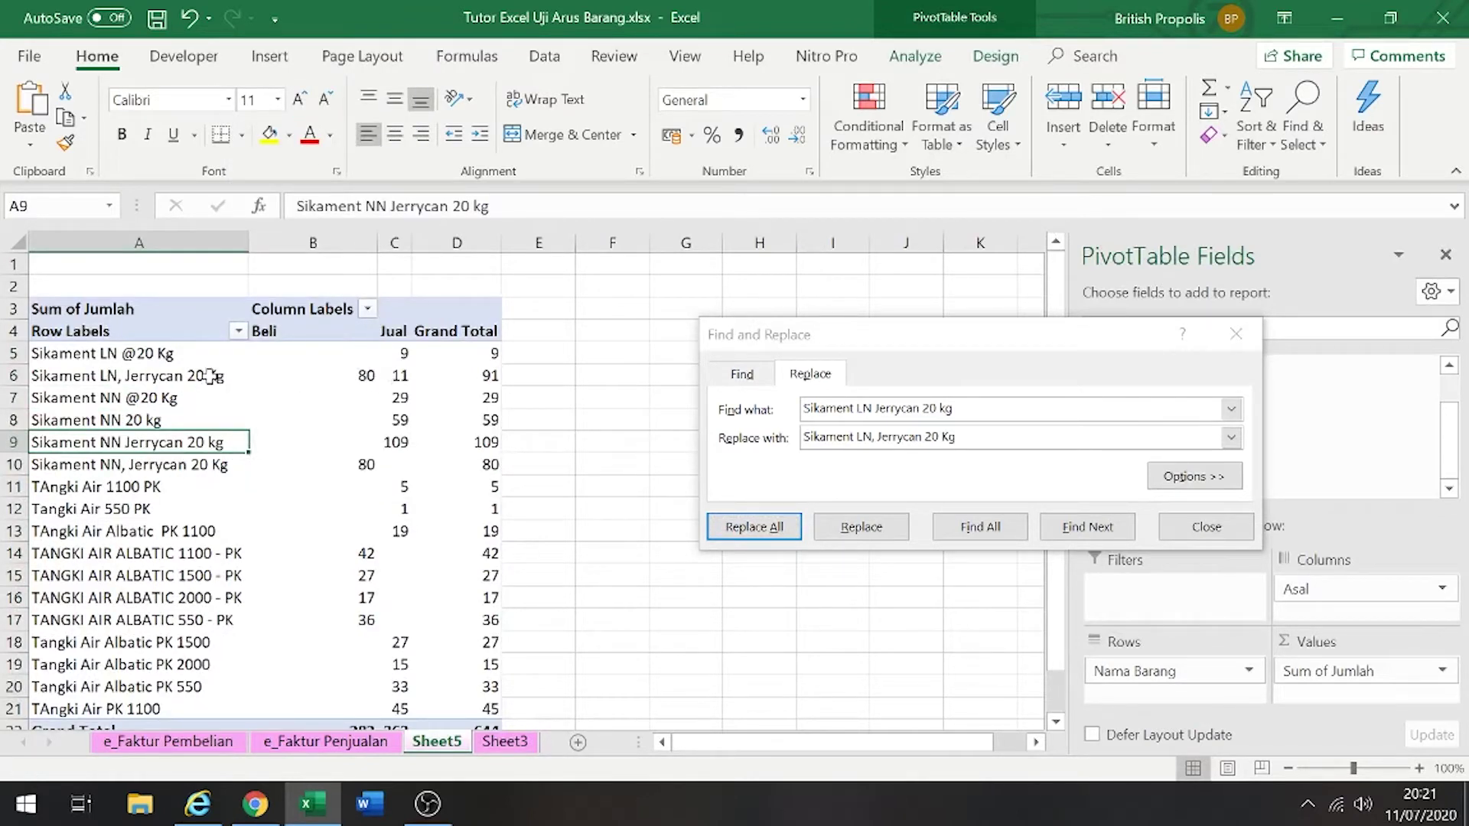
{"action": "left_click", "coordinate": [351, 374]}
{"action": "left_click", "coordinate": [408, 372]}
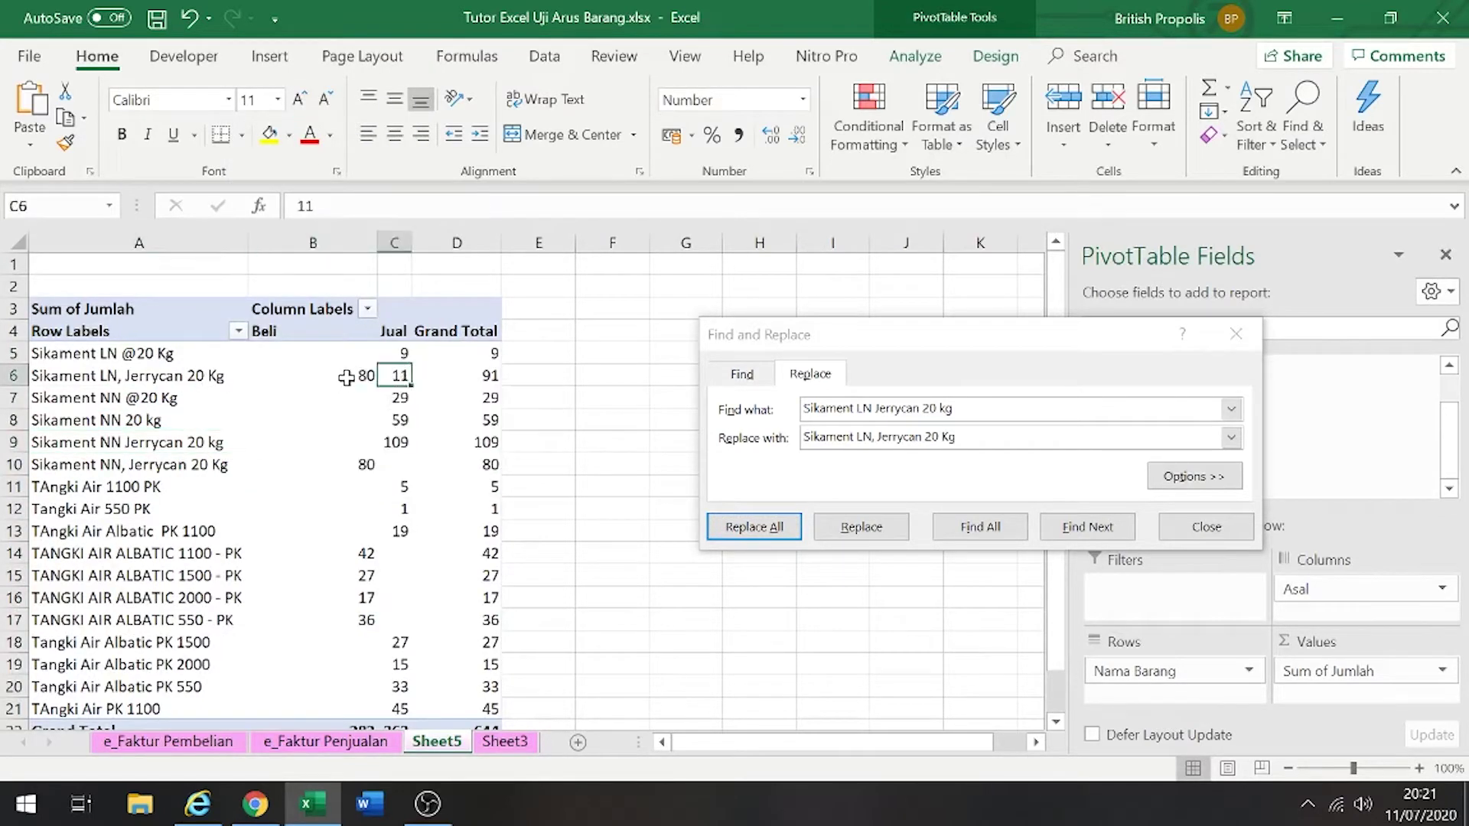
{"action": "left_click", "coordinate": [184, 354]}
{"action": "left_click_drag", "start_coordinate": [439, 205], "coordinate": [297, 206]}
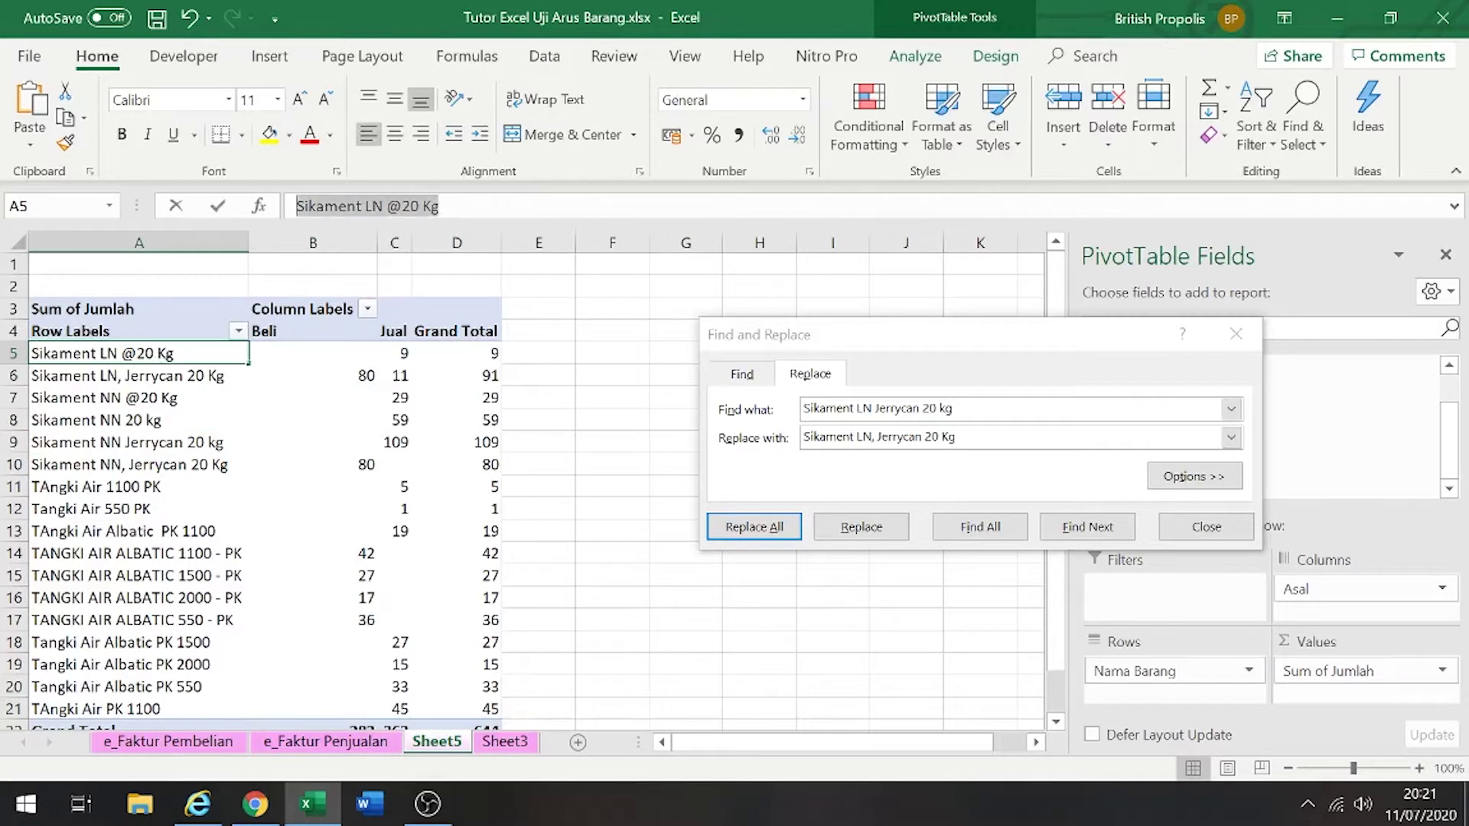
{"action": "key", "text": "ctrl+c"}
{"action": "left_click", "coordinate": [944, 408]}
{"action": "key", "text": "ctrl+a"}
{"action": "key", "text": "ctrl+v"}
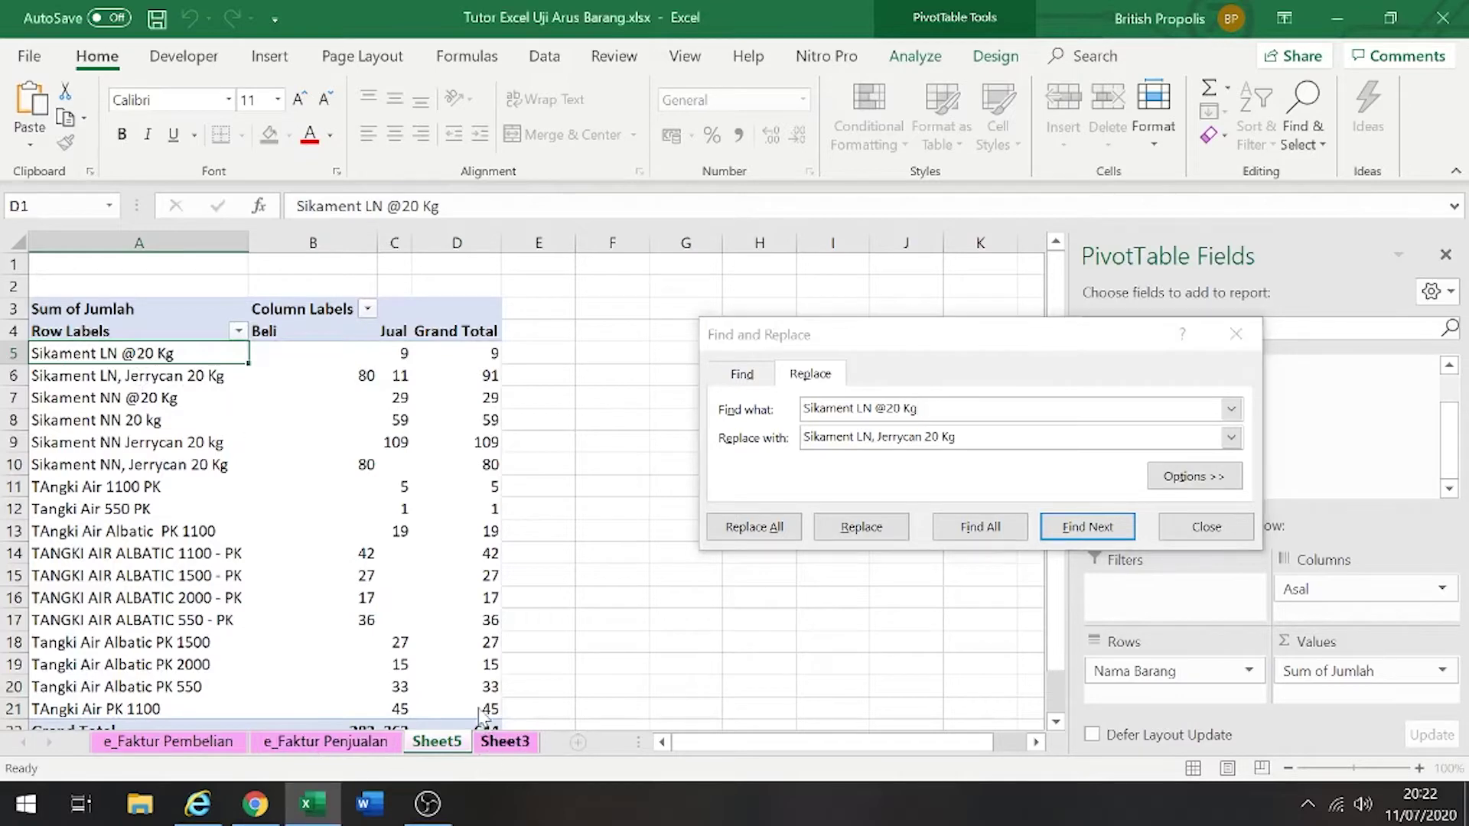
{"action": "left_click", "coordinate": [505, 741]}
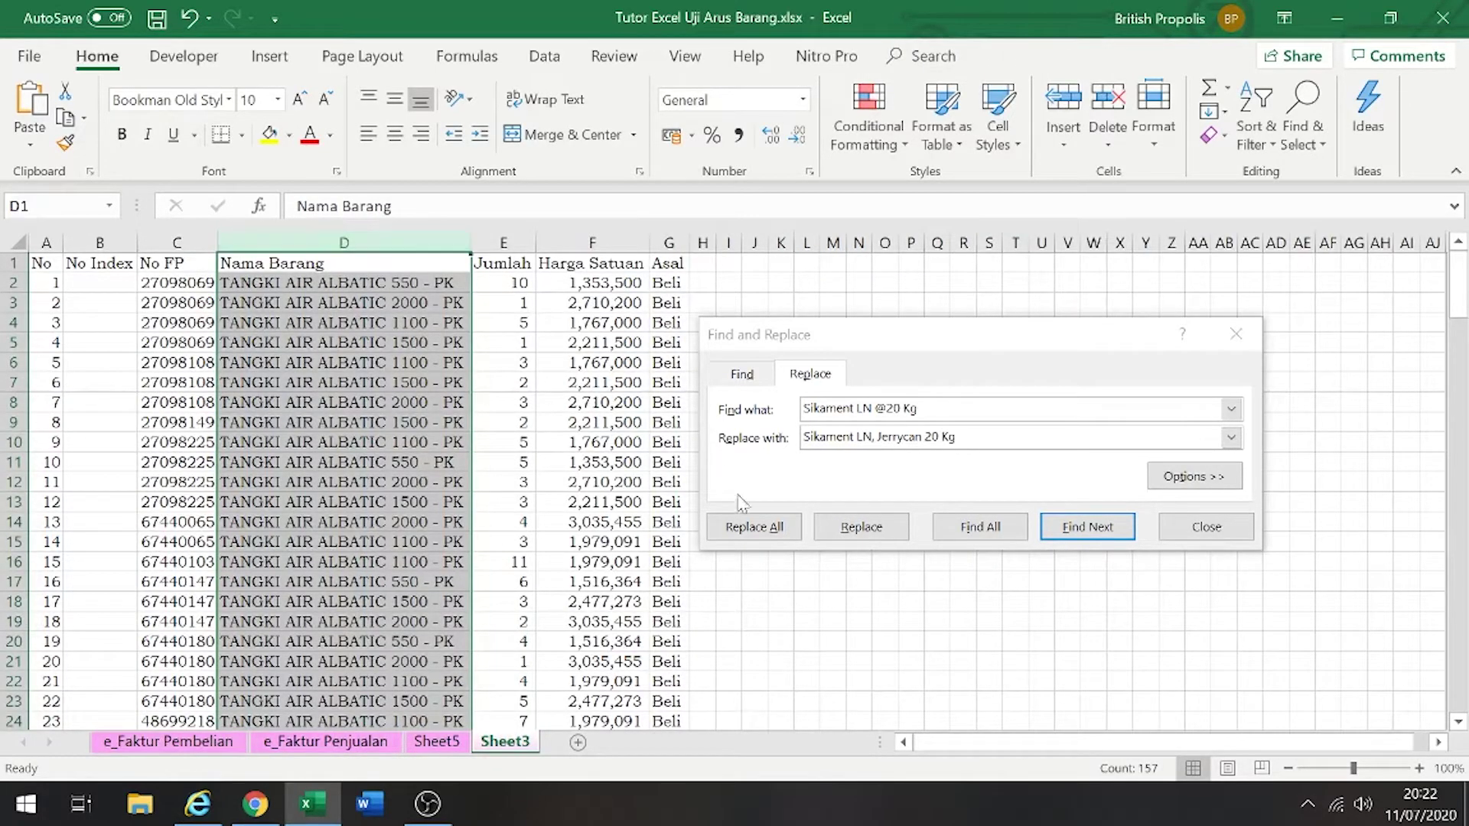
{"action": "left_click", "coordinate": [753, 527]}
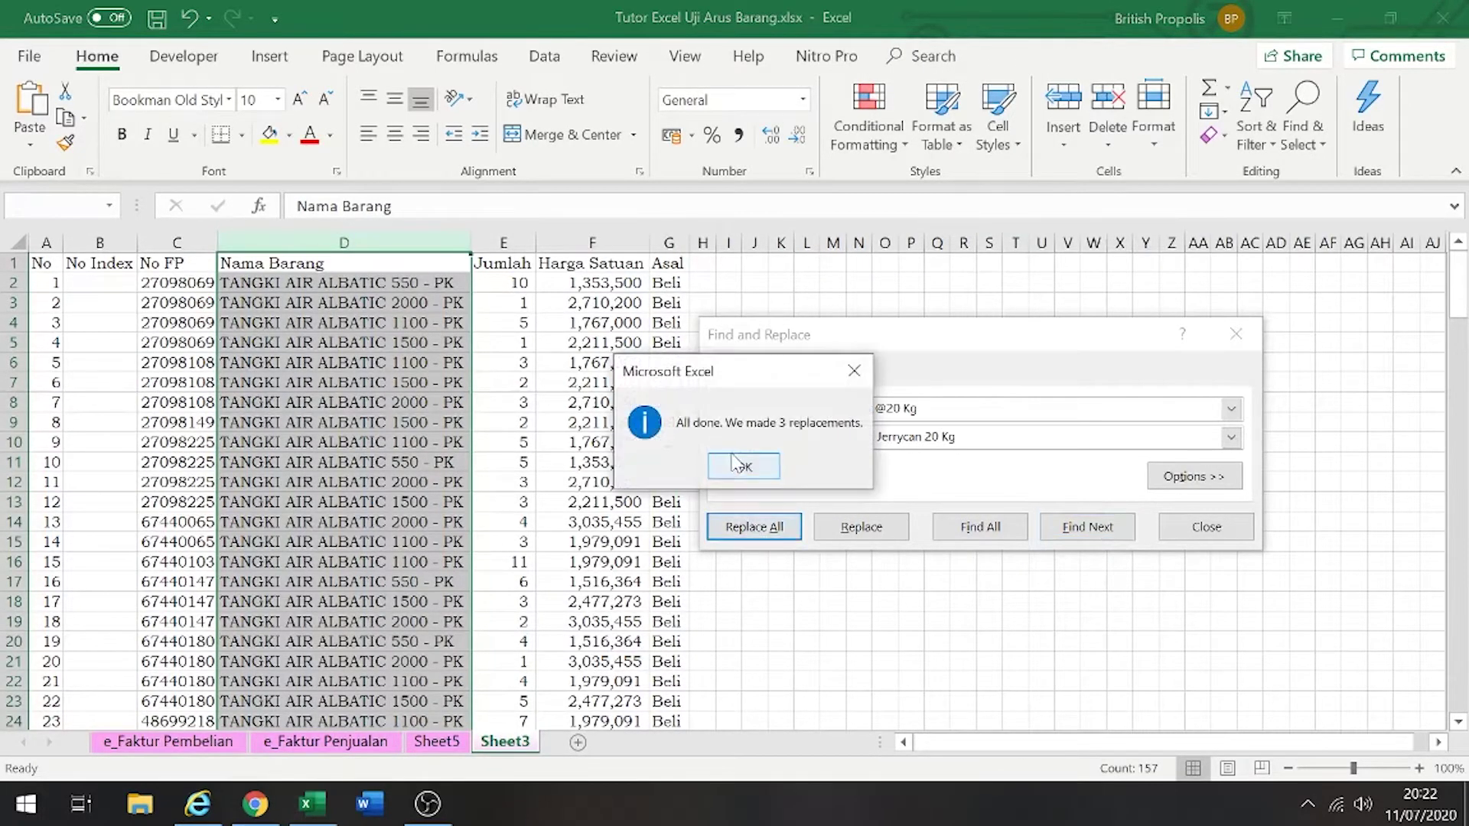
{"action": "left_click", "coordinate": [738, 478]}
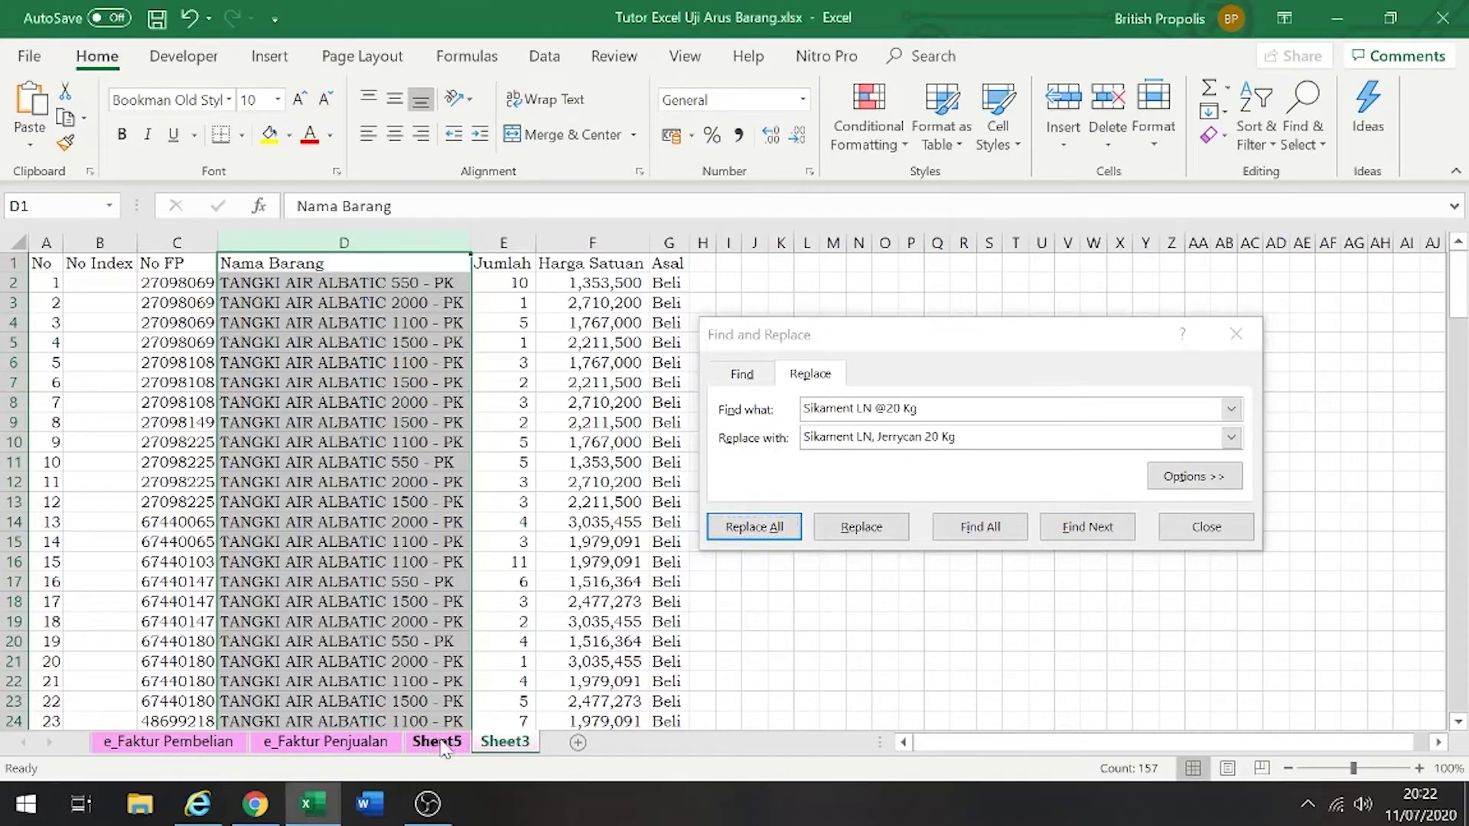
Refresh the PivotTable on Sheet5 and check the Beli and Jual quantities of Sikament LN, Jerrycan 20 Kg
{"action": "left_click", "coordinate": [436, 741]}
{"action": "right_click", "coordinate": [229, 450]}
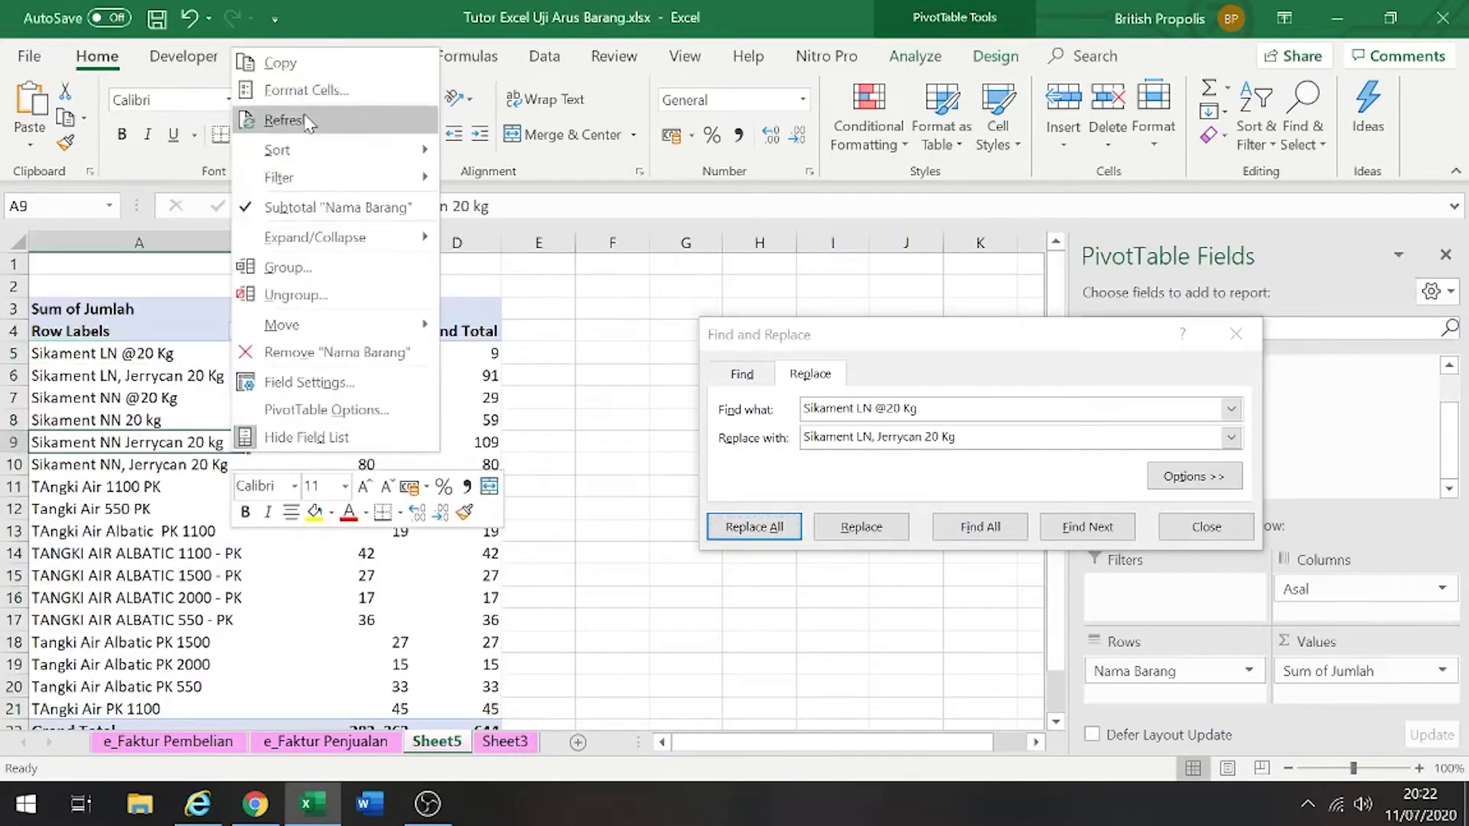
{"action": "left_click", "coordinate": [306, 120]}
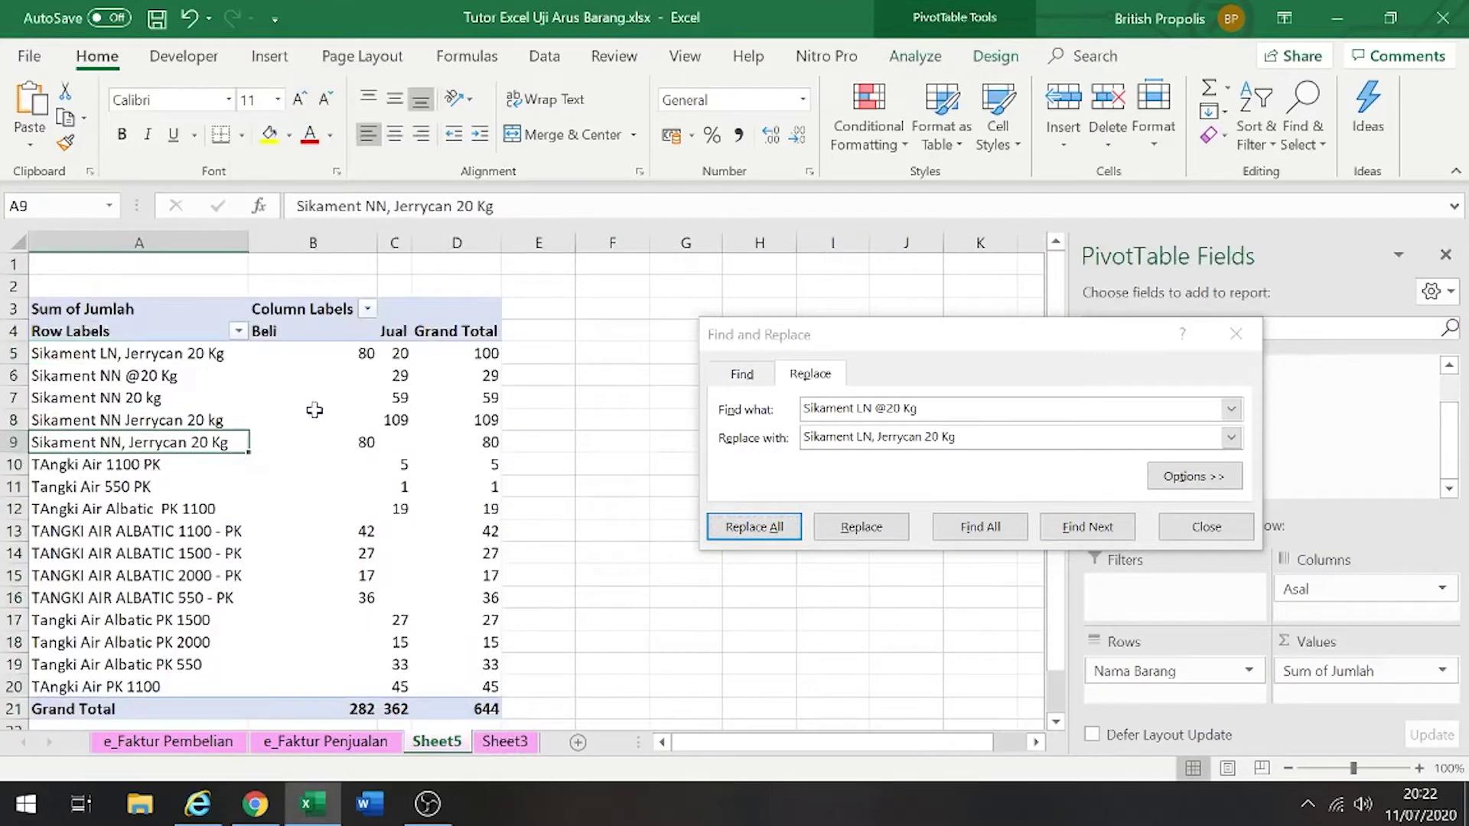
{"action": "left_click", "coordinate": [361, 353]}
{"action": "left_click", "coordinate": [398, 353]}
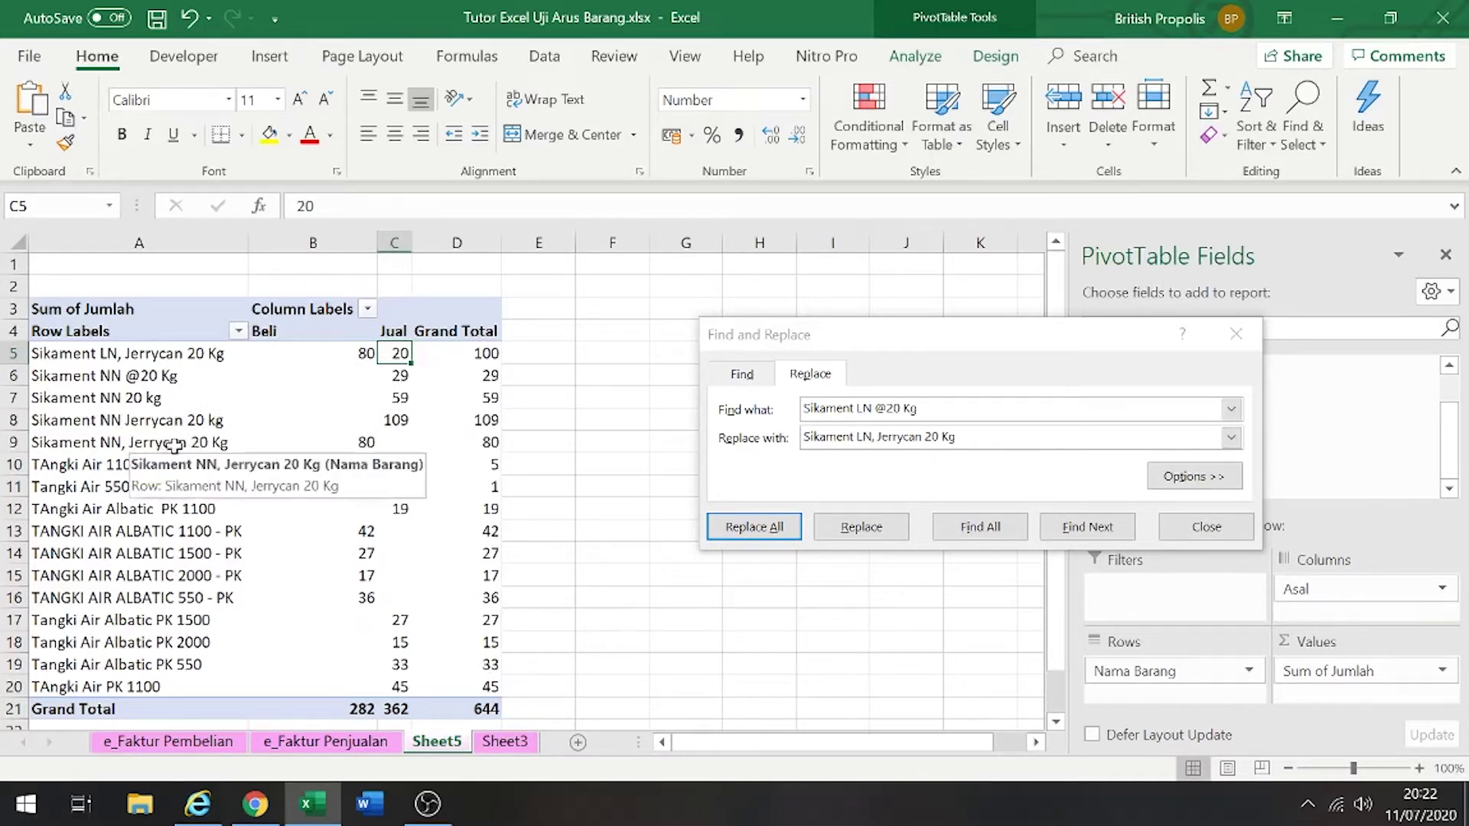
Compare the Sikament NN name variants in the PivotTable and their purchase and sales quantities
{"action": "left_click", "coordinate": [356, 445]}
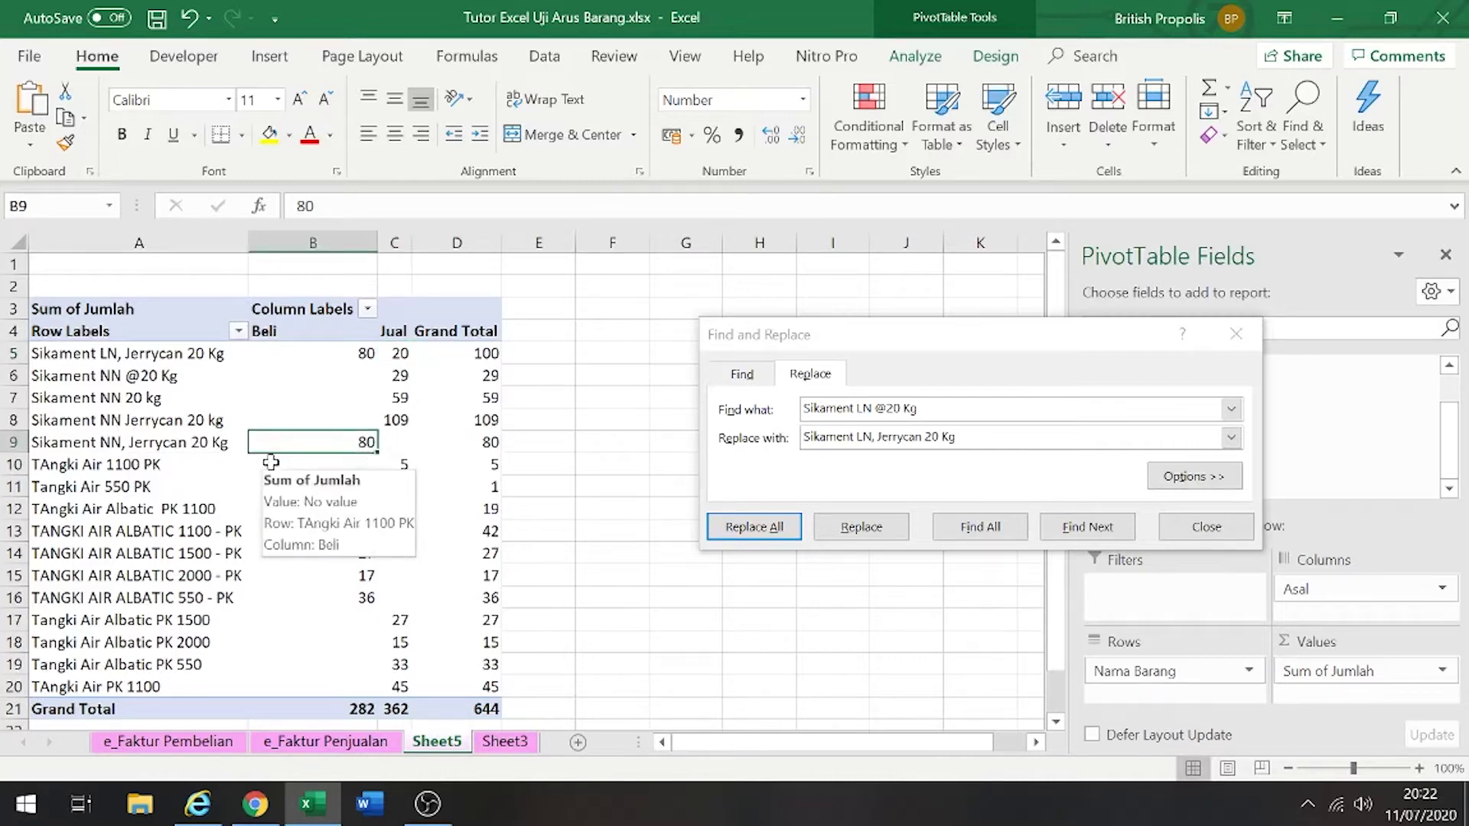
{"action": "left_click", "coordinate": [172, 420]}
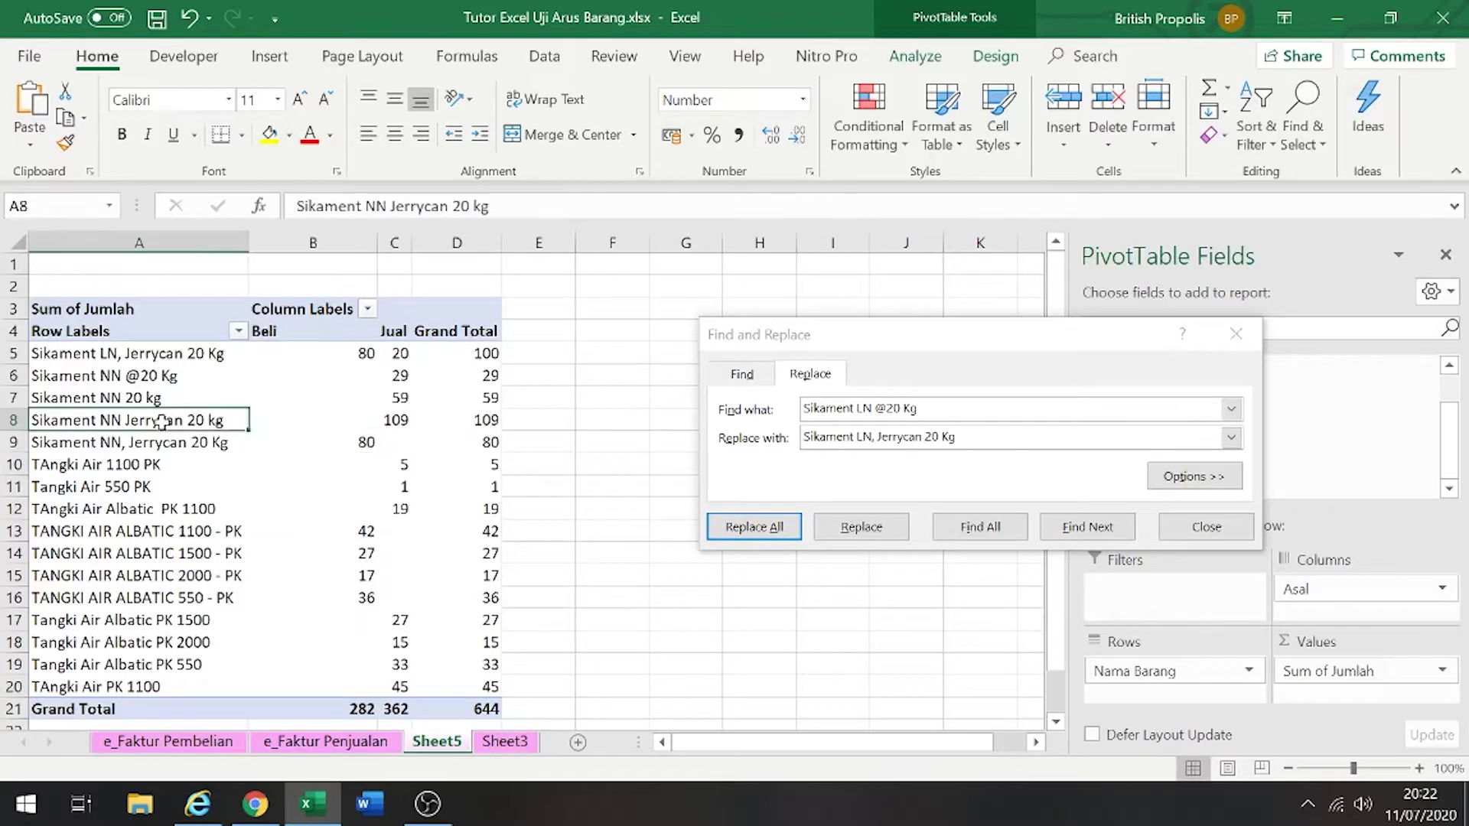
{"action": "left_click", "coordinate": [181, 399]}
{"action": "left_click", "coordinate": [182, 375]}
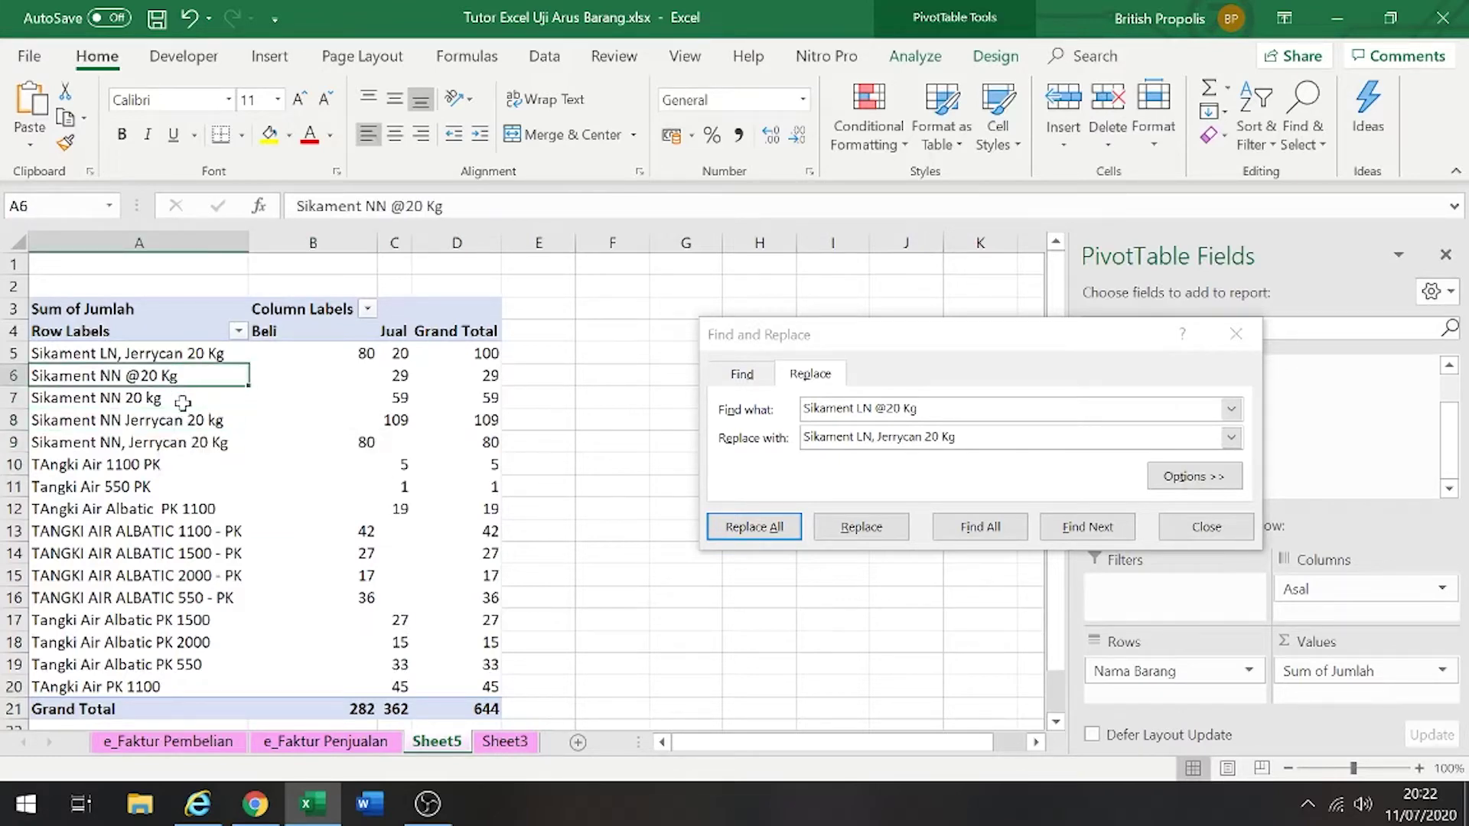
{"action": "left_click", "coordinate": [184, 419]}
{"action": "key", "text": "ctrl+space"}
{"action": "left_click", "coordinate": [196, 450]}
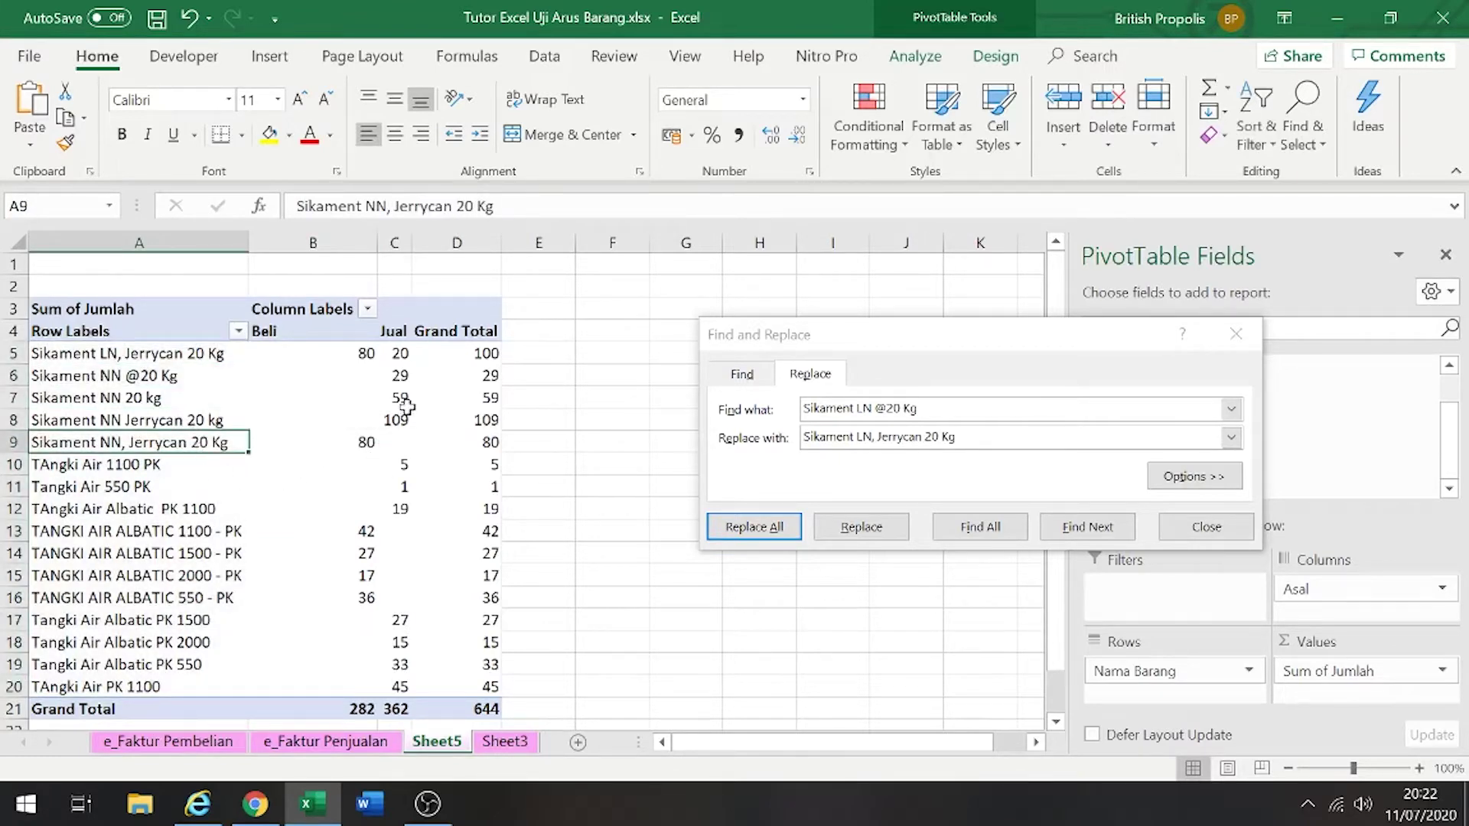
{"action": "left_click_drag", "start_coordinate": [398, 376], "coordinate": [394, 423]}
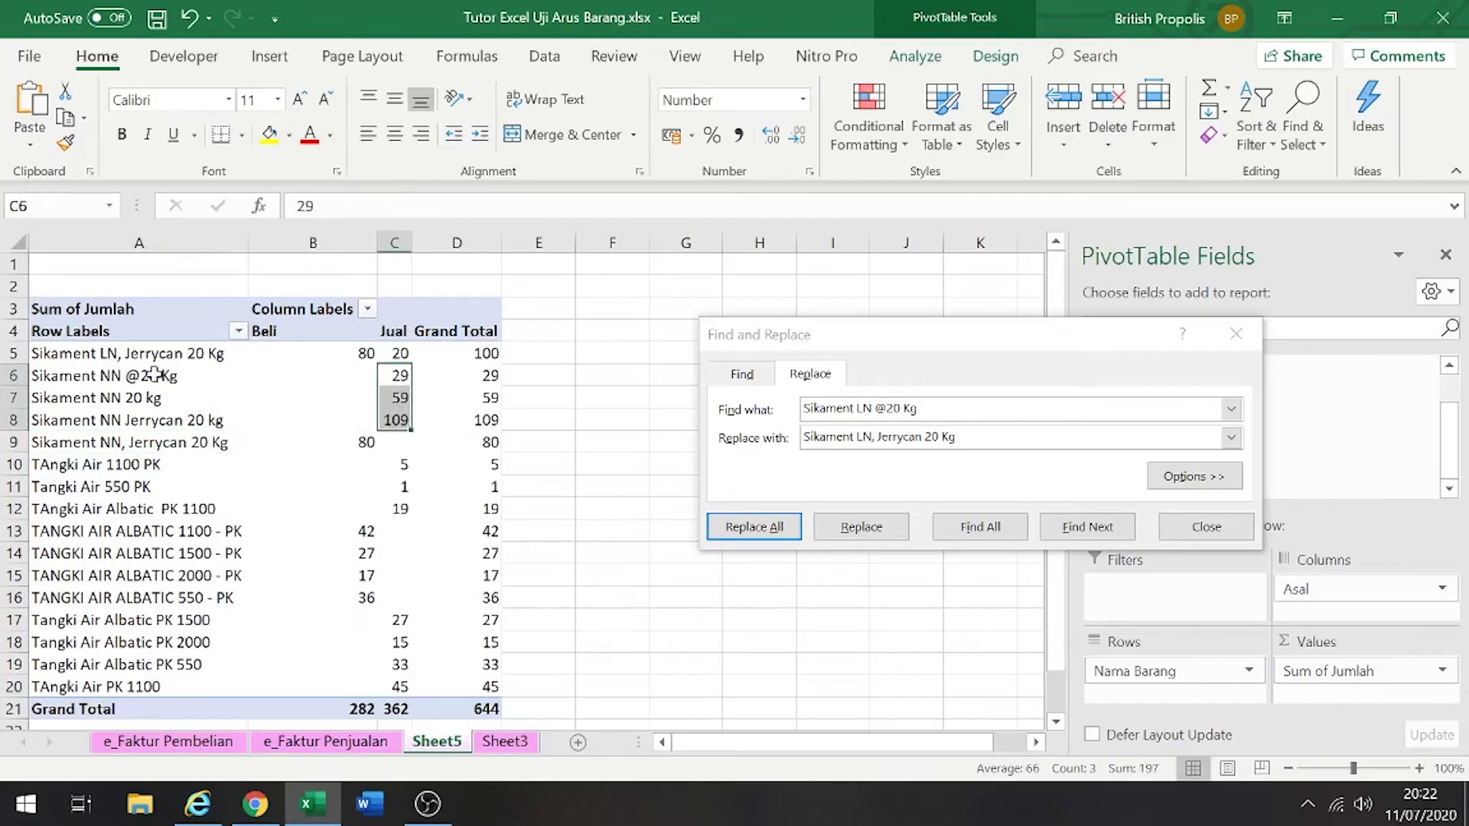
{"action": "left_click_drag", "start_coordinate": [157, 375], "coordinate": [116, 428]}
{"action": "left_click", "coordinate": [115, 446]}
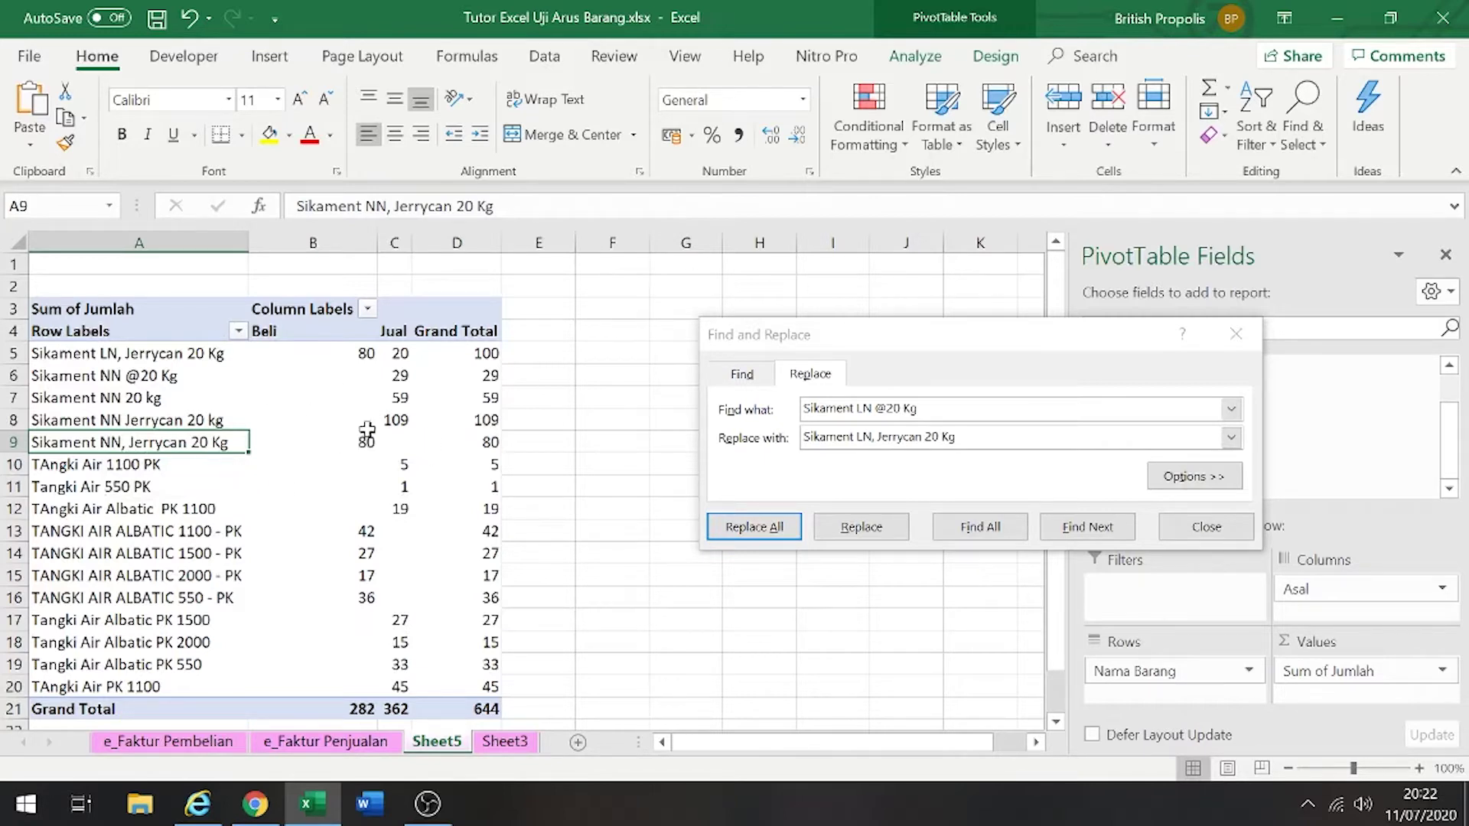
Copy the item name "Sikament NN Jerrycan 20 kg" from the PivotTable into Find and Replace as the search text
{"action": "left_click", "coordinate": [123, 421]}
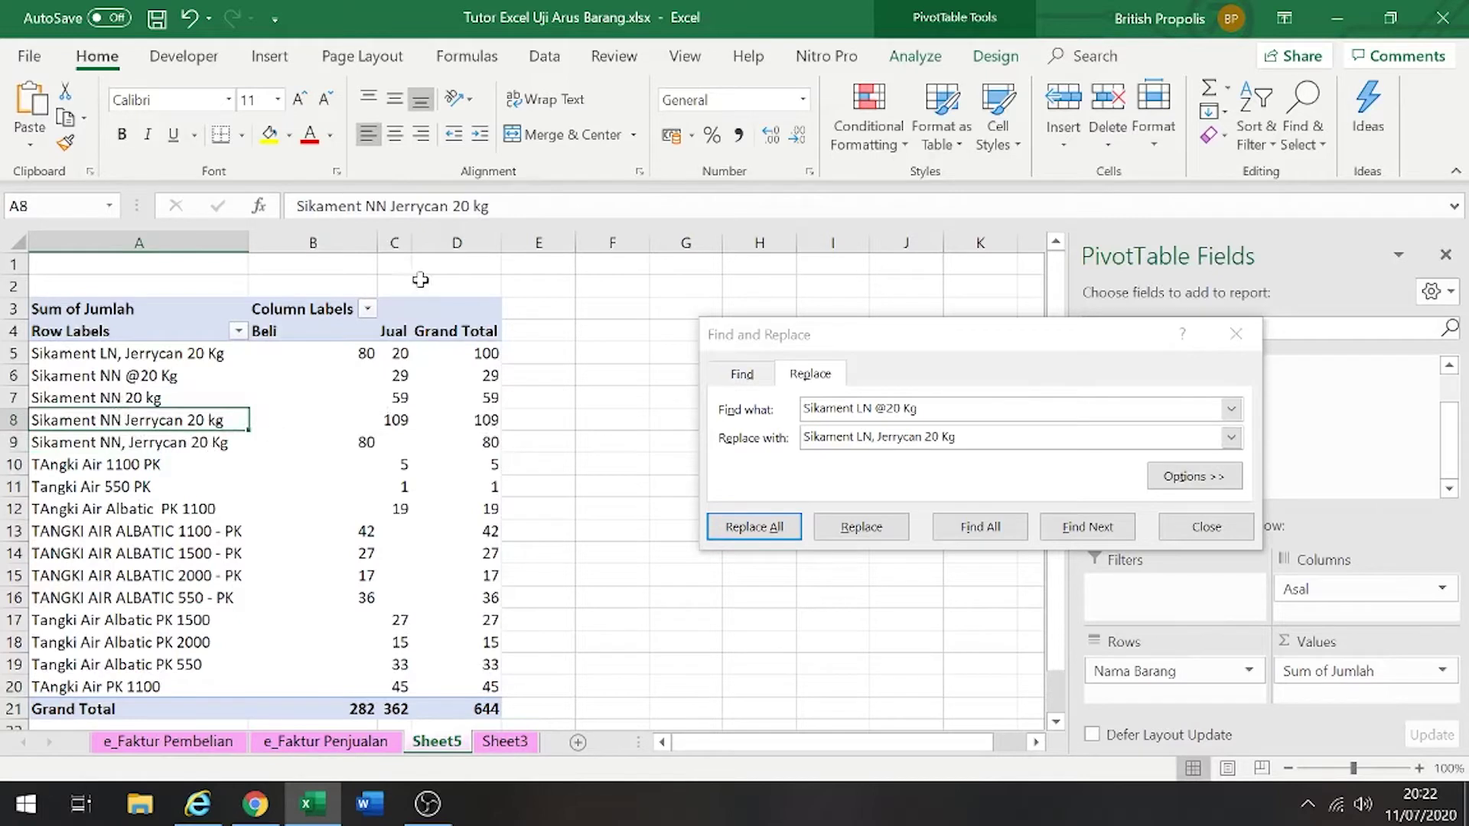
{"action": "left_click_drag", "start_coordinate": [297, 206], "coordinate": [489, 205]}
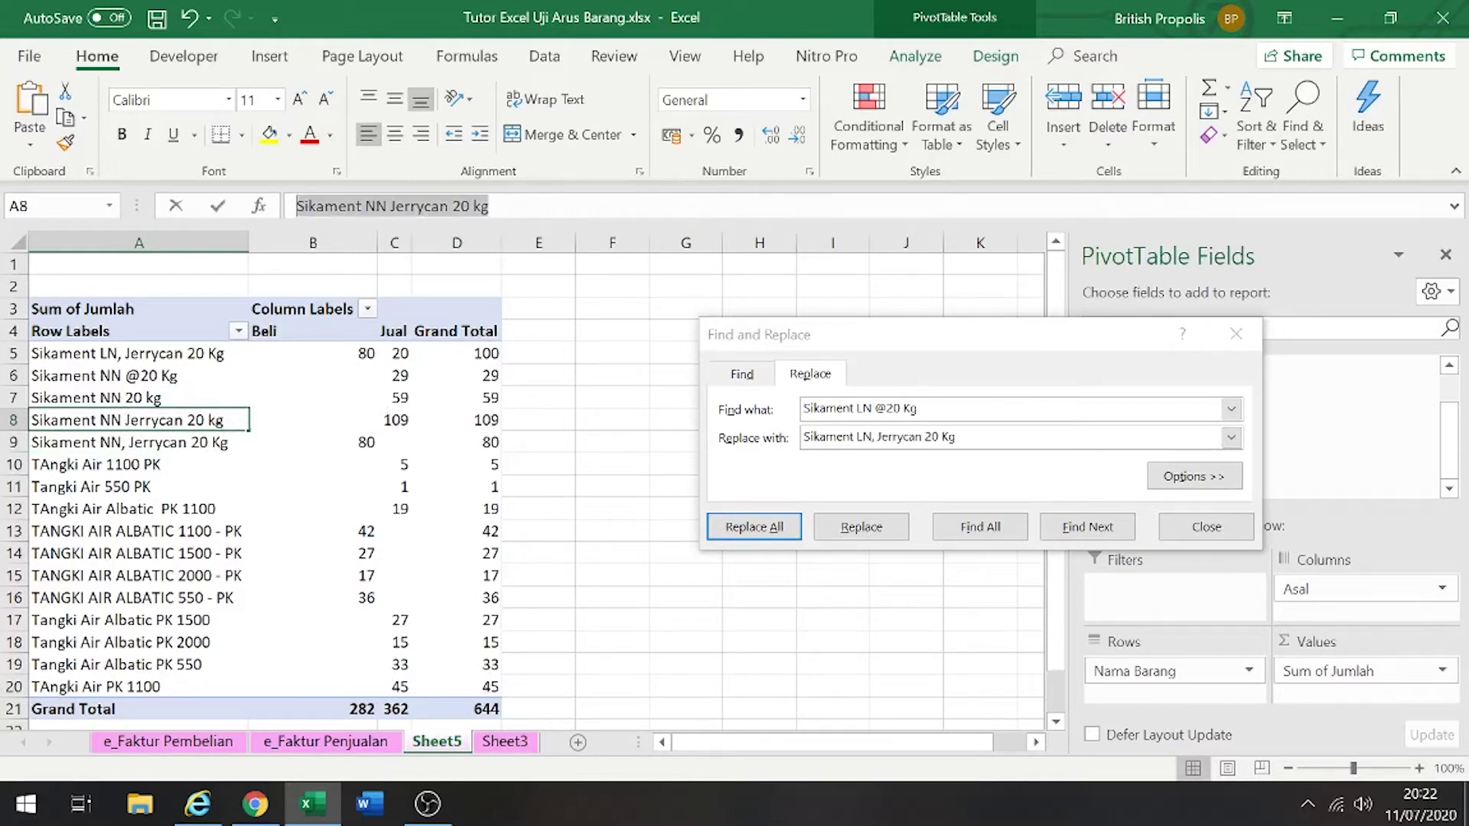
{"action": "key", "text": "ctrl+c"}
{"action": "left_click", "coordinate": [727, 410]}
{"action": "key", "text": "ctrl+v"}
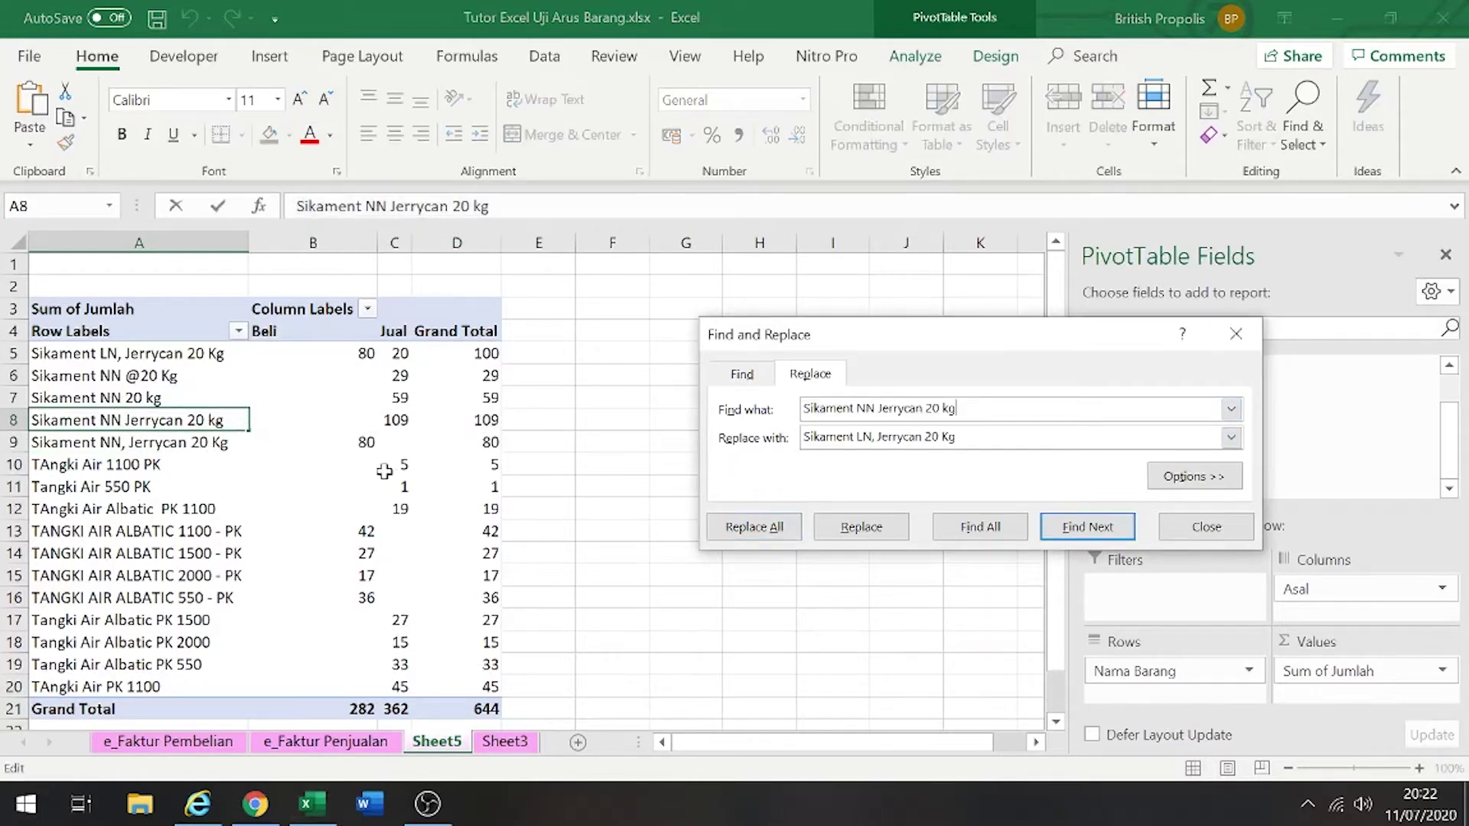
Copy the item name "Sikament NN, Jerrycan 20 Kg" from the PivotTable and set it as the replacement text
{"action": "left_click", "coordinate": [259, 470]}
{"action": "left_click", "coordinate": [205, 443]}
{"action": "triple_click", "coordinate": [487, 206]}
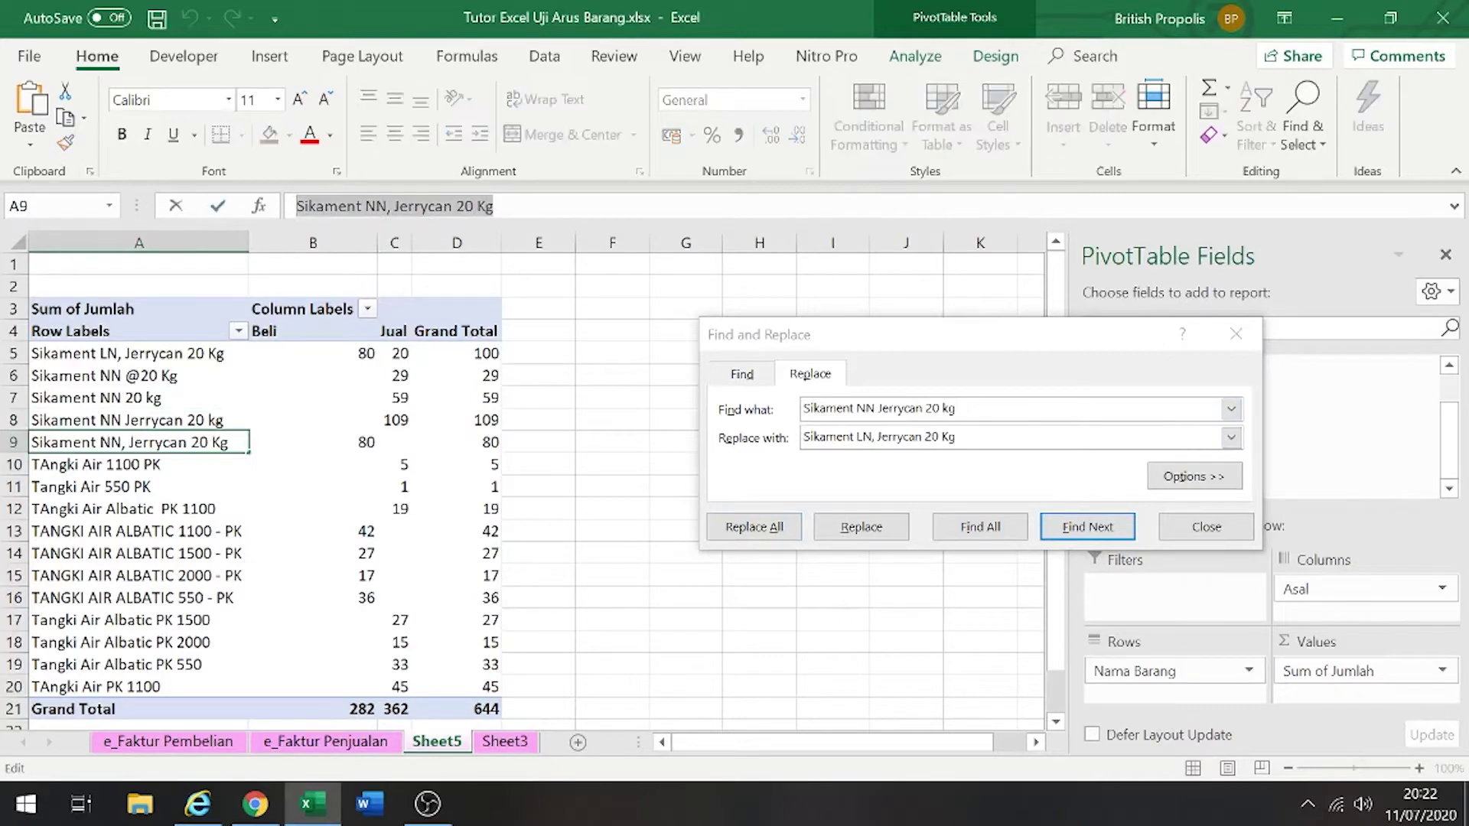
{"action": "key", "text": "ctrl+c"}
{"action": "triple_click", "coordinate": [880, 436]}
{"action": "key", "text": "ctrl+v"}
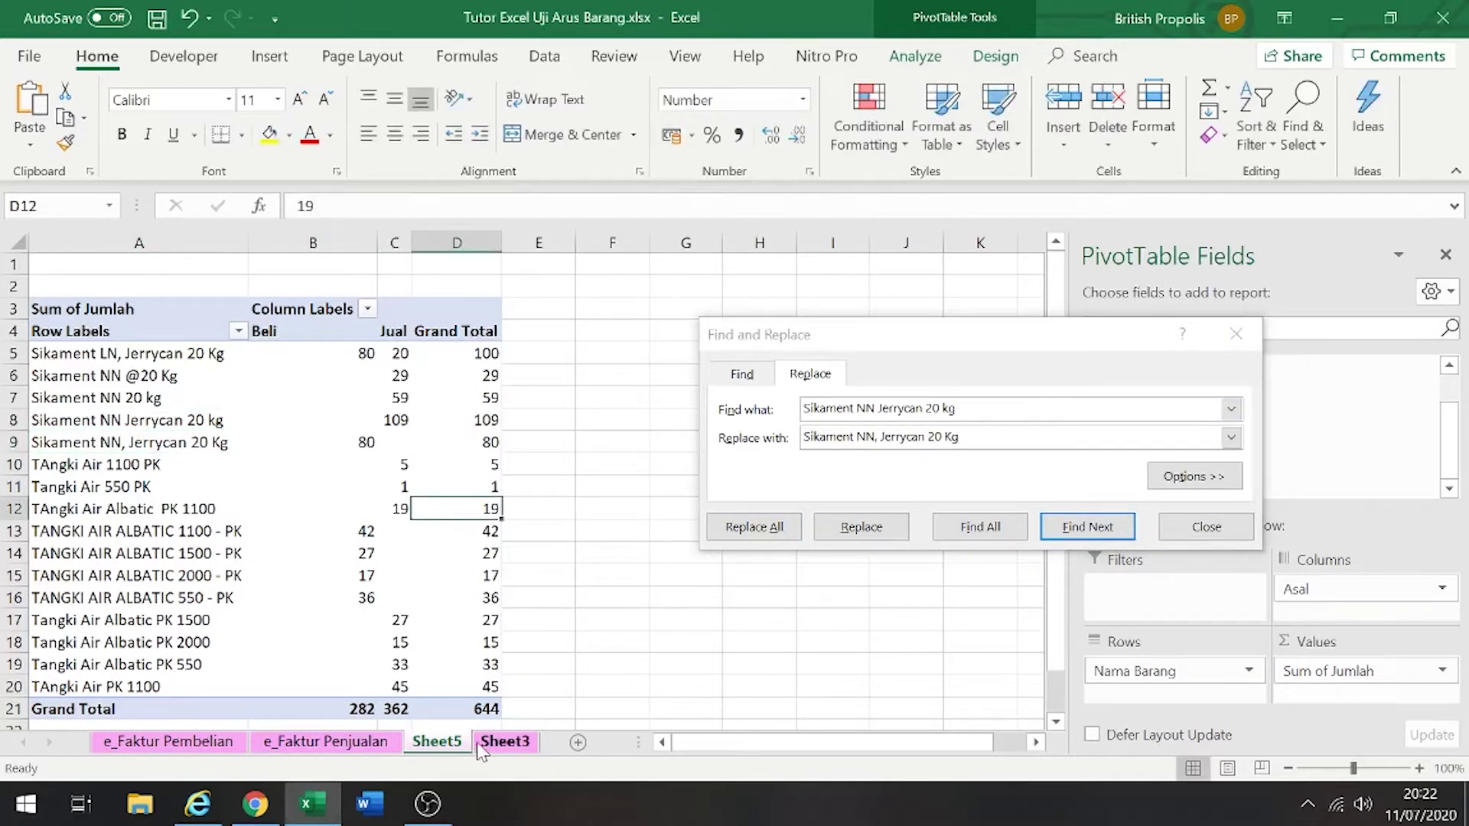
Replace all occurrences of "Sikament NN Jerrycan 20 kg" with "Sikament NN, Jerrycan 20 Kg" in Sheet3's Nama Barang column
{"action": "left_click", "coordinate": [501, 741]}
{"action": "left_click", "coordinate": [351, 243]}
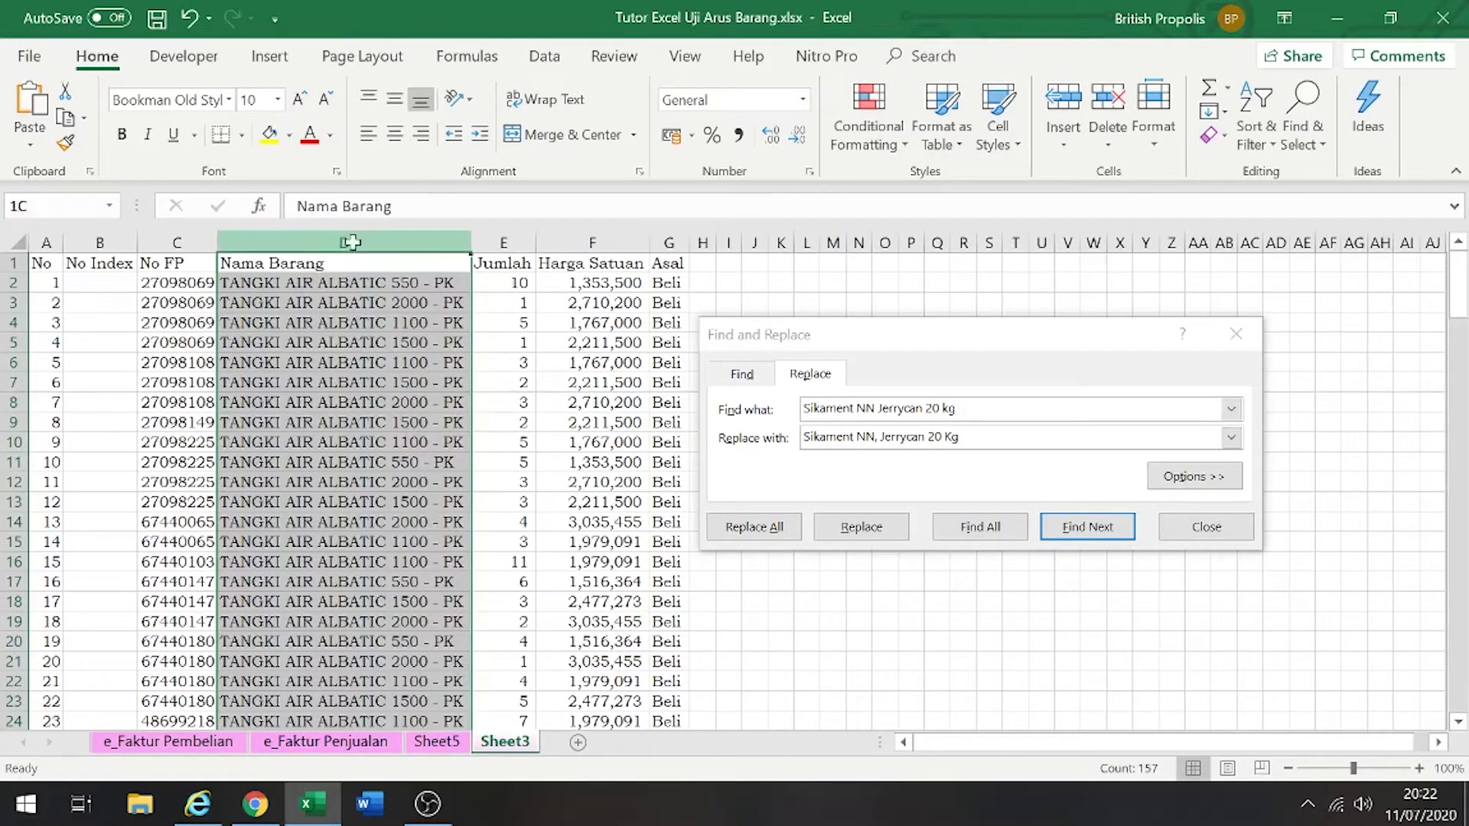
{"action": "left_click", "coordinate": [773, 526]}
{"action": "left_click", "coordinate": [796, 463]}
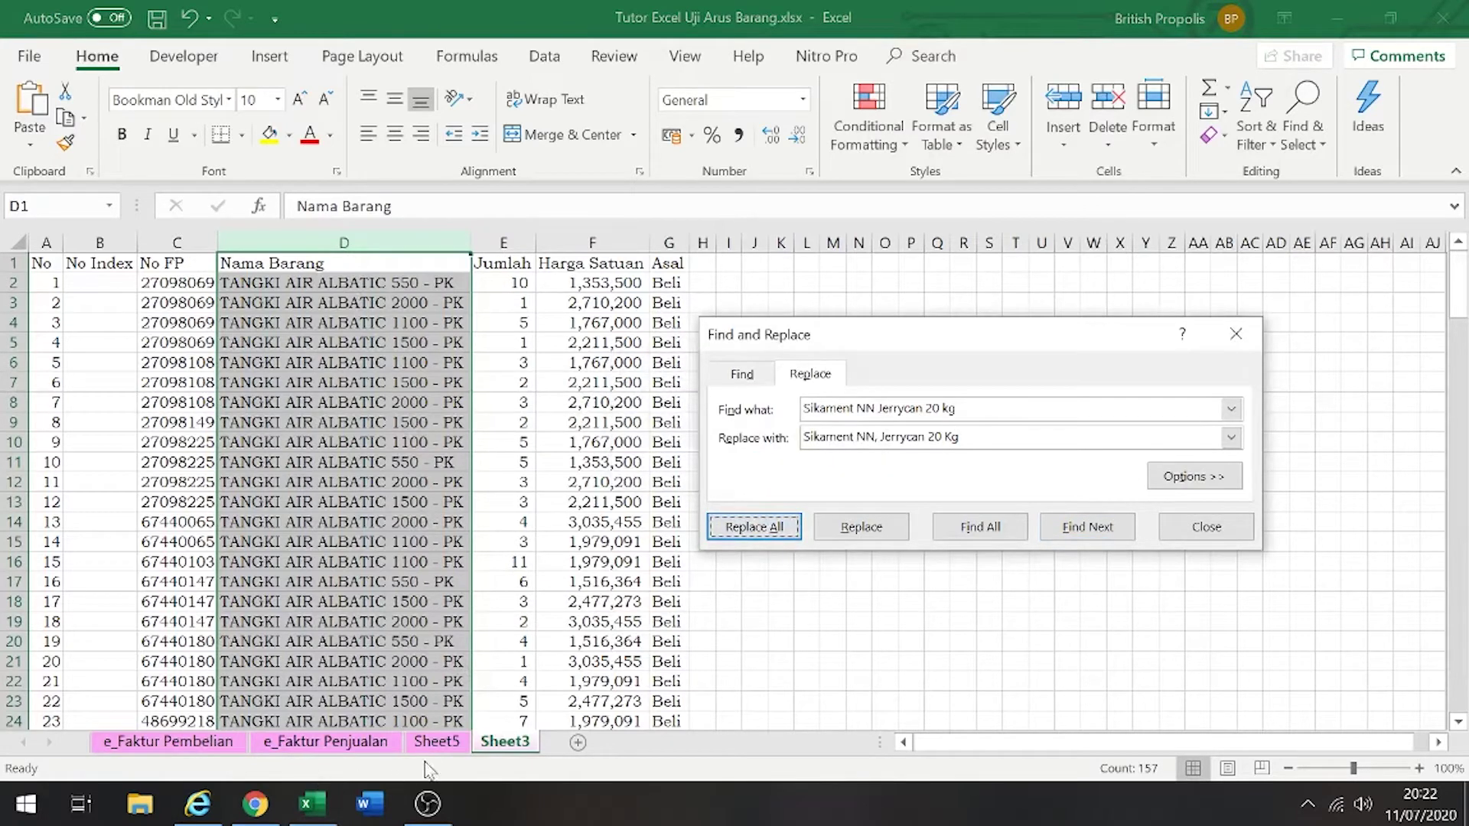
Refresh the PivotTable on Sheet5 to merge the Sikament NN Jerrycan rows
{"action": "left_click", "coordinate": [437, 741]}
{"action": "right_click", "coordinate": [277, 494]}
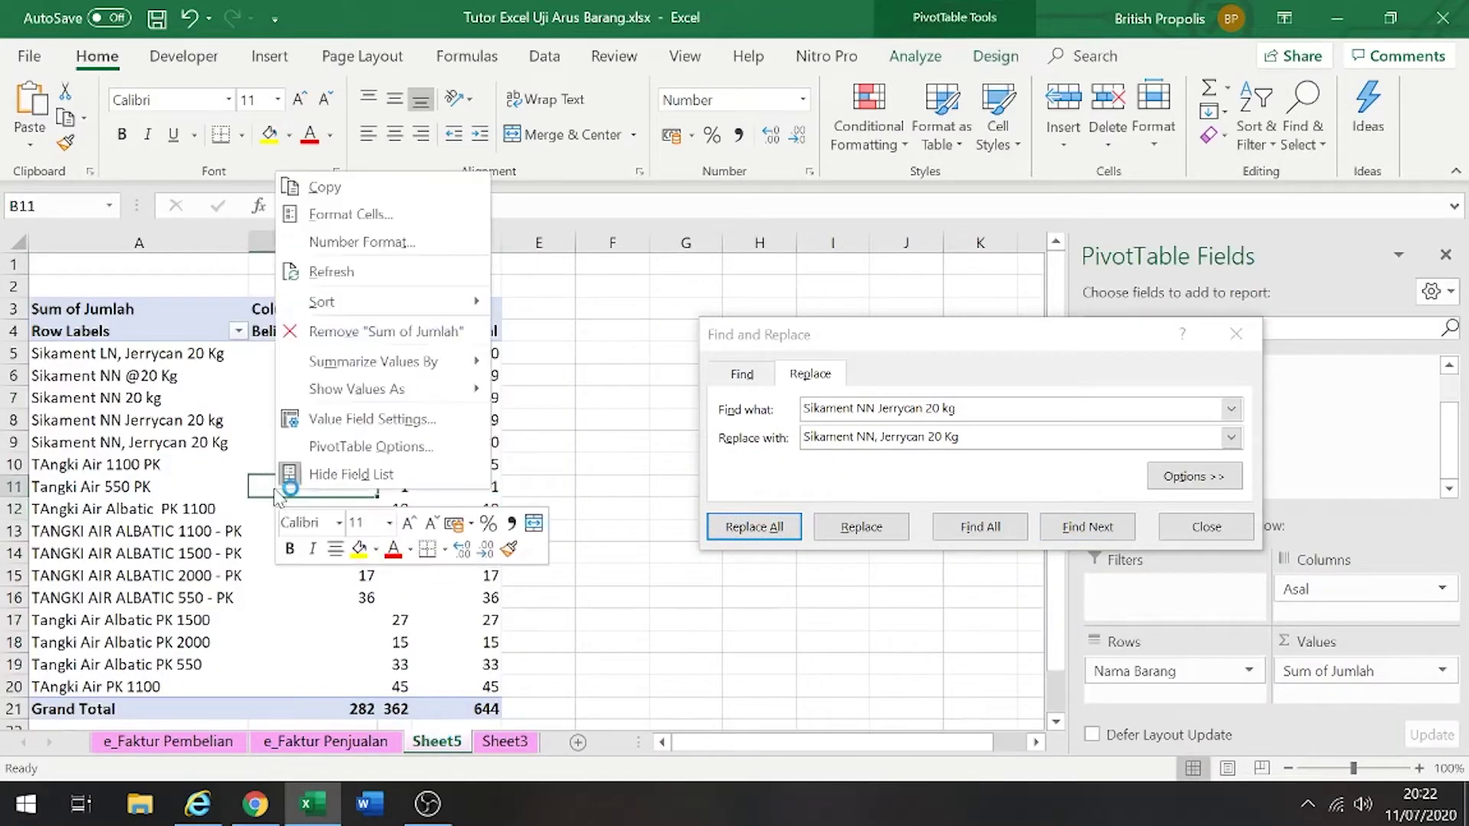
{"action": "left_click", "coordinate": [371, 272]}
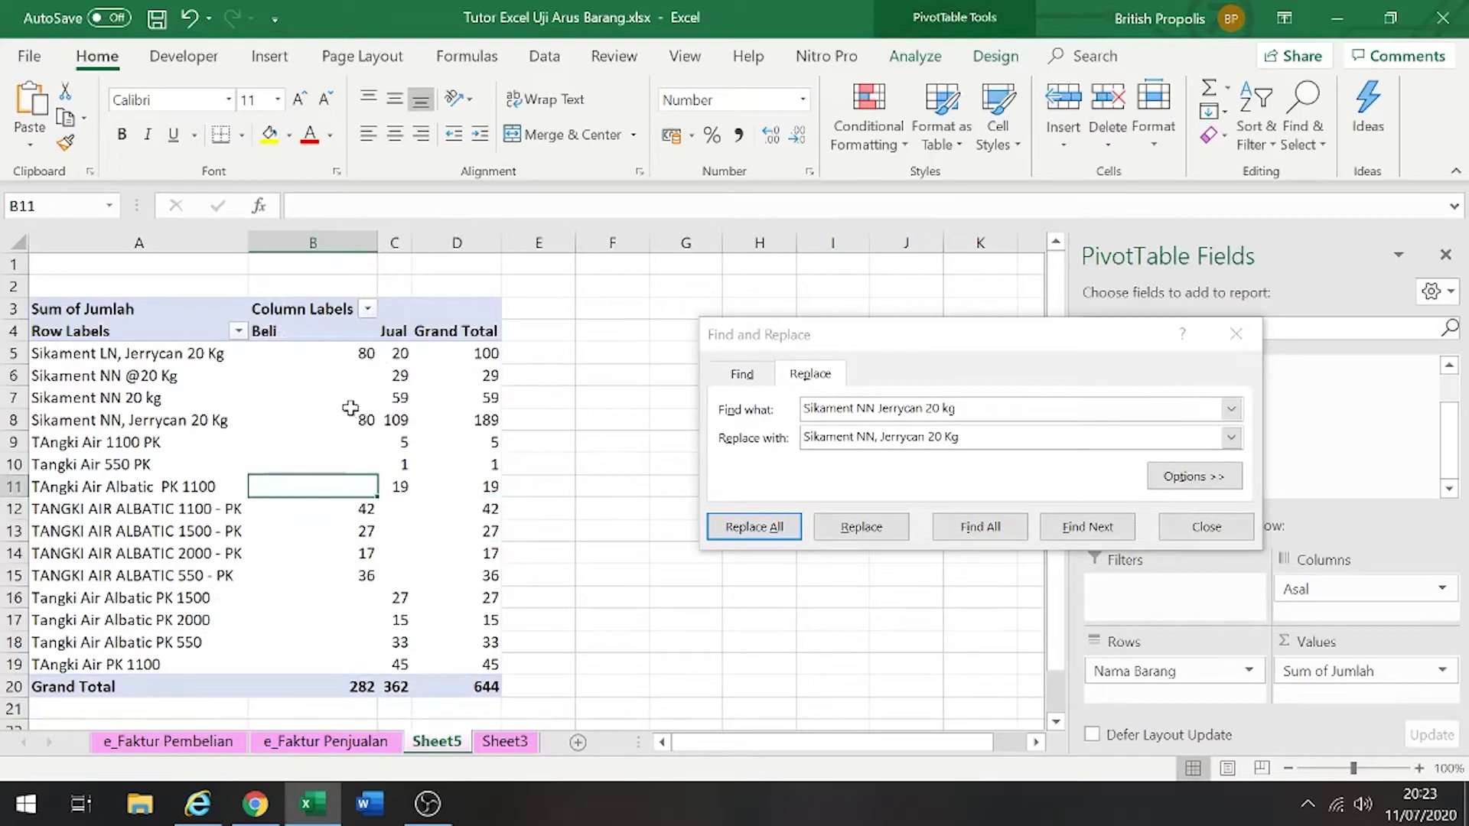
Copy the item name "Sikament NN 20 kg" from the PivotTable into Find and Replace as the new search text
{"action": "left_click", "coordinate": [205, 411]}
{"action": "left_click", "coordinate": [208, 390]}
{"action": "left_click_drag", "start_coordinate": [430, 207], "coordinate": [290, 207]}
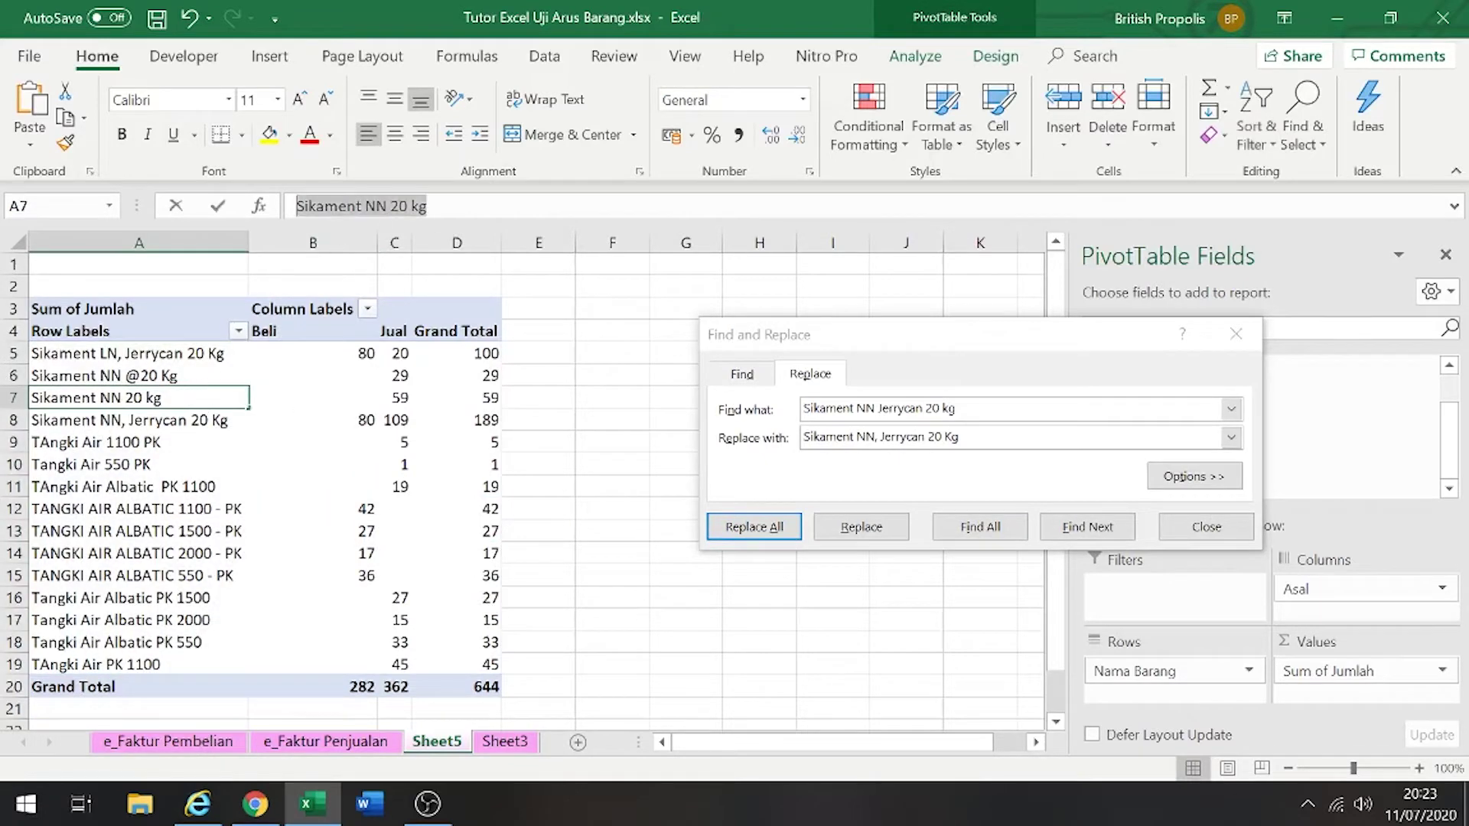
{"action": "key", "text": "ctrl+c"}
{"action": "left_click_drag", "start_coordinate": [965, 409], "coordinate": [664, 408]}
{"action": "key", "text": "ctrl+v"}
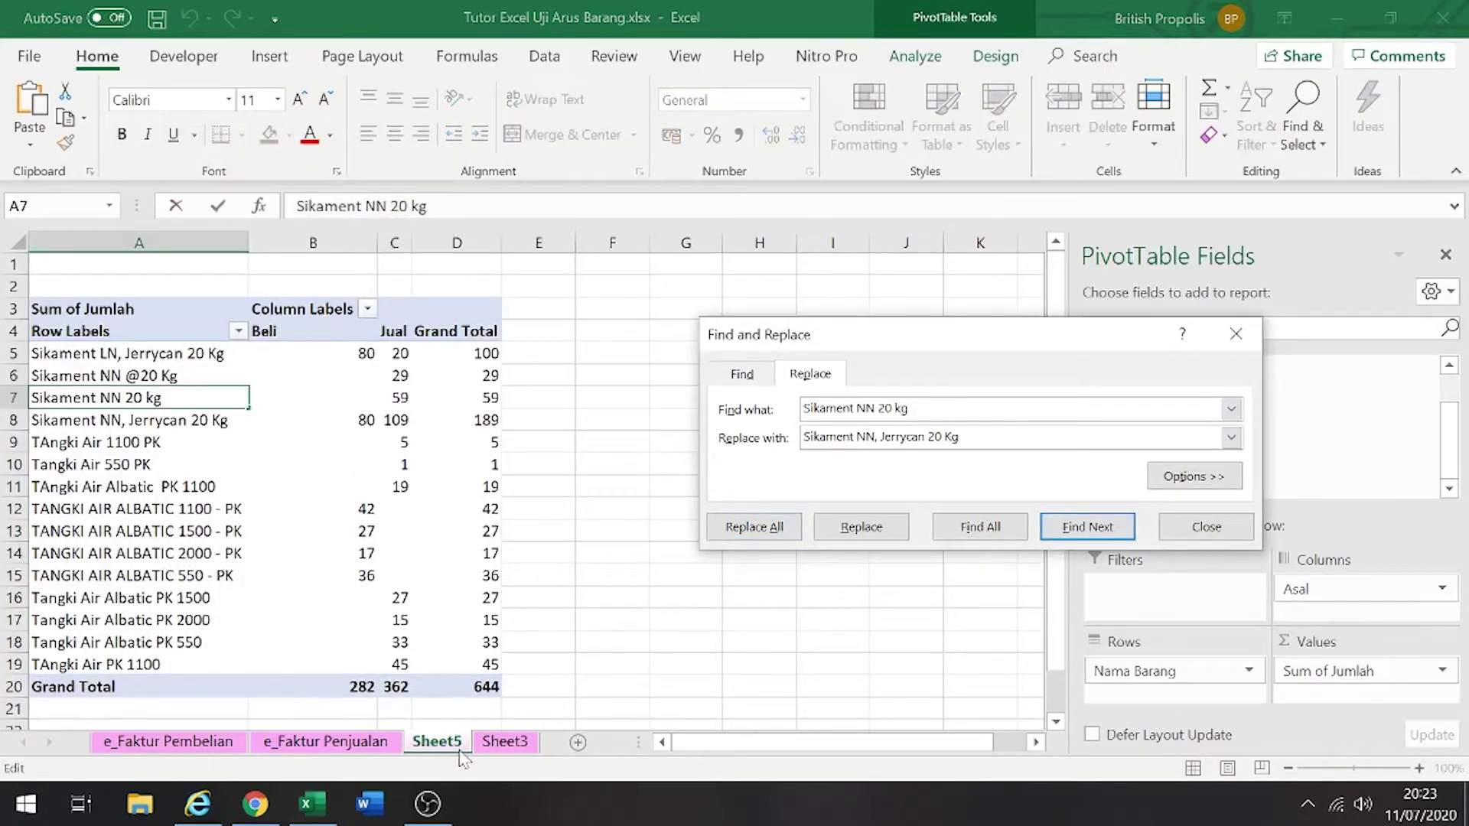
Replace all occurrences of "Sikament NN 20 kg" with "Sikament NN, Jerrycan 20 Kg" in Sheet3's Nama Barang column
{"action": "left_click", "coordinate": [505, 742]}
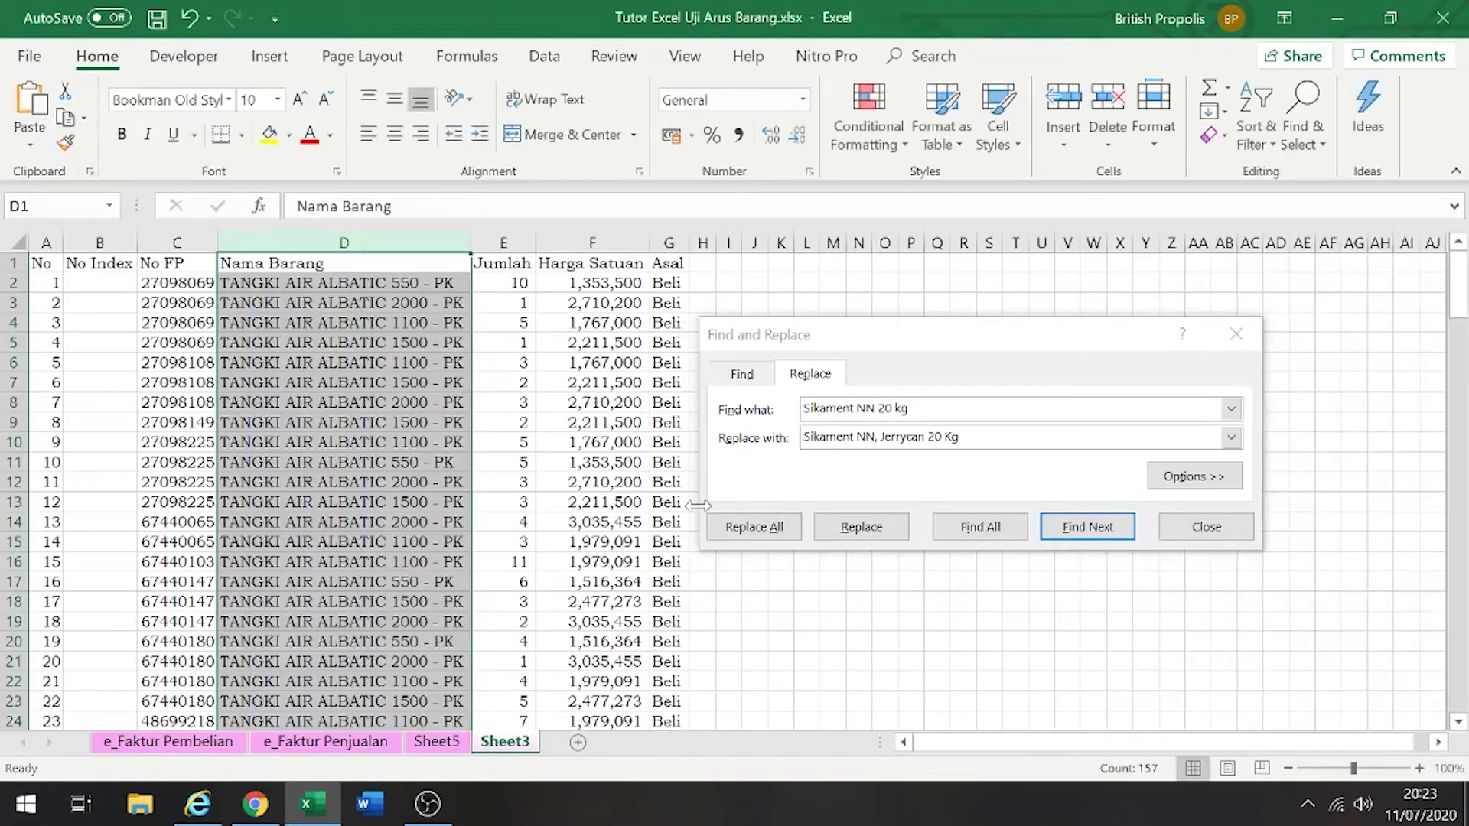
{"action": "left_click", "coordinate": [751, 526]}
{"action": "key", "text": "Return"}
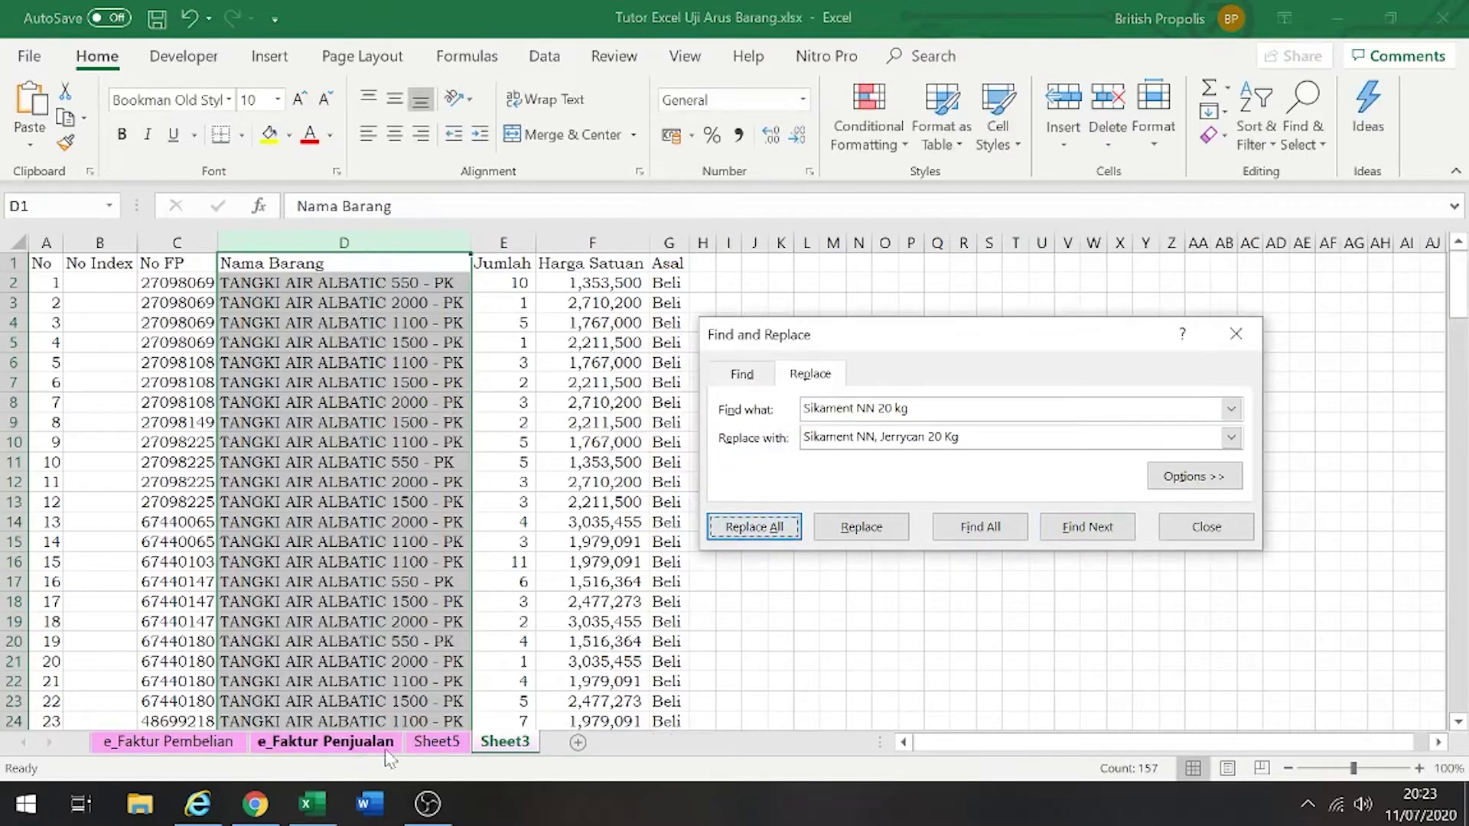
Refresh the PivotTable on Sheet5 and check the merged Sikament NN, Jerrycan 20 Kg row
{"action": "left_click", "coordinate": [436, 741]}
{"action": "right_click", "coordinate": [324, 488]}
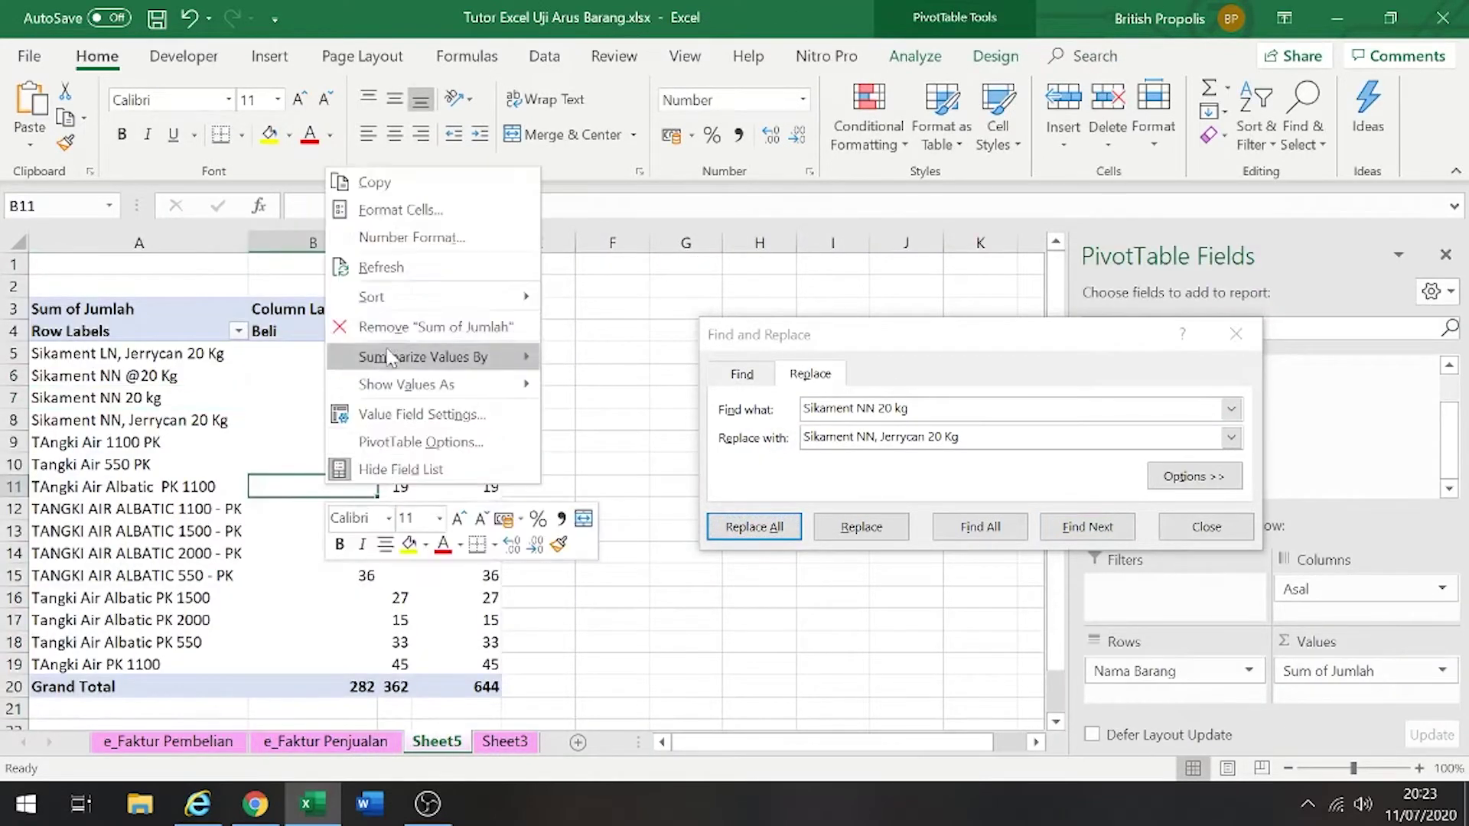
{"action": "left_click", "coordinate": [404, 267]}
{"action": "left_click", "coordinate": [222, 398]}
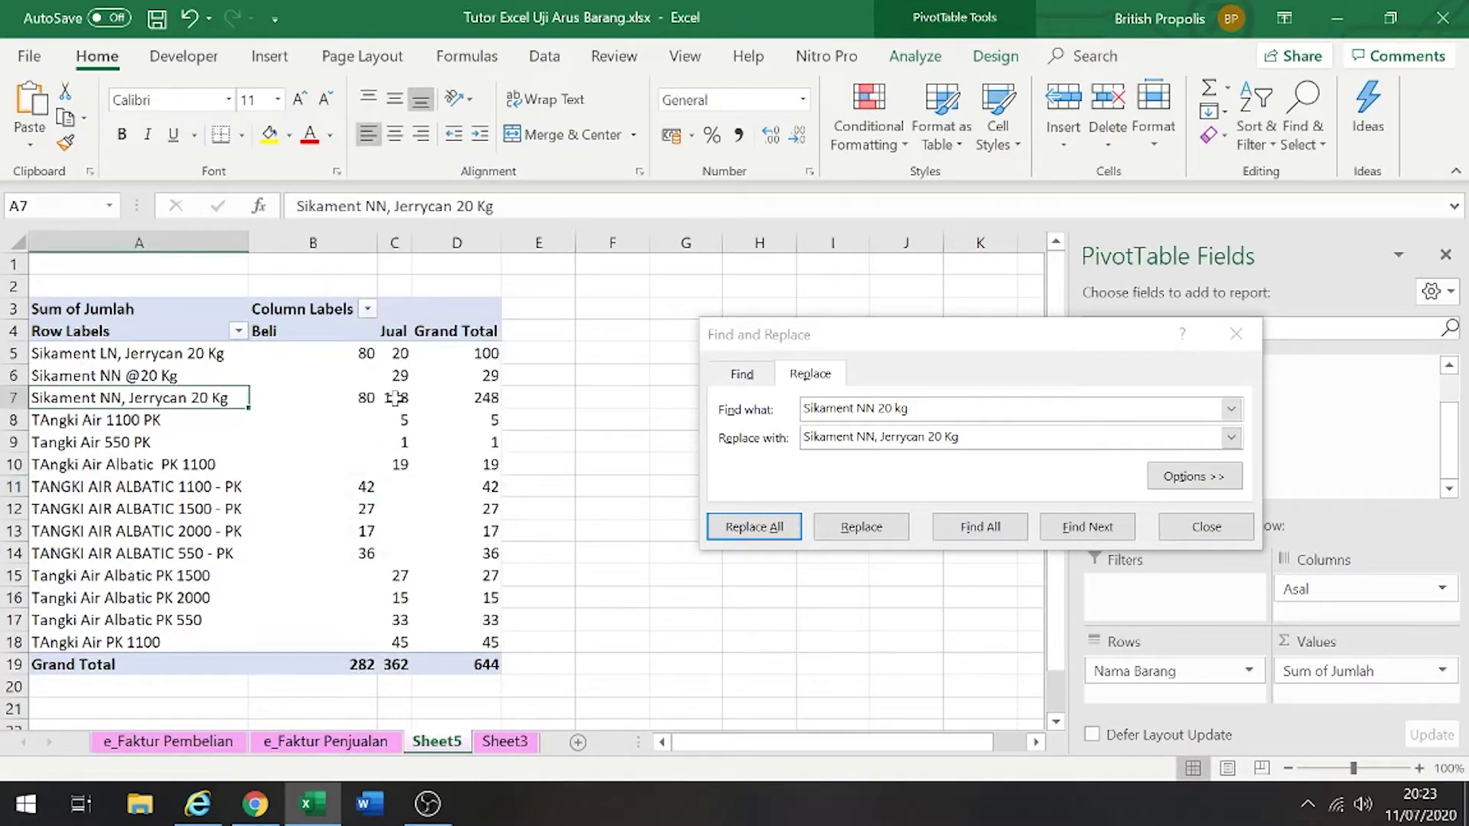
{"action": "left_click", "coordinate": [161, 377]}
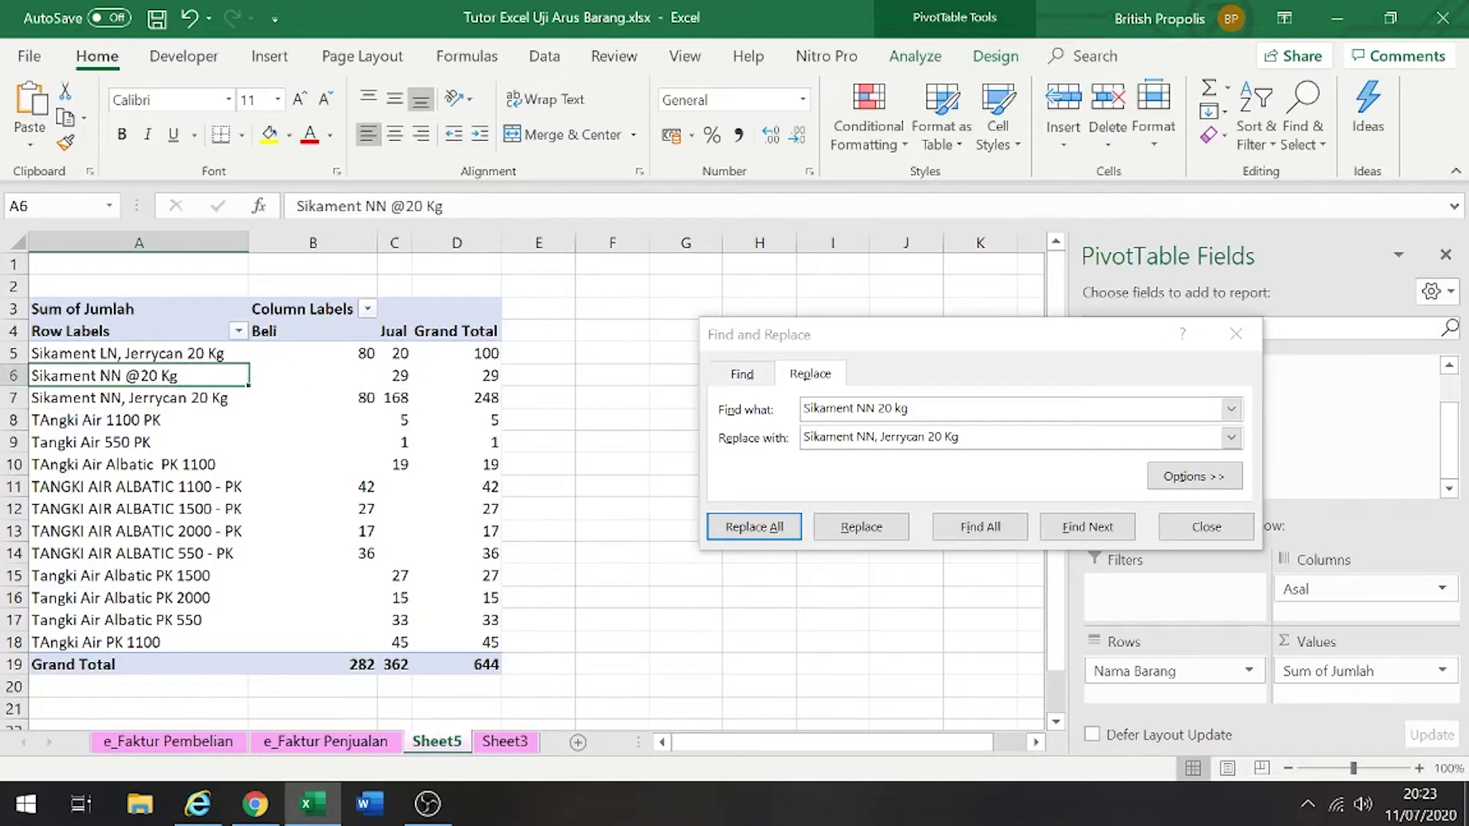
{"action": "left_click_drag", "start_coordinate": [446, 206], "coordinate": [177, 235]}
{"action": "key", "text": "ctrl+c"}
{"action": "left_click_drag", "start_coordinate": [929, 410], "coordinate": [589, 397]}
{"action": "key", "text": "ctrl+v"}
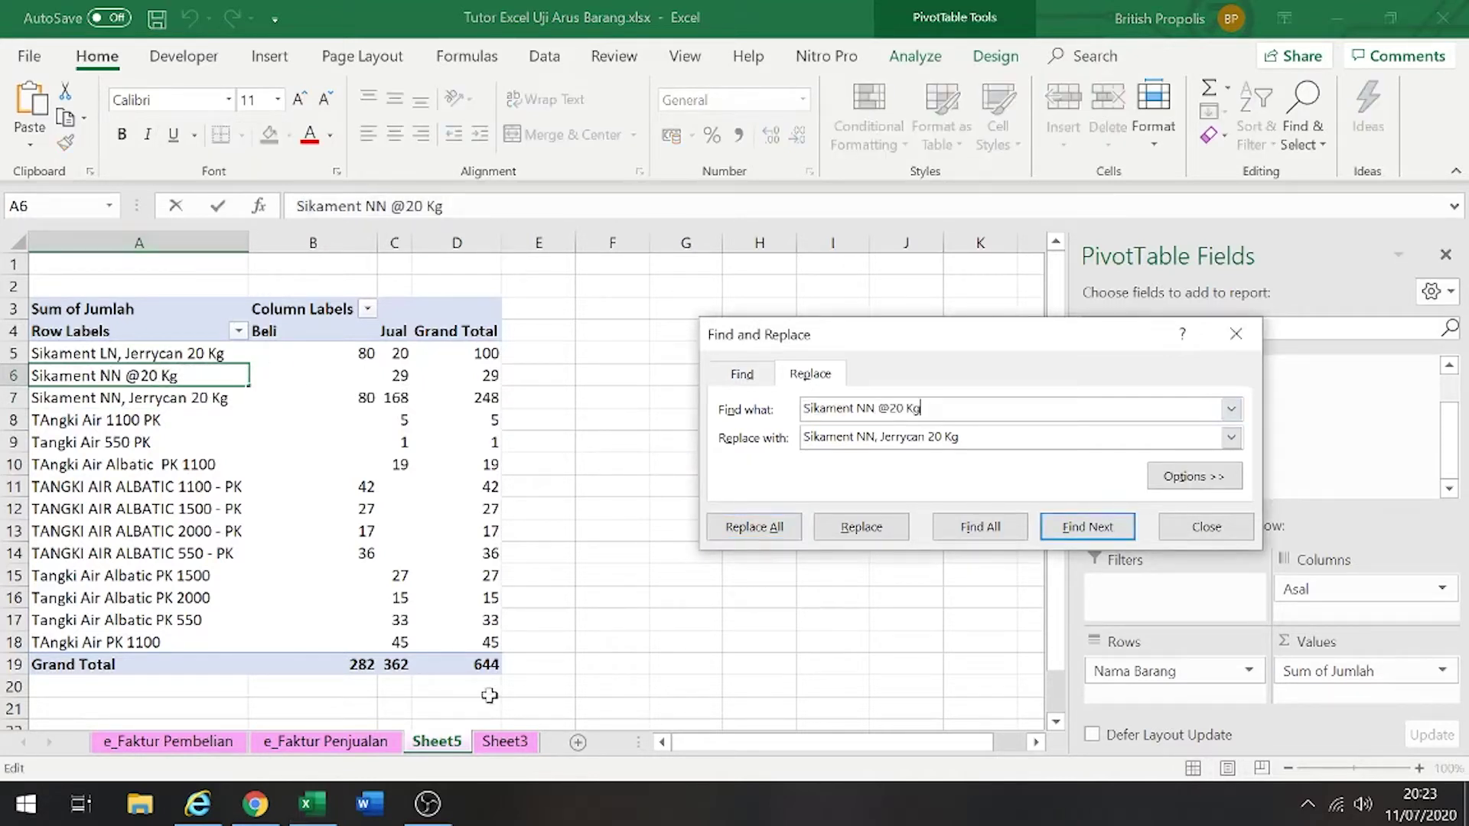
{"action": "left_click", "coordinate": [505, 741]}
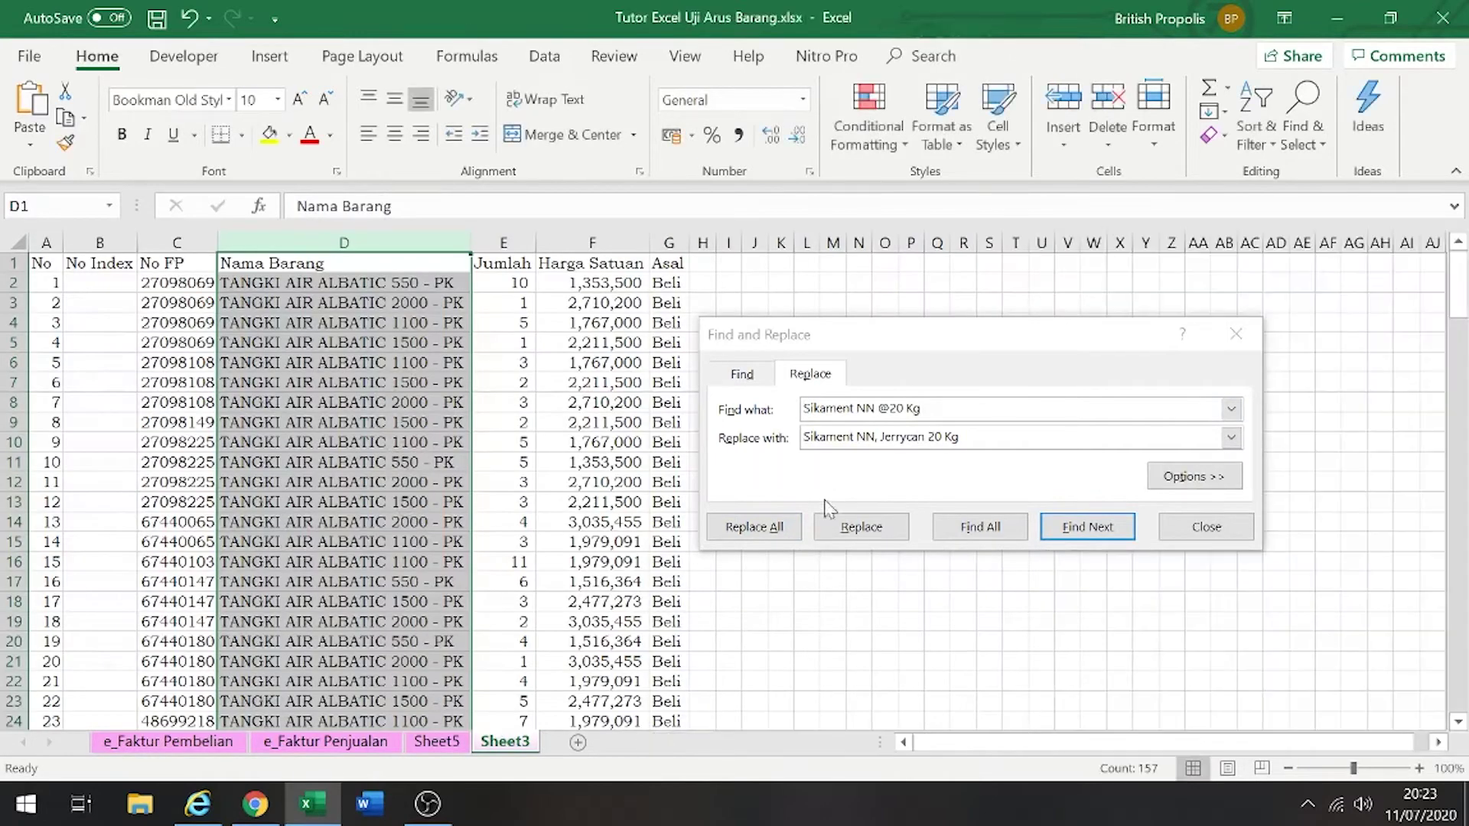
{"action": "left_click", "coordinate": [768, 528]}
{"action": "left_click", "coordinate": [742, 467]}
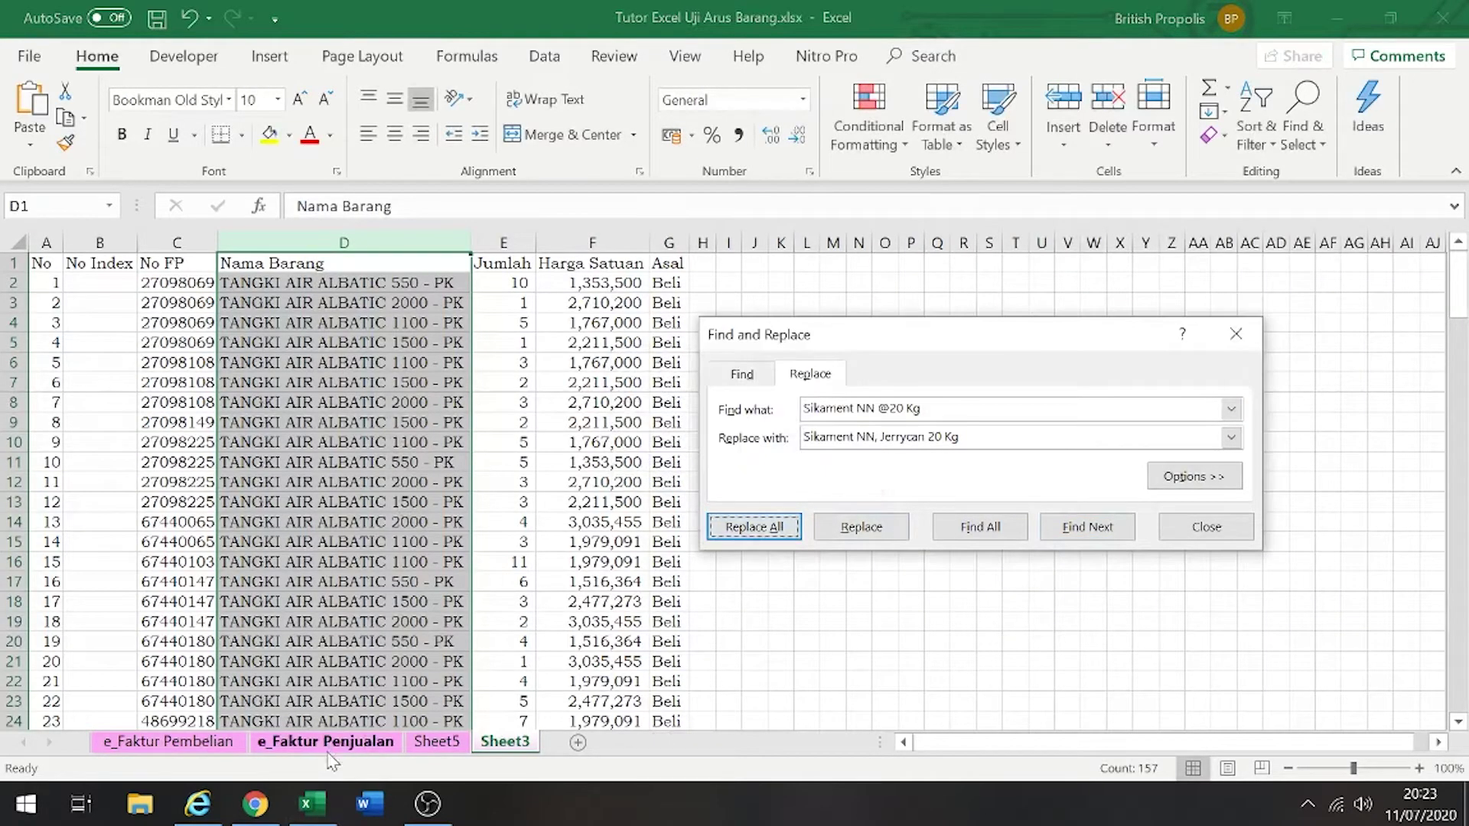
Refresh the PivotTable on Sheet5 and compare the Beli and Jual quantities of Sikament NN, Jerrycan 20 Kg
{"action": "left_click", "coordinate": [437, 741]}
{"action": "right_click", "coordinate": [277, 449]}
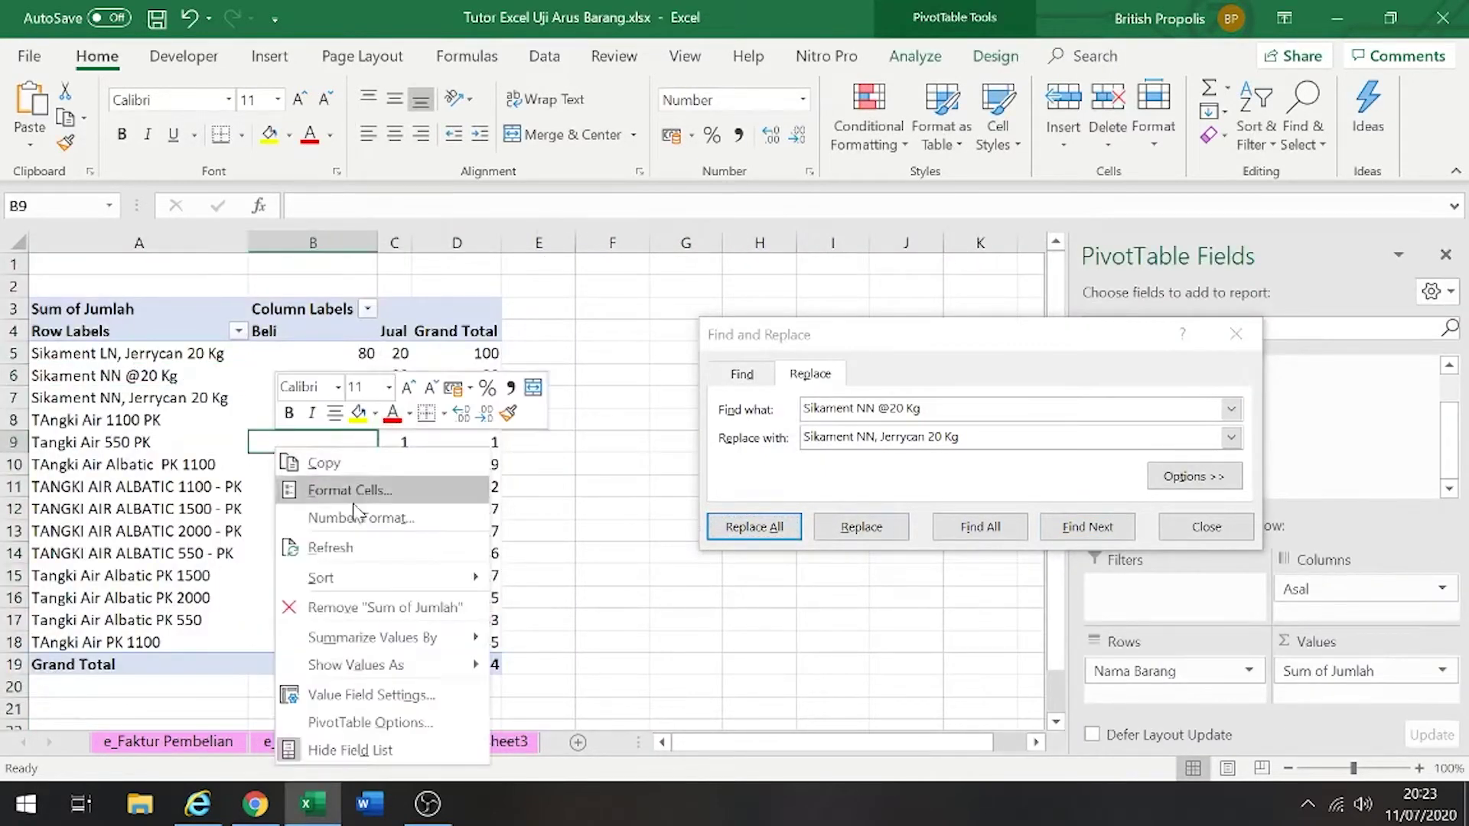
{"action": "left_click", "coordinate": [358, 549]}
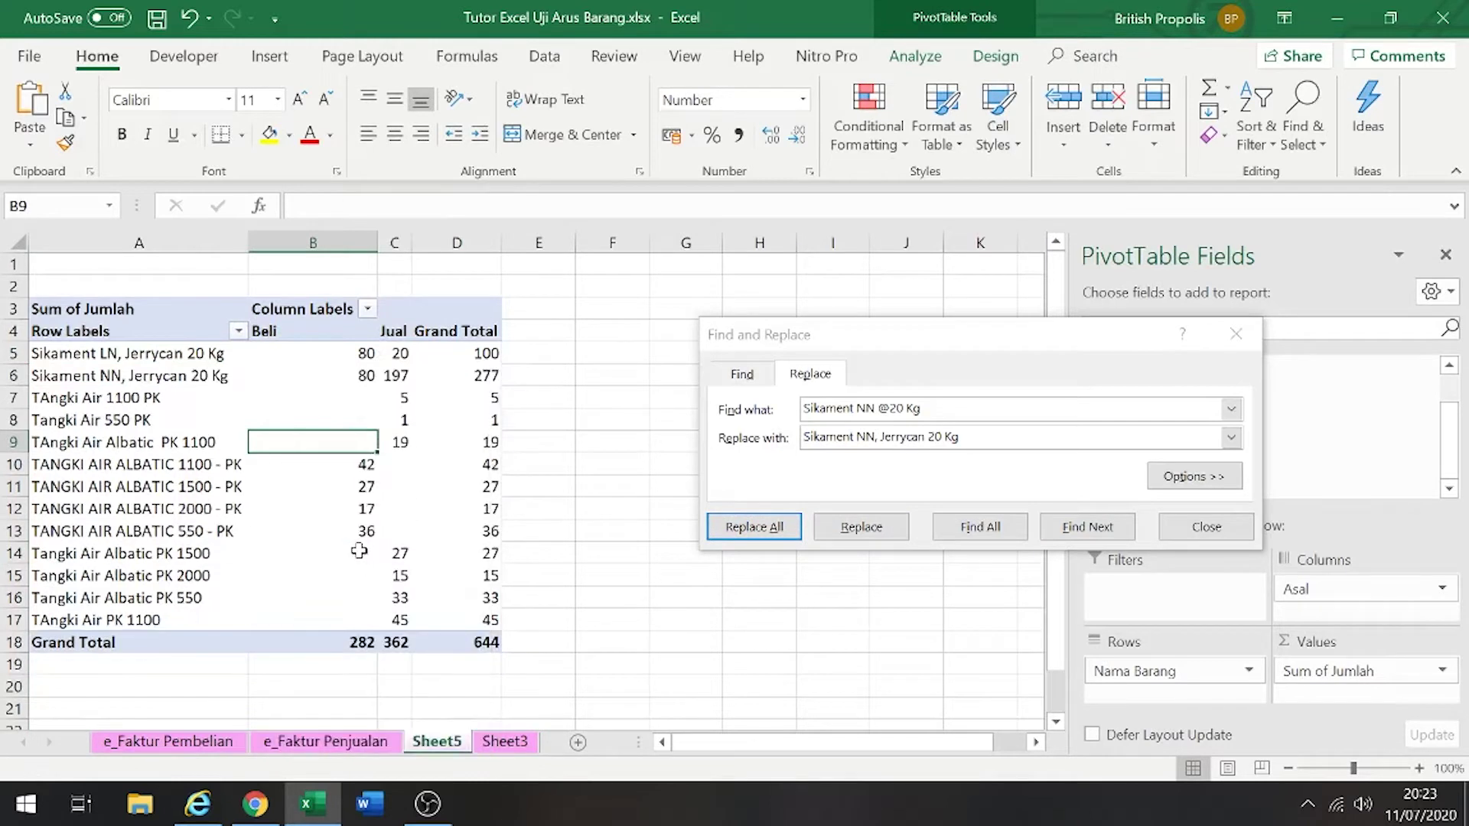
{"action": "left_click", "coordinate": [371, 376]}
{"action": "left_click", "coordinate": [404, 376]}
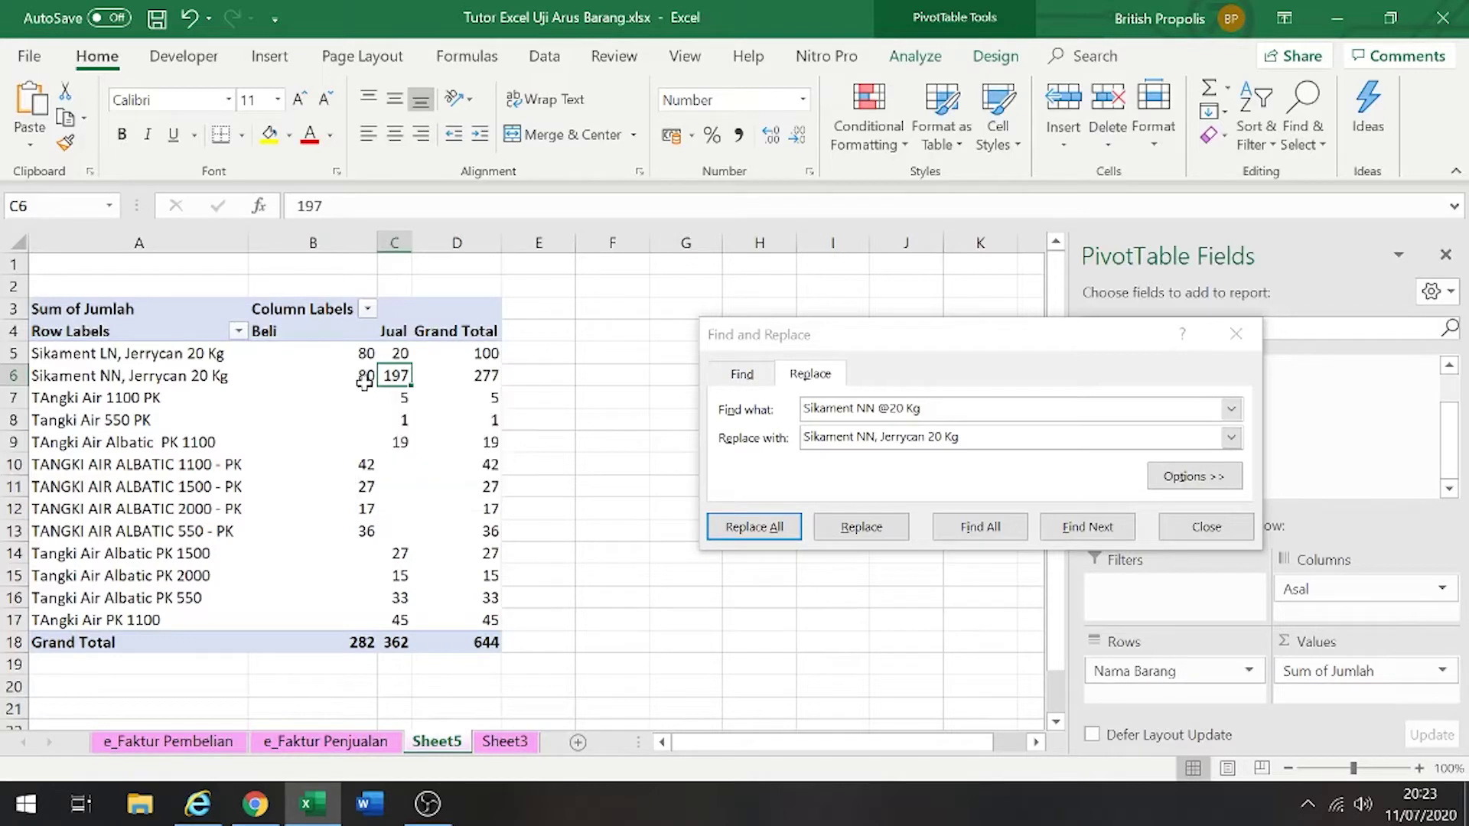
{"action": "left_click", "coordinate": [366, 377]}
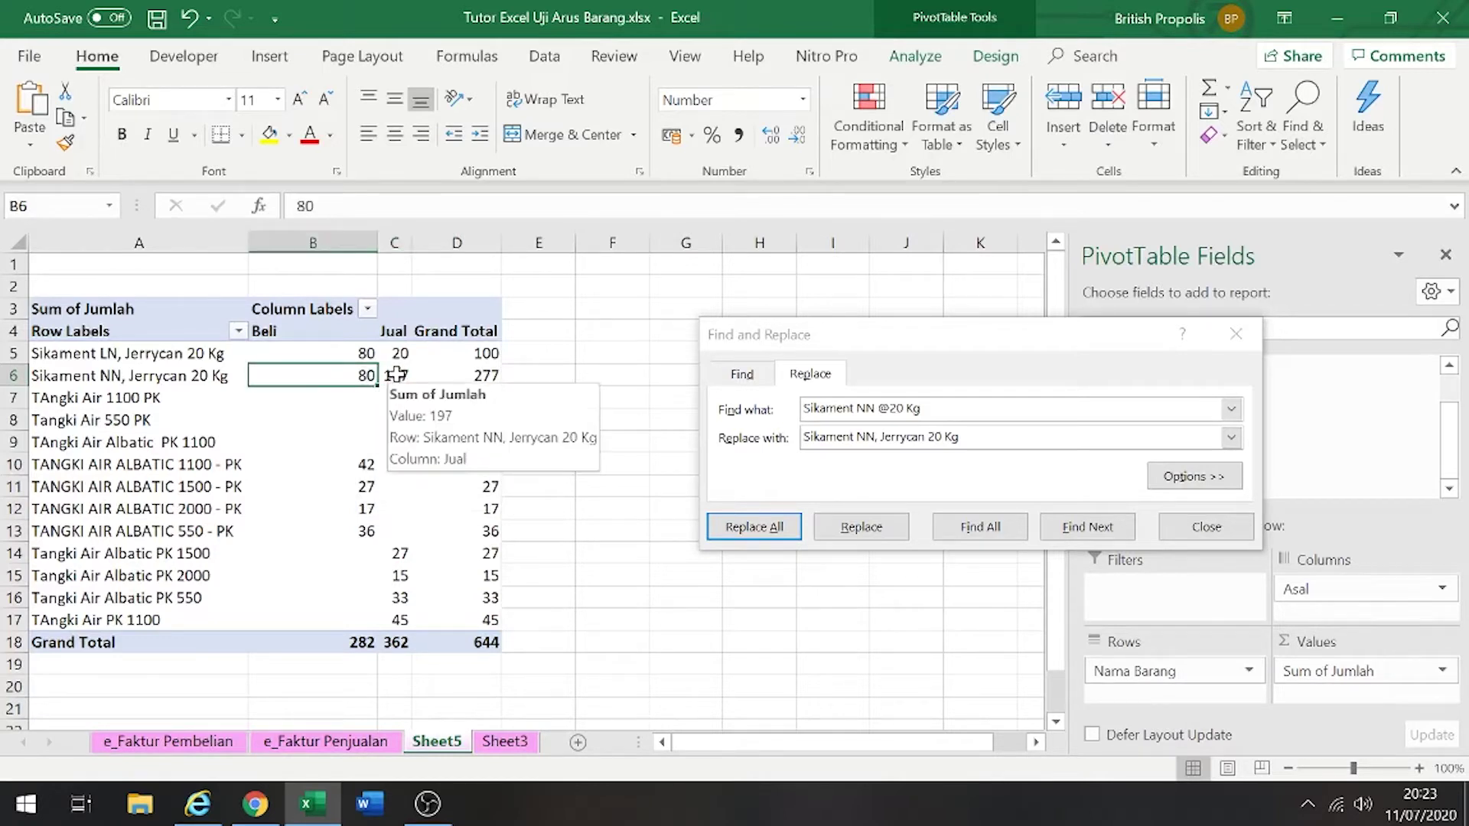
Calculate Jual minus Beli for Sikament NN, Jerrycan 20 Kg in cell F6 from the PivotTable values
{"action": "left_click", "coordinate": [395, 378]}
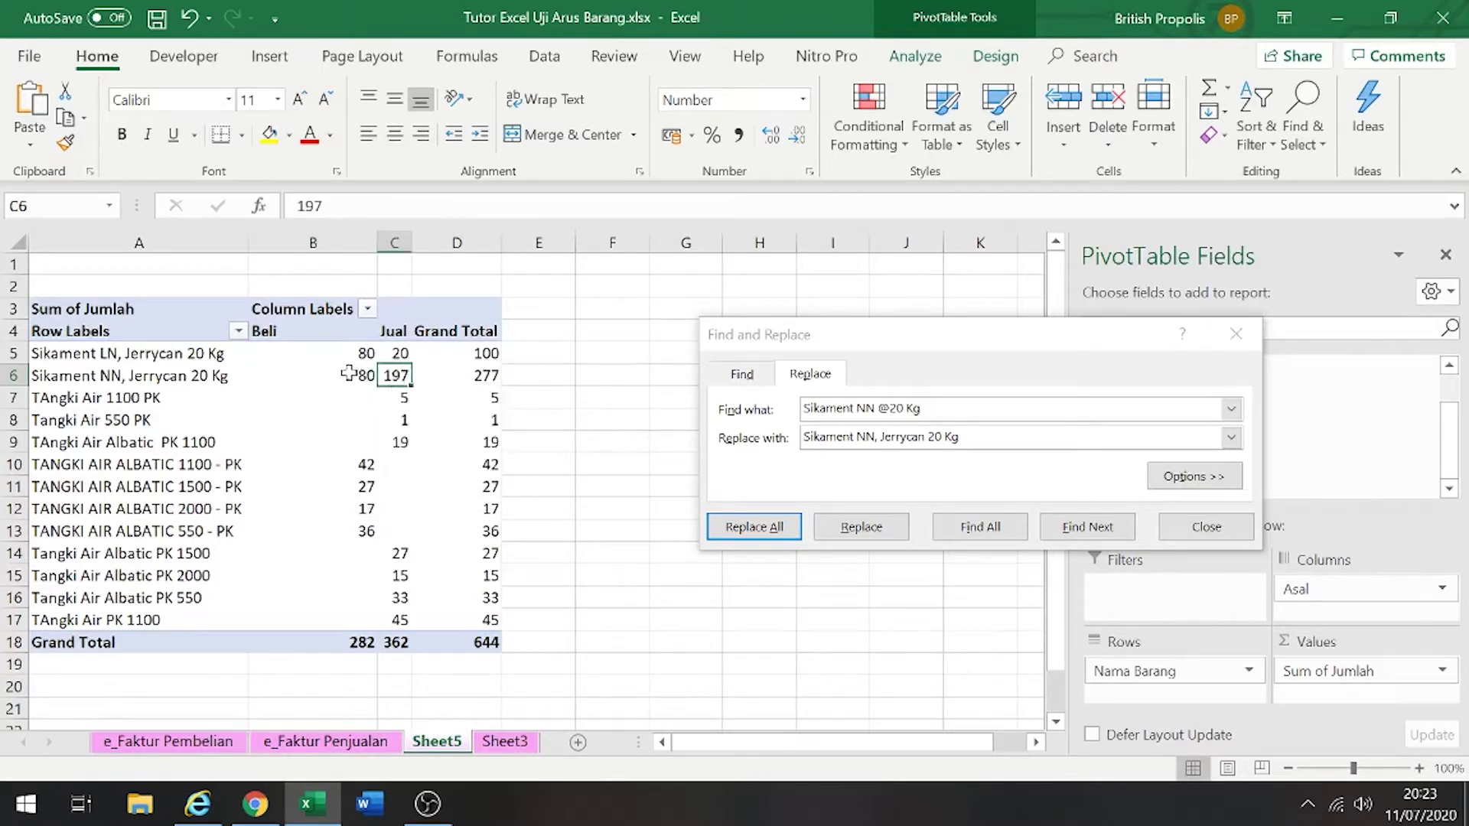
{"action": "left_click", "coordinate": [348, 374]}
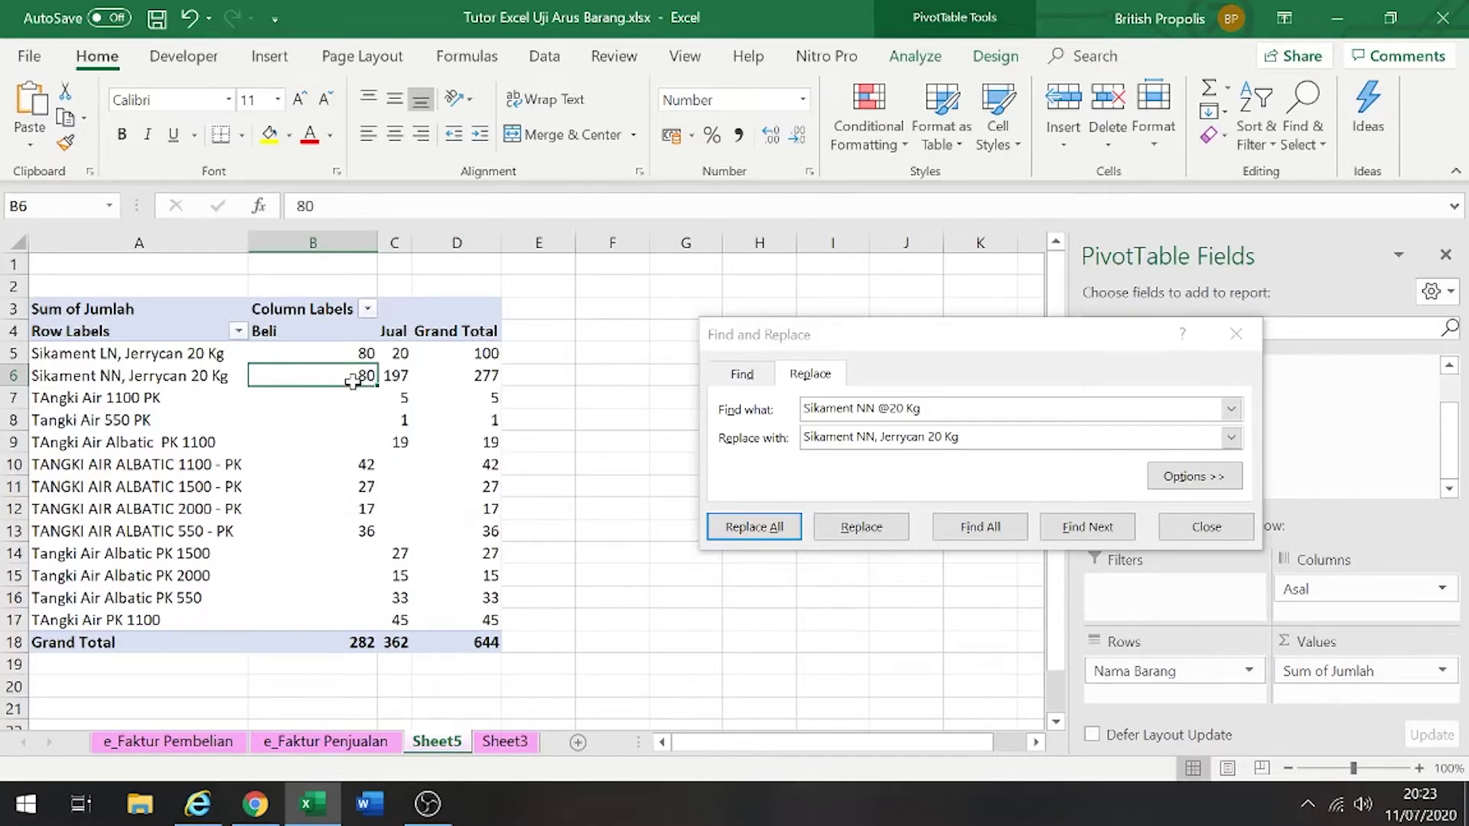
{"action": "mouse_move", "coordinate": [350, 377]}
{"action": "left_click", "coordinate": [605, 379]}
{"action": "type", "text": "="}
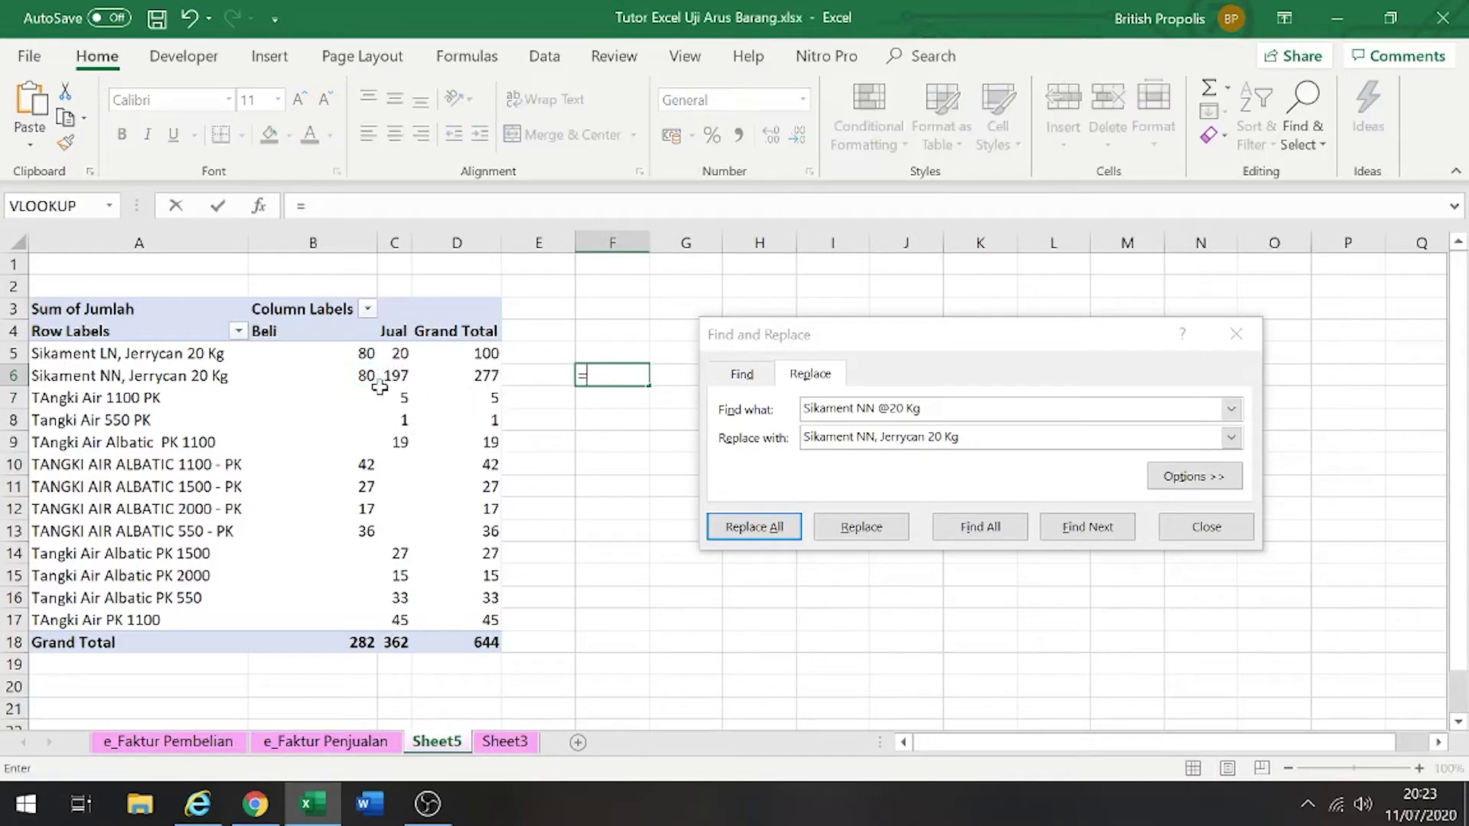
{"action": "left_click", "coordinate": [393, 377]}
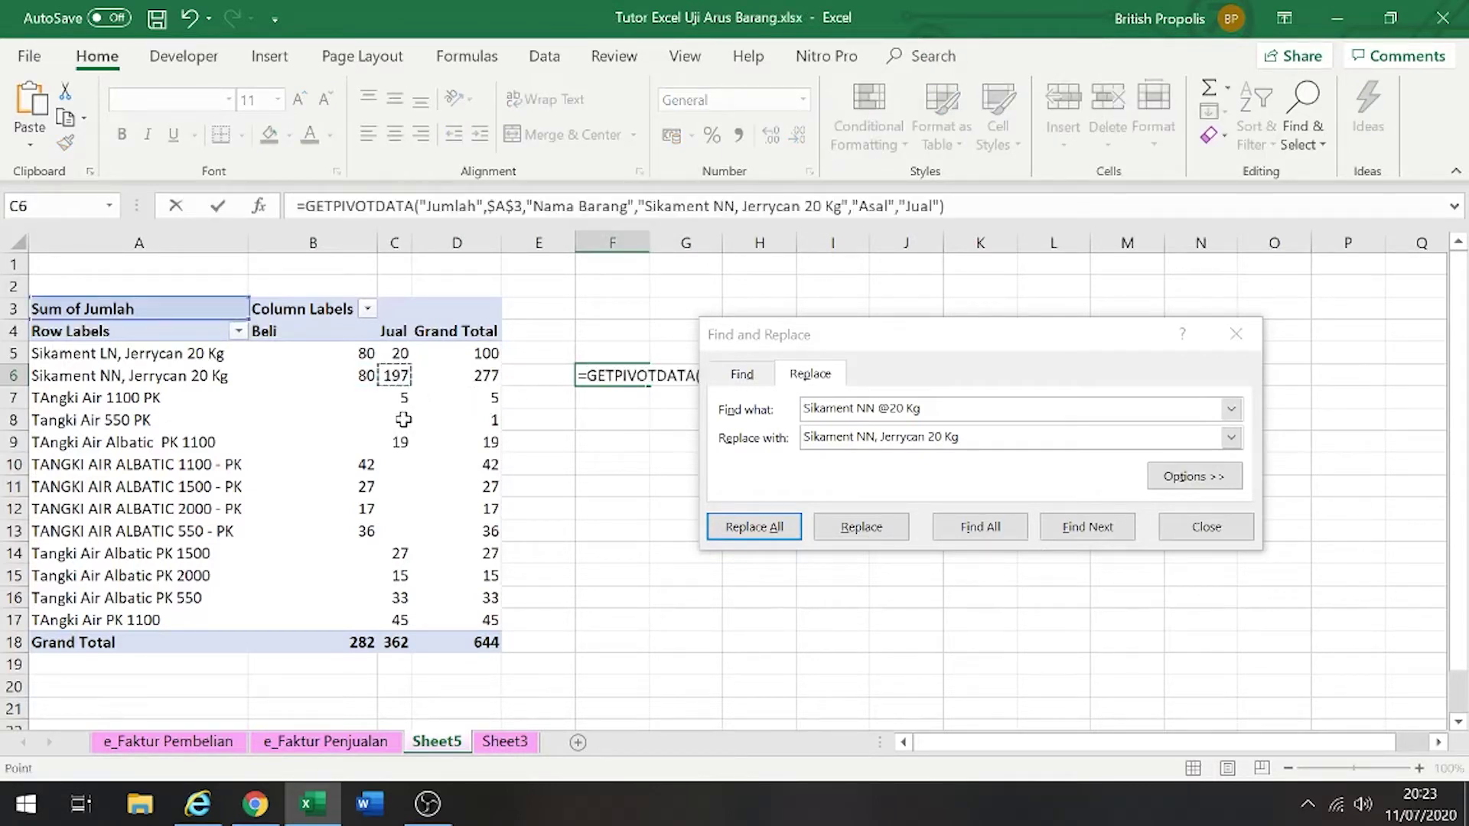
{"action": "type", "text": "-"}
{"action": "left_click", "coordinate": [359, 375]}
{"action": "key", "text": "Return"}
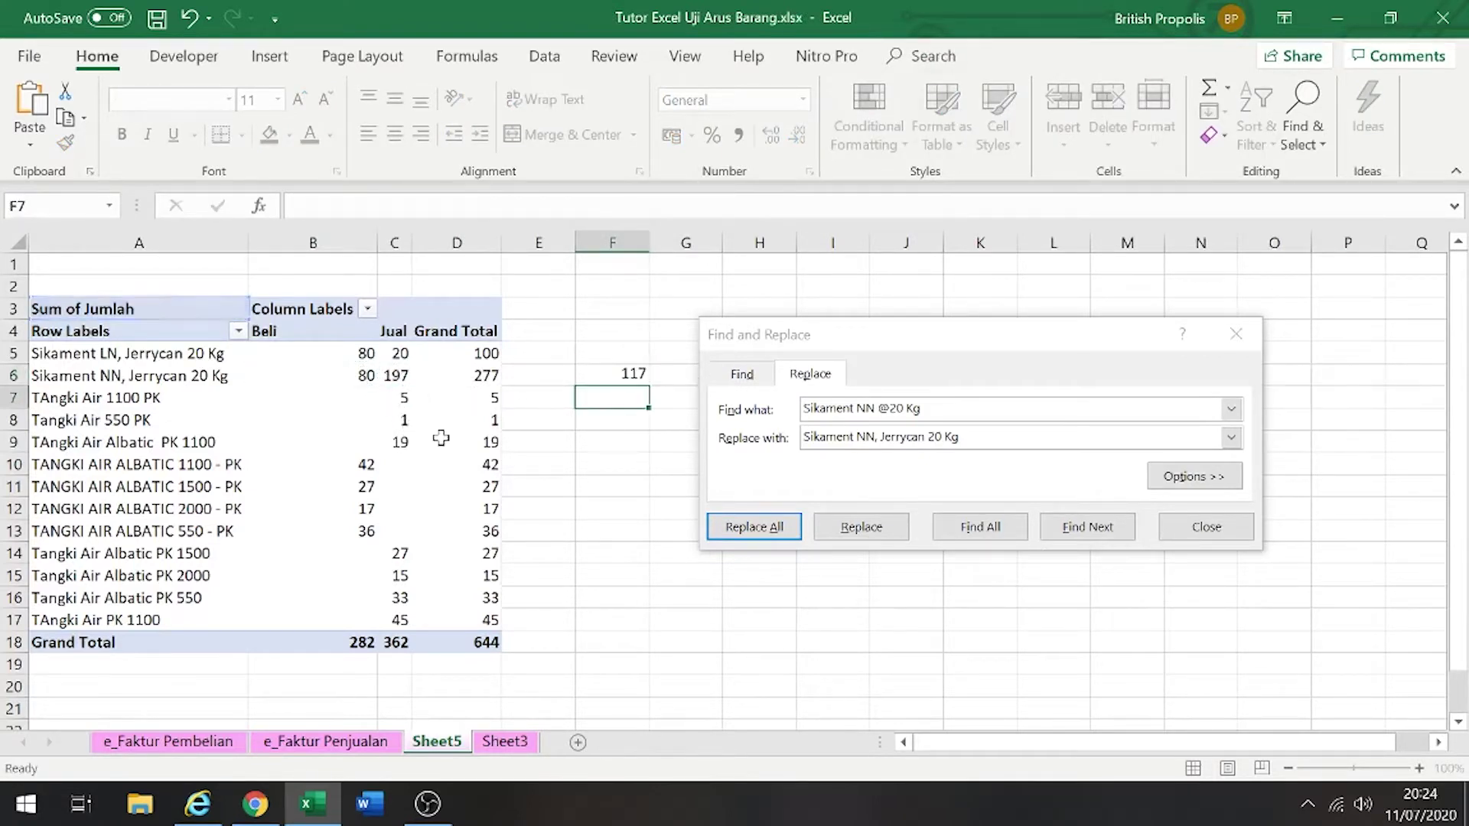
Enter 0 in G6 beside the calculated difference, and clear the trial cells F6:G6
{"action": "left_click", "coordinate": [623, 377]}
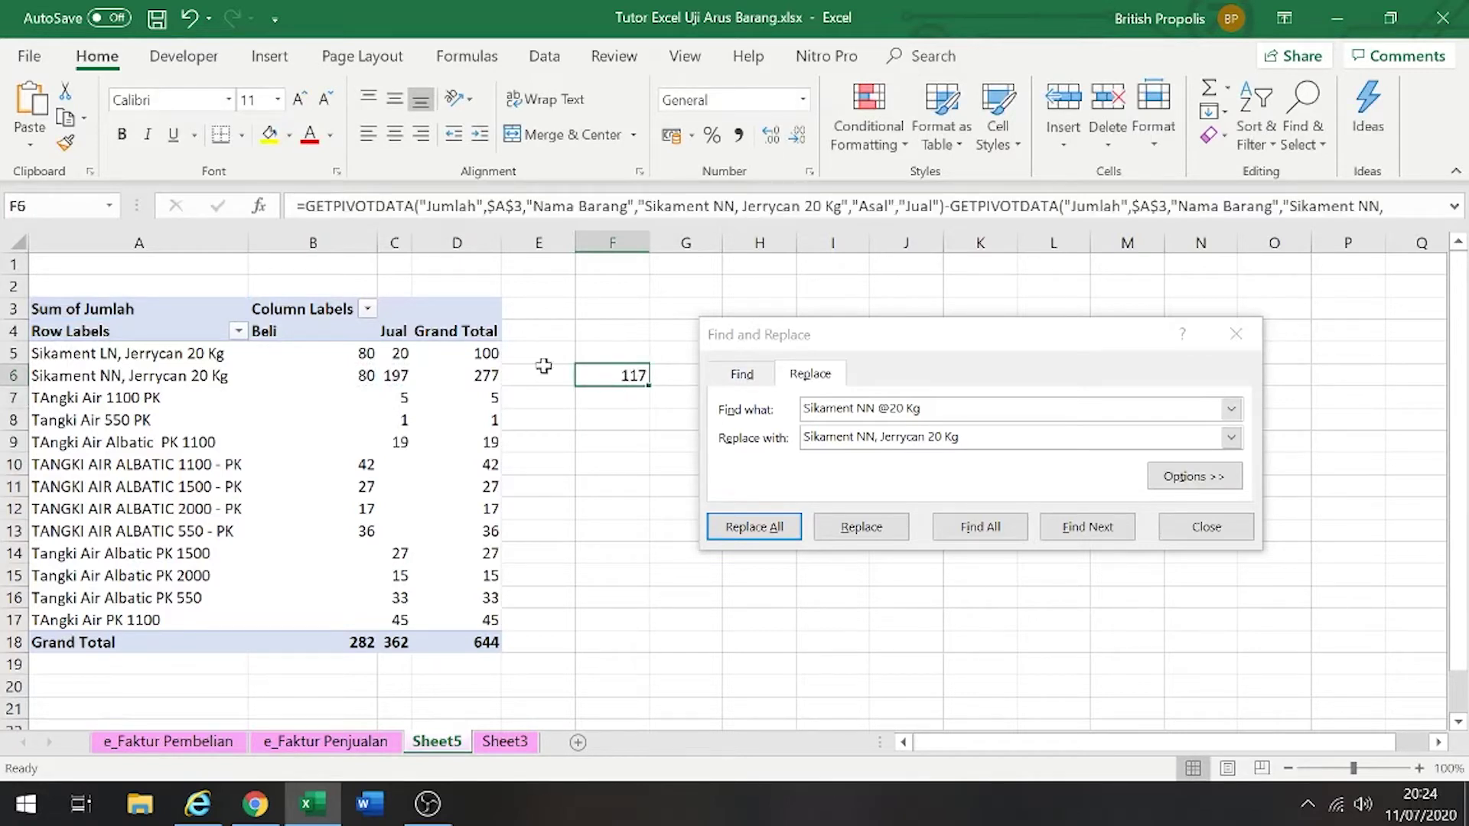
{"action": "left_click", "coordinate": [663, 388]}
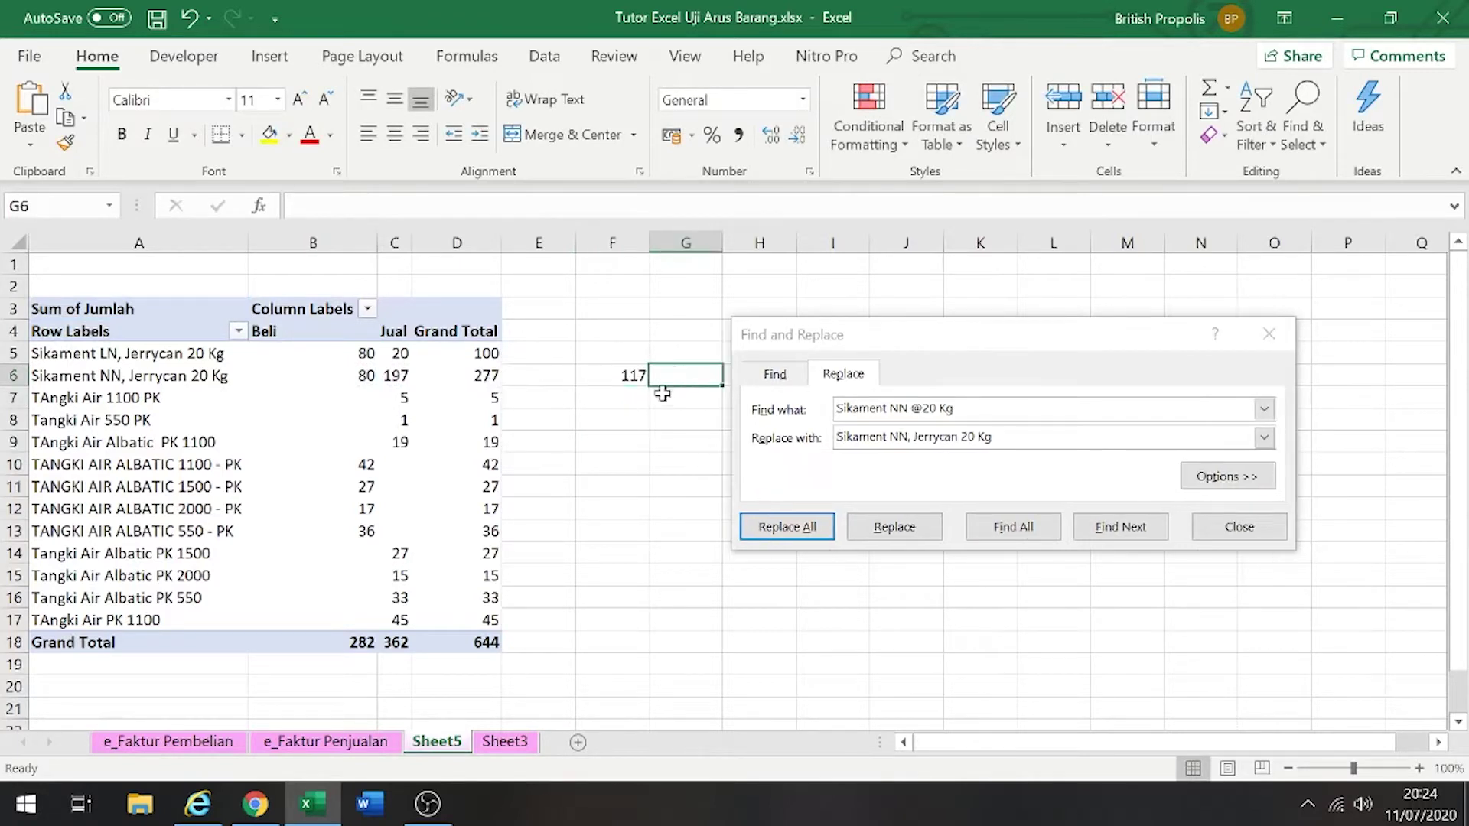
{"action": "type", "text": "0"}
{"action": "left_click", "coordinate": [645, 456]}
{"action": "left_click_drag", "start_coordinate": [641, 374], "coordinate": [663, 369]}
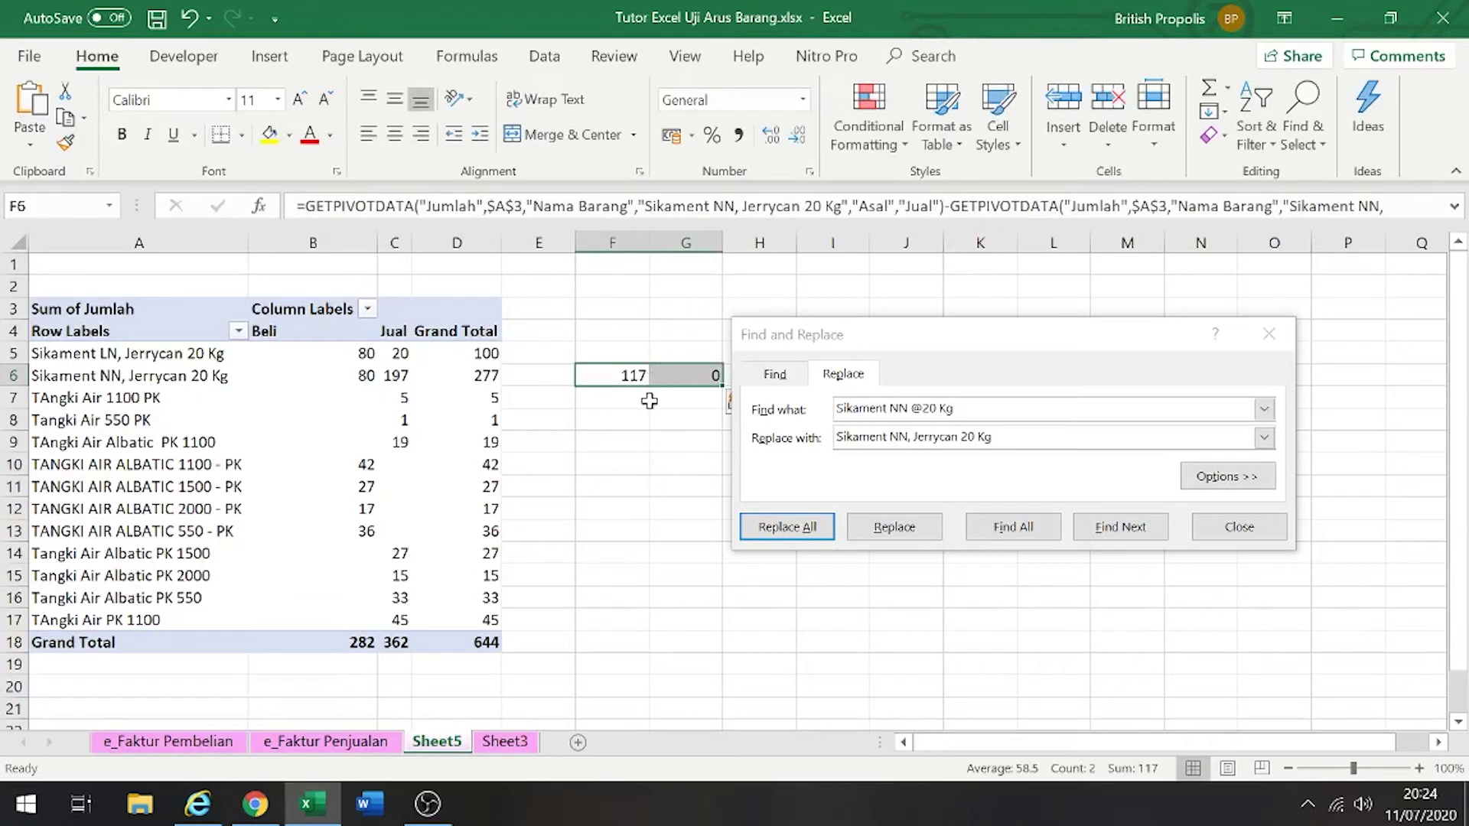
{"action": "key", "text": "Delete"}
{"action": "left_click", "coordinate": [567, 427]}
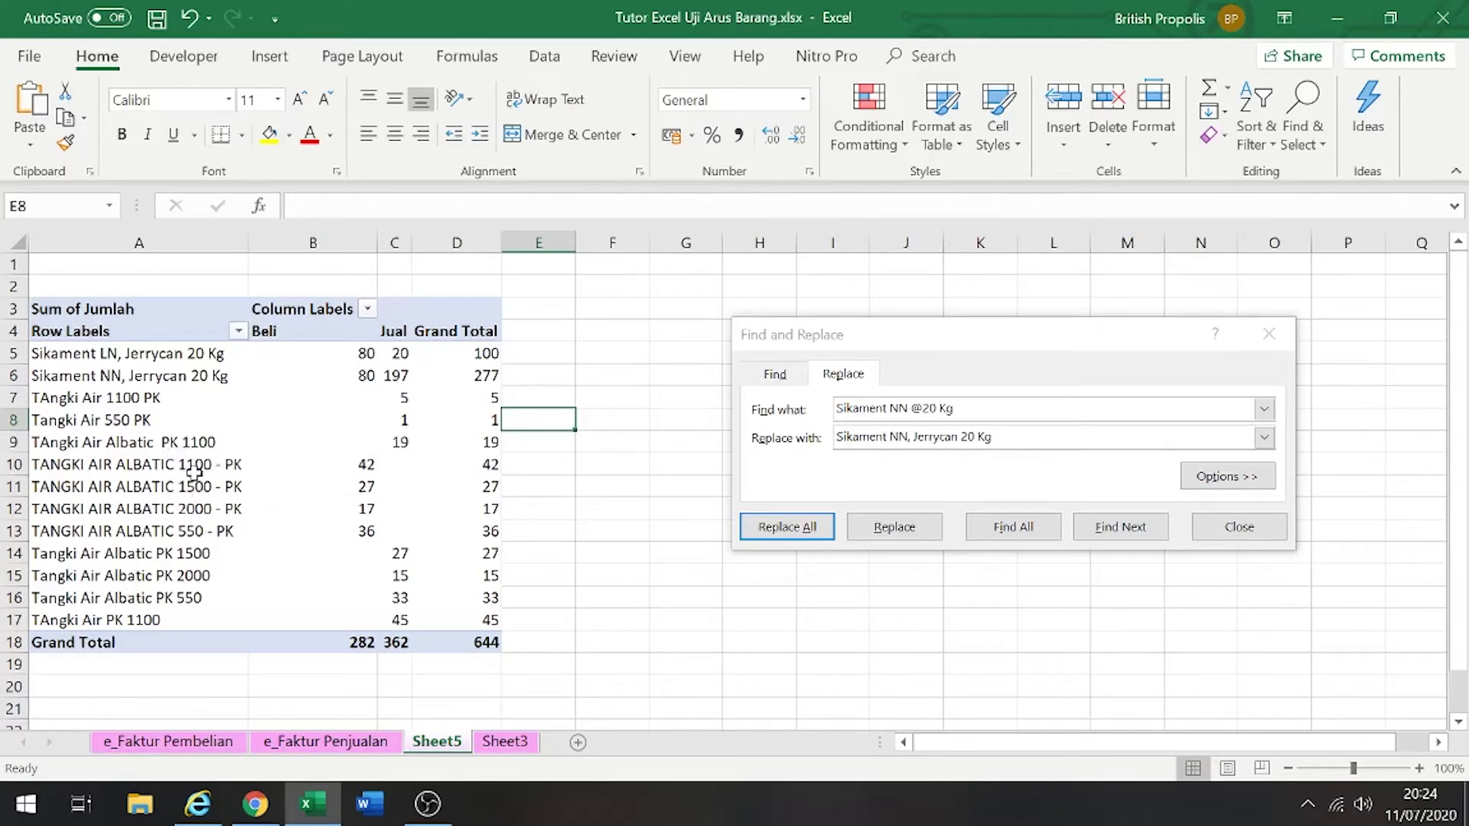
Examine the Tangki Air item names and Beli quantities in the PivotTable to find names that refer to the same 1100 PK item
{"action": "left_click", "coordinate": [194, 468]}
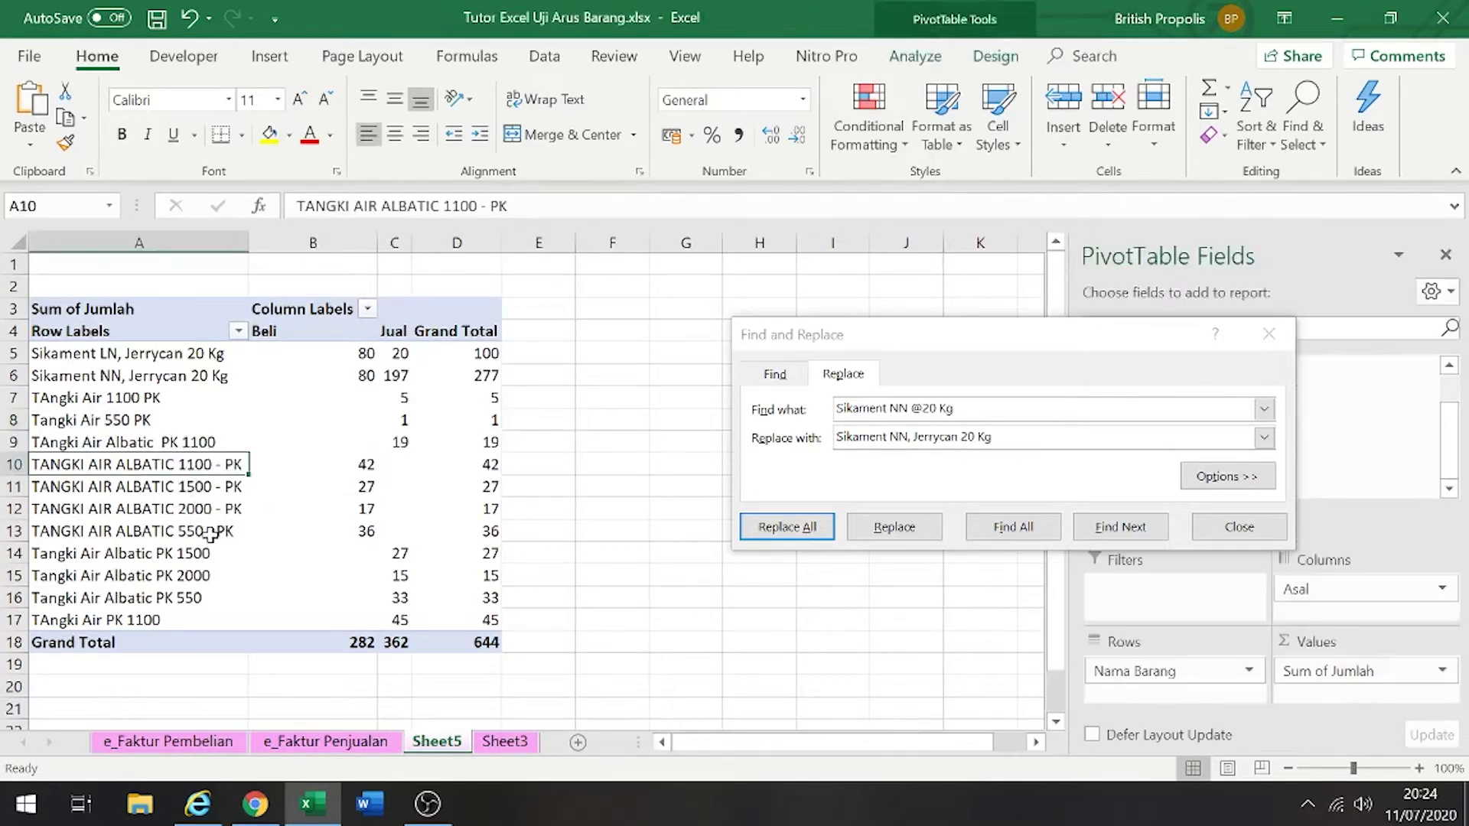
{"action": "left_click", "coordinate": [155, 520]}
{"action": "left_click", "coordinate": [163, 466]}
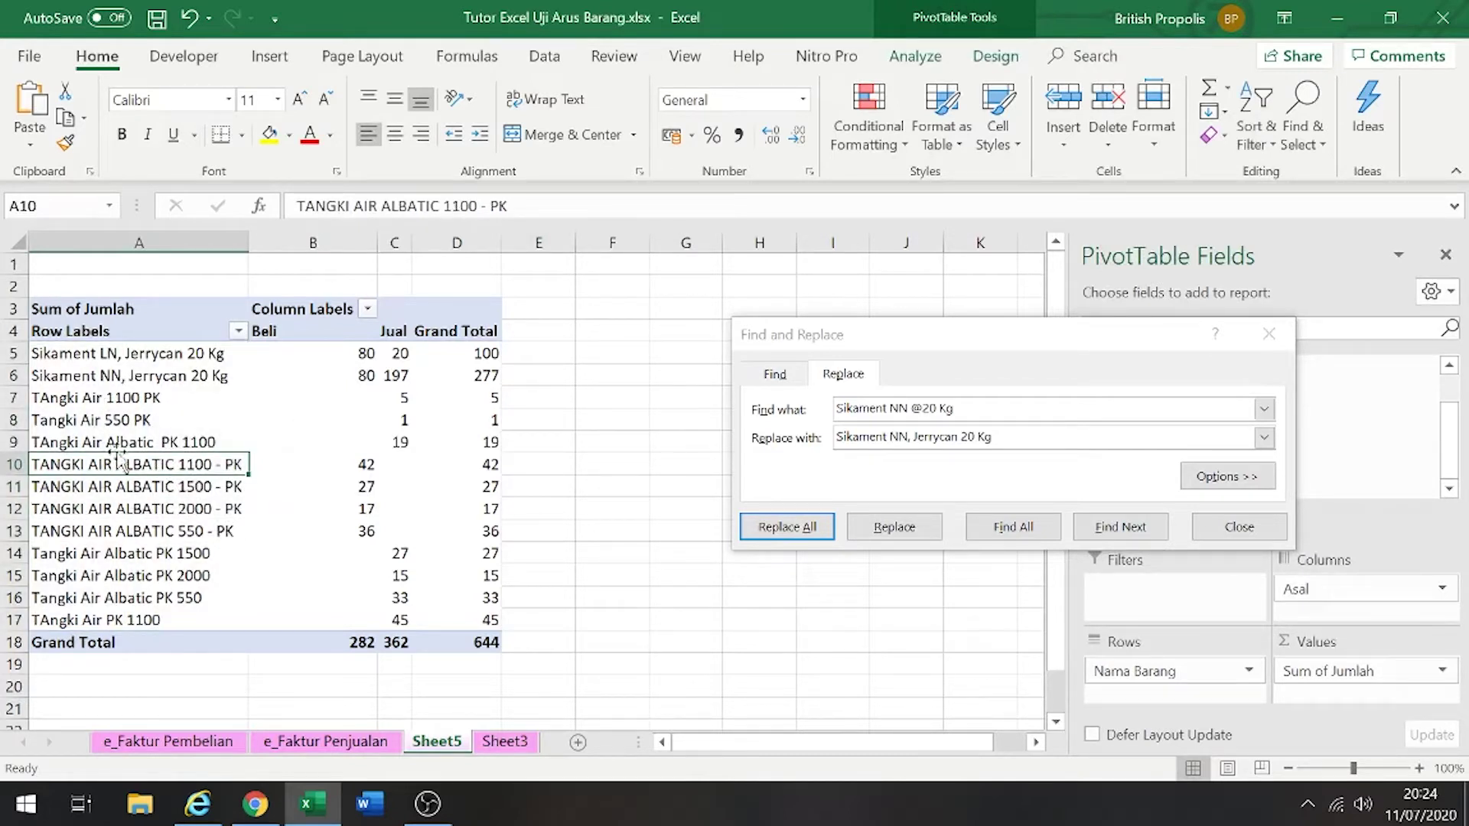
{"action": "left_click_drag", "start_coordinate": [360, 462], "coordinate": [356, 535]}
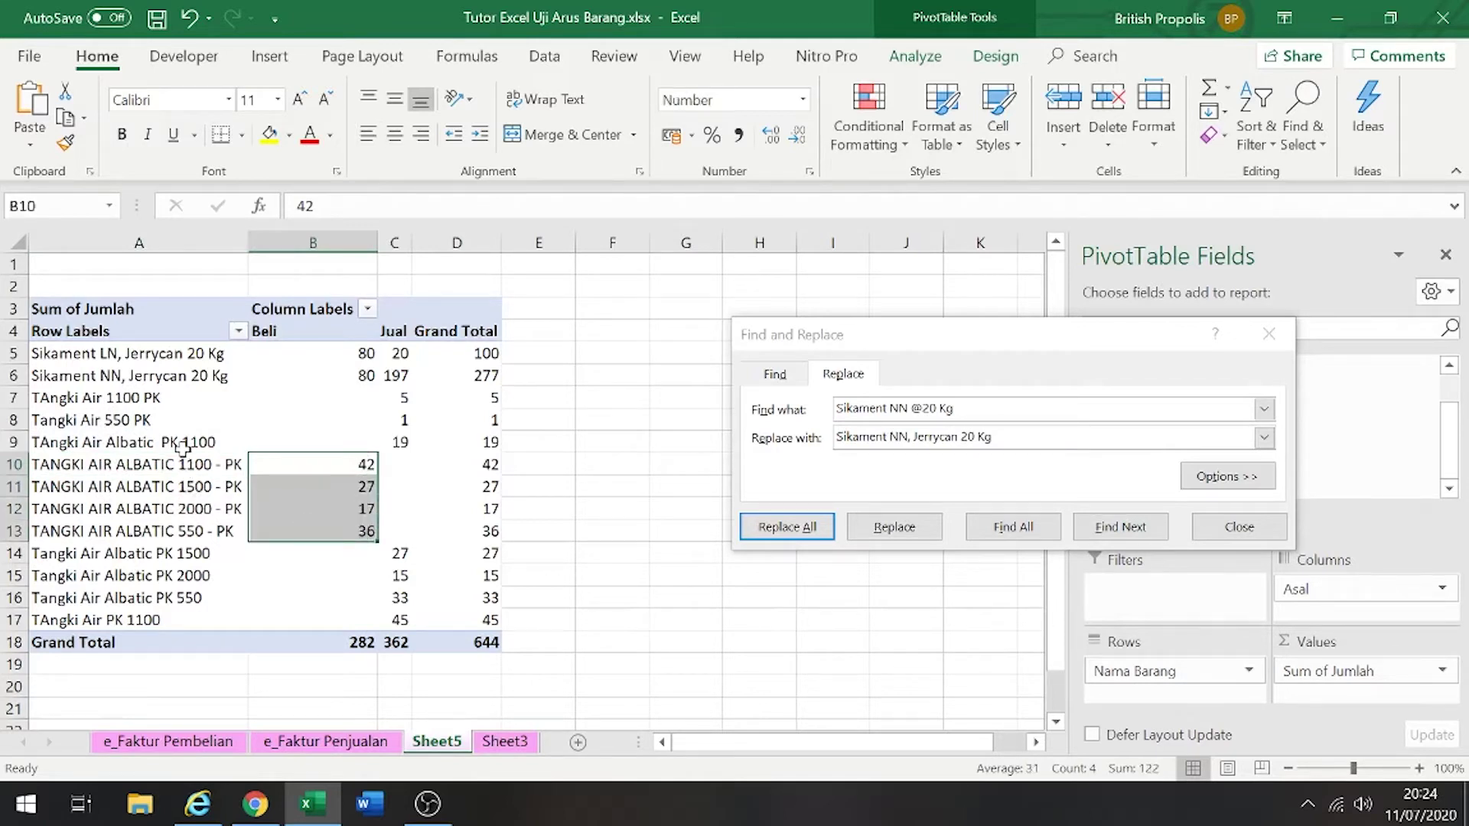
{"action": "left_click", "coordinate": [342, 469]}
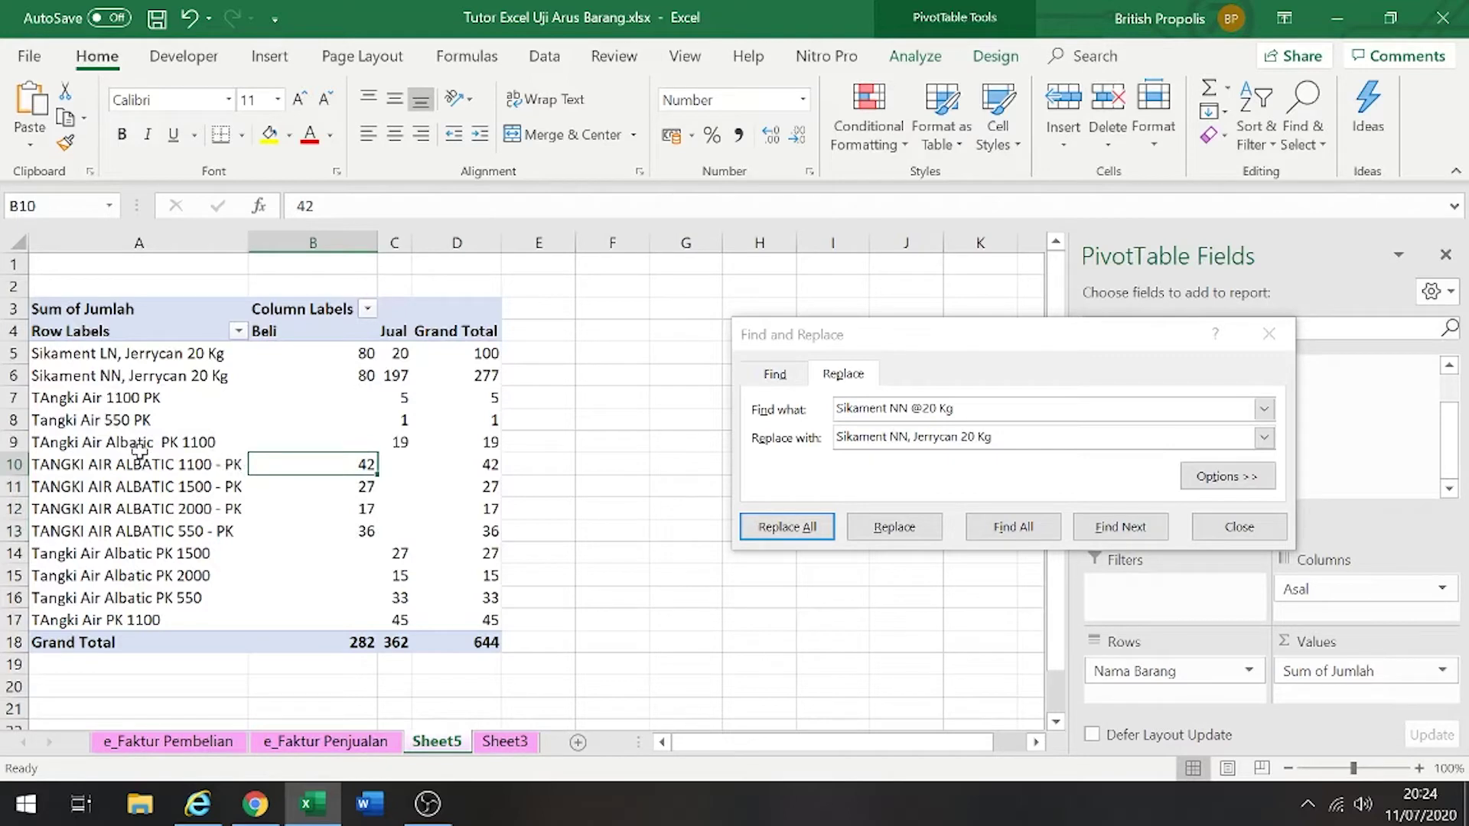
{"action": "left_click", "coordinate": [193, 467]}
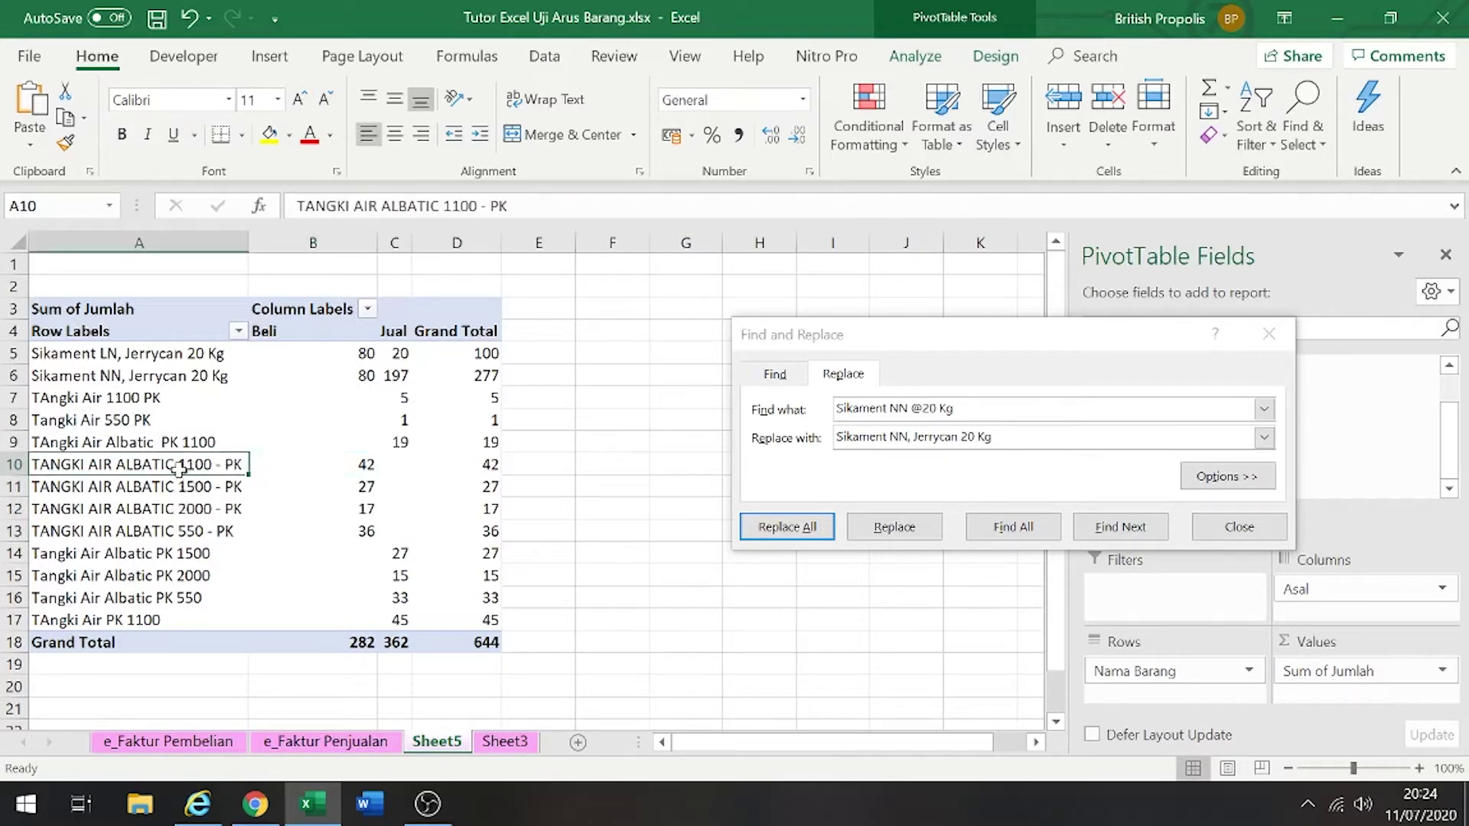
{"action": "left_click", "coordinate": [157, 400]}
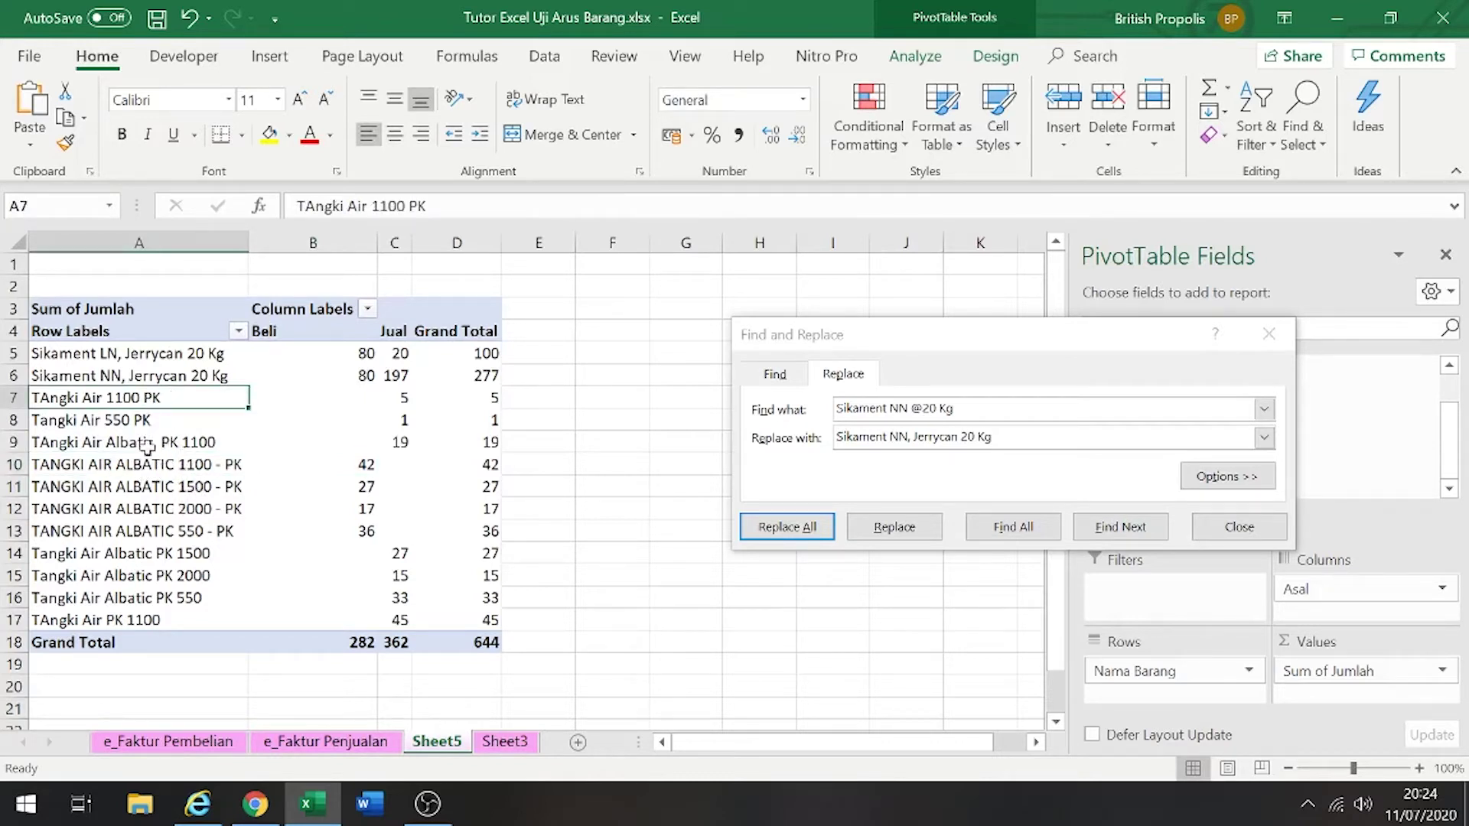
{"action": "left_click", "coordinate": [174, 475]}
{"action": "left_click", "coordinate": [197, 468]}
Copy the item name "TAngki Air 1100 PK" from the PivotTable into Find and Replace as the search text
{"action": "left_click", "coordinate": [213, 403]}
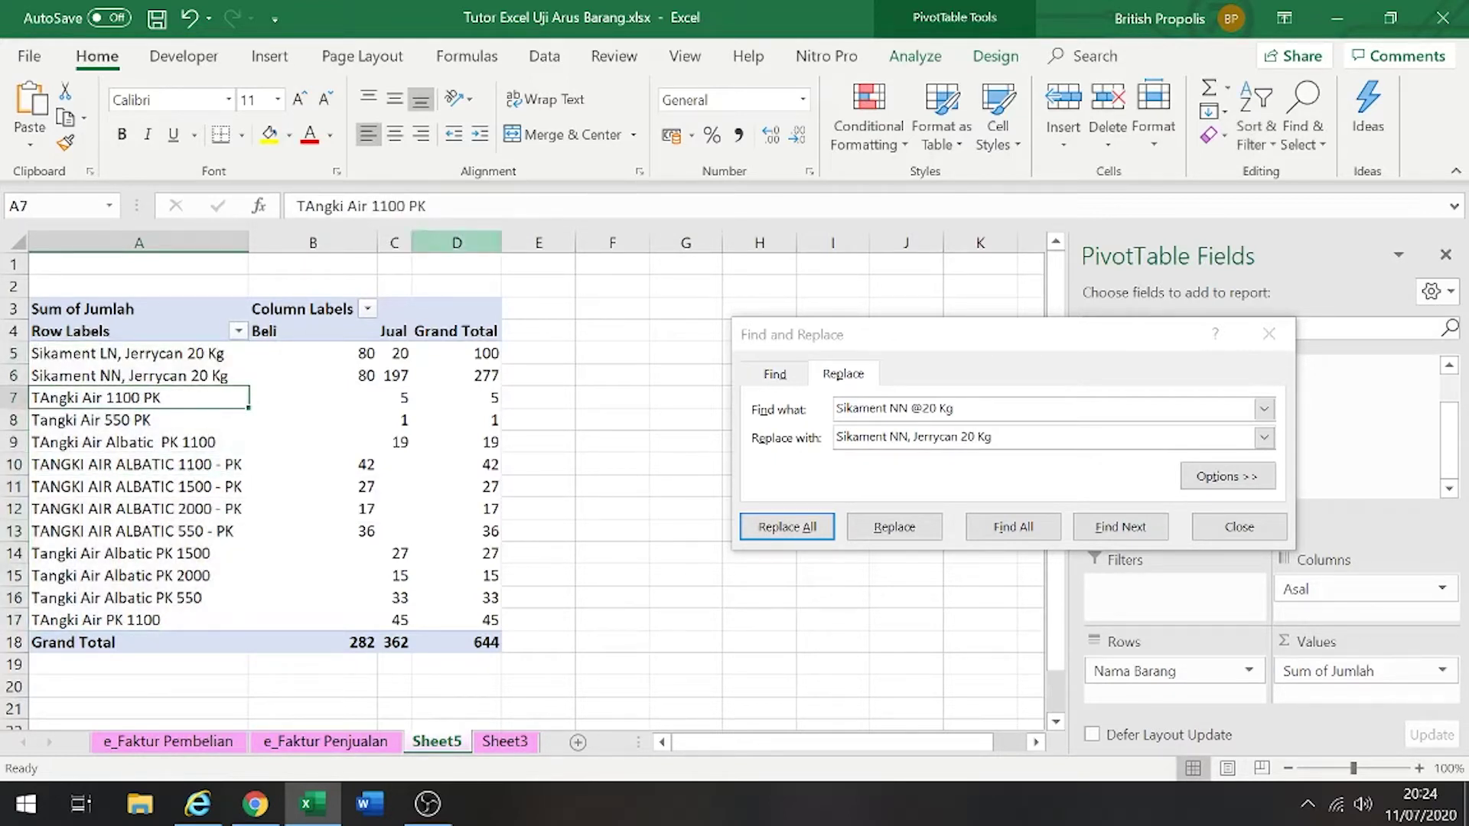
{"action": "left_click_drag", "start_coordinate": [457, 206], "coordinate": [295, 206]}
{"action": "key", "text": "ctrl+c"}
{"action": "left_click_drag", "start_coordinate": [1012, 408], "coordinate": [835, 409]}
{"action": "key", "text": "ctrl+v"}
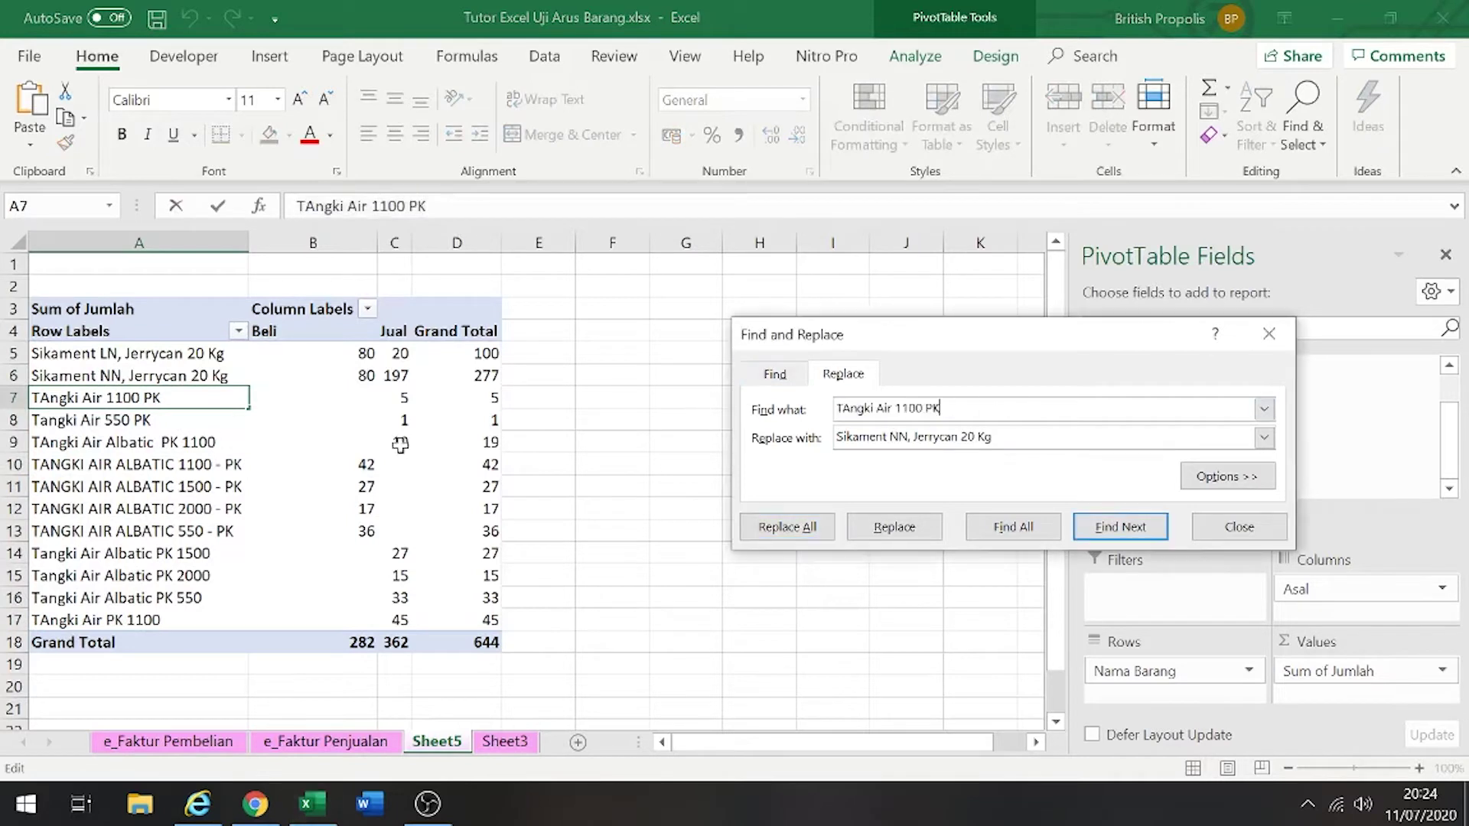
Copy the item name "TANGKI AIR ALBATIC 1100 - PK" from the PivotTable into Find and Replace as the replacement text
{"action": "left_click", "coordinate": [235, 462]}
{"action": "left_click_drag", "start_coordinate": [528, 206], "coordinate": [294, 207]}
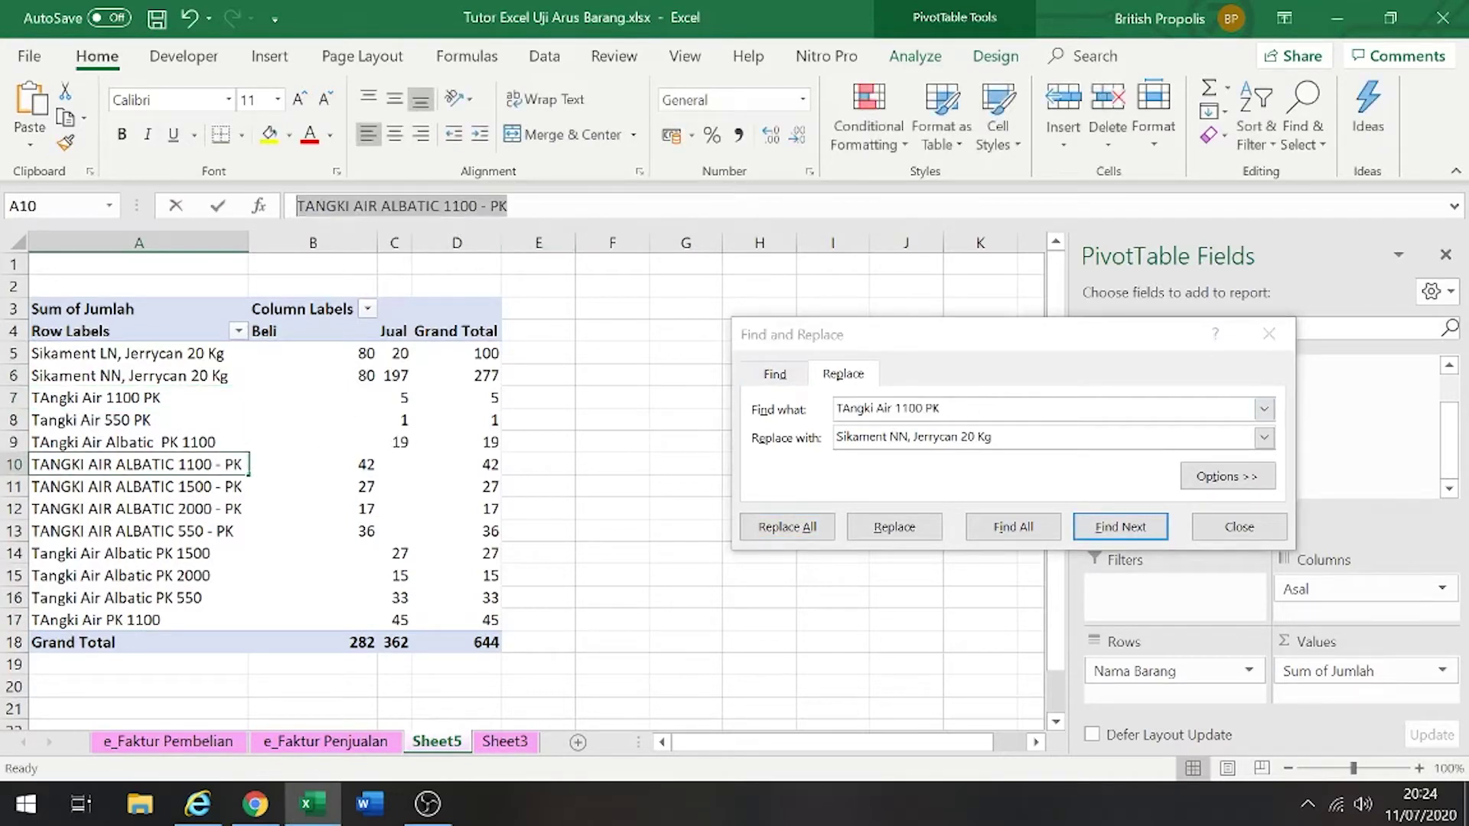
{"action": "key", "text": "ctrl+c"}
{"action": "left_click_drag", "start_coordinate": [1029, 438], "coordinate": [822, 440]}
{"action": "key", "text": "ctrl+v"}
{"action": "left_click", "coordinate": [360, 487]}
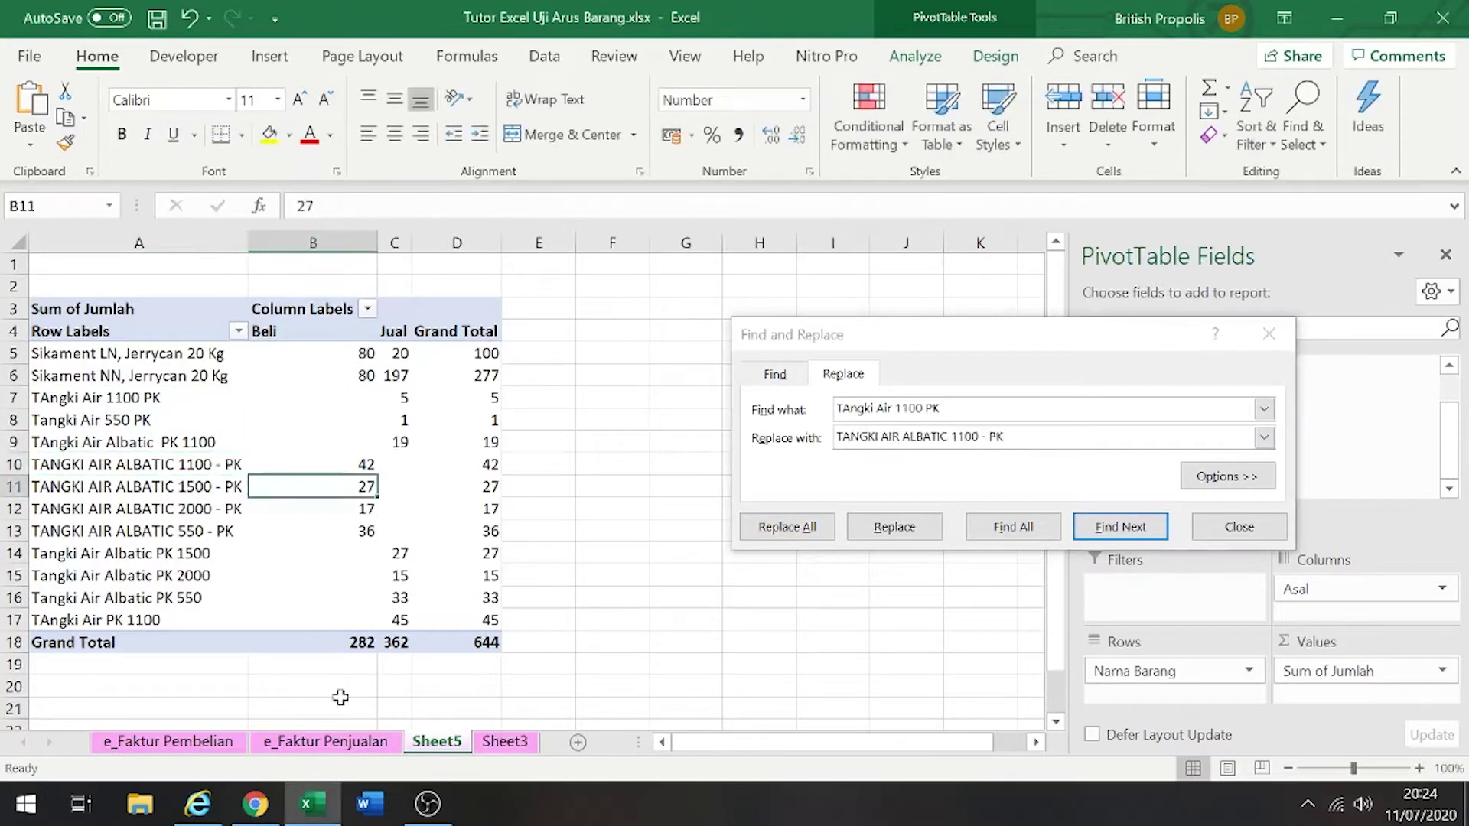
Replace all occurrences of "TAngki Air 1100 PK" with "TANGKI AIR ALBATIC 1100 - PK" in Sheet3's Nama Barang column and close Find and Replace
{"action": "left_click", "coordinate": [505, 740]}
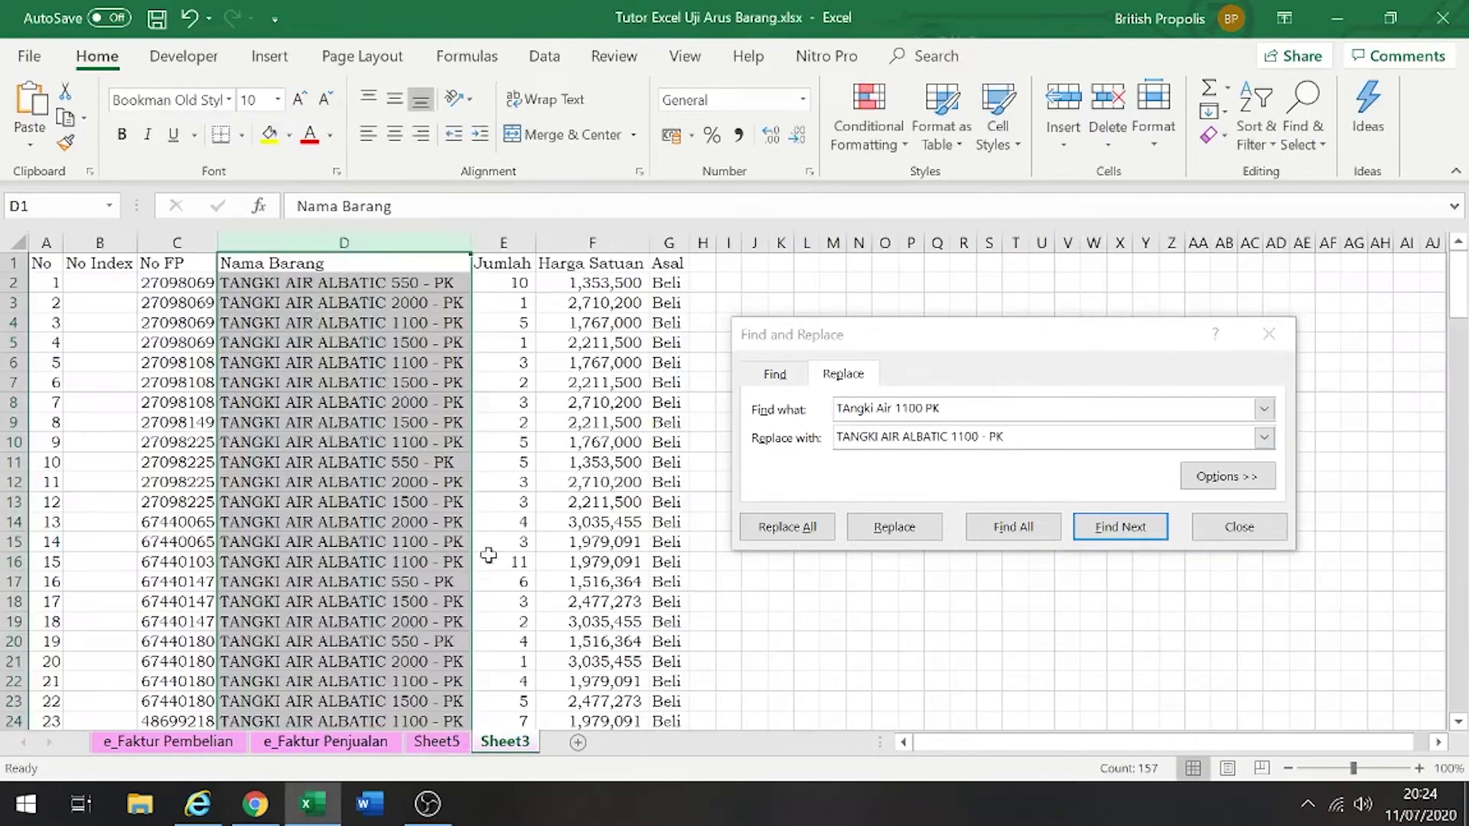
{"action": "left_click", "coordinate": [800, 528]}
{"action": "left_click", "coordinate": [753, 468]}
{"action": "left_click", "coordinate": [1237, 527]}
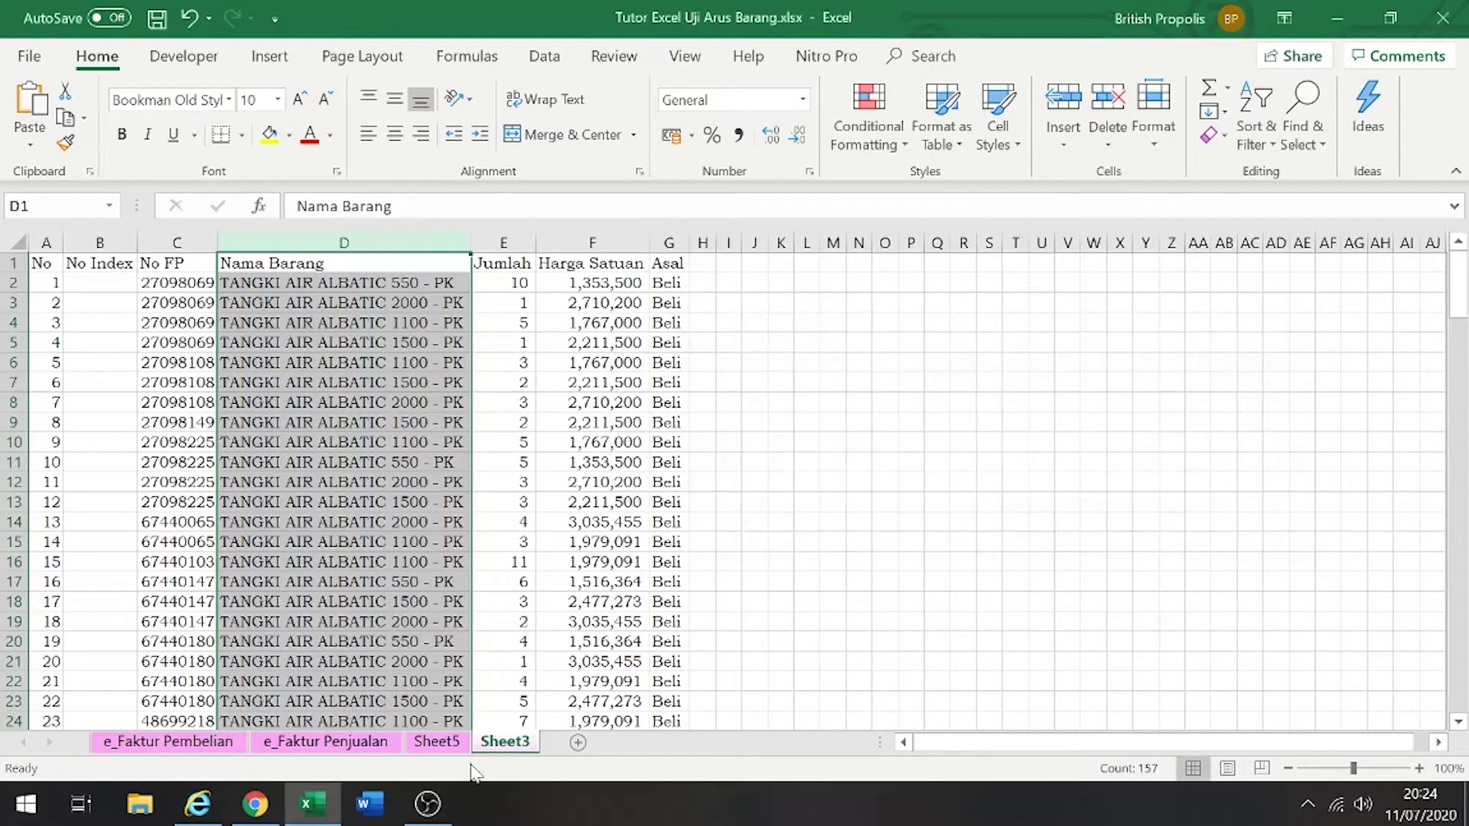
Refresh the PivotTable on Sheet5 and check the merged TANGKI AIR ALBATIC 1100 - PK row
{"action": "left_click", "coordinate": [436, 741]}
{"action": "right_click", "coordinate": [310, 464]}
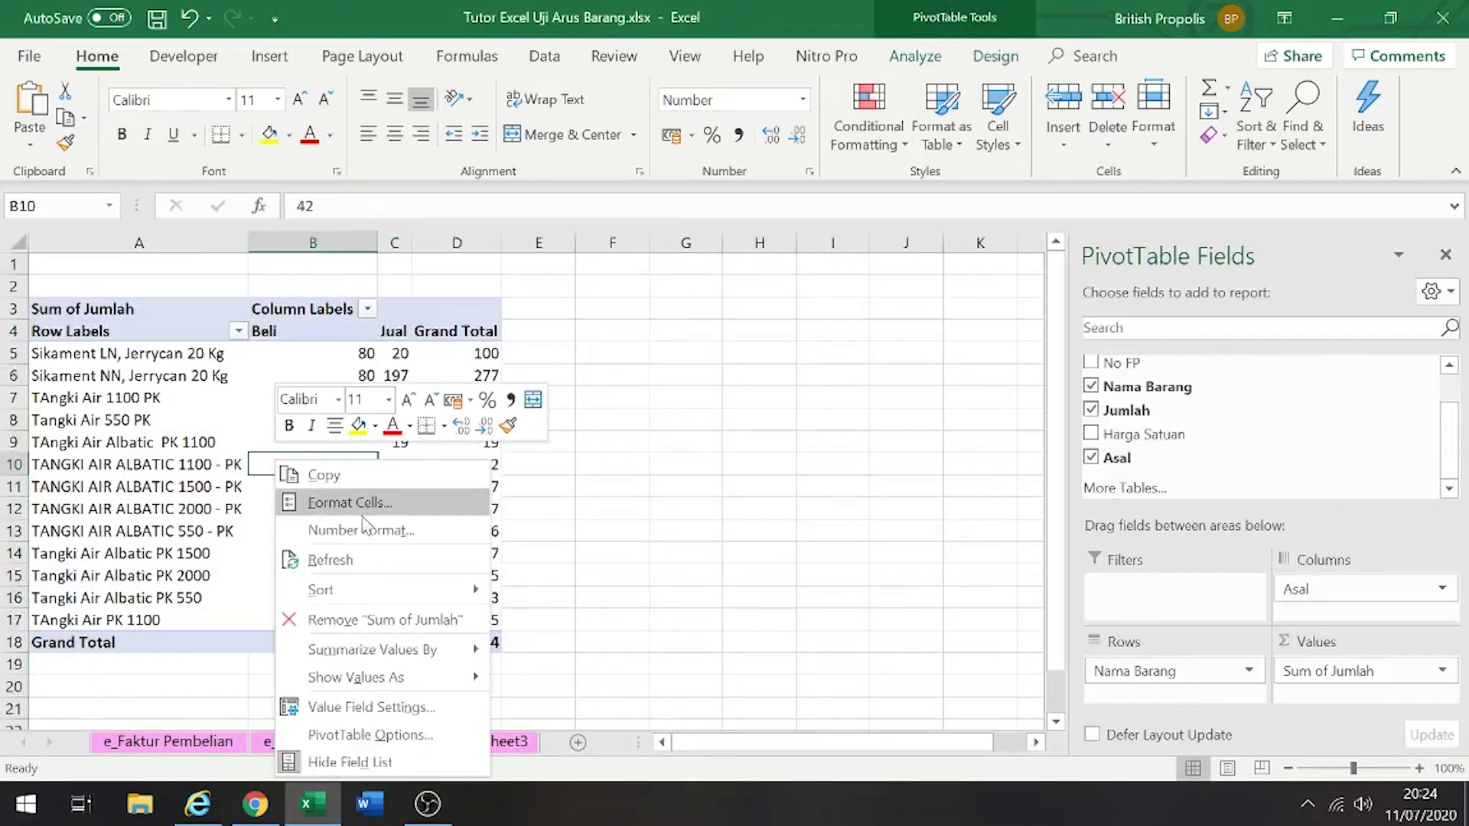
{"action": "left_click", "coordinate": [356, 566]}
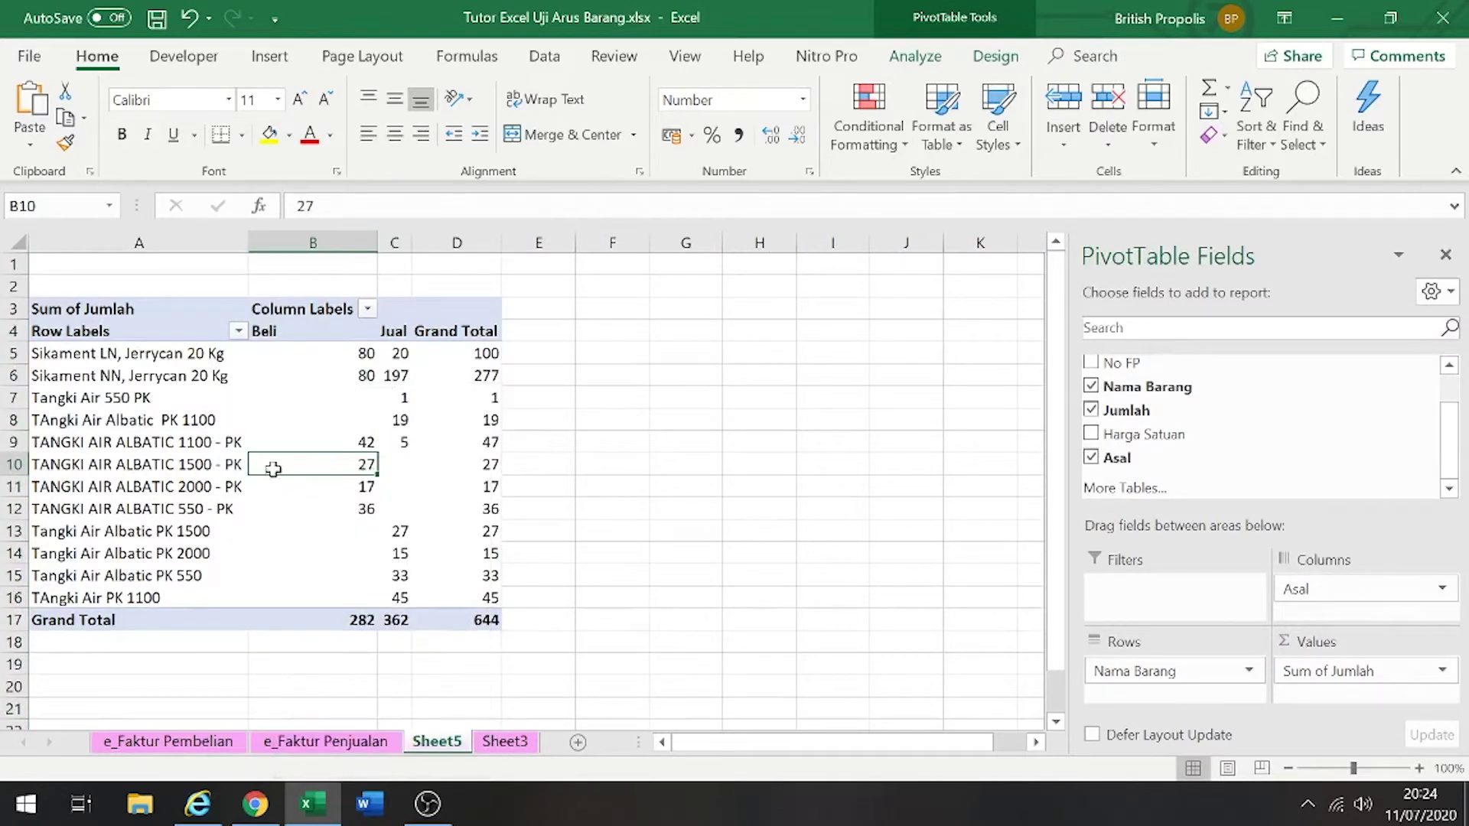
{"action": "left_click", "coordinate": [185, 447]}
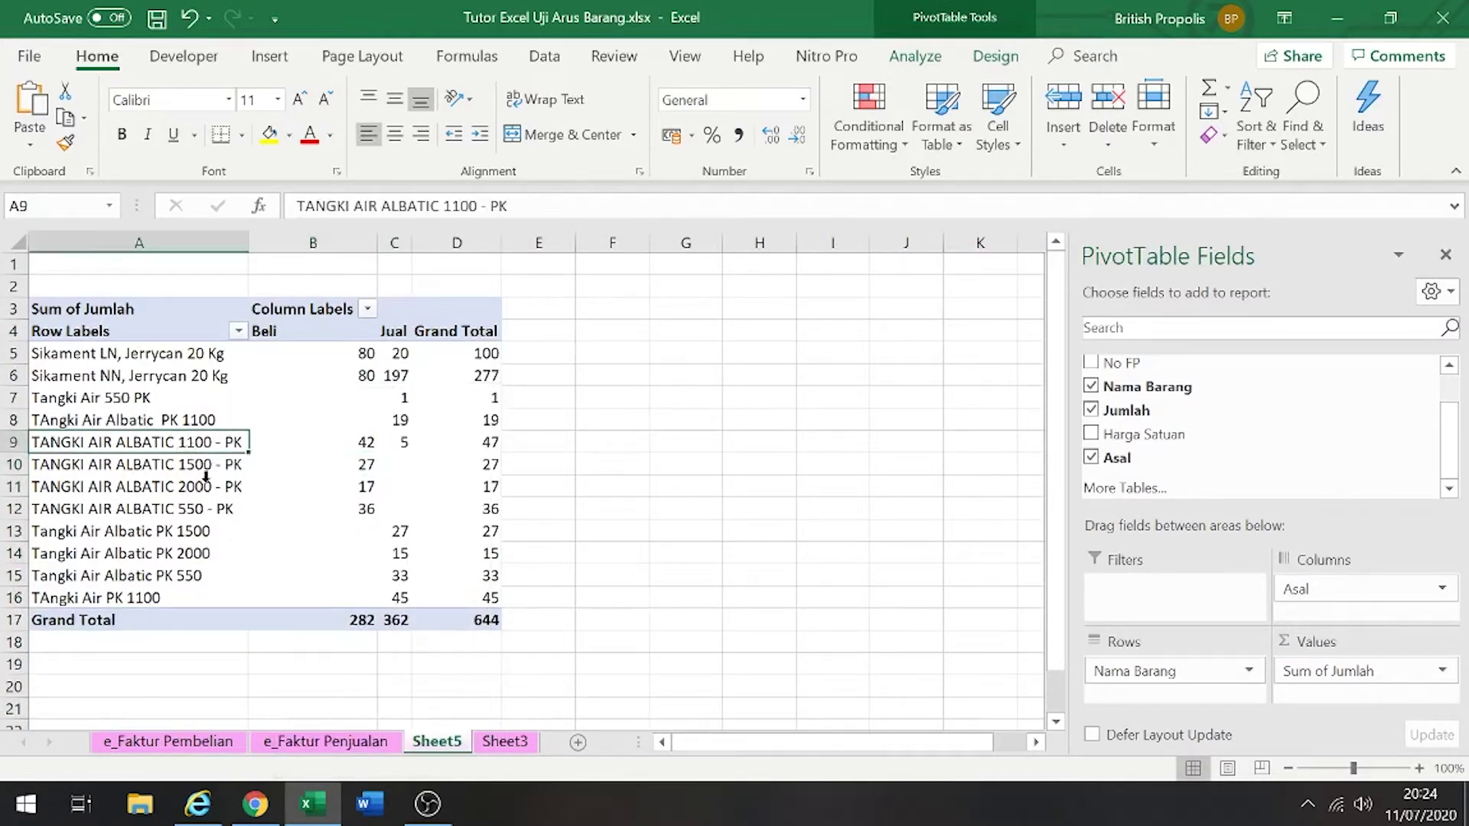
Replace all occurrences of "TAngki Air Albatic PK 1100" with "TANGKI AIR ALBATIC 1100 - PK" in Sheet3's Nama Barang column
{"action": "key", "text": "ctrl+f"}
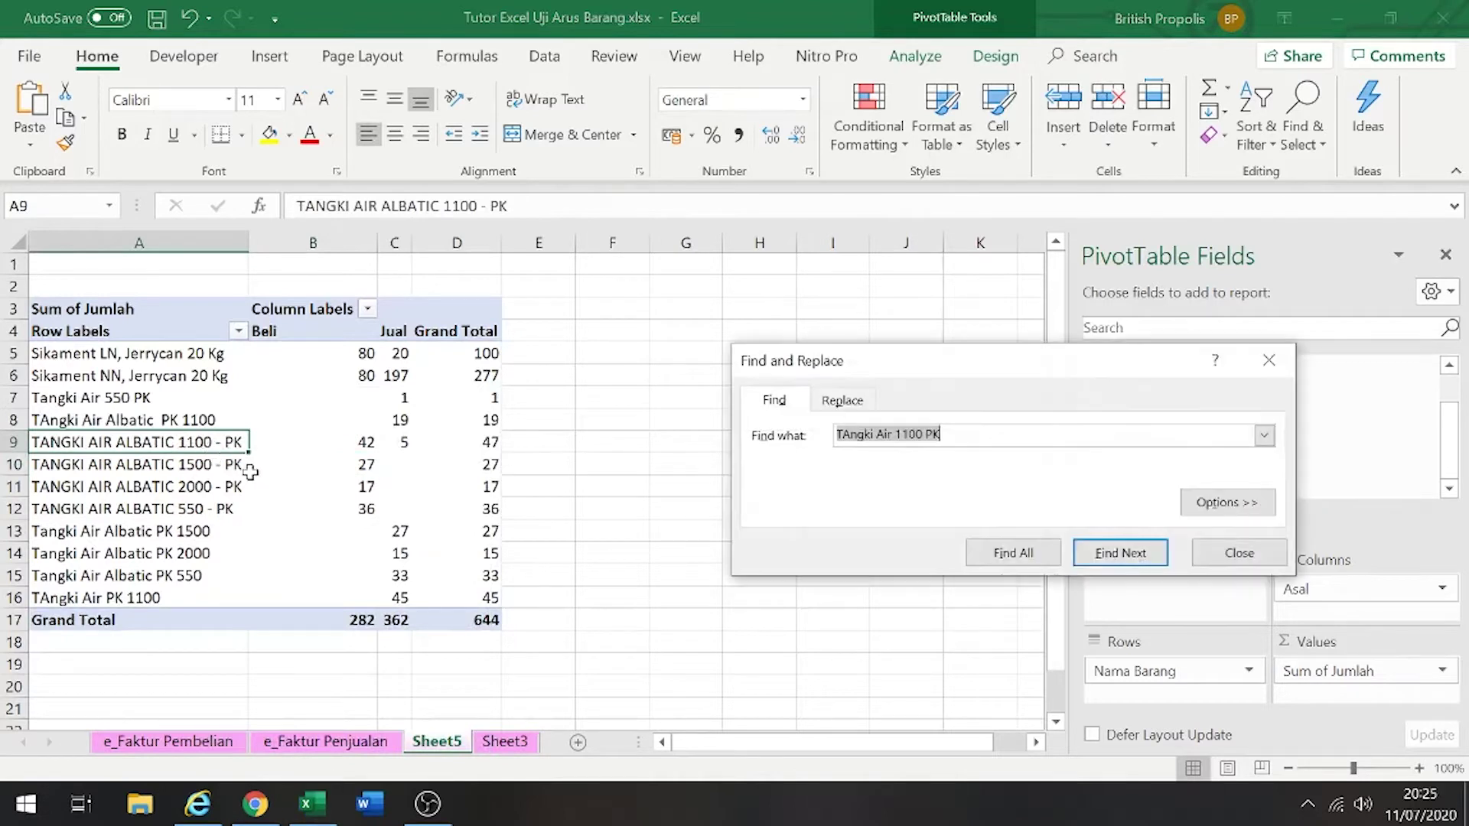
{"action": "left_click", "coordinate": [213, 423]}
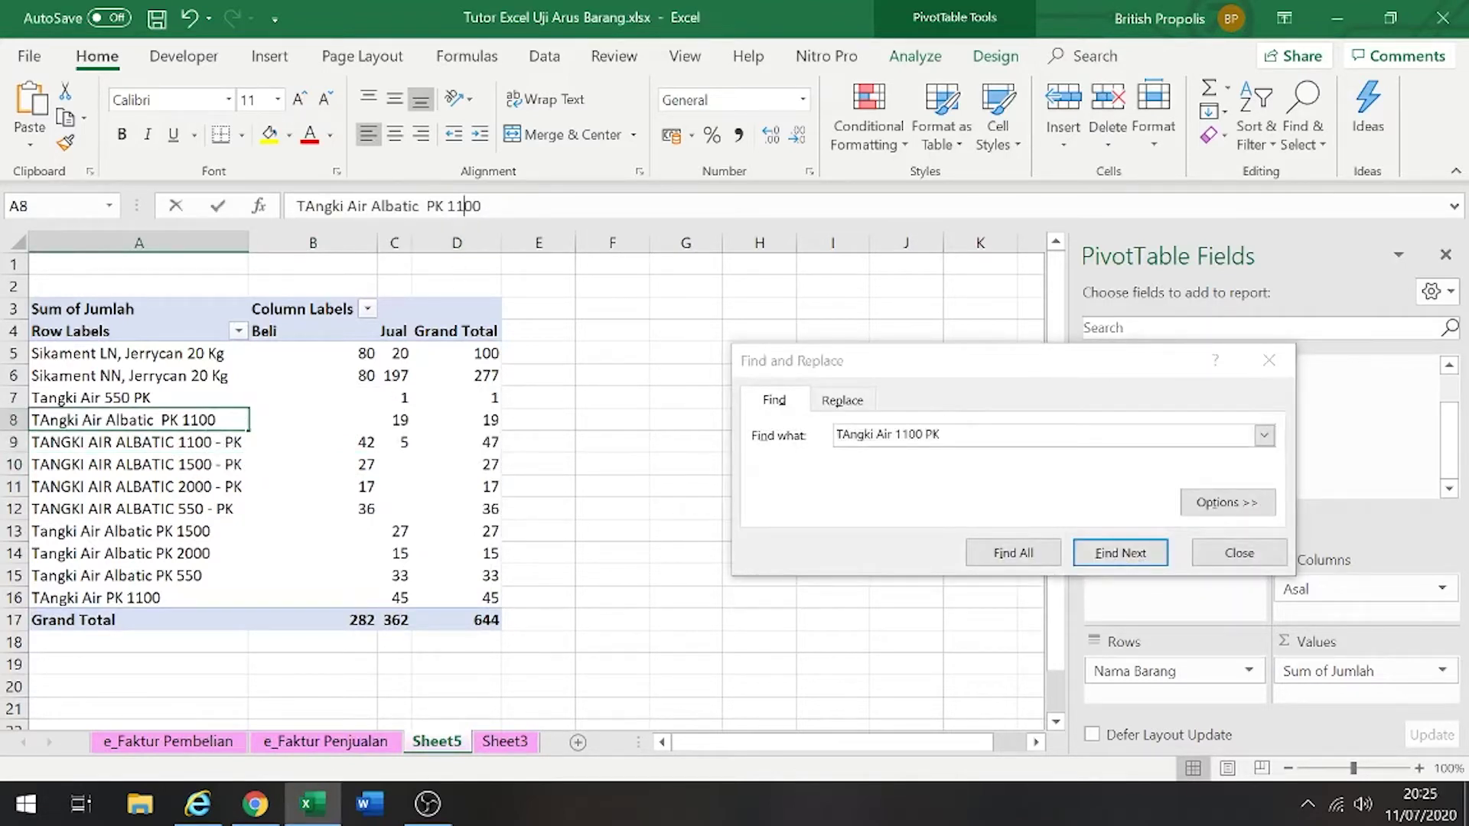
{"action": "left_click", "coordinate": [845, 403]}
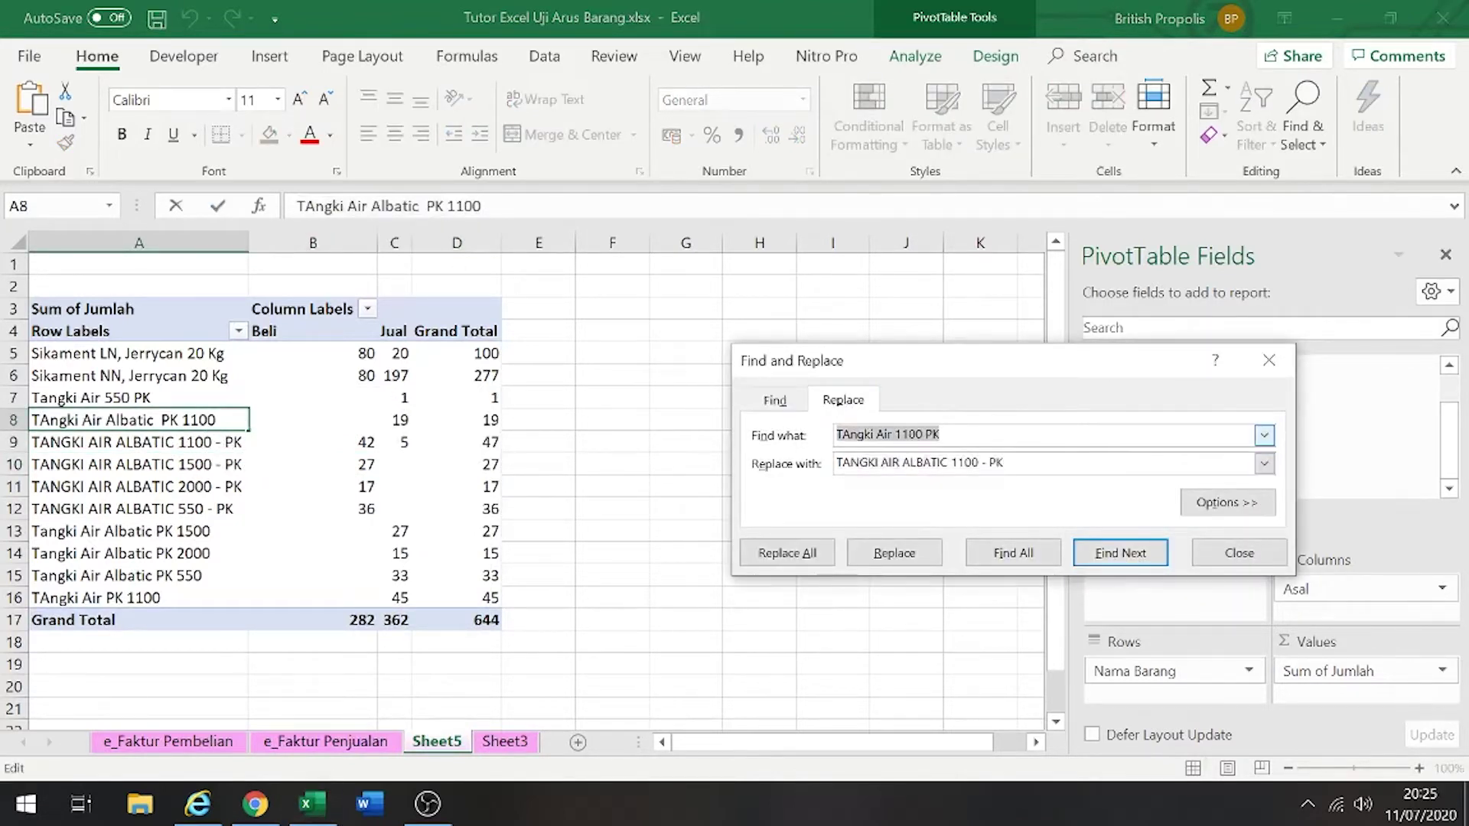
{"action": "type", "text": "TAngki Air Albatic  PK 1100"}
{"action": "left_click", "coordinate": [505, 742]}
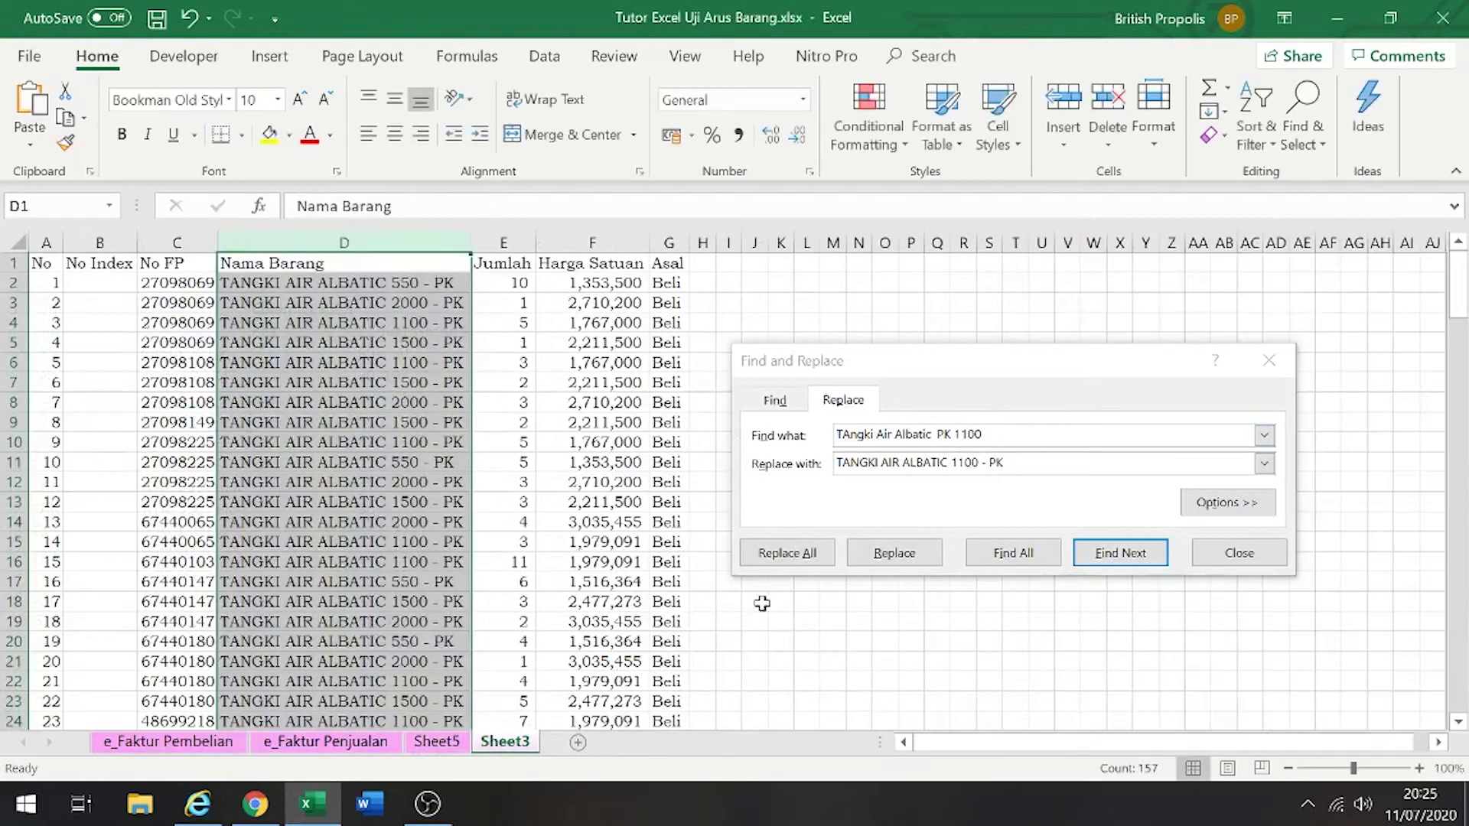
{"action": "left_click", "coordinate": [785, 553]}
{"action": "left_click", "coordinate": [746, 462]}
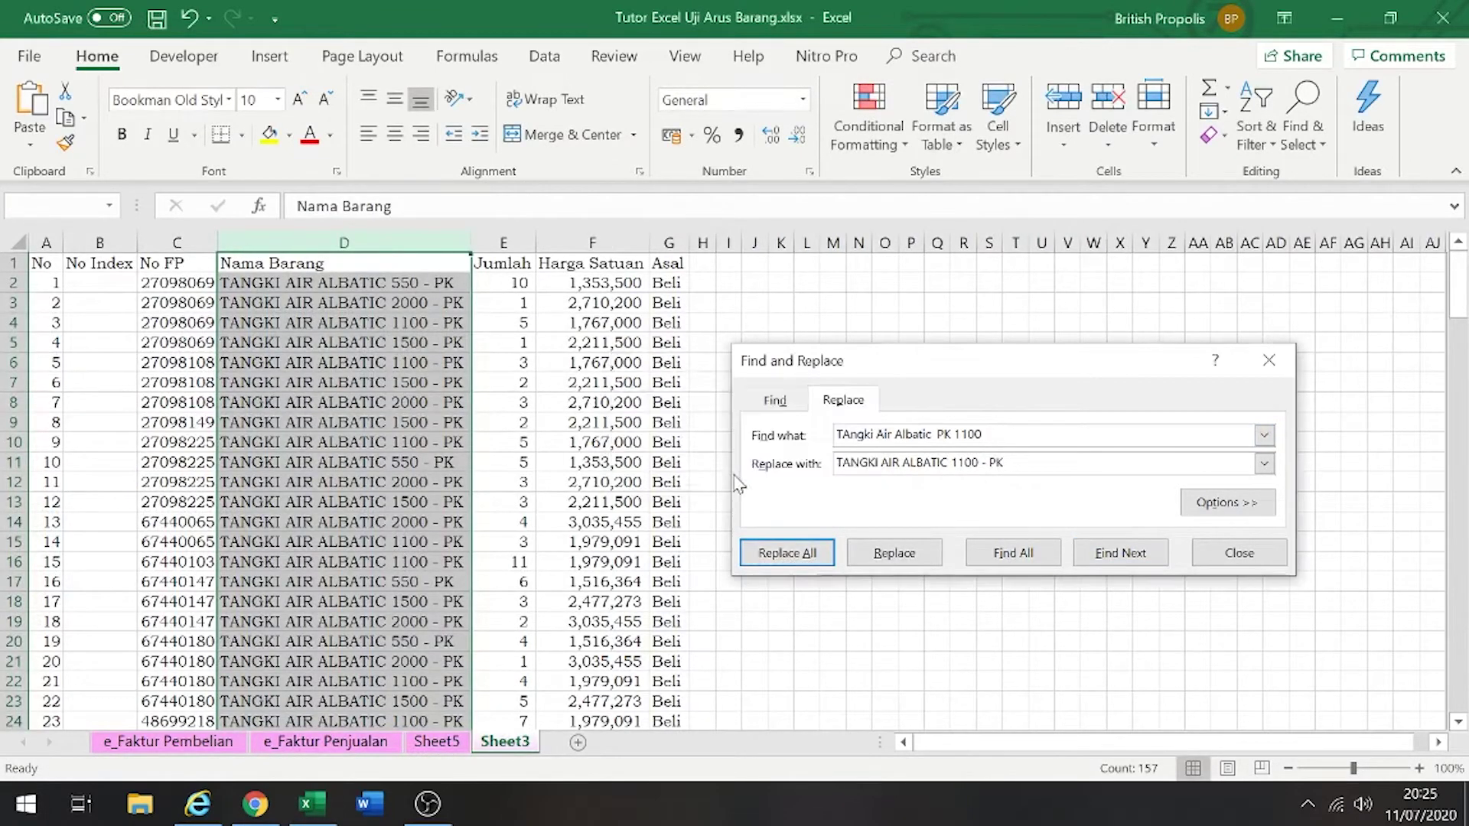
Refresh the PivotTable on Sheet5 to include the second Tangki 1100 name replacement
{"action": "left_click", "coordinate": [436, 741]}
{"action": "right_click", "coordinate": [264, 488]}
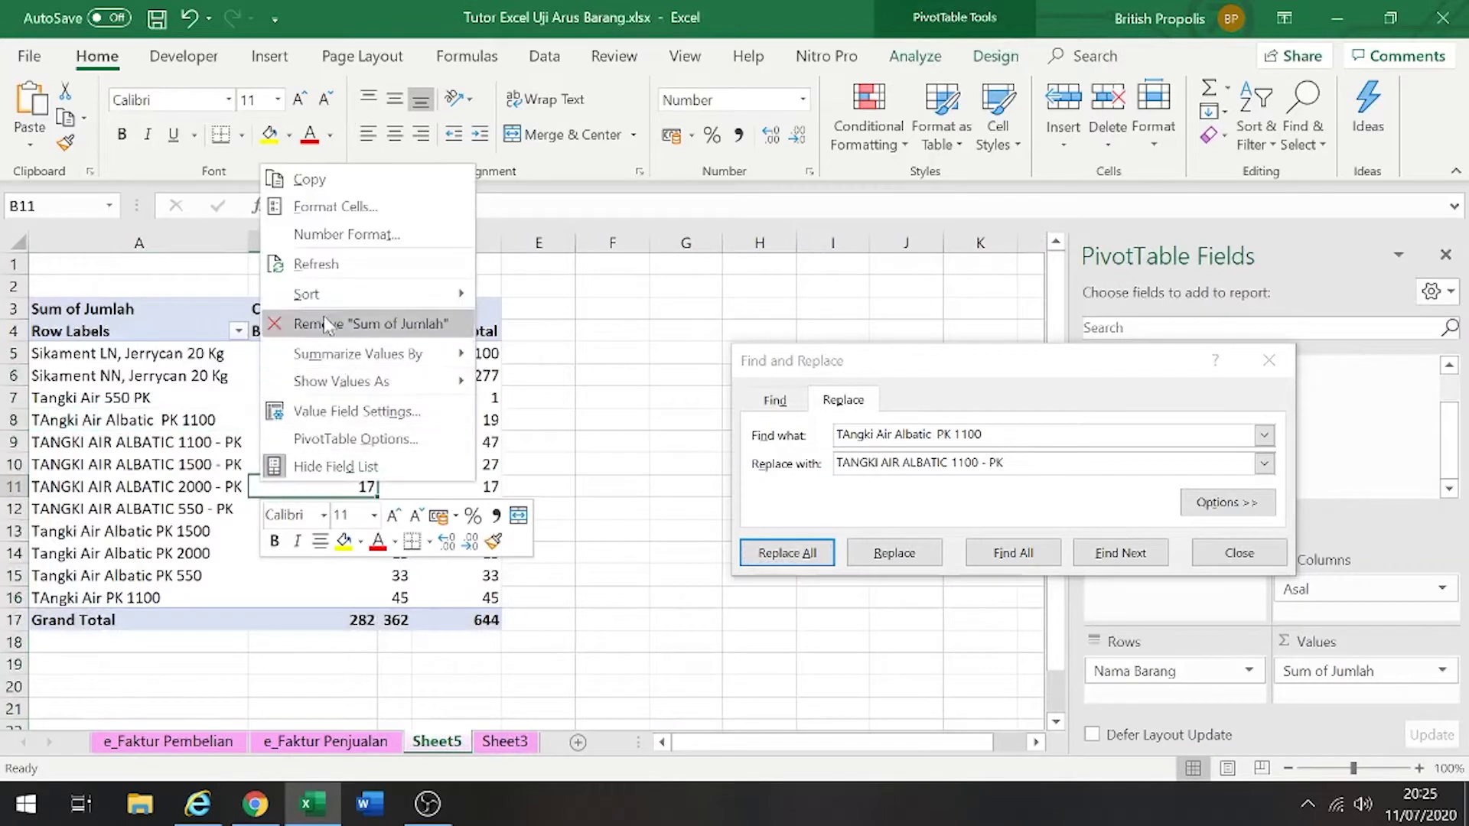
{"action": "left_click", "coordinate": [330, 264]}
Copy the item name "Tangki Air 550 PK" from the PivotTable into Find and Replace as the new search text
{"action": "left_click", "coordinate": [191, 398]}
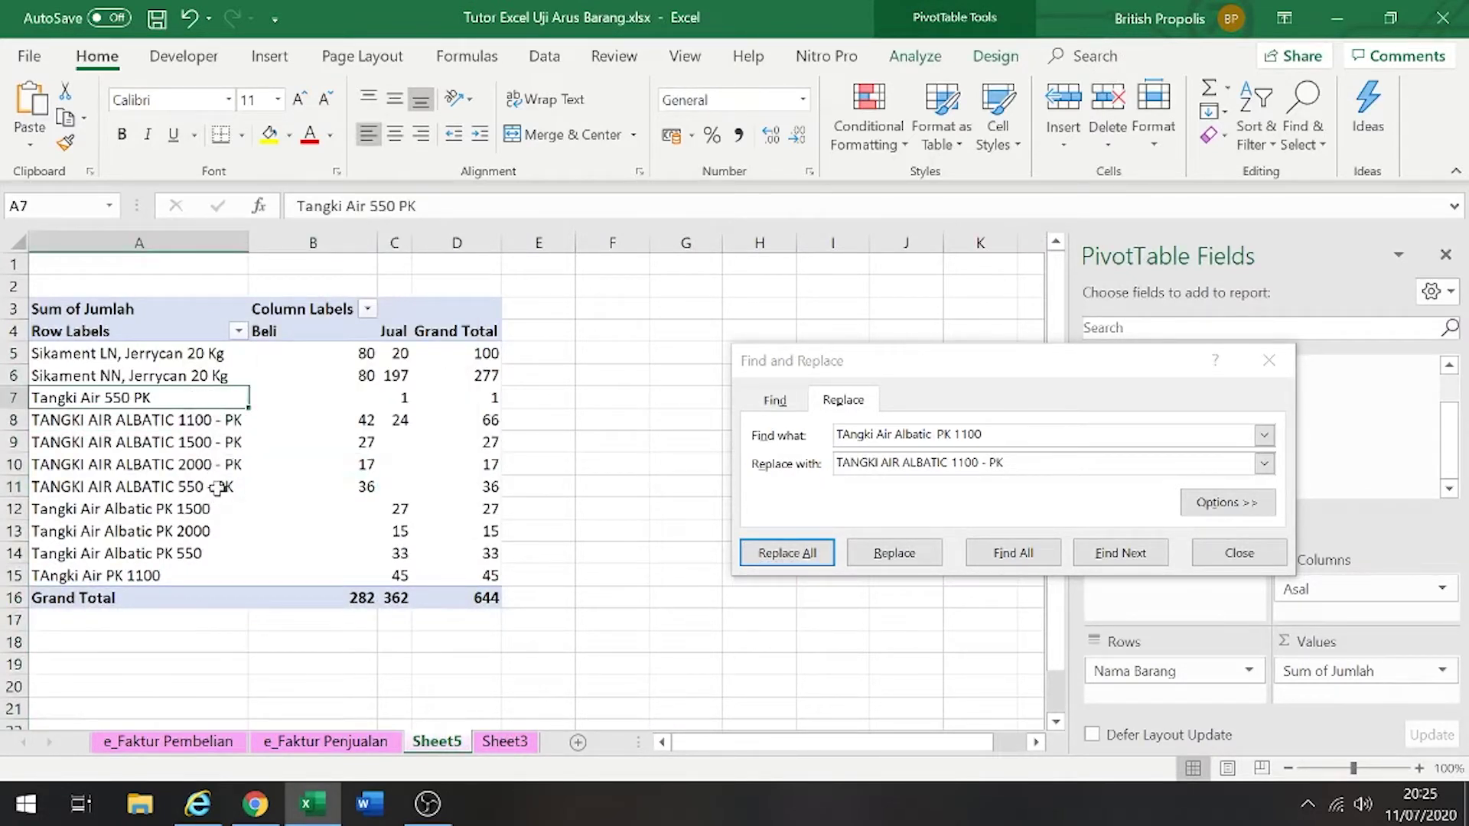
{"action": "left_click", "coordinate": [218, 488]}
{"action": "left_click", "coordinate": [167, 397]}
{"action": "left_click_drag", "start_coordinate": [428, 206], "coordinate": [295, 206]}
{"action": "key", "text": "ctrl+c"}
{"action": "left_click_drag", "start_coordinate": [994, 435], "coordinate": [702, 440]}
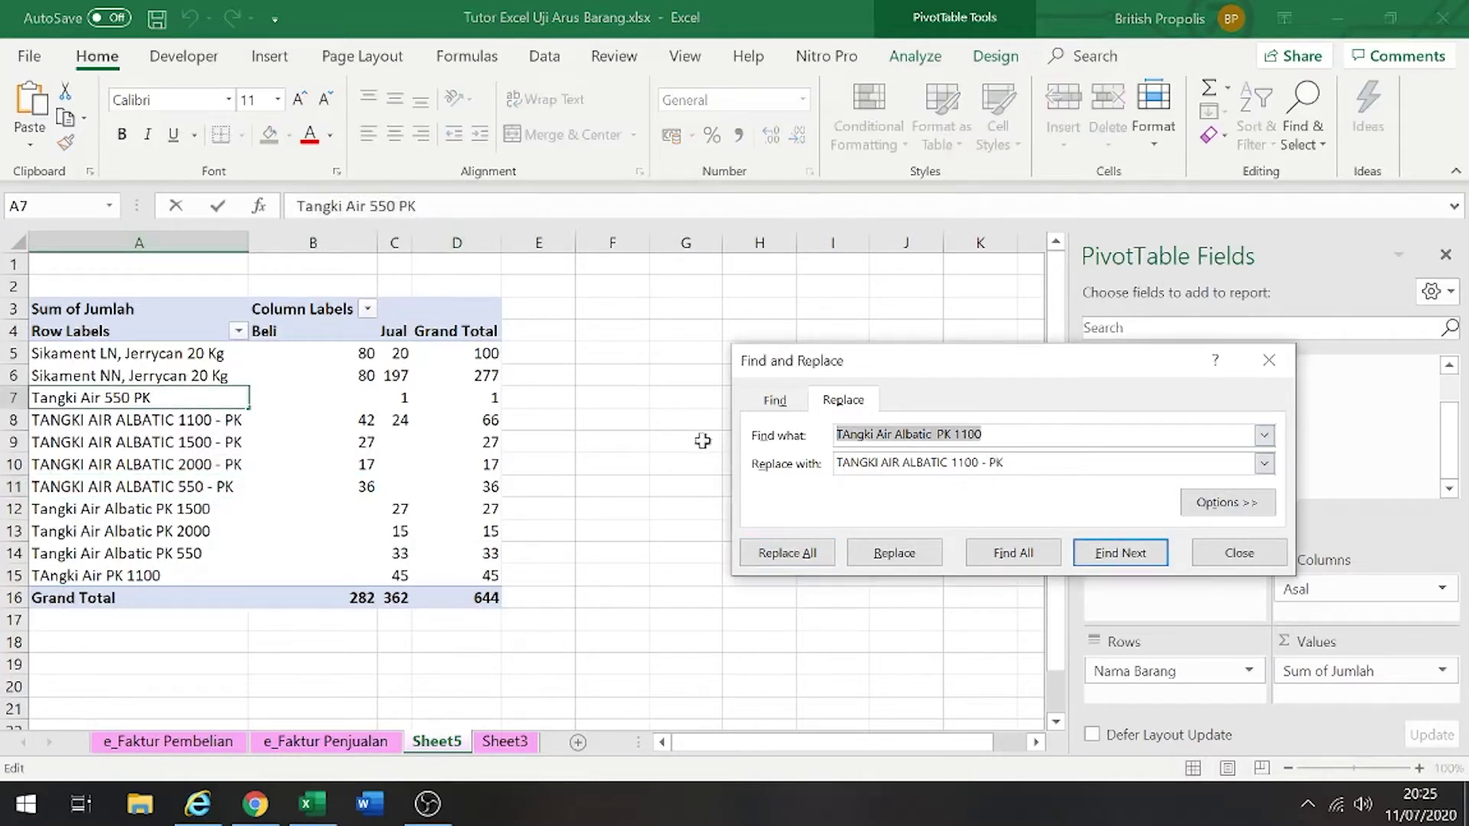
{"action": "key", "text": "ctrl+v"}
Copy the item name "TANGKI AIR ALBATIC 550 - PK" from the PivotTable into Find and Replace as the new replacement text
{"action": "left_click", "coordinate": [211, 487]}
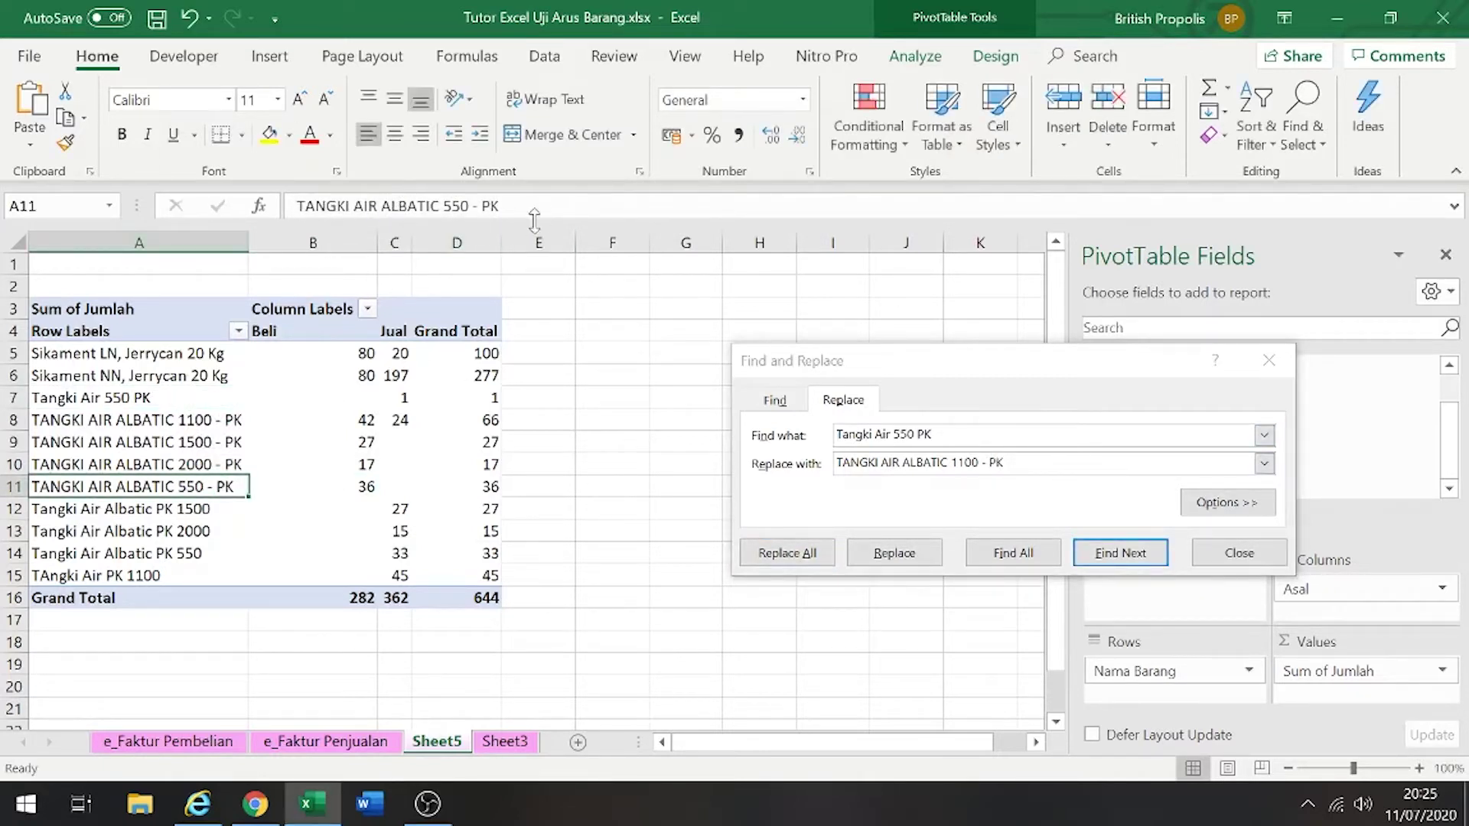
{"action": "left_click_drag", "start_coordinate": [534, 218], "coordinate": [295, 206]}
{"action": "key", "text": "ctrl+c"}
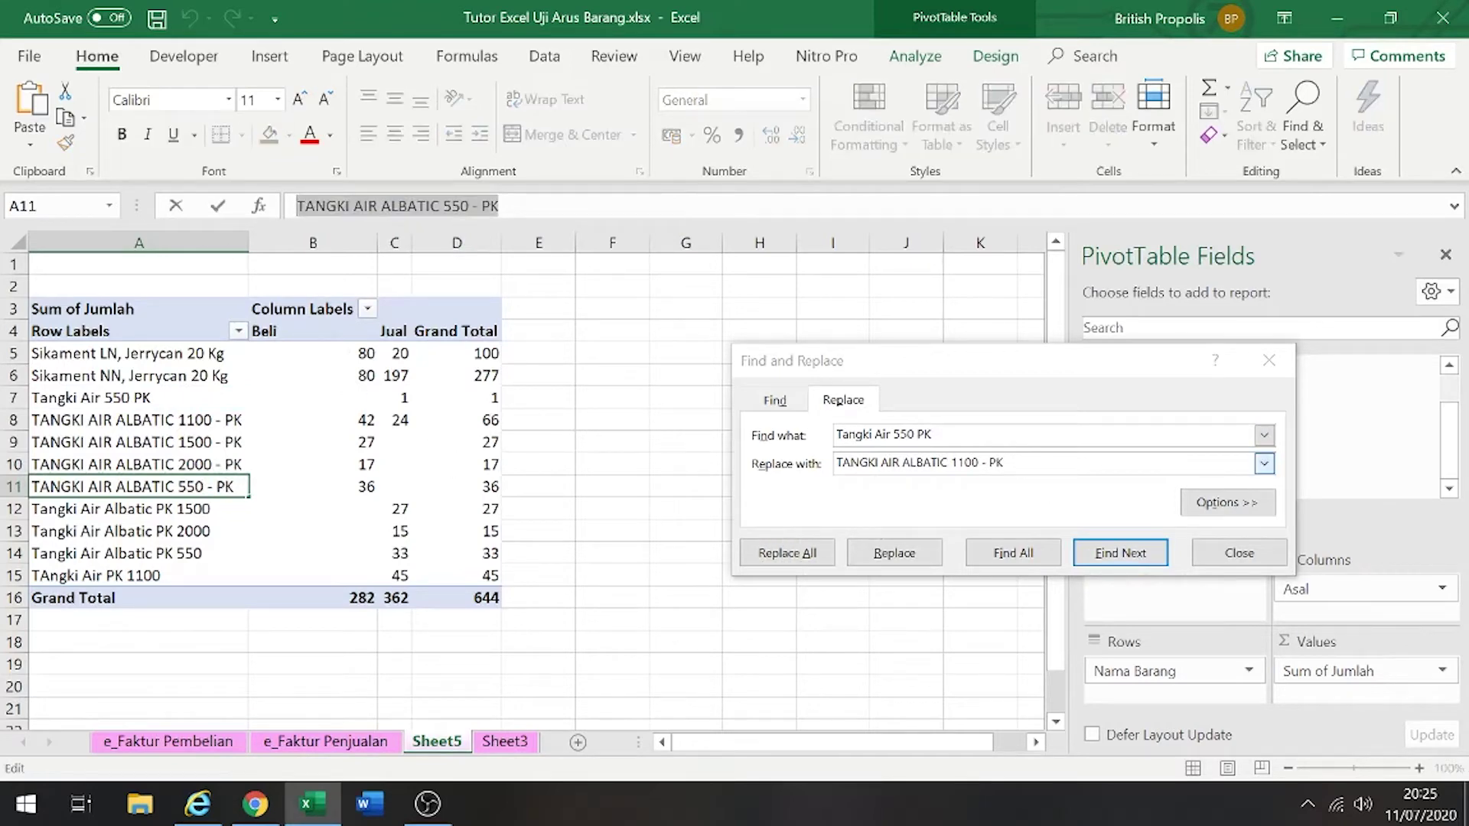
{"action": "left_click_drag", "start_coordinate": [1239, 462], "coordinate": [776, 509]}
{"action": "key", "text": "ctrl+v"}
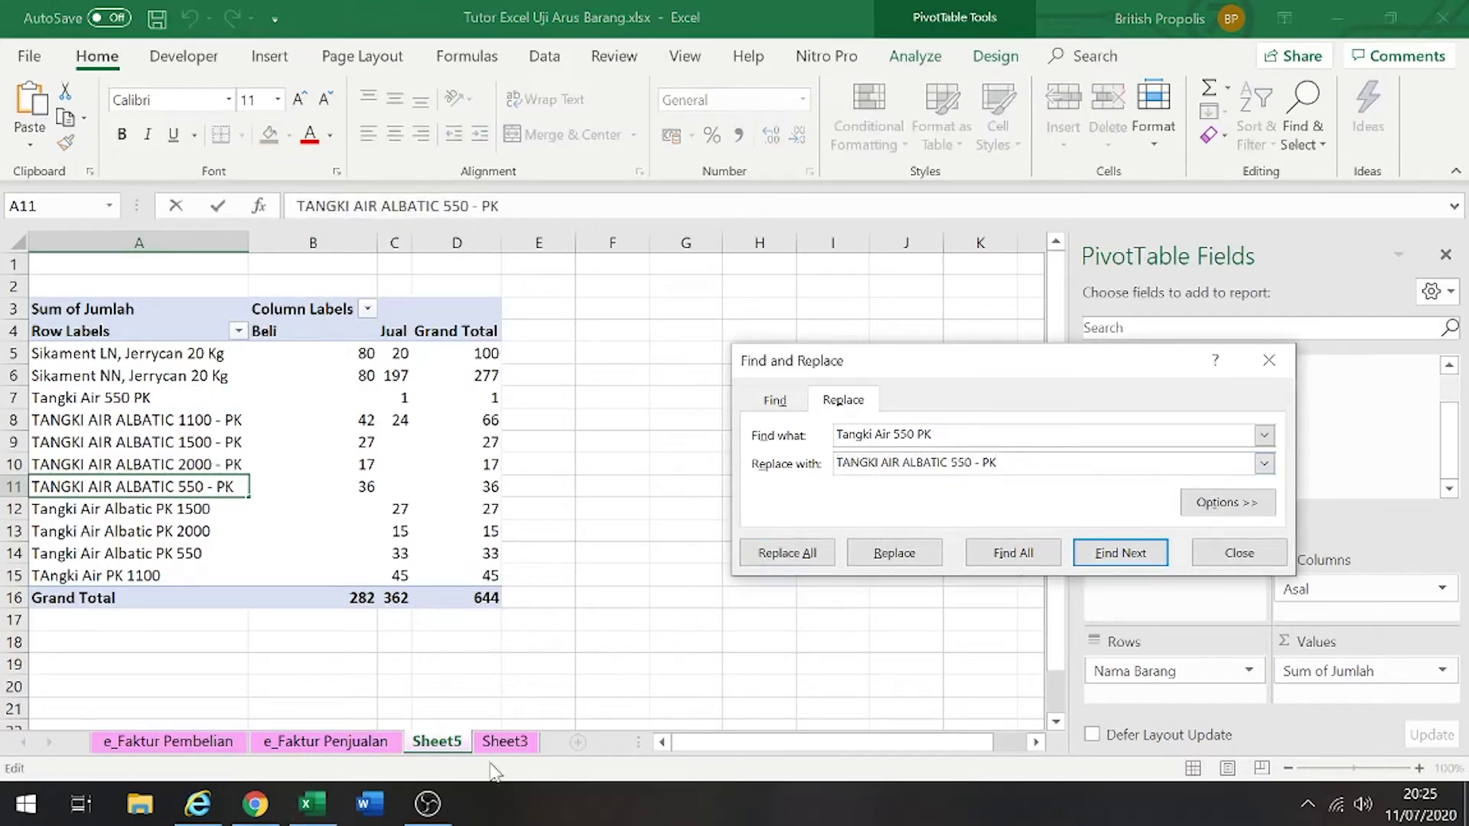
Replace all occurrences of "Tangki Air 550 PK" with "TANGKI AIR ALBATIC 550 - PK" in Sheet3's Nama Barang column
{"action": "left_click", "coordinate": [503, 741]}
{"action": "left_click", "coordinate": [788, 552]}
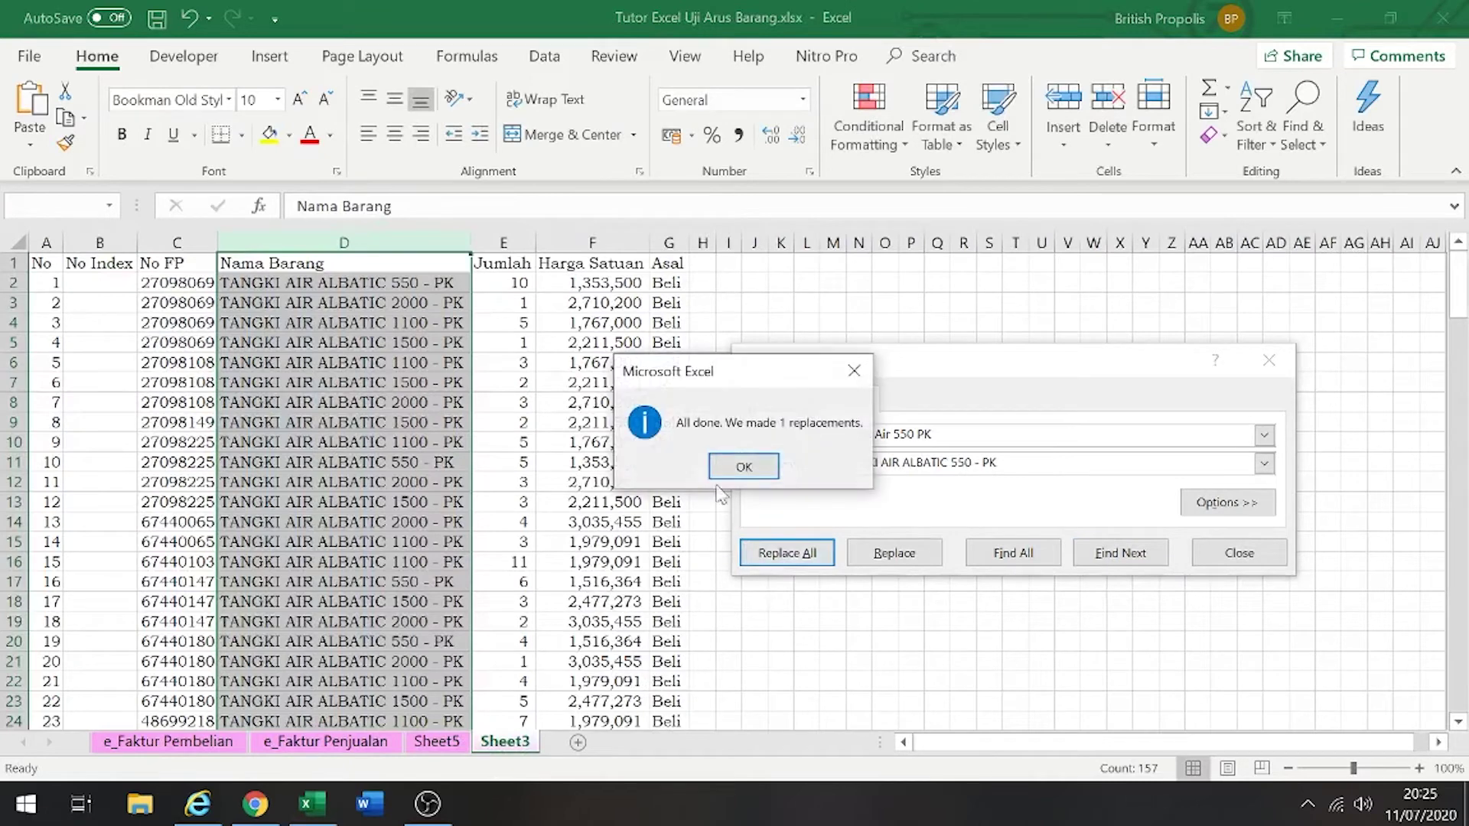
{"action": "left_click", "coordinate": [748, 465]}
{"action": "left_click", "coordinate": [1231, 556]}
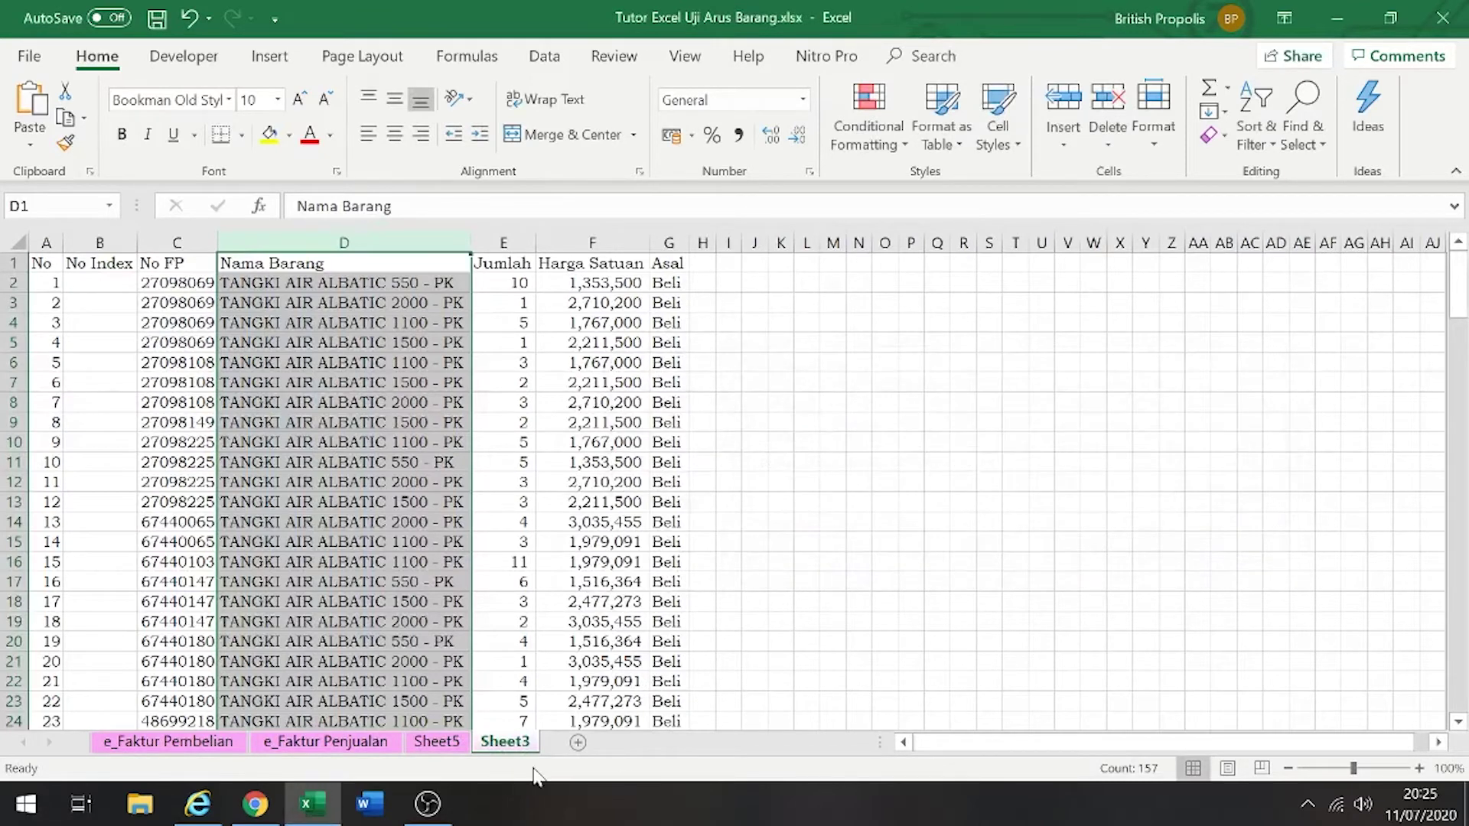
Refresh the PivotTable on Sheet5 to include the Tangki 550 name replacement
{"action": "left_click", "coordinate": [437, 742]}
{"action": "right_click", "coordinate": [206, 420]}
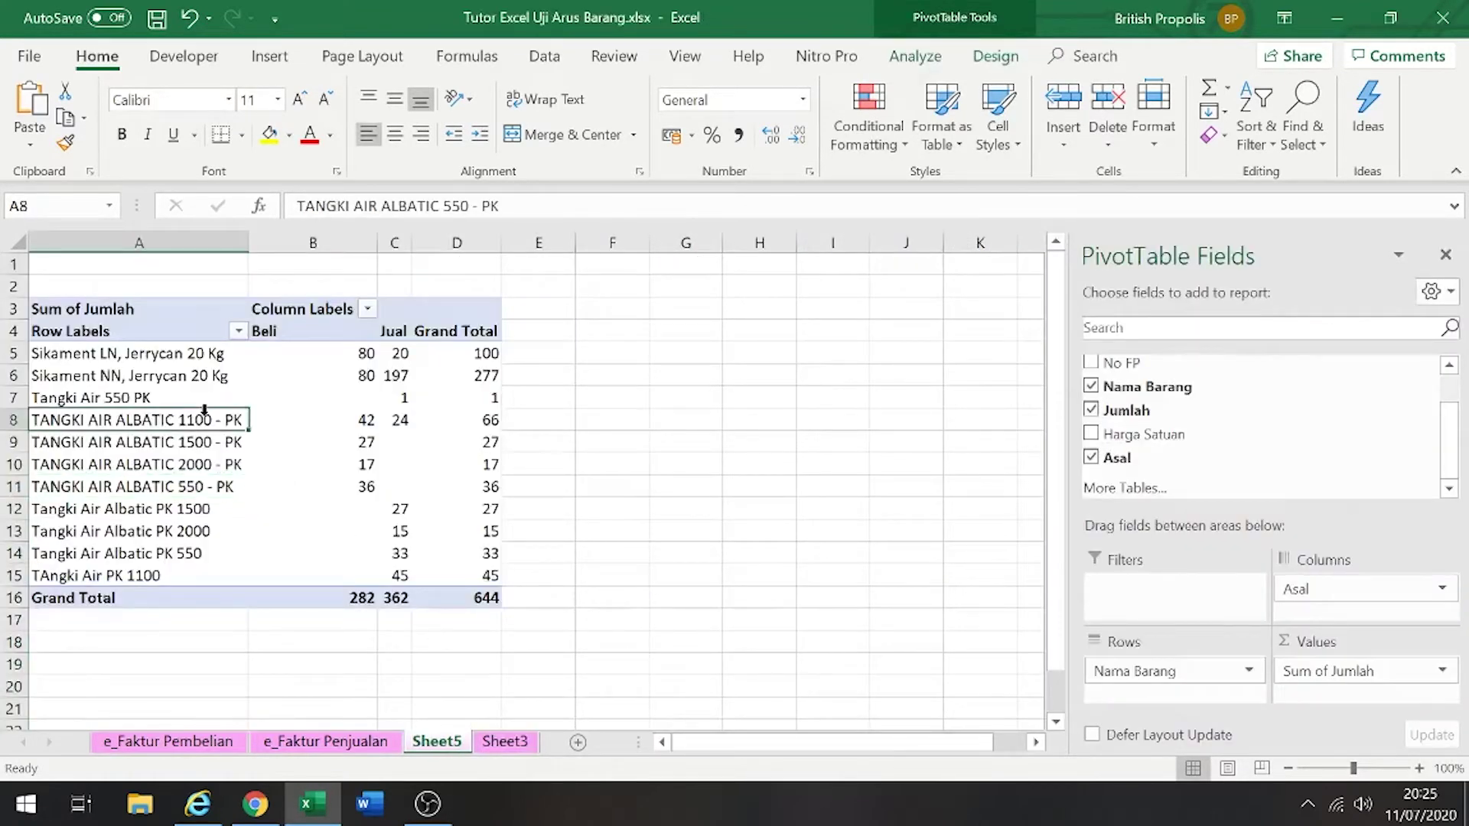
{"action": "left_click", "coordinate": [289, 84]}
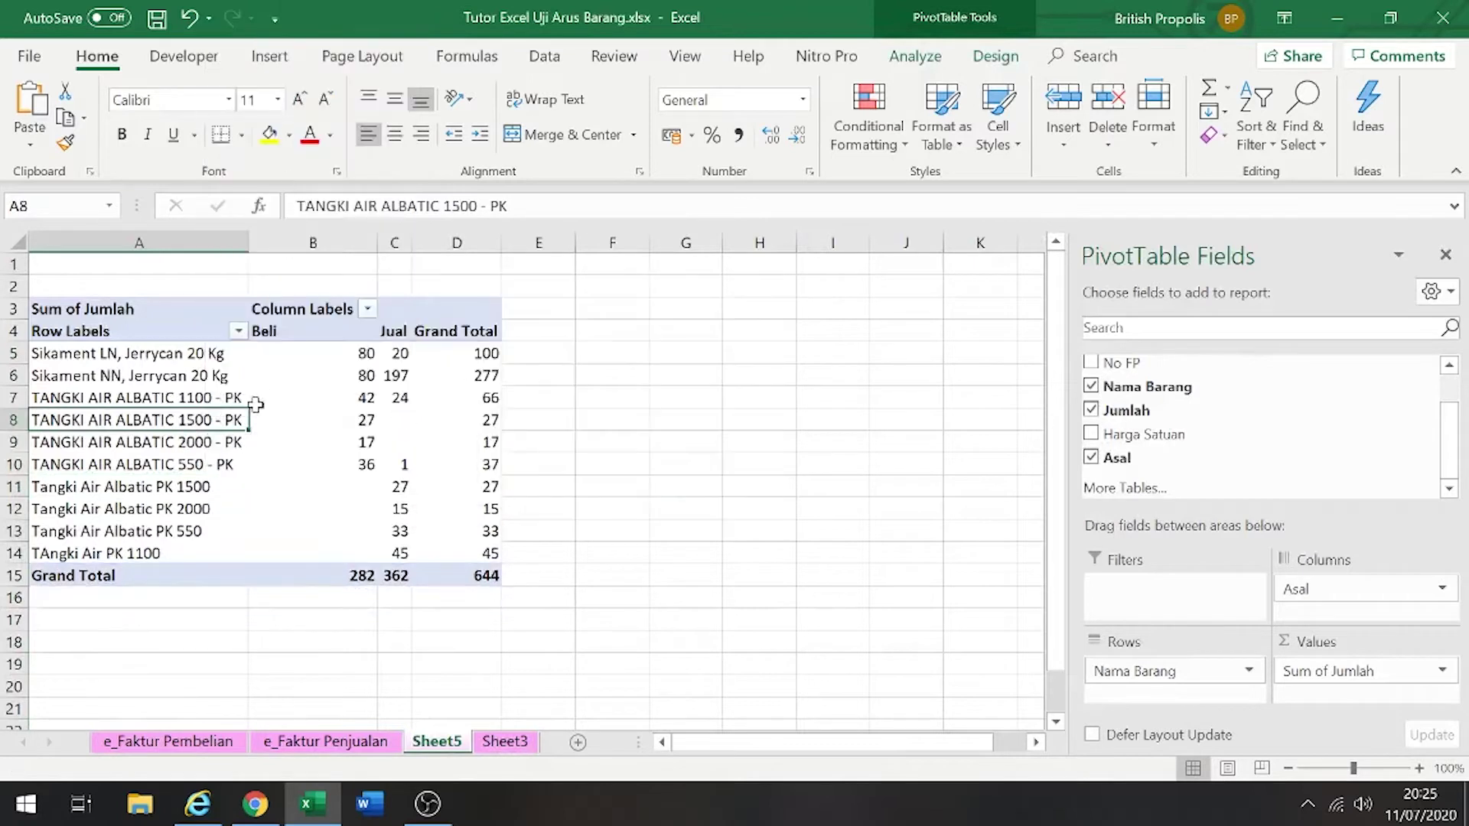
{"action": "left_click", "coordinate": [258, 422]}
{"action": "left_click", "coordinate": [202, 464]}
{"action": "left_click", "coordinate": [205, 421]}
{"action": "left_click", "coordinate": [204, 498]}
{"action": "left_click", "coordinate": [246, 454]}
{"action": "left_click", "coordinate": [224, 411]}
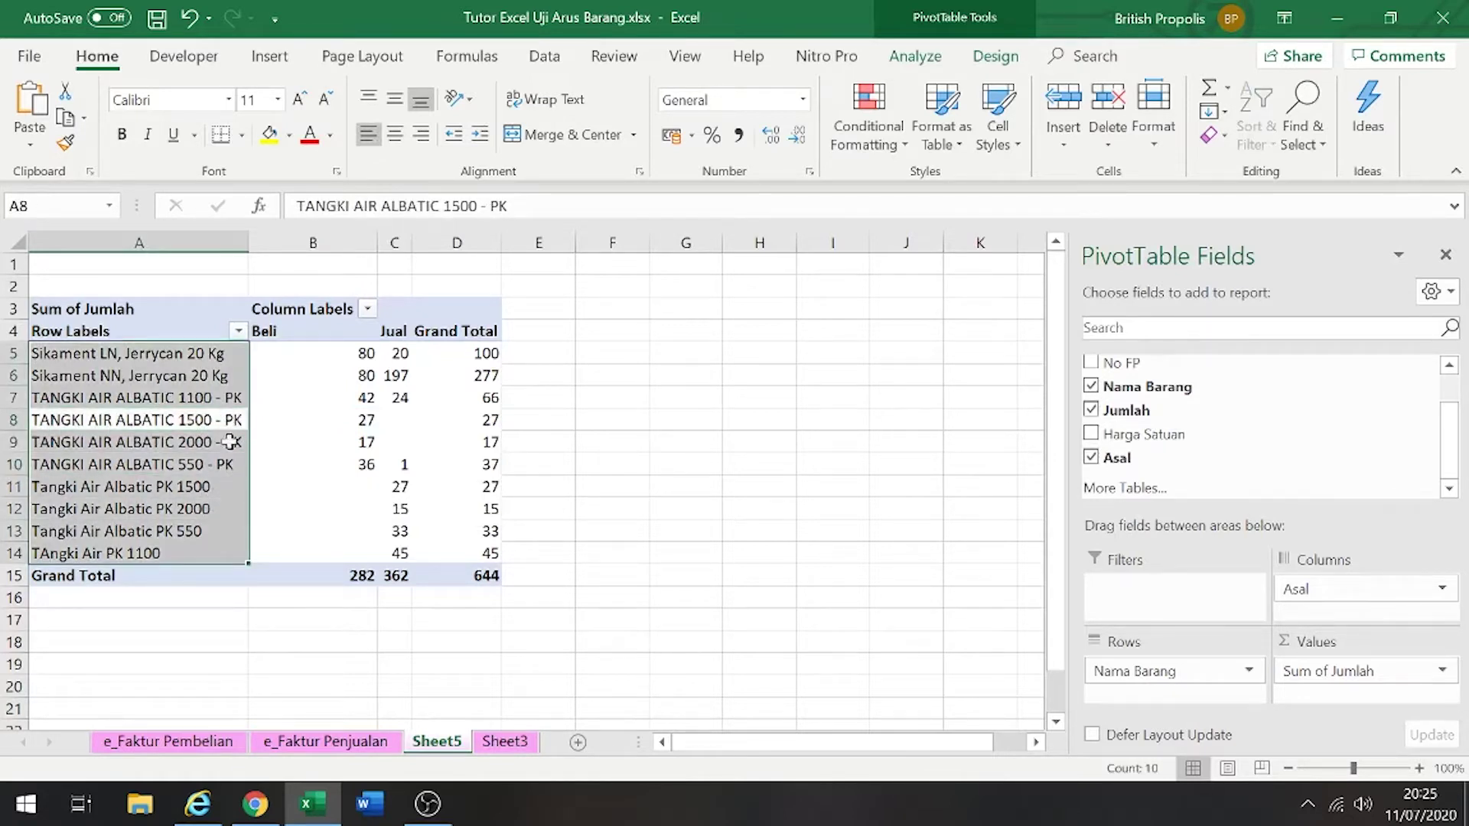
Copy the item name "Tangki Air Albatic PK 1500" from the PivotTable into Find and Replace as the new search text
{"action": "left_click", "coordinate": [220, 490]}
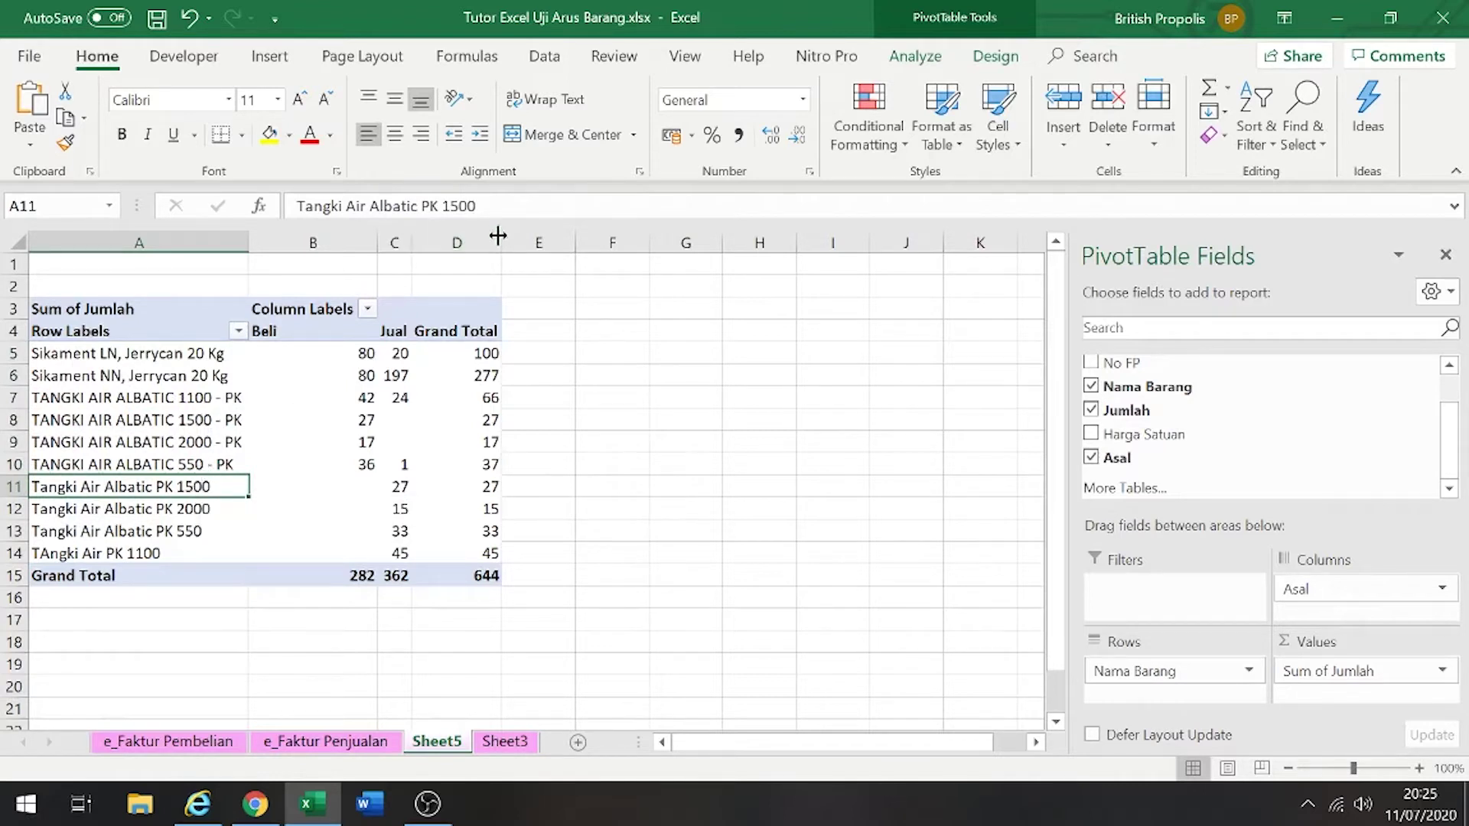
{"action": "left_click_drag", "start_coordinate": [477, 205], "coordinate": [297, 206]}
{"action": "key", "text": "ctrl+c"}
{"action": "left_click", "coordinate": [393, 433]}
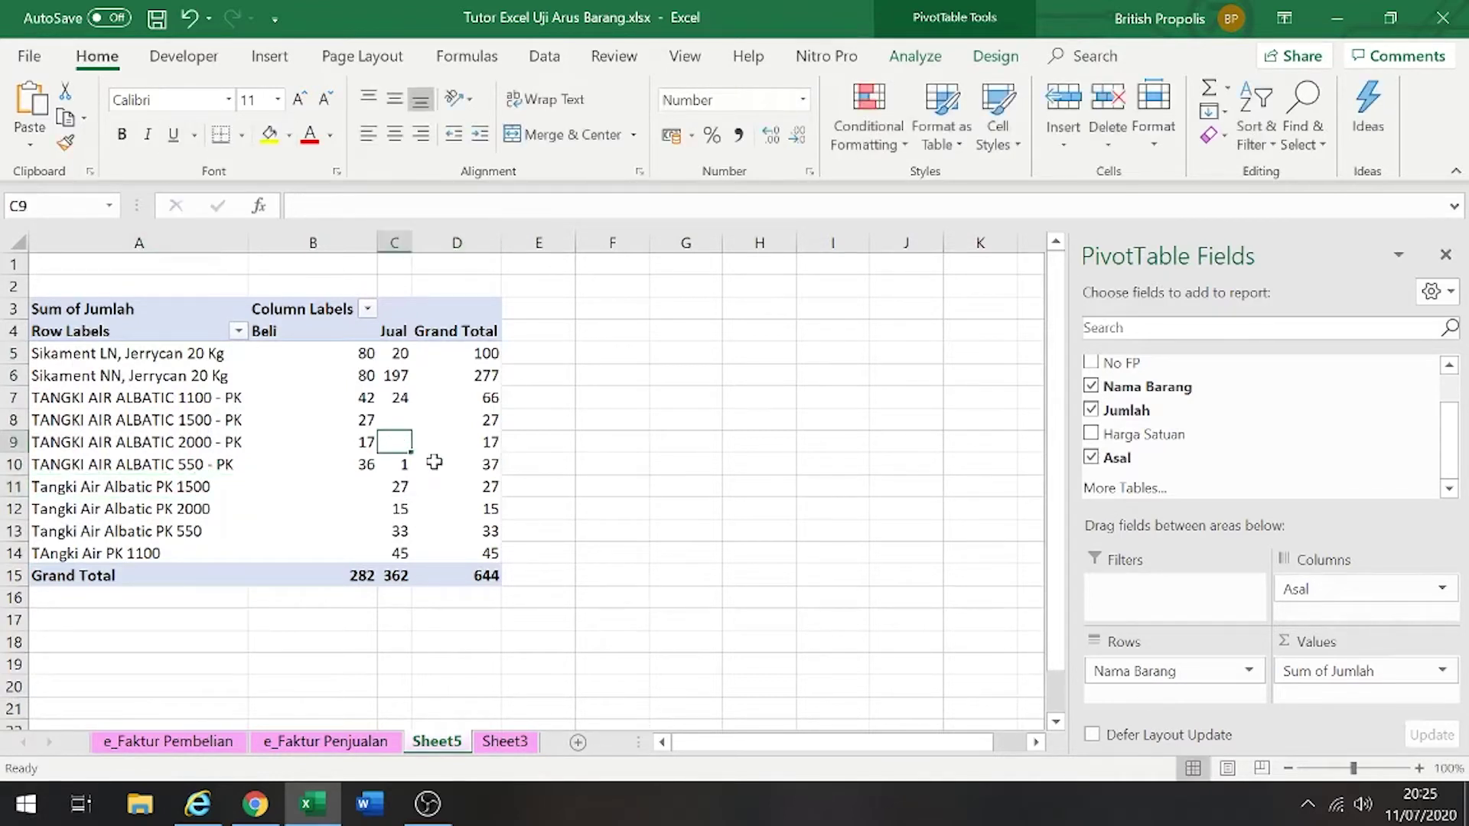
{"action": "key", "text": "ctrl+f"}
{"action": "left_click", "coordinate": [842, 426]}
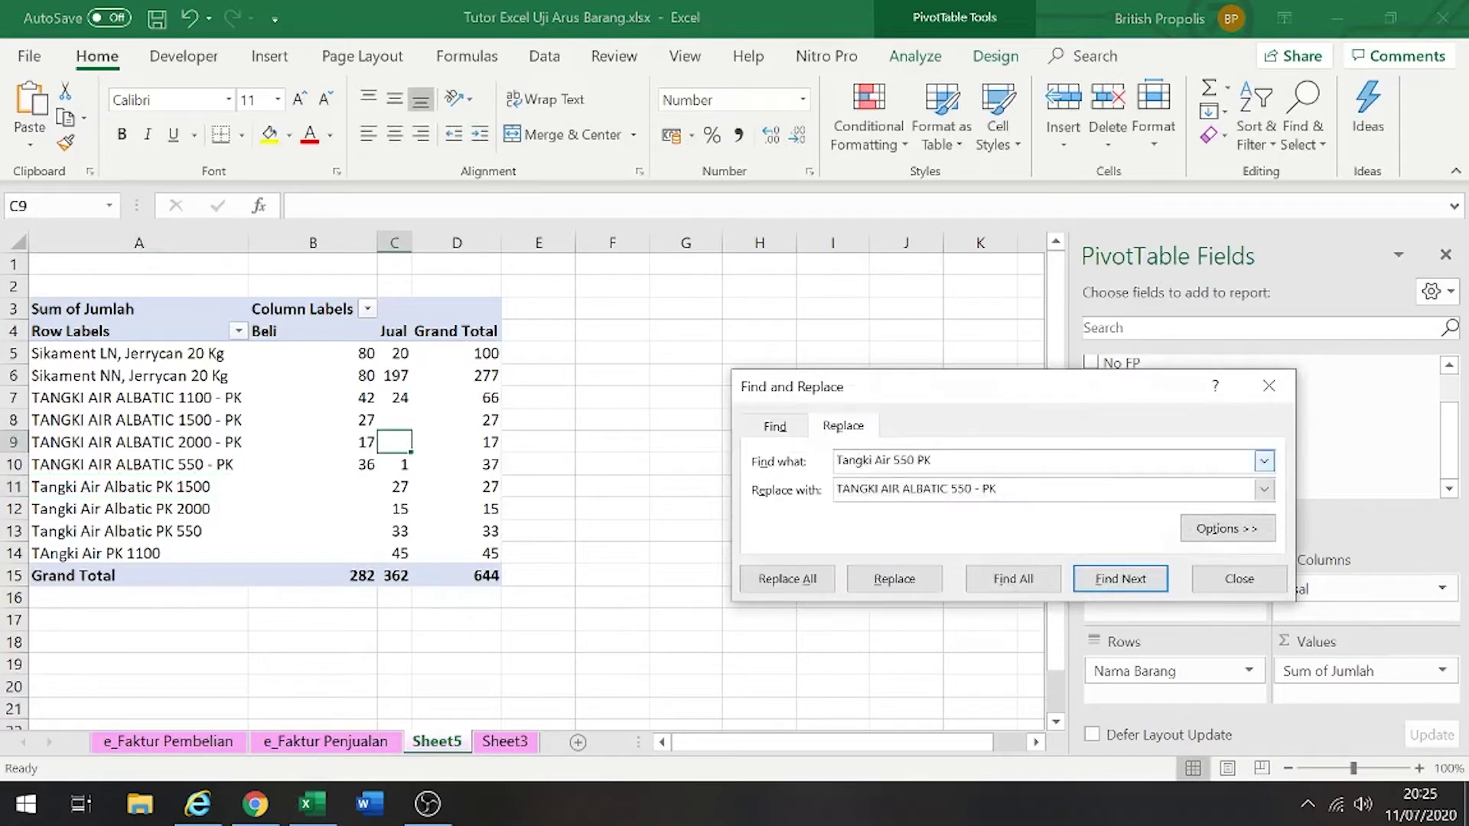
{"action": "key", "text": "shift+Tab"}
{"action": "key", "text": "ctrl+v"}
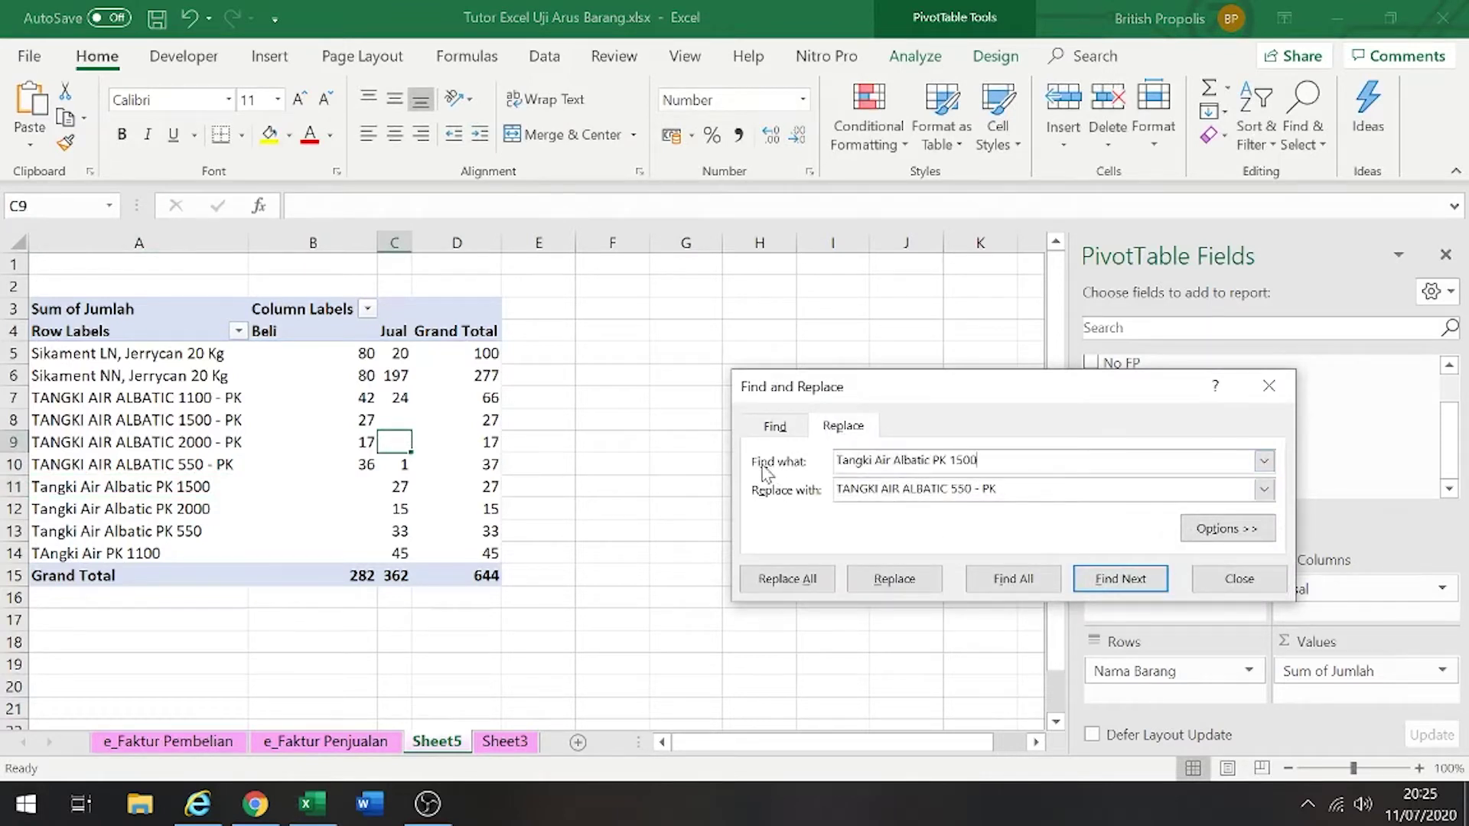
Copy the item name "TANGKI AIR ALBATIC 1500 - PK" from the PivotTable for use as the replacement text
{"action": "left_click", "coordinate": [216, 449]}
{"action": "left_click", "coordinate": [215, 419]}
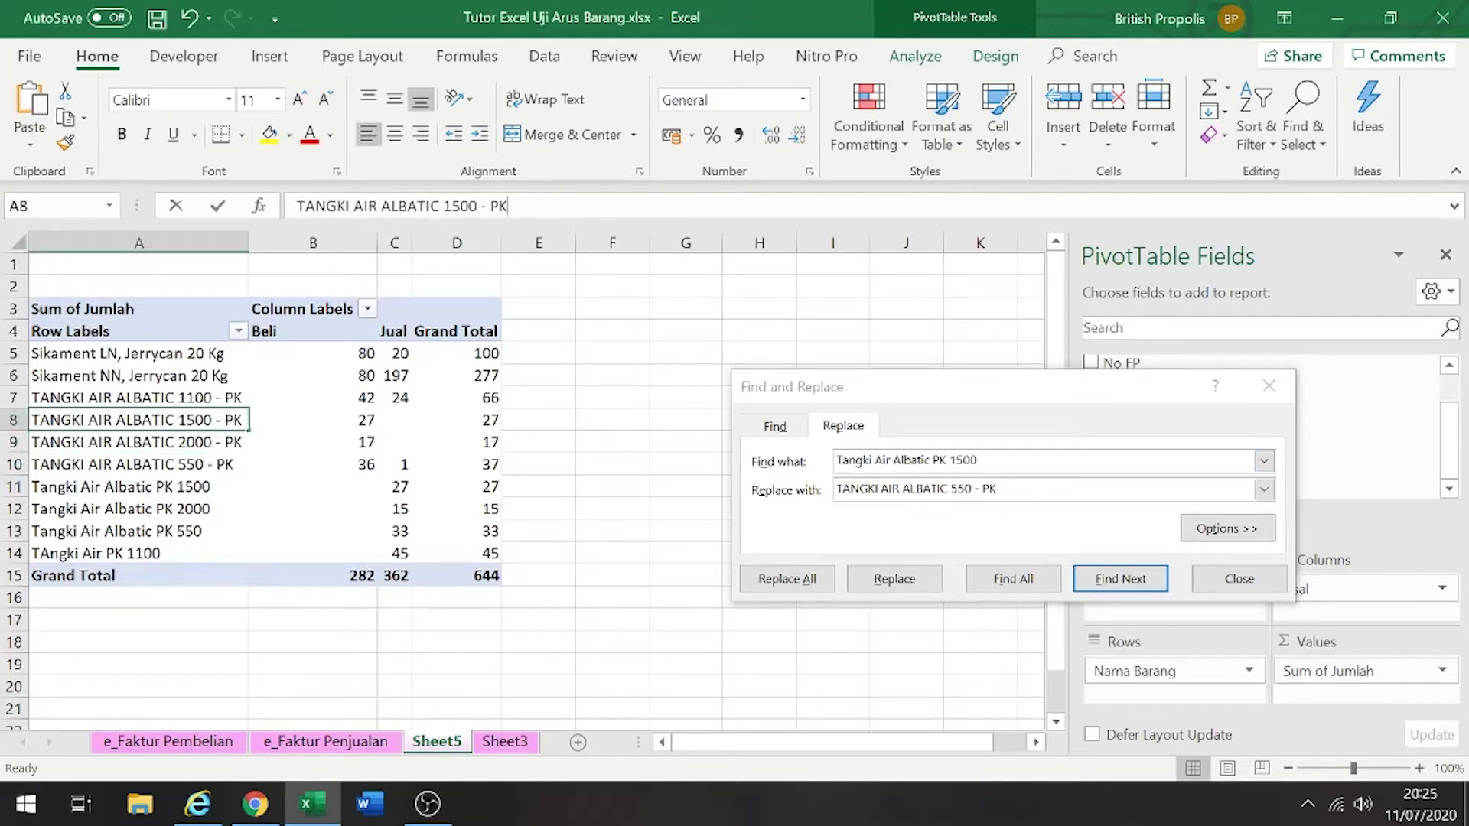
Replace all "Tangki Air Albatic PK 1500" entries in Sheet3's Nama Barang column with "TANGKI AIR ALBATIC 1500 - PK"
{"action": "triple_click", "coordinate": [508, 206]}
{"action": "key", "text": "ctrl+c"}
{"action": "left_click", "coordinate": [1240, 490]}
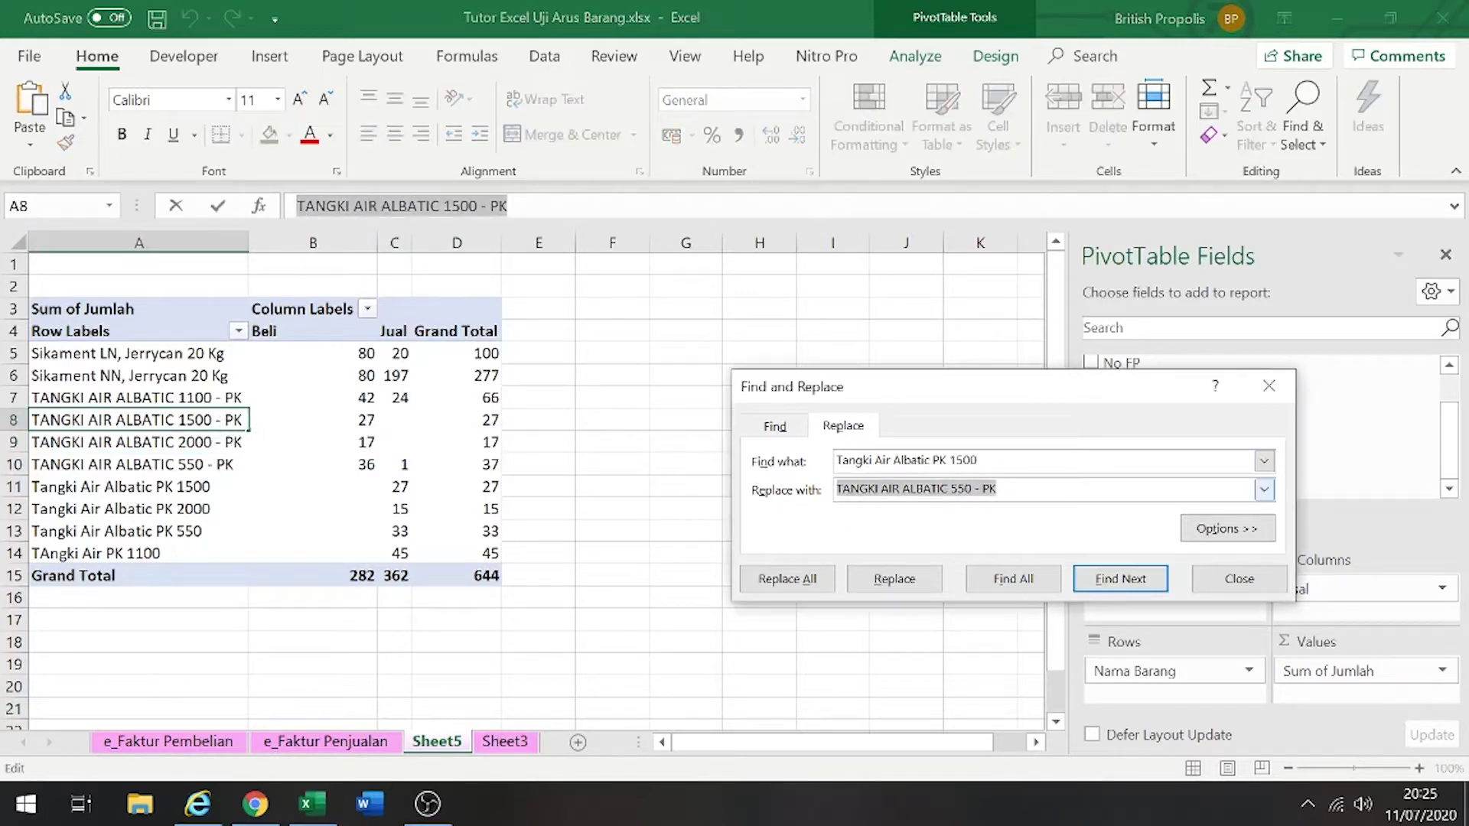
{"action": "key", "text": "ctrl+v"}
{"action": "left_click", "coordinate": [497, 742]}
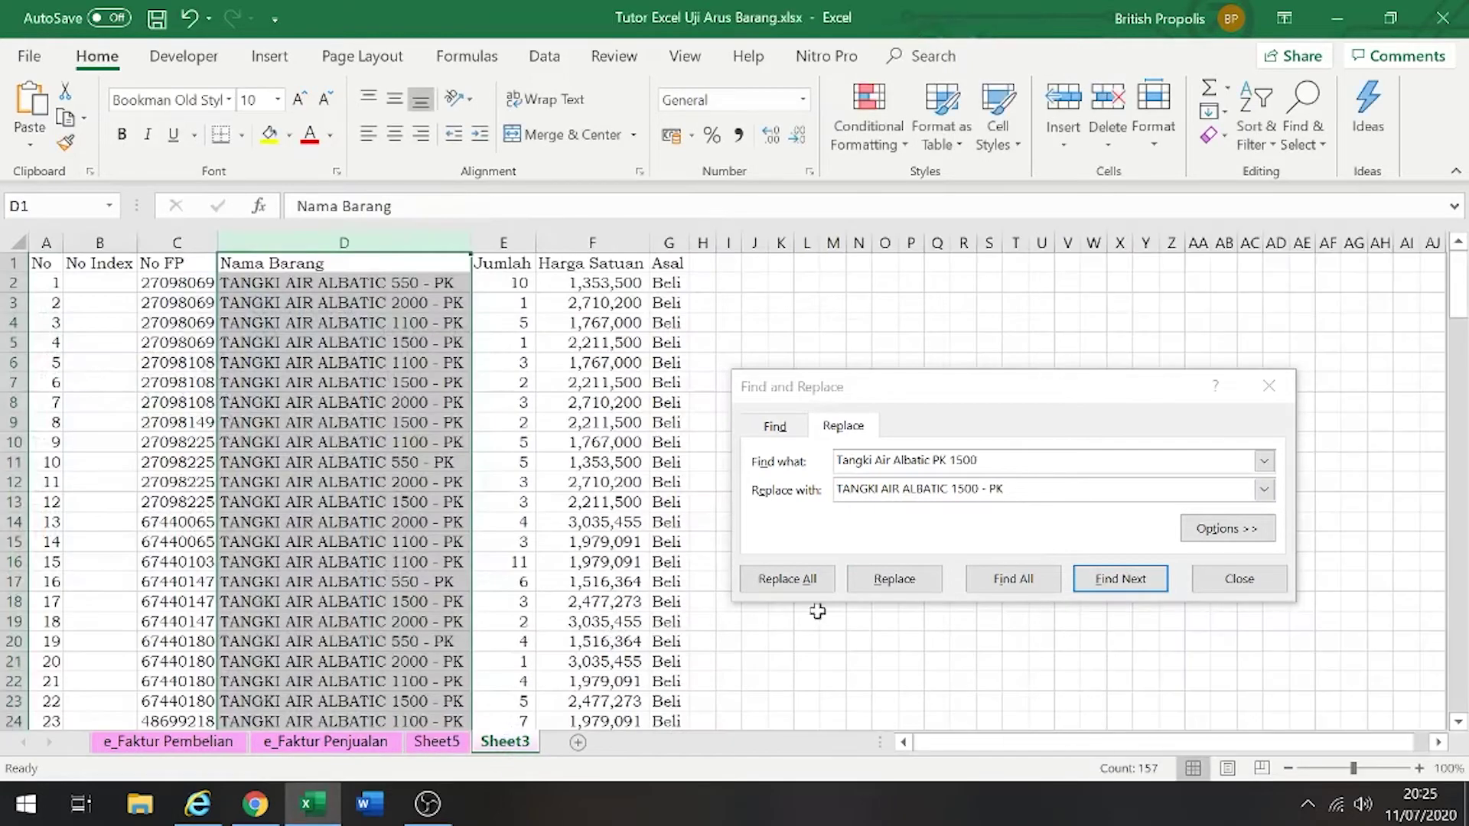
{"action": "left_click", "coordinate": [787, 579]}
{"action": "left_click", "coordinate": [773, 468]}
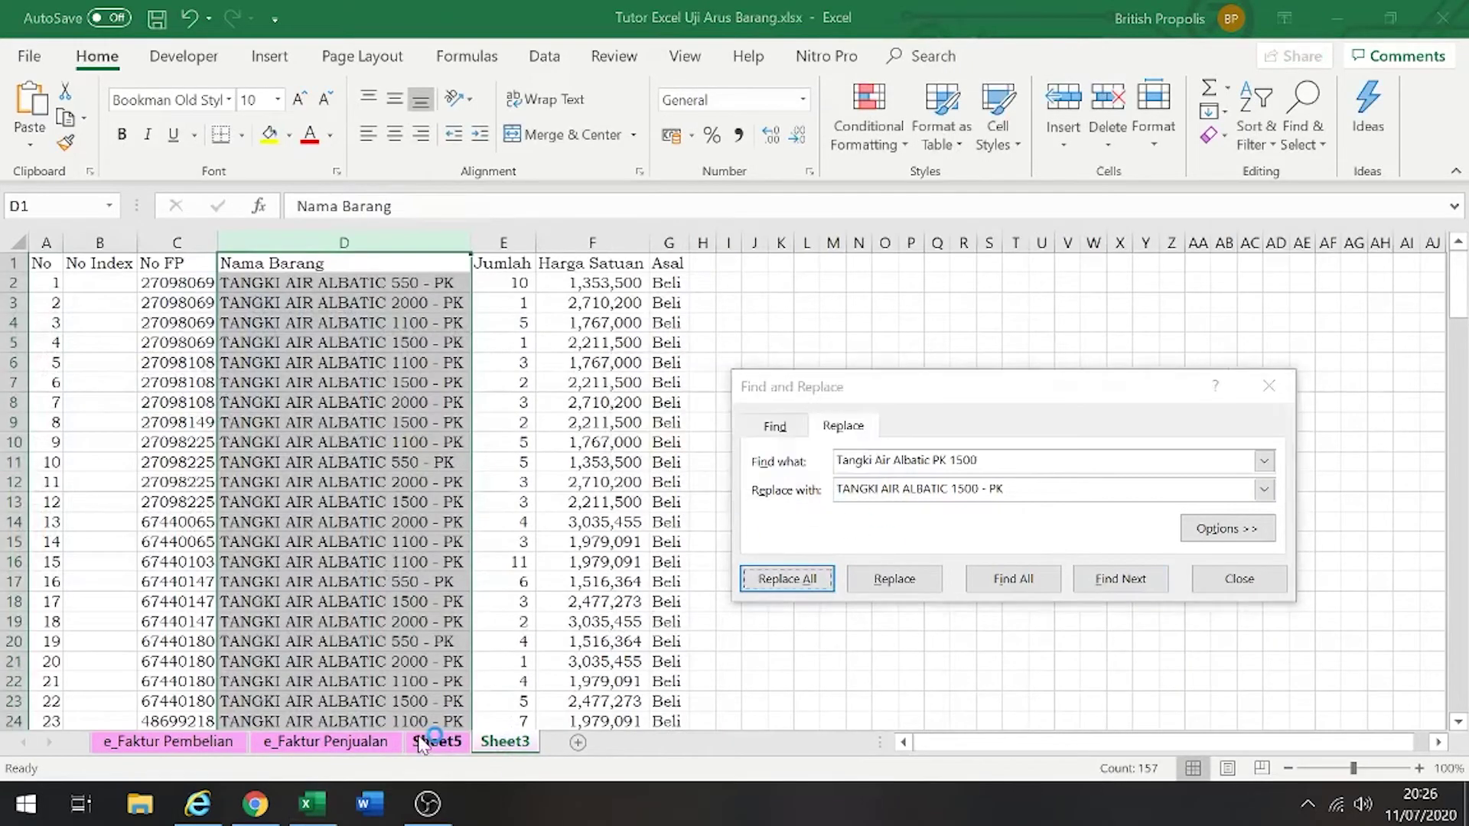
Refresh the PivotTable on Sheet5 to apply the renamed 1500 tank items
{"action": "left_click", "coordinate": [420, 743]}
{"action": "right_click", "coordinate": [311, 492]}
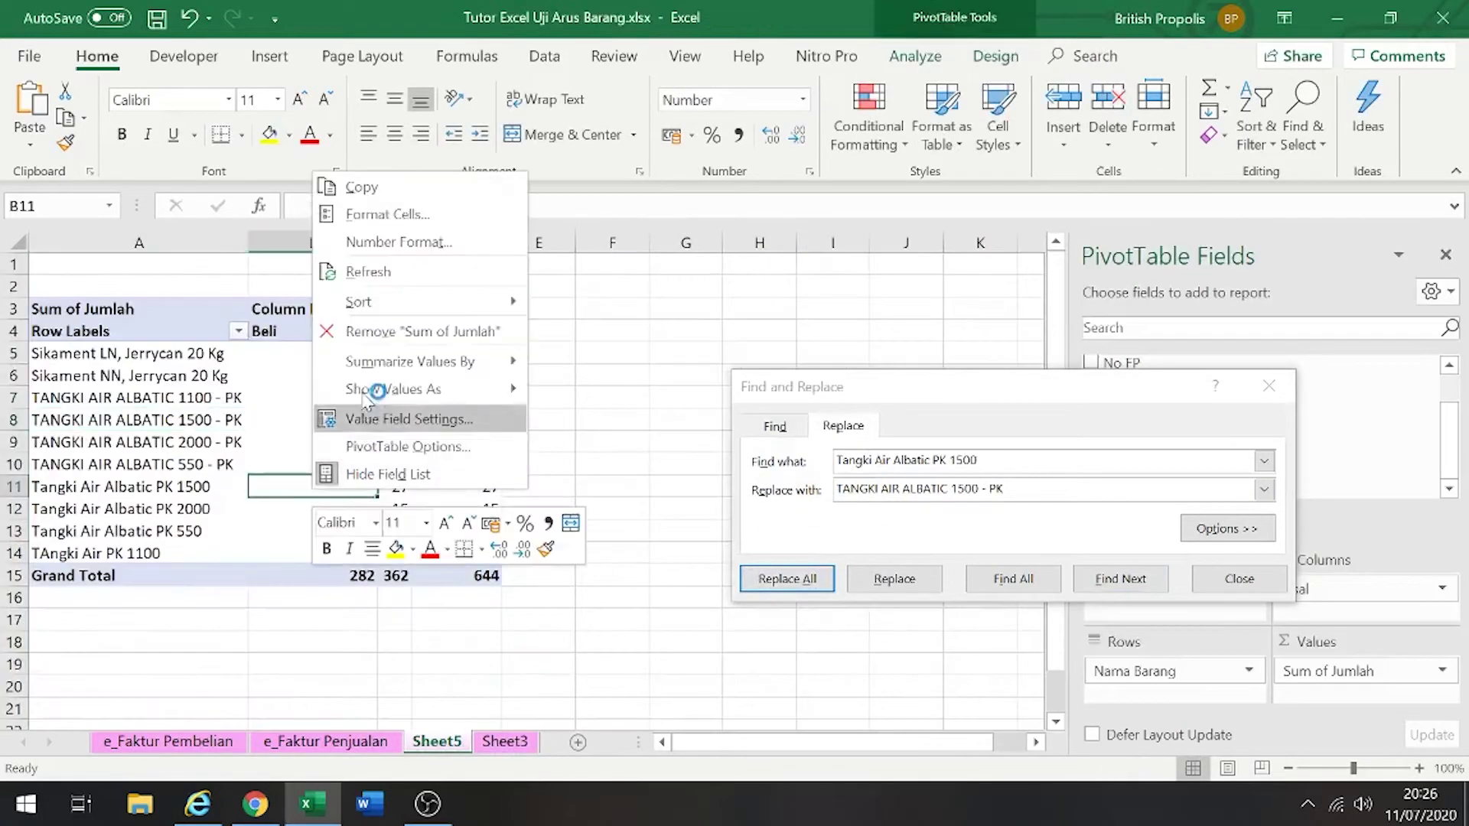
{"action": "left_click", "coordinate": [365, 273]}
Copy the row label "Tangki Air Albatic PK 2000" from the PivotTable and set it as the text to find
{"action": "left_click", "coordinate": [222, 444]}
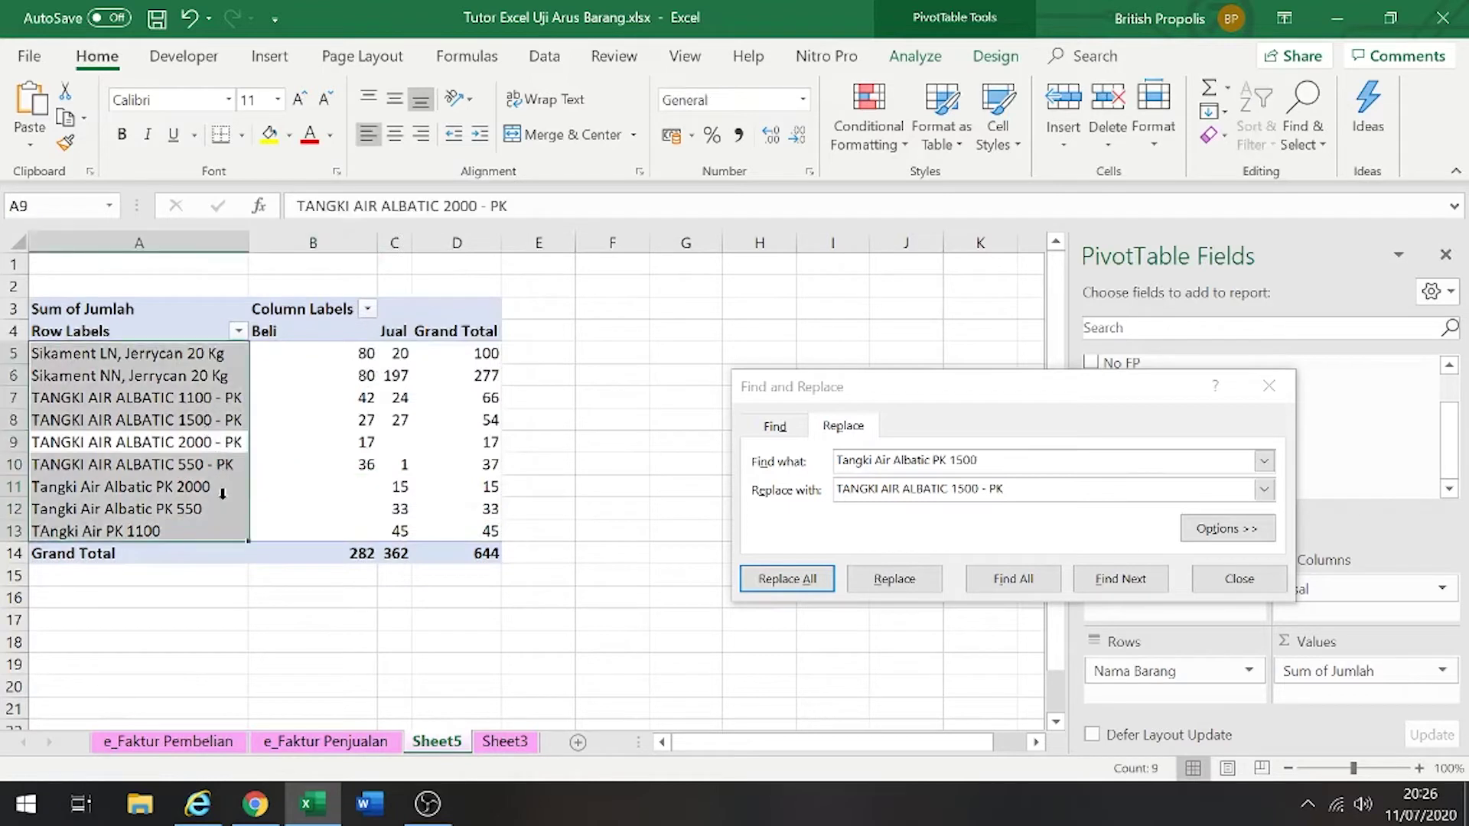
{"action": "left_click", "coordinate": [222, 494]}
{"action": "left_click_drag", "start_coordinate": [493, 207], "coordinate": [294, 206]}
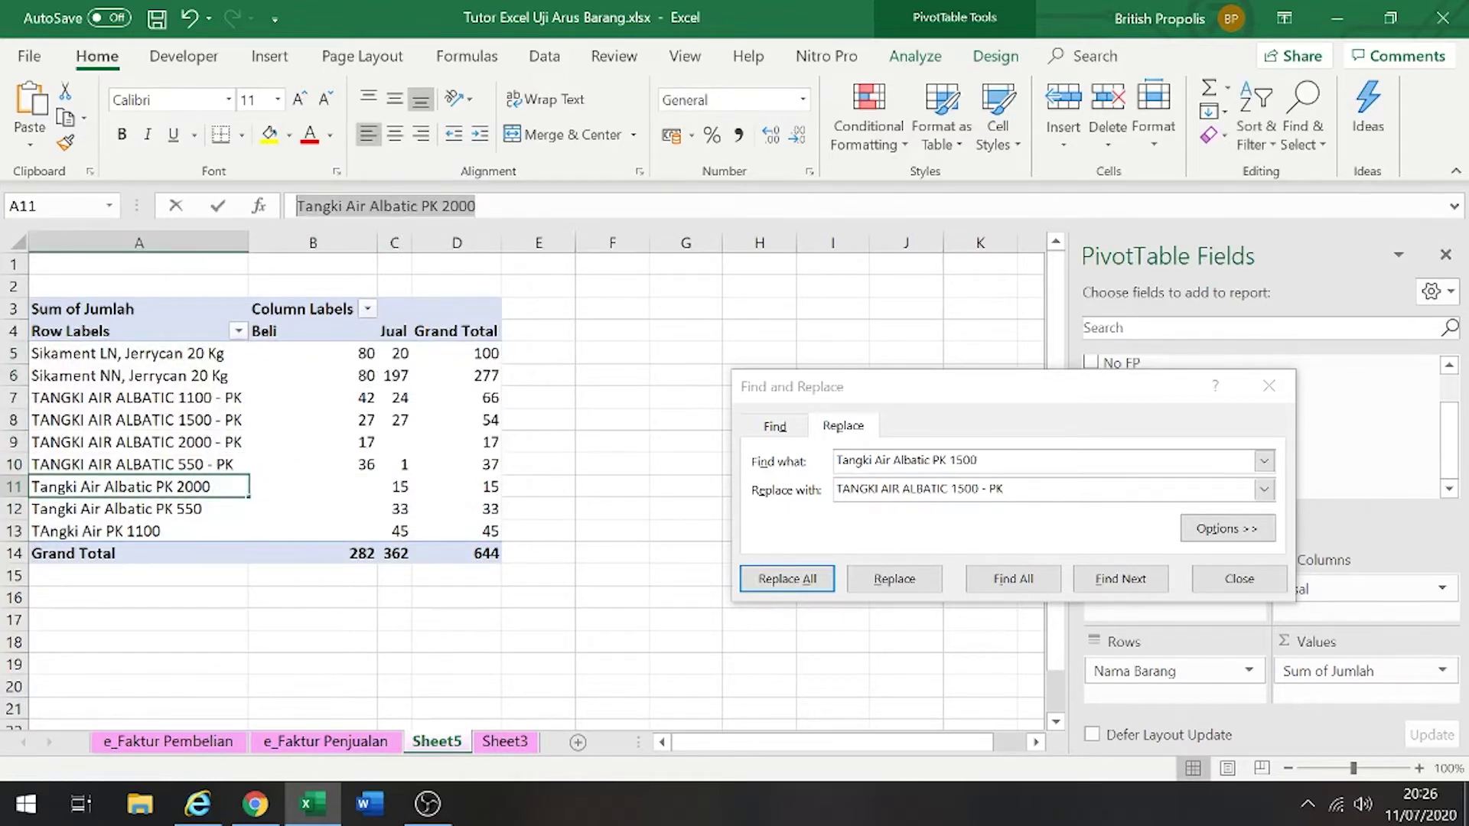
{"action": "key", "text": "ctrl+c"}
{"action": "left_click_drag", "start_coordinate": [1017, 462], "coordinate": [811, 462]}
{"action": "key", "text": "ctrl+v"}
{"action": "left_click", "coordinate": [306, 508]}
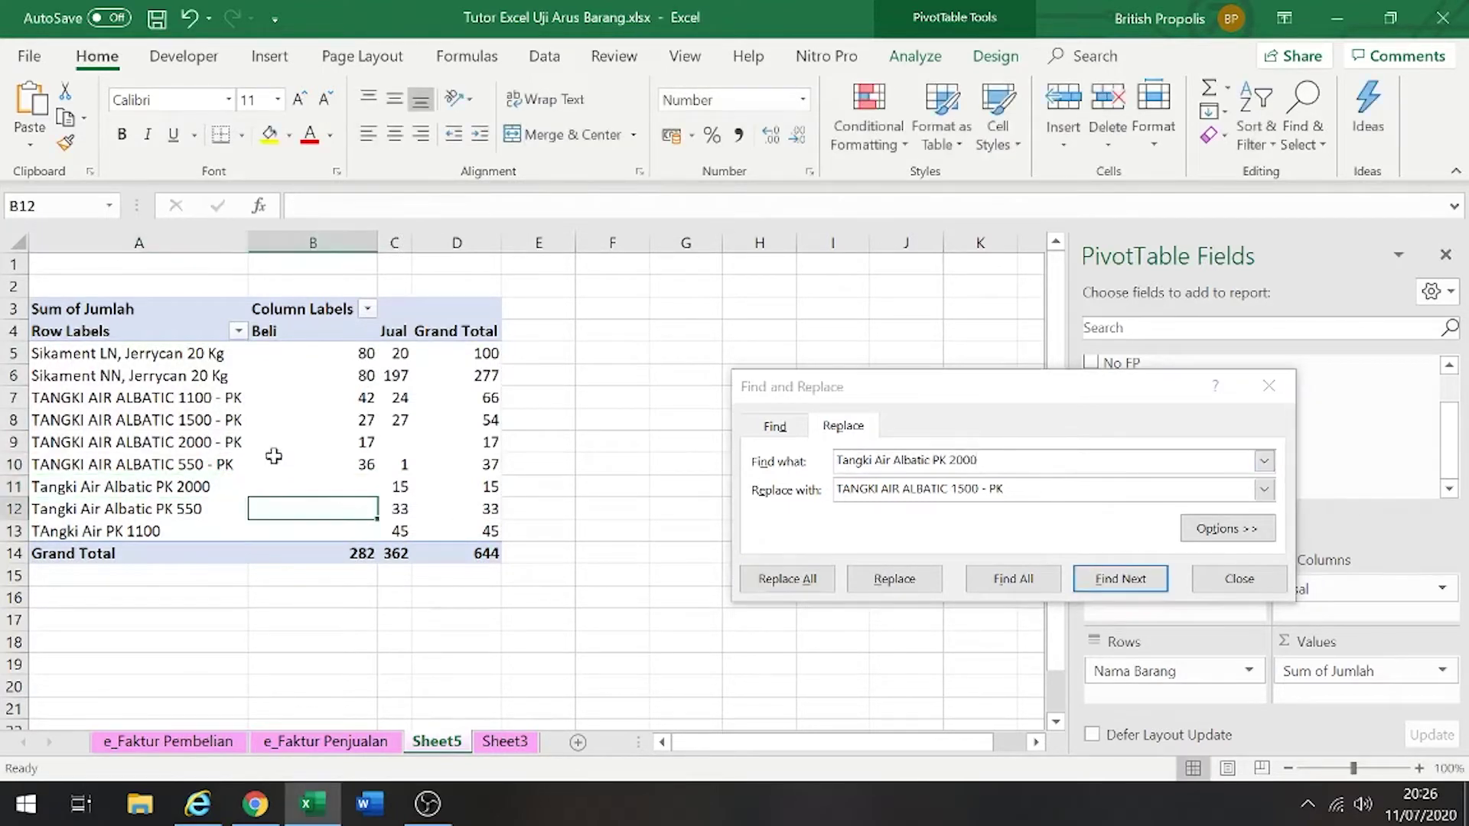
Set the replacement to the pivot label "TANGKI AIR ALBATIC 2000 - PK" and replace all matches in Sheet3's Nama Barang column
{"action": "left_click", "coordinate": [291, 444]}
{"action": "left_click", "coordinate": [196, 425]}
{"action": "left_click", "coordinate": [221, 441]}
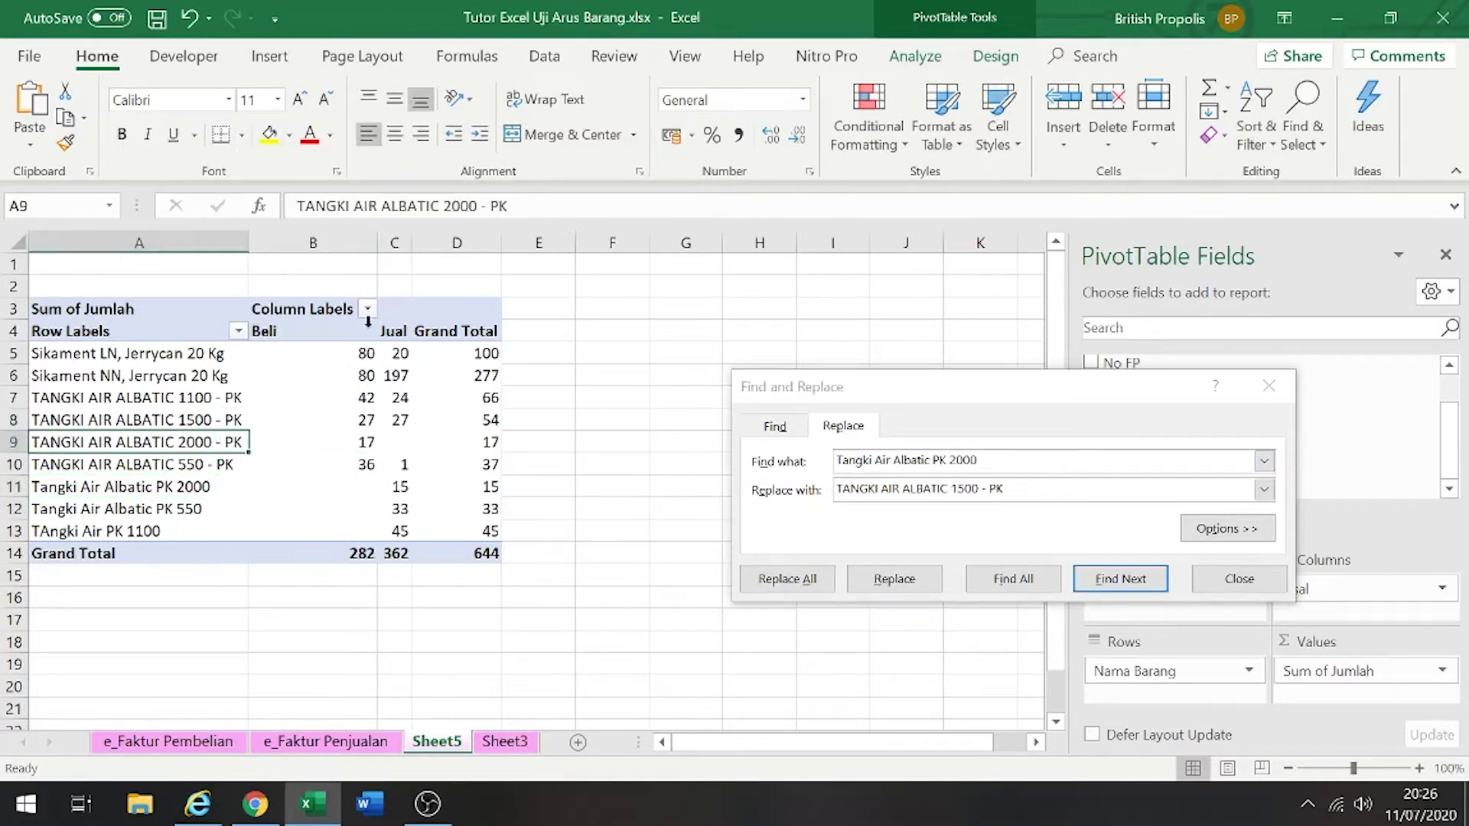
{"action": "left_click_drag", "start_coordinate": [496, 206], "coordinate": [297, 206]}
{"action": "key", "text": "ctrl+c"}
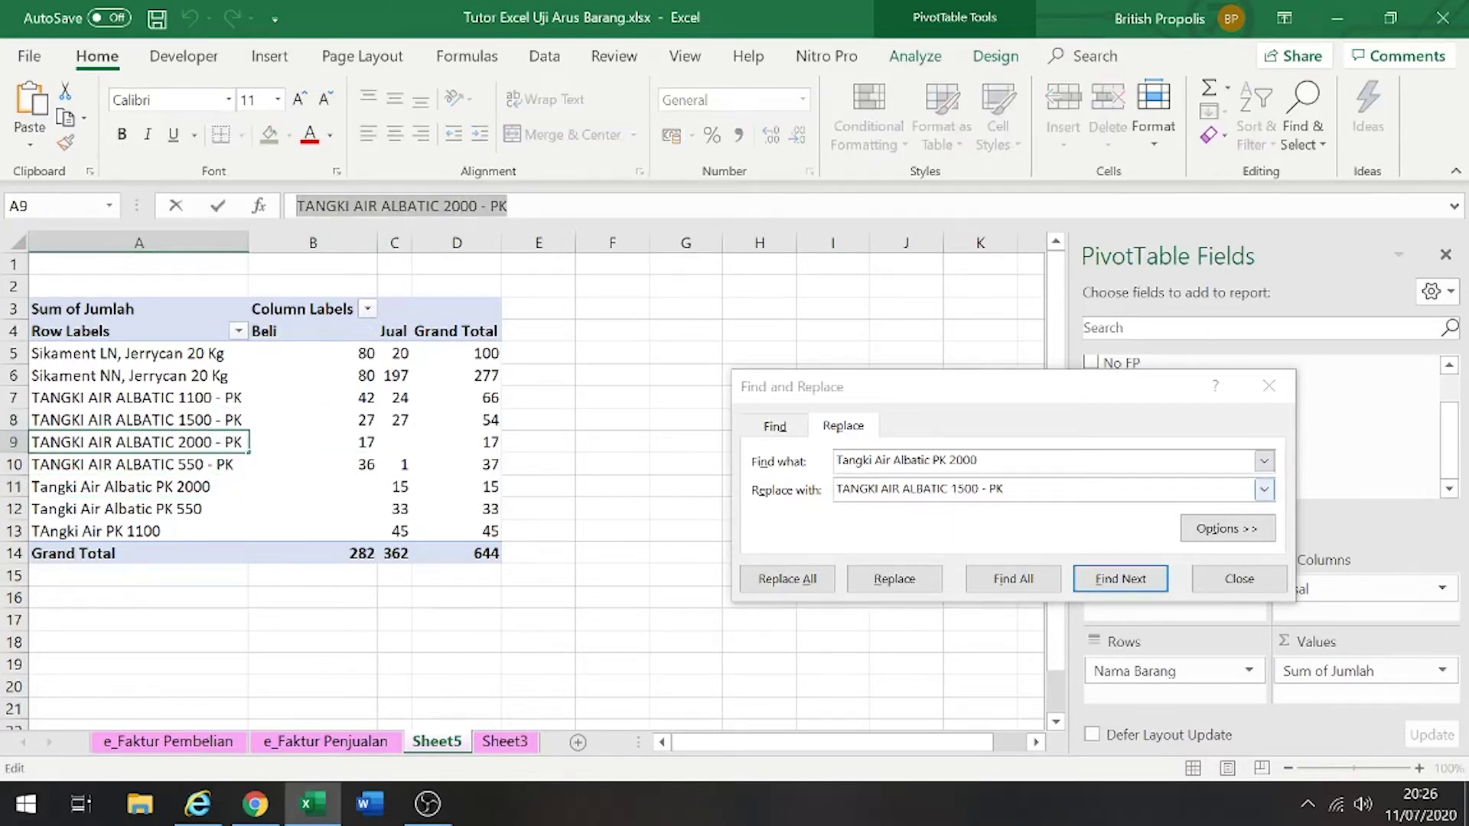
{"action": "left_click_drag", "start_coordinate": [1017, 489], "coordinate": [708, 502]}
{"action": "key", "text": "ctrl+v"}
{"action": "left_click", "coordinate": [508, 742]}
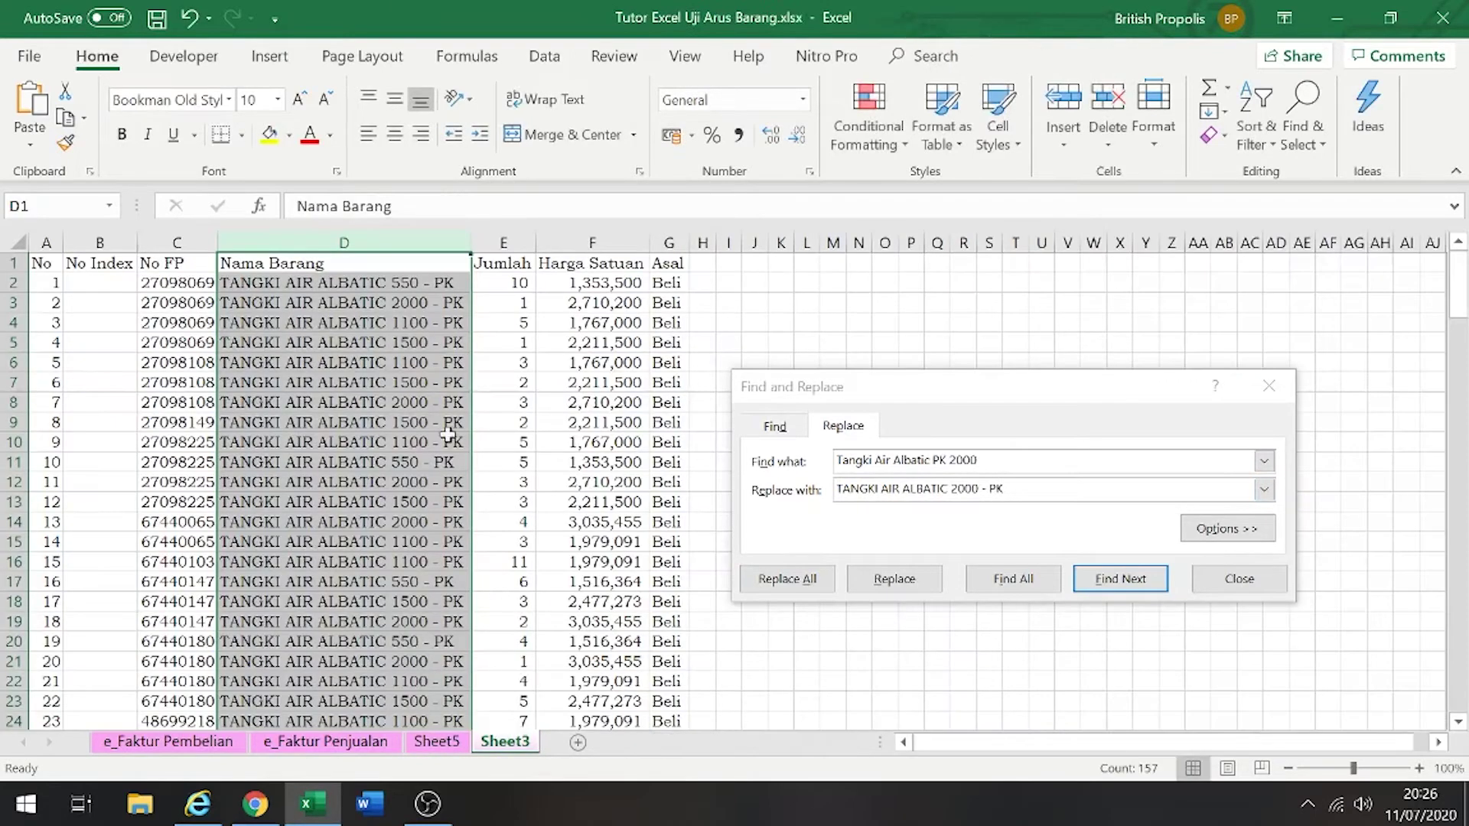
{"action": "left_click", "coordinate": [807, 588]}
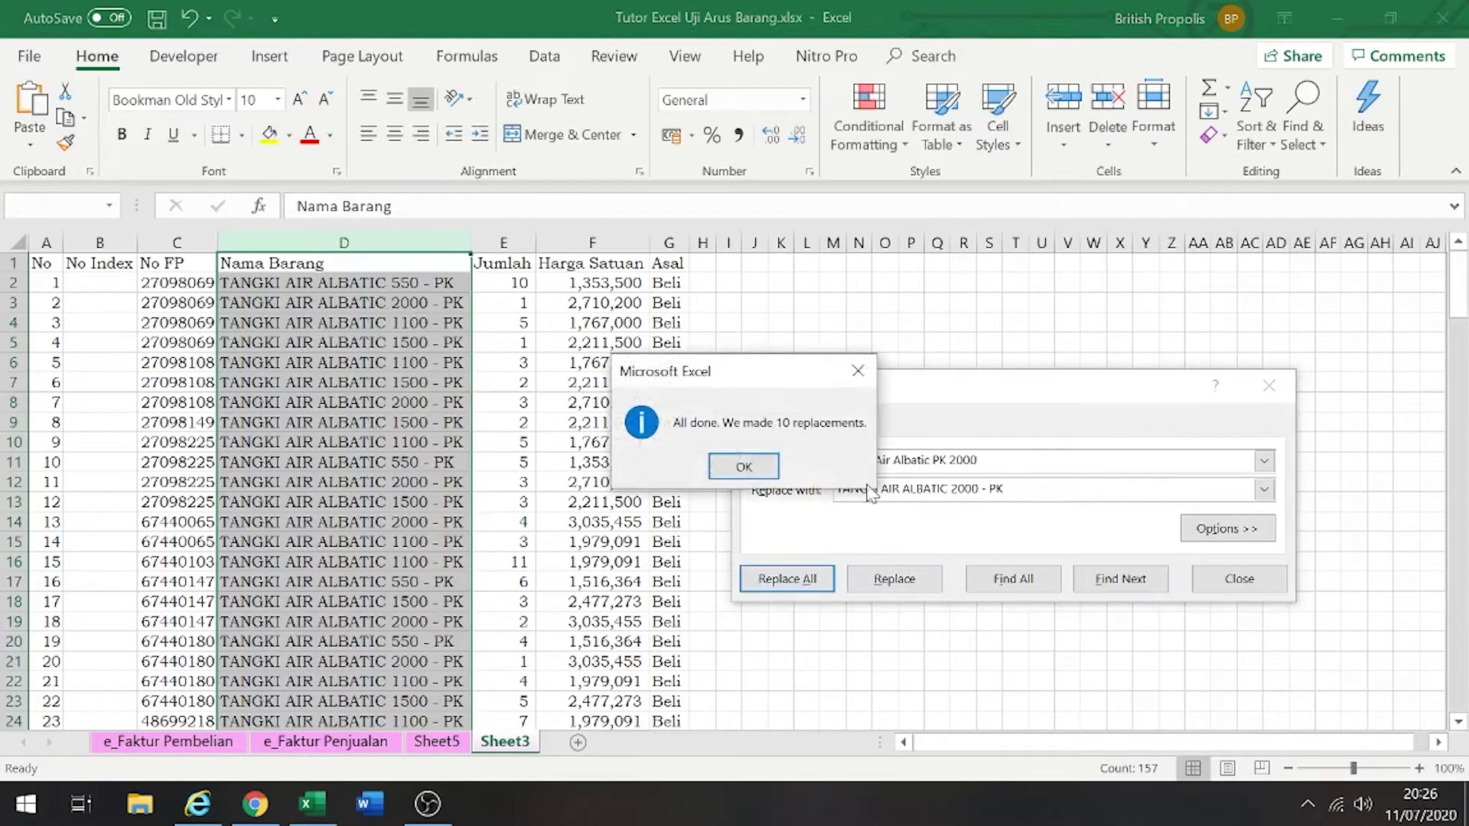
{"action": "left_click", "coordinate": [749, 470]}
Refresh the PivotTable on Sheet5 to apply the renamed 2000 tank items
{"action": "left_click", "coordinate": [437, 742]}
{"action": "right_click", "coordinate": [263, 487]}
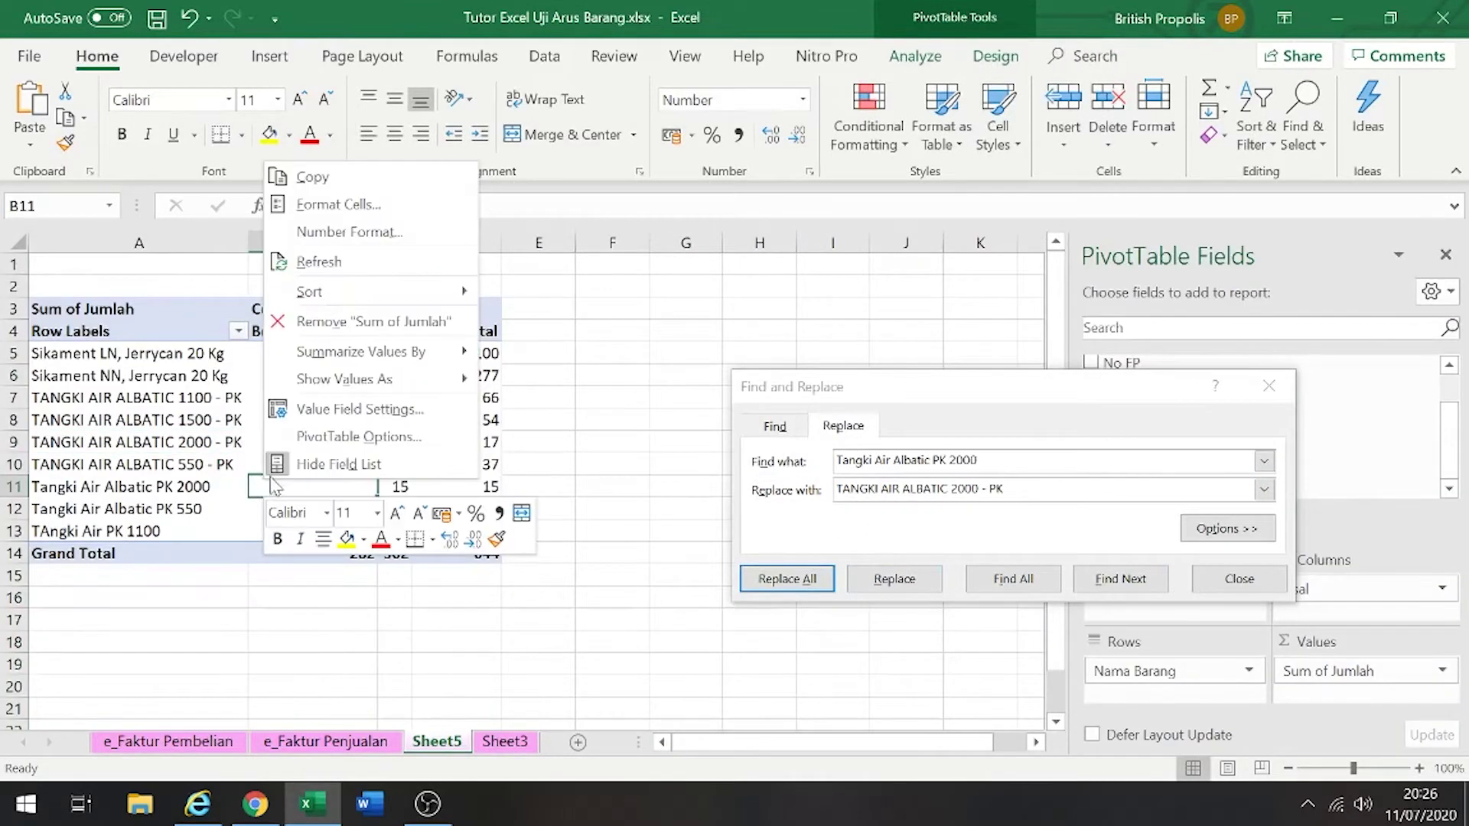
{"action": "left_click", "coordinate": [330, 261]}
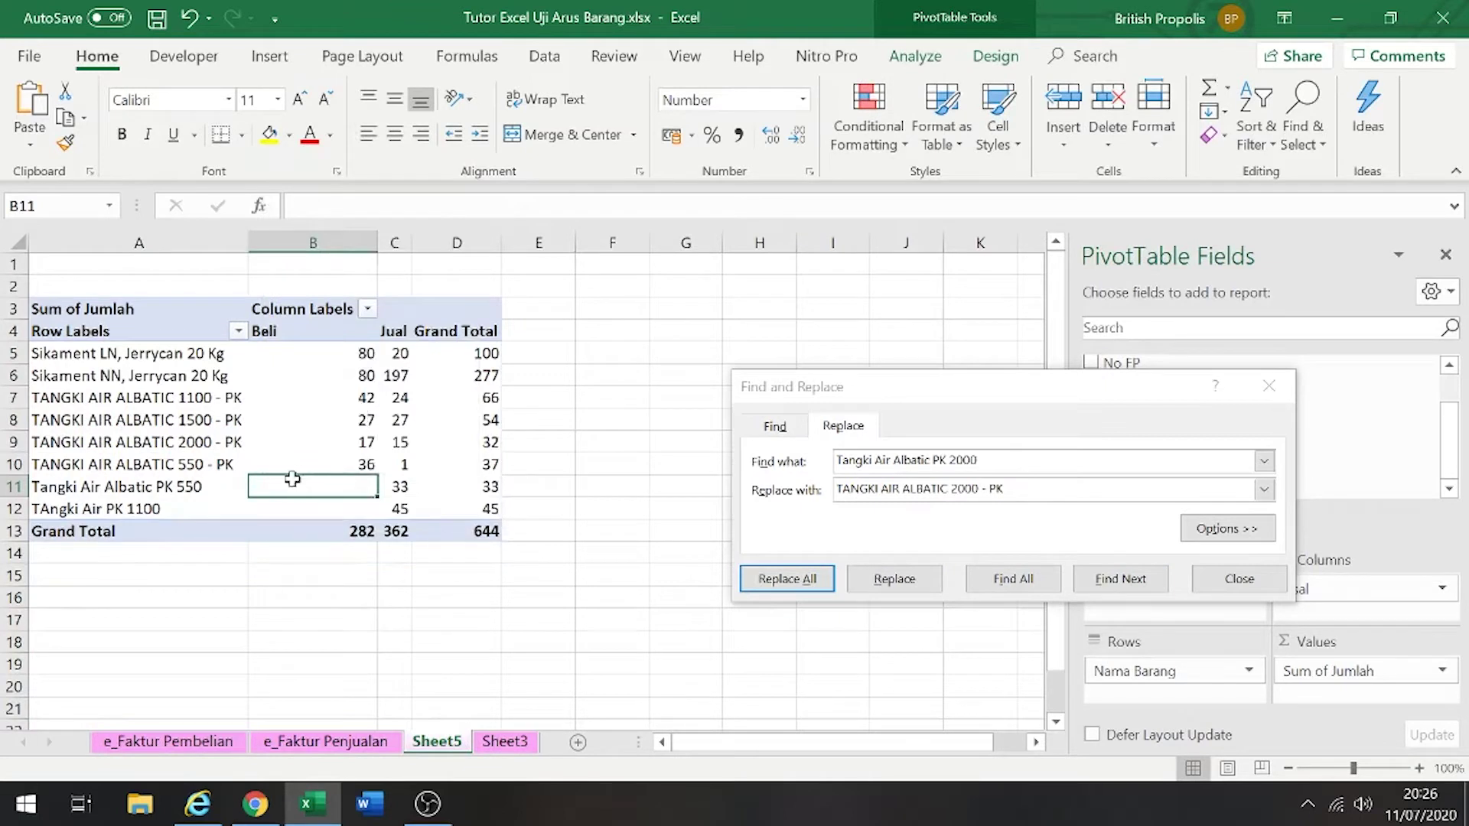
Copy the row label "Tangki Air Albatic PK 550" from the PivotTable and make it the only text to find
{"action": "left_click", "coordinate": [217, 490]}
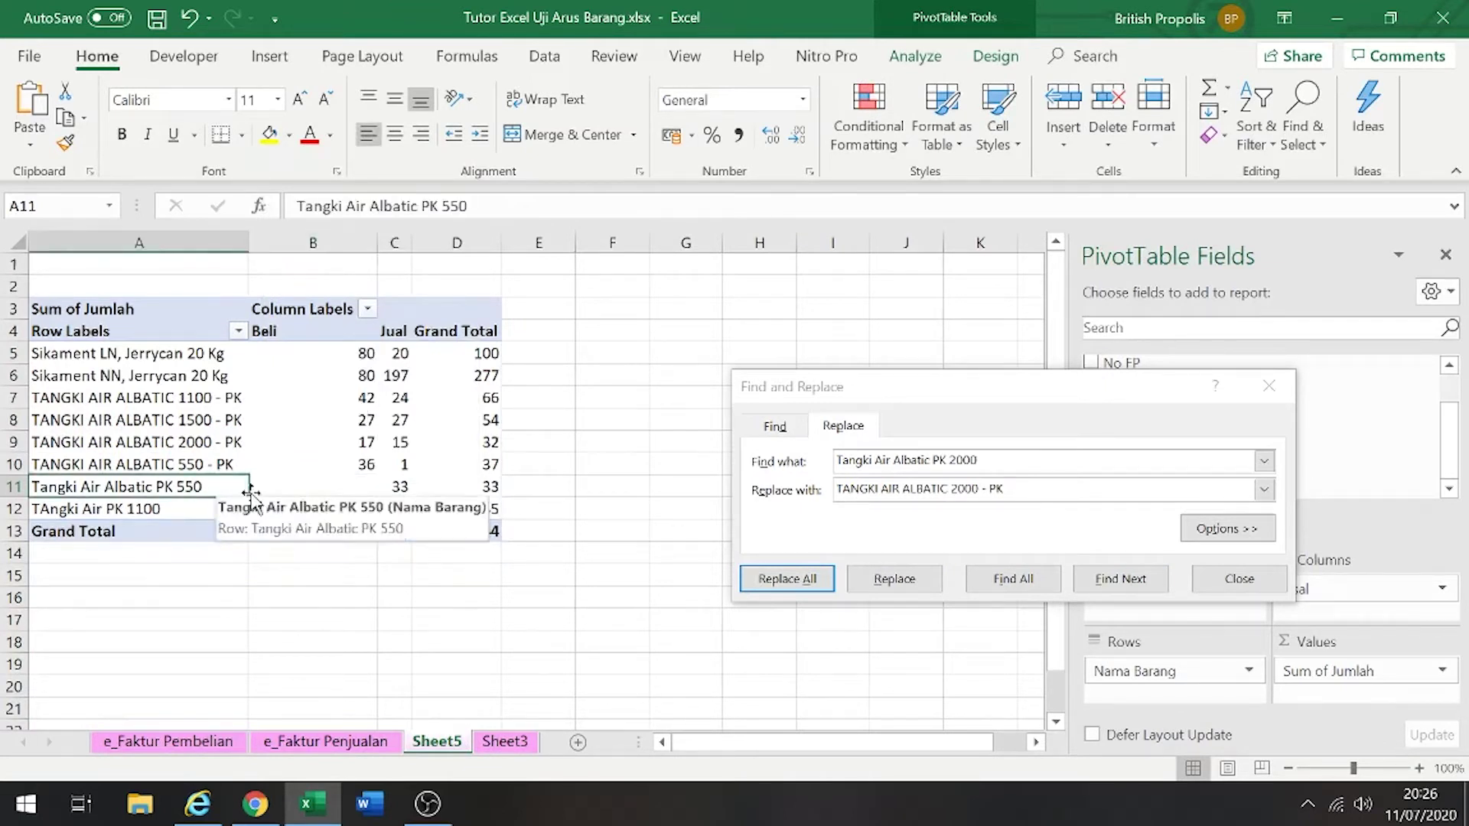
{"action": "triple_click", "coordinate": [383, 206]}
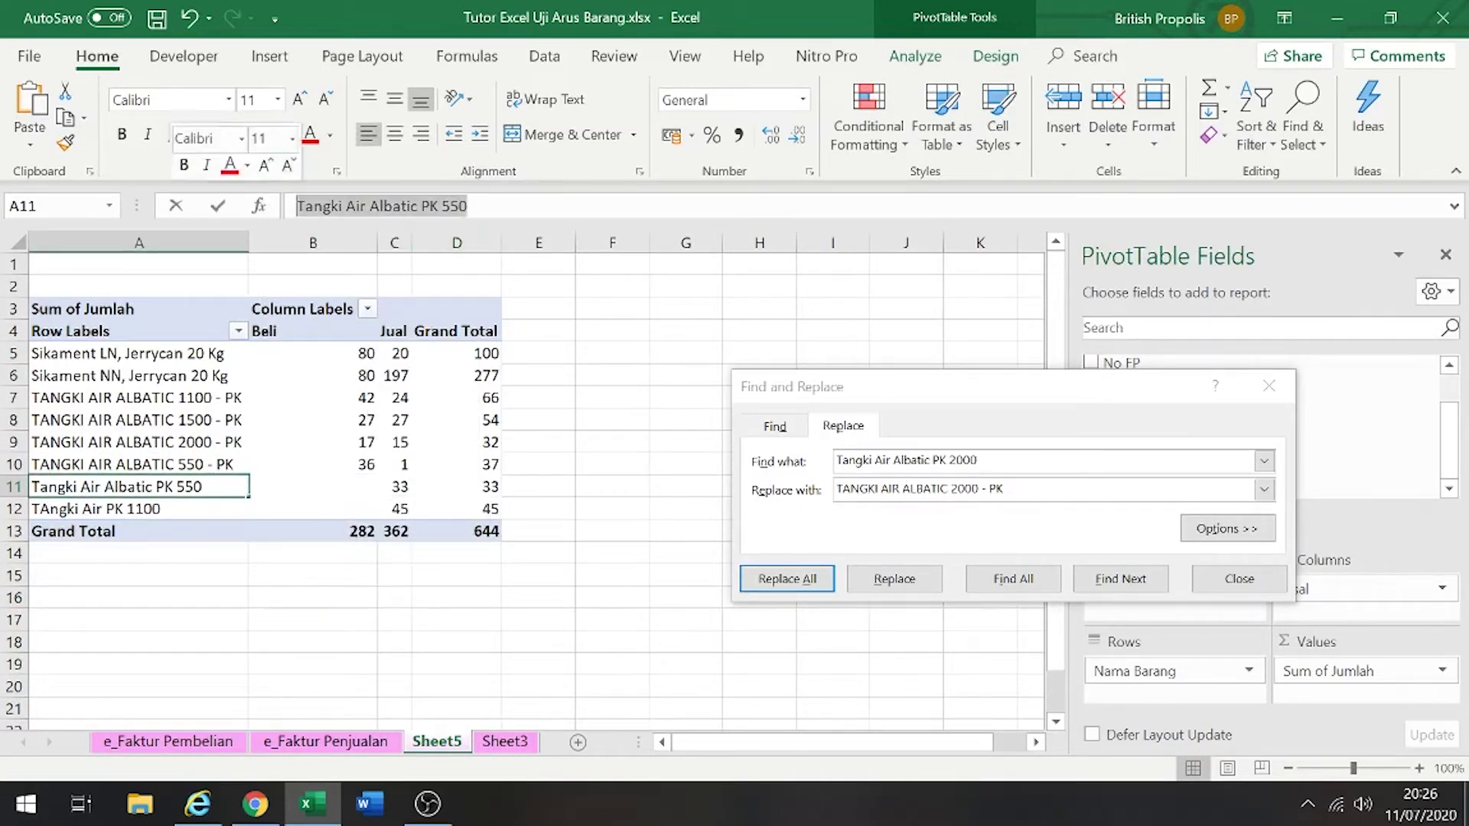
{"action": "key", "text": "ctrl+c"}
{"action": "left_click", "coordinate": [831, 518]}
{"action": "key", "text": "End"}
{"action": "key", "text": "ctrl+v"}
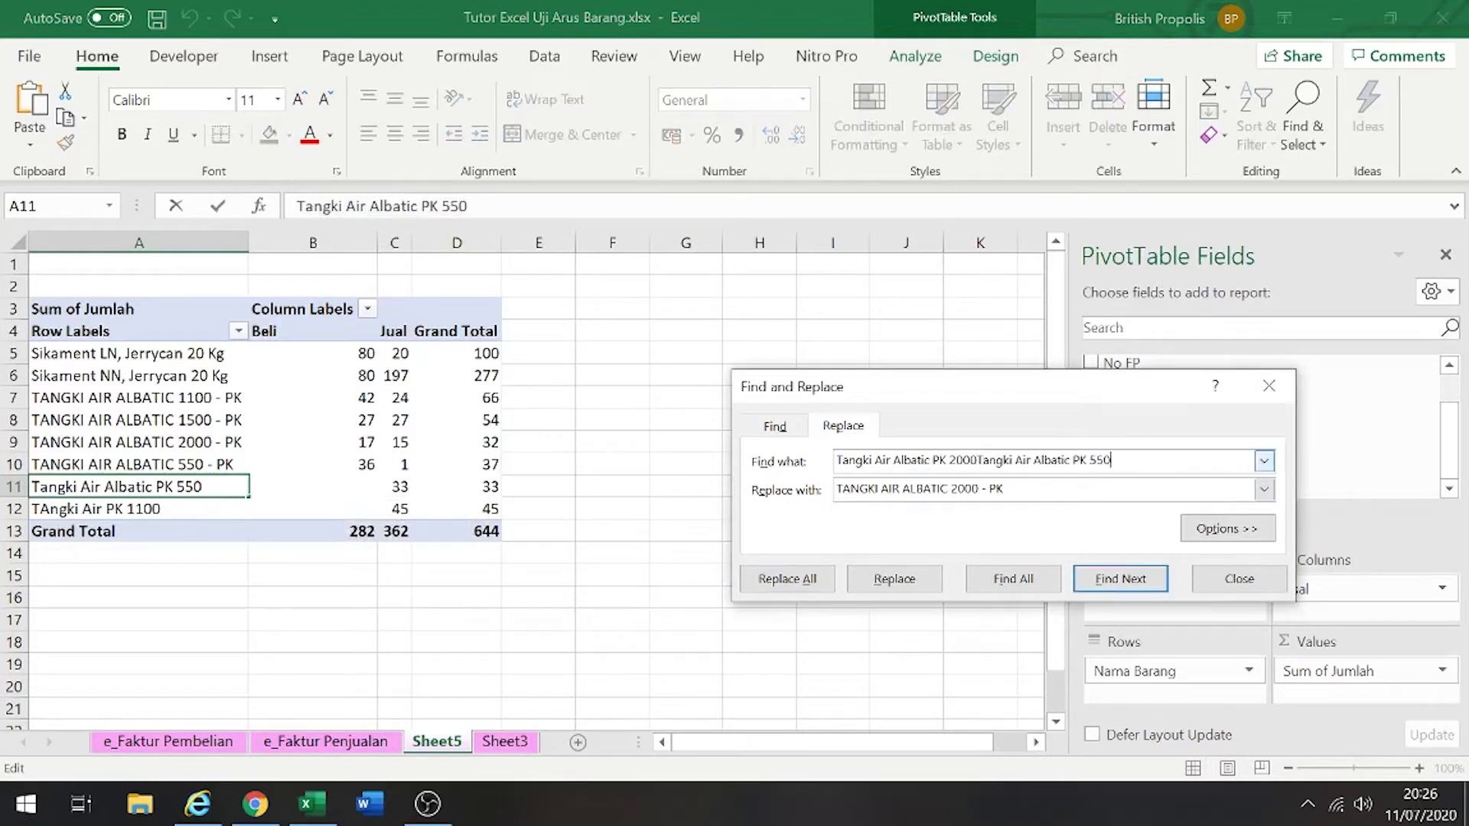
{"action": "left_click_drag", "start_coordinate": [1117, 461], "coordinate": [832, 461]}
{"action": "key", "text": "ctrl+v"}
Set the replacement to the pivot label "TANGKI AIR ALBATIC 550 - PK" and replace all matches in Sheet3's Nama Barang column
{"action": "left_click", "coordinate": [244, 494]}
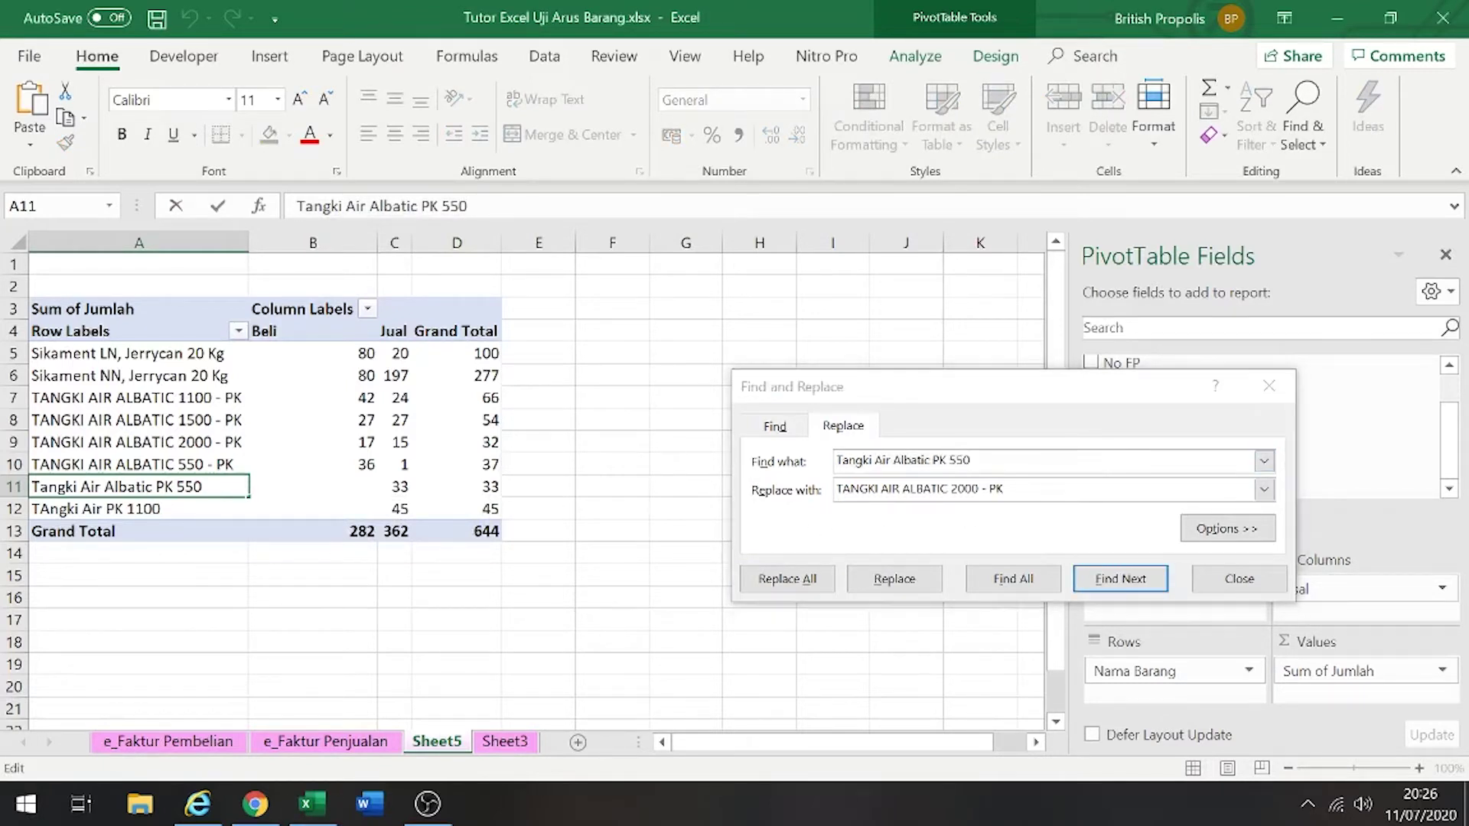
{"action": "left_click", "coordinate": [229, 467]}
{"action": "triple_click", "coordinate": [398, 206]}
{"action": "key", "text": "ctrl+c"}
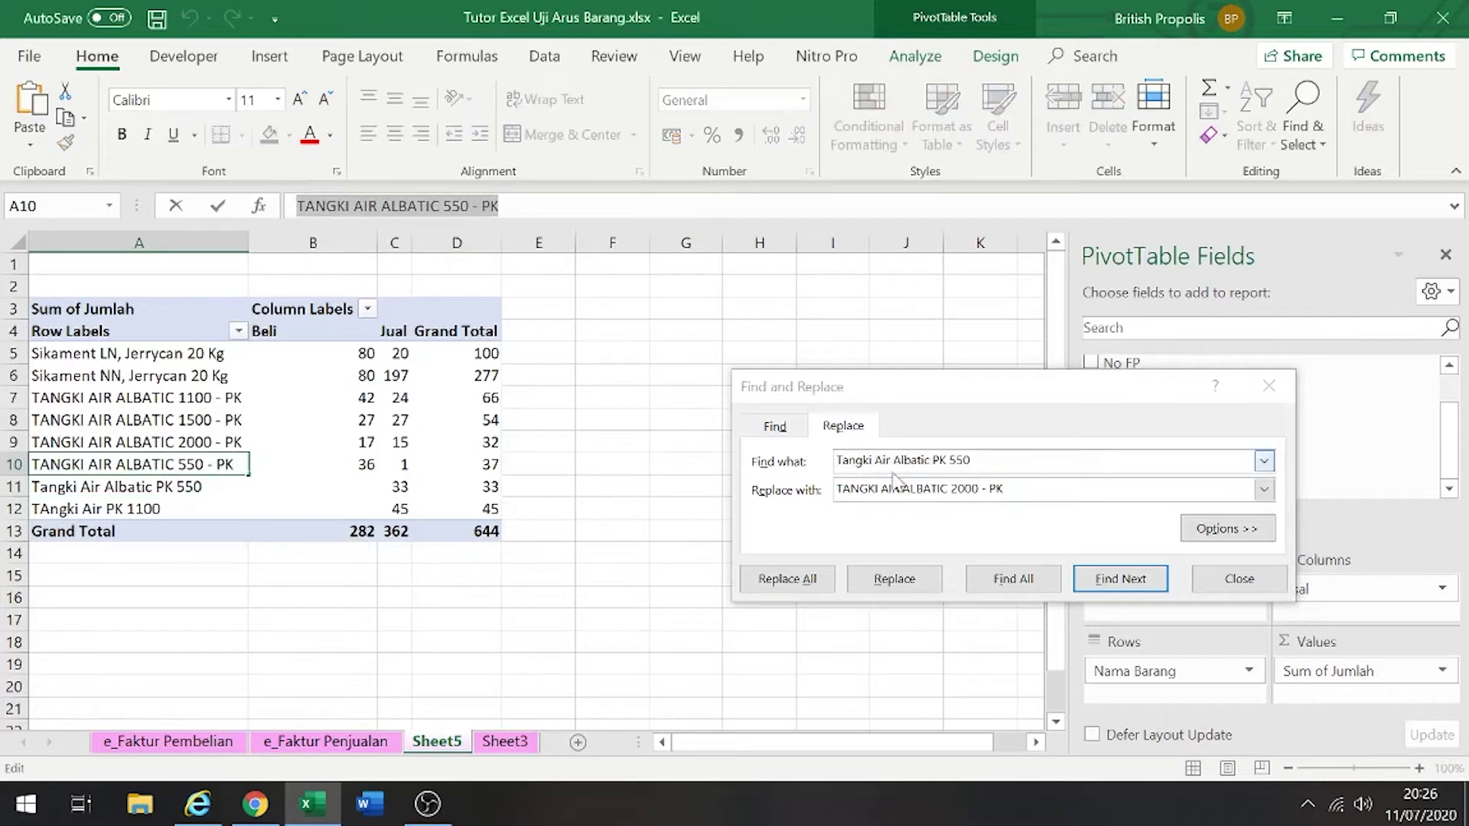
{"action": "left_click_drag", "start_coordinate": [1246, 490], "coordinate": [833, 489]}
{"action": "key", "text": "ctrl+v"}
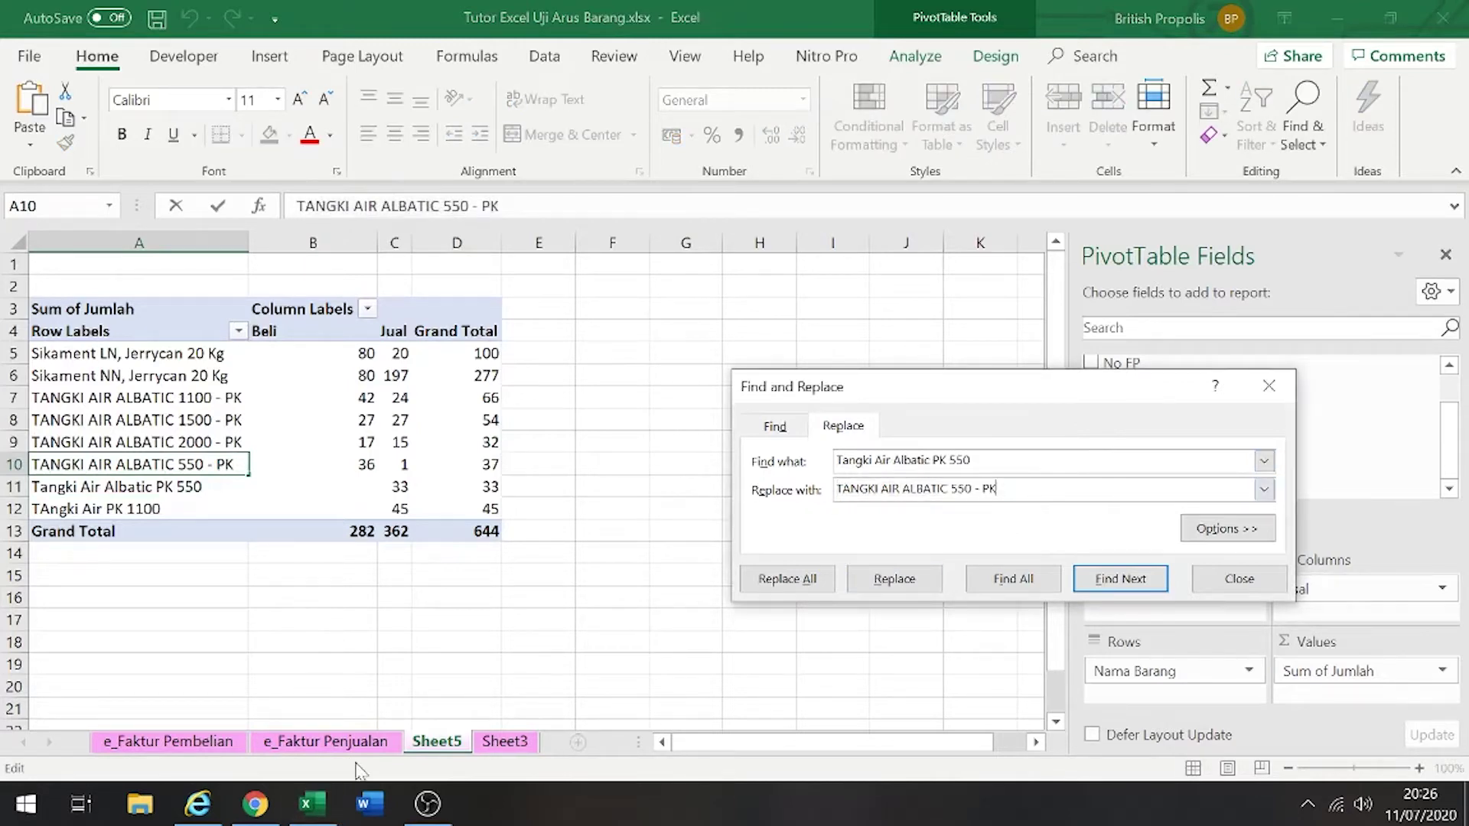
{"action": "left_click", "coordinate": [505, 742]}
{"action": "left_click", "coordinate": [817, 581]}
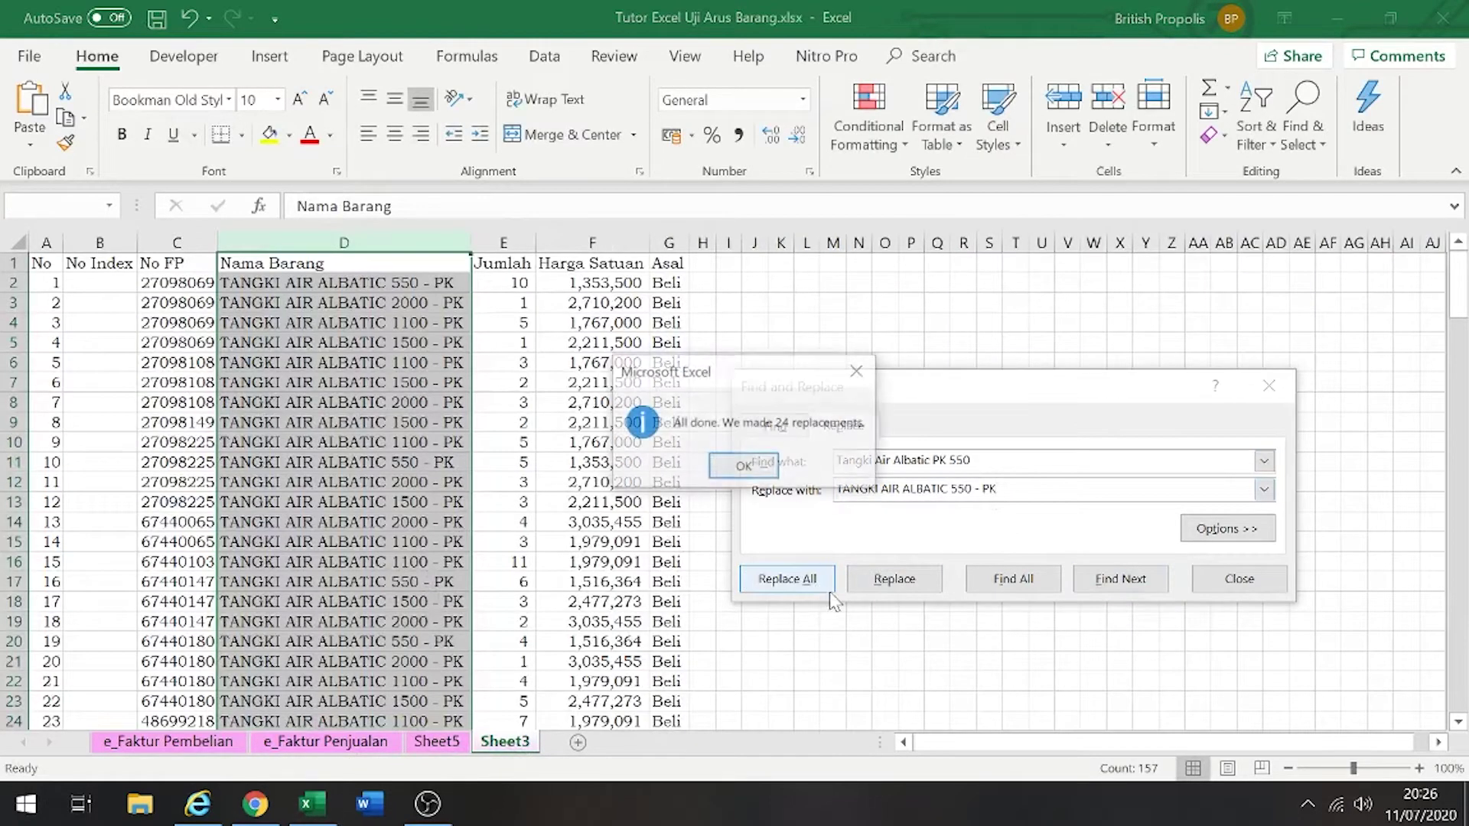
{"action": "left_click", "coordinate": [761, 466]}
Refresh the PivotTable on Sheet5 to apply the renamed 550 tank items
{"action": "left_click", "coordinate": [437, 741]}
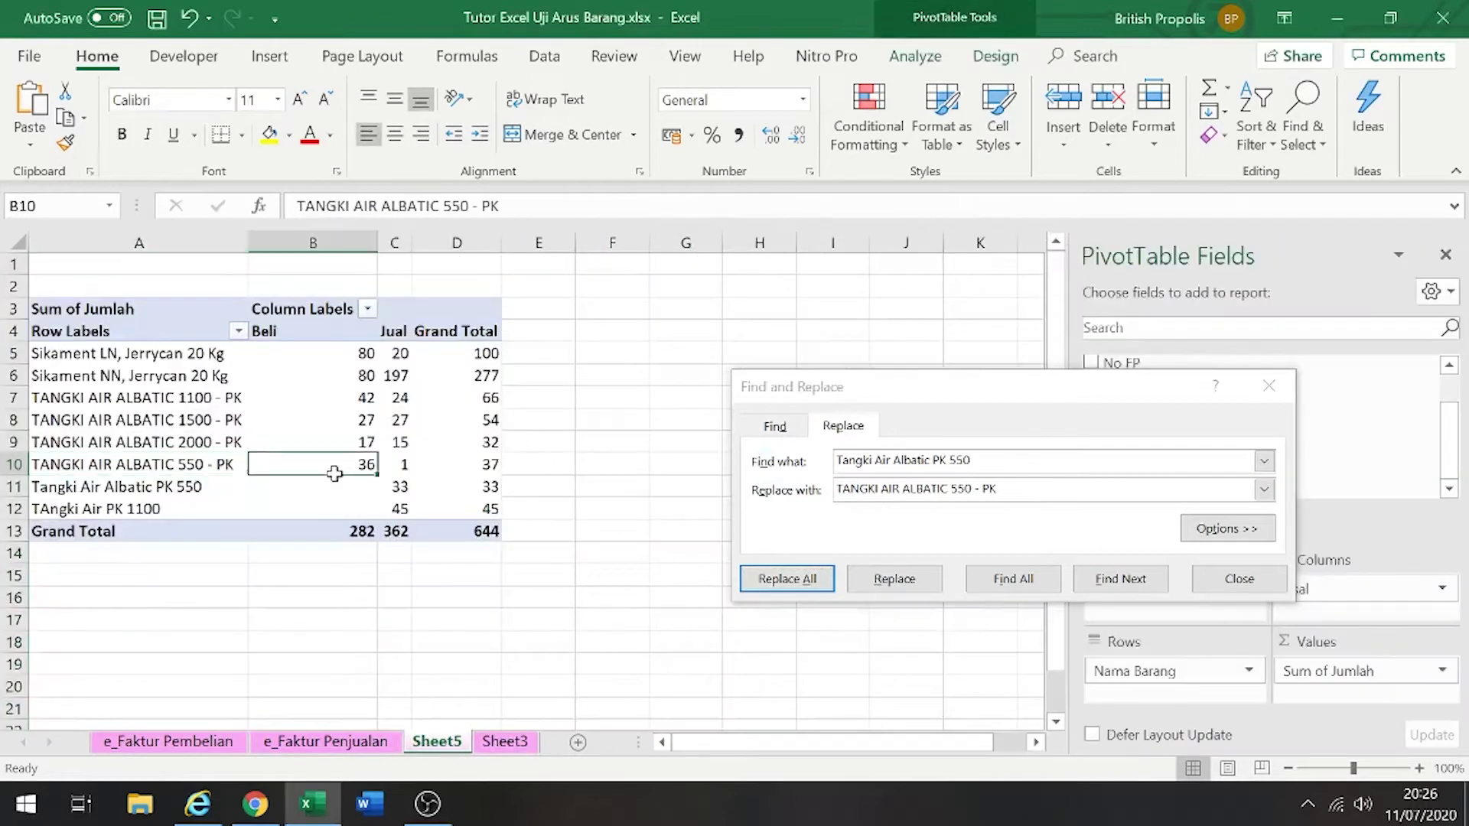
{"action": "right_click", "coordinate": [359, 465]}
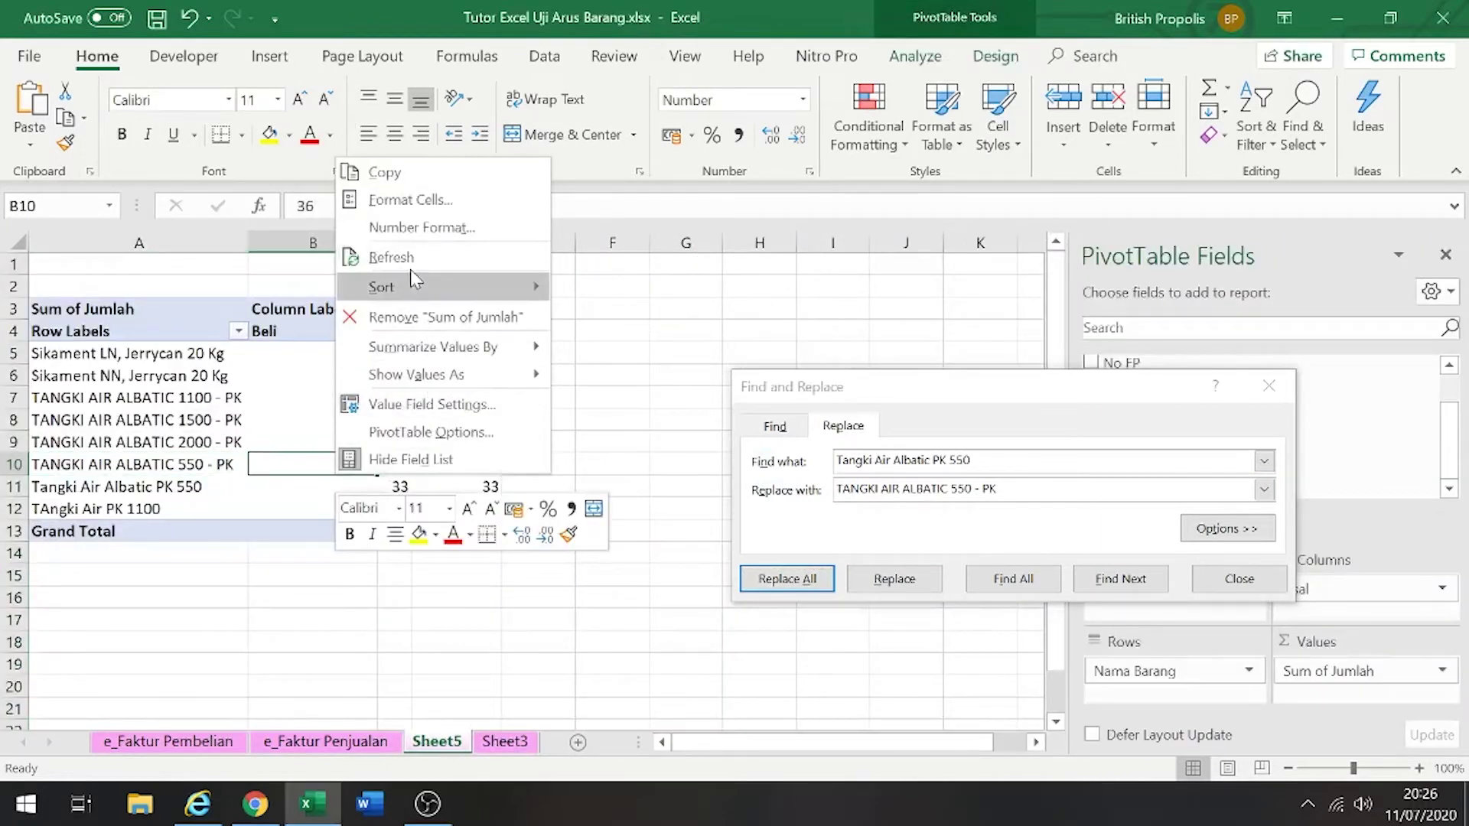
{"action": "left_click", "coordinate": [391, 257]}
Set the text to find to the remaining mismatched row label, "TAngki Air PK 1100"
{"action": "left_click", "coordinate": [170, 490]}
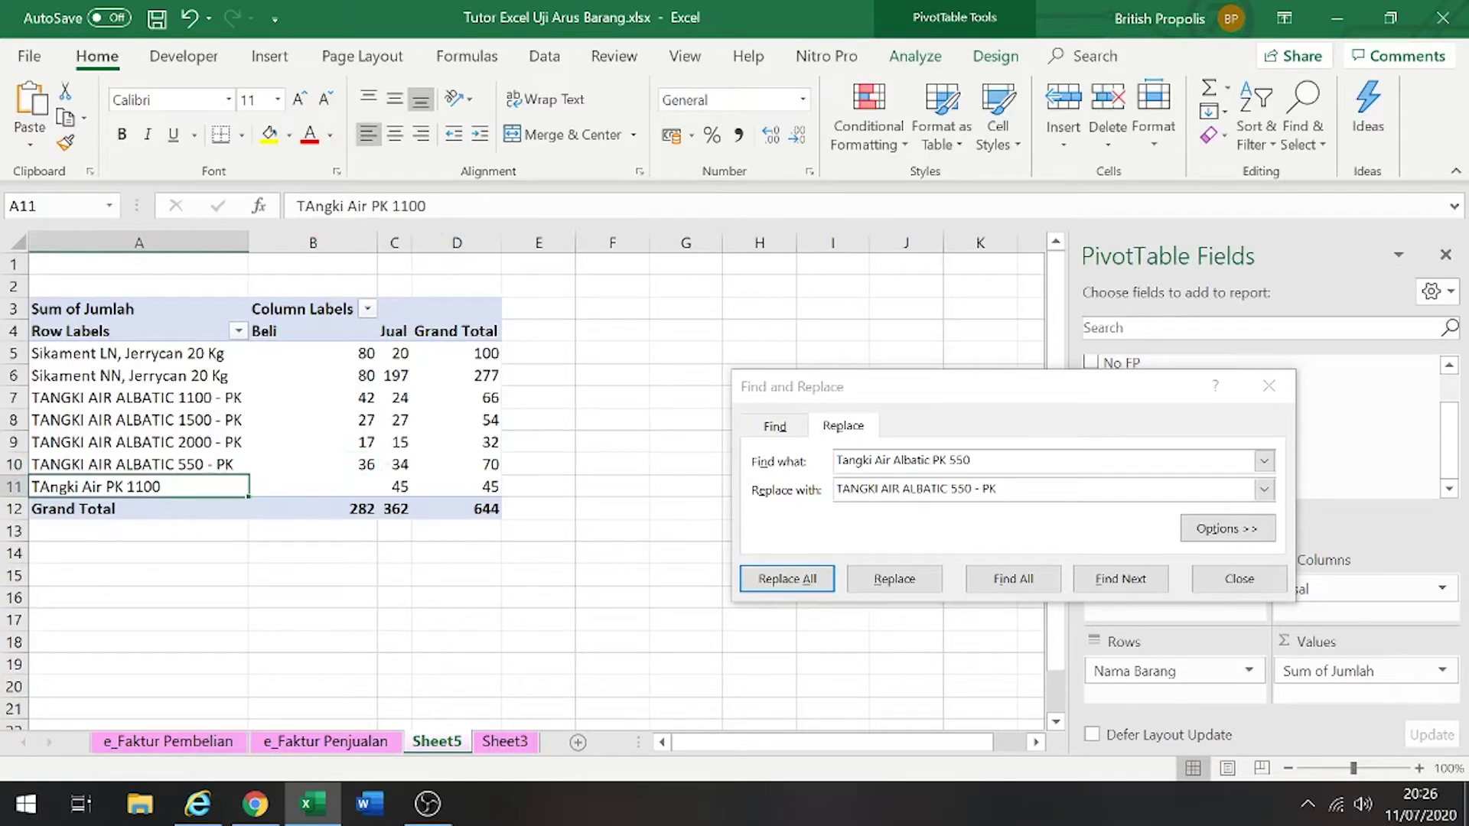
{"action": "left_click", "coordinate": [426, 206]}
{"action": "left_click", "coordinate": [223, 395]}
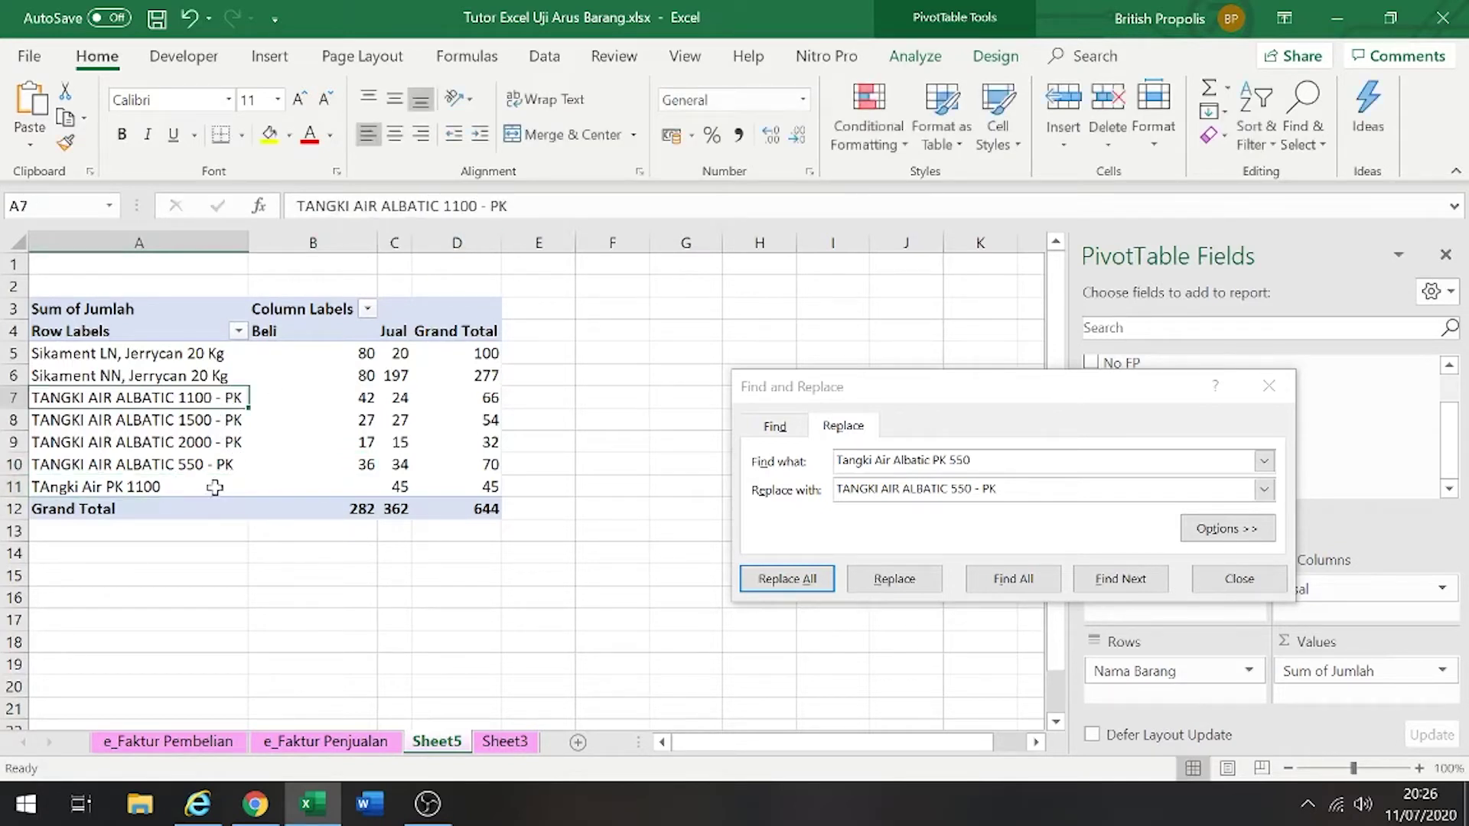
{"action": "left_click_drag", "start_coordinate": [213, 485], "coordinate": [153, 353]}
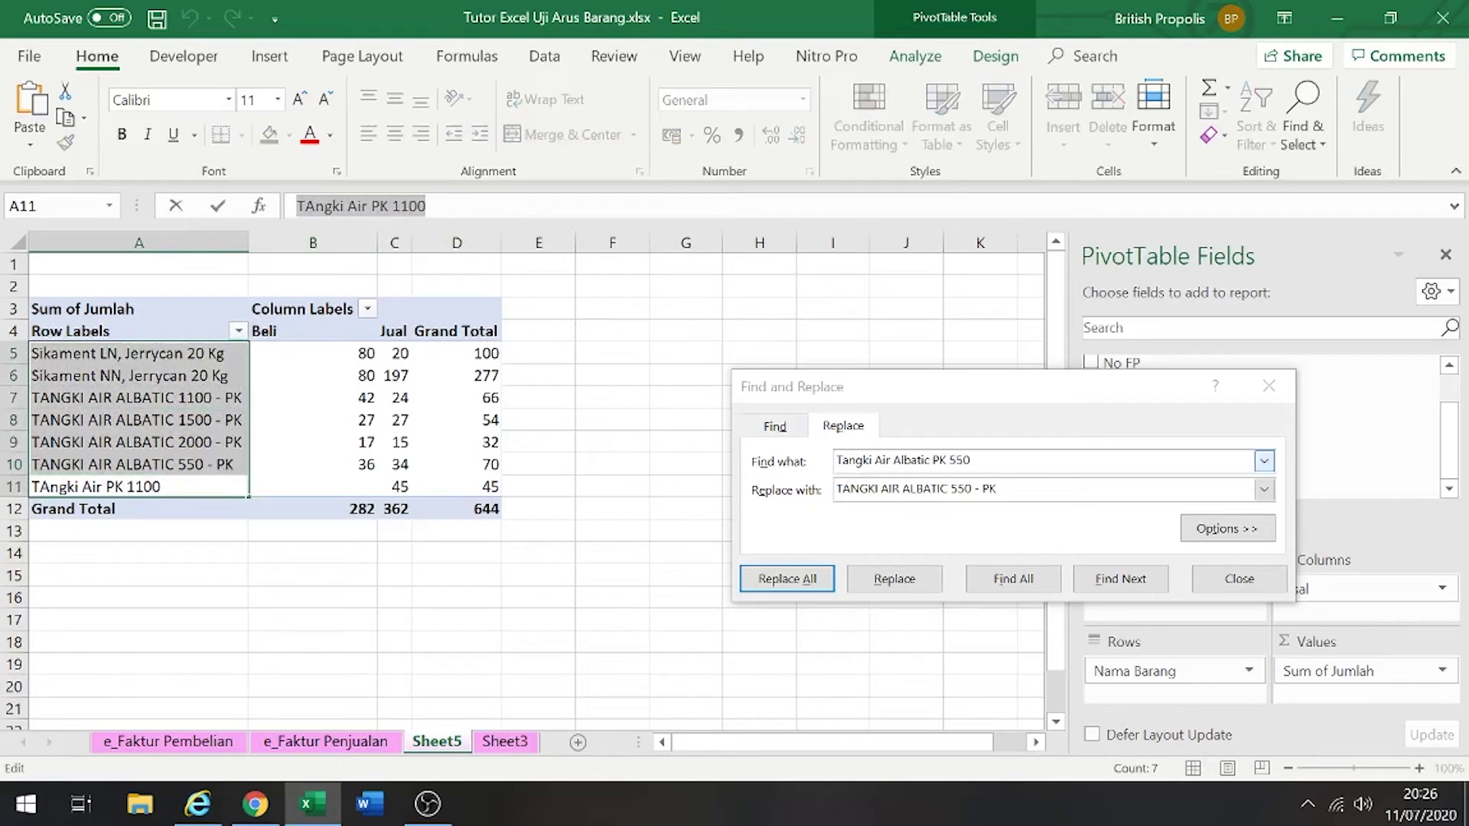
{"action": "left_click_drag", "start_coordinate": [975, 462], "coordinate": [685, 446]}
{"action": "type", "text": "TAngki Air PK 1100"}
{"action": "left_click", "coordinate": [335, 489]}
Replace all matches in Sheet3's Nama Barang column with the pivot label "TANGKI AIR ALBATIC 1100 - PK" and close Find and Replace
{"action": "left_click", "coordinate": [235, 401]}
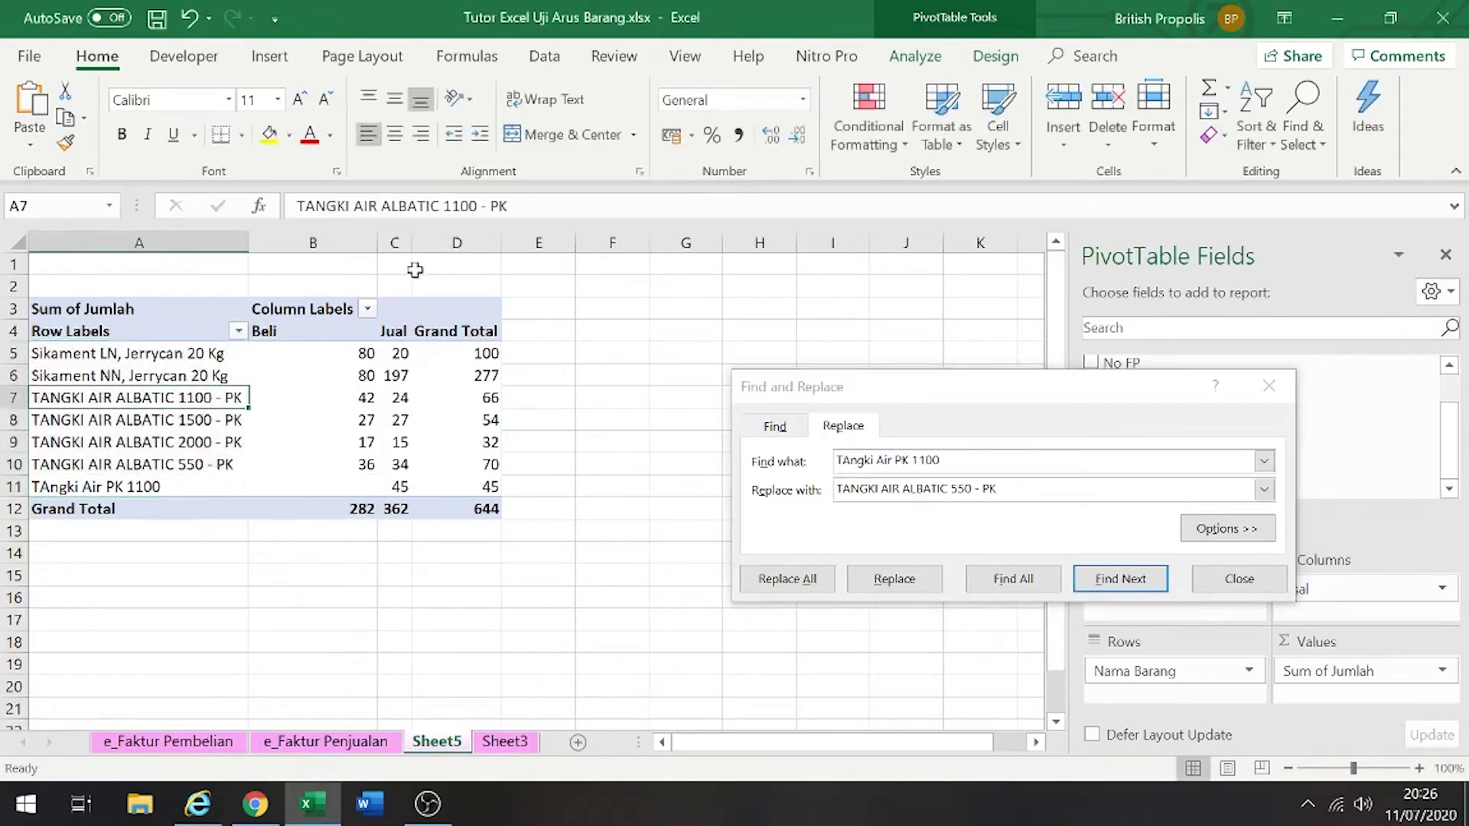
{"action": "left_click_drag", "start_coordinate": [509, 206], "coordinate": [292, 209]}
{"action": "key", "text": "ctrl+c"}
{"action": "left_click_drag", "start_coordinate": [1029, 490], "coordinate": [711, 497]}
{"action": "key", "text": "ctrl+v"}
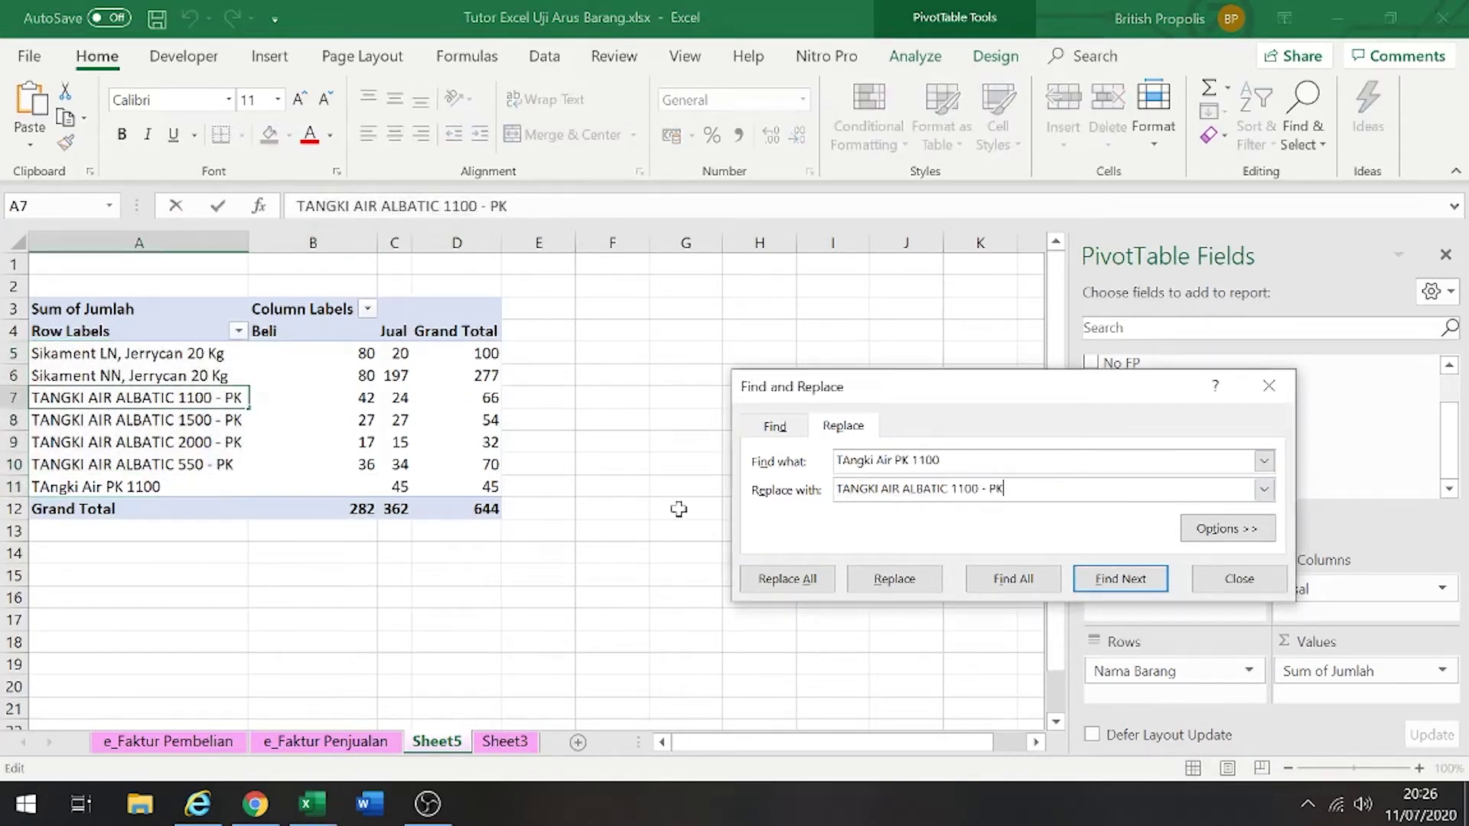
{"action": "left_click", "coordinate": [410, 444]}
{"action": "left_click", "coordinate": [505, 741]}
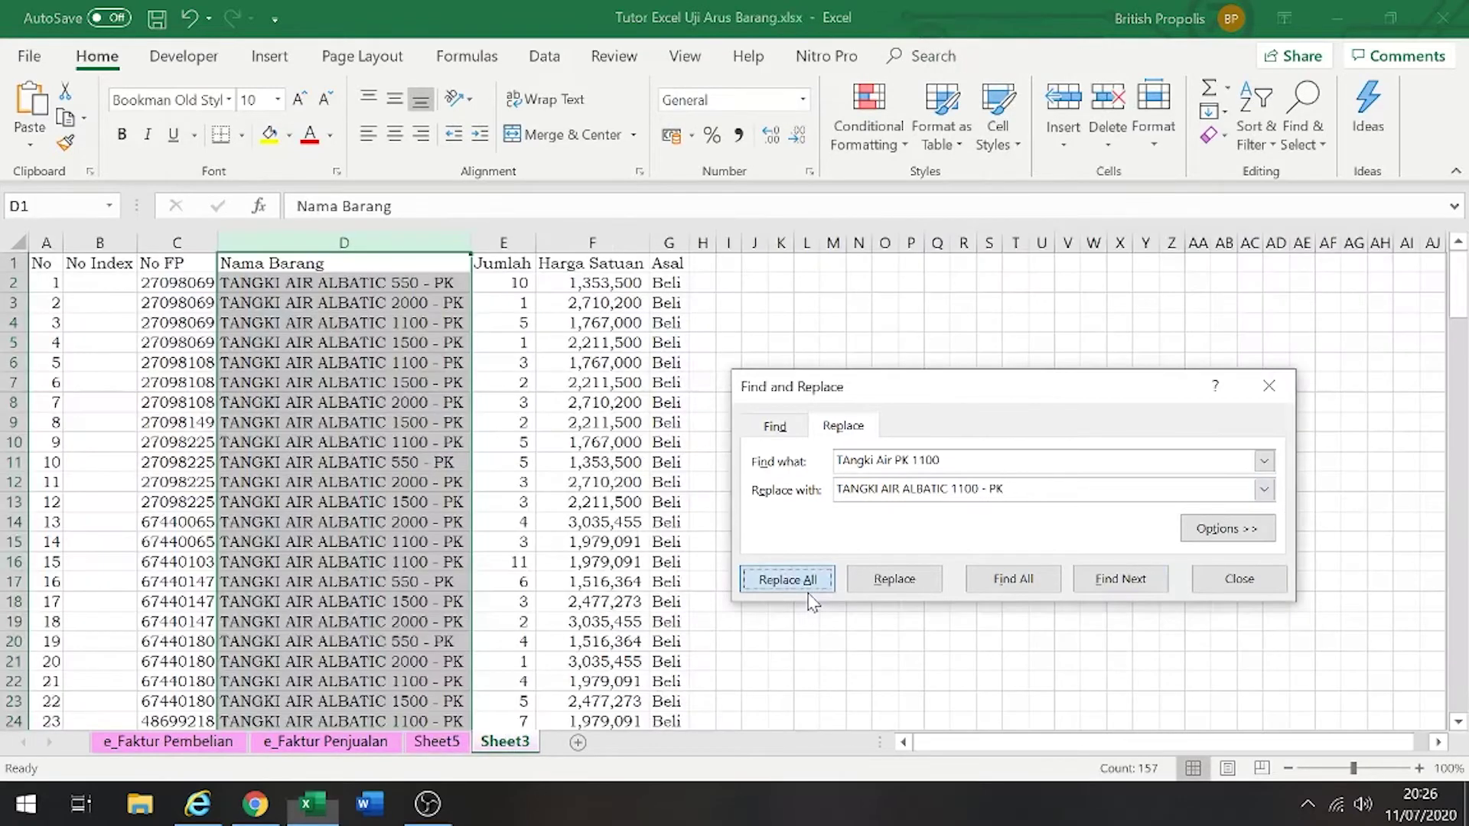
{"action": "left_click", "coordinate": [787, 579]}
{"action": "left_click", "coordinate": [743, 466]}
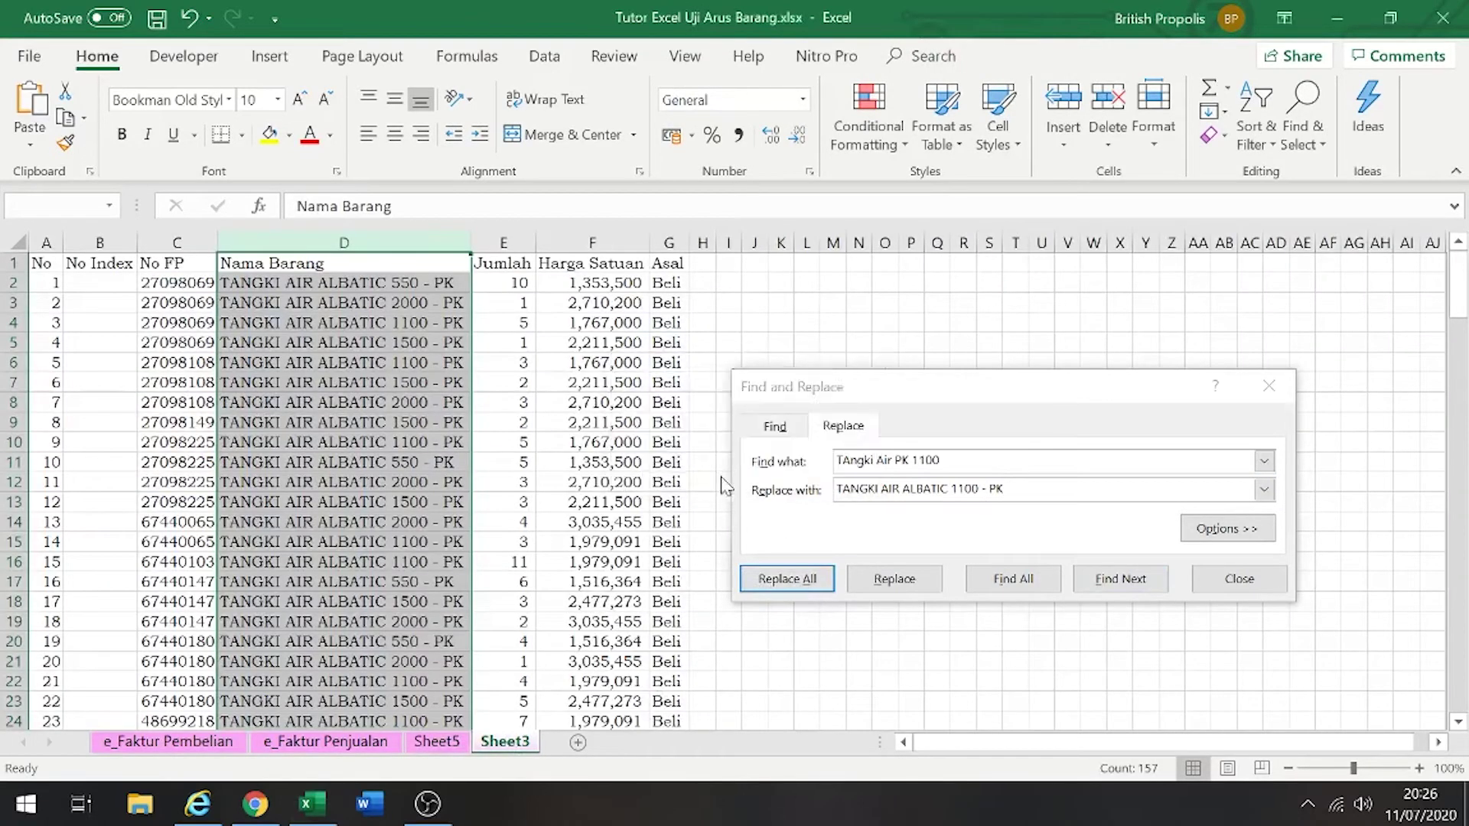
{"action": "left_click", "coordinate": [1238, 579]}
Refresh the PivotTable on Sheet5 to apply the renamed 1100 tank items
{"action": "left_click", "coordinate": [436, 741]}
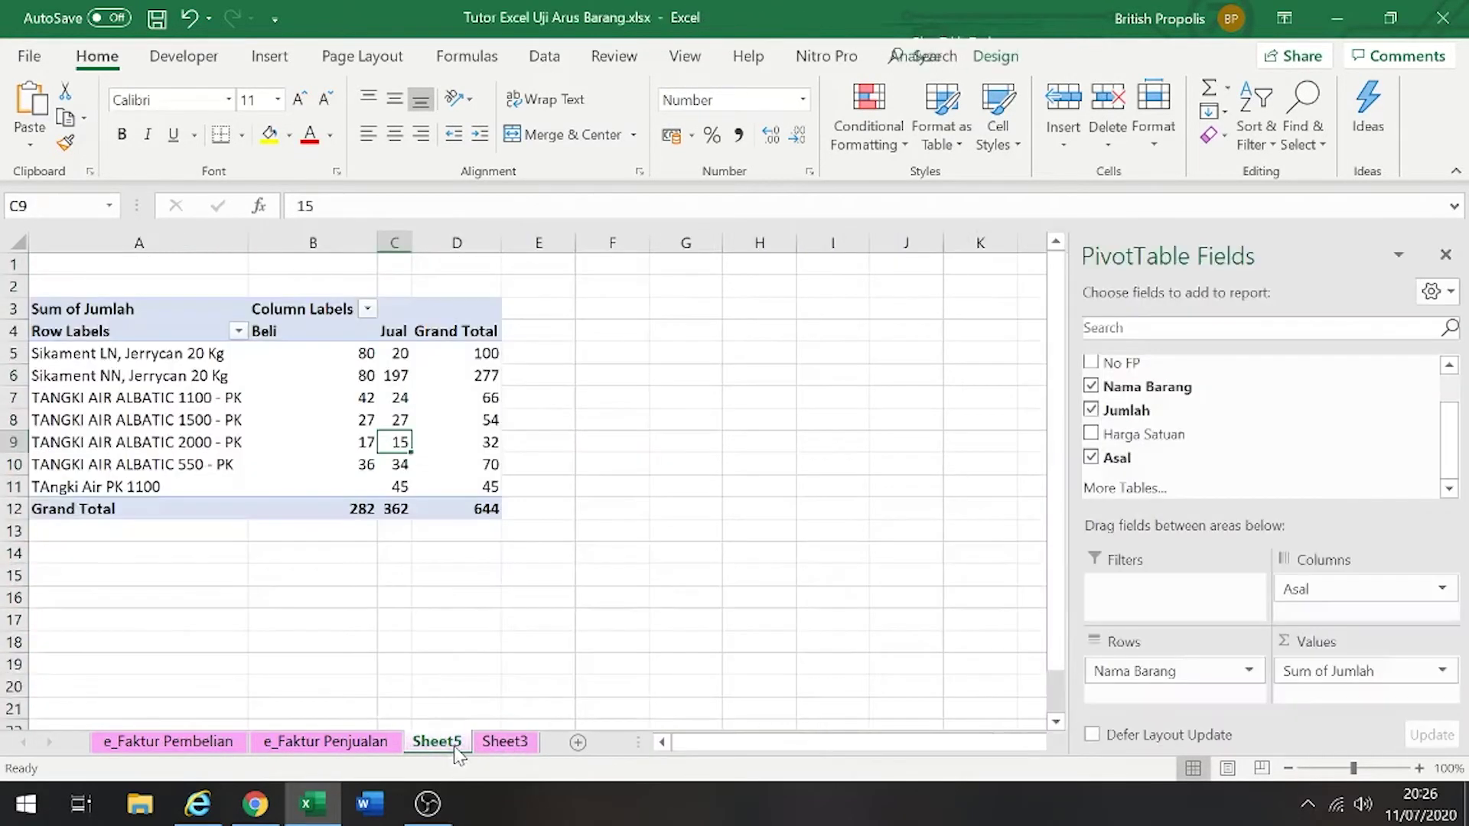
{"action": "right_click", "coordinate": [295, 443]}
{"action": "left_click", "coordinate": [390, 543]}
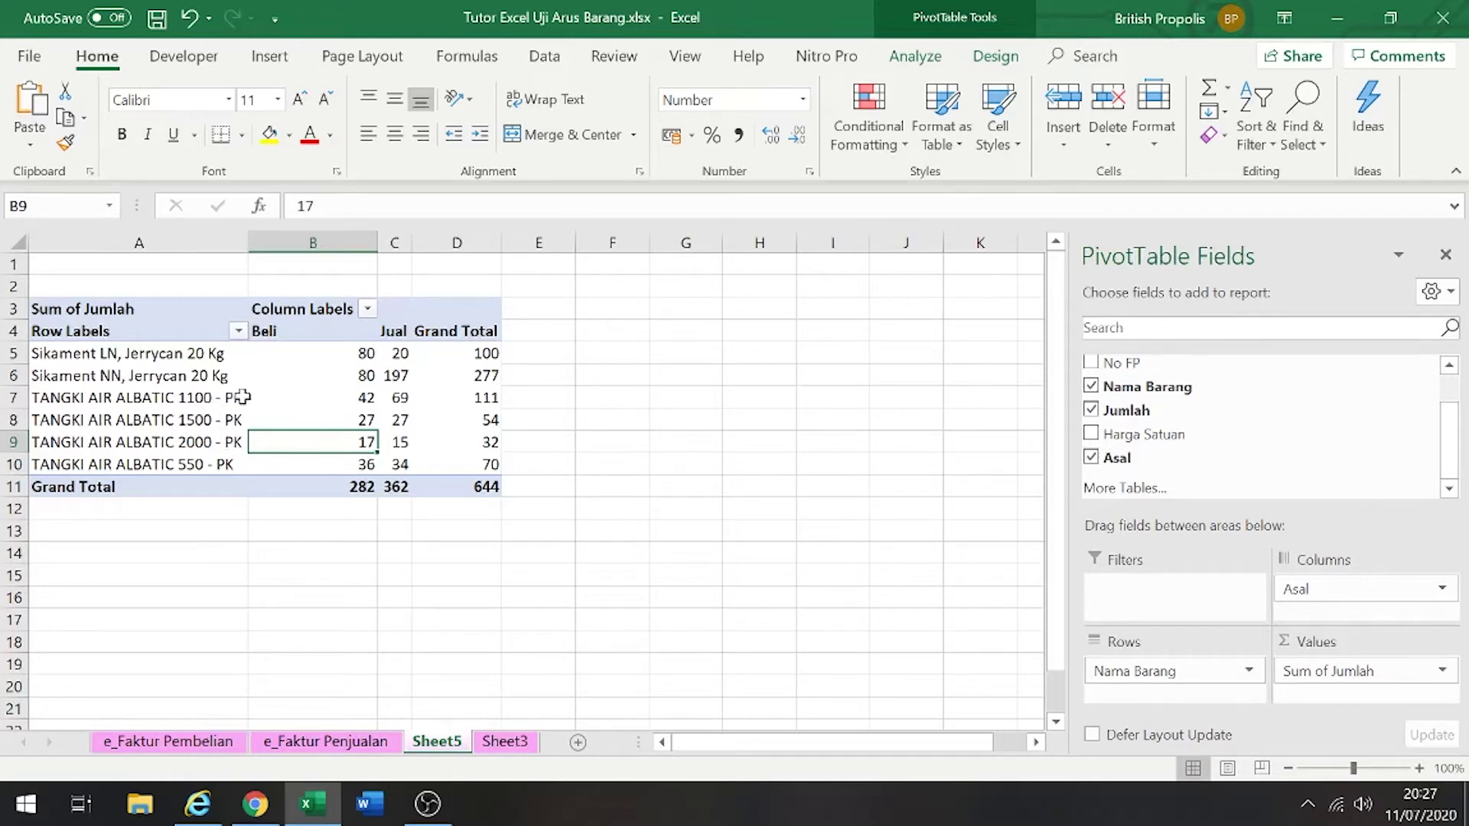
{"action": "mouse_move", "coordinate": [312, 398]}
{"action": "mouse_move", "coordinate": [402, 376]}
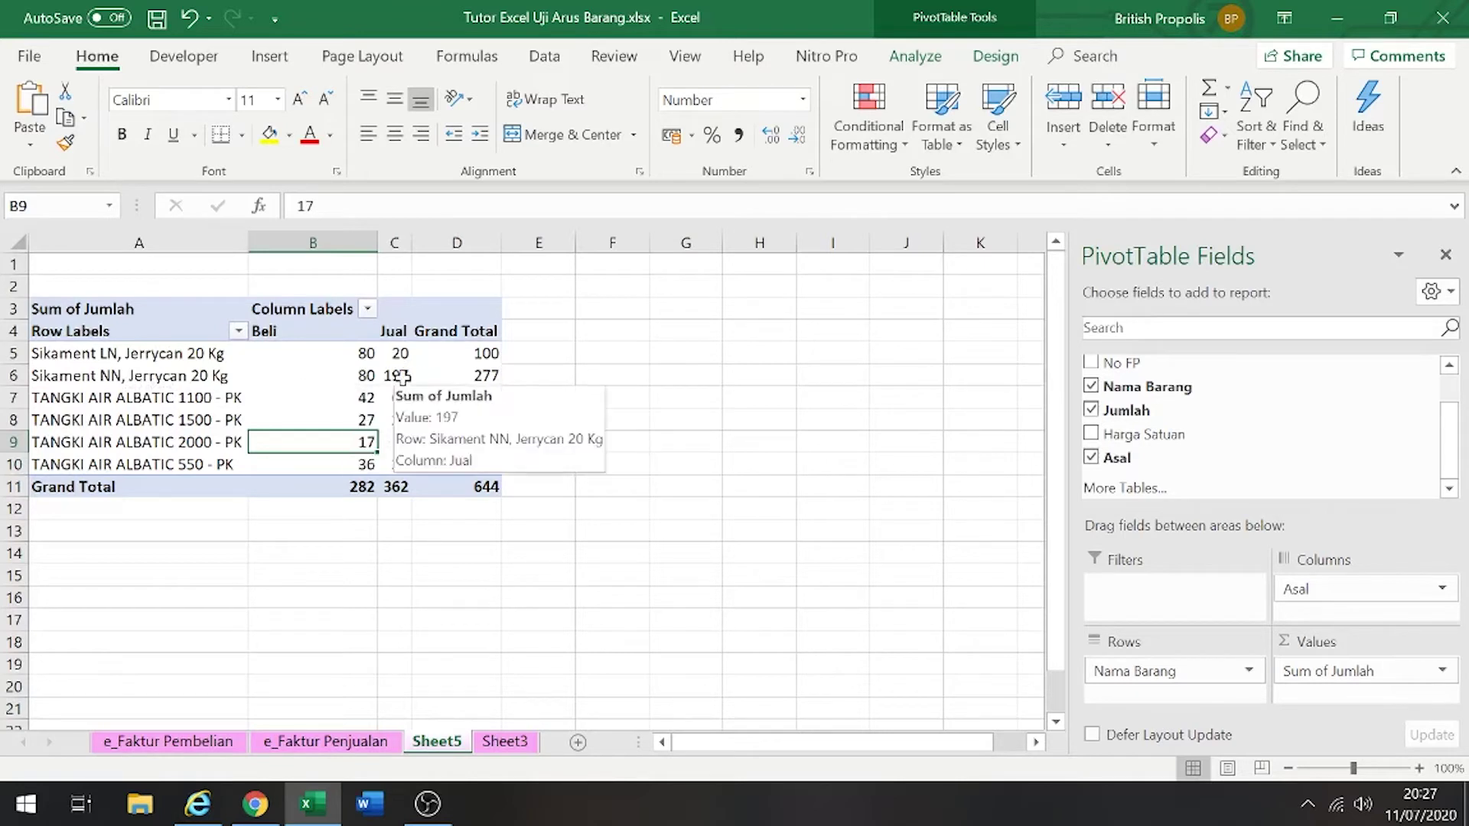
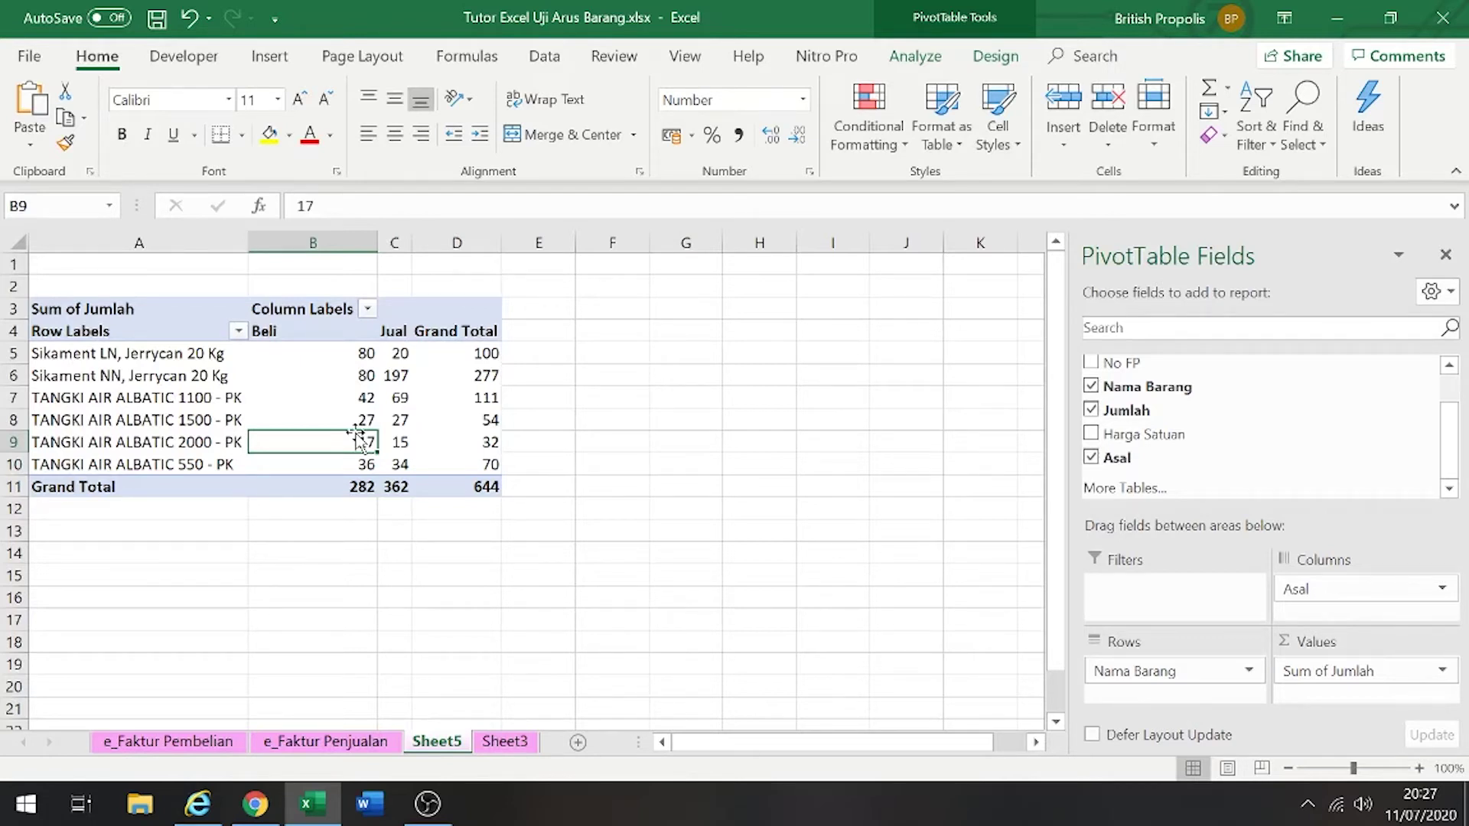
{"action": "left_click", "coordinate": [428, 804]}
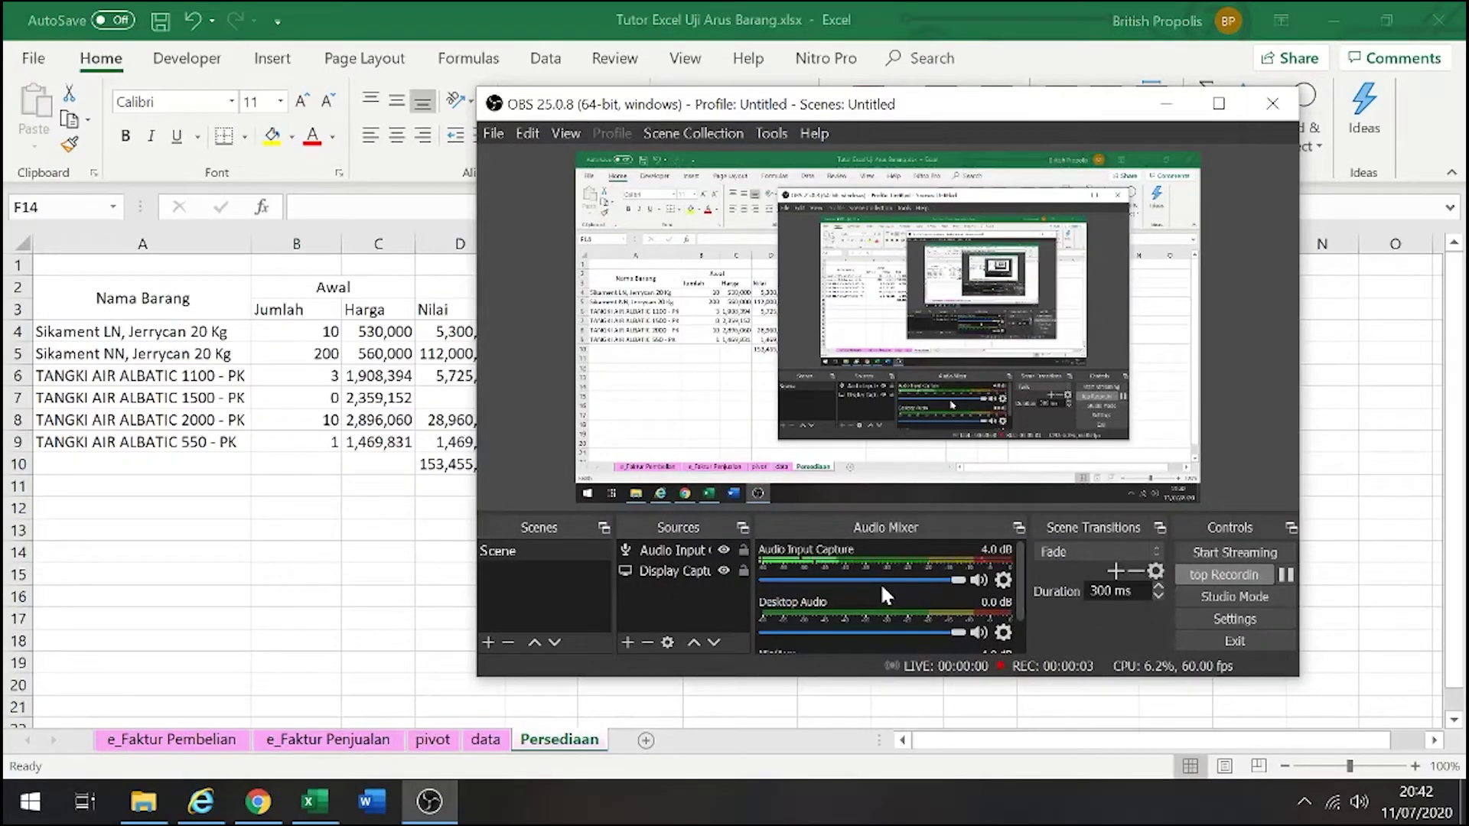
{"action": "left_click", "coordinate": [345, 597]}
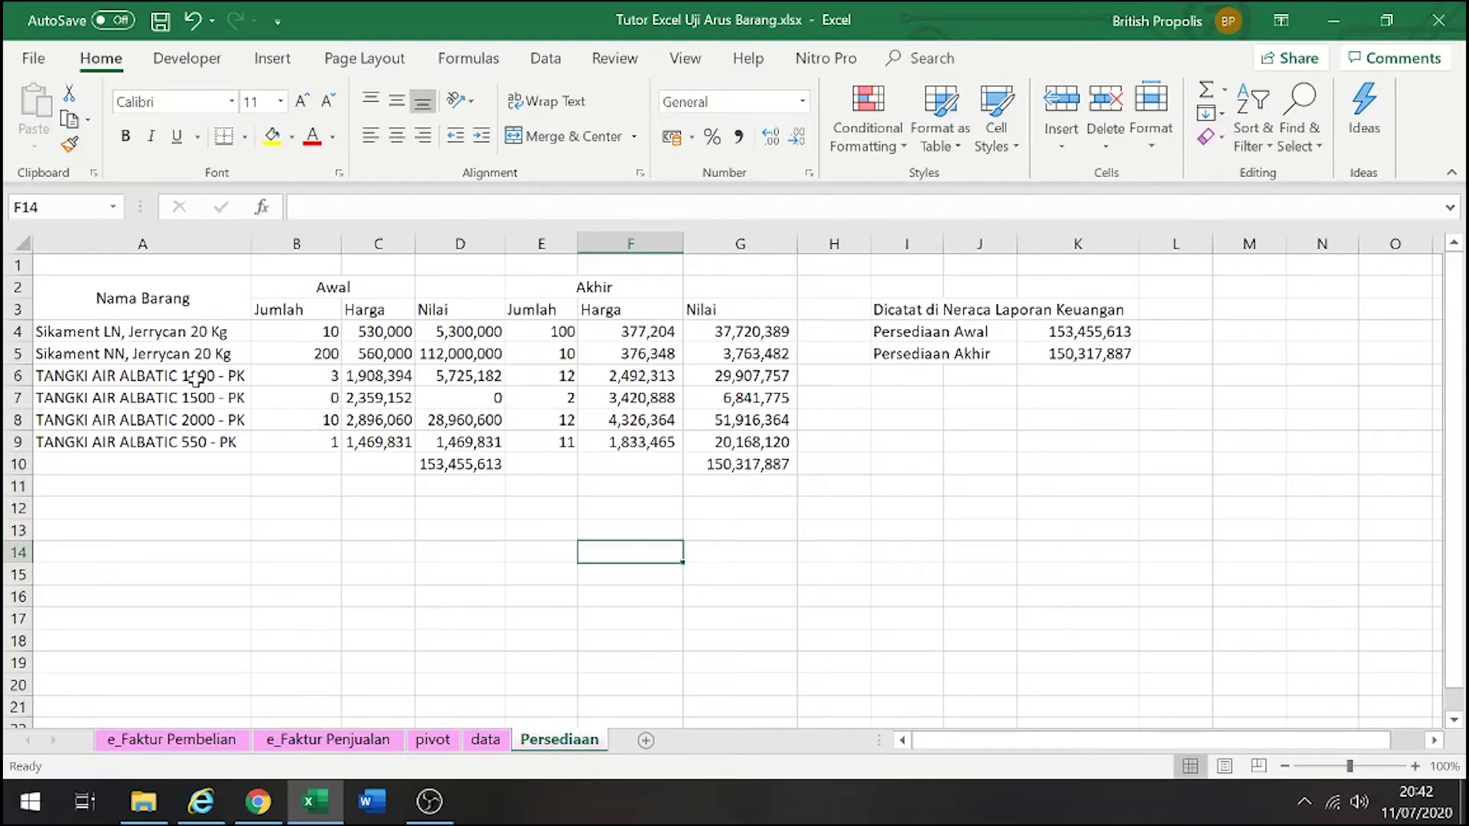
Examine the Persediaan item names and the Awal quantities, prices, value formulas and total
{"action": "left_click_drag", "start_coordinate": [145, 296], "coordinate": [155, 434]}
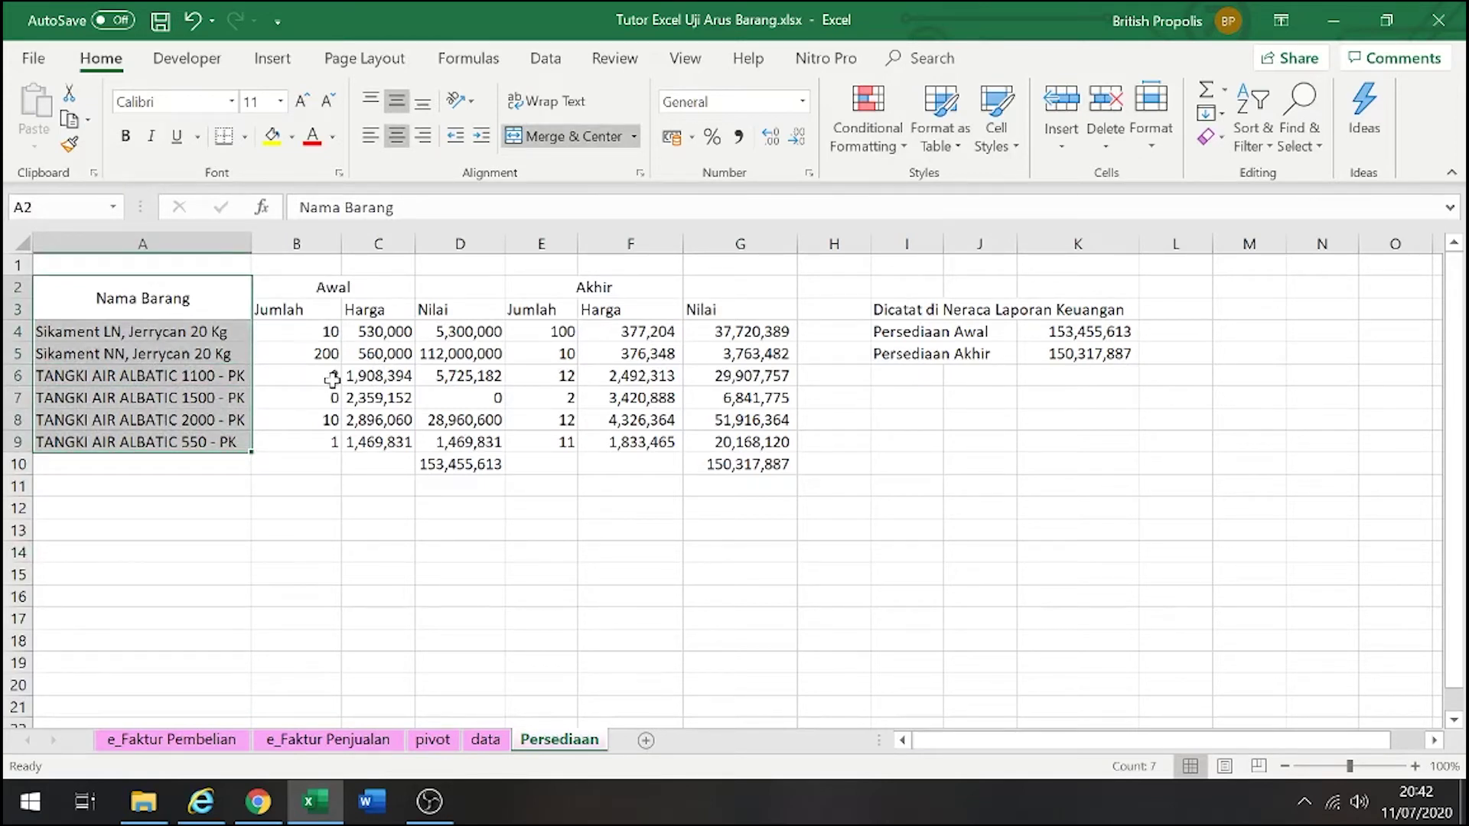
{"action": "left_click", "coordinate": [357, 399]}
{"action": "left_click", "coordinate": [335, 288]}
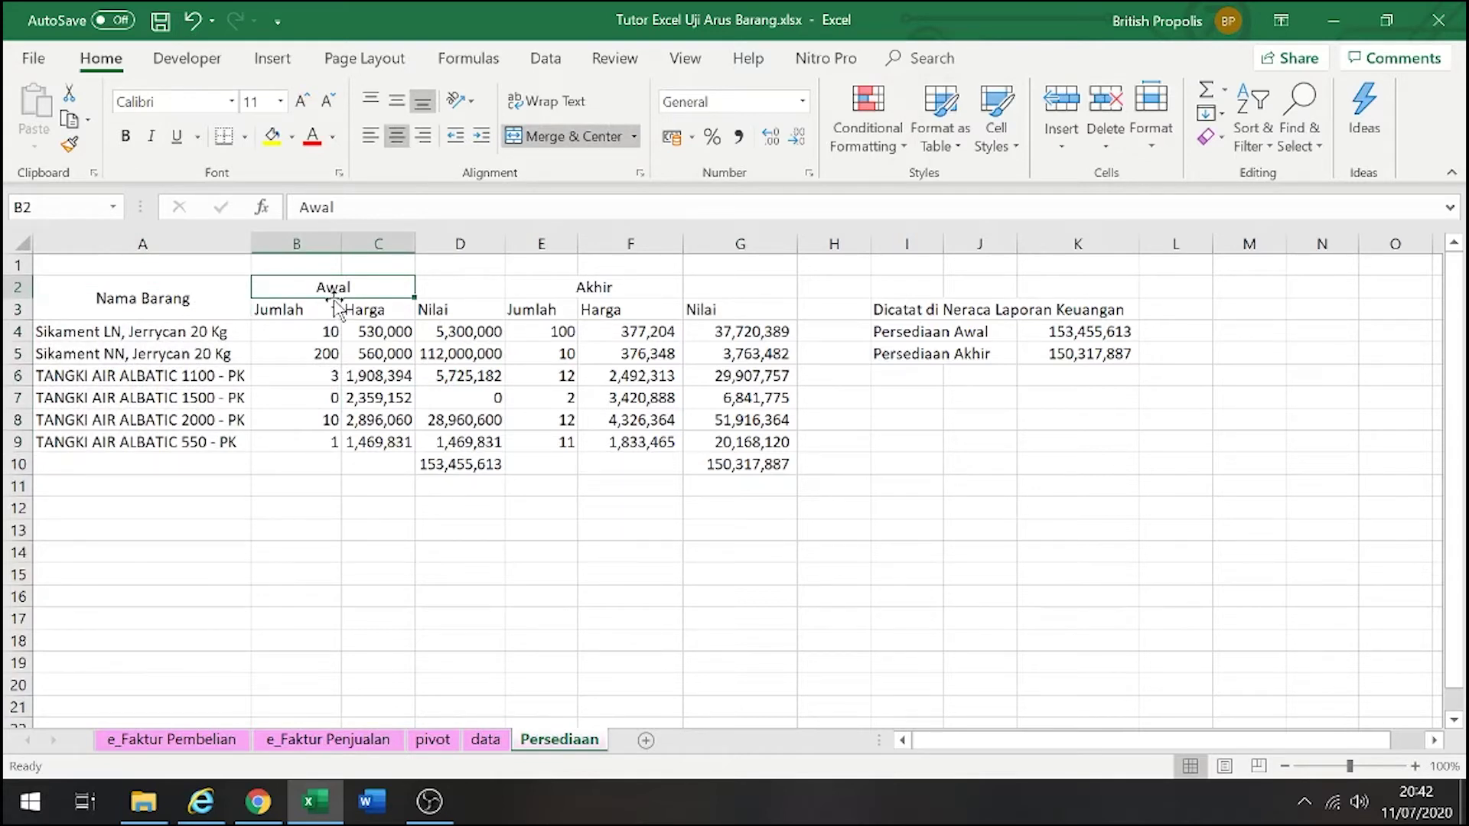
{"action": "left_click_drag", "start_coordinate": [303, 334], "coordinate": [437, 437]}
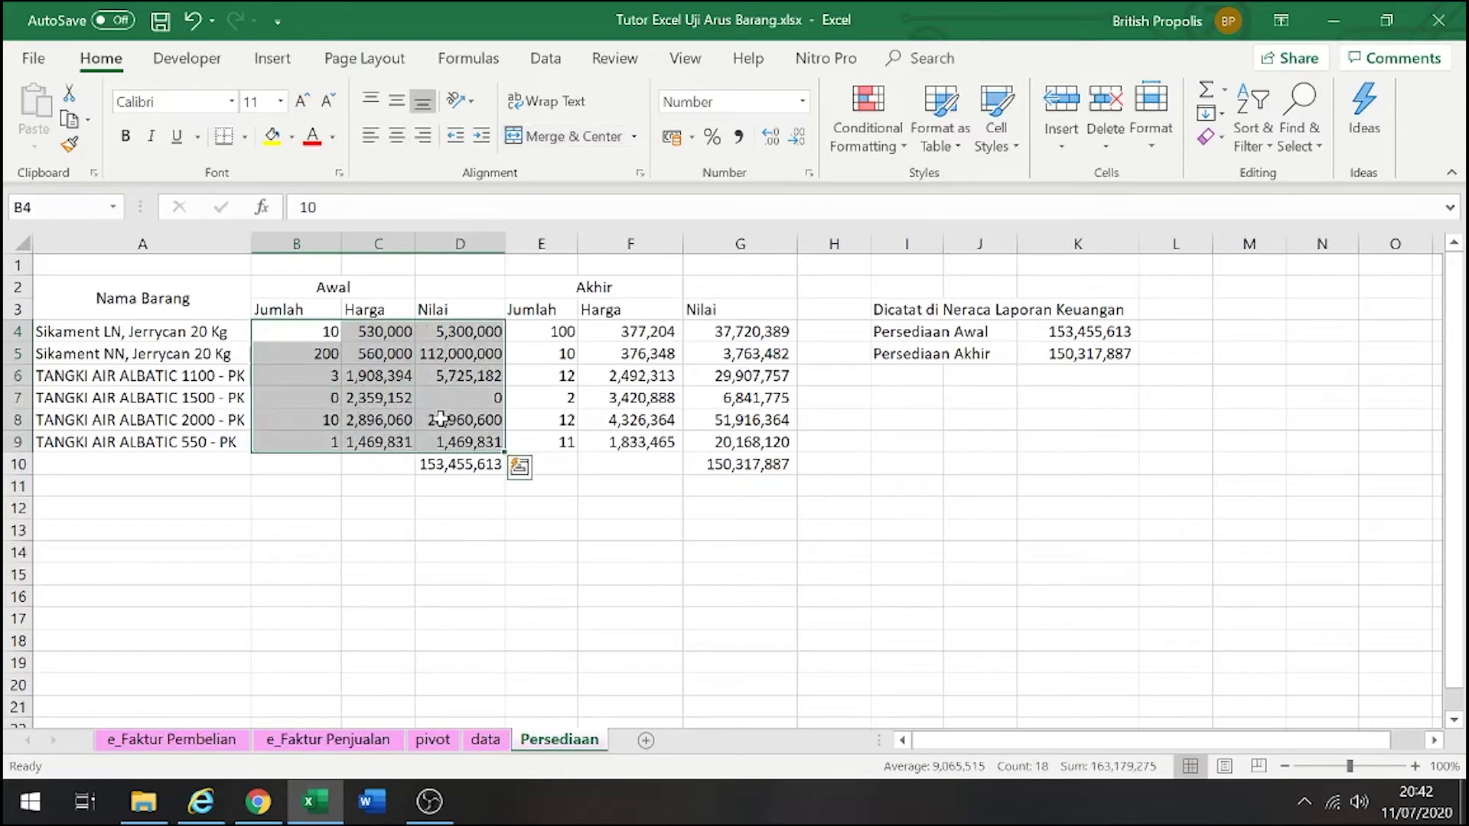
{"action": "left_click", "coordinate": [459, 353]}
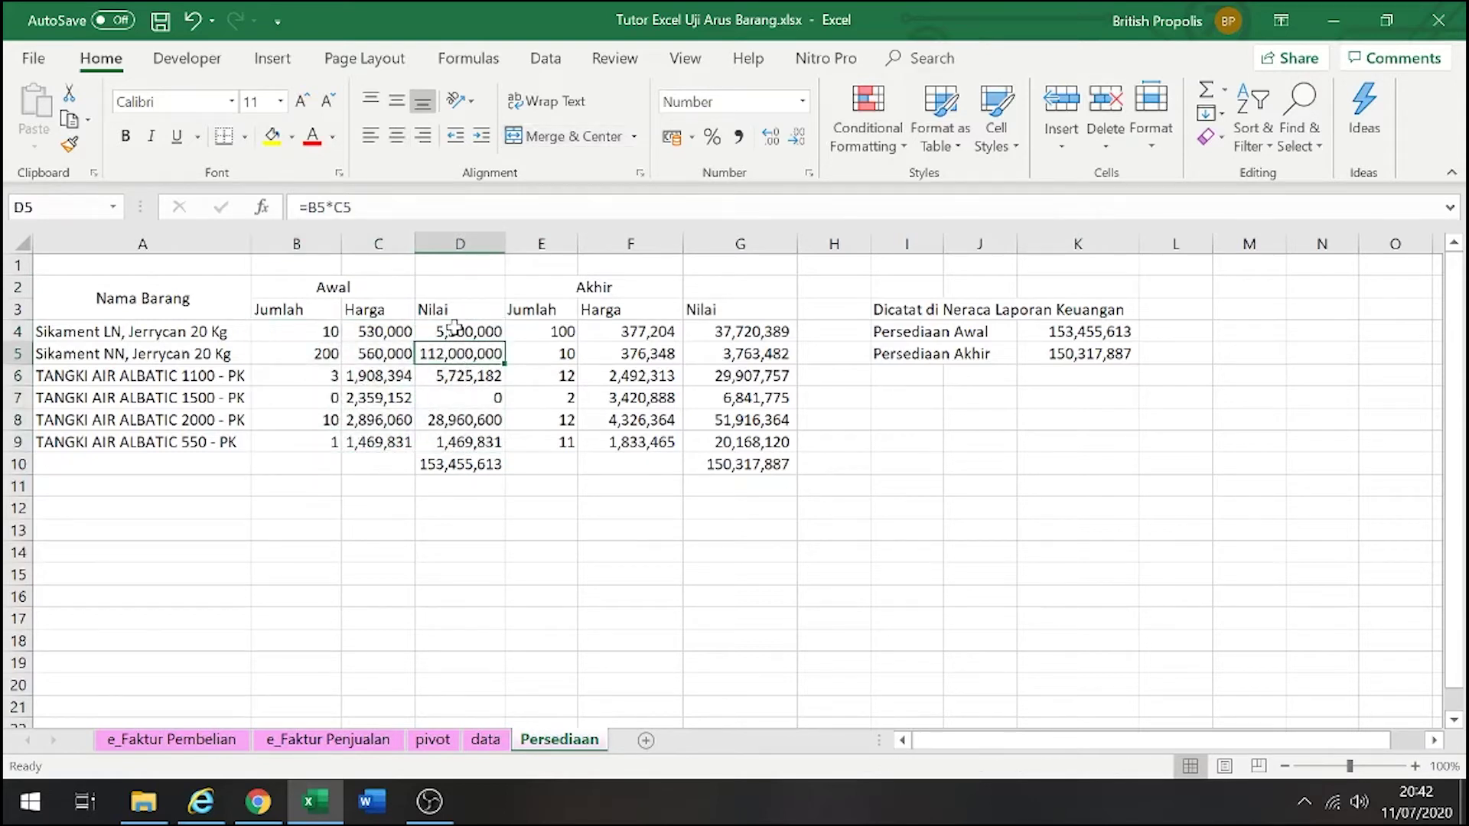
{"action": "left_click", "coordinate": [454, 328]}
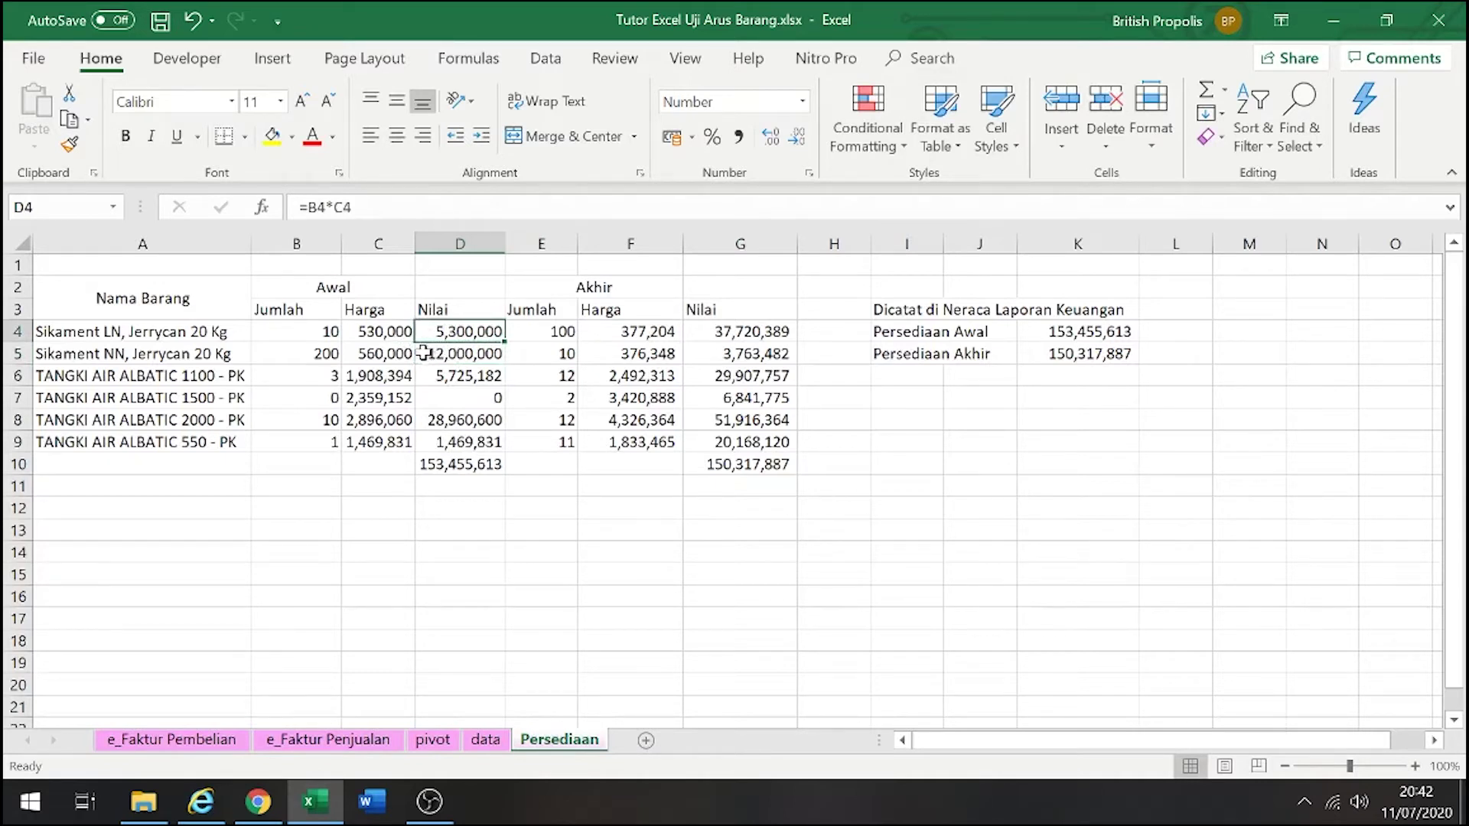
{"action": "left_click", "coordinate": [464, 468]}
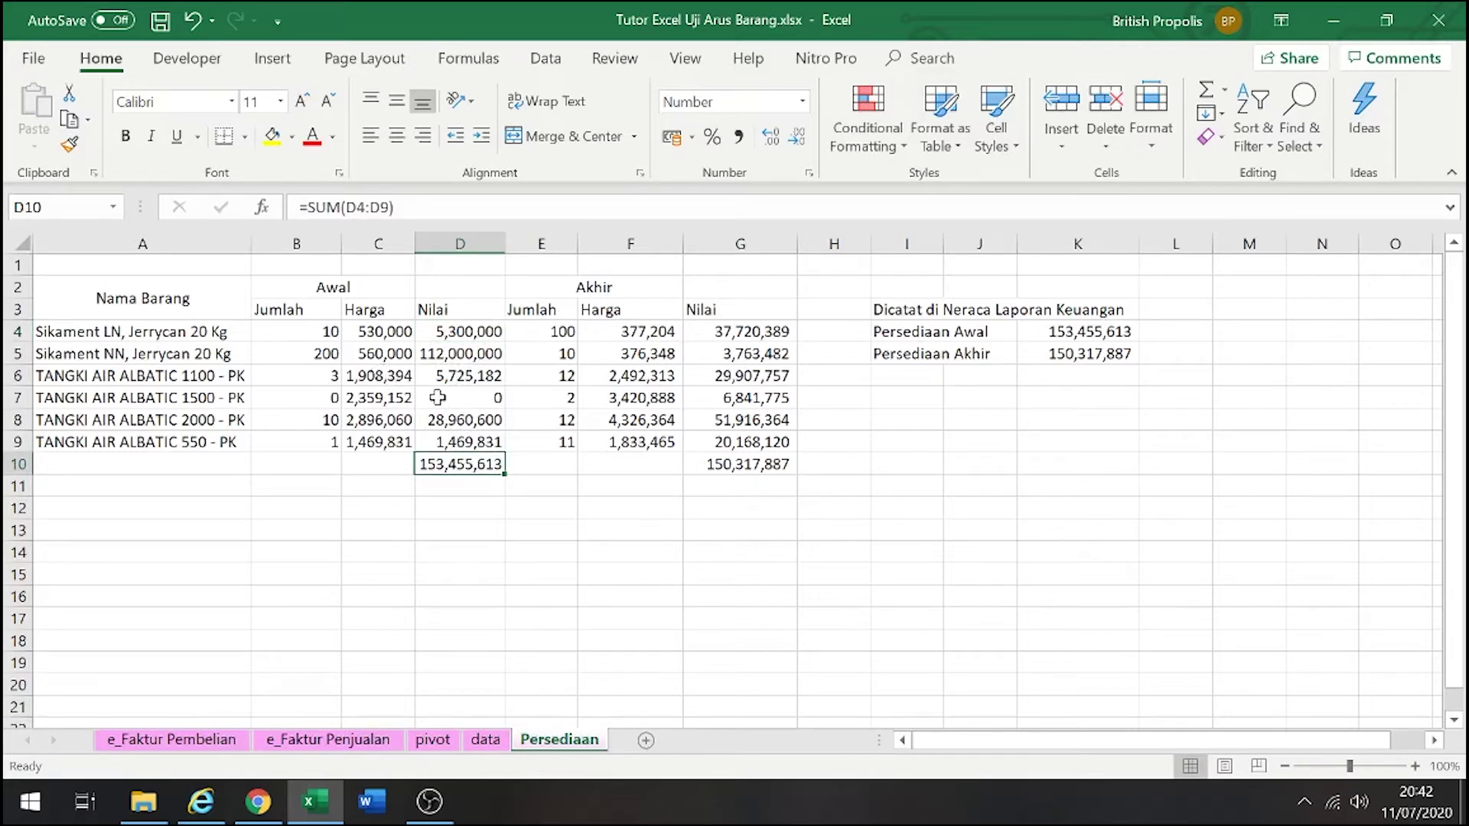
Examine the Akhir figures and total, and the formulas behind Persediaan Awal and Persediaan Akhir under Dicatat di Neraca Laporan Keuangan
{"action": "left_click", "coordinate": [604, 289]}
{"action": "left_click_drag", "start_coordinate": [556, 340], "coordinate": [642, 442]}
{"action": "left_click", "coordinate": [765, 466]}
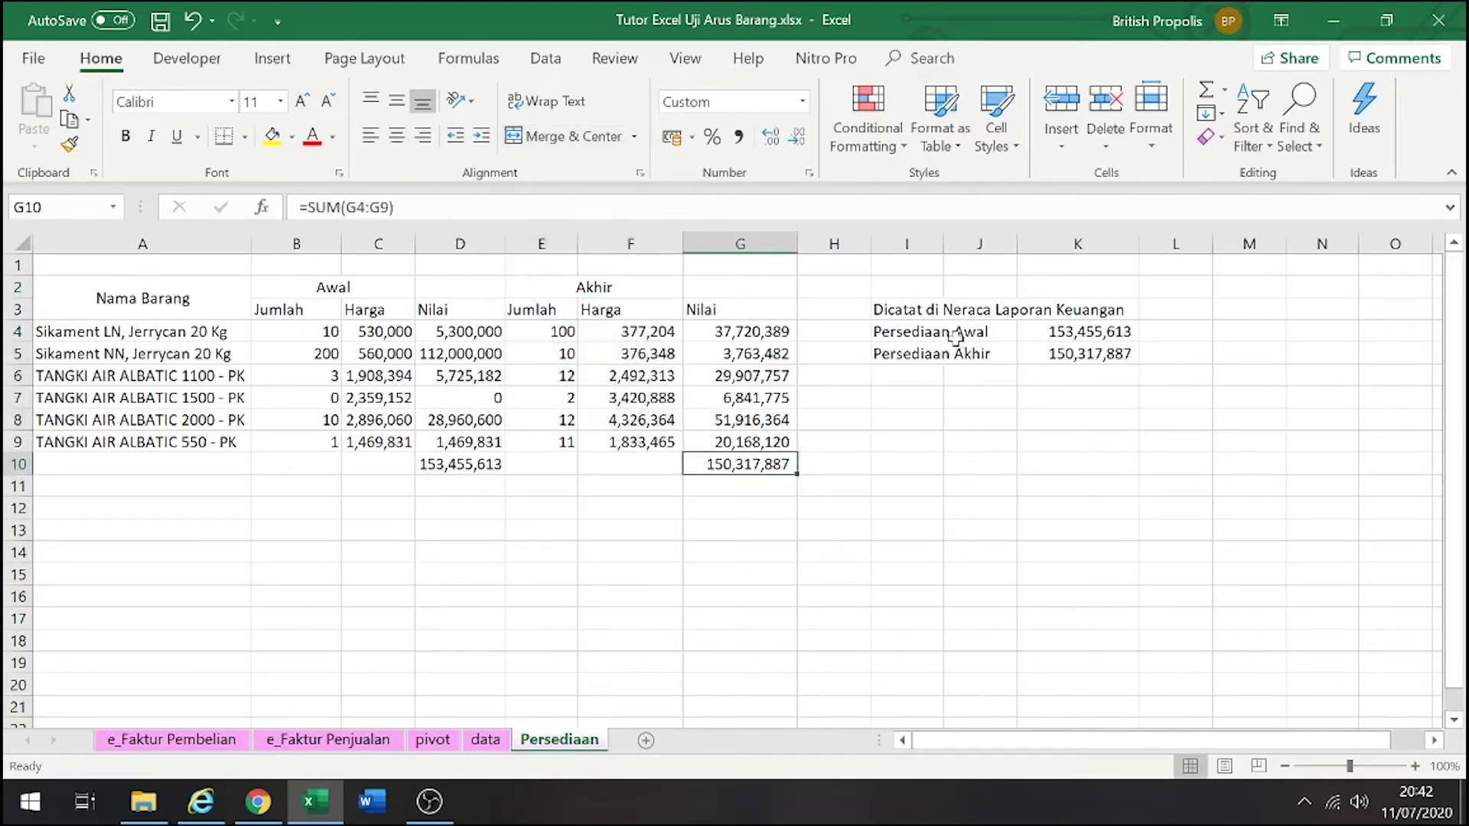
{"action": "left_click", "coordinate": [1090, 336]}
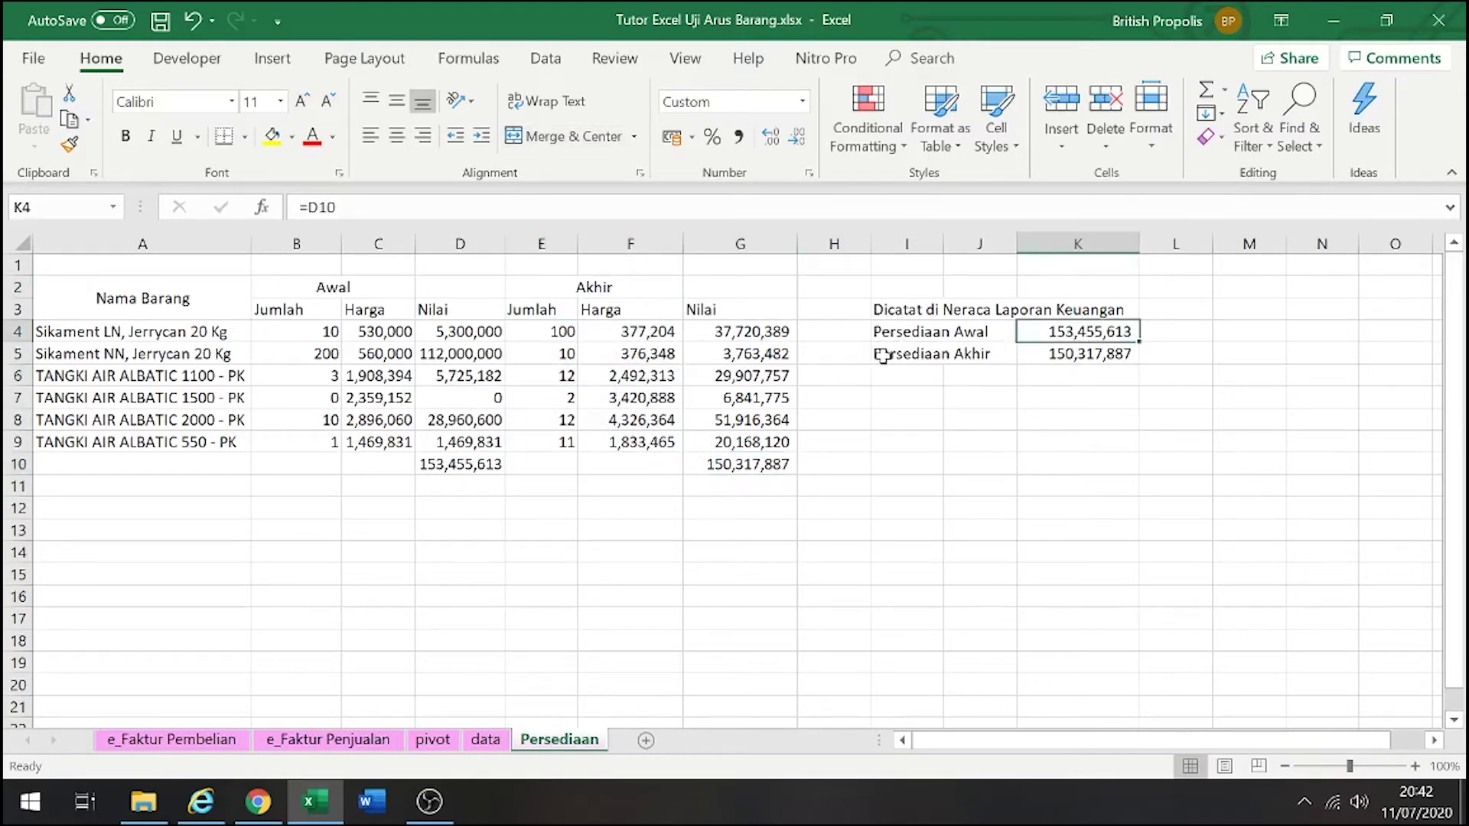
{"action": "left_click", "coordinate": [1077, 357]}
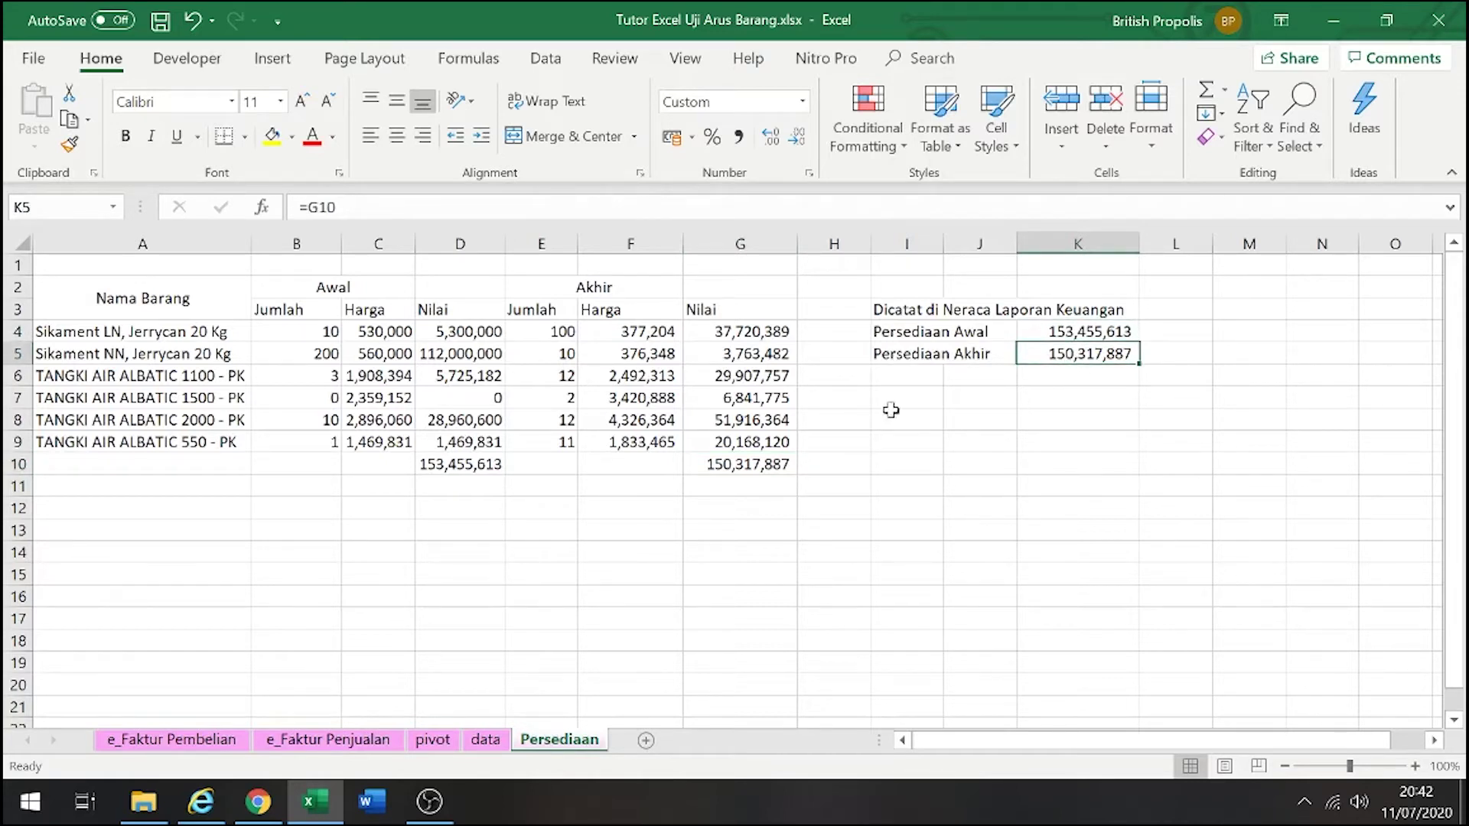
{"action": "left_click_drag", "start_coordinate": [558, 283], "coordinate": [732, 448]}
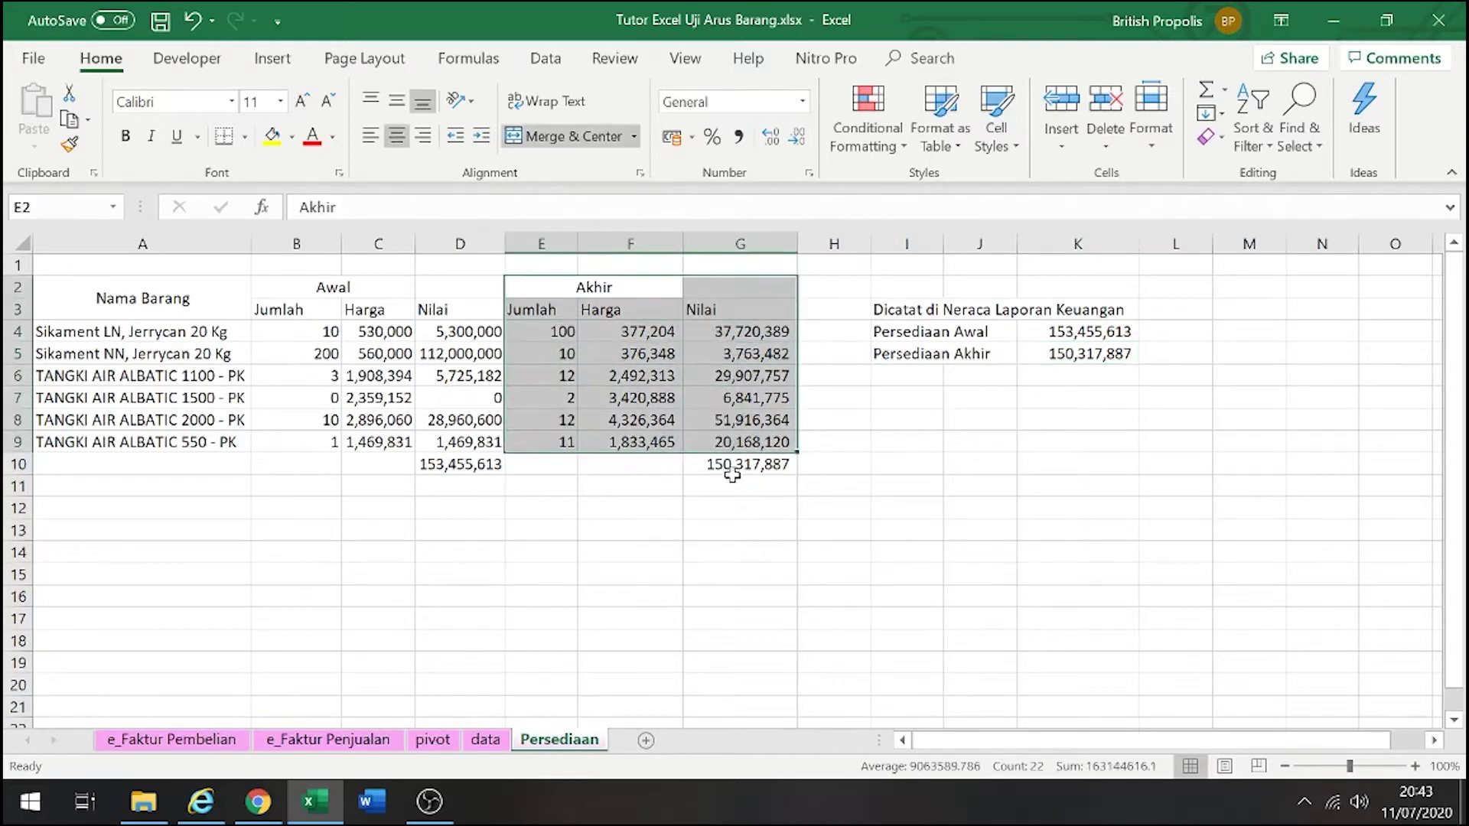
{"action": "left_click", "coordinate": [649, 384]}
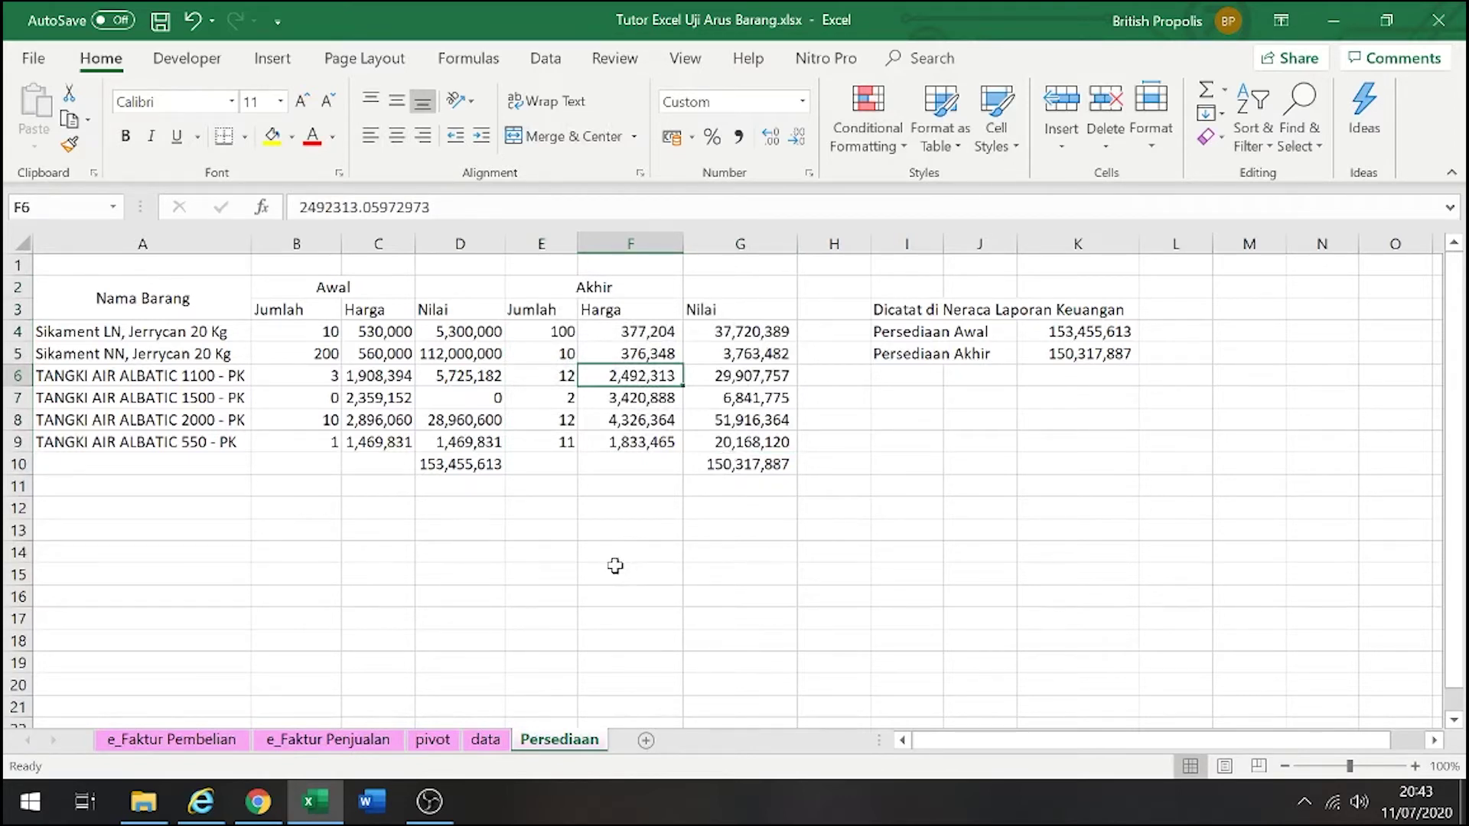
{"action": "left_click", "coordinate": [486, 580]}
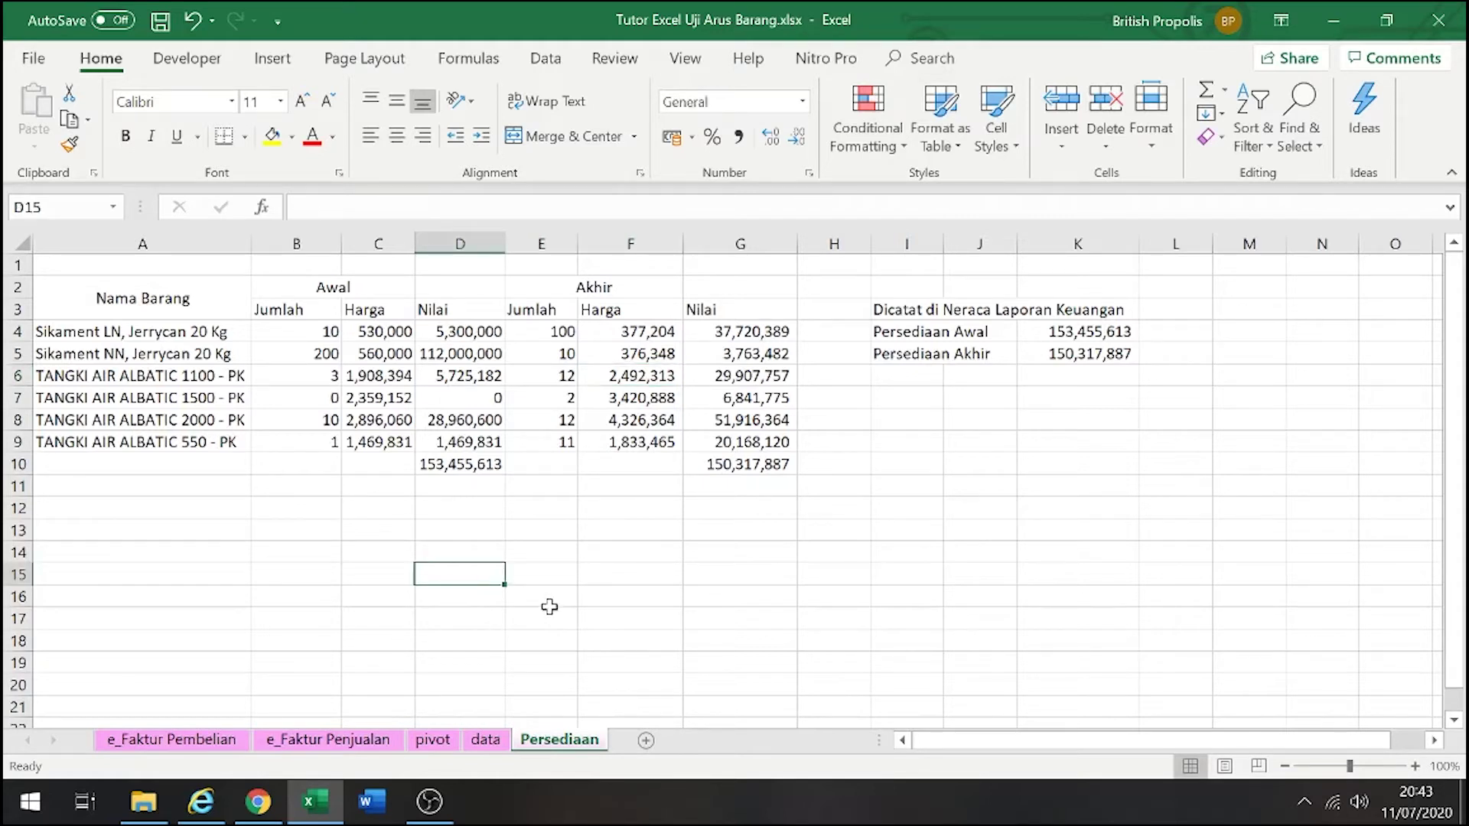
{"action": "left_click", "coordinate": [488, 511]}
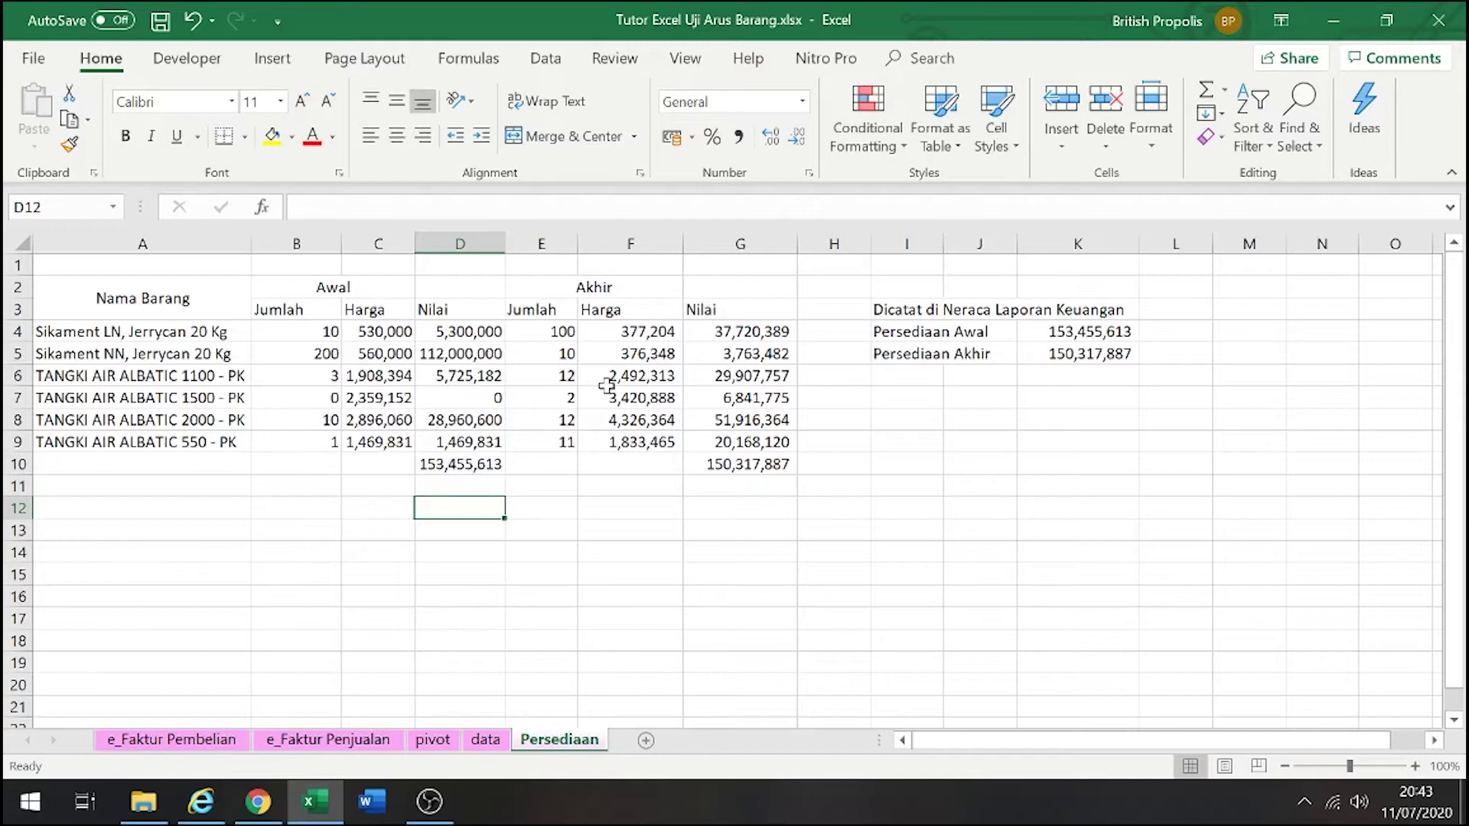
Merge and center the Awal heading across B2:D2 and the Akhir heading across E2:G2
{"action": "left_click", "coordinate": [489, 423]}
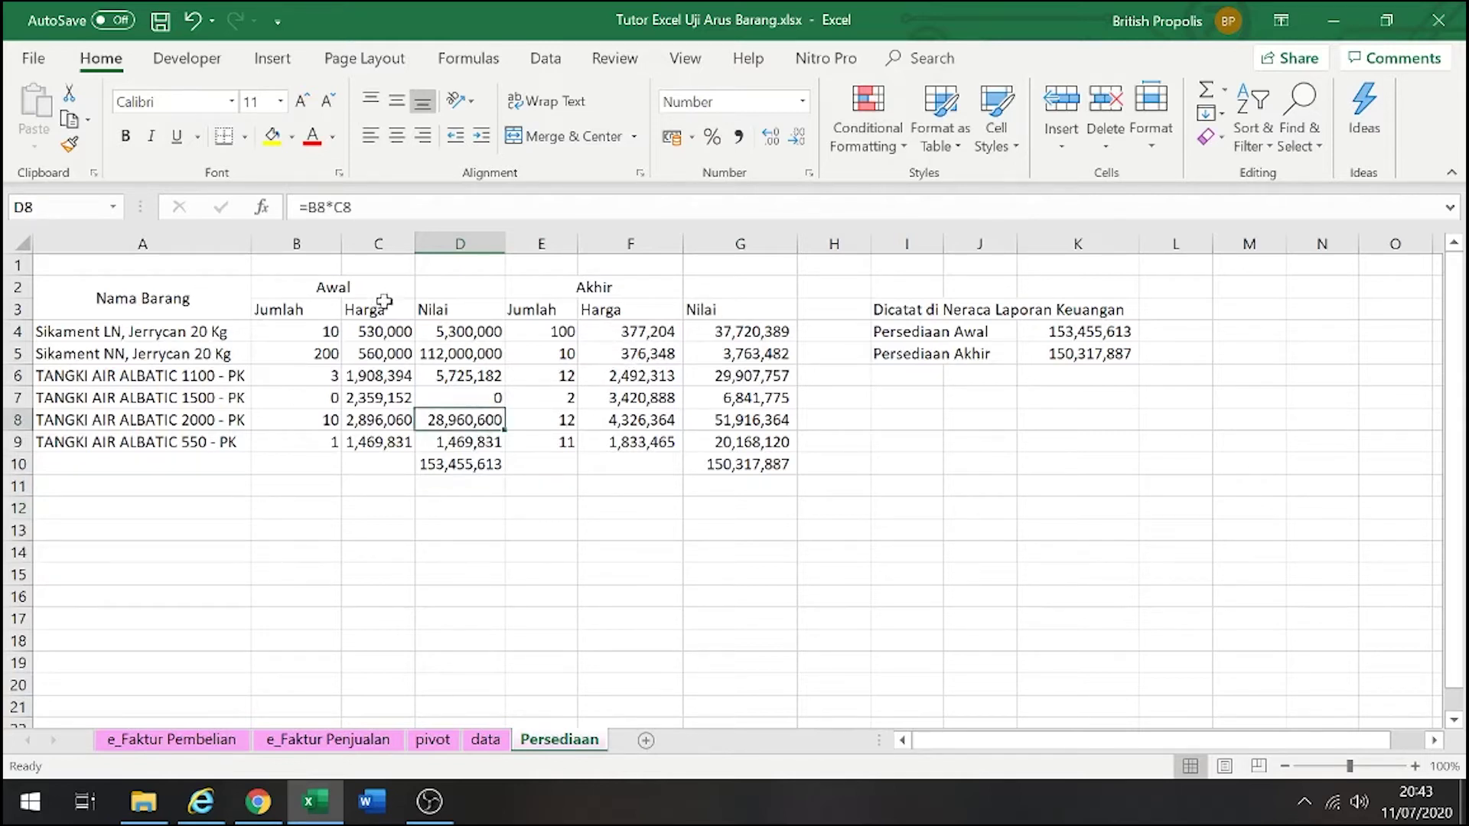
{"action": "left_click", "coordinate": [432, 329]}
{"action": "left_click", "coordinate": [451, 305]}
{"action": "left_click_drag", "start_coordinate": [413, 289], "coordinate": [451, 288]}
{"action": "left_click", "coordinate": [527, 144]}
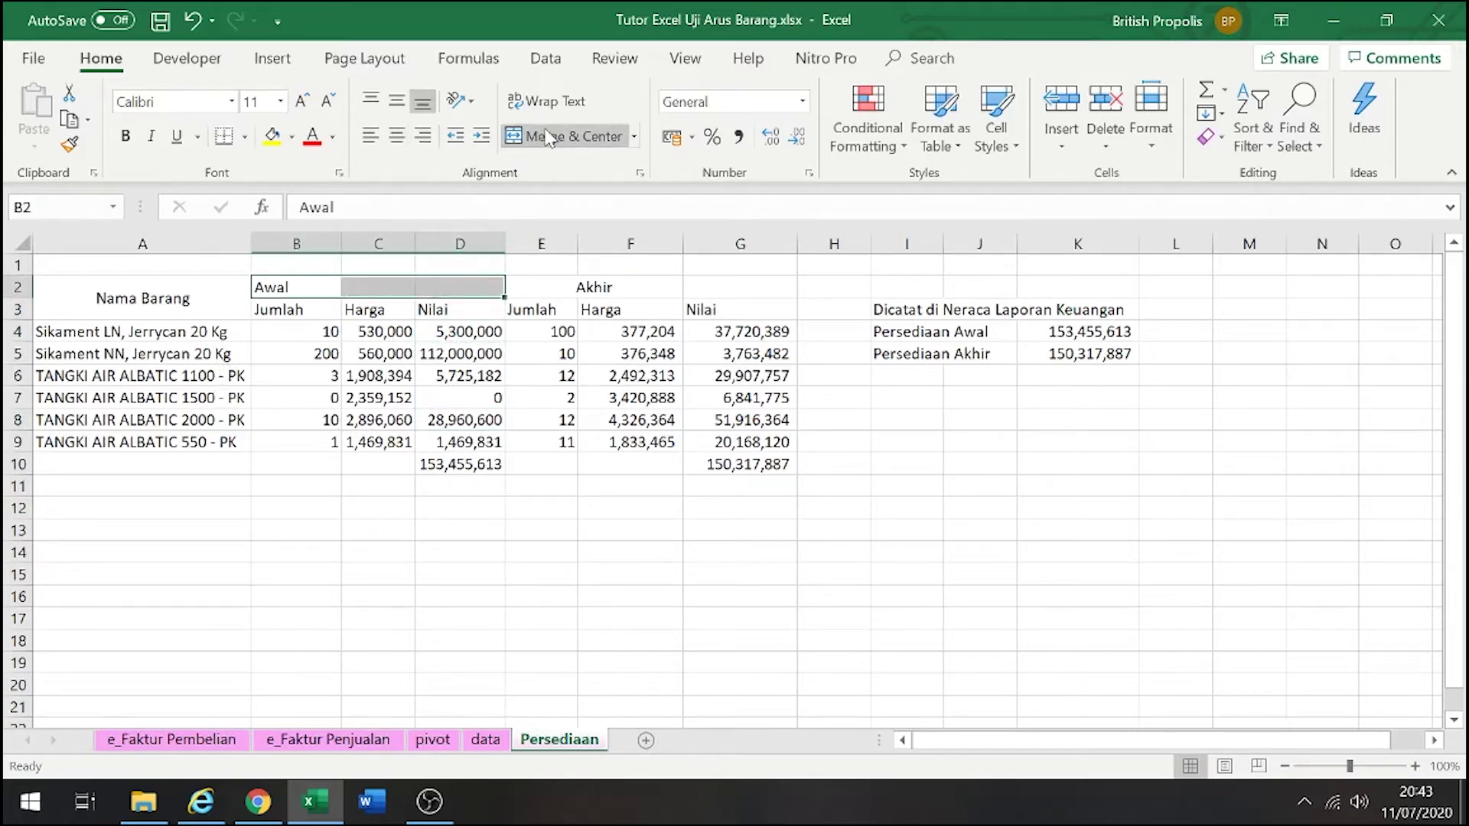
{"action": "left_click", "coordinate": [527, 144]}
{"action": "left_click_drag", "start_coordinate": [551, 287], "coordinate": [699, 283]}
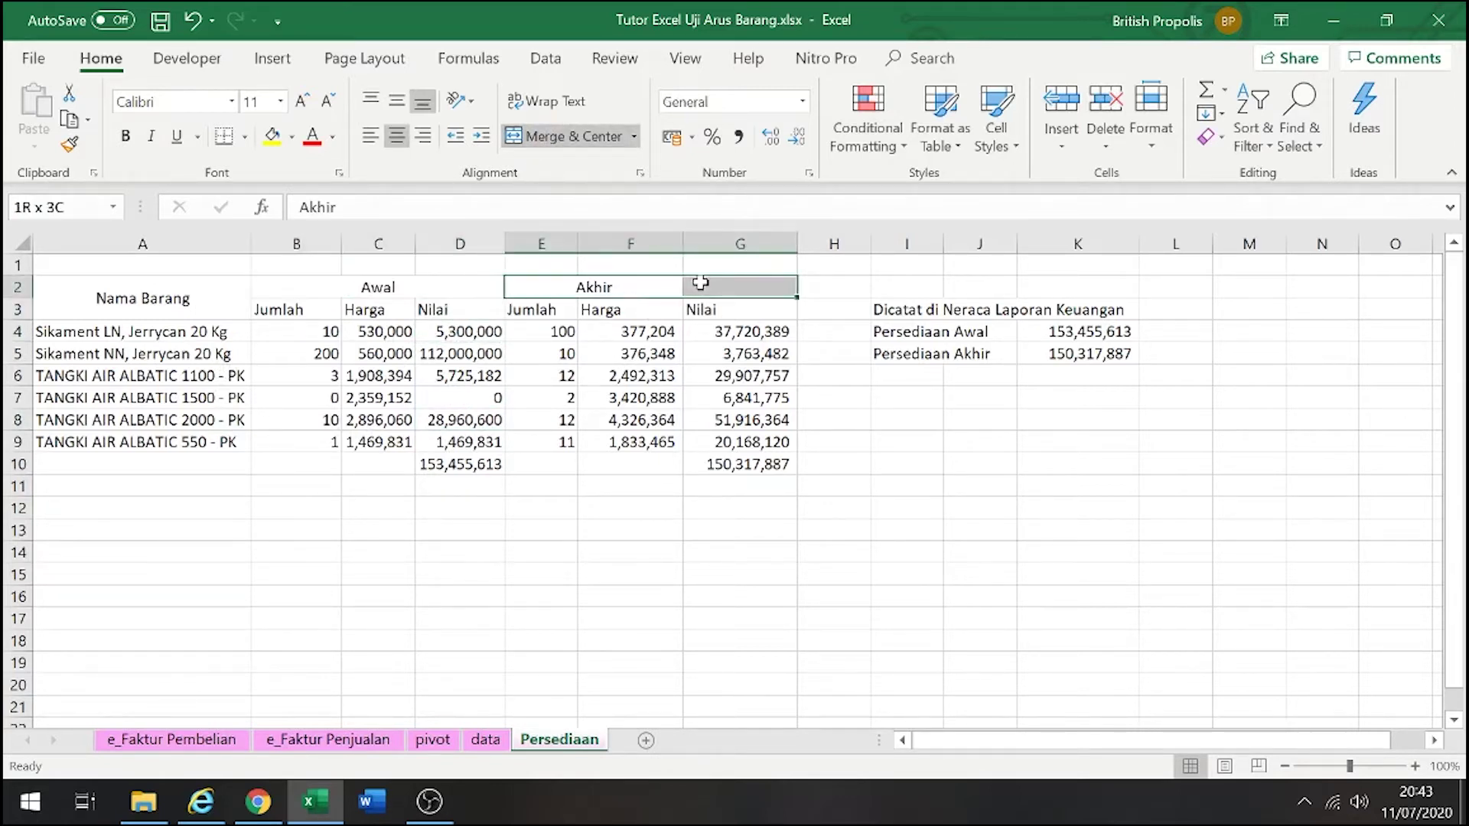
{"action": "left_click", "coordinate": [553, 137]}
{"action": "left_click", "coordinate": [553, 138]}
{"action": "left_click", "coordinate": [546, 348]}
Apply All Borders to the whole inventory table, A2:G10
{"action": "left_click_drag", "start_coordinate": [170, 285], "coordinate": [734, 310]}
{"action": "left_click", "coordinate": [246, 138]}
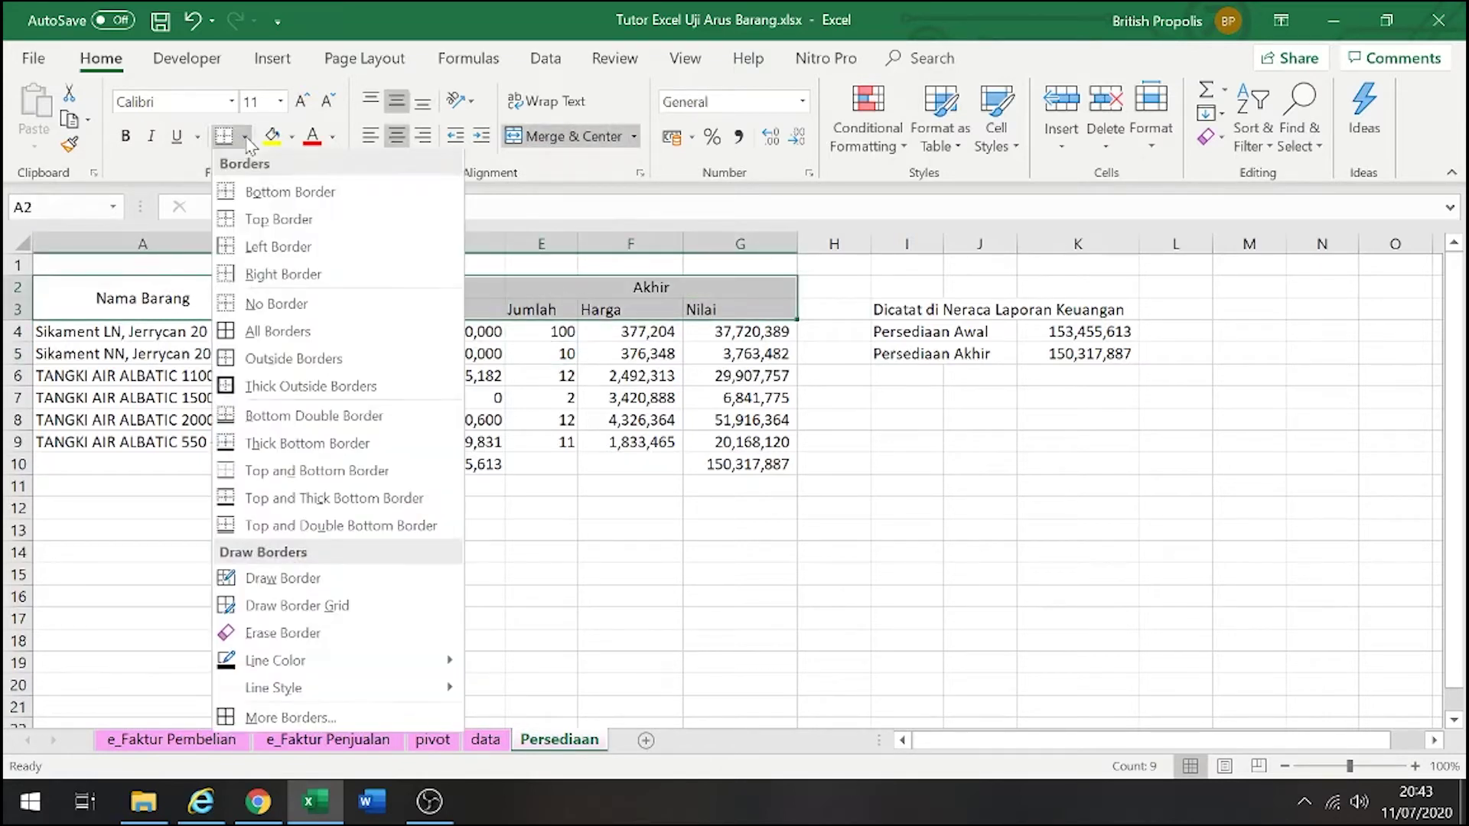
{"action": "left_click", "coordinate": [271, 334]}
{"action": "left_click", "coordinate": [378, 376]}
{"action": "left_click_drag", "start_coordinate": [157, 331], "coordinate": [699, 459]}
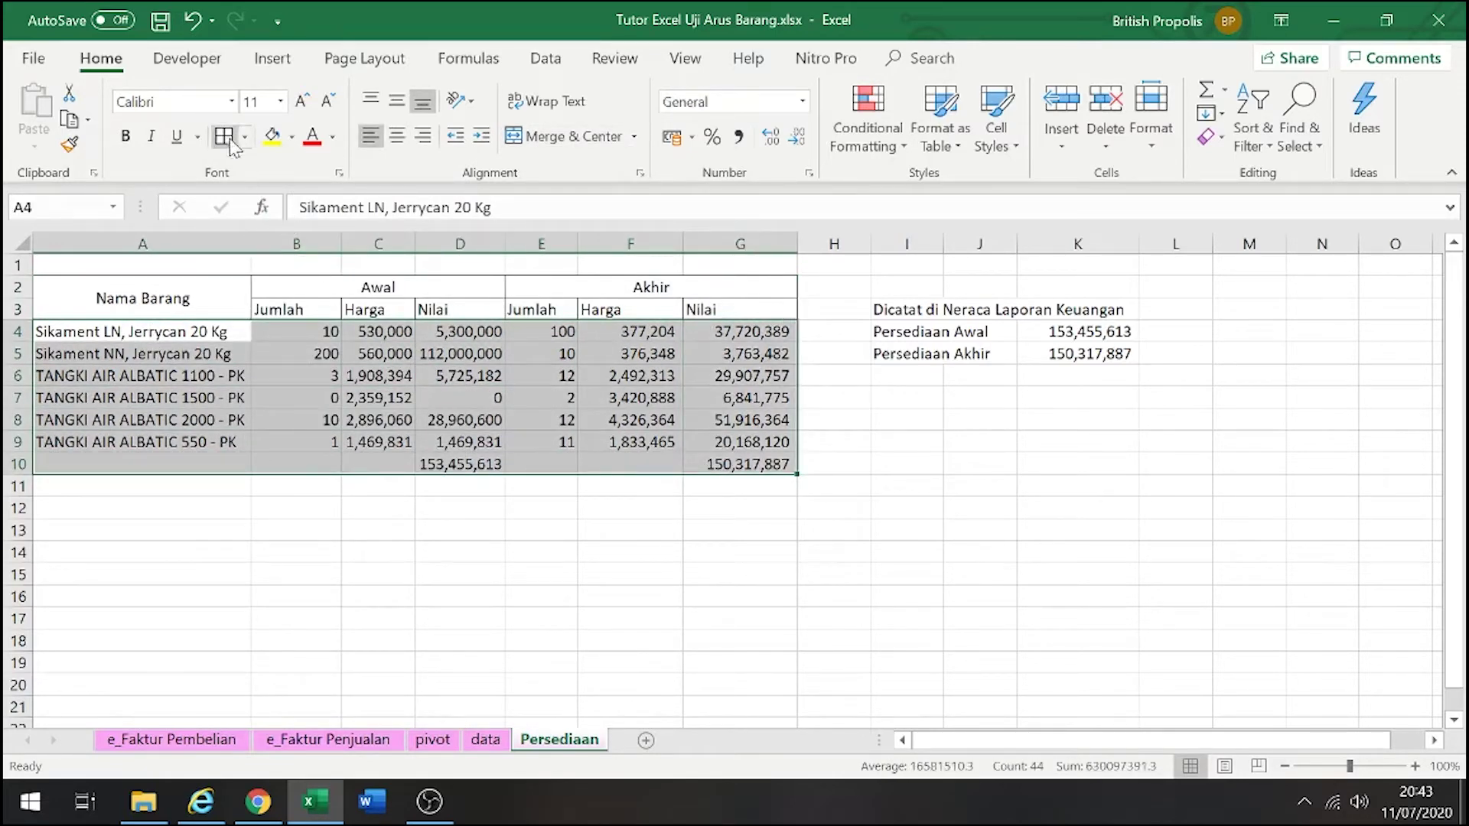
{"action": "left_click", "coordinate": [359, 463]}
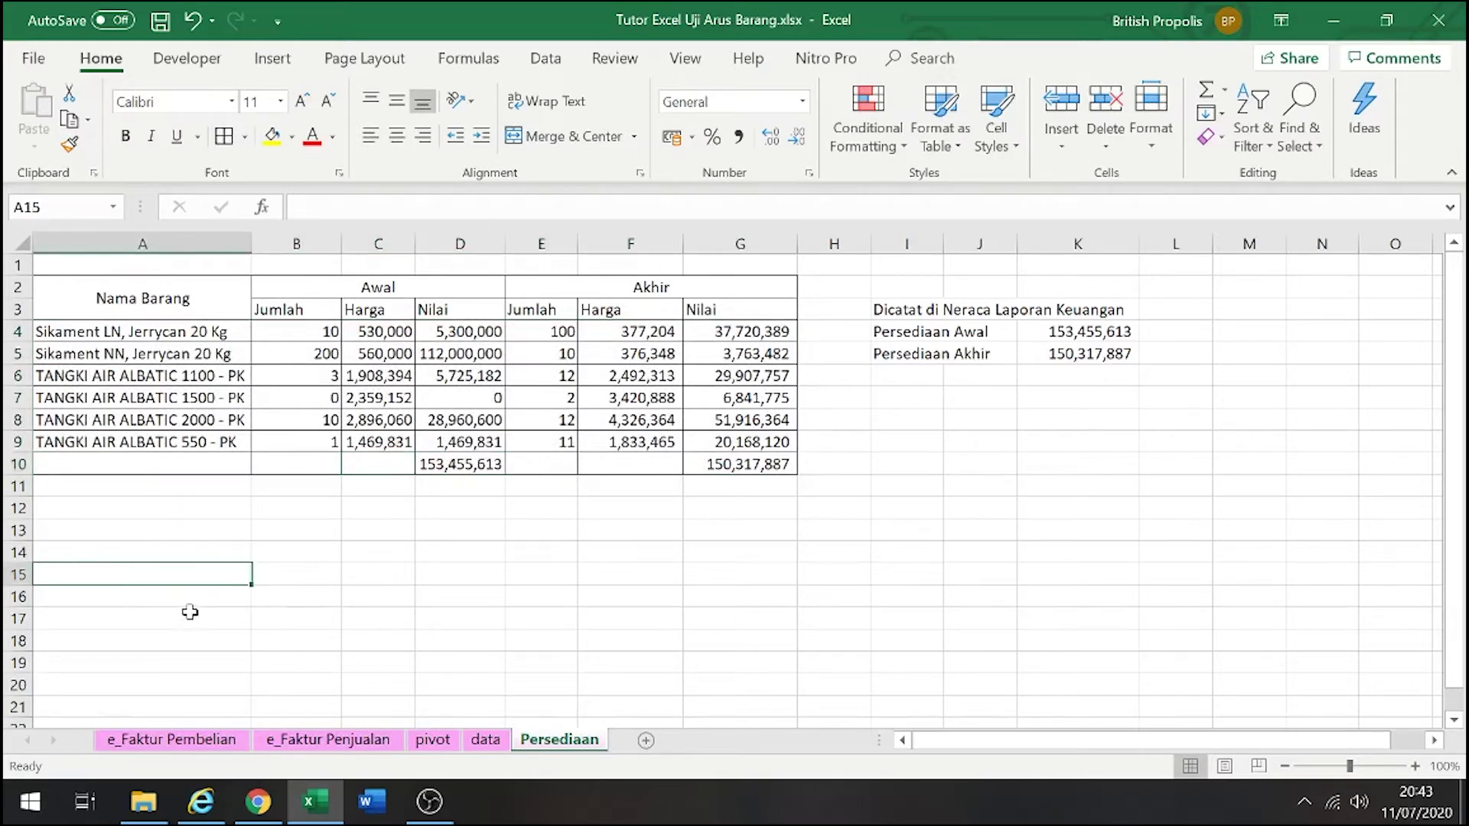
{"action": "left_click", "coordinate": [216, 637]}
{"action": "left_click_drag", "start_coordinate": [188, 293], "coordinate": [405, 442]}
{"action": "key", "text": "ctrl+c"}
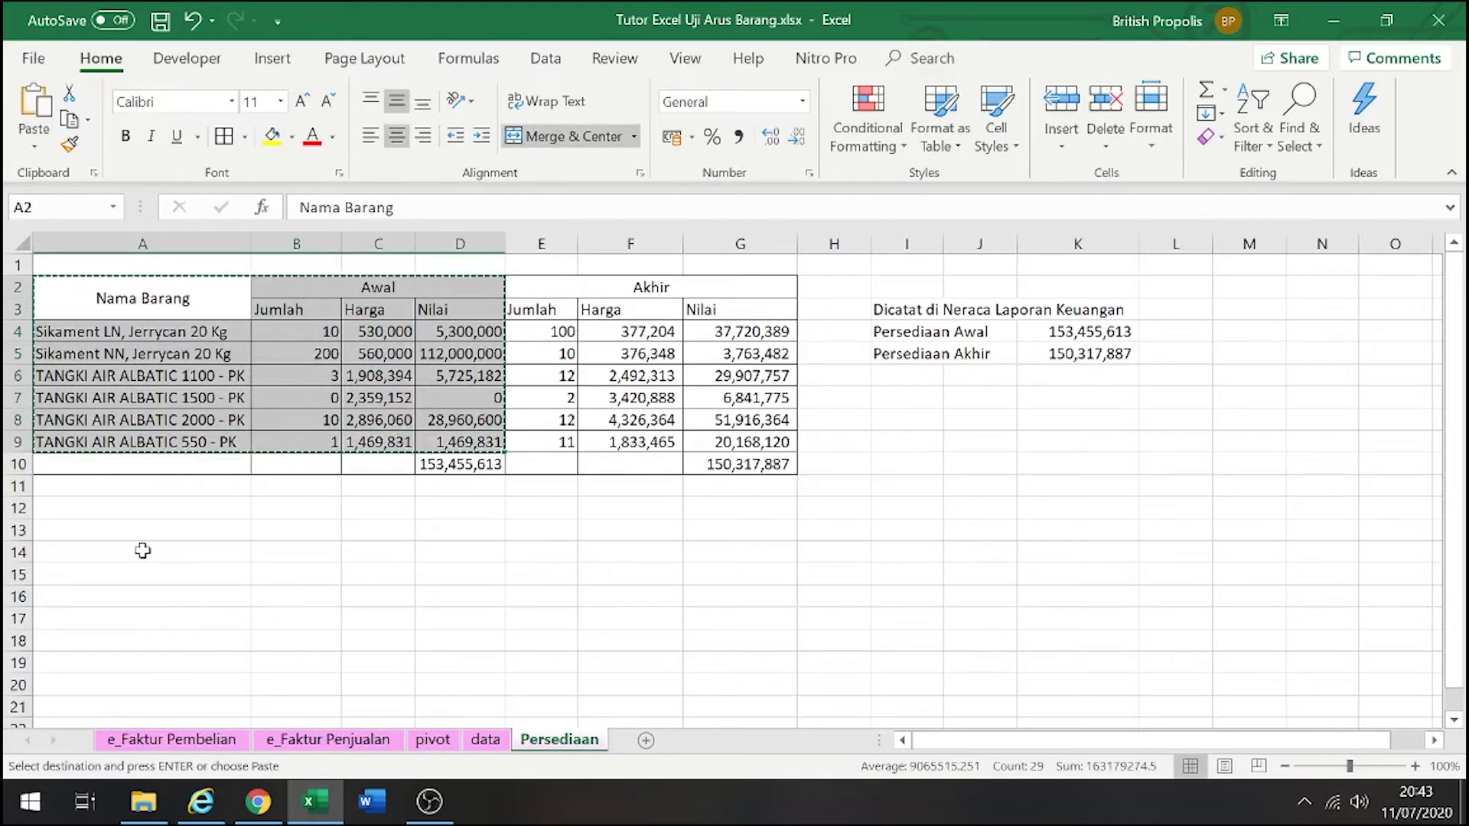
{"action": "left_click", "coordinate": [150, 550]}
Copy the item names and Awal columns with their total, A2:D10, and paste them at A14
{"action": "left_click_drag", "start_coordinate": [204, 291], "coordinate": [387, 467]}
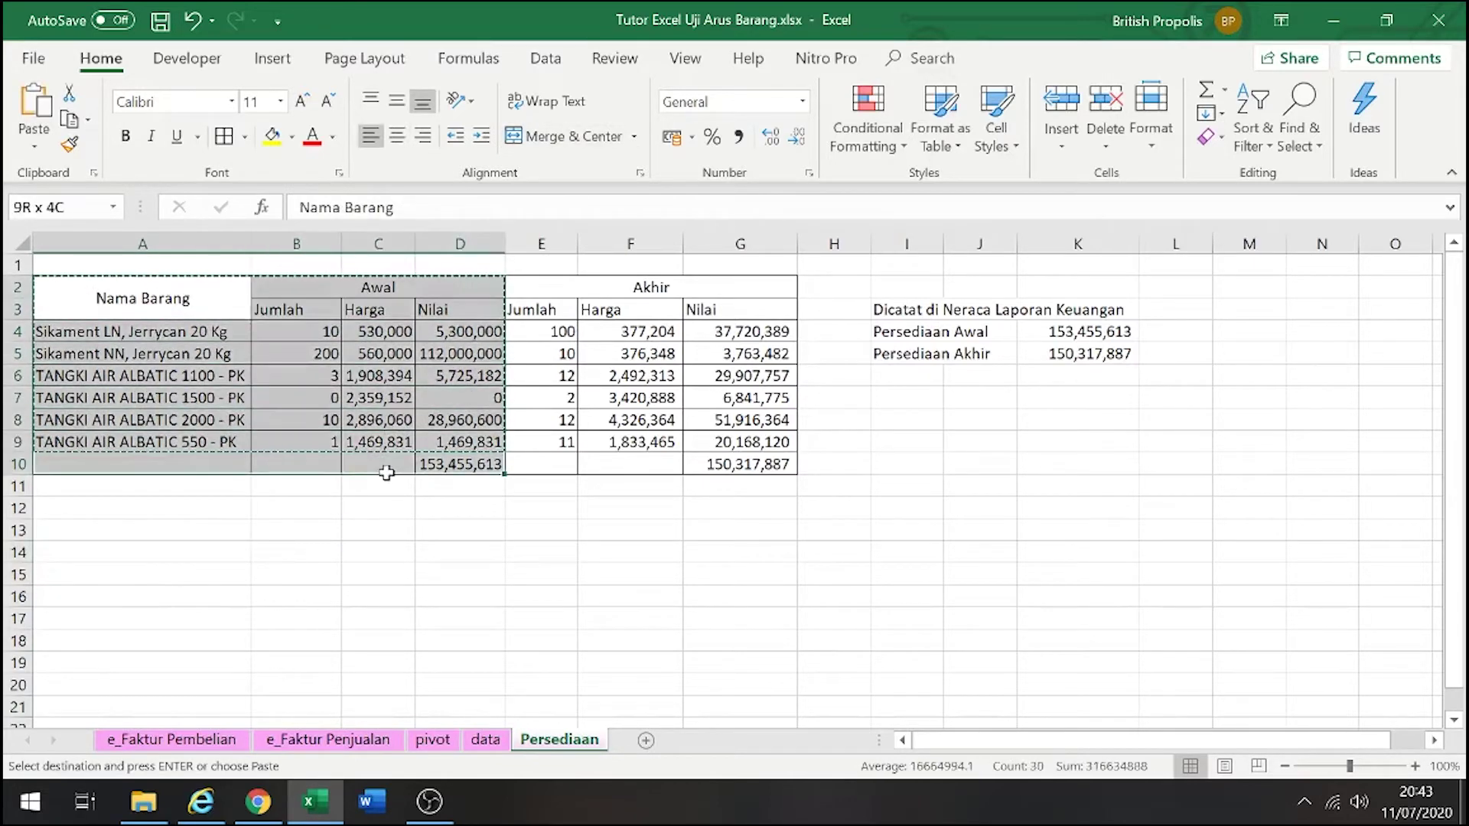
{"action": "key", "text": "ctrl+c"}
{"action": "left_click", "coordinate": [203, 588]}
{"action": "left_click", "coordinate": [203, 562]}
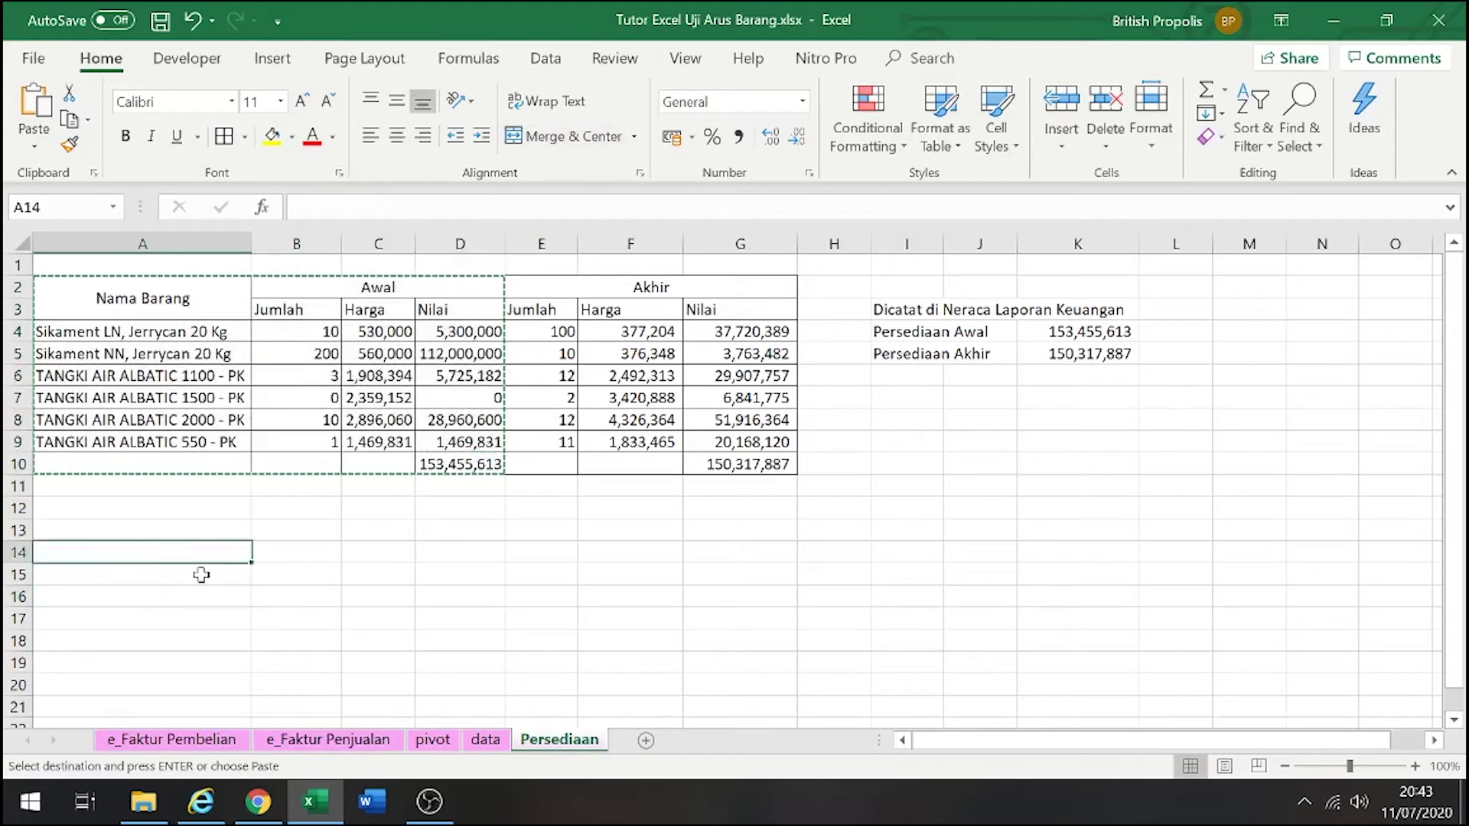
{"action": "key", "text": "ctrl+v"}
{"action": "scroll", "coordinate": [355, 561], "scroll_direction": "down", "scroll_amount": 3}
{"action": "scroll", "coordinate": [358, 558], "scroll_direction": "up", "scroll_amount": 2}
{"action": "scroll", "coordinate": [375, 546], "scroll_direction": "down", "scroll_amount": 1}
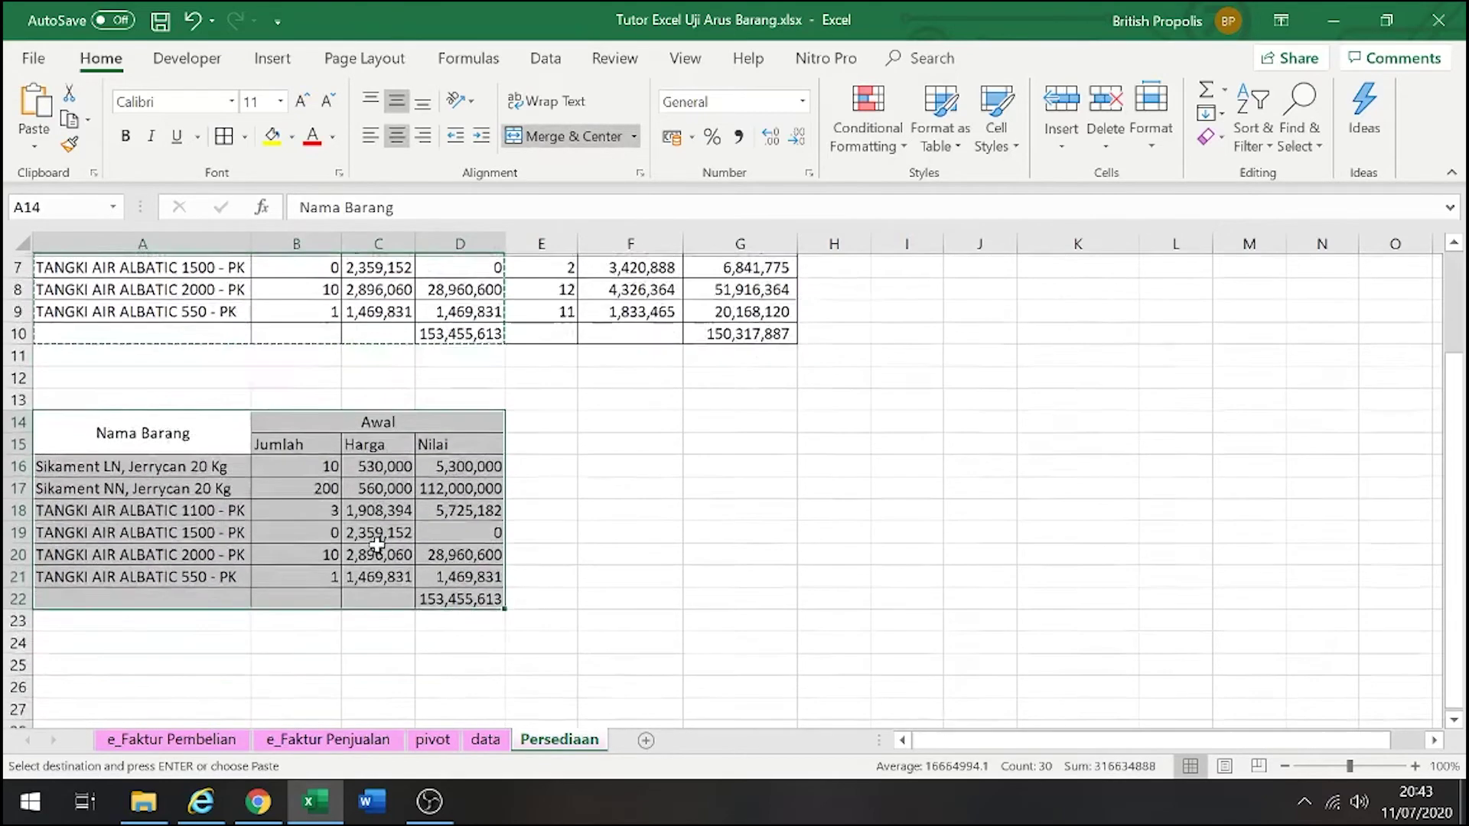
{"action": "left_click", "coordinate": [460, 507]}
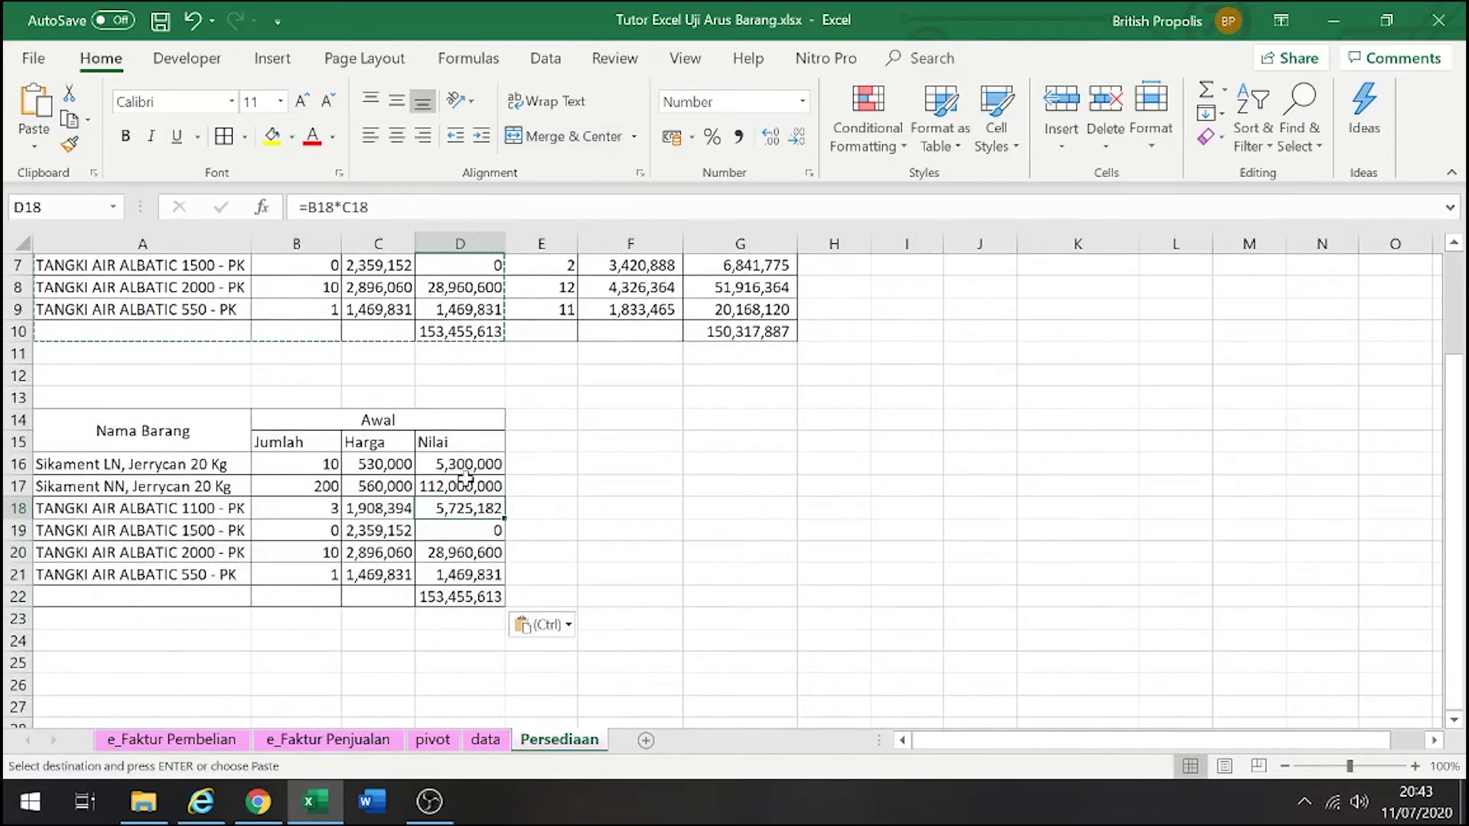
On the pivot sheet, remove Average of Harga Satuan from the PivotTable's values
{"action": "left_click", "coordinate": [456, 741]}
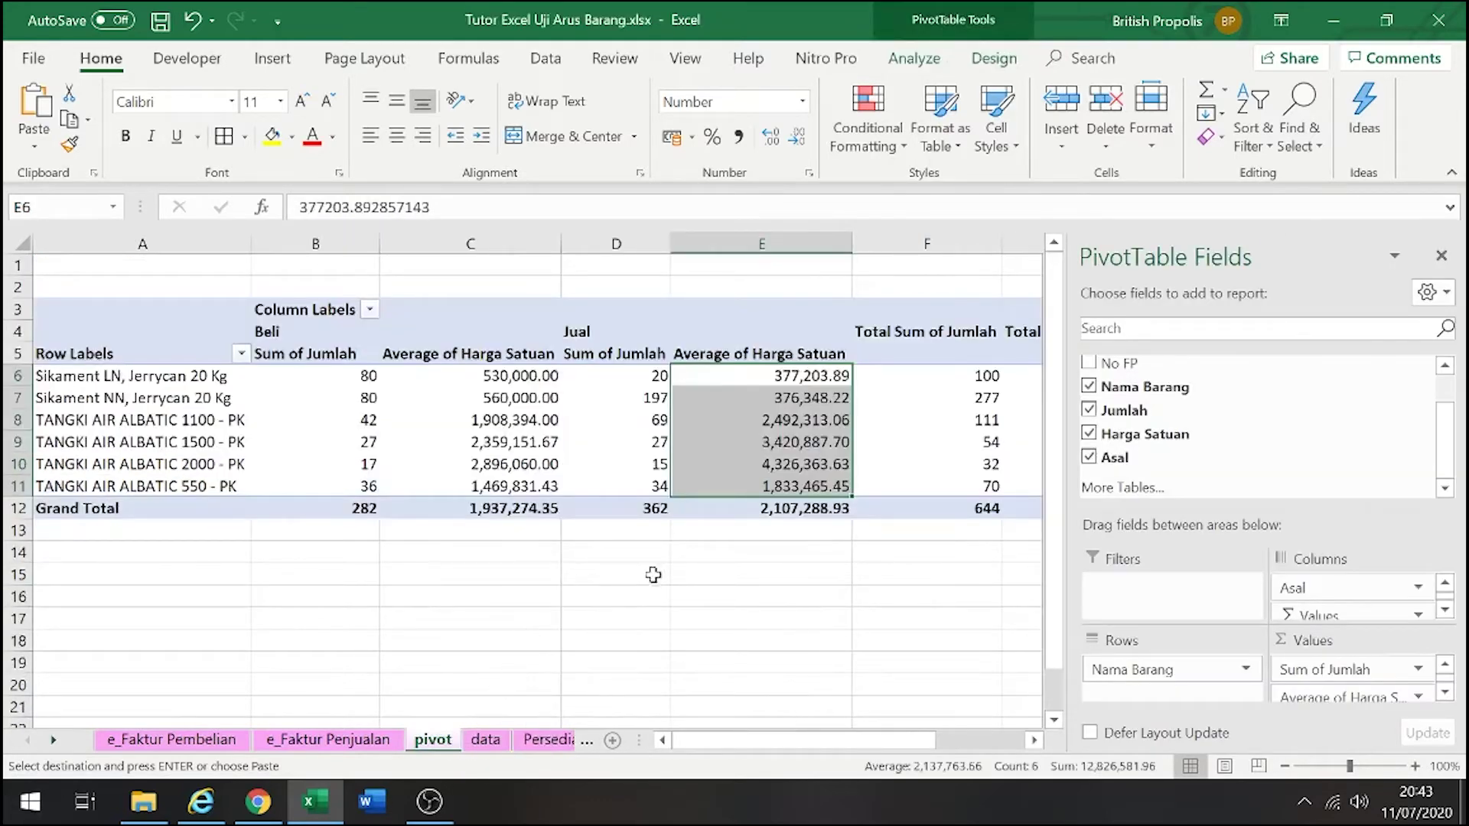
{"action": "left_click", "coordinate": [523, 397]}
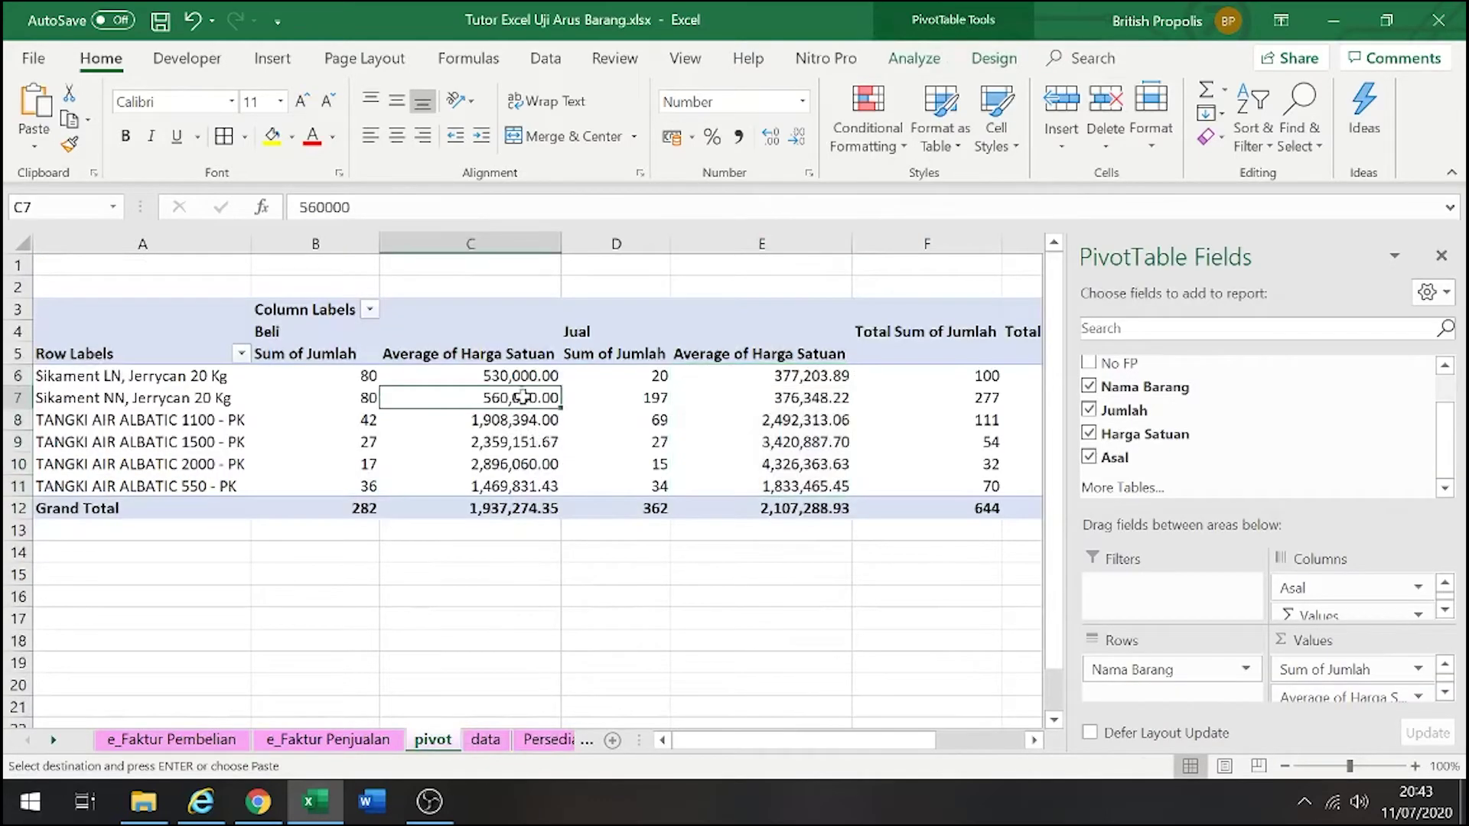
{"action": "left_click", "coordinate": [509, 348]}
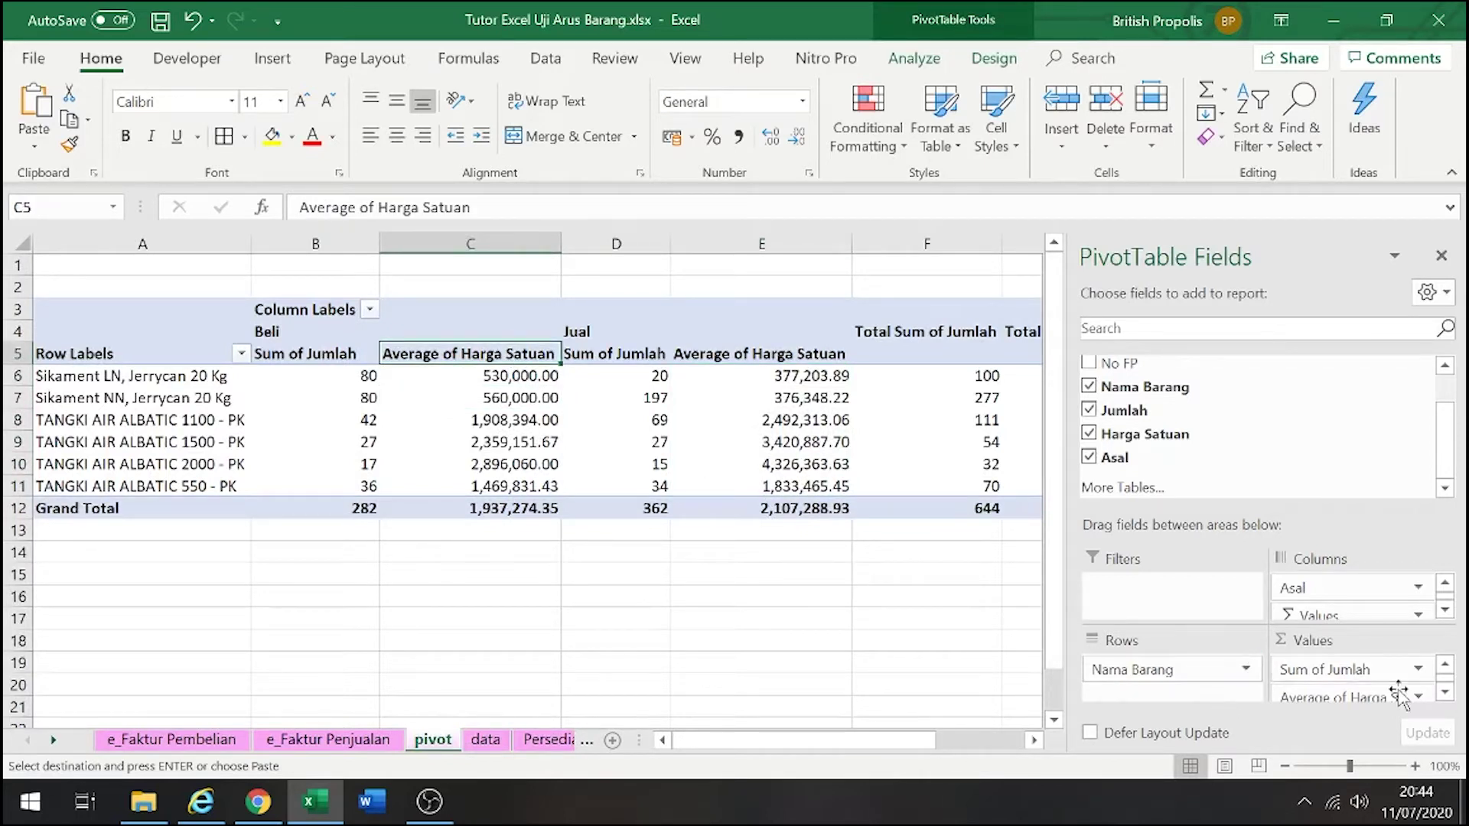
{"action": "left_click", "coordinate": [1354, 691]}
{"action": "left_click_drag", "start_coordinate": [1354, 691], "coordinate": [902, 655]}
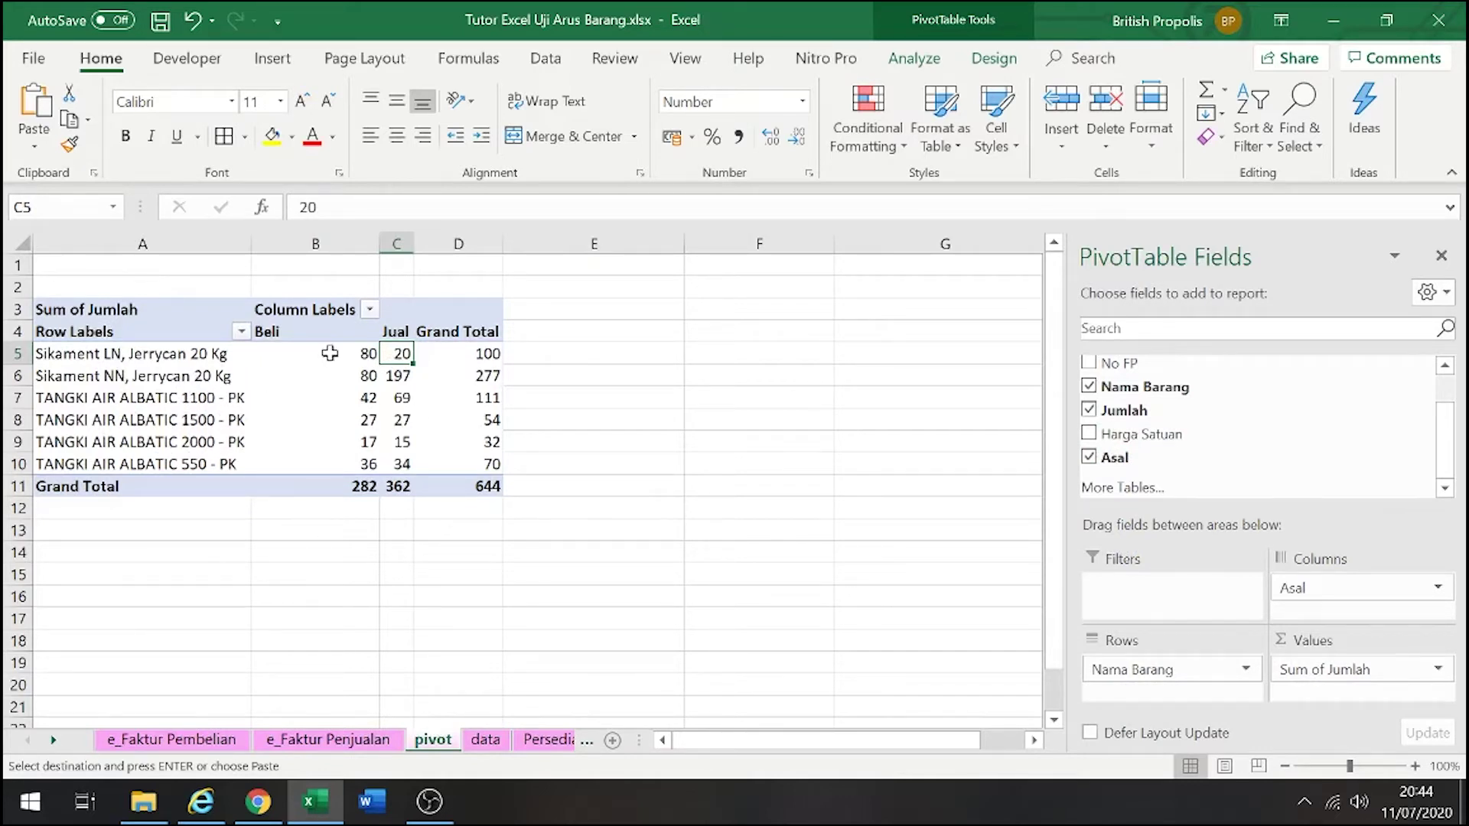
Add Harga Satuan to the PivotTable's values and choose Average as its summary calculation
{"action": "mouse_move", "coordinate": [336, 352]}
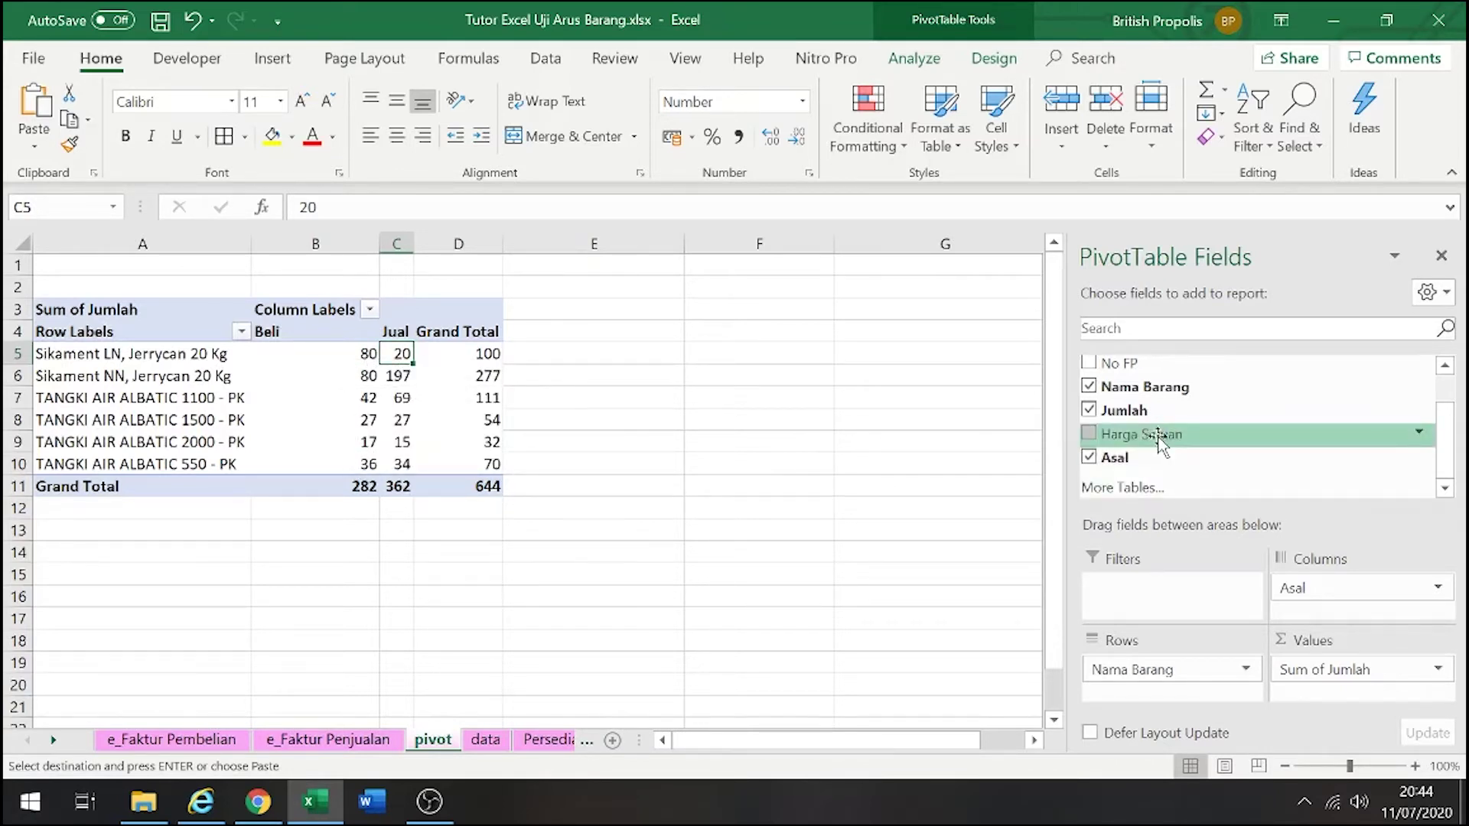
{"action": "left_click_drag", "start_coordinate": [1161, 443], "coordinate": [1320, 673]}
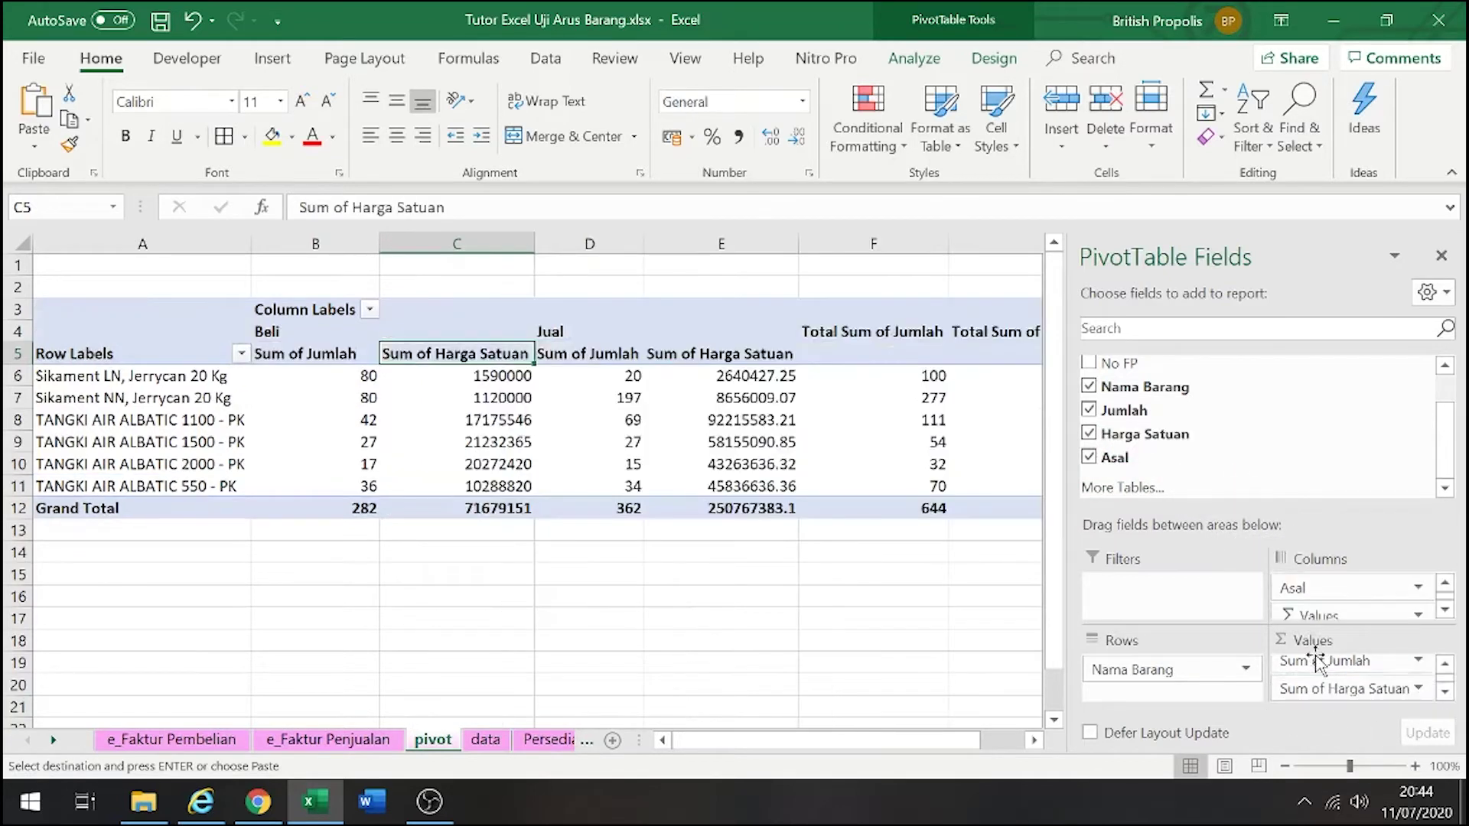
{"action": "left_click", "coordinate": [1353, 691]}
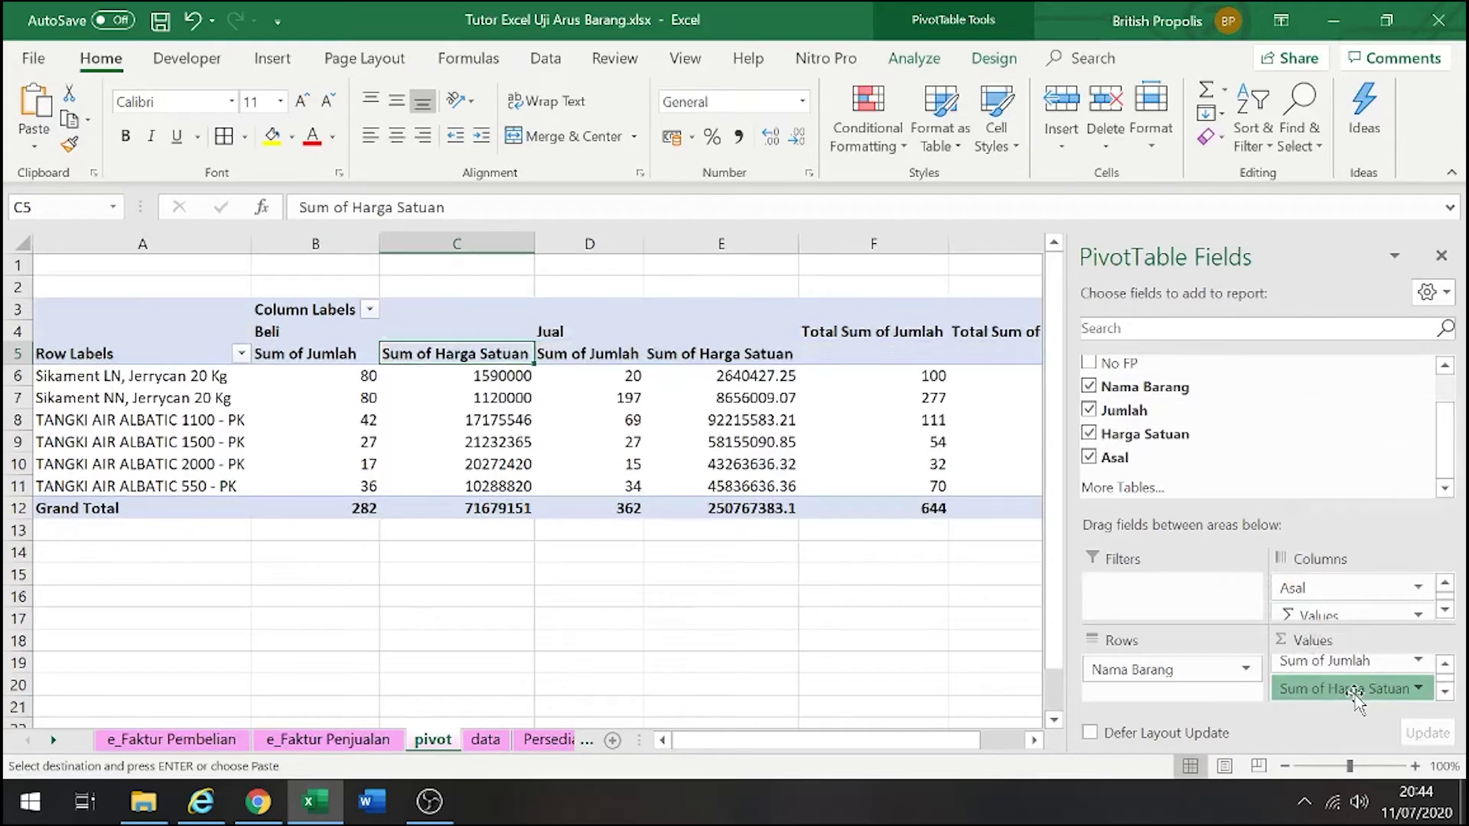
{"action": "left_click", "coordinate": [1352, 663]}
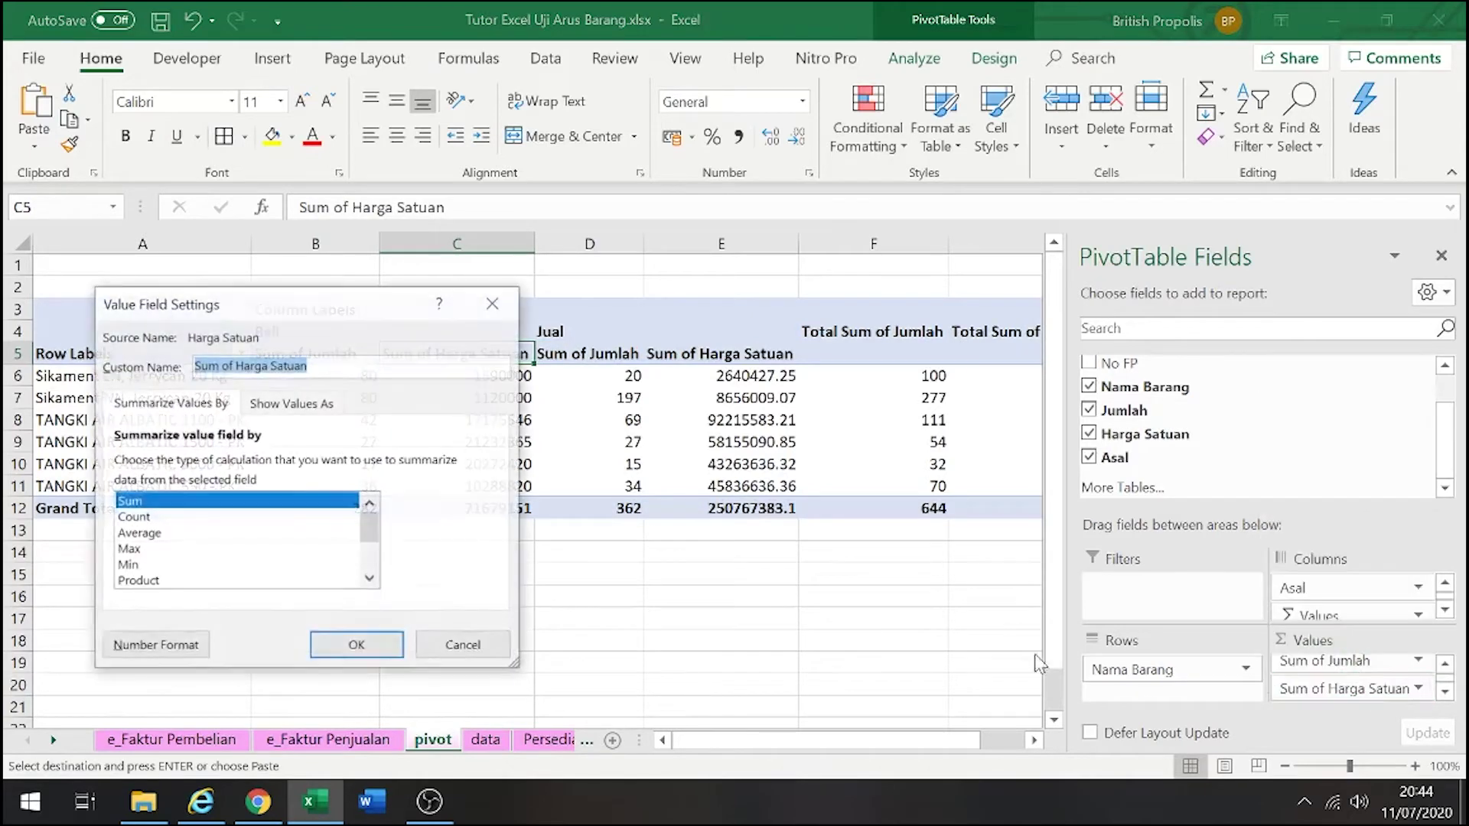
{"action": "left_click", "coordinate": [142, 534]}
Format the Average of Harga Satuan values as Number with a 1000 separator and 0 decimal places
{"action": "left_click", "coordinate": [168, 655]}
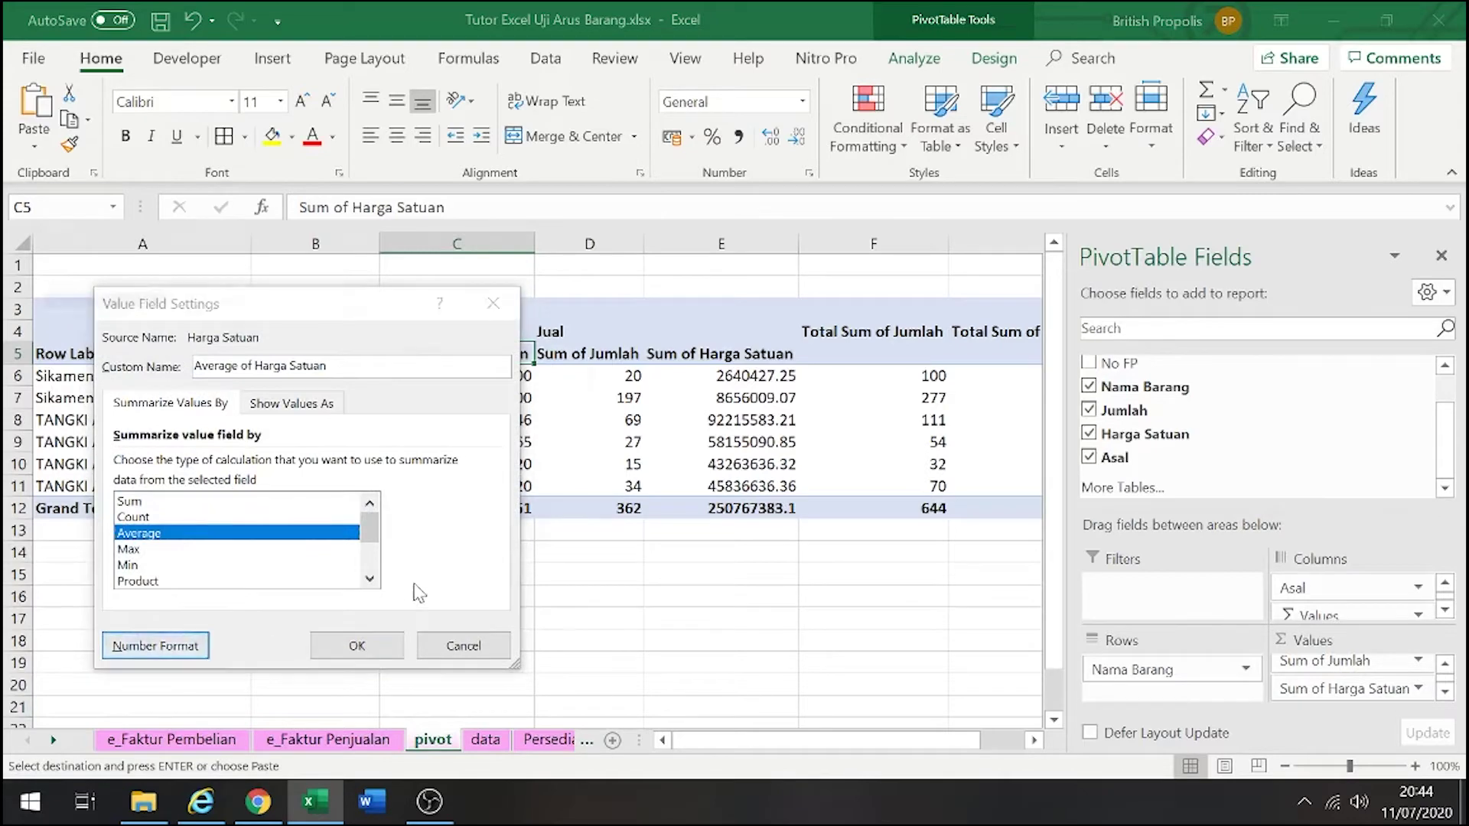
{"action": "left_click", "coordinate": [76, 312]}
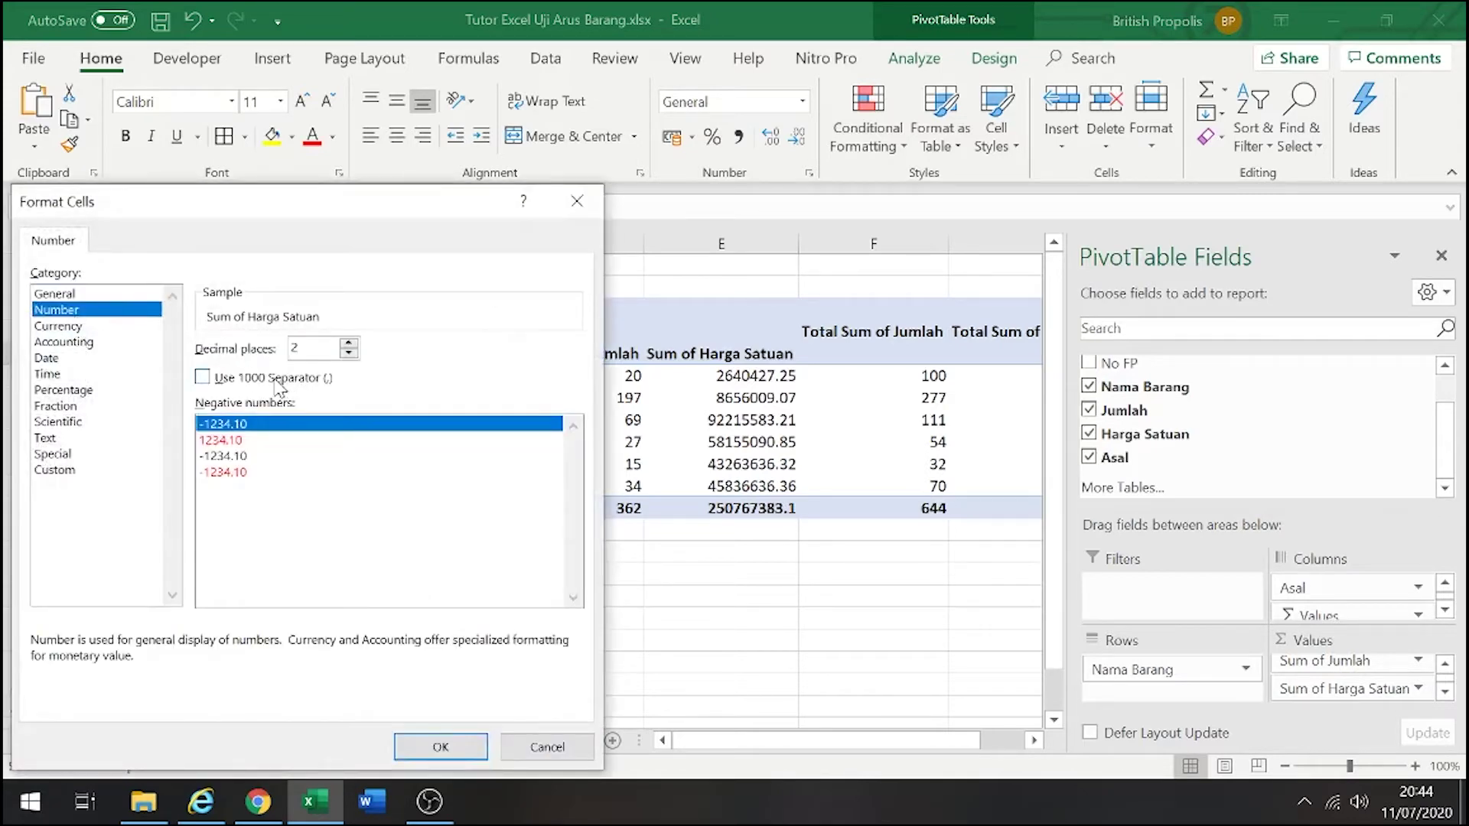
{"action": "left_click", "coordinate": [279, 380]}
{"action": "left_click", "coordinate": [351, 354]}
{"action": "left_click", "coordinate": [350, 354]}
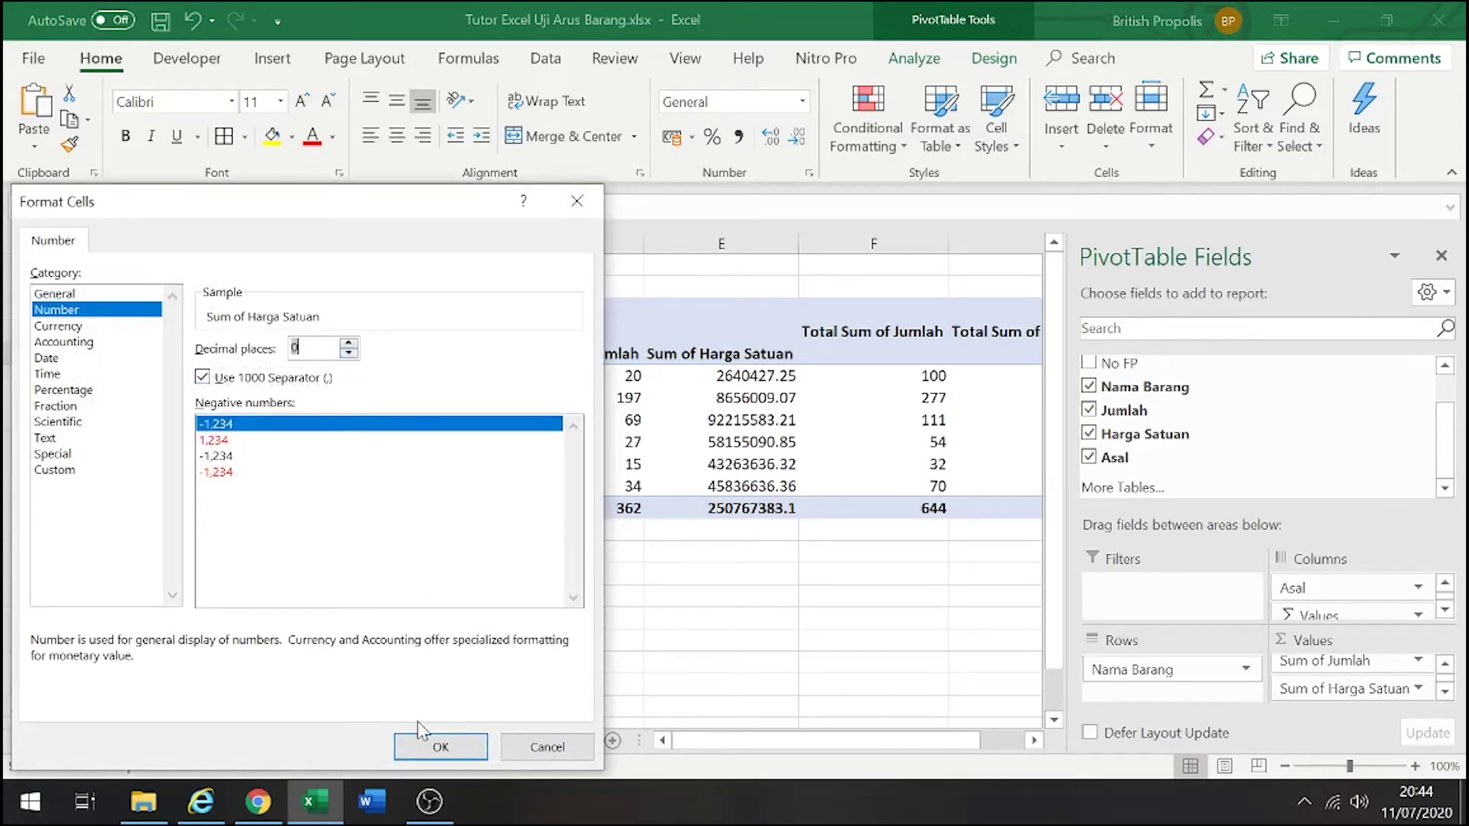
{"action": "left_click", "coordinate": [438, 747]}
{"action": "left_click", "coordinate": [374, 647]}
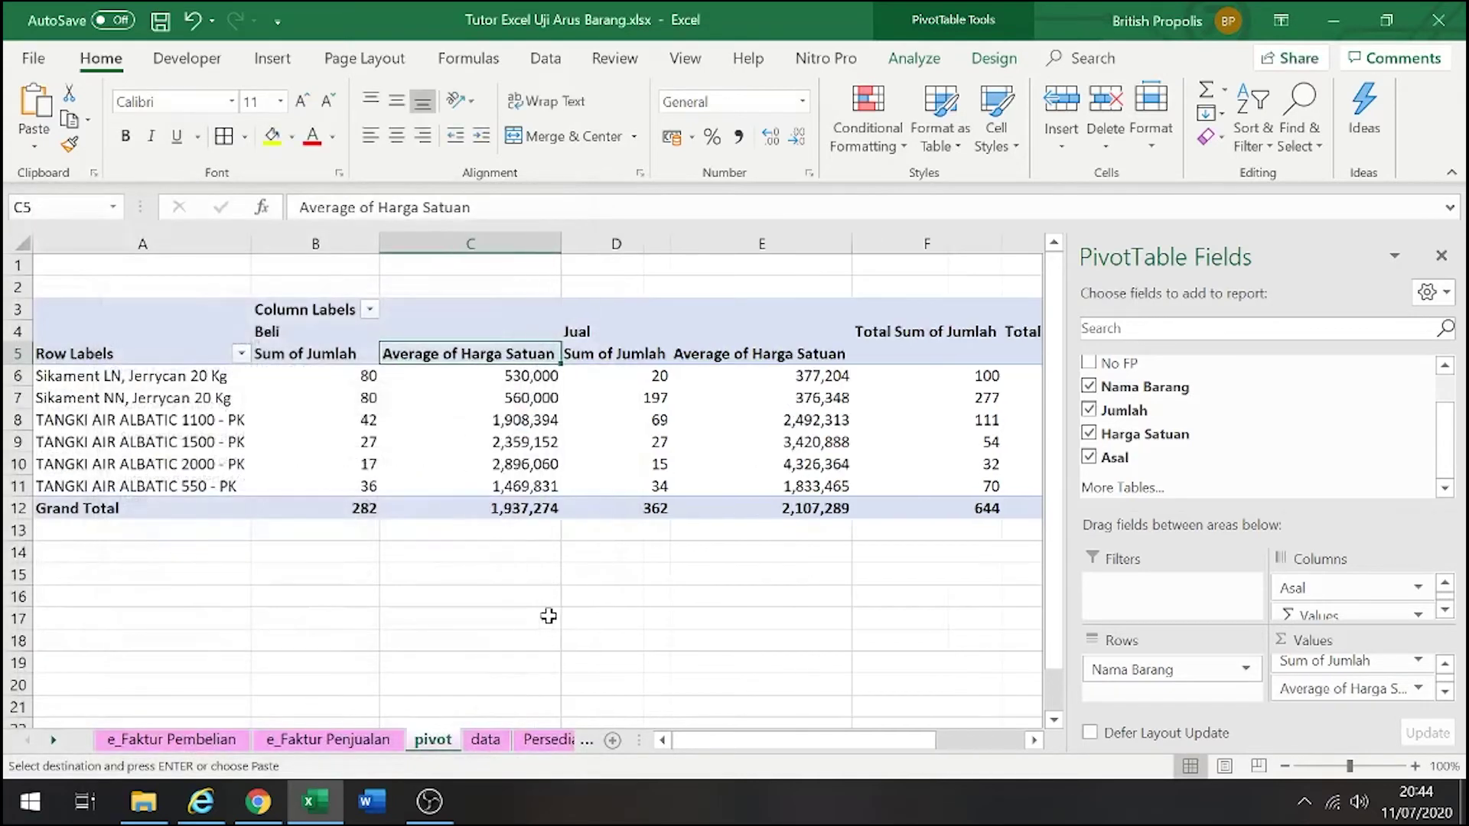
Review the Beli quantities and average unit prices per item in the PivotTable
{"action": "left_click", "coordinate": [510, 490]}
{"action": "key", "text": "Up"}
{"action": "key", "text": "Up"}
{"action": "key", "text": "Up"}
{"action": "key", "text": "Up"}
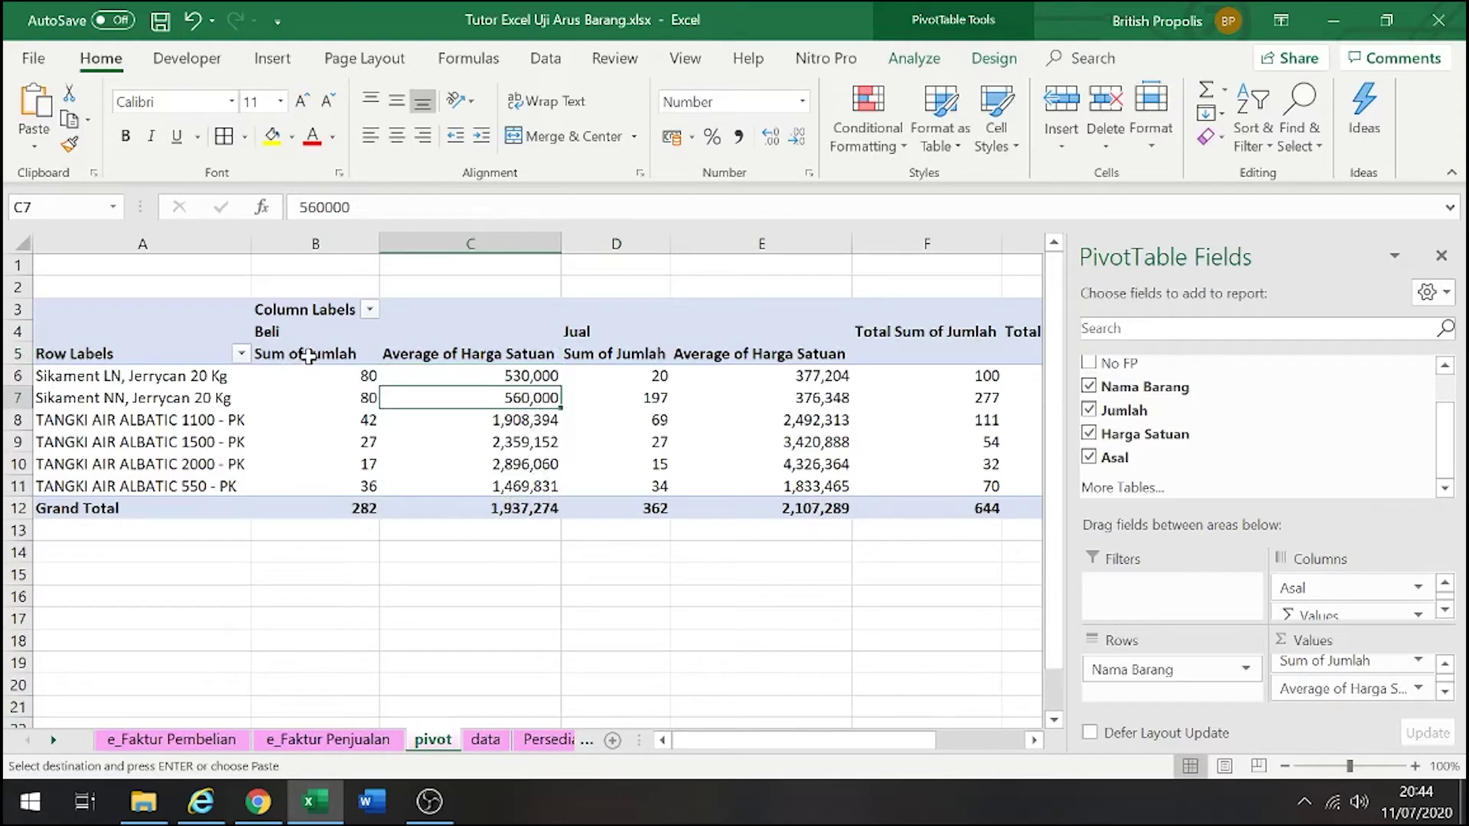
{"action": "left_click_drag", "start_coordinate": [360, 374], "coordinate": [364, 482]}
{"action": "left_click", "coordinate": [497, 380]}
{"action": "left_click_drag", "start_coordinate": [497, 381], "coordinate": [513, 489]}
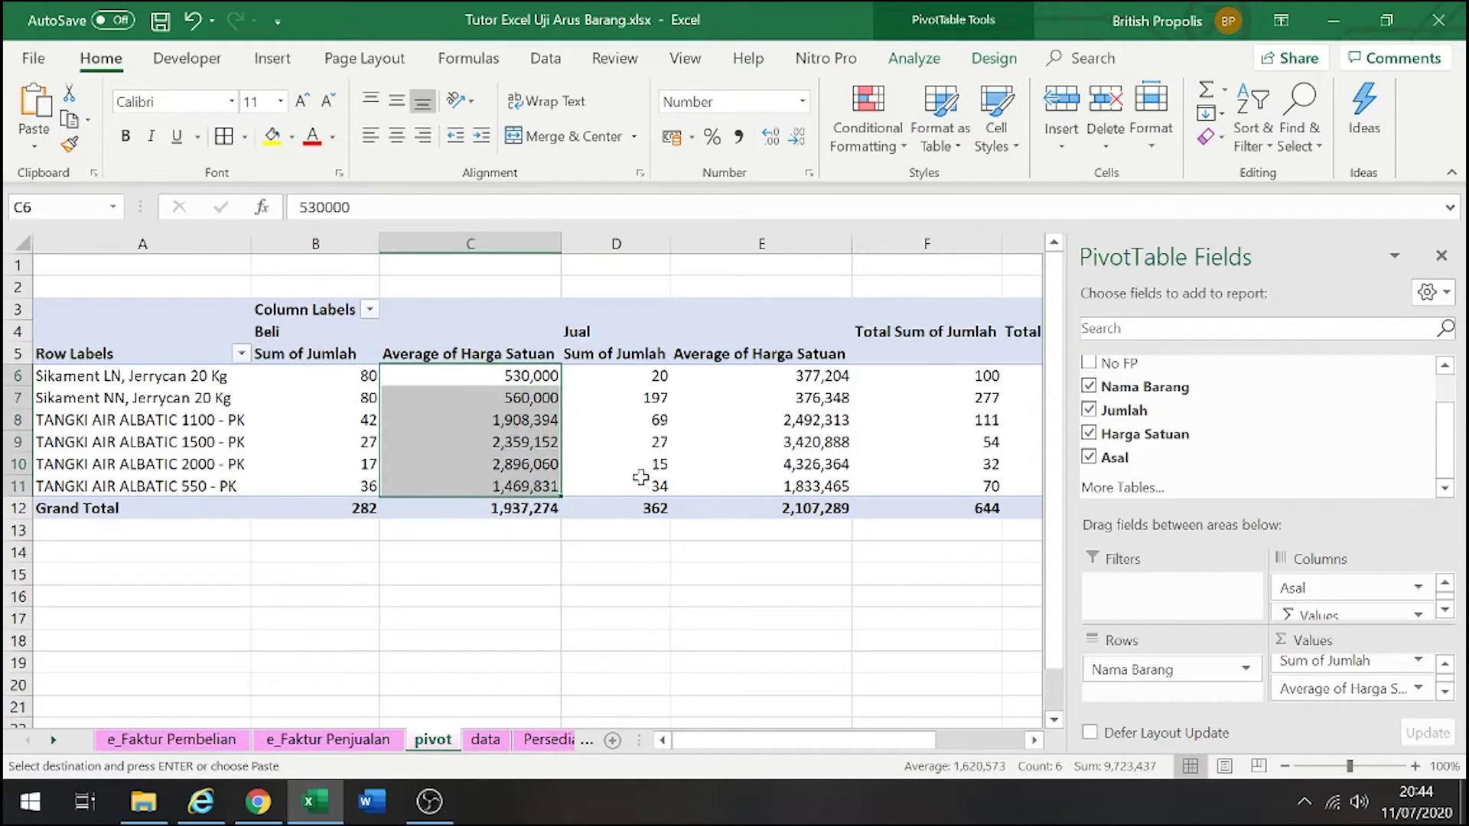
{"action": "left_click", "coordinate": [647, 590]}
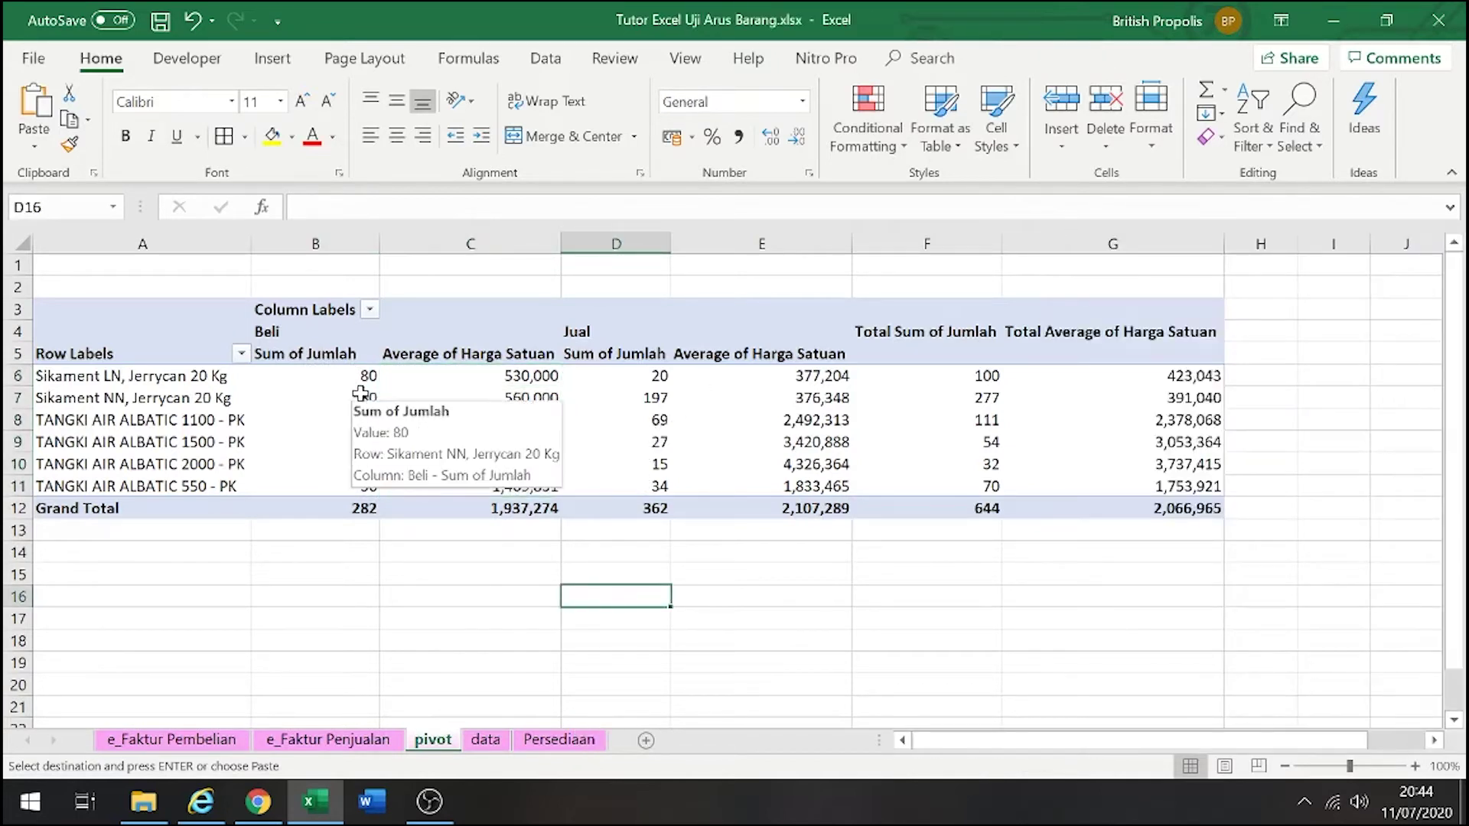
Copy the PivotTable's Beli quantities and average prices, B6:C11, and paste them as values at E16 on the Persediaan sheet
{"action": "left_click_drag", "start_coordinate": [344, 378], "coordinate": [482, 490]}
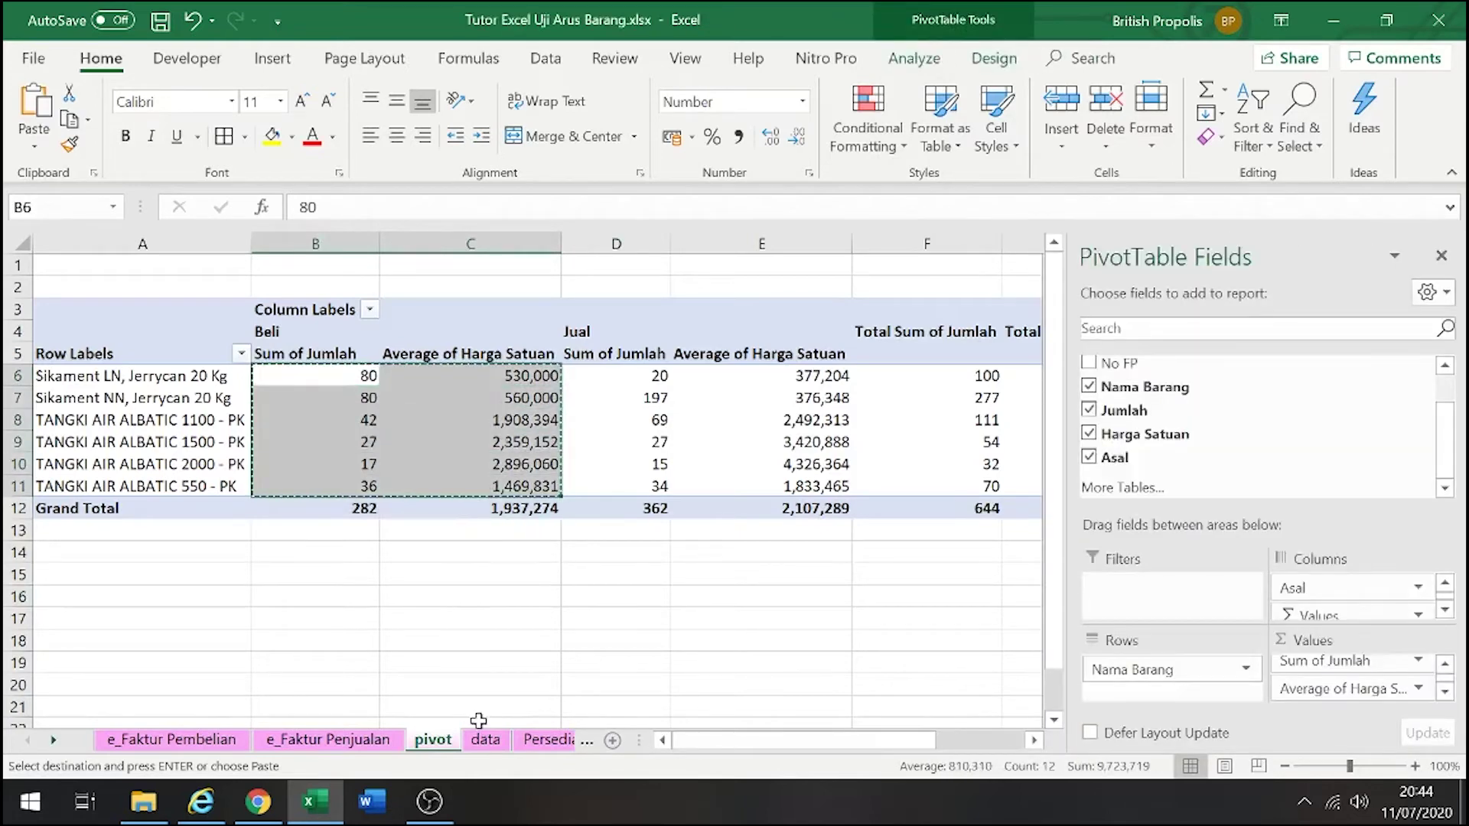
{"action": "left_click", "coordinate": [539, 739]}
{"action": "left_click", "coordinate": [532, 470]}
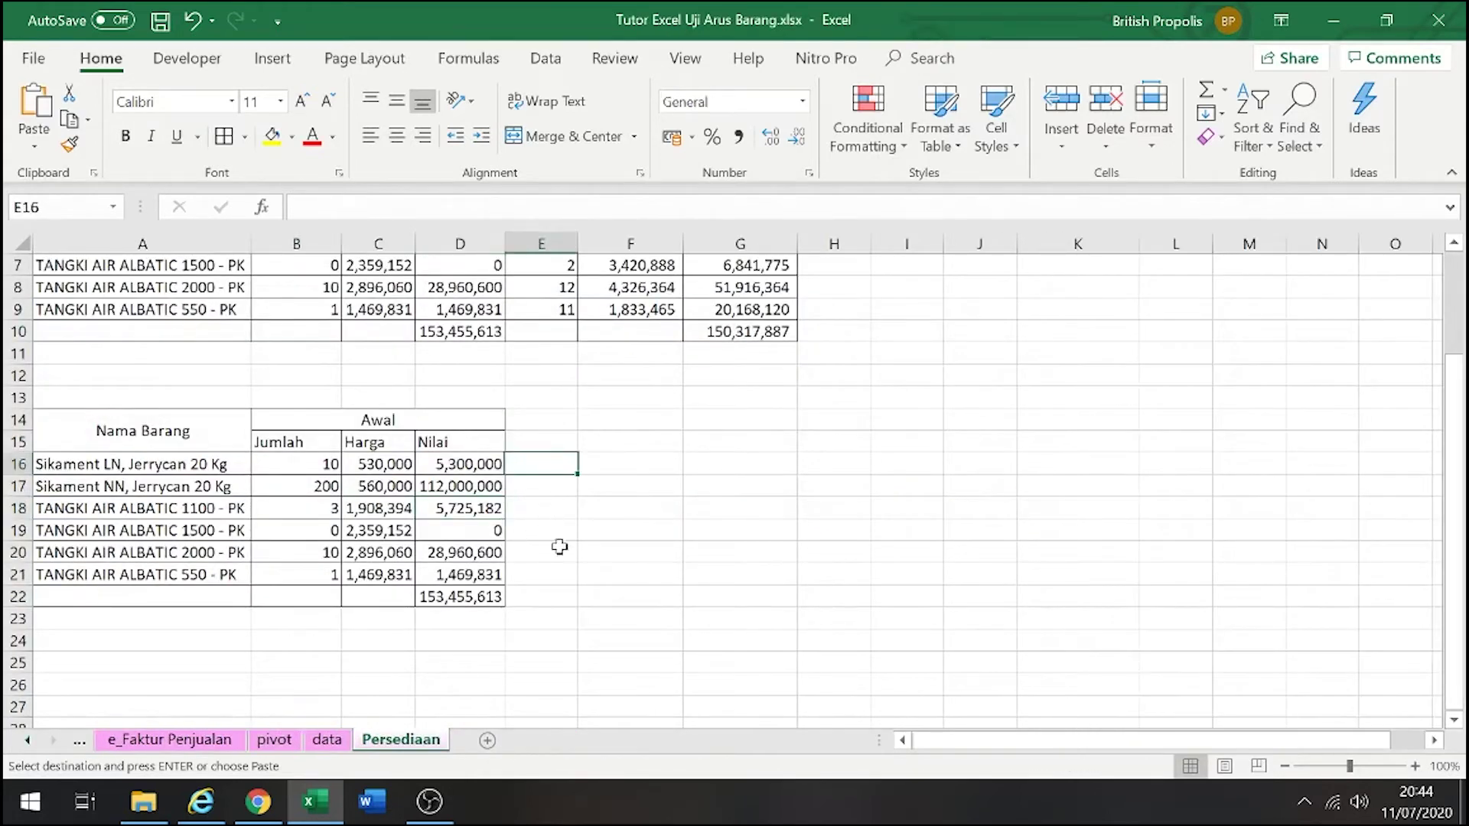
{"action": "left_click", "coordinate": [560, 547]}
{"action": "left_click", "coordinate": [534, 469]}
{"action": "key", "text": "ctrl+alt+v"}
{"action": "key", "text": "v"}
{"action": "key", "text": "Return"}
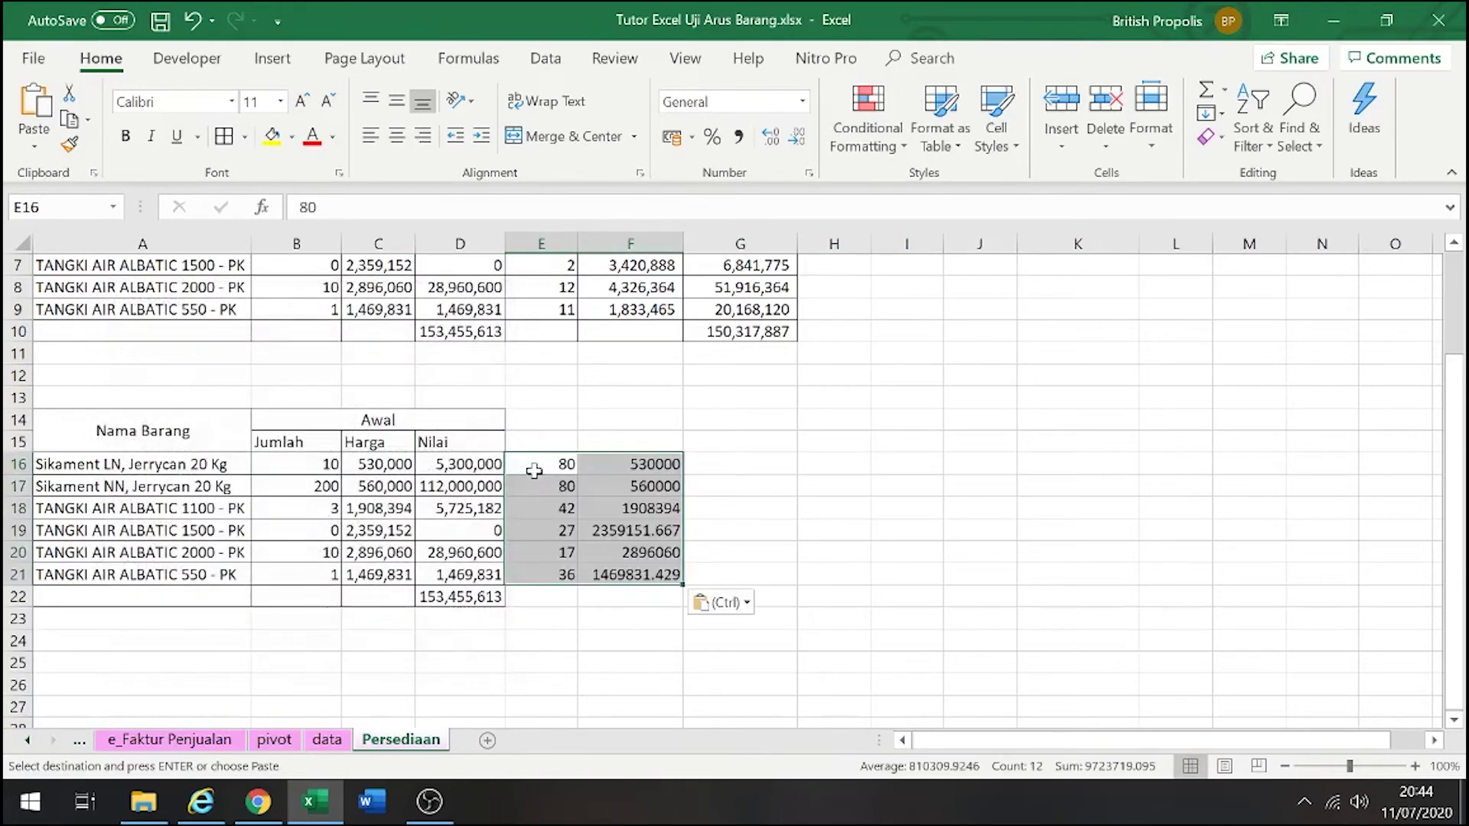
Copy the PivotTable's Jual quantities and average prices, D6:E11, and paste them as values at G16 on the Persediaan sheet
{"action": "left_click", "coordinate": [274, 739]}
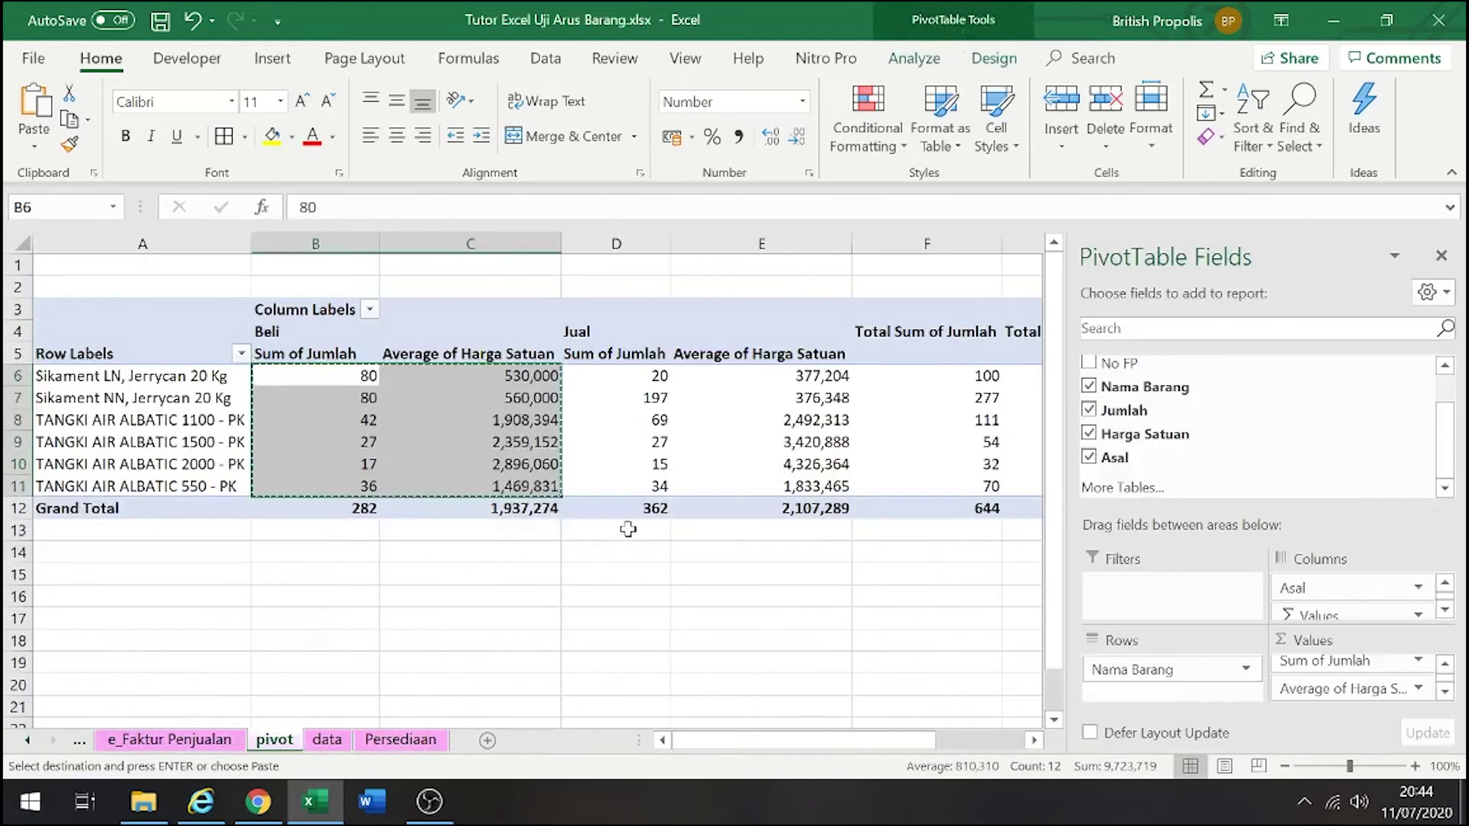
{"action": "left_click_drag", "start_coordinate": [660, 375], "coordinate": [790, 486]}
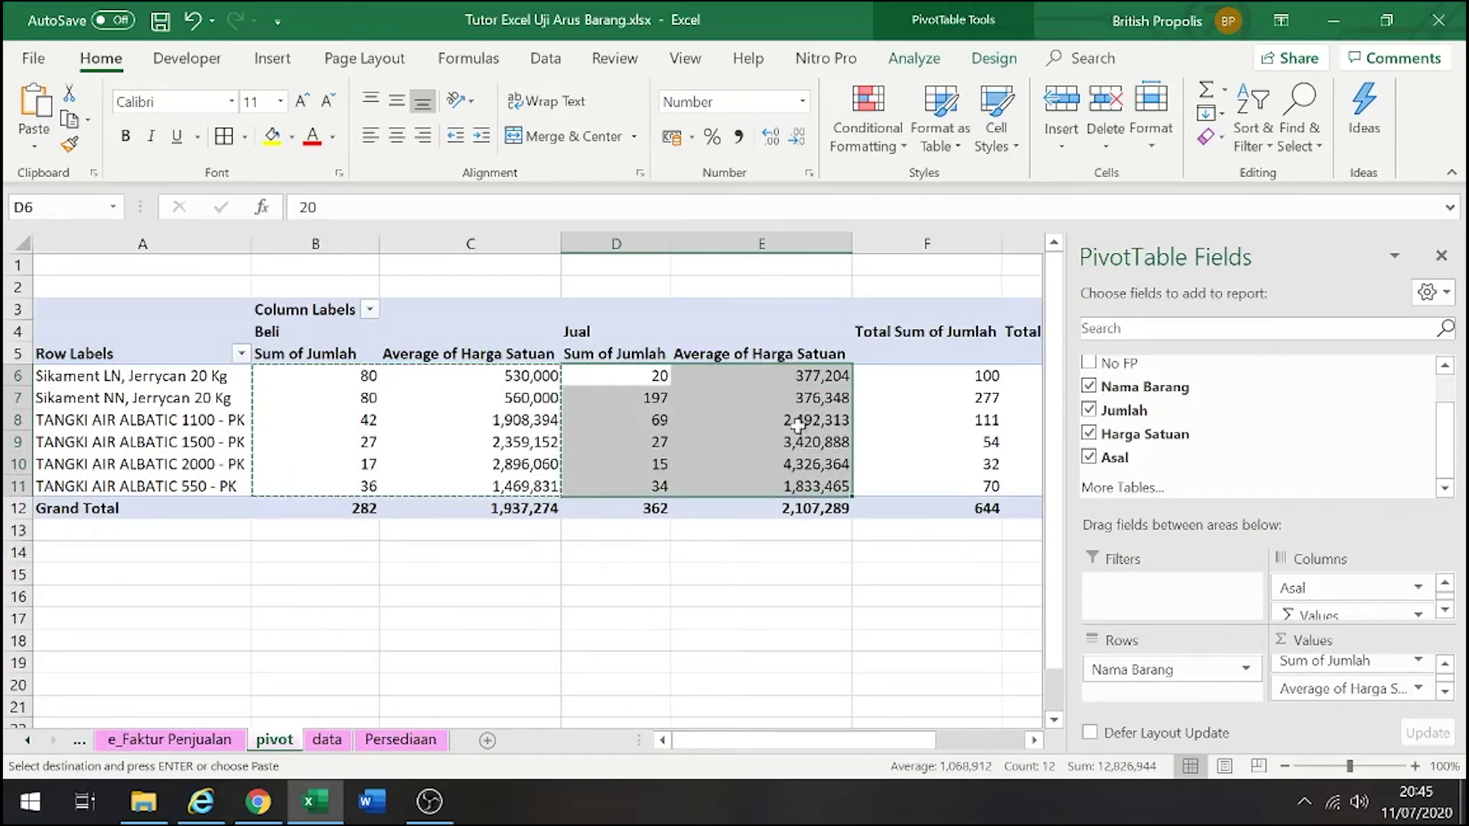
{"action": "left_click", "coordinate": [401, 739]}
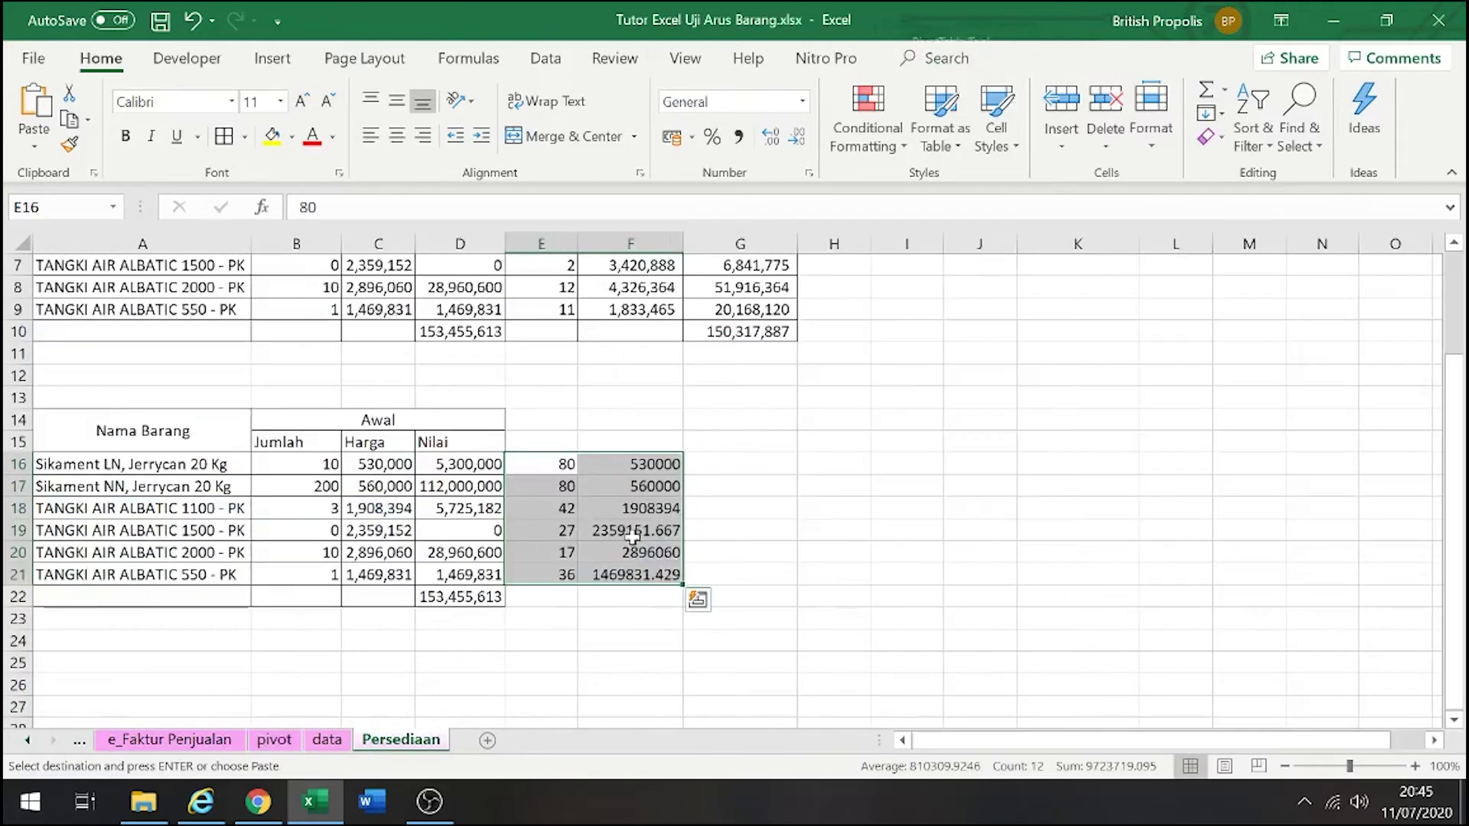
{"action": "left_click", "coordinate": [769, 468]}
{"action": "key", "text": "ctrl+alt+v"}
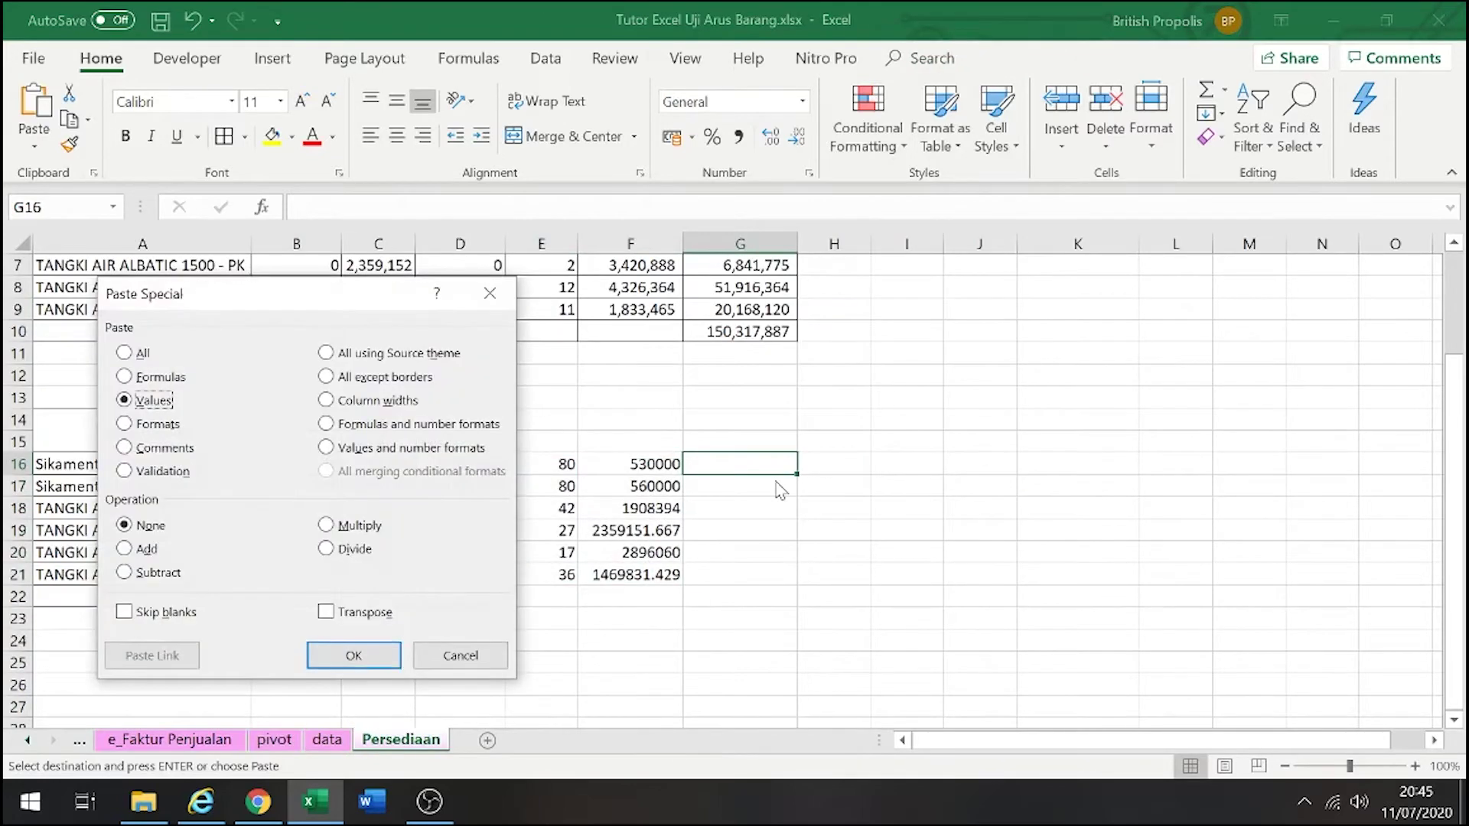
{"action": "key", "text": "Return"}
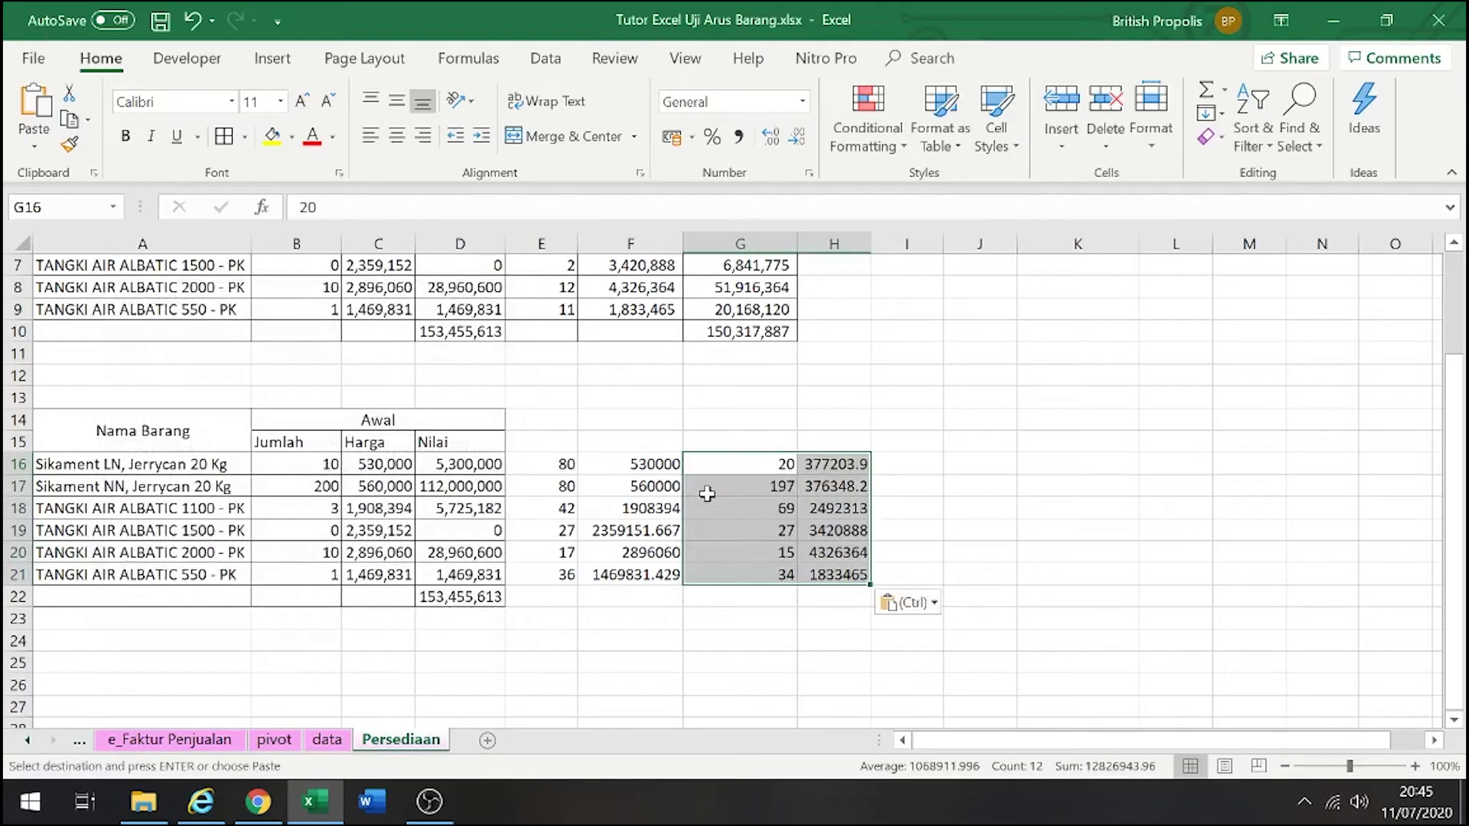
Format the pasted Beli and Jual figures, E16:H21, with comma separators and no decimals
{"action": "left_click_drag", "start_coordinate": [570, 463], "coordinate": [841, 575]}
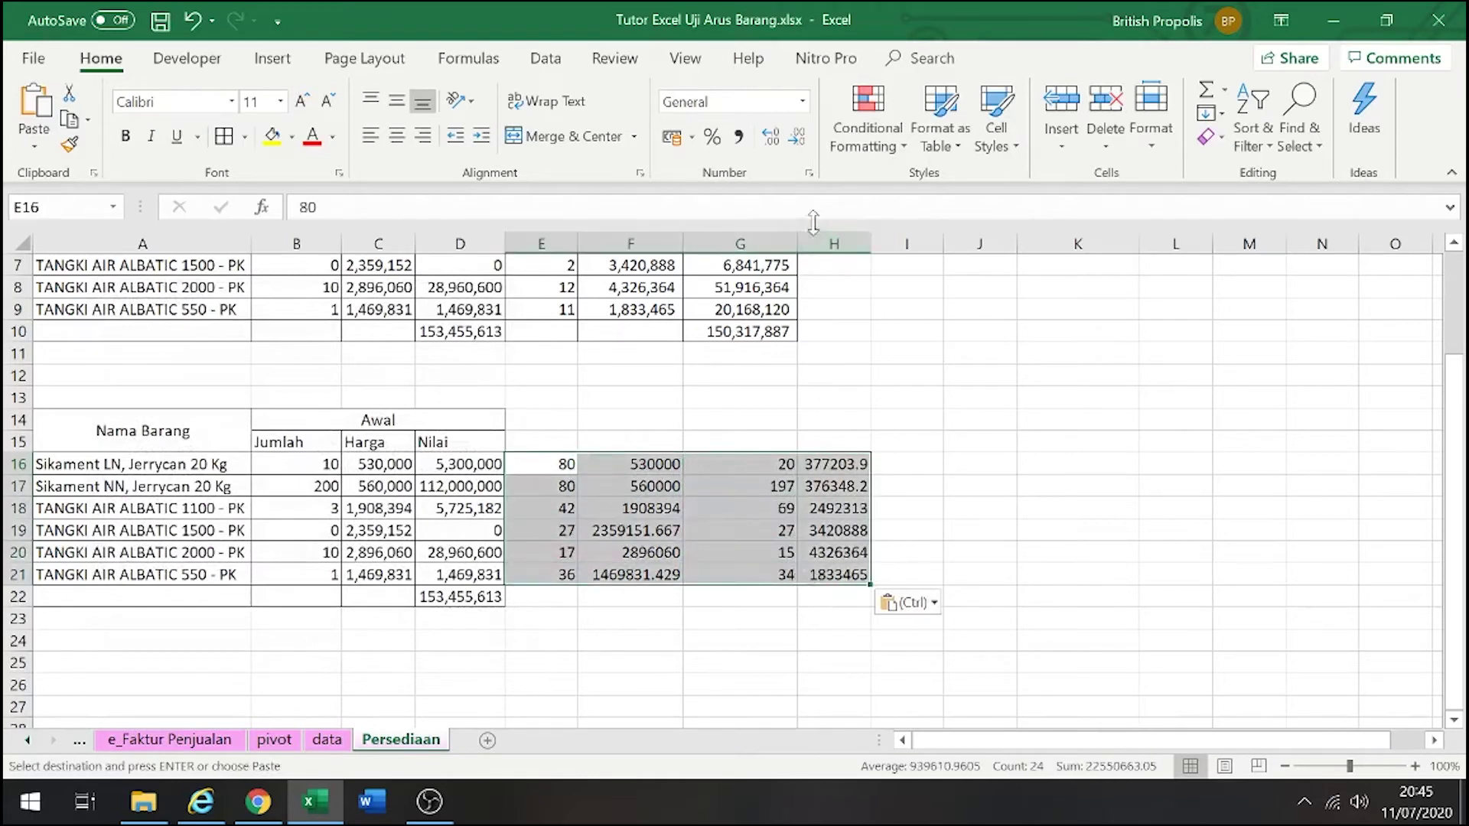
{"action": "left_click", "coordinate": [740, 141]}
{"action": "left_click", "coordinate": [796, 136]}
{"action": "left_click", "coordinate": [796, 136]}
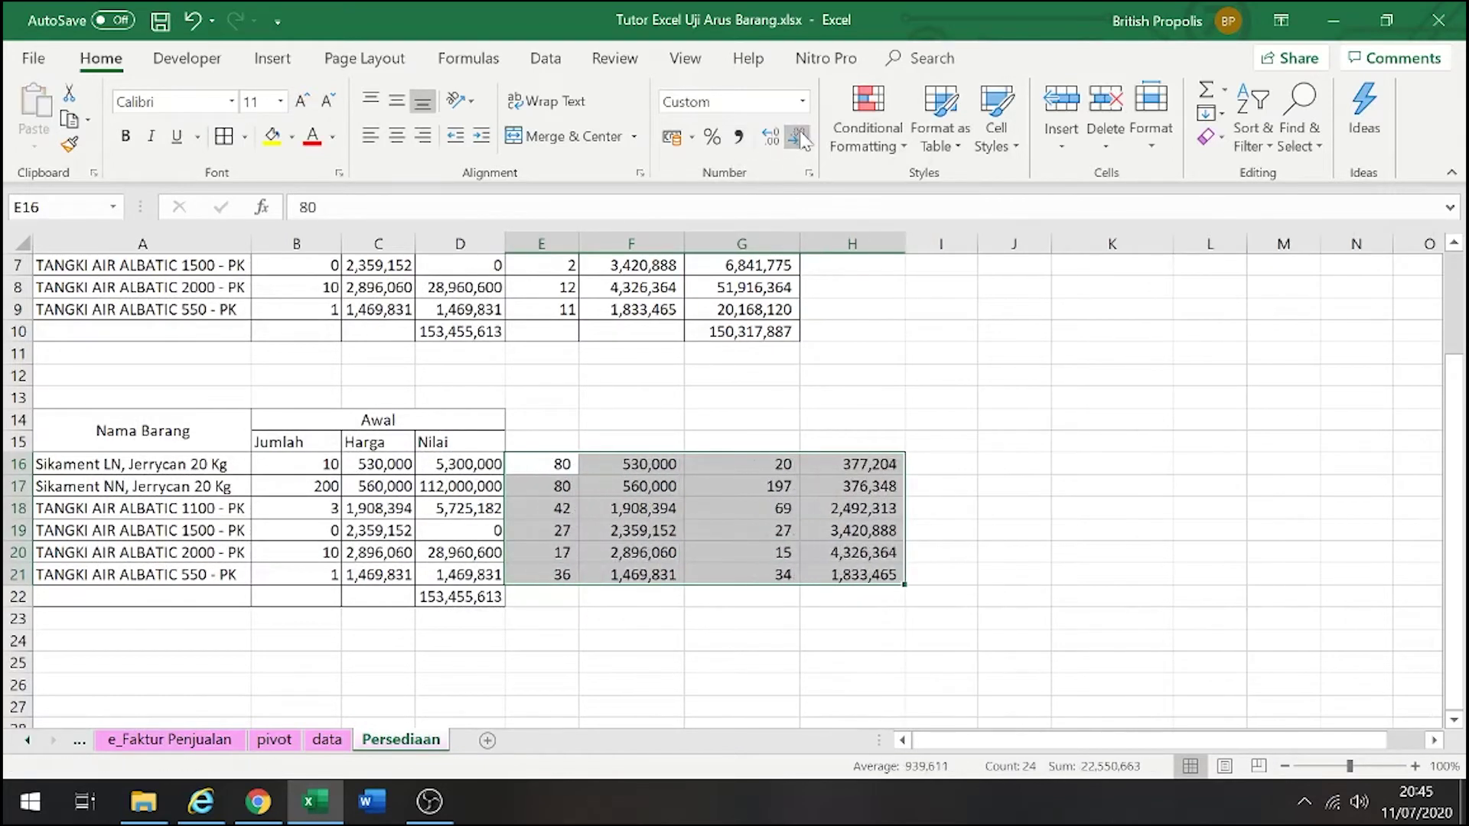
{"action": "left_click", "coordinate": [727, 551]}
{"action": "left_click", "coordinate": [553, 413]}
{"action": "left_click", "coordinate": [627, 553]}
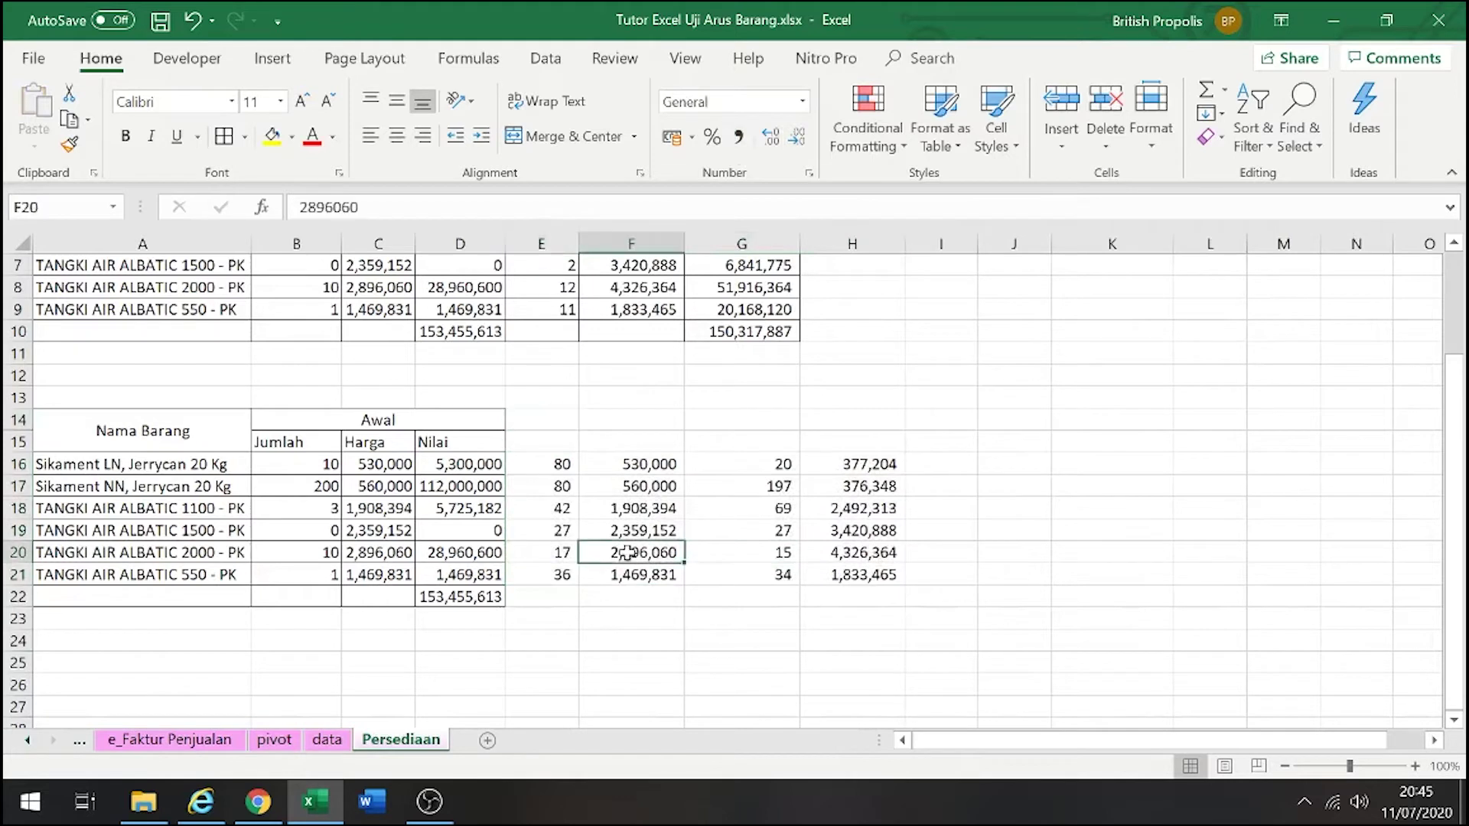
Merge and center E14:F14 and G14:H14 above the pasted figures
{"action": "left_click_drag", "start_coordinate": [562, 417], "coordinate": [616, 418]}
{"action": "left_click", "coordinate": [570, 136]}
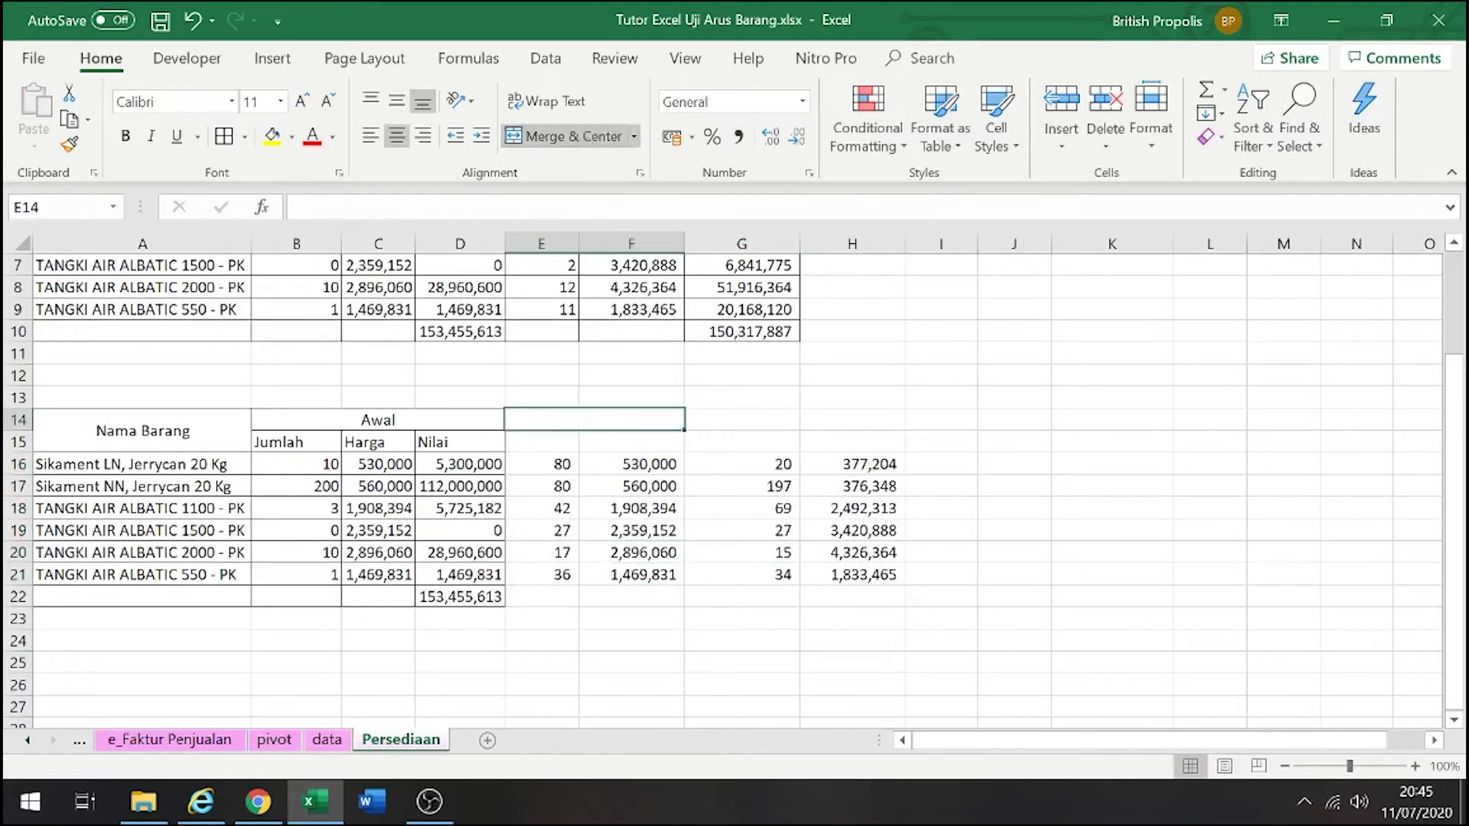
{"action": "left_click", "coordinate": [757, 423]}
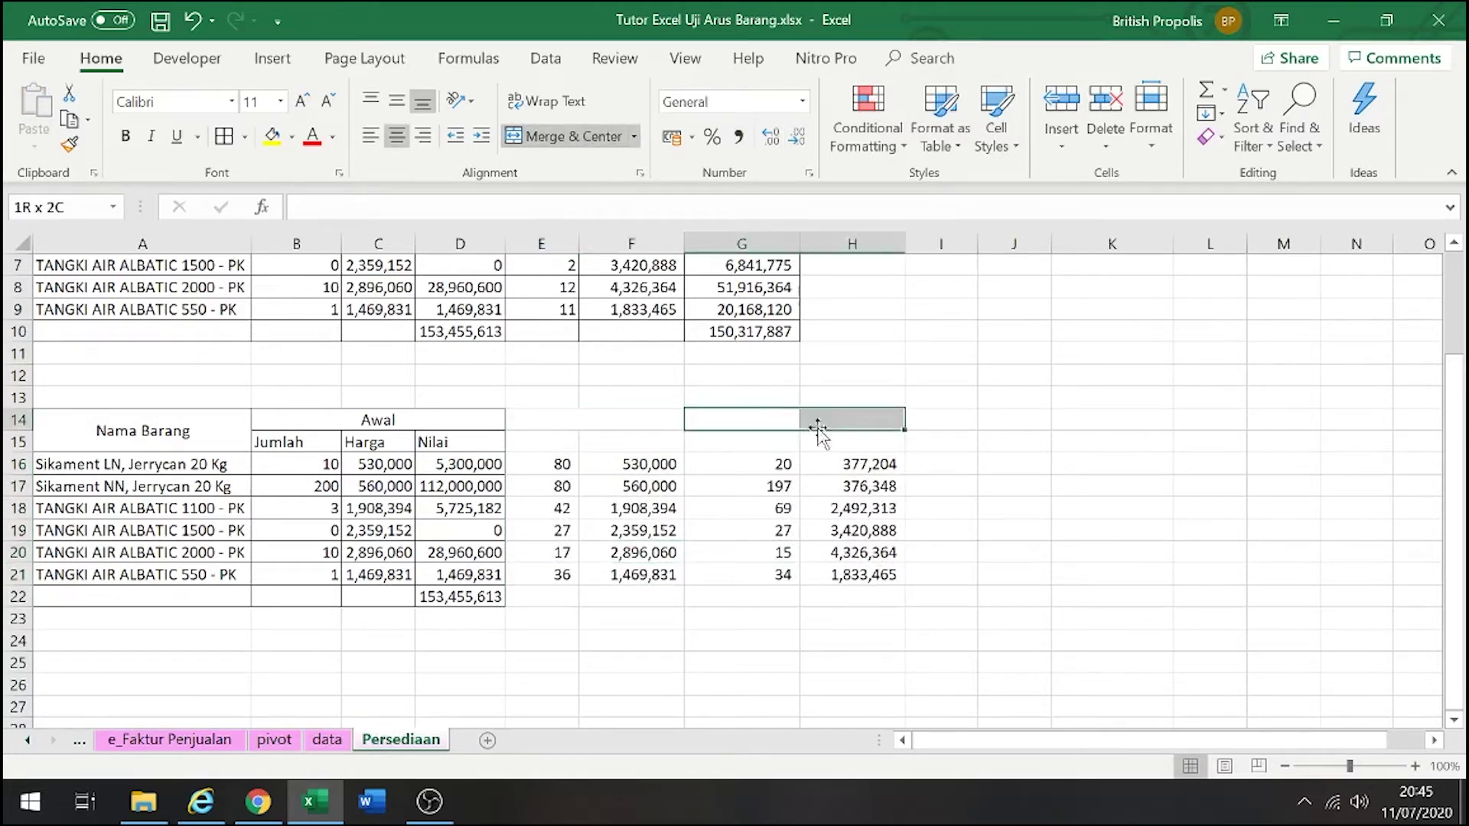
Enter the headings Beli in merged cell E14 and Jual in merged cell G14
{"action": "left_click", "coordinate": [606, 417]}
{"action": "type", "text": "eli"}
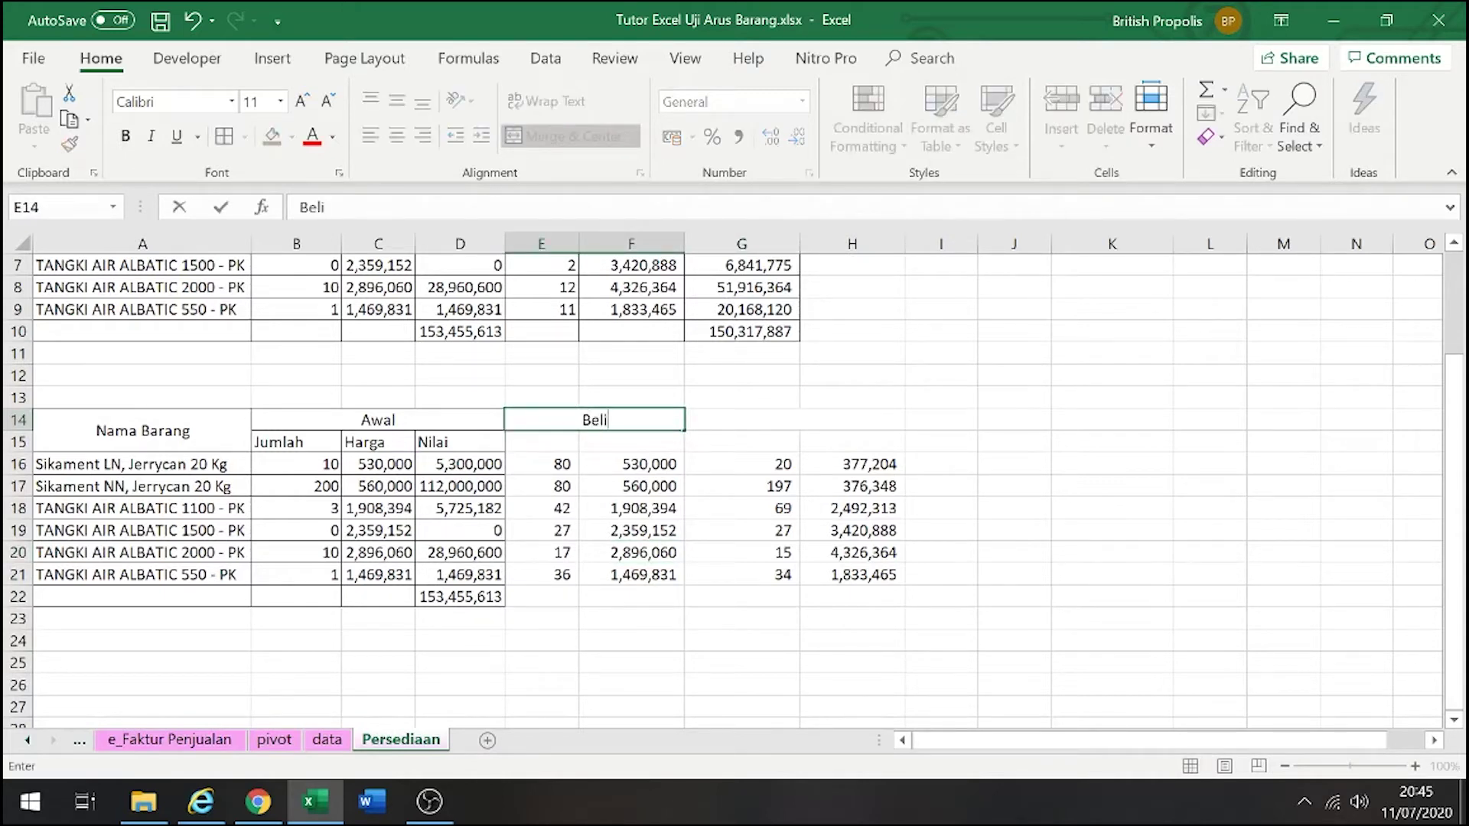
{"action": "key", "text": "Return"}
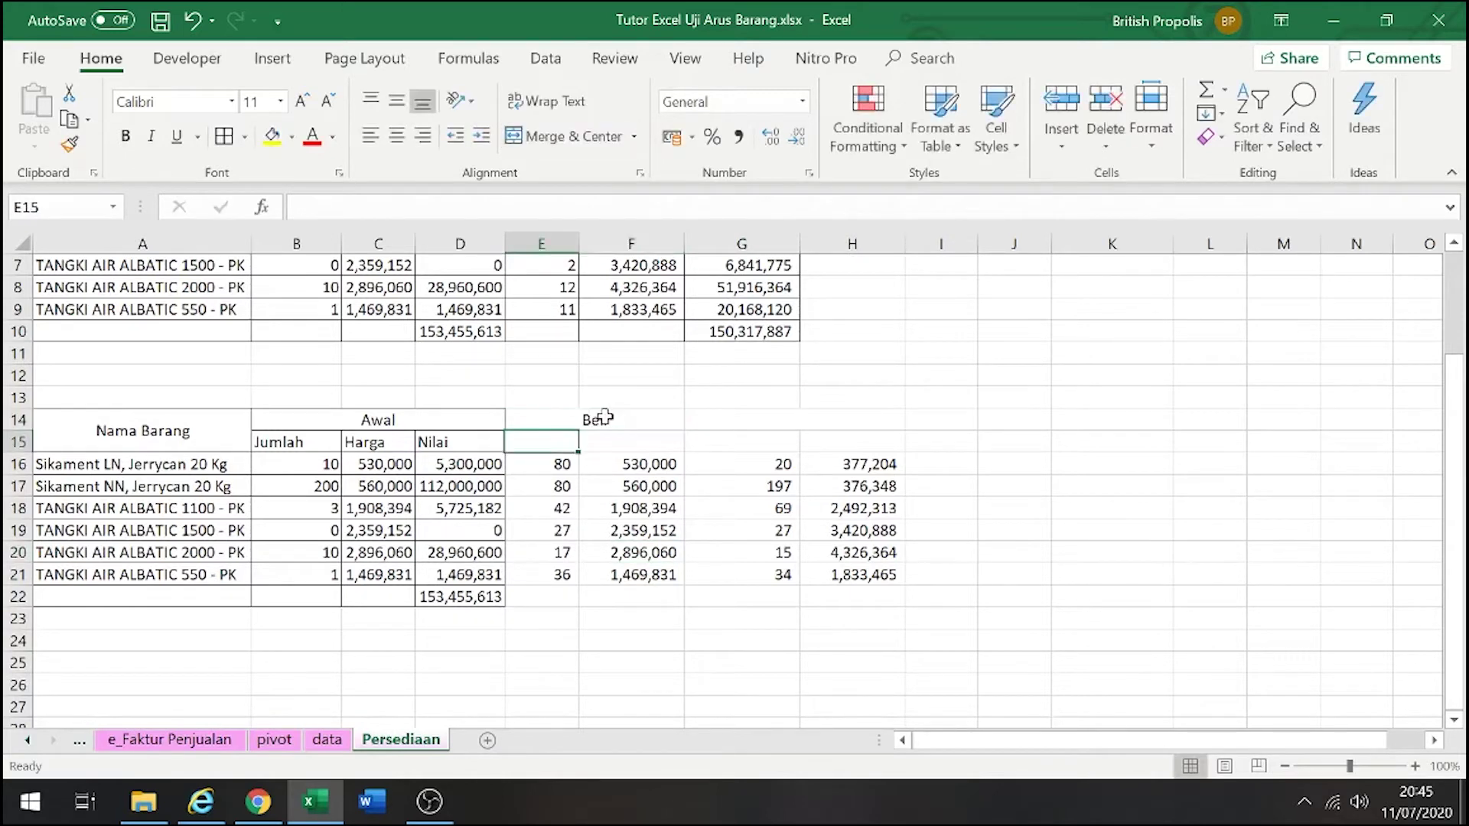
{"action": "key", "text": "Up"}
{"action": "key", "text": "Right"}
{"action": "type", "text": "Jual"}
{"action": "key", "text": "Return"}
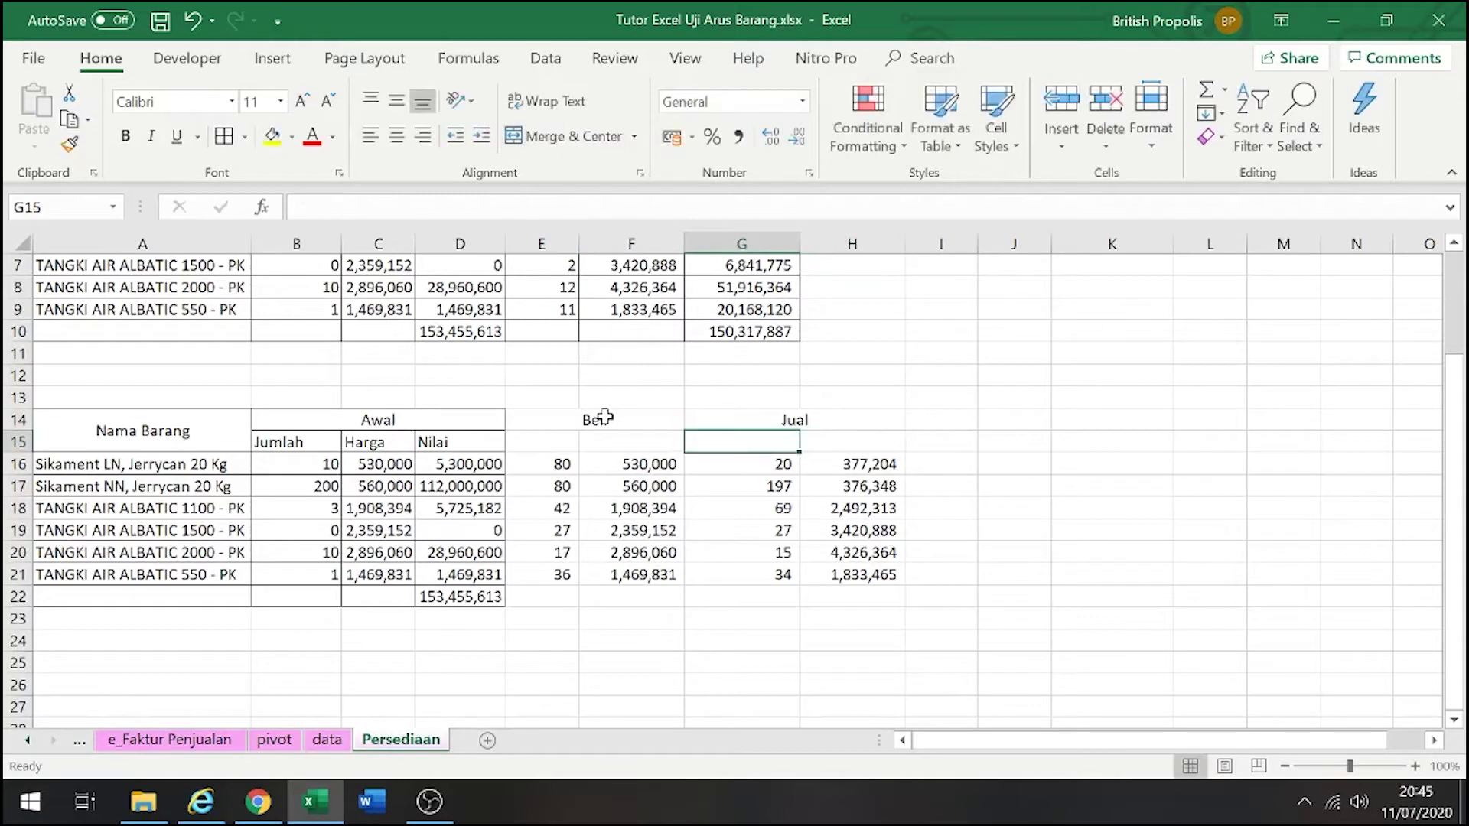
Enter Jumlah as the quantity subheading under Beli in E15
{"action": "key", "text": "Left"}
{"action": "key", "text": "Left"}
{"action": "type", "text": "Jum"}
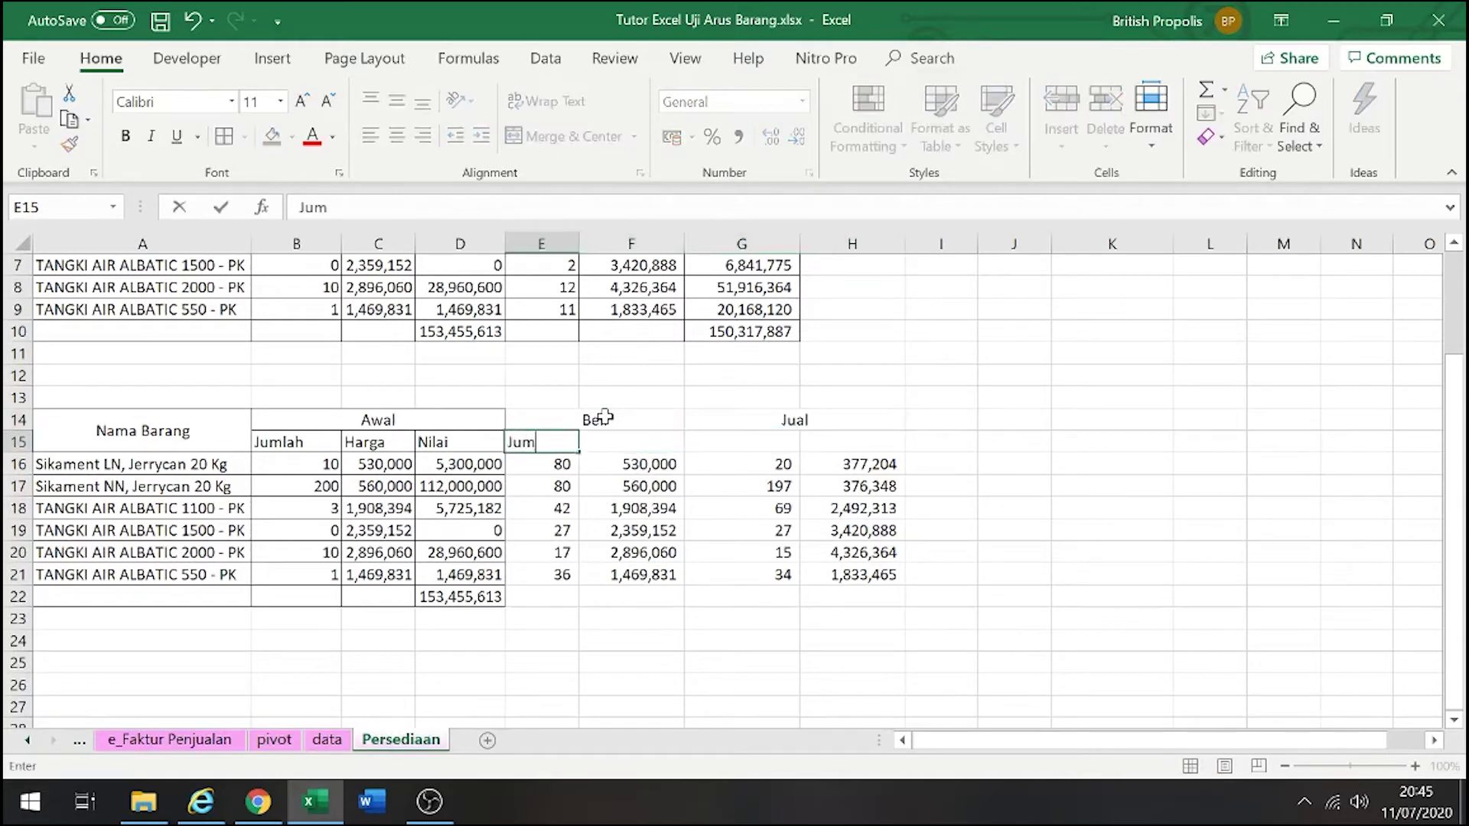
{"action": "type", "text": "laj"}
{"action": "key", "text": "Return"}
{"action": "key", "text": "Up"}
{"action": "type", "text": "Jumlaj"}
{"action": "key", "text": "Return"}
{"action": "key", "text": "Up"}
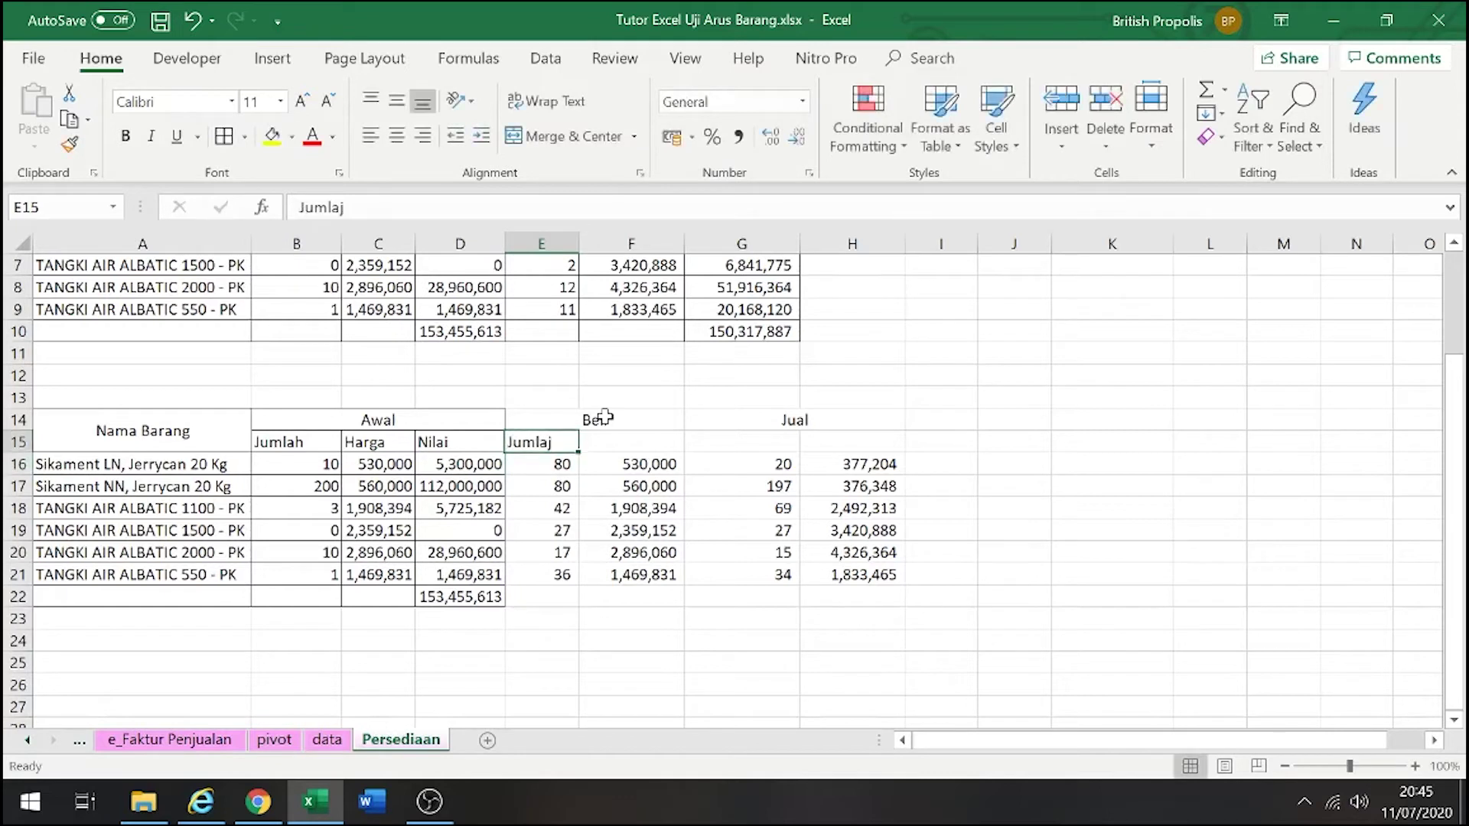
{"action": "key", "text": "F2"}
{"action": "type", "text": "h"}
{"action": "key", "text": "Return"}
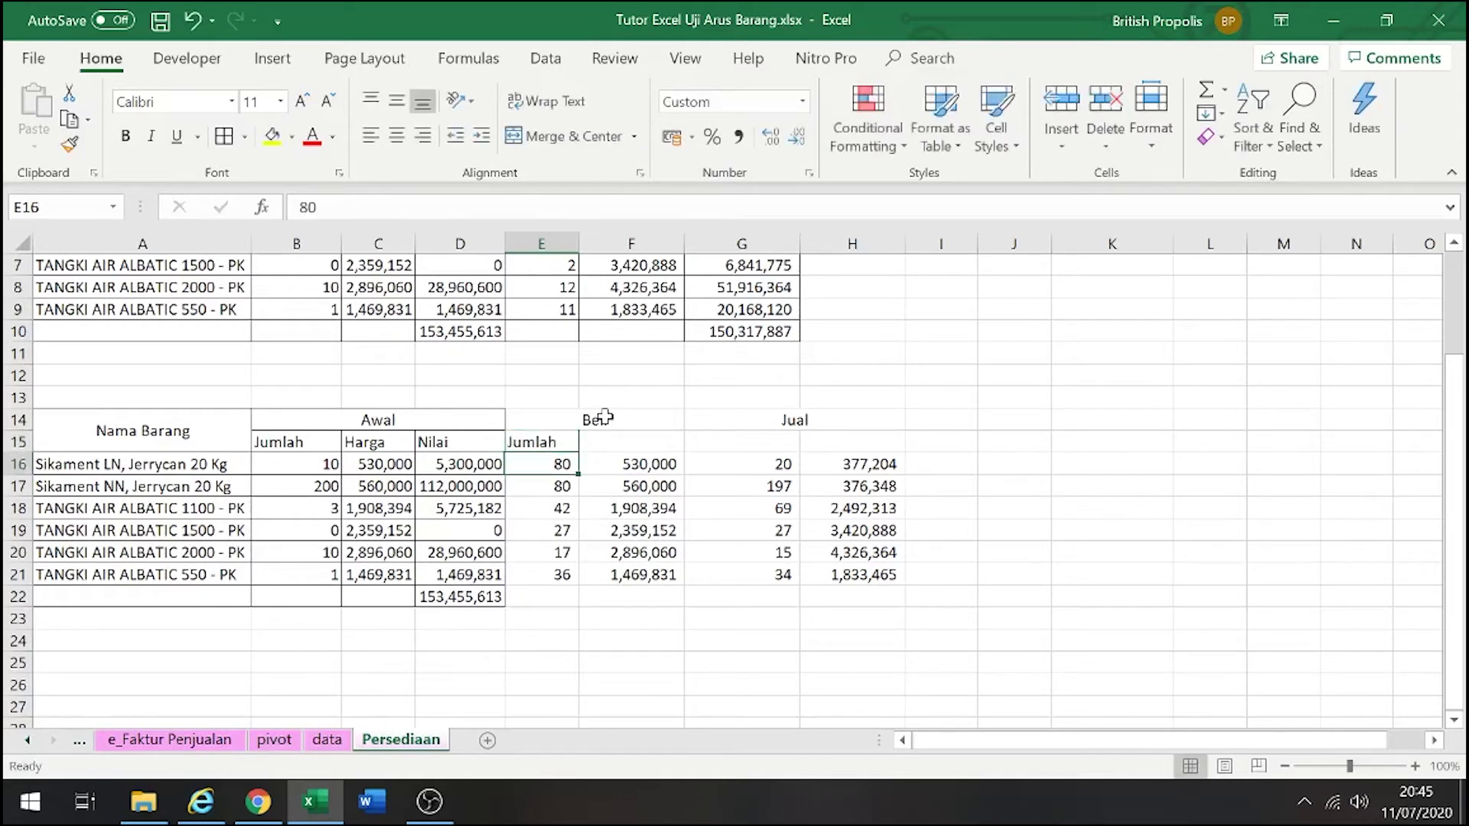
Enter Harga Satuan as the price subheading under Beli in F15
{"action": "key", "text": "Up"}
{"action": "key", "text": "Right"}
{"action": "type", "text": "Harga"}
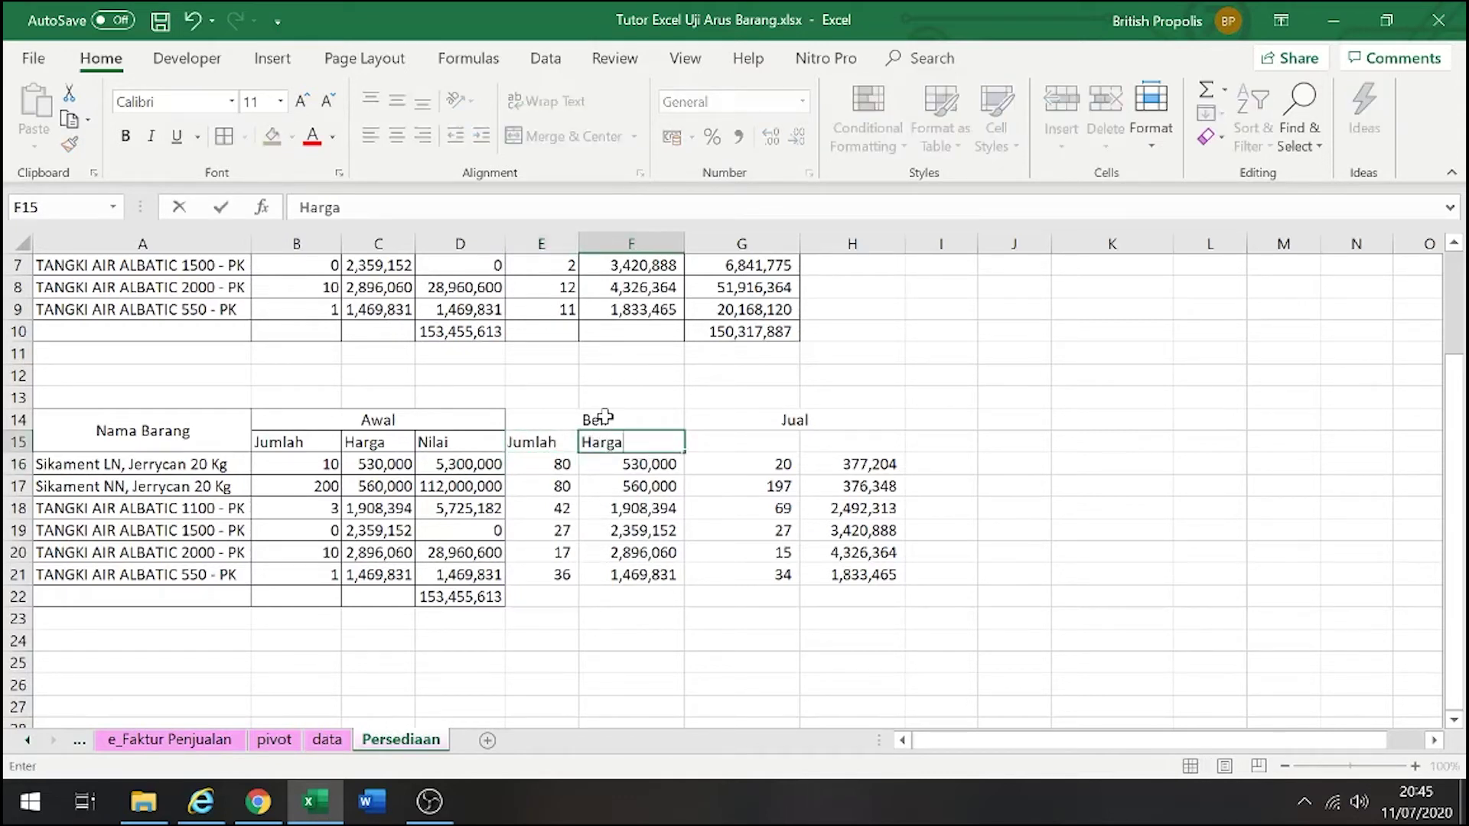
{"action": "type", "text": " Satuan"}
{"action": "key", "text": "Return"}
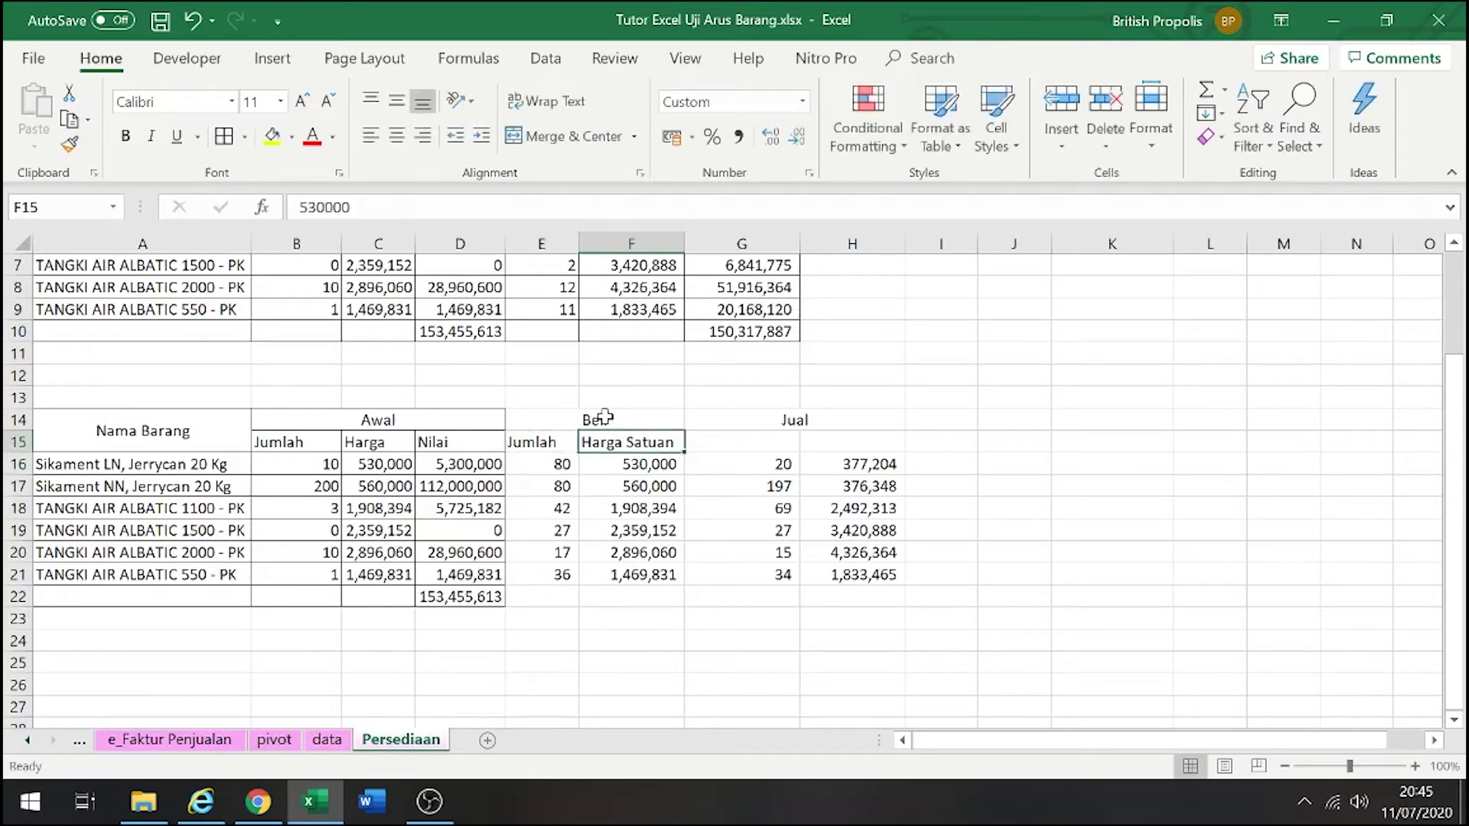
Copy the Beli subheadings Jumlah and Harga Satuan, E15:F15, to G15:H15 under Jual
{"action": "key", "text": "Up"}
{"action": "key", "text": "Right"}
{"action": "type", "text": "Ju"}
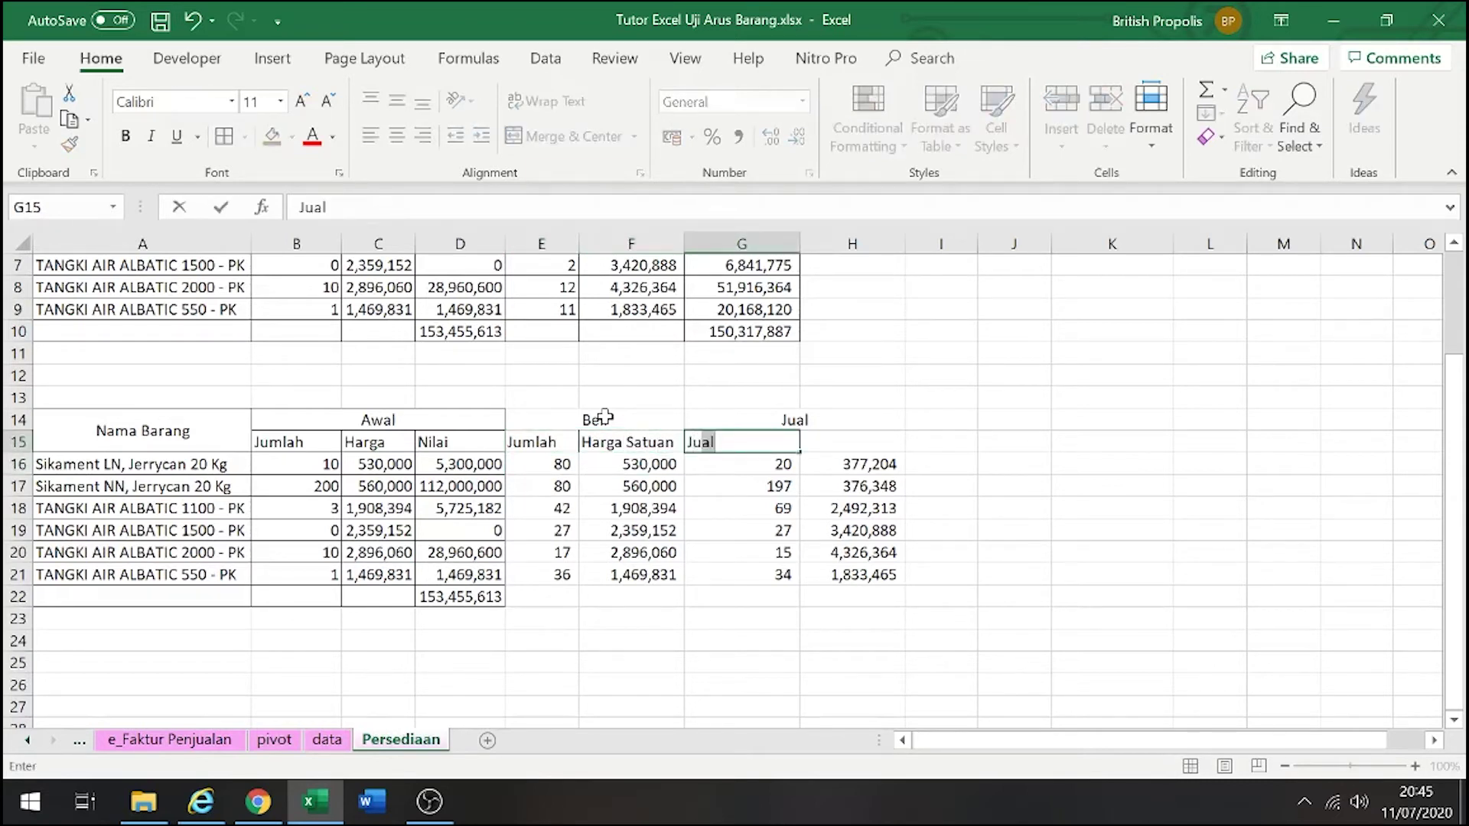
{"action": "key", "text": "Left"}
{"action": "key", "text": "Left"}
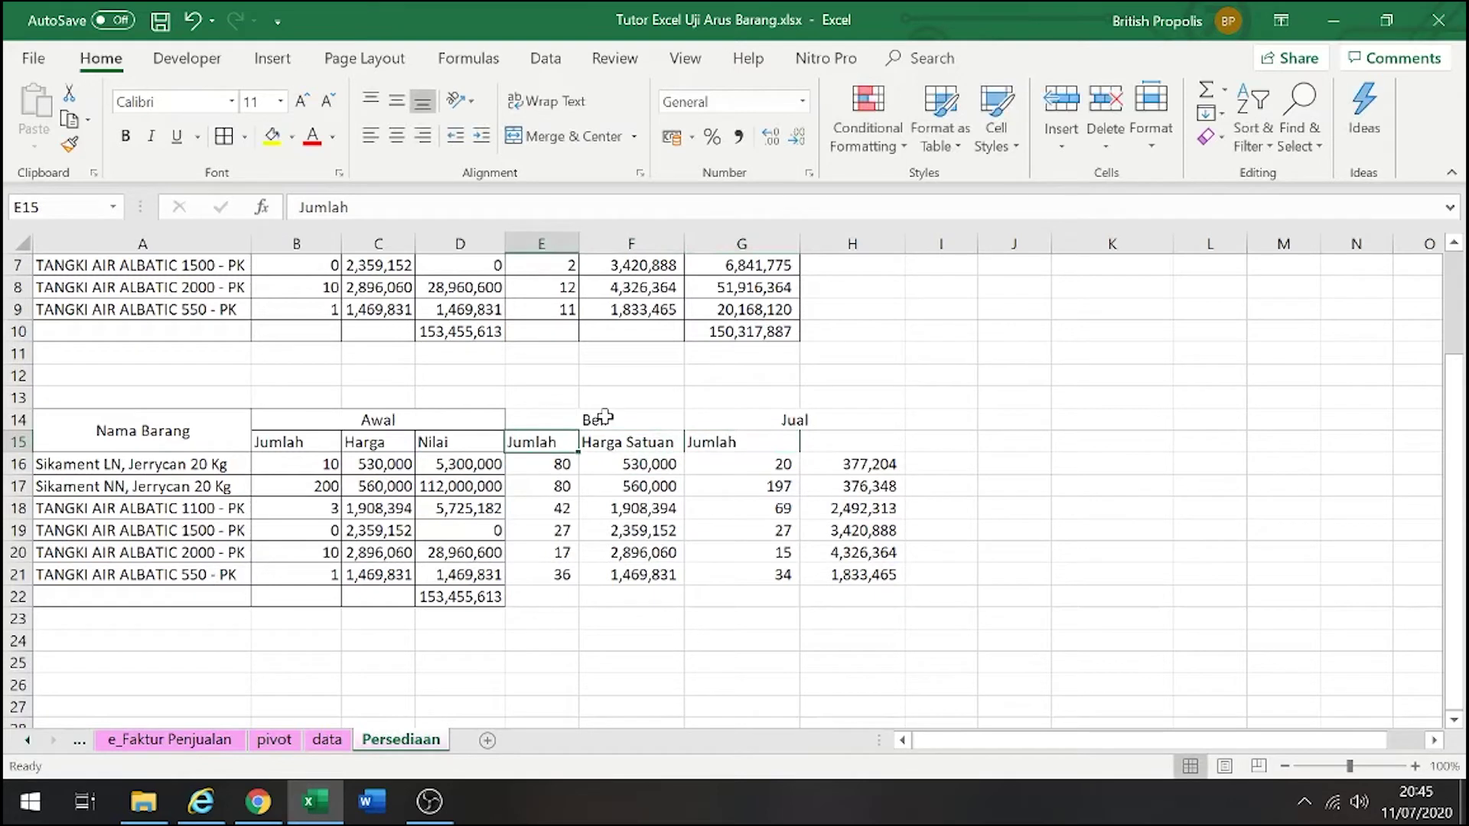
{"action": "key", "text": "shift+Right"}
{"action": "key", "text": "ctrl+c"}
{"action": "key", "text": "Right"}
{"action": "key", "text": "Right"}
{"action": "key", "text": "Return"}
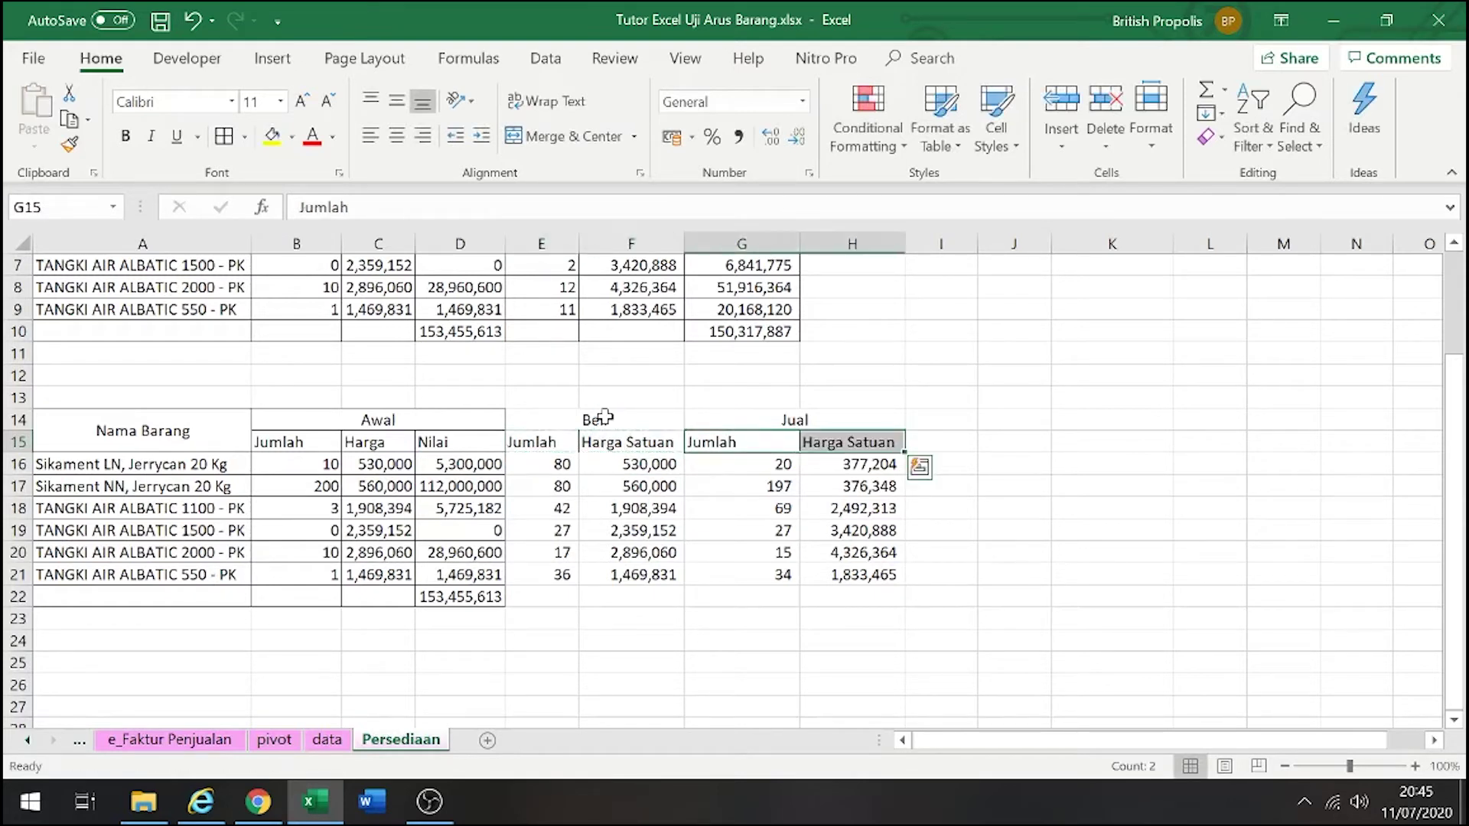
Apply All Borders to the Beli and Jual columns, E14:H22
{"action": "key", "text": "Left"}
{"action": "key", "text": "Up"}
{"action": "key", "text": "Left"}
{"action": "key", "text": "Right"}
{"action": "key", "text": "shift+Right"}
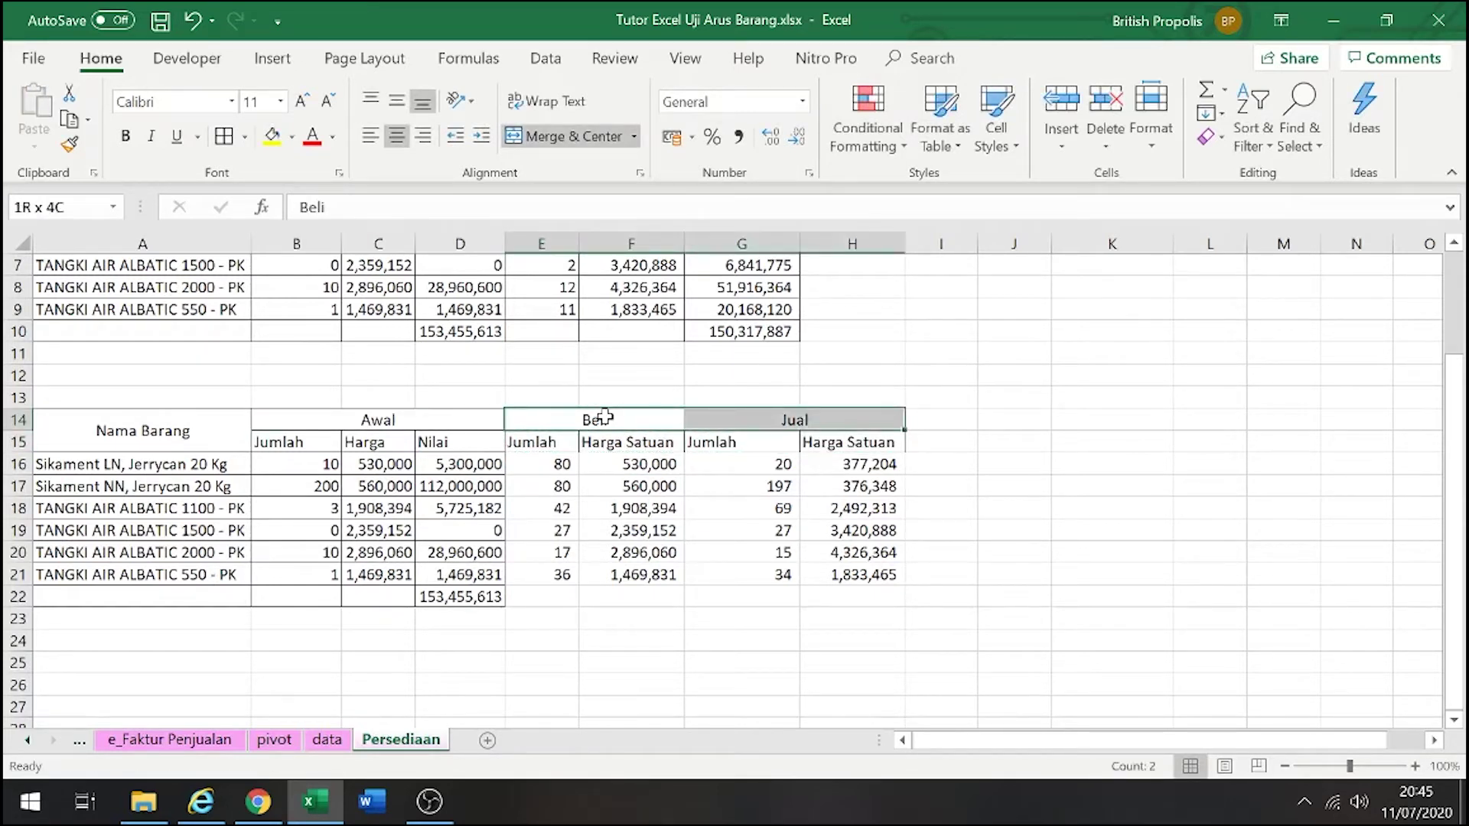
{"action": "key", "text": "shift+Down"}
{"action": "key", "text": "shift+Down"}
{"action": "key", "text": "shift+Down"}
{"action": "key", "text": "shift+Down"}
{"action": "key", "text": "shift+Down"}
{"action": "key", "text": "shift+Down"}
{"action": "key", "text": "shift+Down"}
{"action": "key", "text": "shift+Down"}
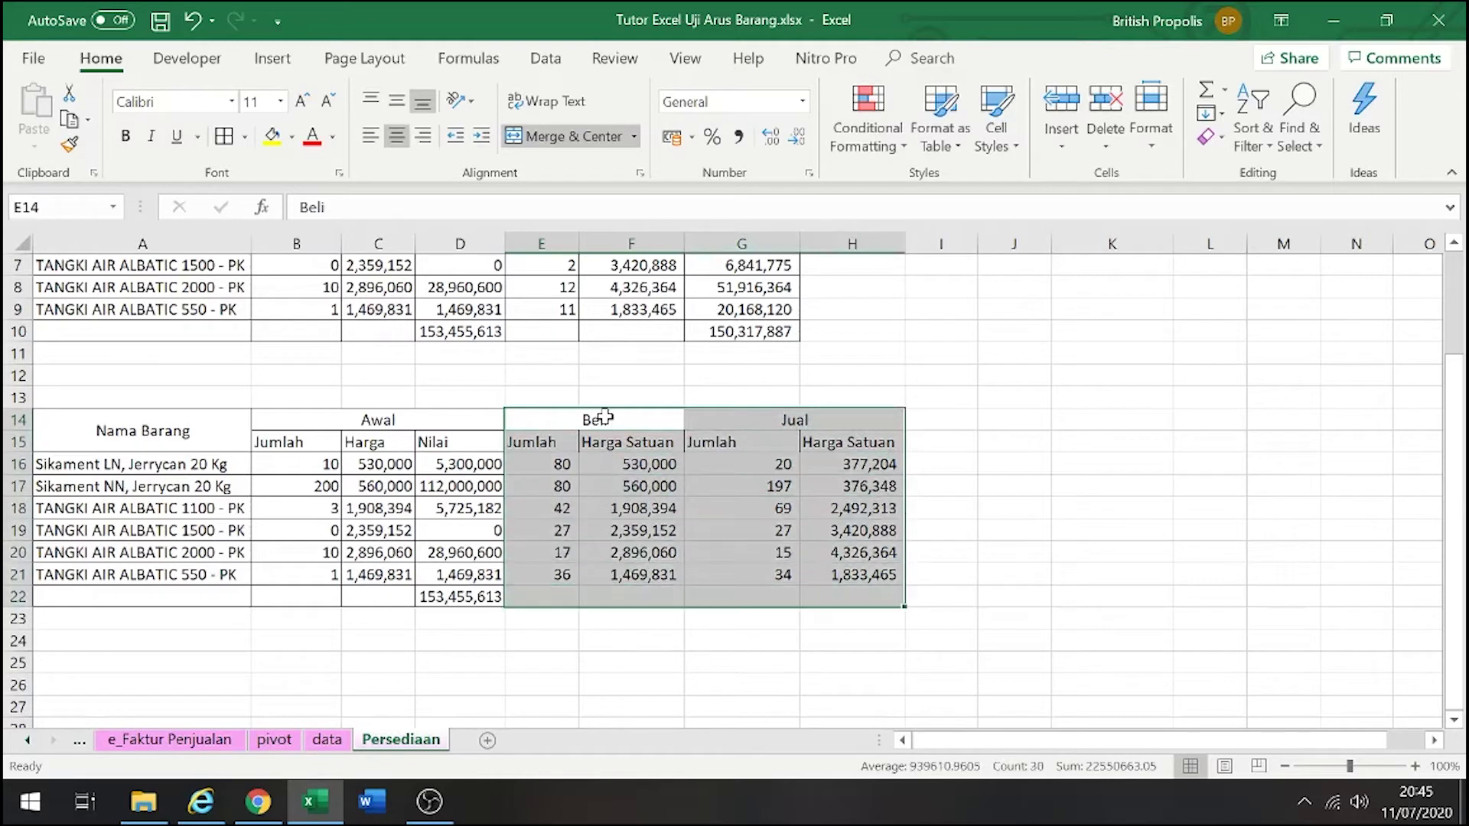
{"action": "left_click", "coordinate": [673, 508]}
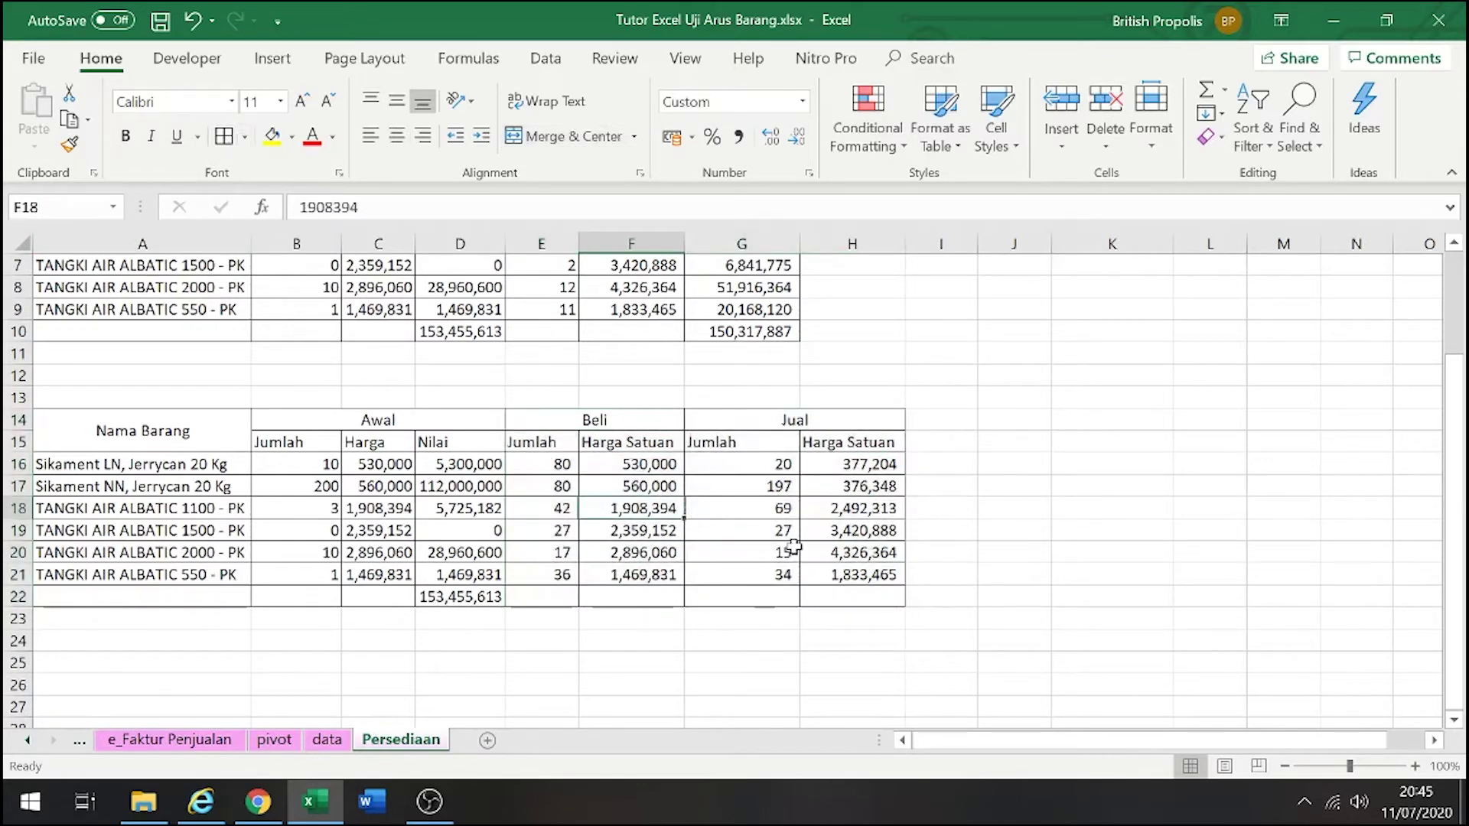
{"action": "left_click", "coordinate": [918, 433]}
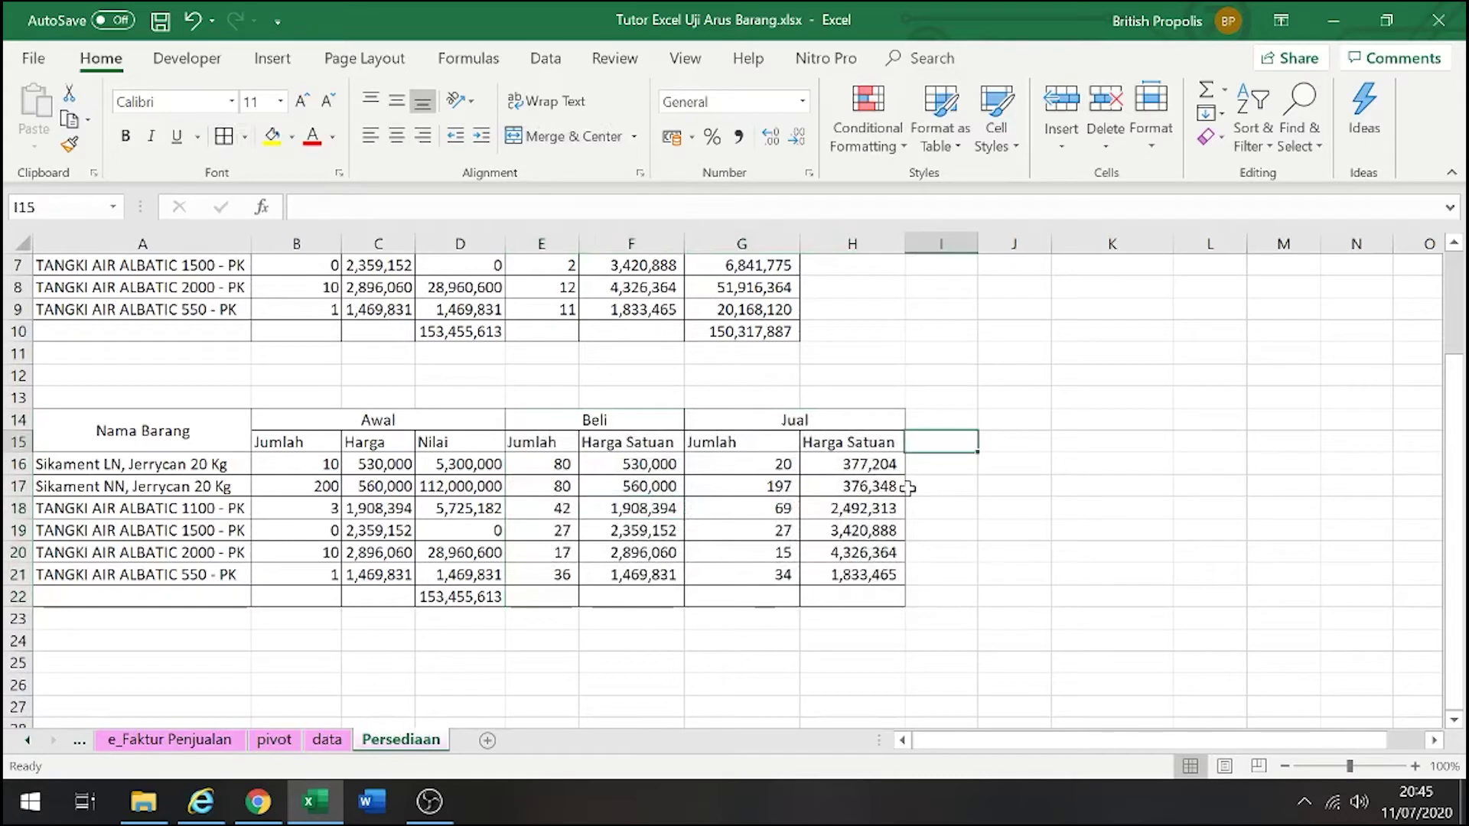
Copy the Awal heading with its Jumlah, Harga and Nilai subheadings, B14:D15, to I14:K15 beside the Jual columns
{"action": "left_click", "coordinate": [937, 420]}
{"action": "type", "text": "Akh"}
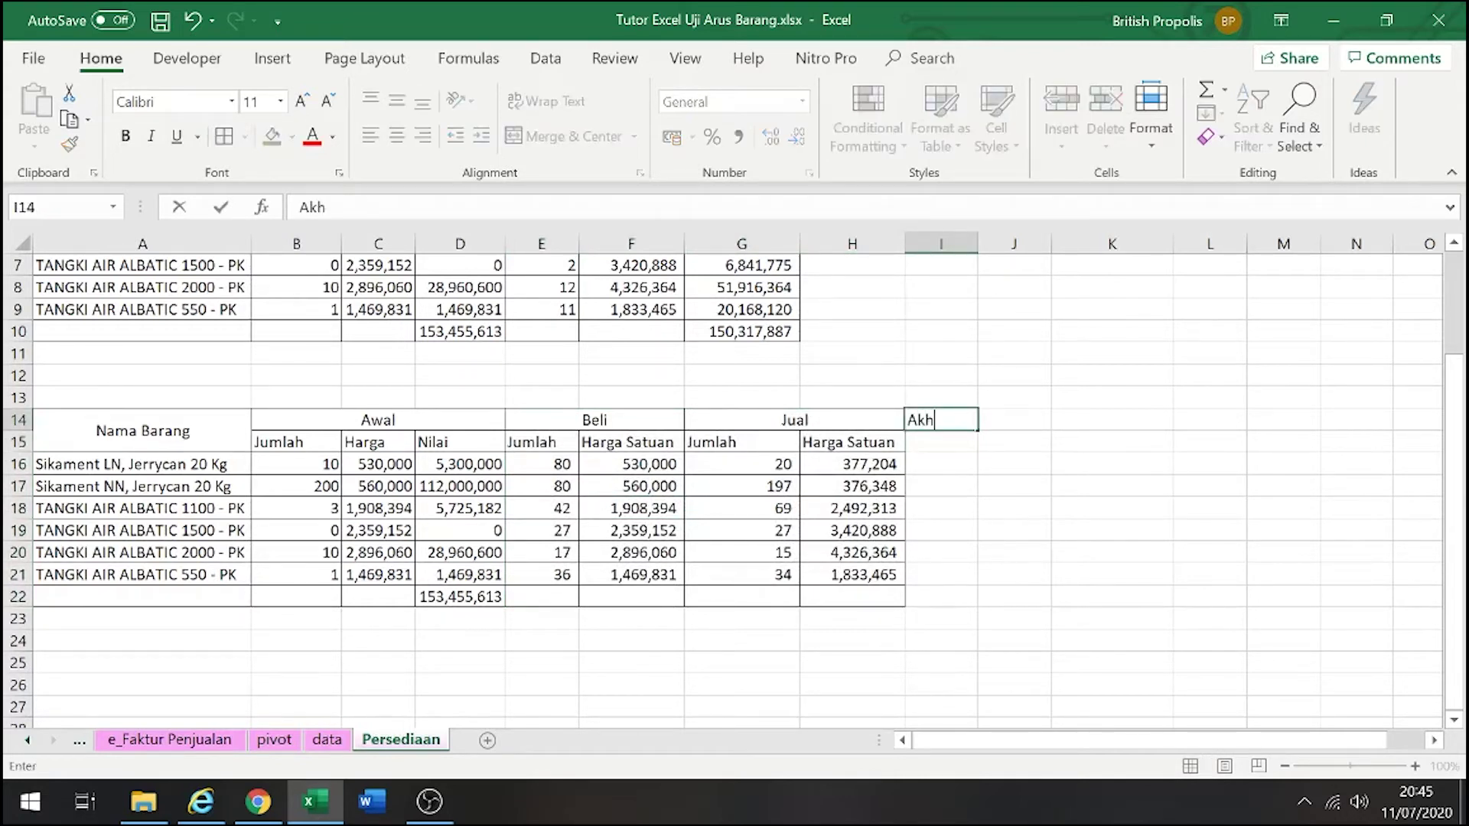
{"action": "left_click", "coordinate": [447, 510]}
{"action": "left_click_drag", "start_coordinate": [406, 420], "coordinate": [424, 443]}
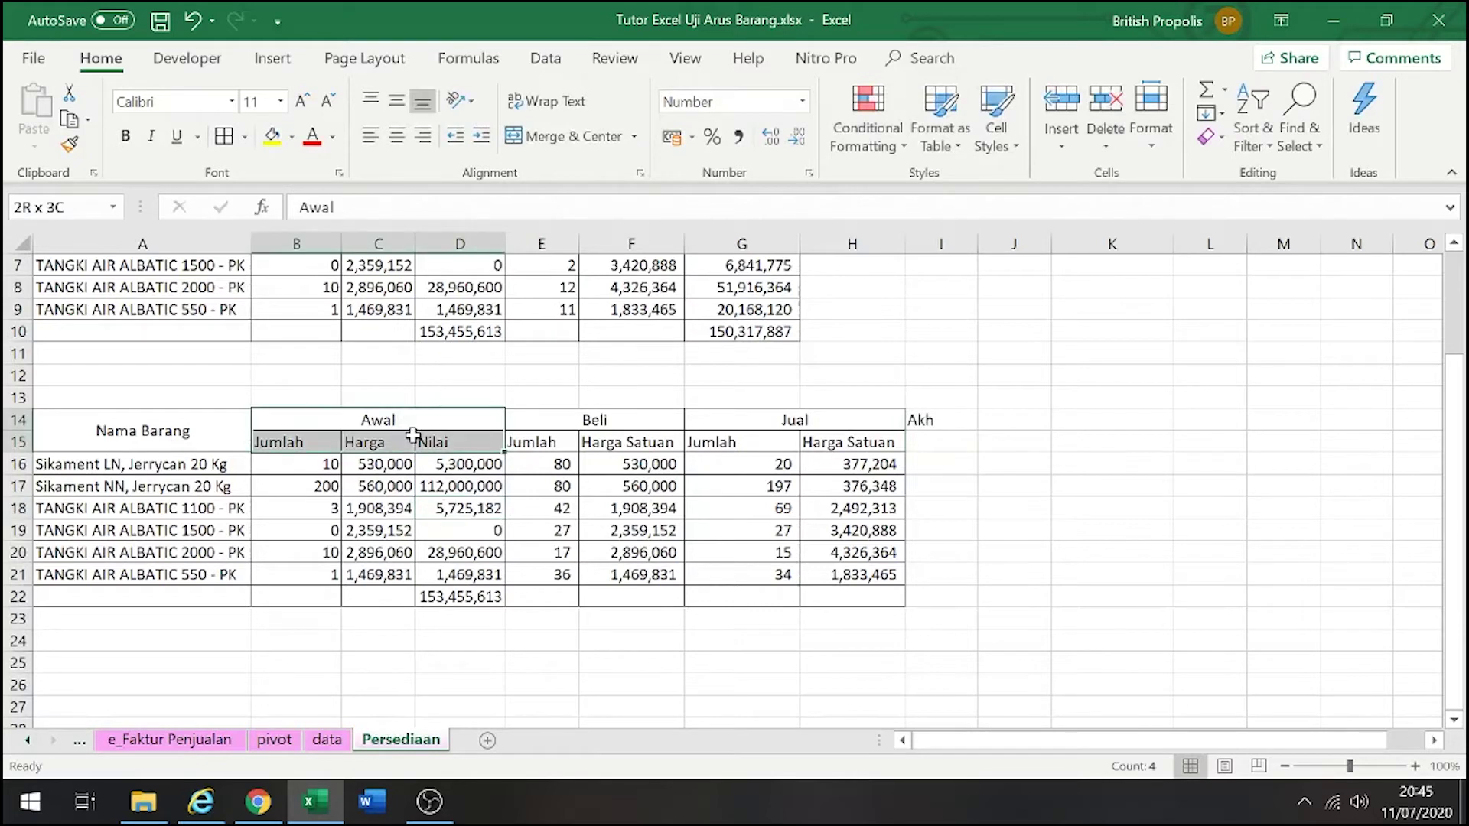
{"action": "key", "text": "ctrl+c"}
{"action": "left_click", "coordinate": [973, 412]}
{"action": "key", "text": "ctrl+v"}
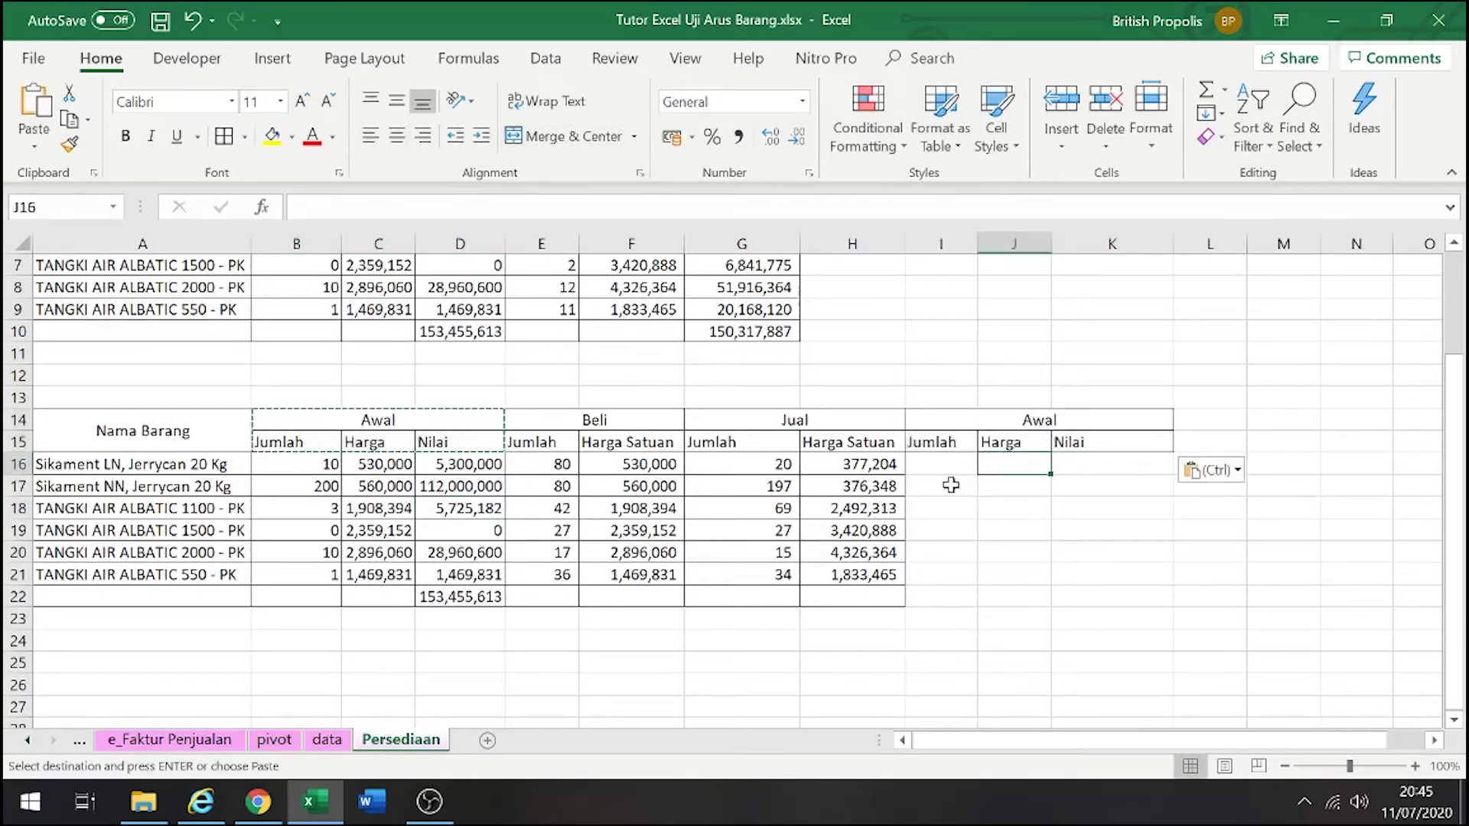
Apply All Borders to the empty cells I16:K22 under the copied headings
{"action": "left_click", "coordinate": [944, 465]}
{"action": "left_click_drag", "start_coordinate": [944, 465], "coordinate": [1109, 593]}
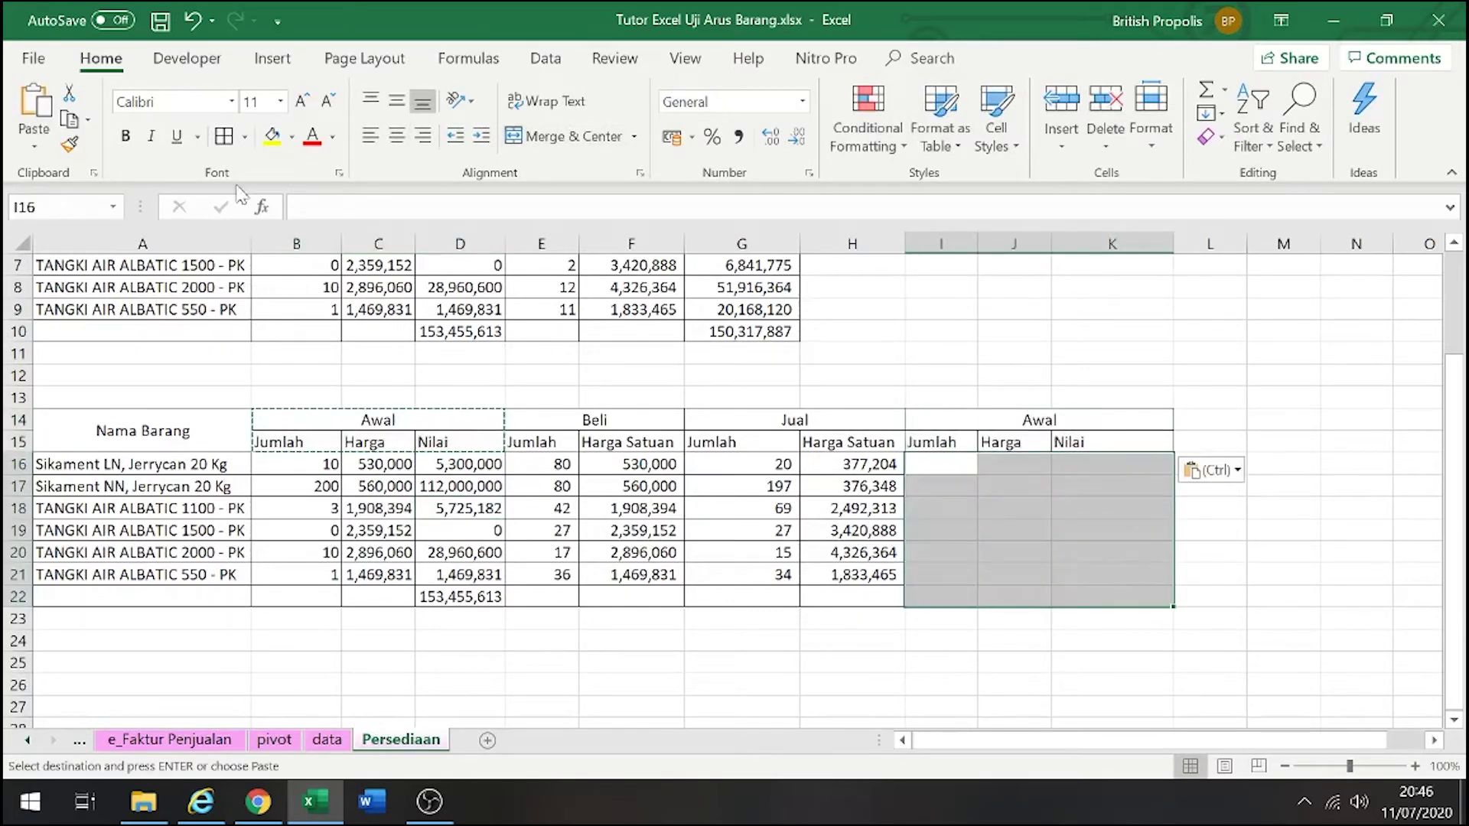
{"action": "left_click", "coordinate": [221, 134]}
{"action": "left_click", "coordinate": [747, 483]}
Enter =B16+E16-G16 in I16 to calculate the closing quantity from opening stock, purchases and sales
{"action": "left_click", "coordinate": [928, 465]}
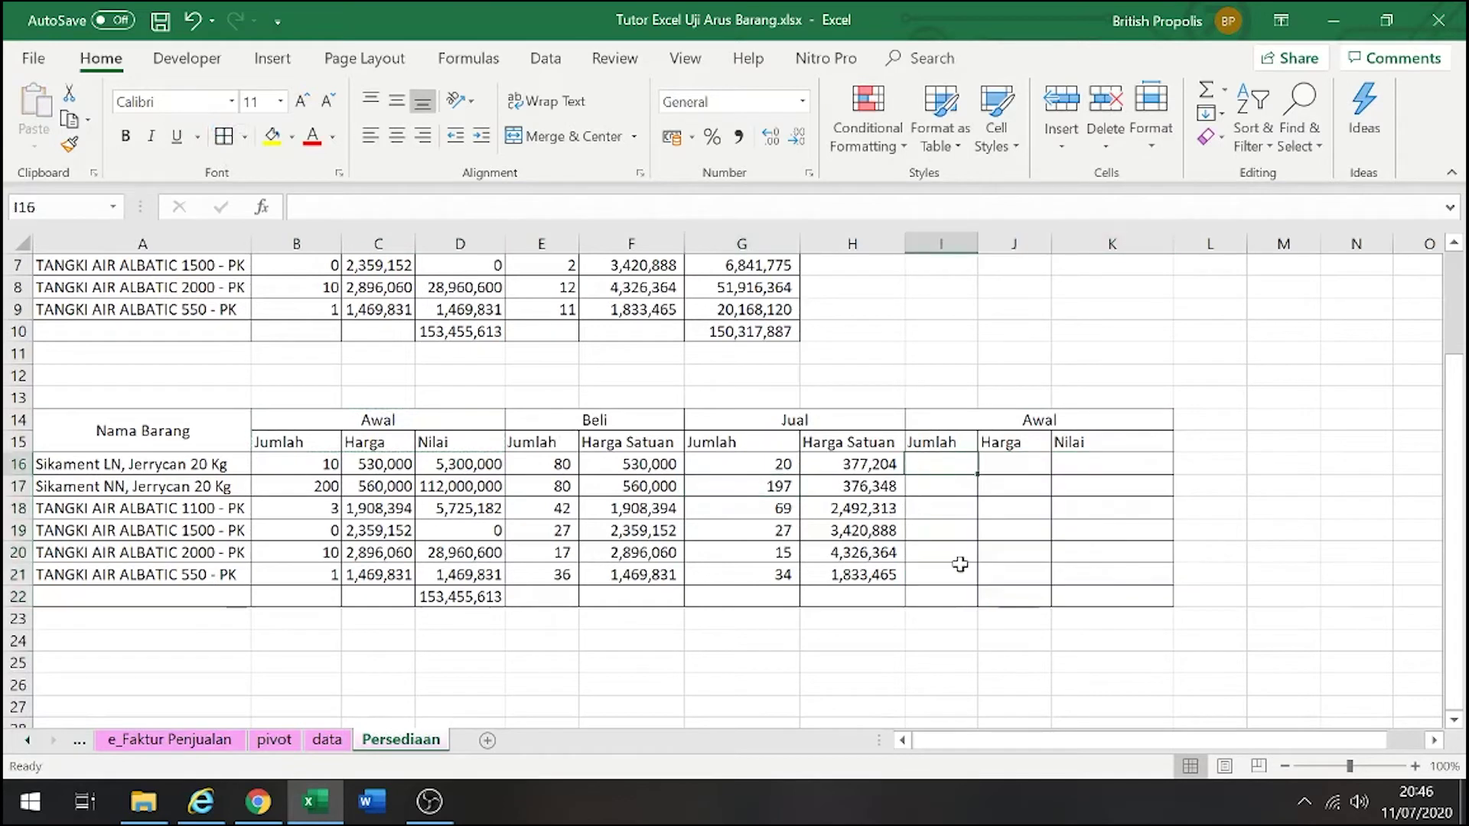
{"action": "type", "text": "="}
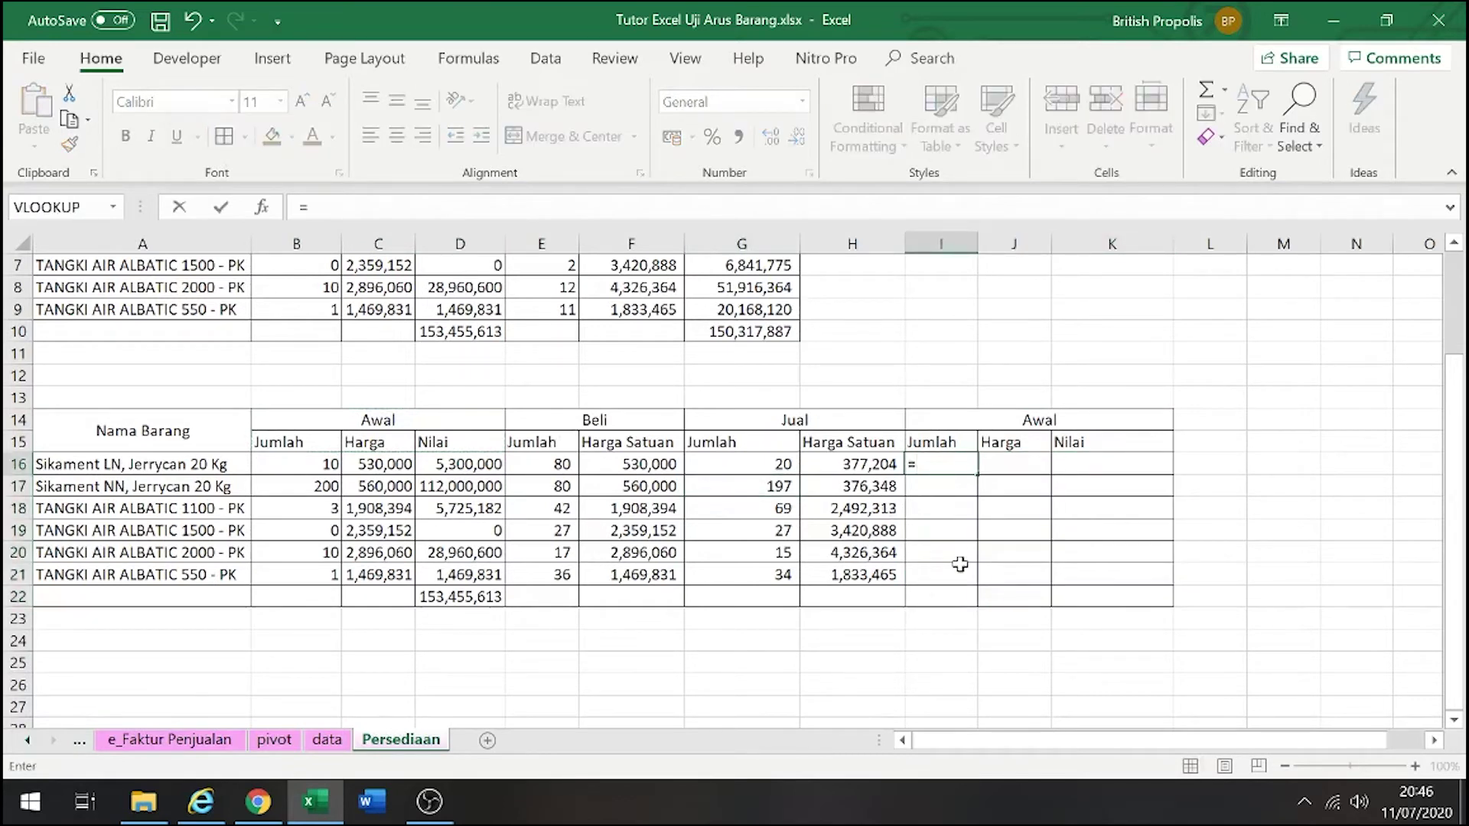
{"action": "key", "text": "Left"}
{"action": "key", "text": "Left"}
{"action": "key", "text": "Left"}
{"action": "key", "text": "Left"}
{"action": "key", "text": "Left"}
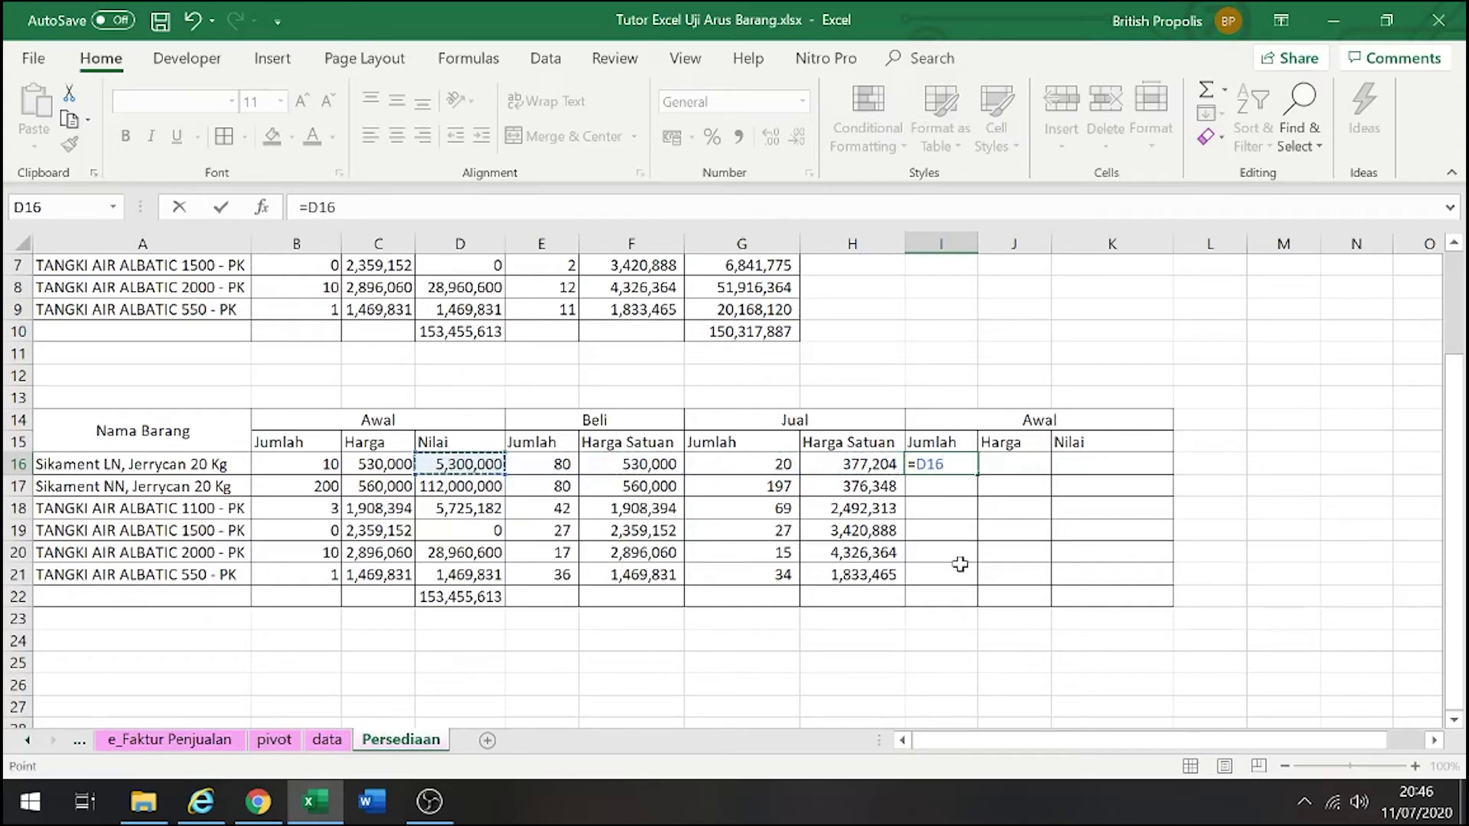
{"action": "key", "text": "Left"}
{"action": "key", "text": "Left"}
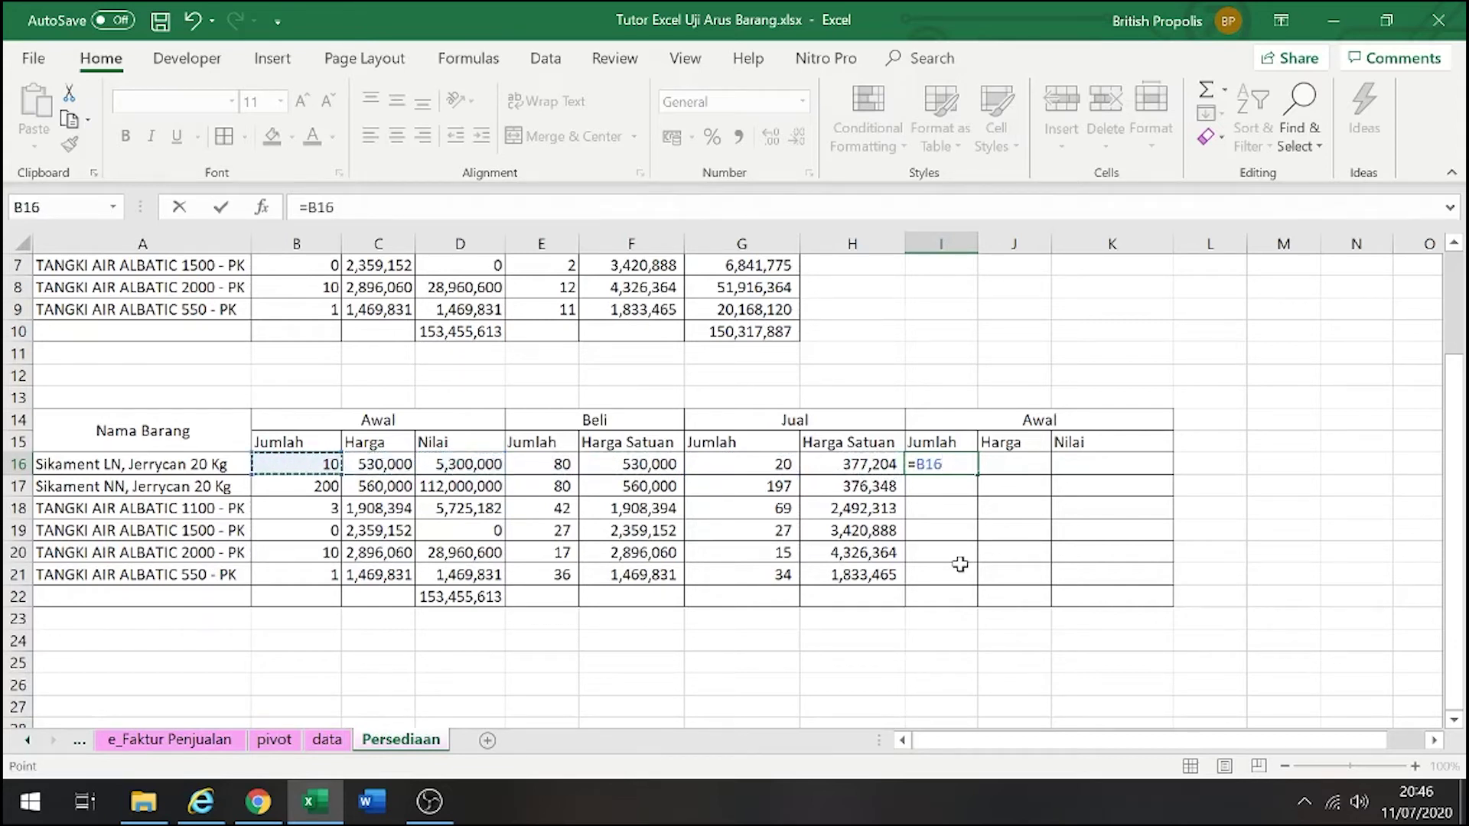
{"action": "type", "text": "+"}
{"action": "key", "text": "Left"}
{"action": "key", "text": "Left"}
{"action": "key", "text": "Left"}
{"action": "key", "text": "Left"}
{"action": "key", "text": "Left"}
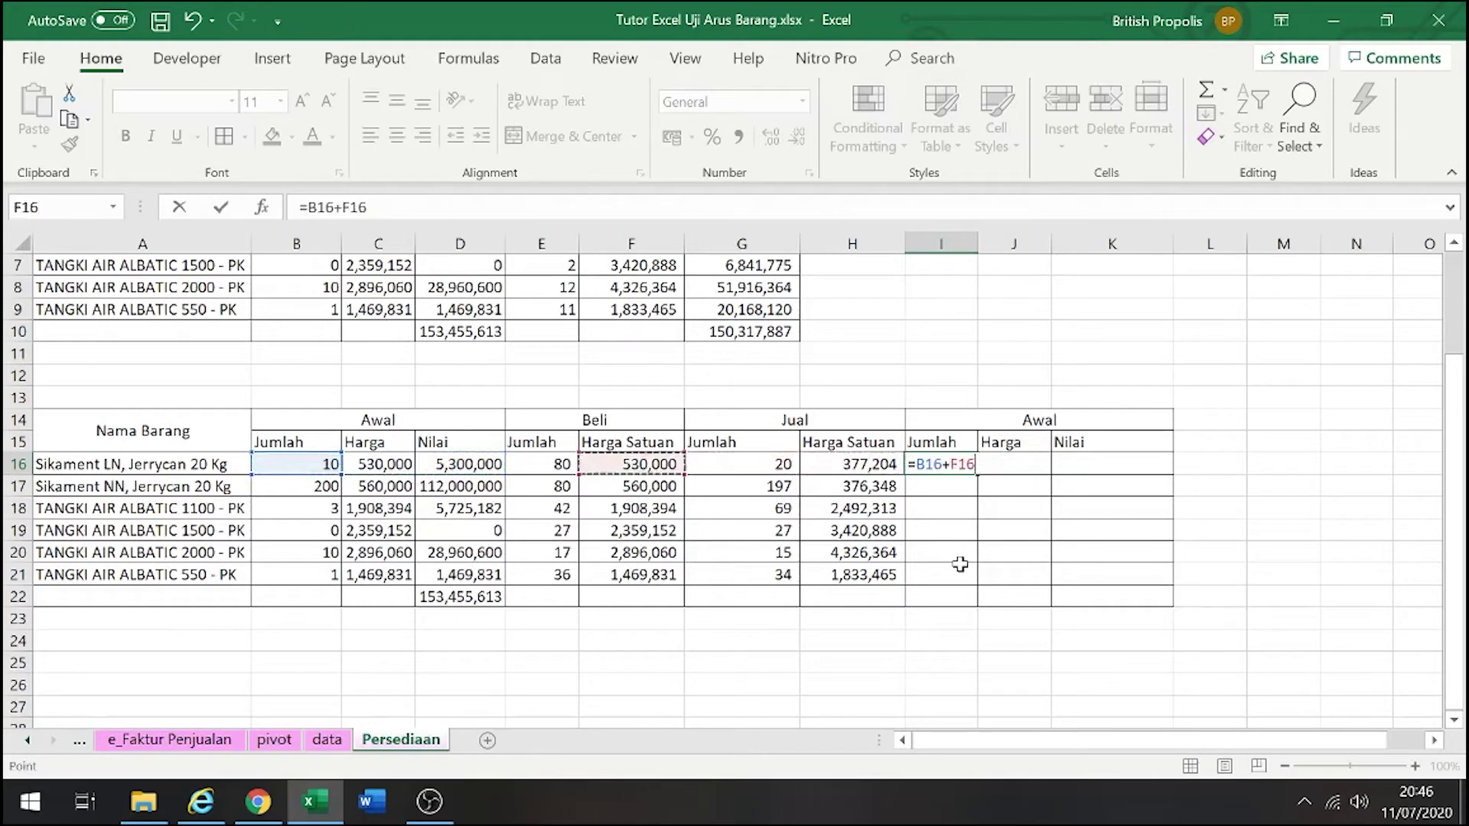
{"action": "key", "text": "Right"}
{"action": "type", "text": "-"}
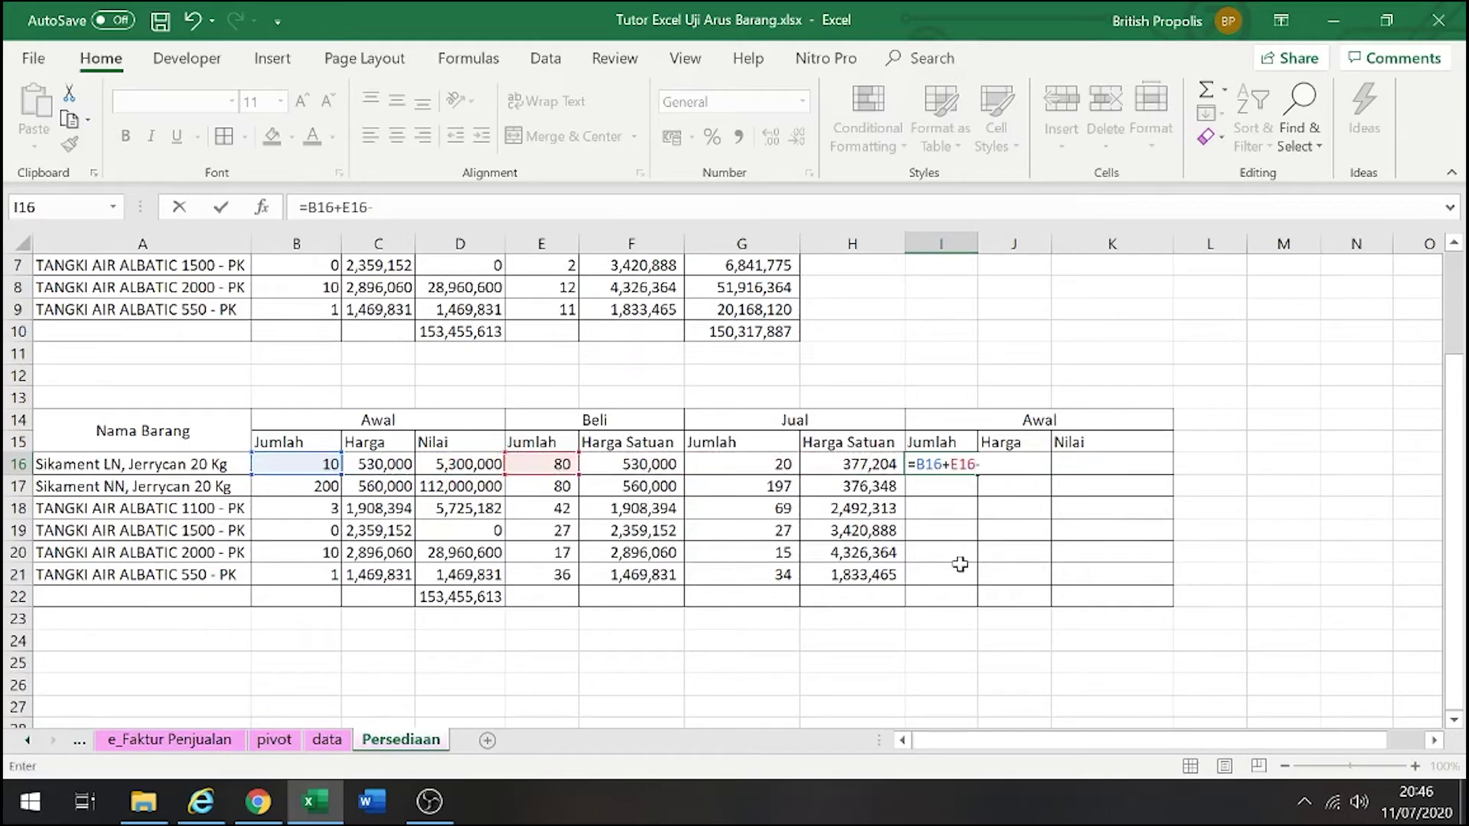
{"action": "key", "text": "Left"}
{"action": "key", "text": "Left"}
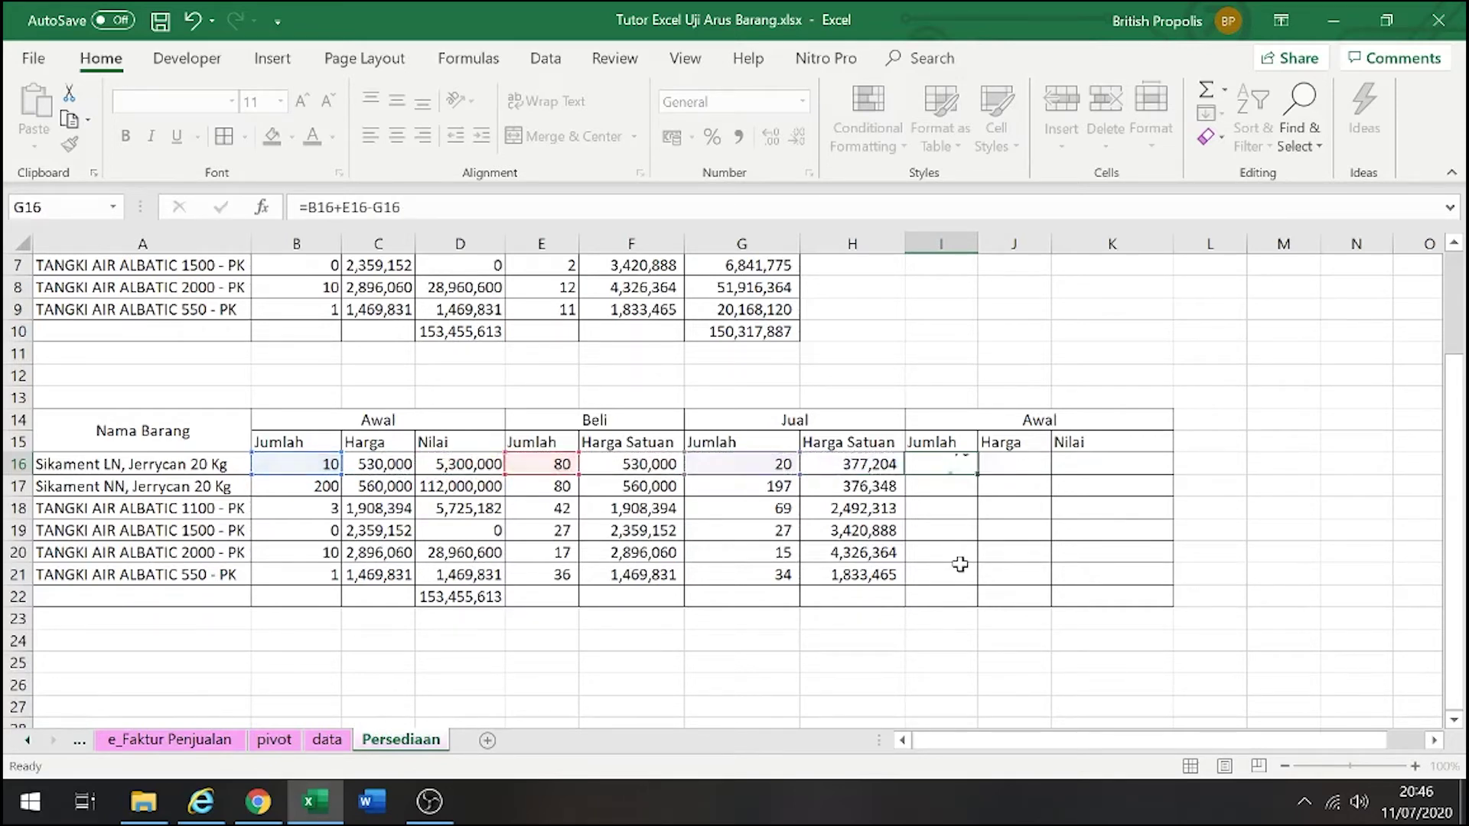
{"action": "key", "text": "ctrl+Return"}
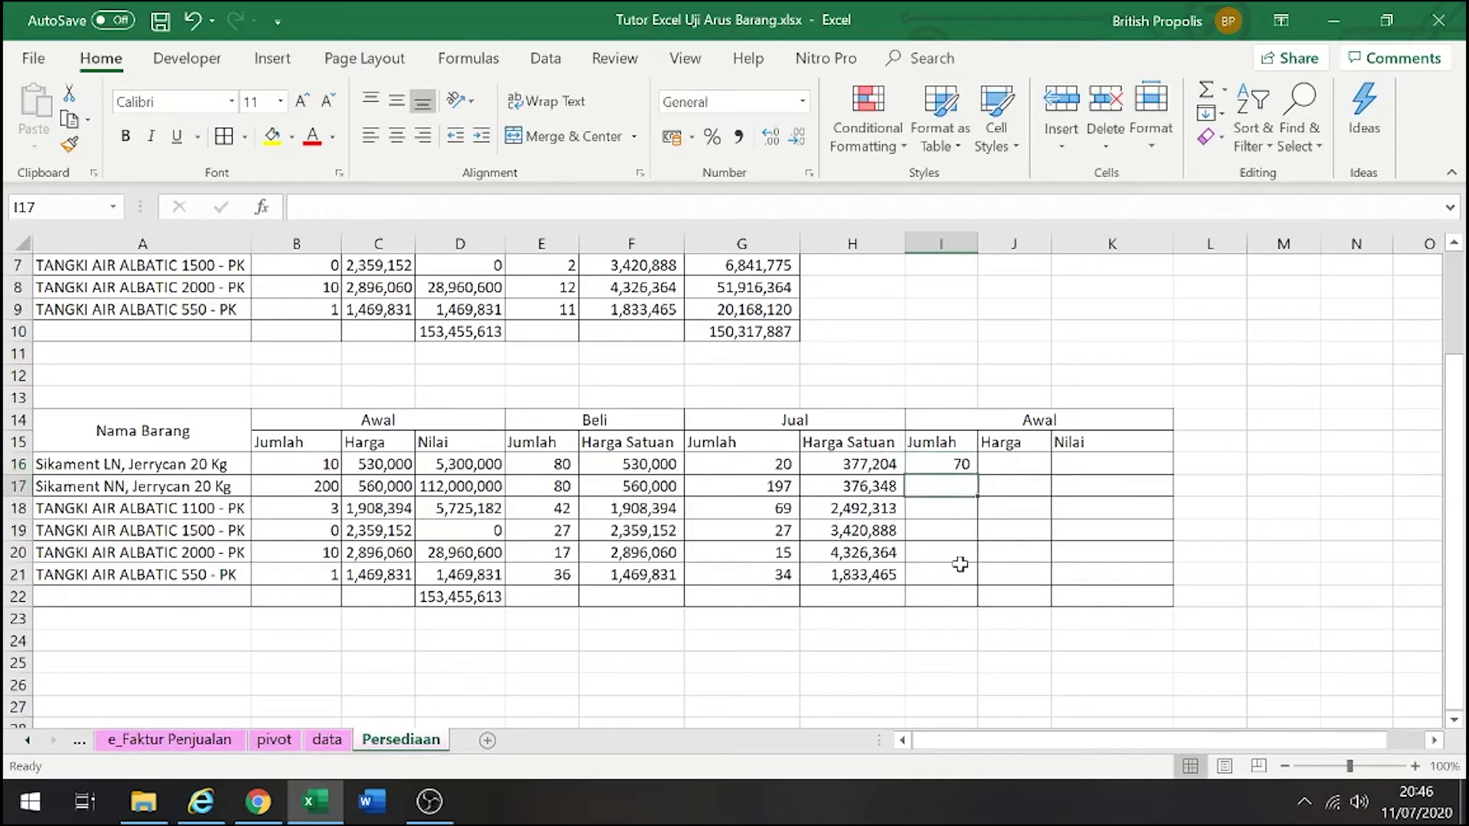
Copy the quantity formula from I16 to I17:I21 using Paste Special with Formulas only
{"action": "key", "text": "ctrl+c"}
{"action": "key", "text": "Down"}
{"action": "key", "text": "shift+Down"}
{"action": "key", "text": "shift+Down"}
{"action": "key", "text": "shift+Down"}
{"action": "key", "text": "shift+Down"}
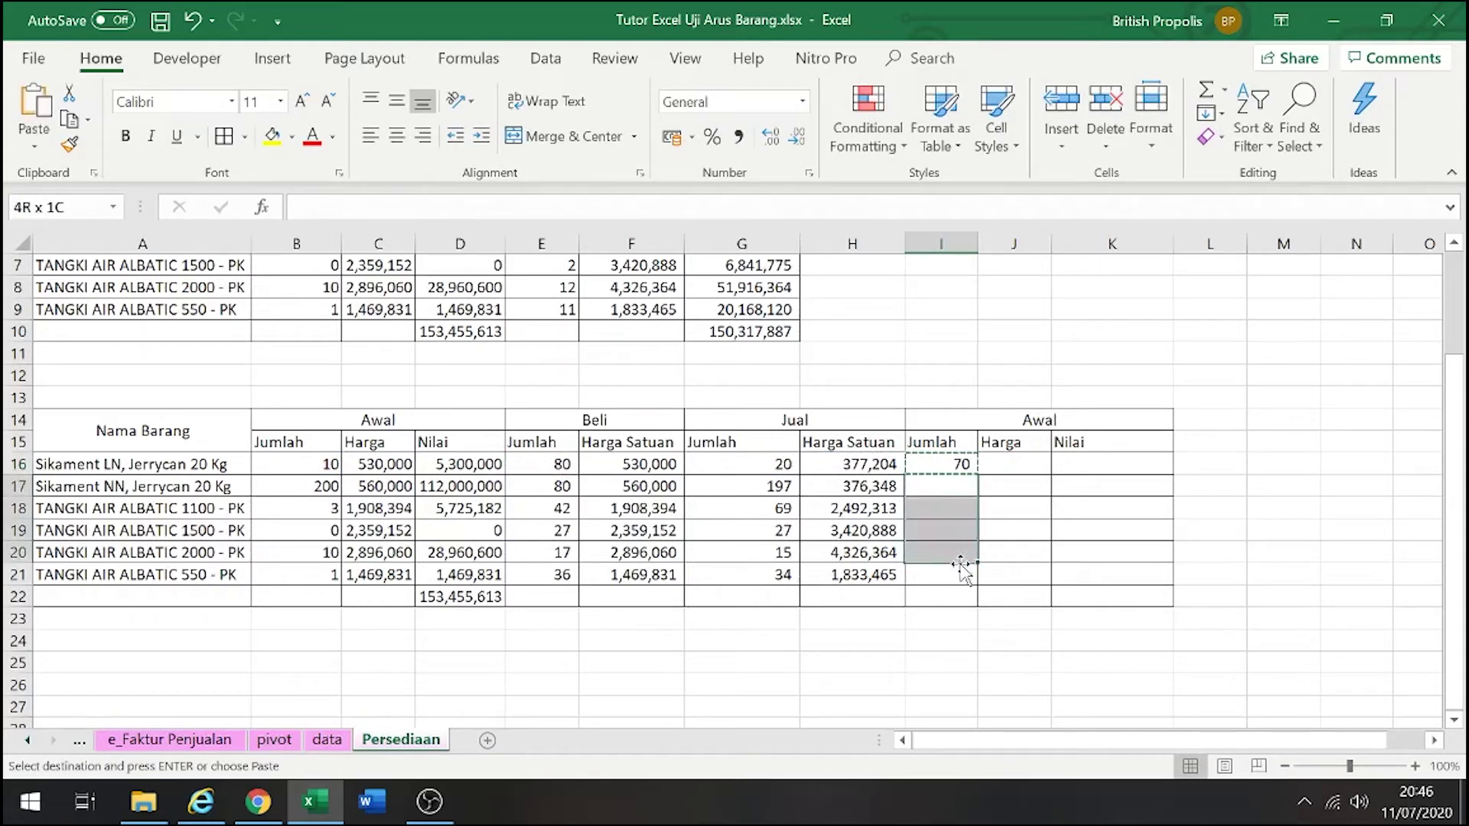
{"action": "key", "text": "ctrl+alt+v"}
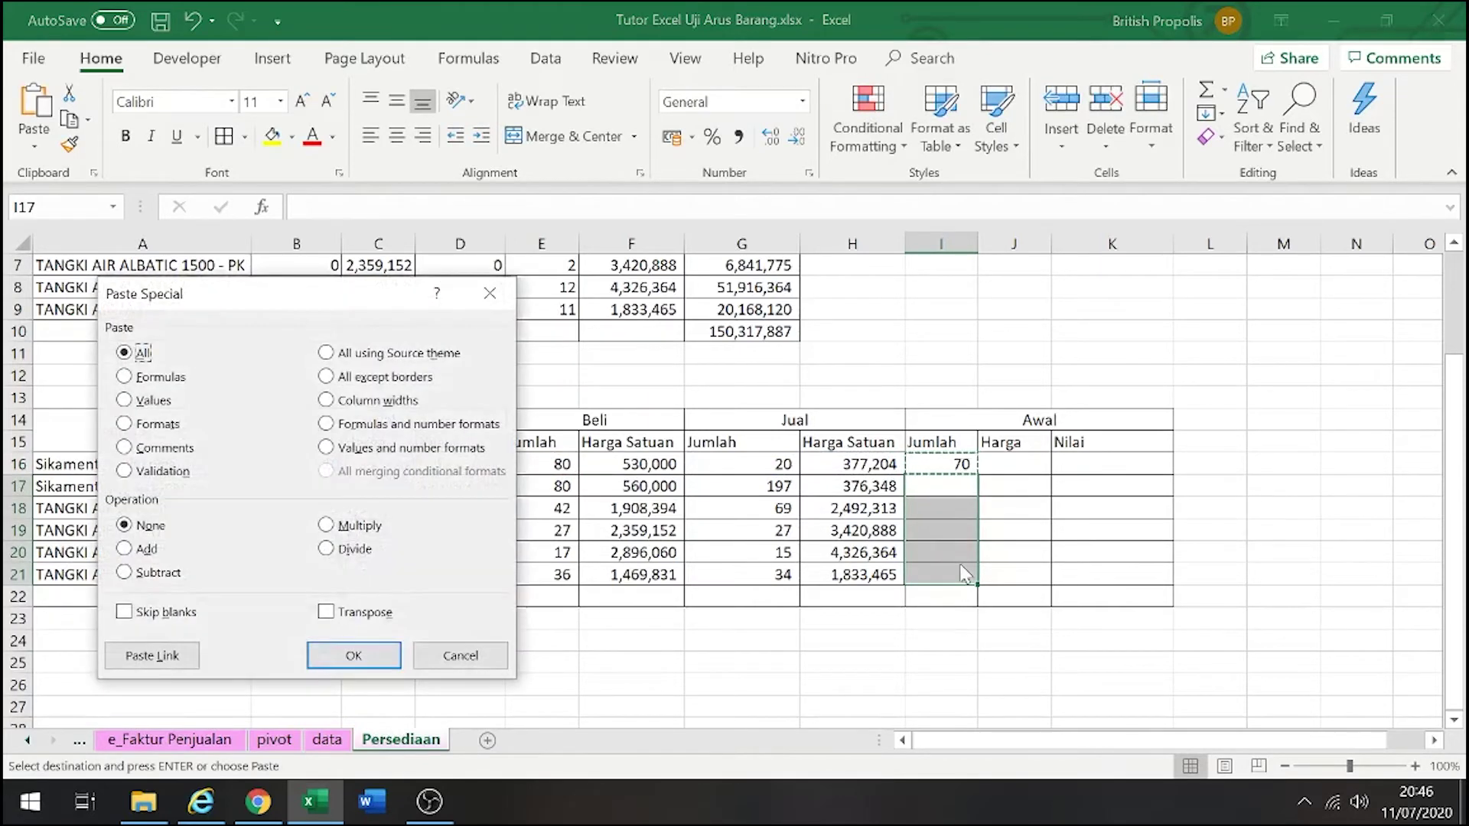
{"action": "key", "text": "f"}
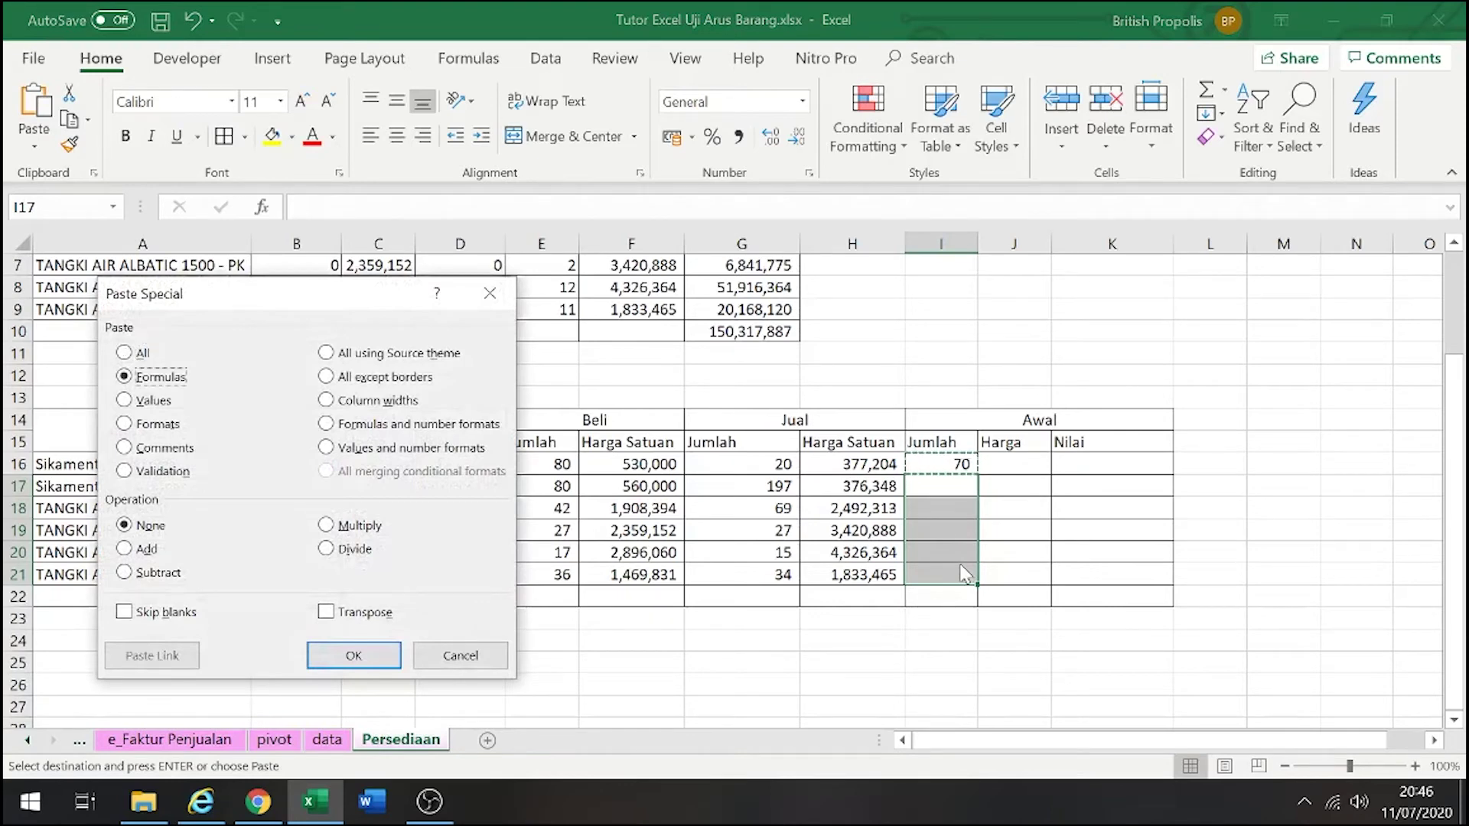
{"action": "key", "text": "Return"}
{"action": "key", "text": "Right"}
{"action": "key", "text": "Left"}
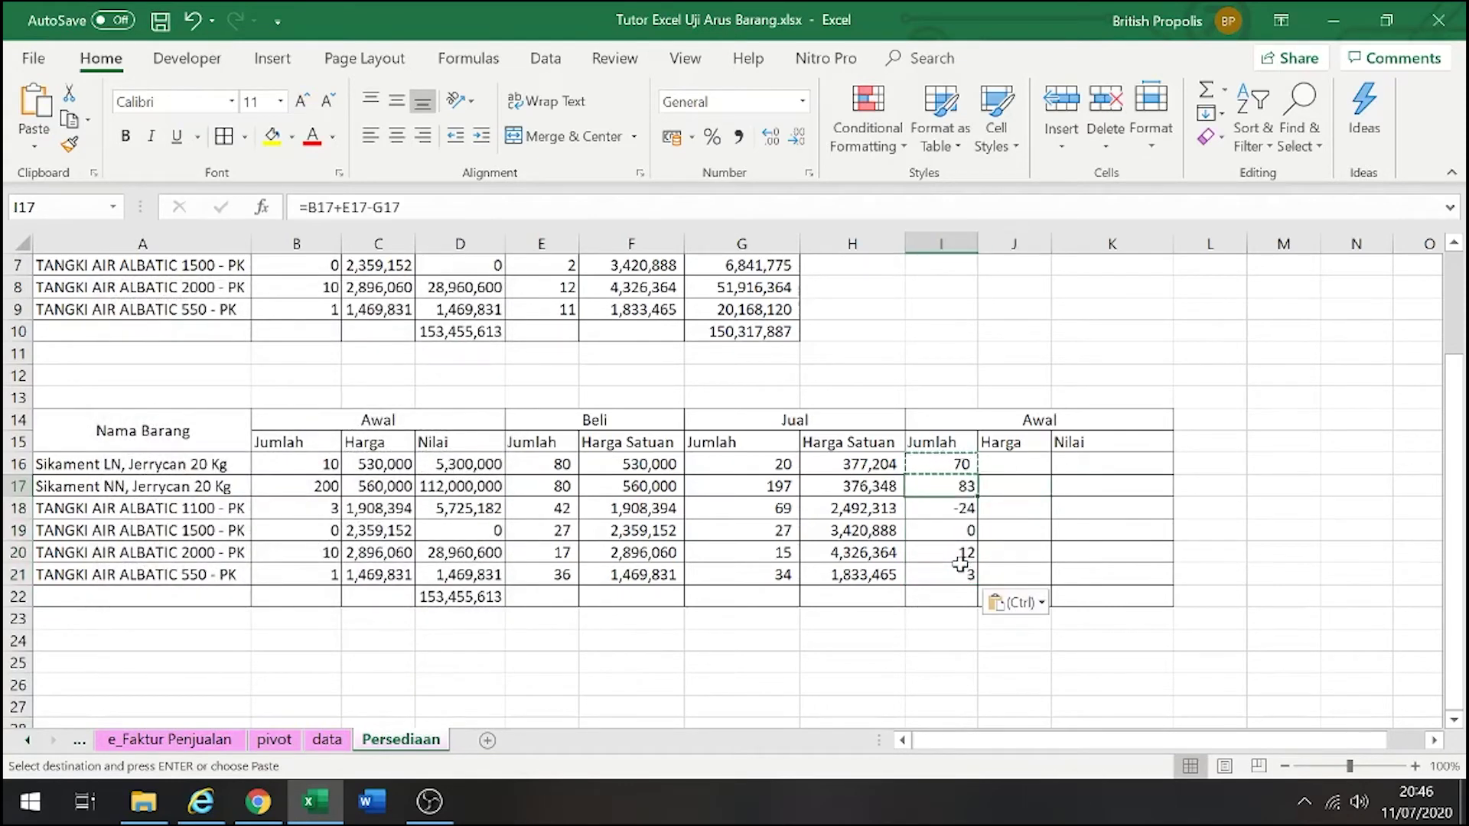
{"action": "key", "text": "Right"}
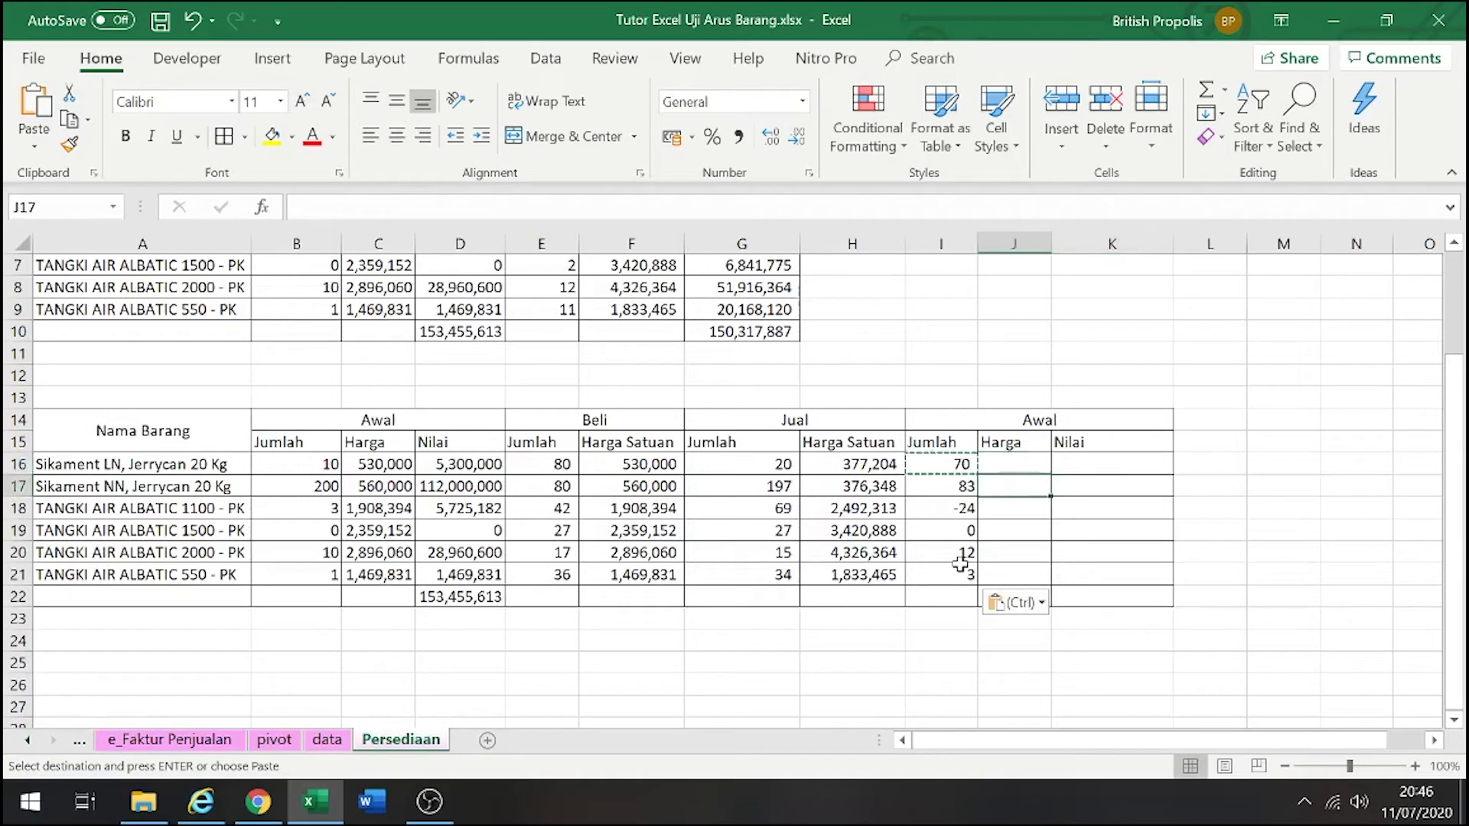
{"action": "key", "text": "Up"}
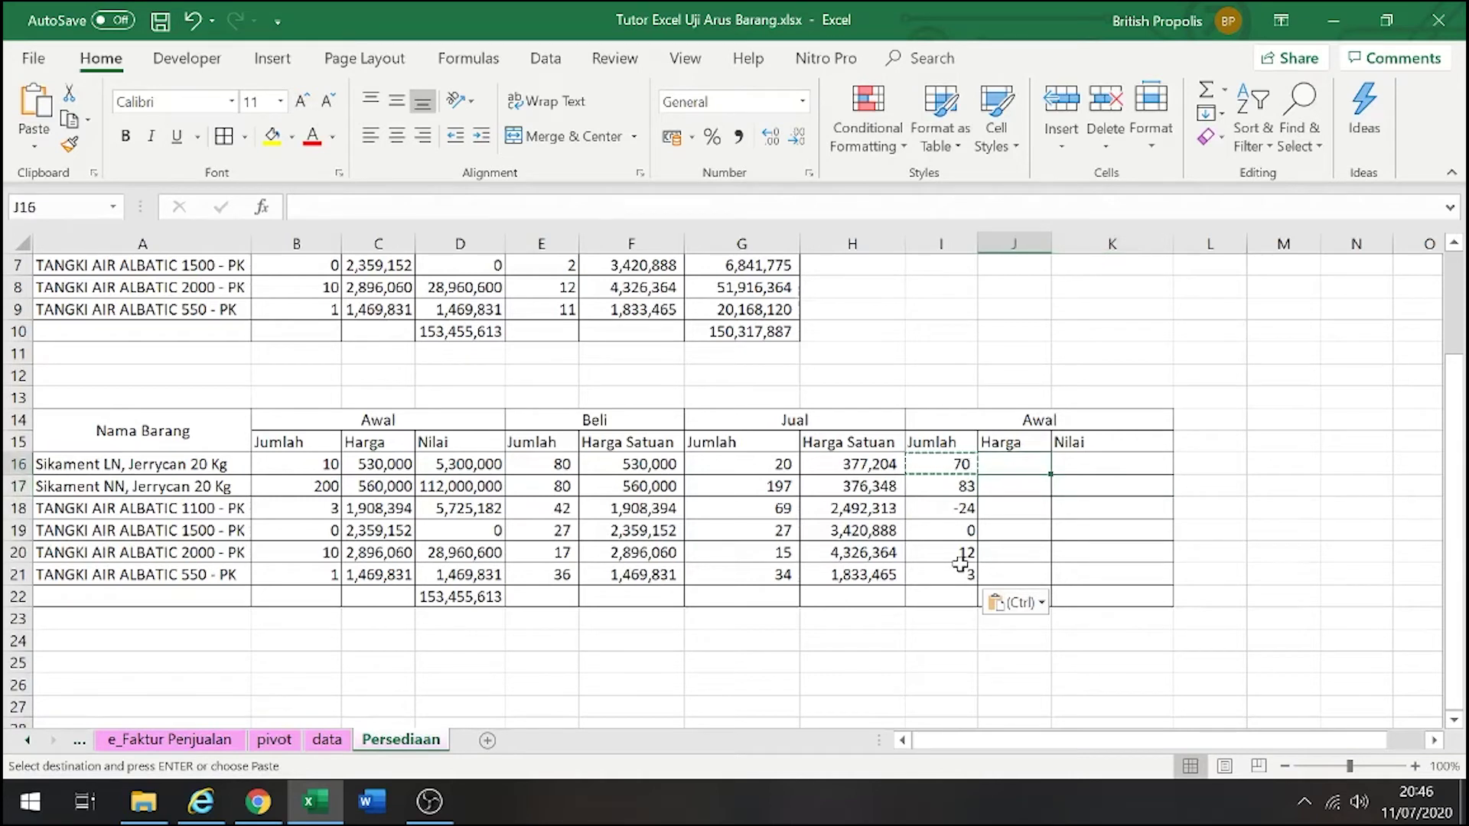
Change the merged heading in I14 to Akhir
{"action": "left_click", "coordinate": [1030, 422]}
{"action": "type", "text": "Ak"}
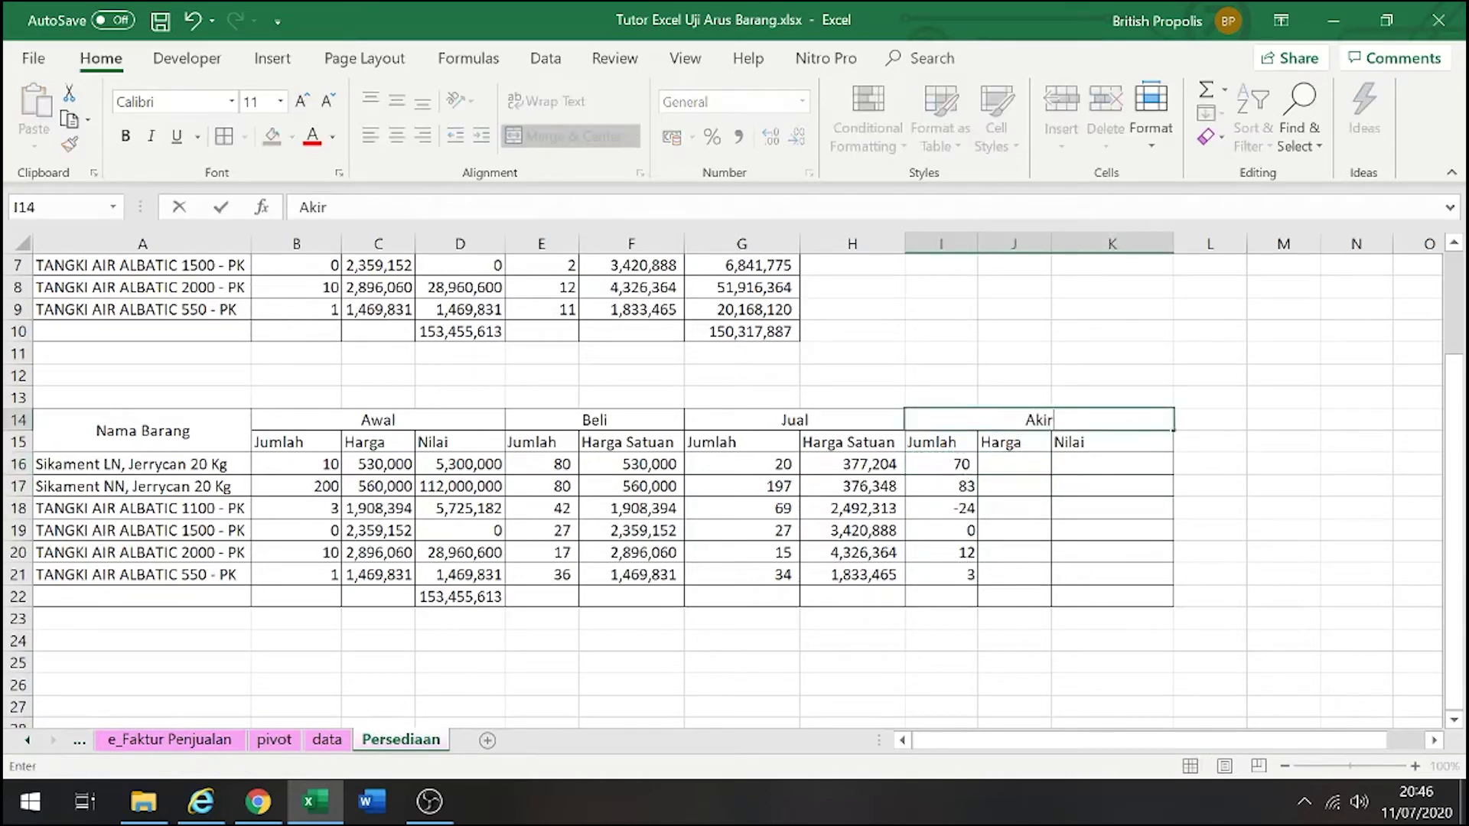
{"action": "type", "text": "hir"}
{"action": "key", "text": "Return"}
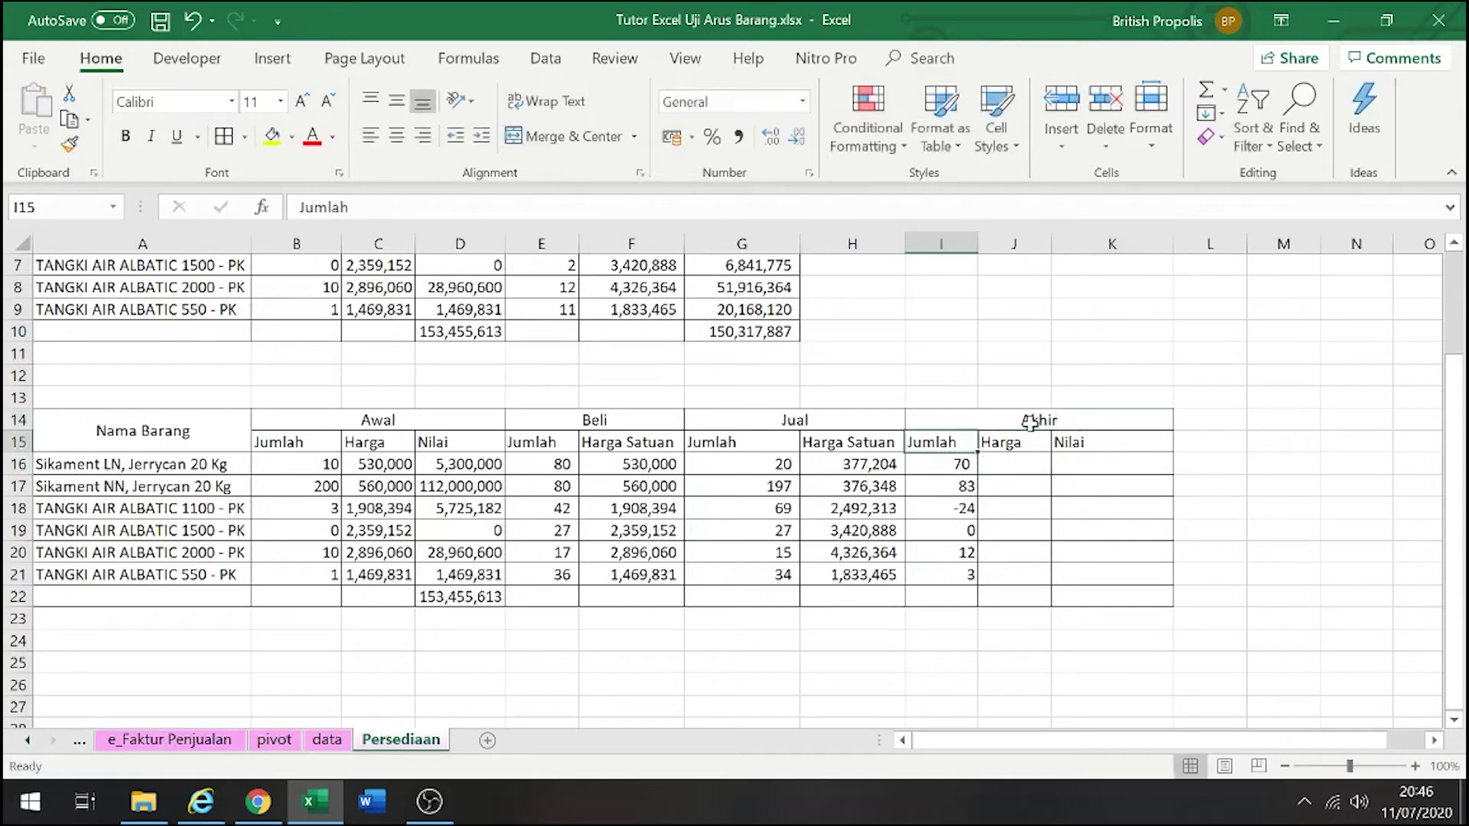
Enter =F16 in J16 to take the Akhir price from the Beli unit price
{"action": "key", "text": "Down"}
{"action": "key", "text": "Right"}
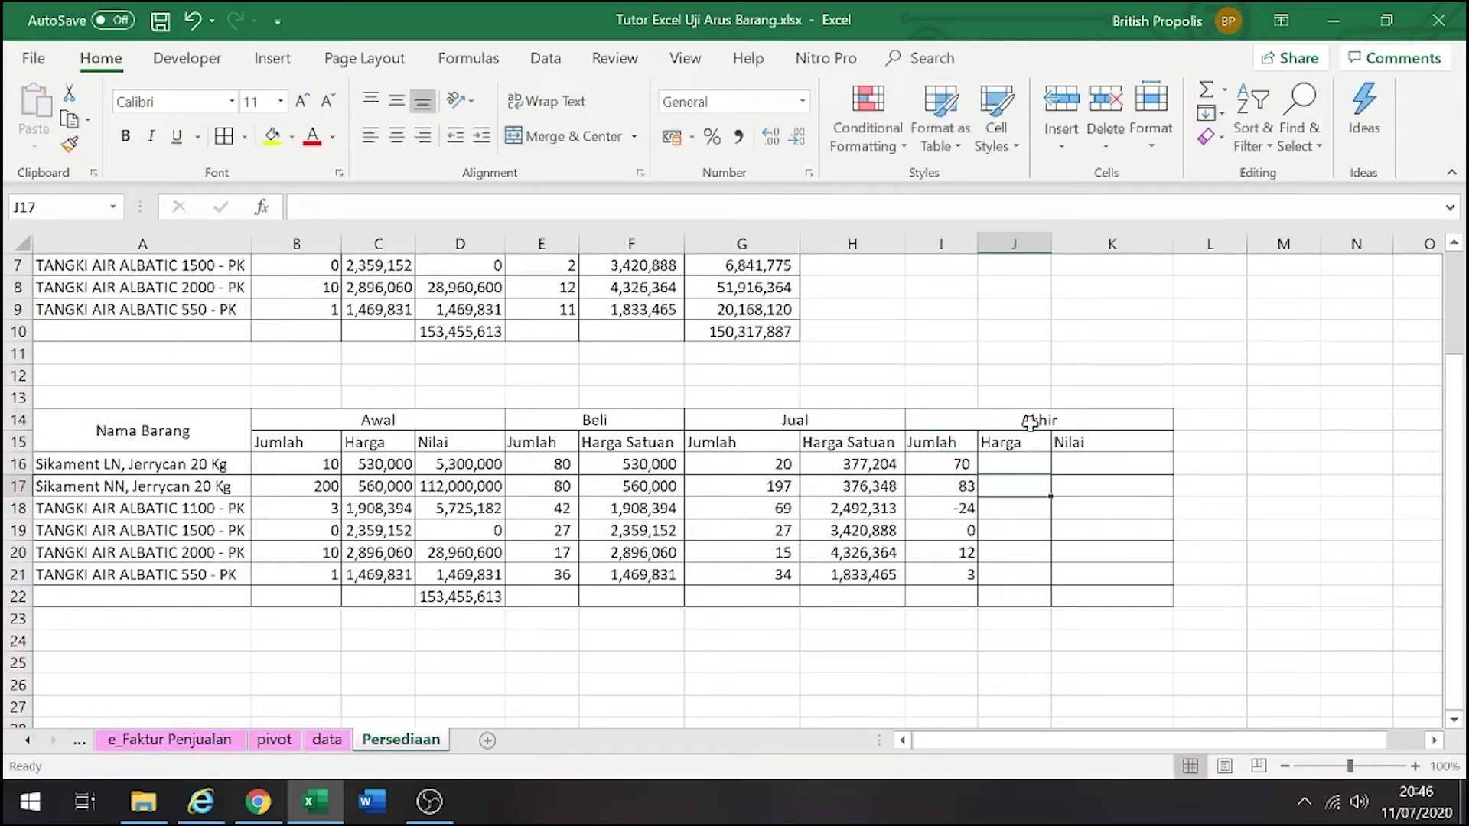
{"action": "type", "text": "="}
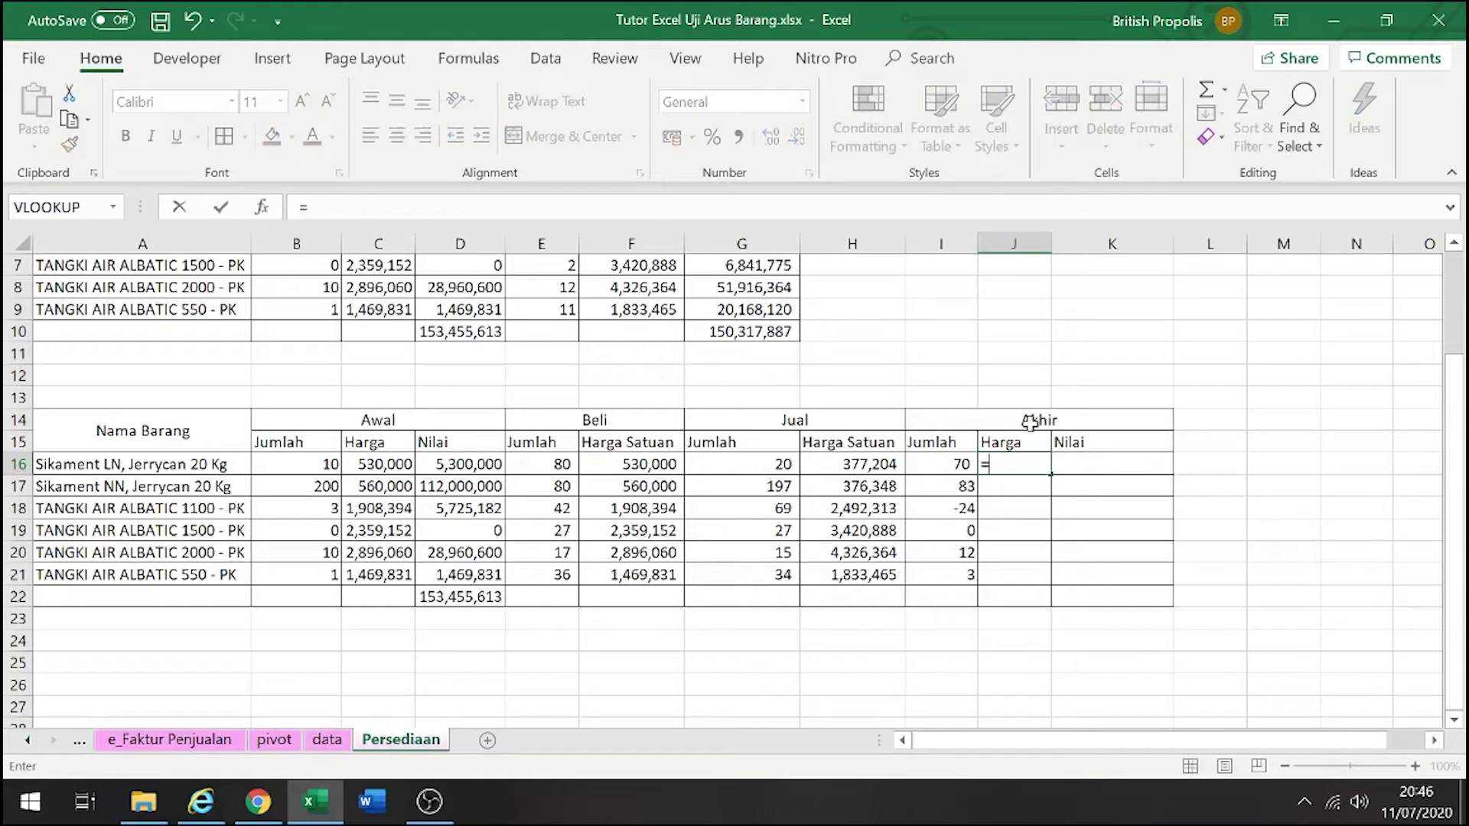
{"action": "key", "text": "Left"}
{"action": "key", "text": "Left"}
{"action": "key", "text": "Left"}
{"action": "key", "text": "Left"}
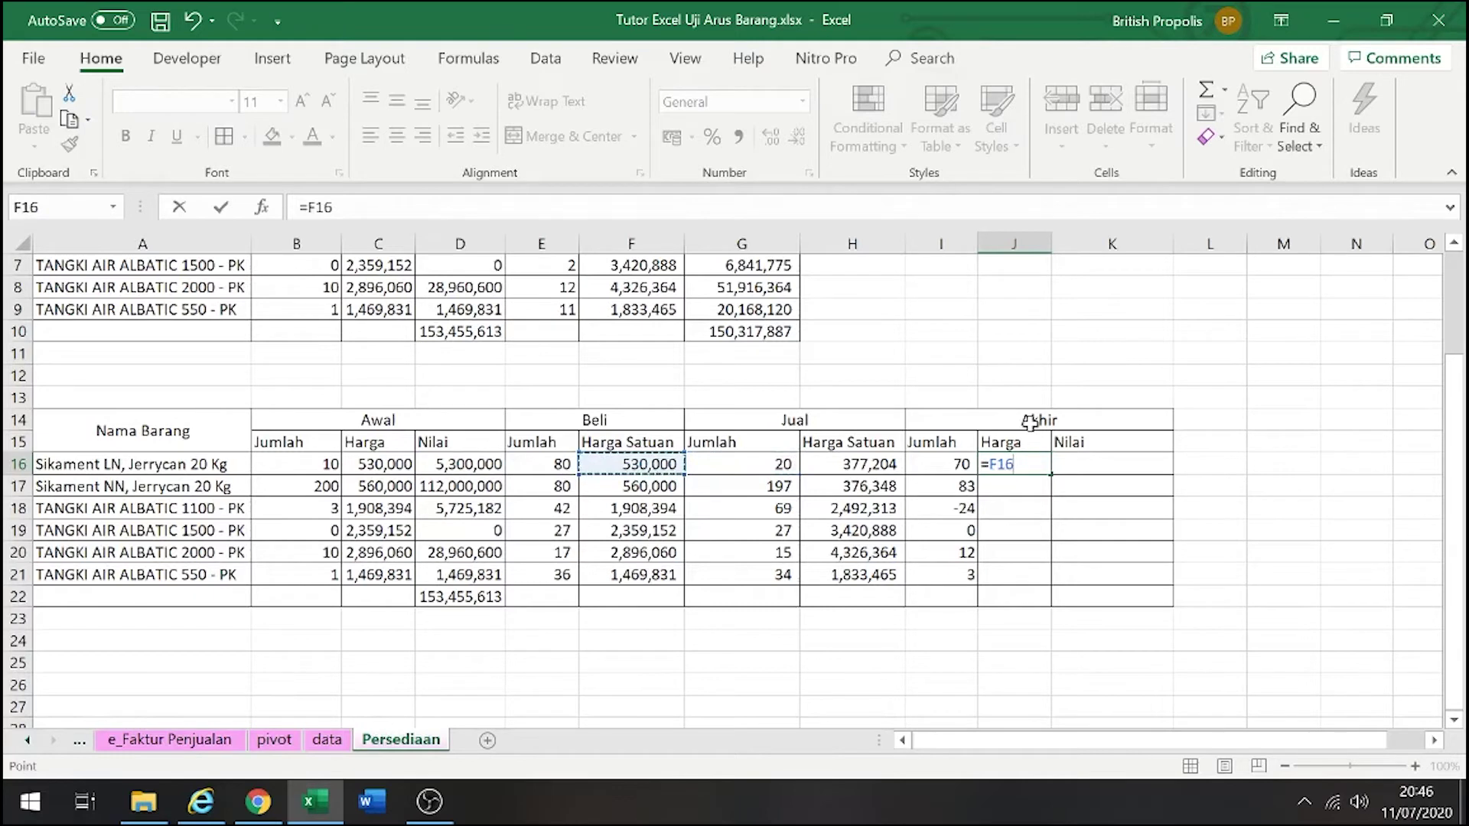
{"action": "key", "text": "Return"}
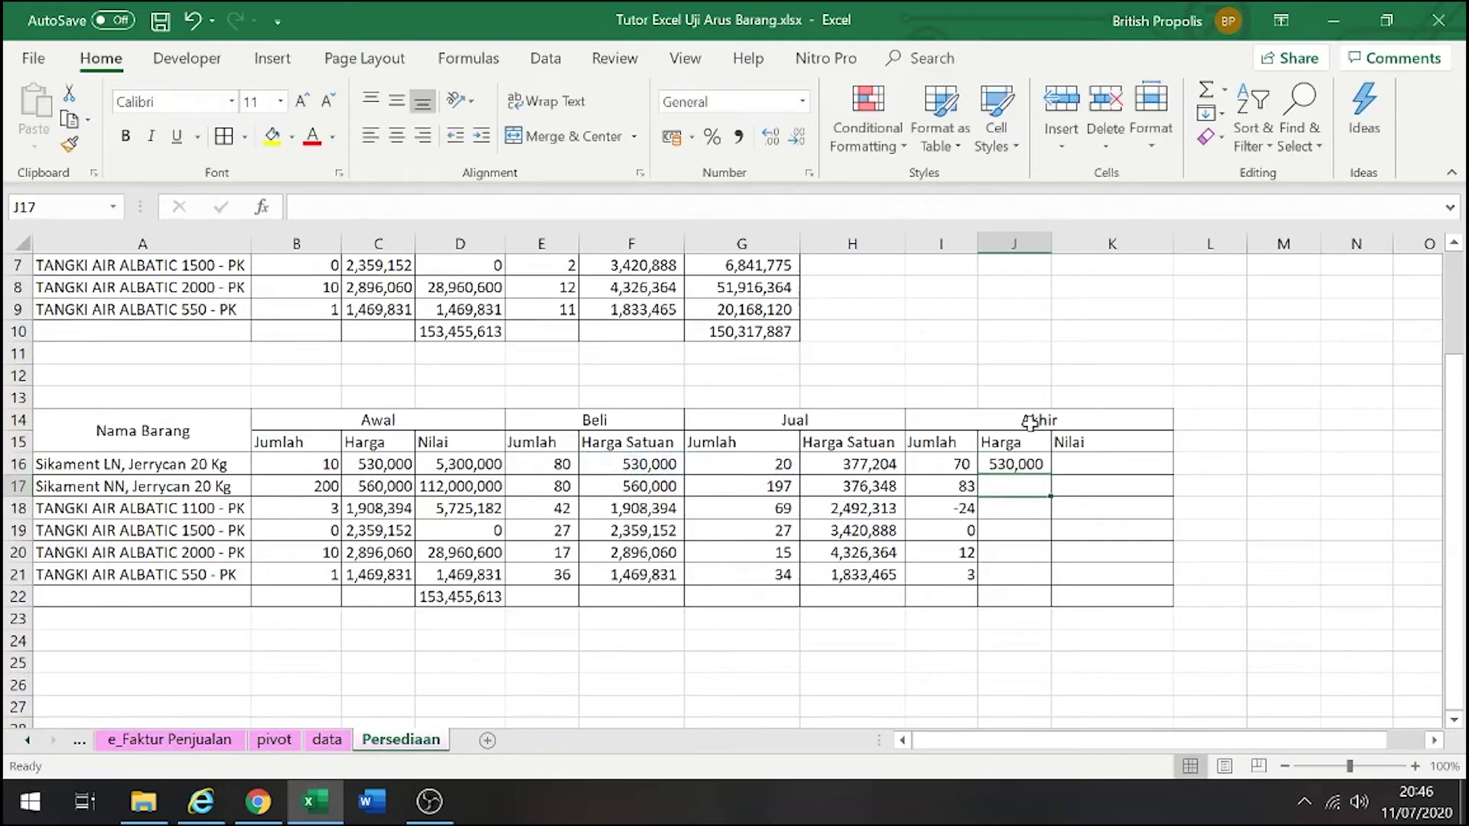
Copy the price formula from J16 down to J17:J21 and autofit column J
{"action": "key", "text": "Up"}
{"action": "key", "text": "ctrl+c"}
{"action": "key", "text": "Down"}
{"action": "key", "text": "shift+Down"}
{"action": "key", "text": "shift+Down"}
{"action": "key", "text": "shift+Down"}
{"action": "key", "text": "shift+Down"}
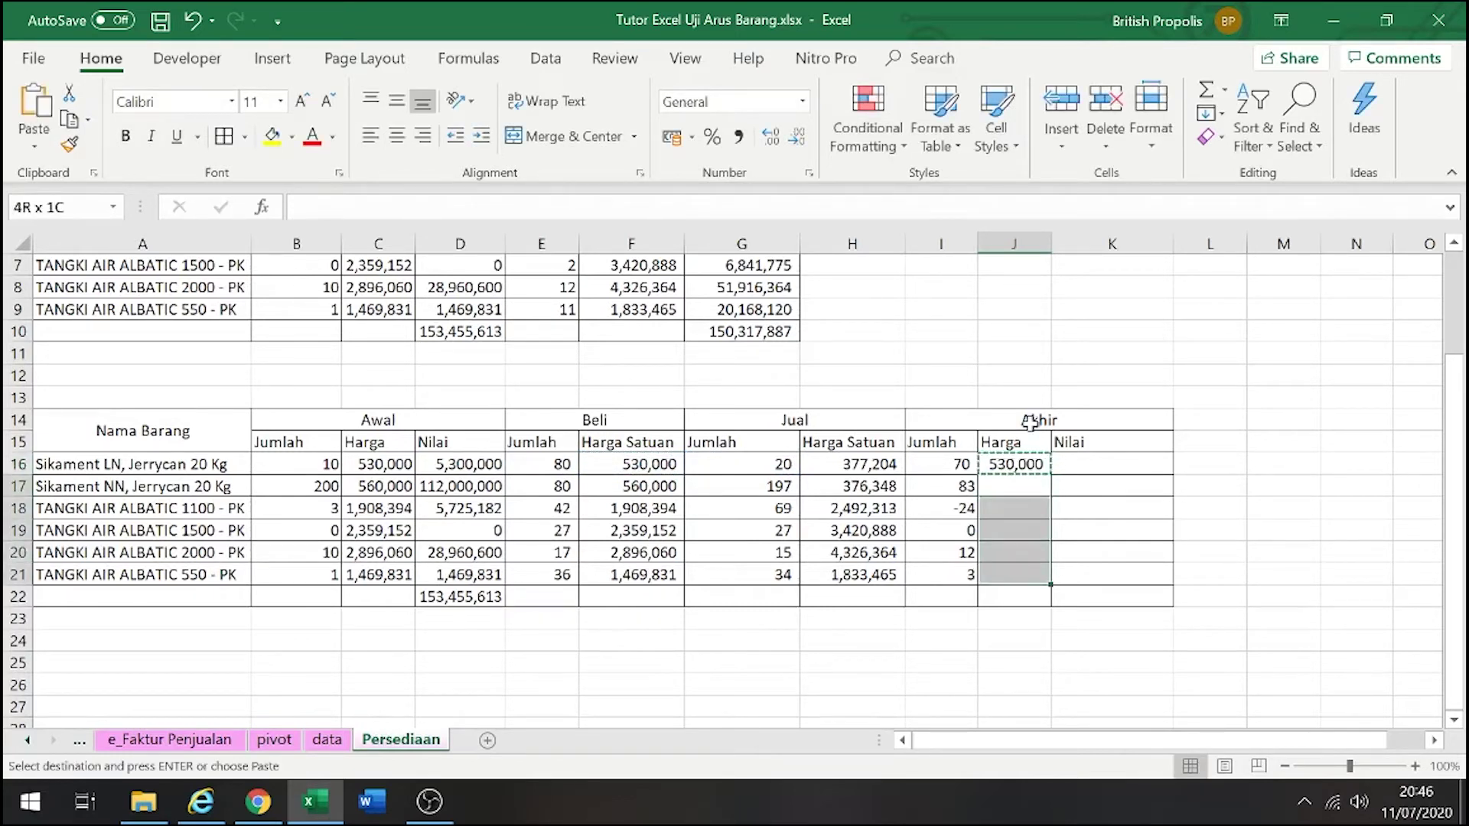
{"action": "key", "text": "Return"}
{"action": "key", "text": "shift+Up"}
{"action": "key", "text": "shift+Up"}
{"action": "key", "text": "shift+Up"}
{"action": "key", "text": "shift+Up"}
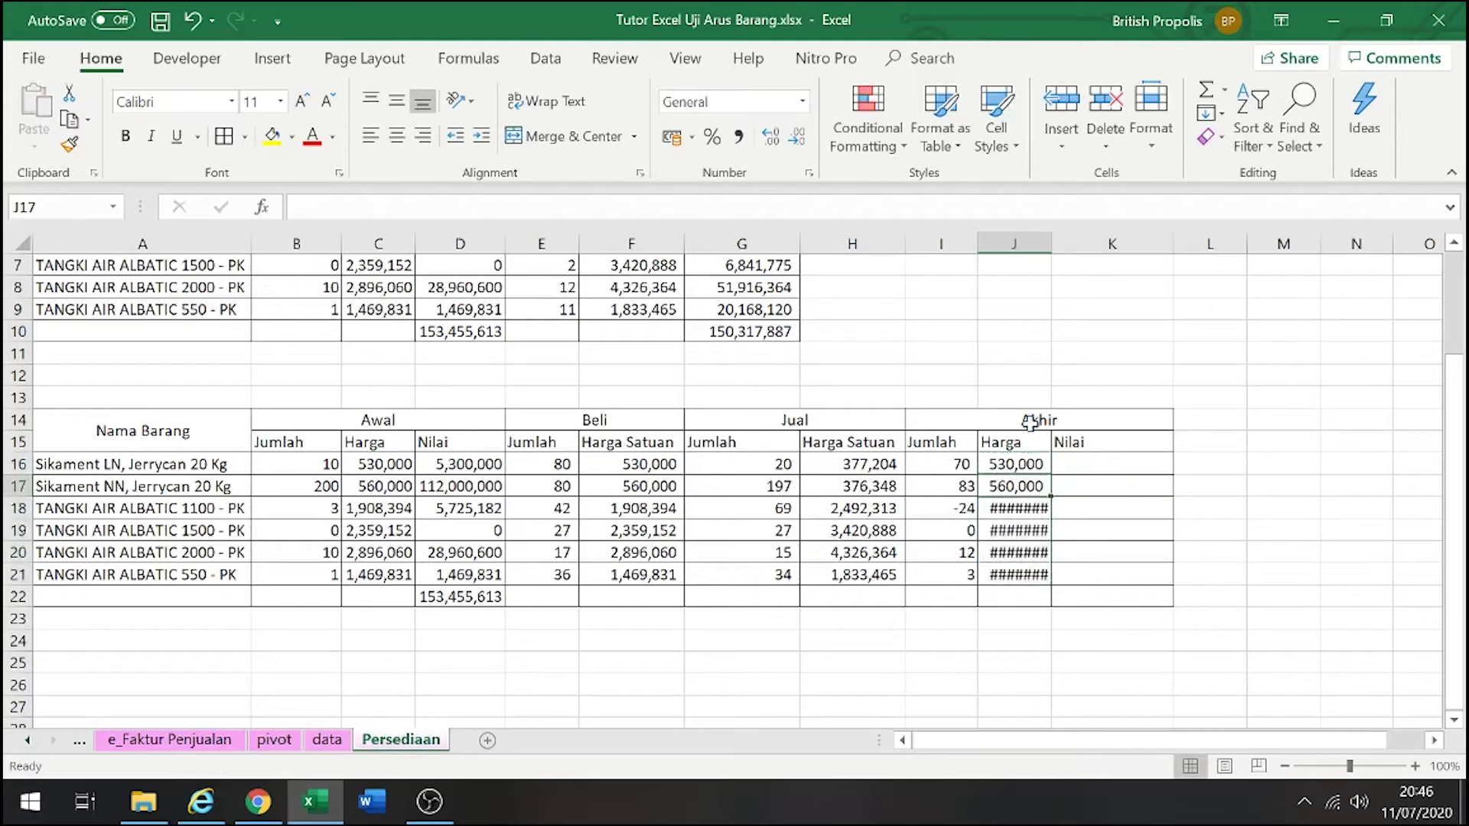
{"action": "double_click", "coordinate": [1049, 246]}
Enter =I16*J16 in K16 to calculate the Akhir Nilai from quantity and price
{"action": "left_click", "coordinate": [1117, 462]}
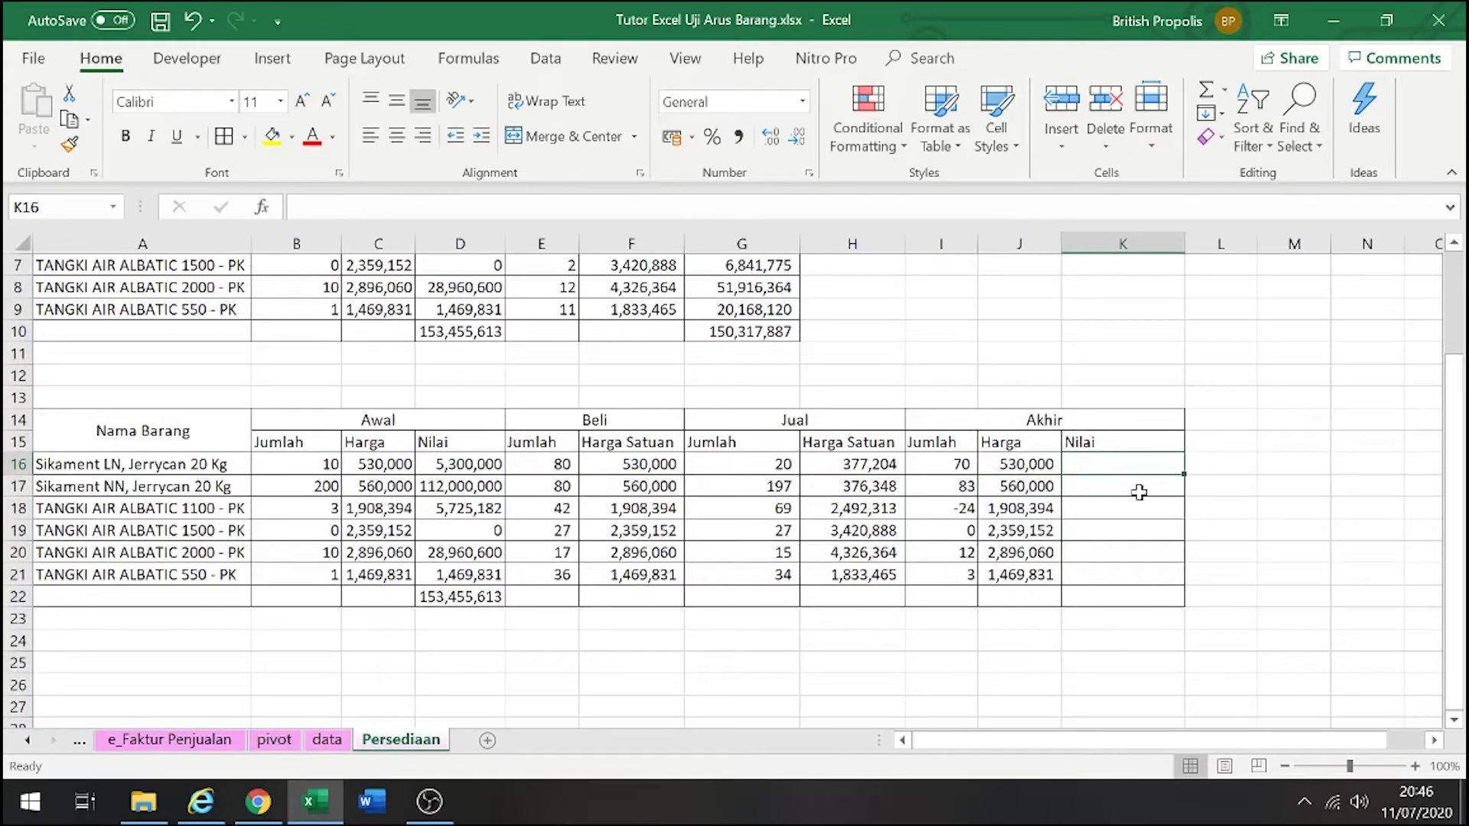
{"action": "type", "text": "="}
{"action": "key", "text": "Left"}
{"action": "key", "text": "Left"}
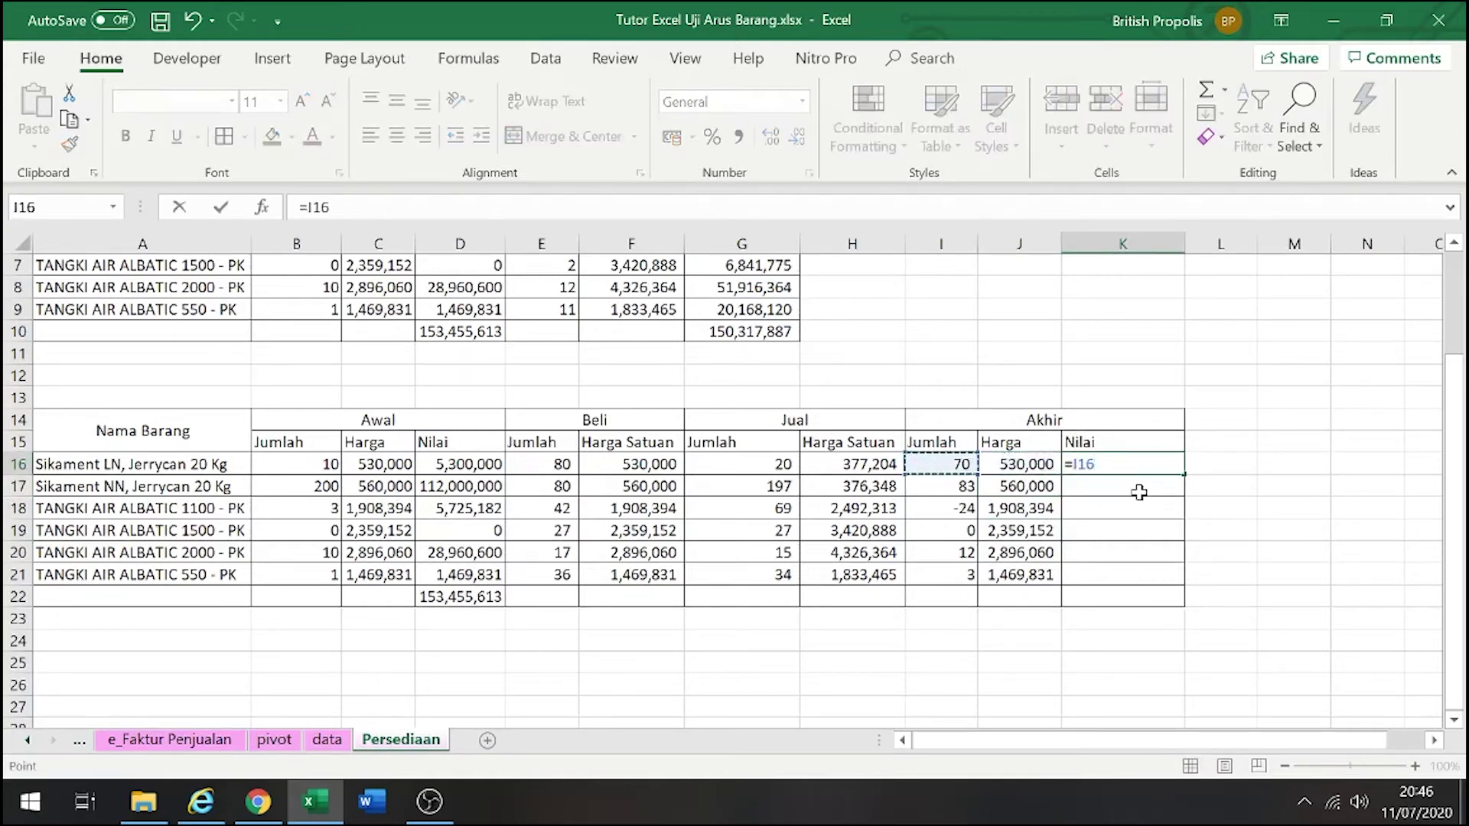
{"action": "type", "text": "*"}
{"action": "key", "text": "Right"}
Copy the Nilai formula from K16 down to K17:K21
{"action": "key", "text": "Up"}
{"action": "key", "text": "ctrl+c"}
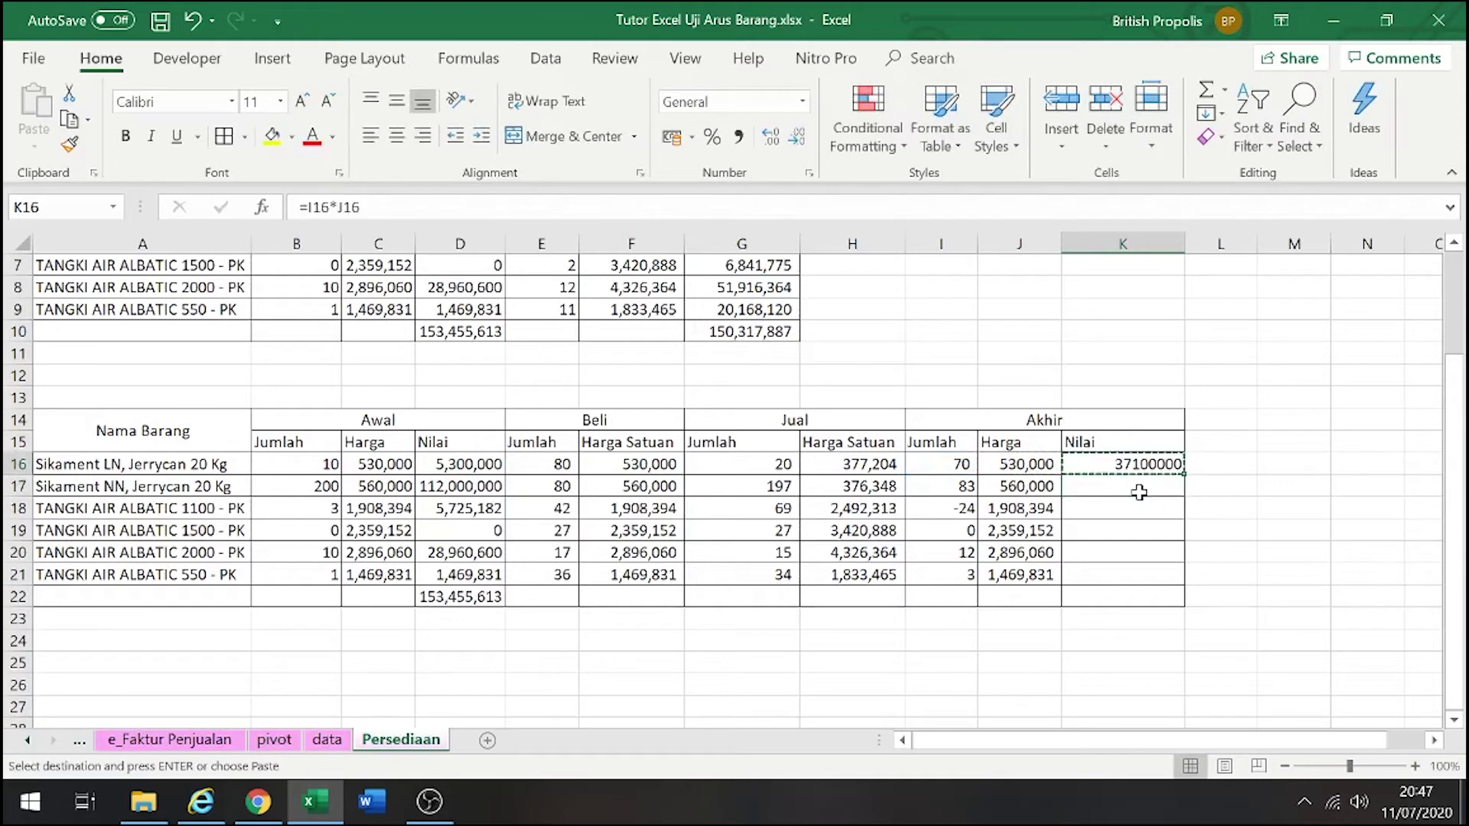
{"action": "left_click_drag", "start_coordinate": [1139, 492], "coordinate": [1138, 575]}
{"action": "key", "text": "ctrl+v"}
{"action": "key", "text": "Down"}
{"action": "key", "text": "Down"}
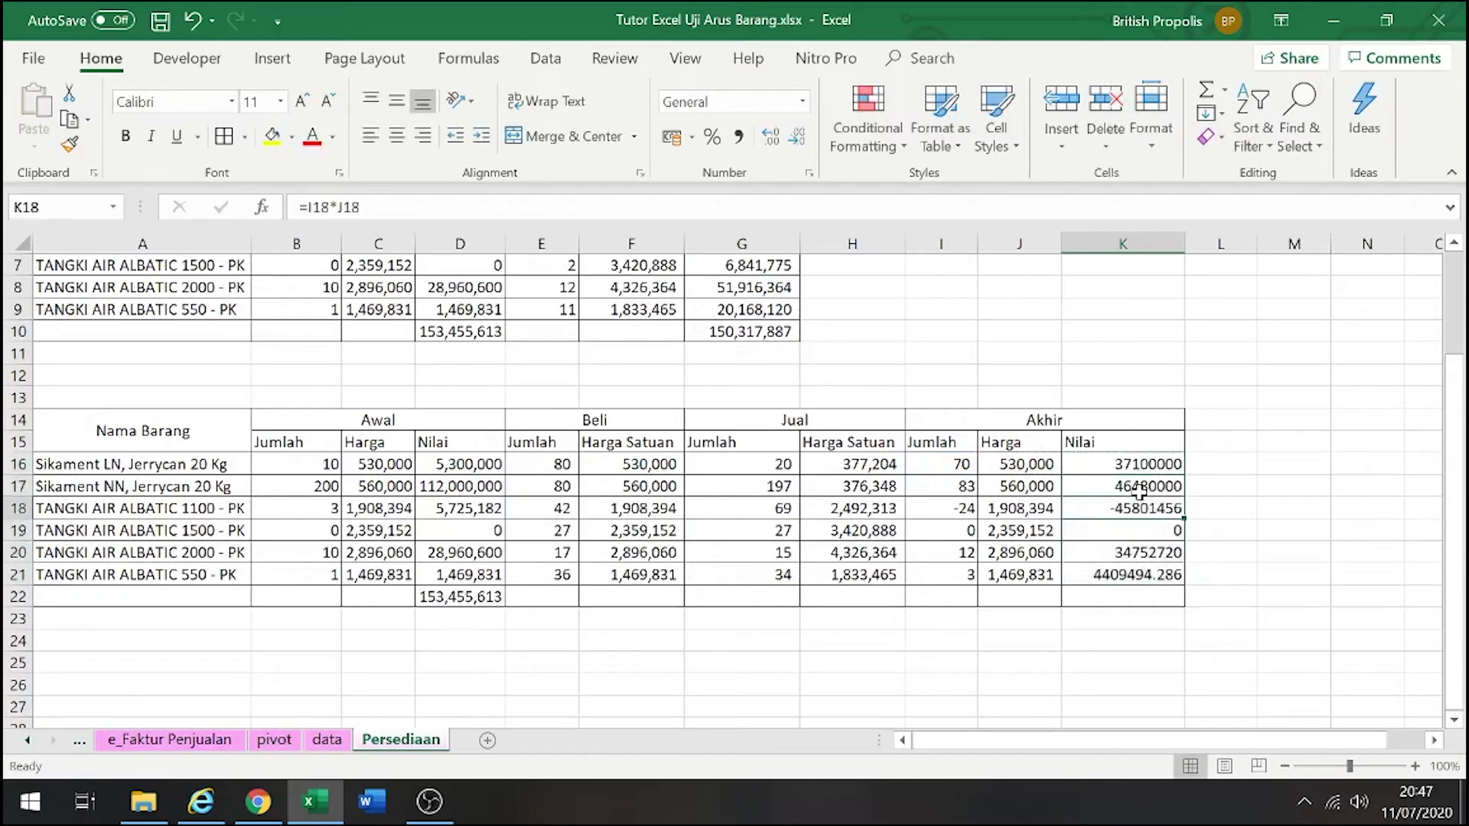
Format the Akhir figures in I16:K21 with Comma Style and no decimal places
{"action": "left_click", "coordinate": [1120, 511]}
{"action": "left_click", "coordinate": [1025, 555]}
{"action": "left_click_drag", "start_coordinate": [960, 463], "coordinate": [1145, 576]}
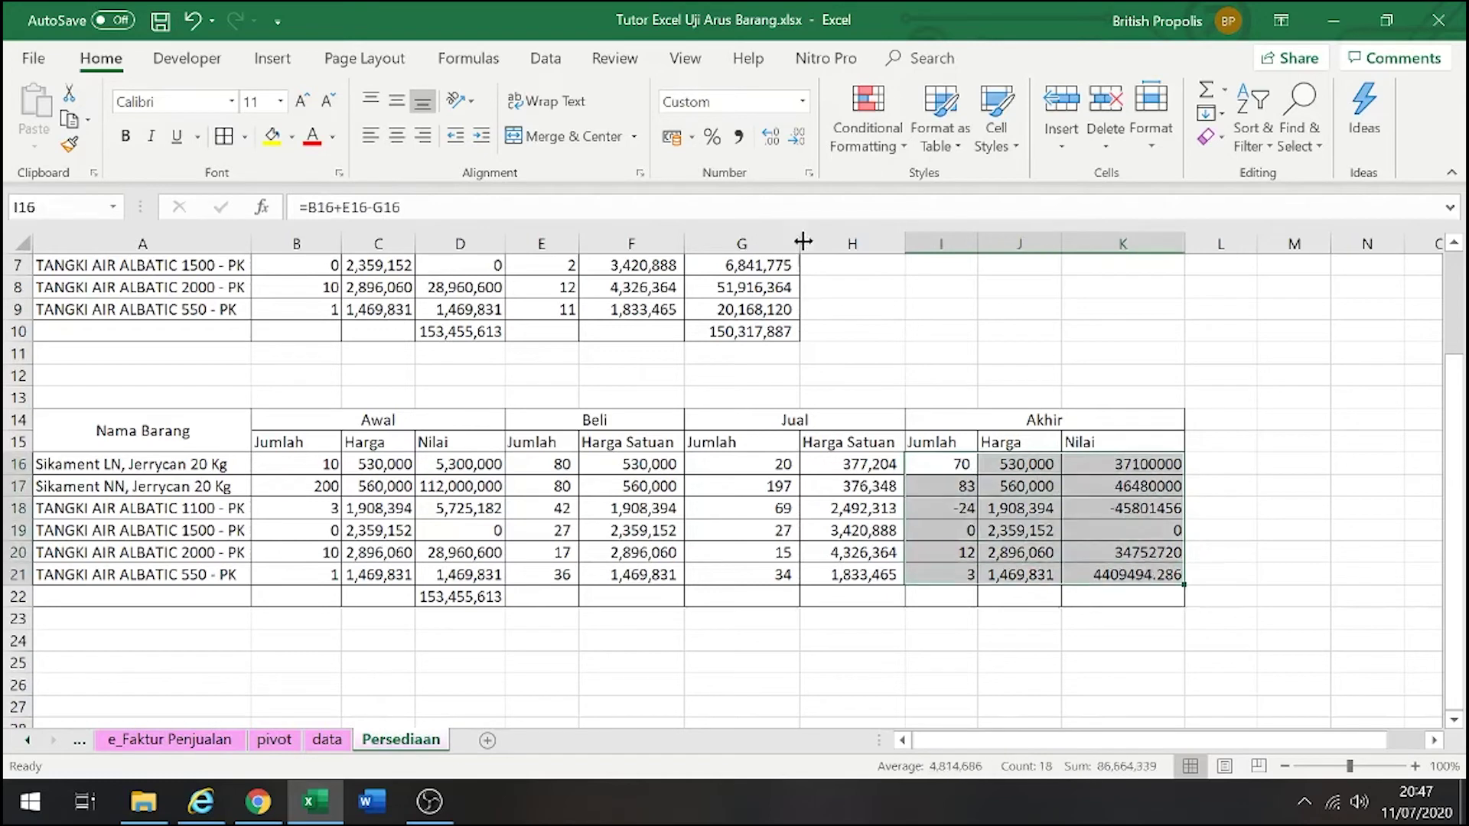
{"action": "left_click", "coordinate": [738, 136]}
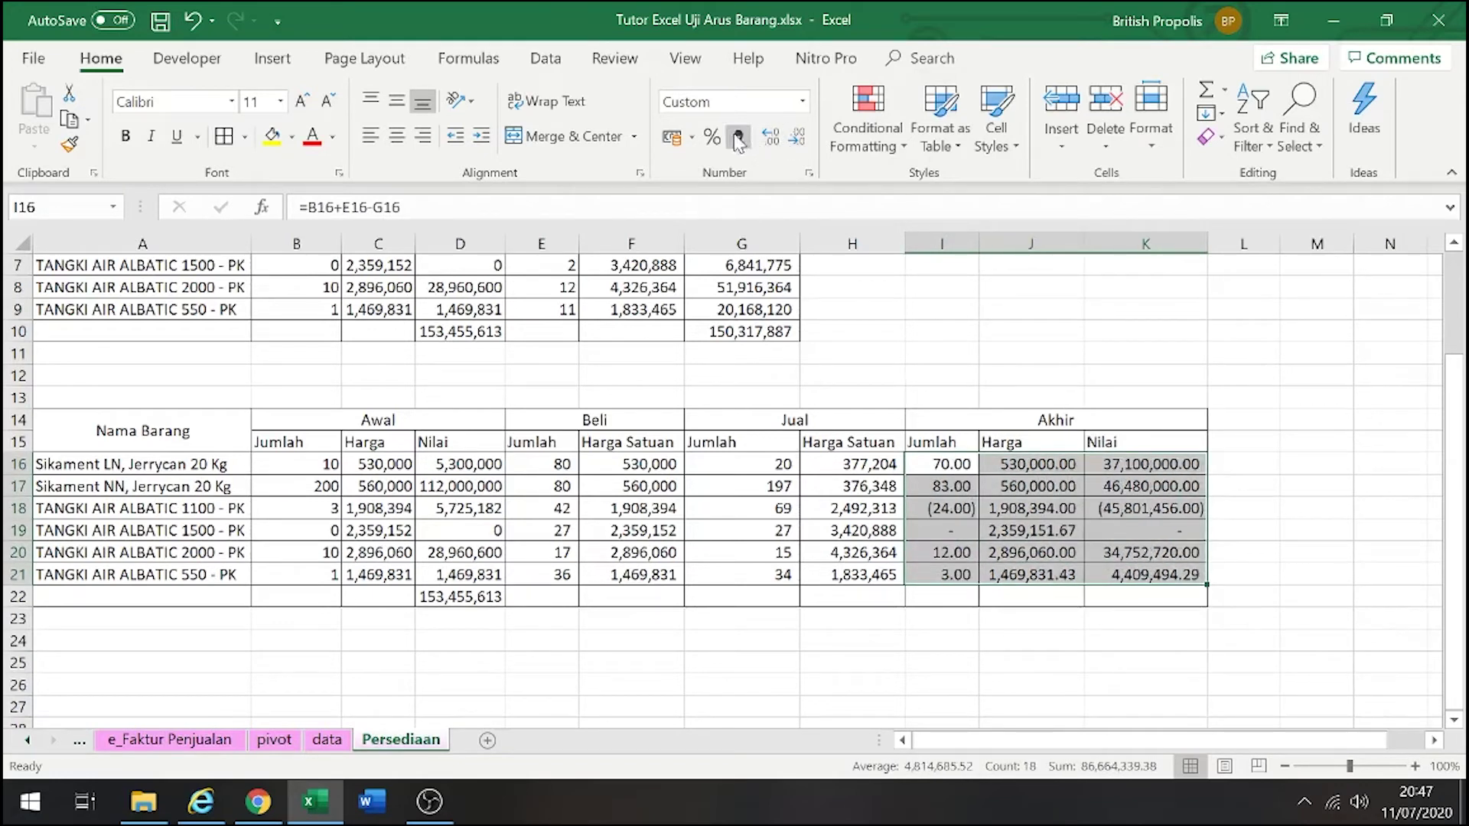
{"action": "left_click", "coordinate": [796, 138]}
{"action": "left_click", "coordinate": [796, 137]}
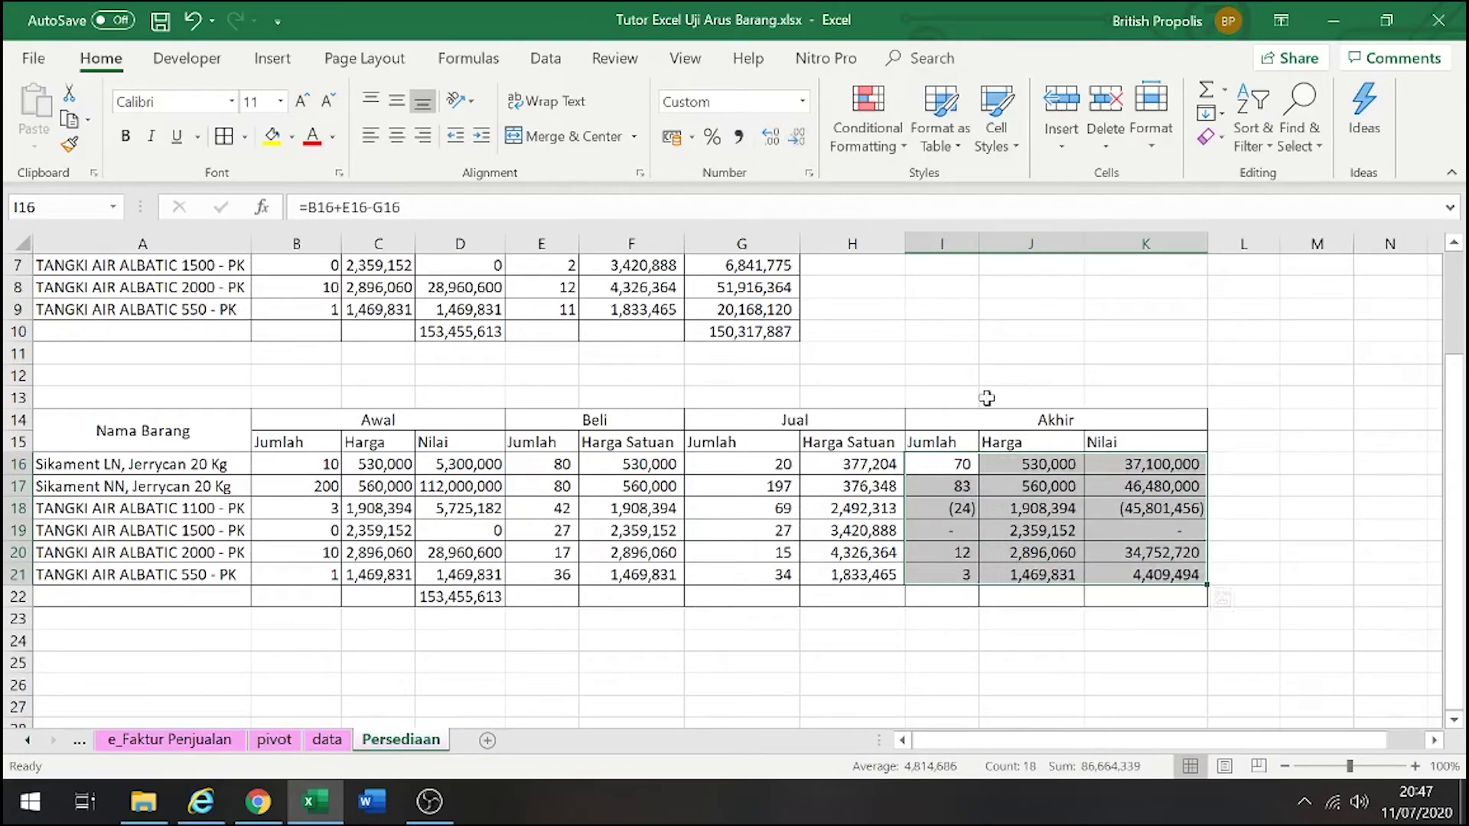
Total the Akhir Nilai column in K22 with =SUM(K16:K21)
{"action": "left_click", "coordinate": [991, 564]}
{"action": "left_click", "coordinate": [1029, 600]}
{"action": "left_click", "coordinate": [1136, 601]}
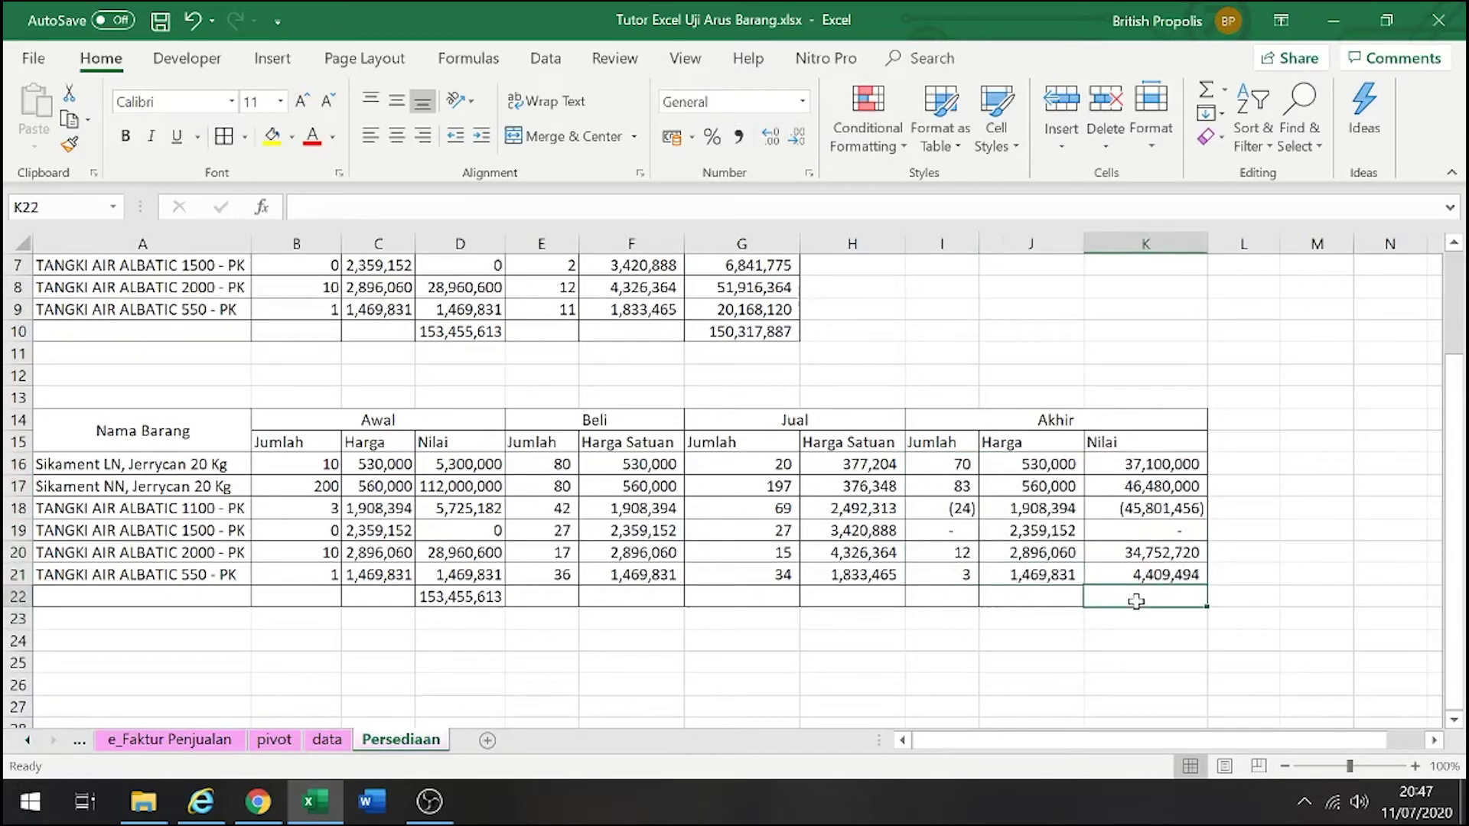
{"action": "type", "text": "=sum("}
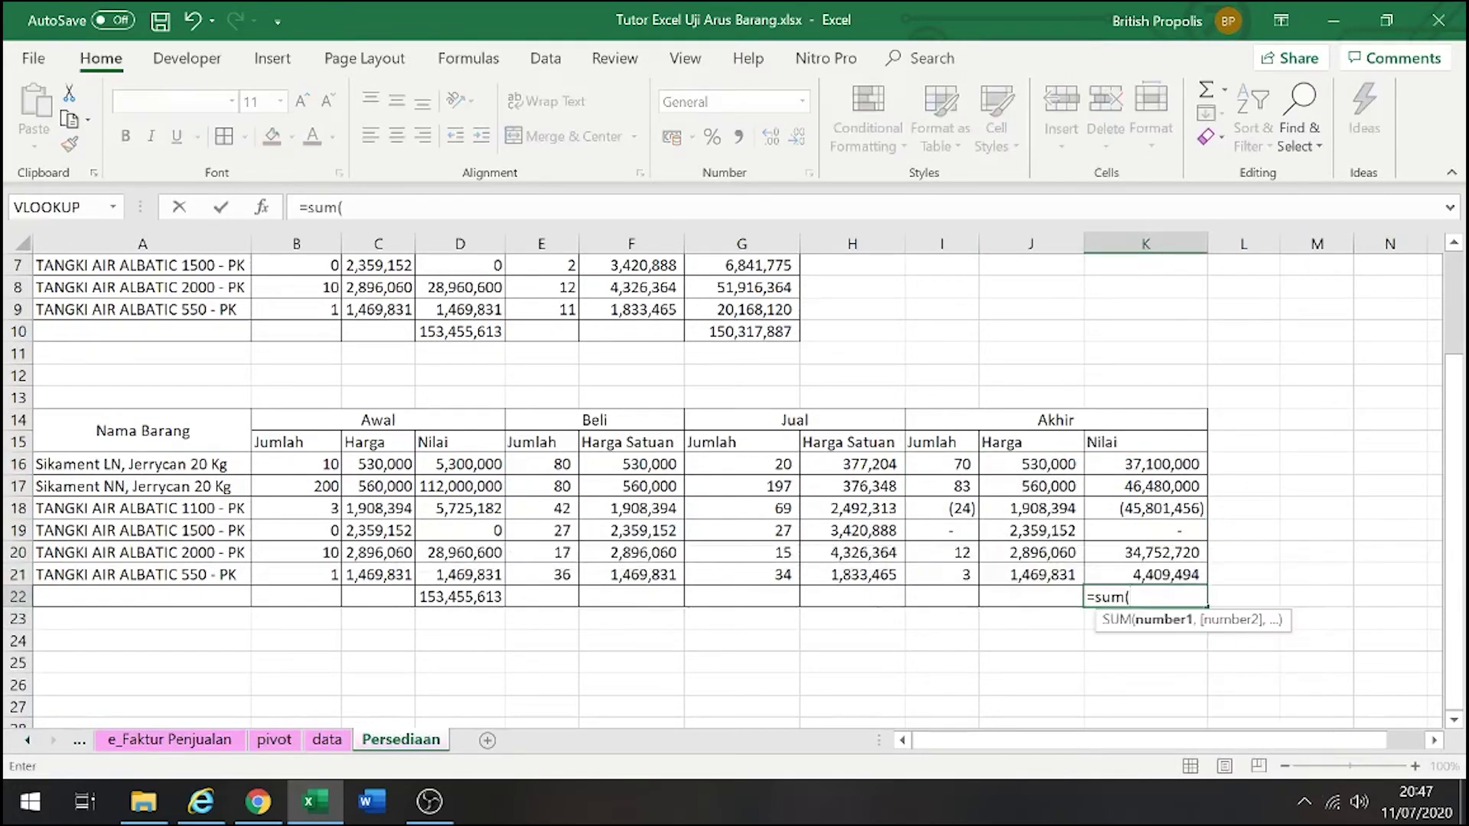
{"action": "left_click", "coordinate": [1145, 574]}
{"action": "left_click_drag", "start_coordinate": [1145, 463], "coordinate": [1145, 574]}
{"action": "key", "text": "Return"}
{"action": "left_click", "coordinate": [1135, 602]}
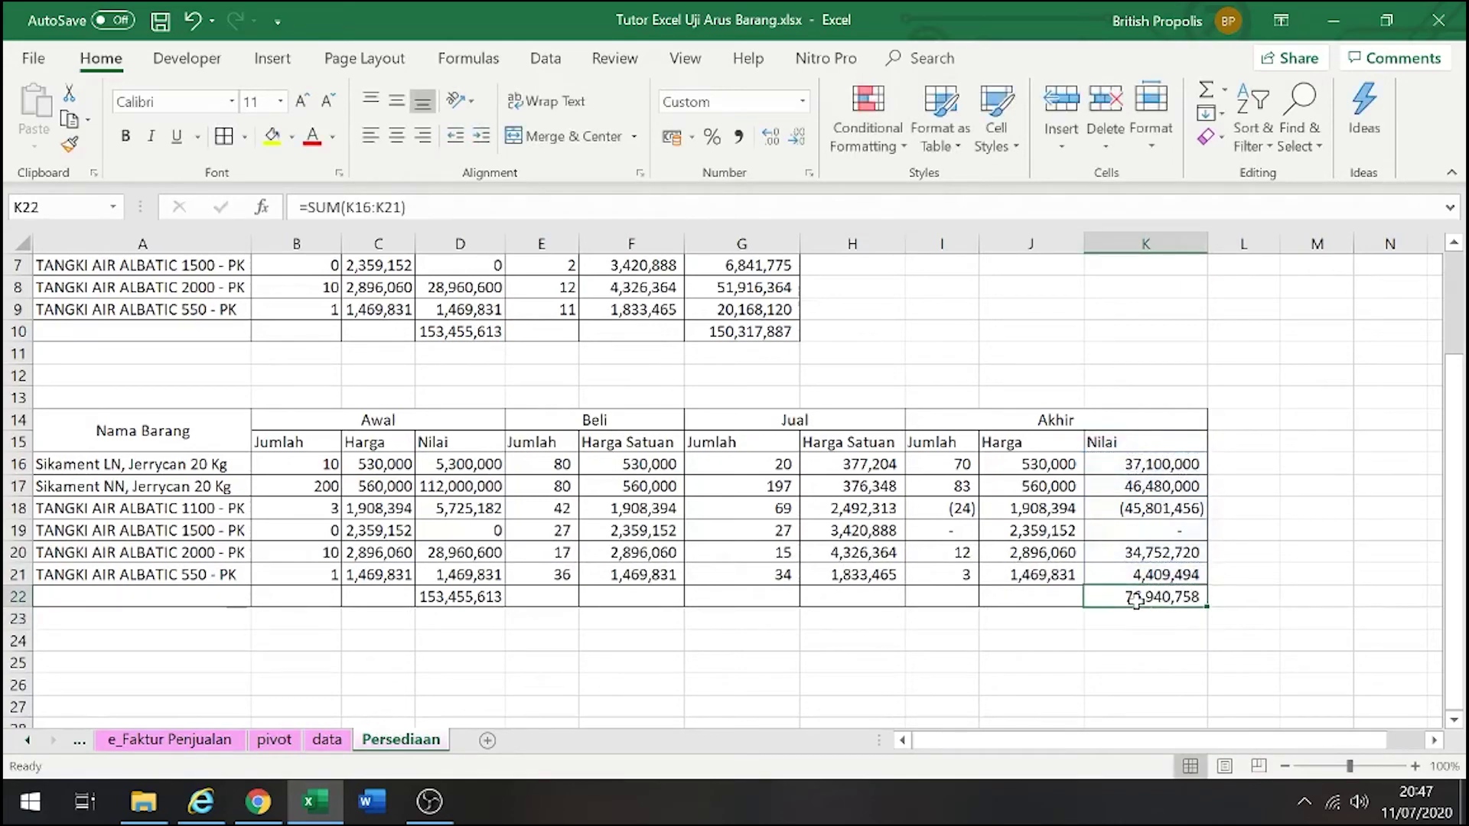
Compare the Akhir total in K22 with the recorded Persediaan Akhir and review the closing figures and purchase prices behind it
{"action": "scroll", "coordinate": [1094, 612], "scroll_direction": "up", "scroll_amount": 2}
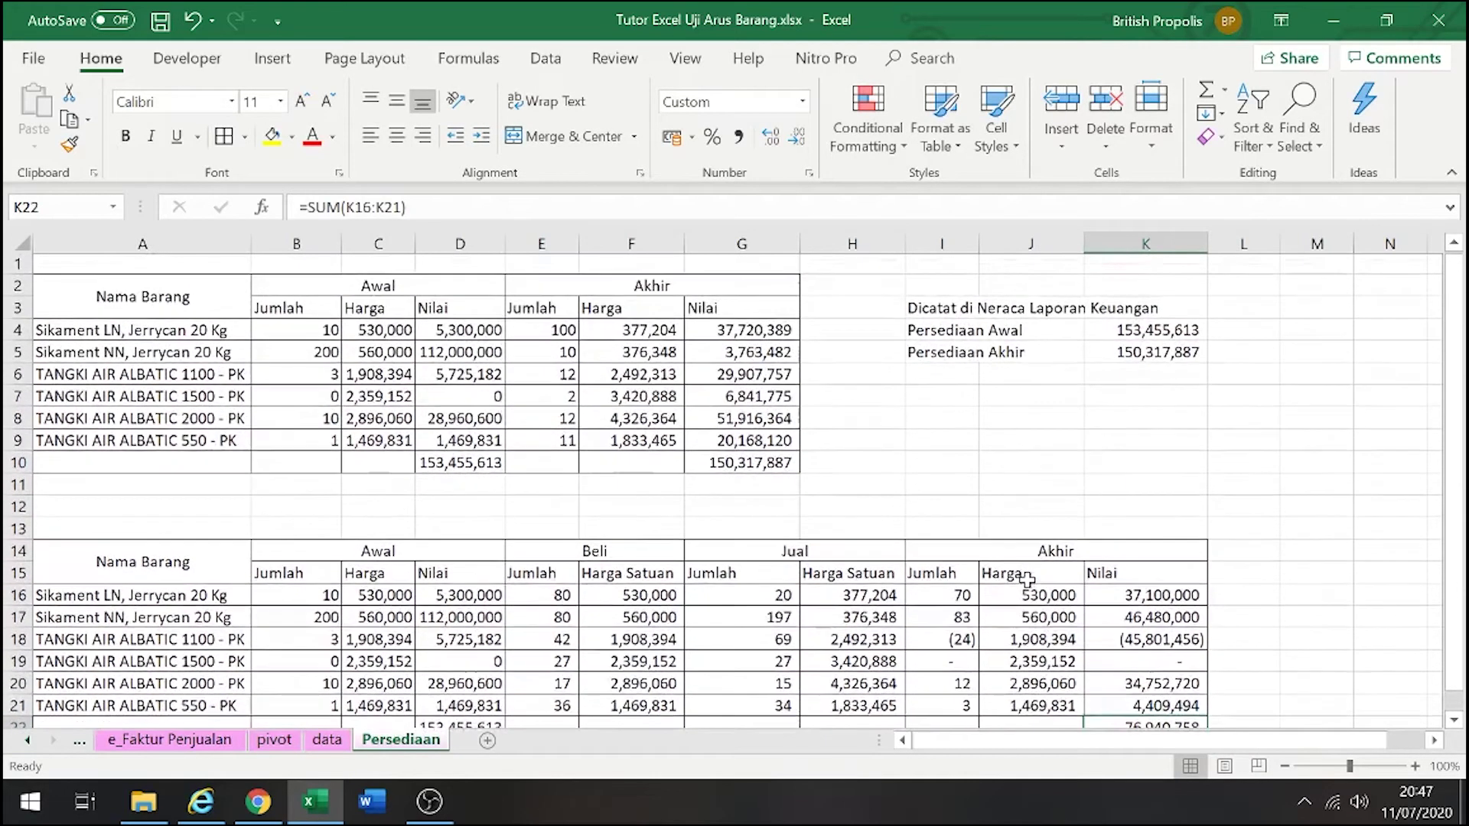
{"action": "scroll", "coordinate": [1041, 574], "scroll_direction": "down", "scroll_amount": 1}
{"action": "scroll", "coordinate": [841, 489], "scroll_direction": "up", "scroll_amount": 1}
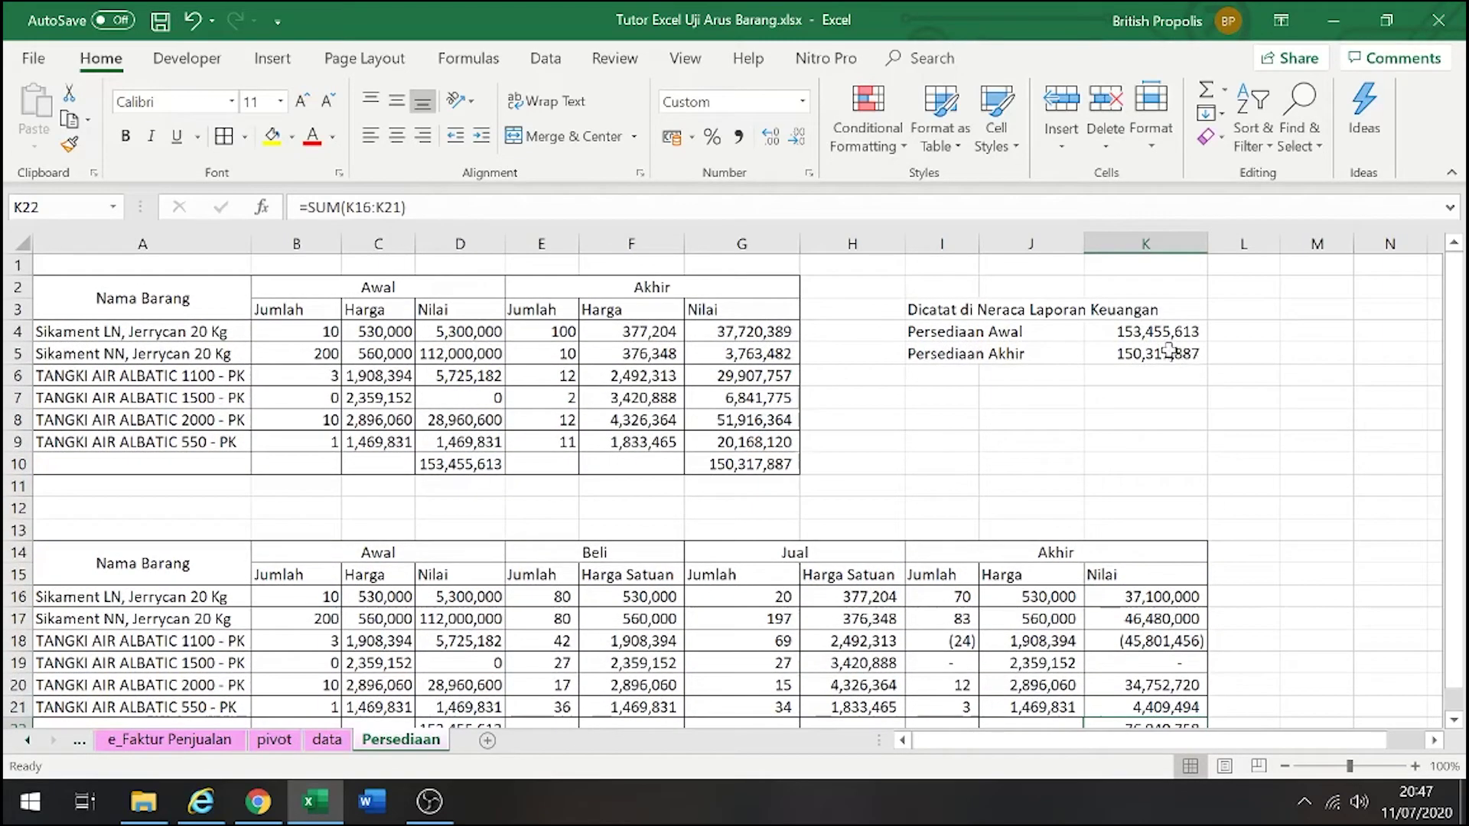
{"action": "scroll", "coordinate": [1211, 348], "scroll_direction": "down", "scroll_amount": 2}
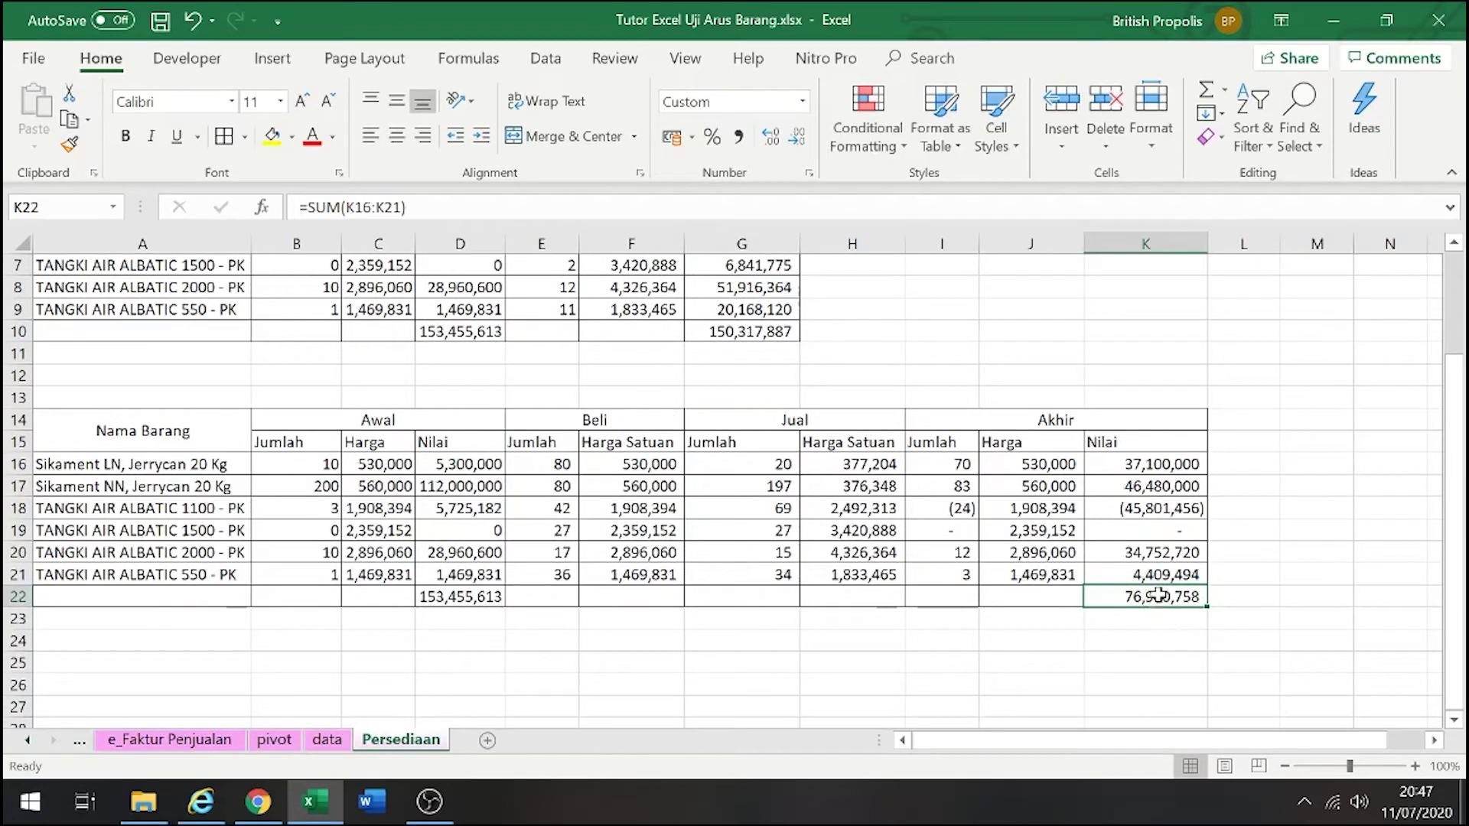
{"action": "left_click_drag", "start_coordinate": [954, 468], "coordinate": [1141, 580]}
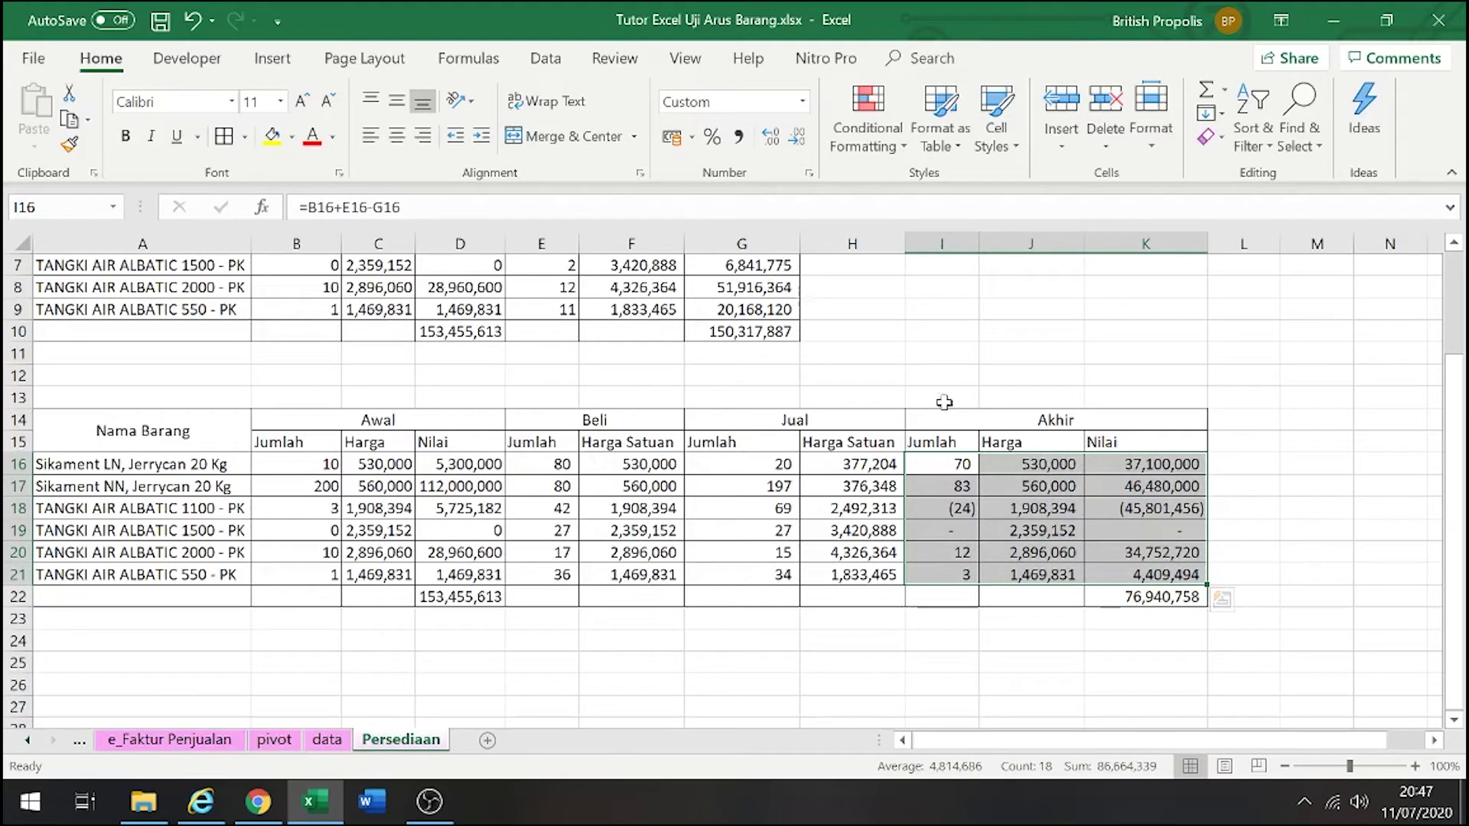
{"action": "left_click_drag", "start_coordinate": [645, 460], "coordinate": [664, 574]}
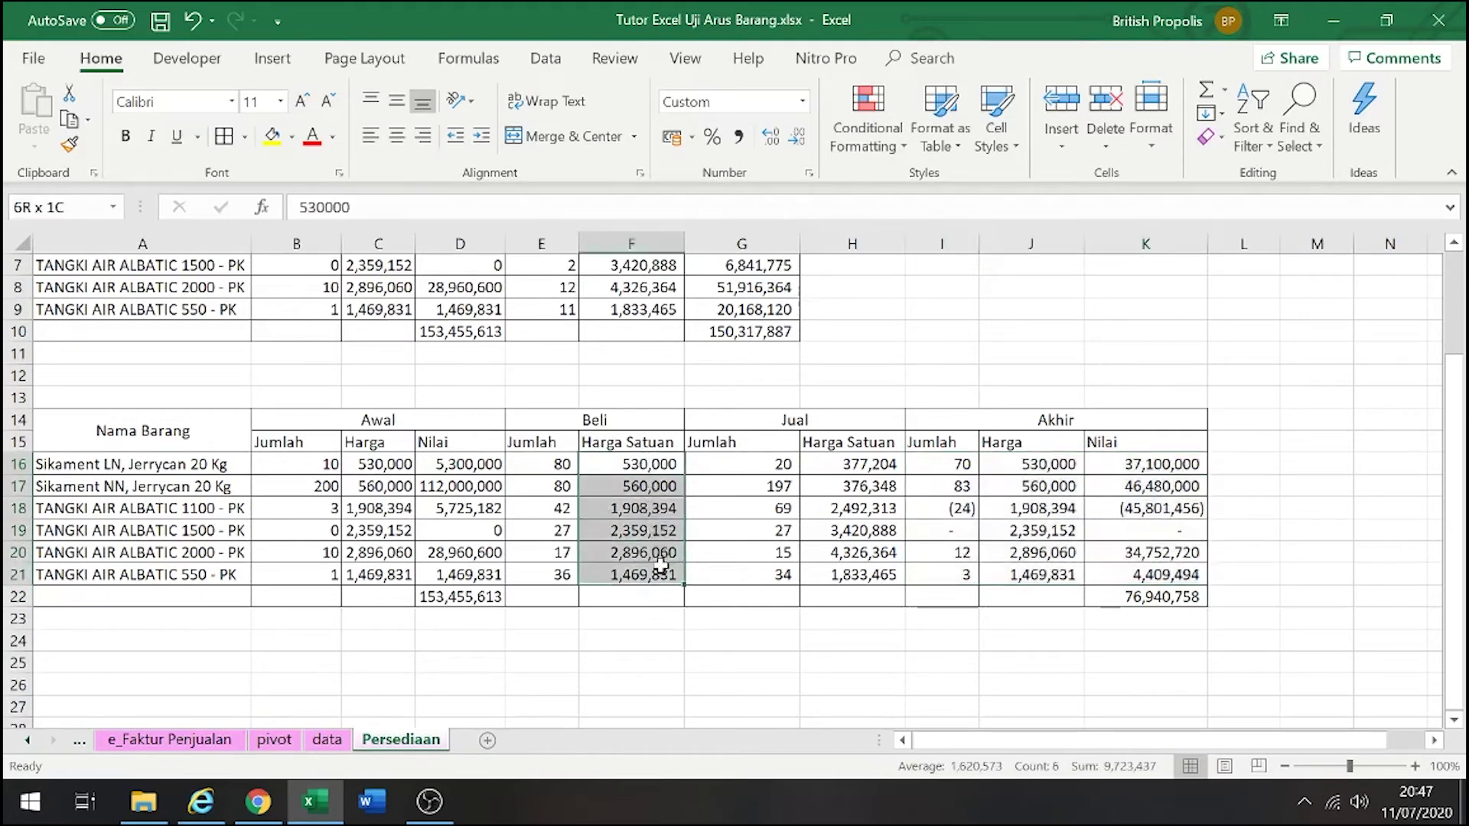
{"action": "left_click_drag", "start_coordinate": [1168, 465], "coordinate": [1168, 573]}
{"action": "left_click", "coordinate": [1168, 597]}
{"action": "scroll", "coordinate": [1133, 572], "scroll_direction": "up", "scroll_amount": 1}
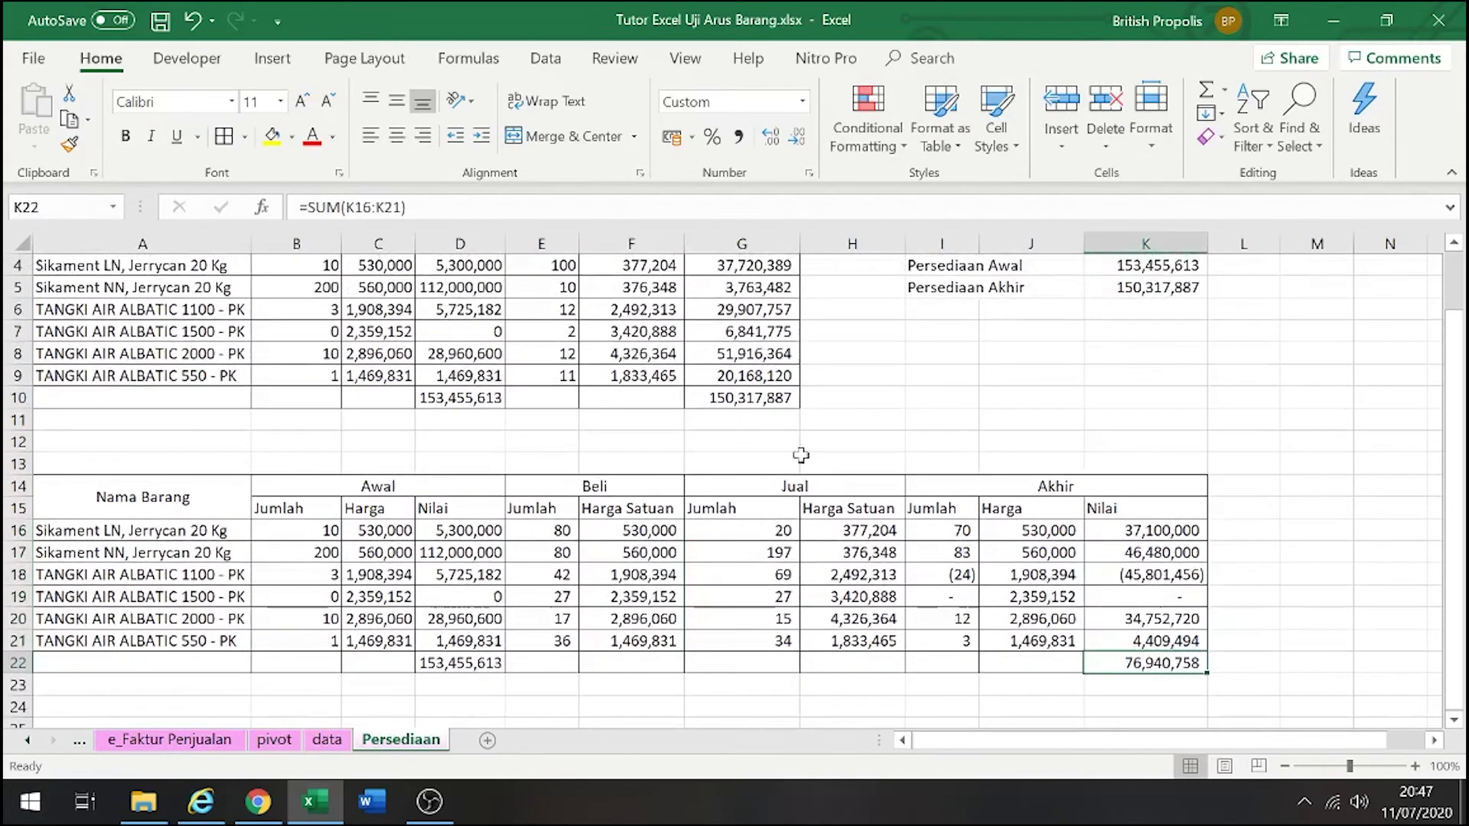
Compare the closing total in G10 and quantities in E4:E9 with the calculated Akhir total in K22 and quantities in column I
{"action": "left_click", "coordinate": [768, 419]}
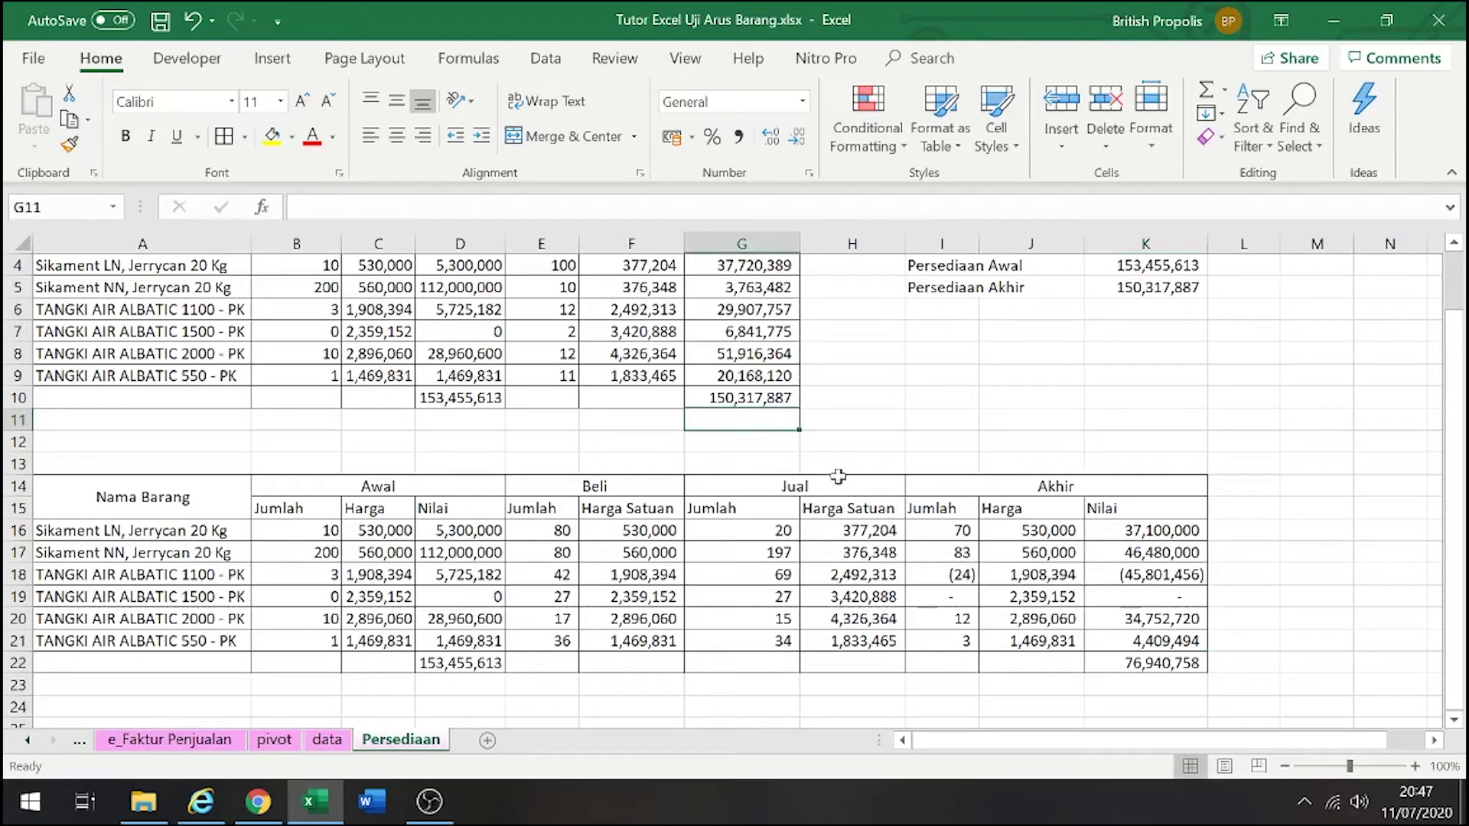
{"action": "left_click", "coordinate": [764, 398]}
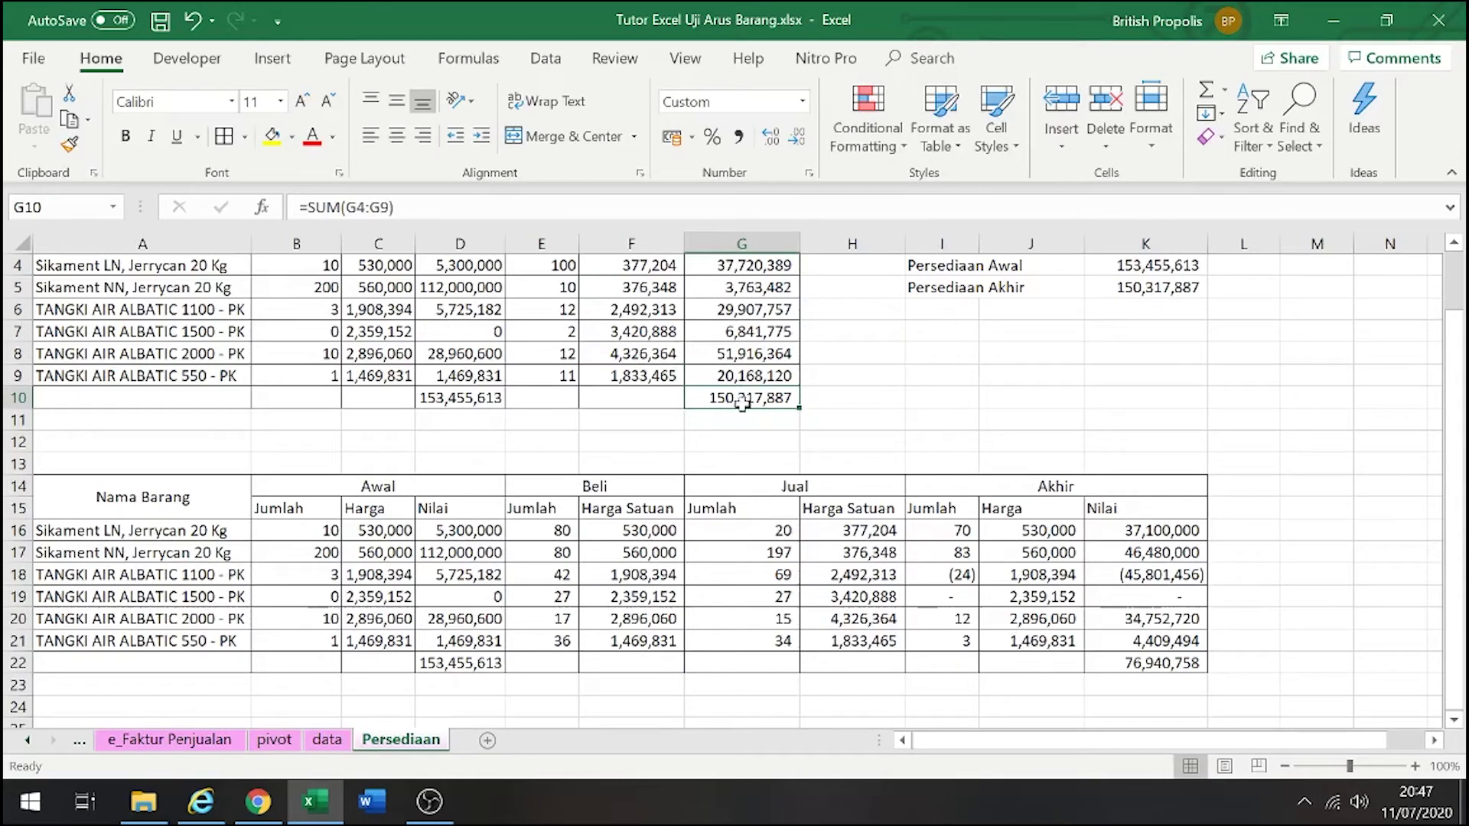
{"action": "scroll", "coordinate": [723, 417], "scroll_direction": "up", "scroll_amount": 1}
{"action": "left_click_drag", "start_coordinate": [534, 334], "coordinate": [558, 437]}
{"action": "left_click_drag", "start_coordinate": [561, 331], "coordinate": [568, 436]}
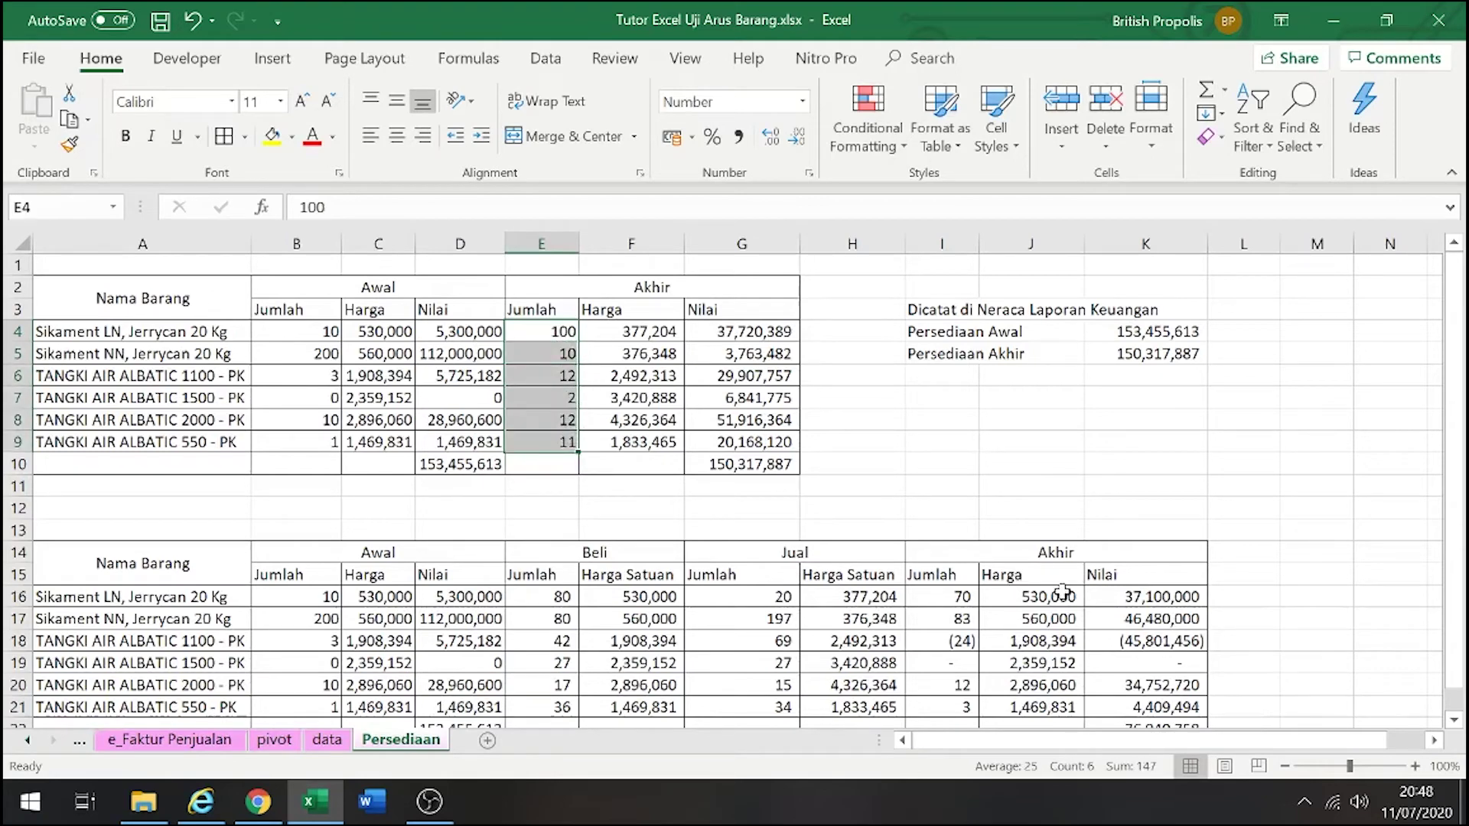
{"action": "left_click_drag", "start_coordinate": [949, 600], "coordinate": [960, 642]}
{"action": "scroll", "coordinate": [995, 586], "scroll_direction": "down", "scroll_amount": 1}
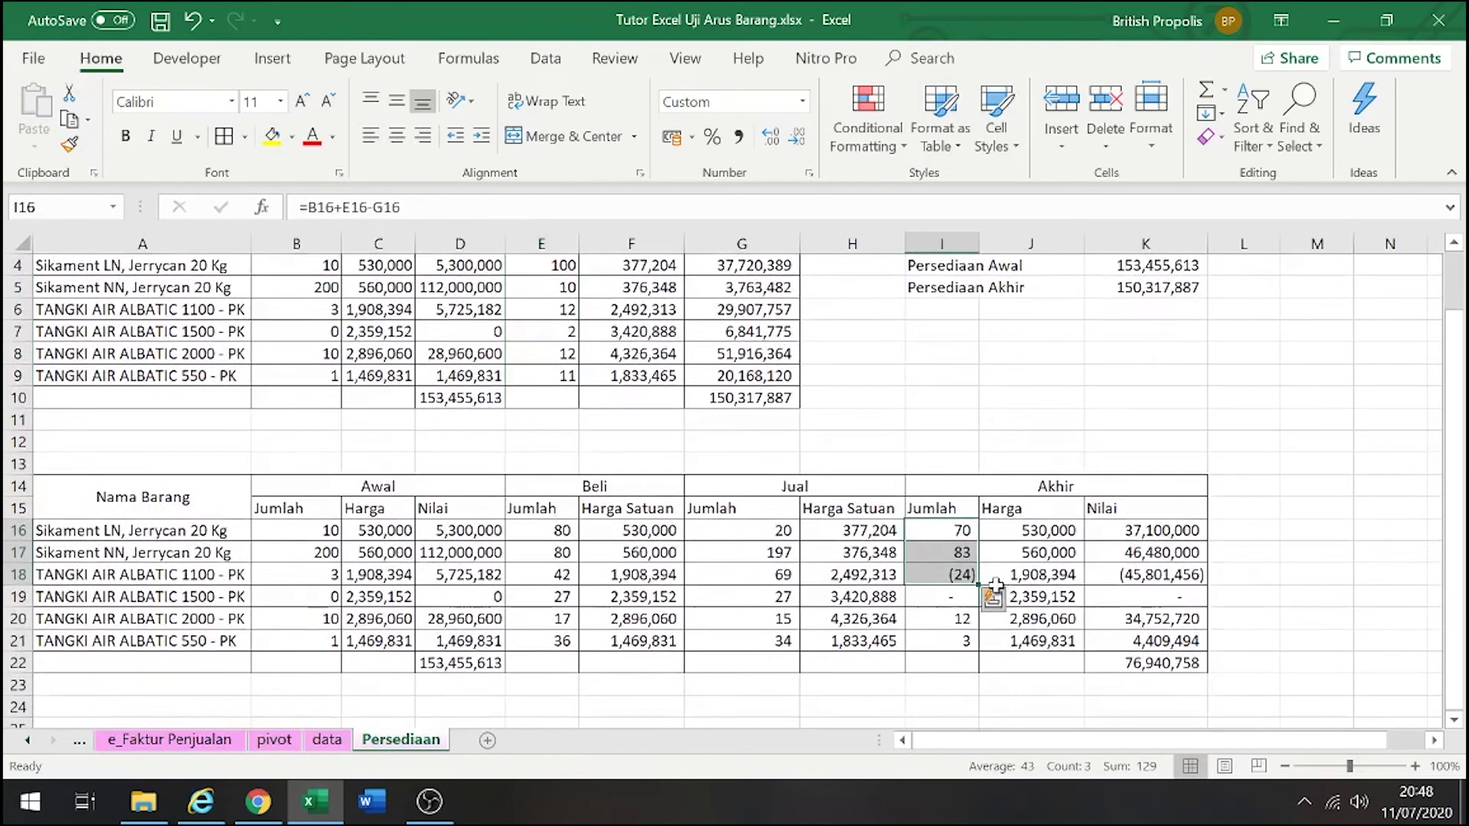
{"action": "left_click", "coordinate": [757, 404]}
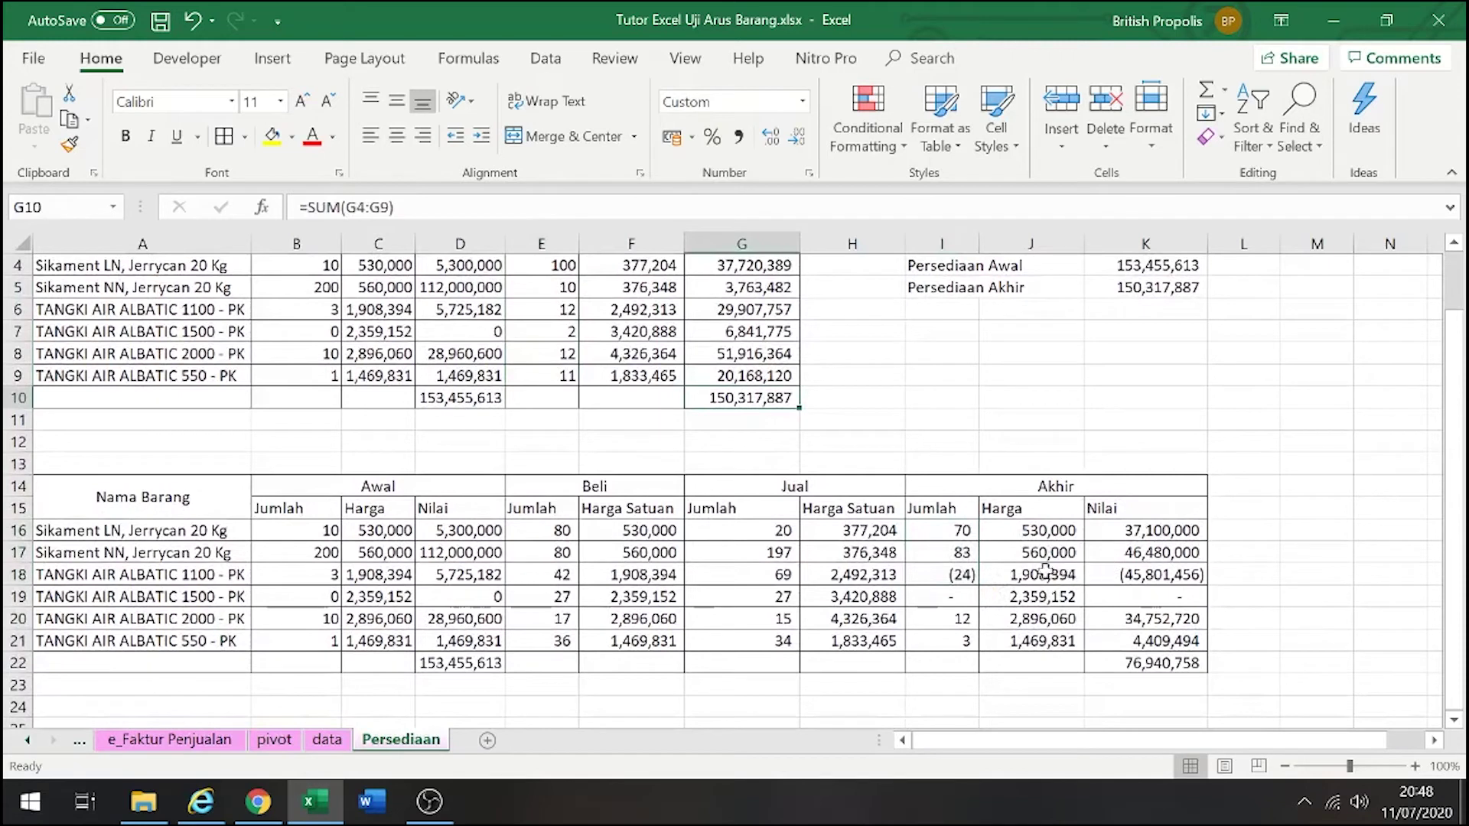
{"action": "left_click", "coordinate": [1121, 667]}
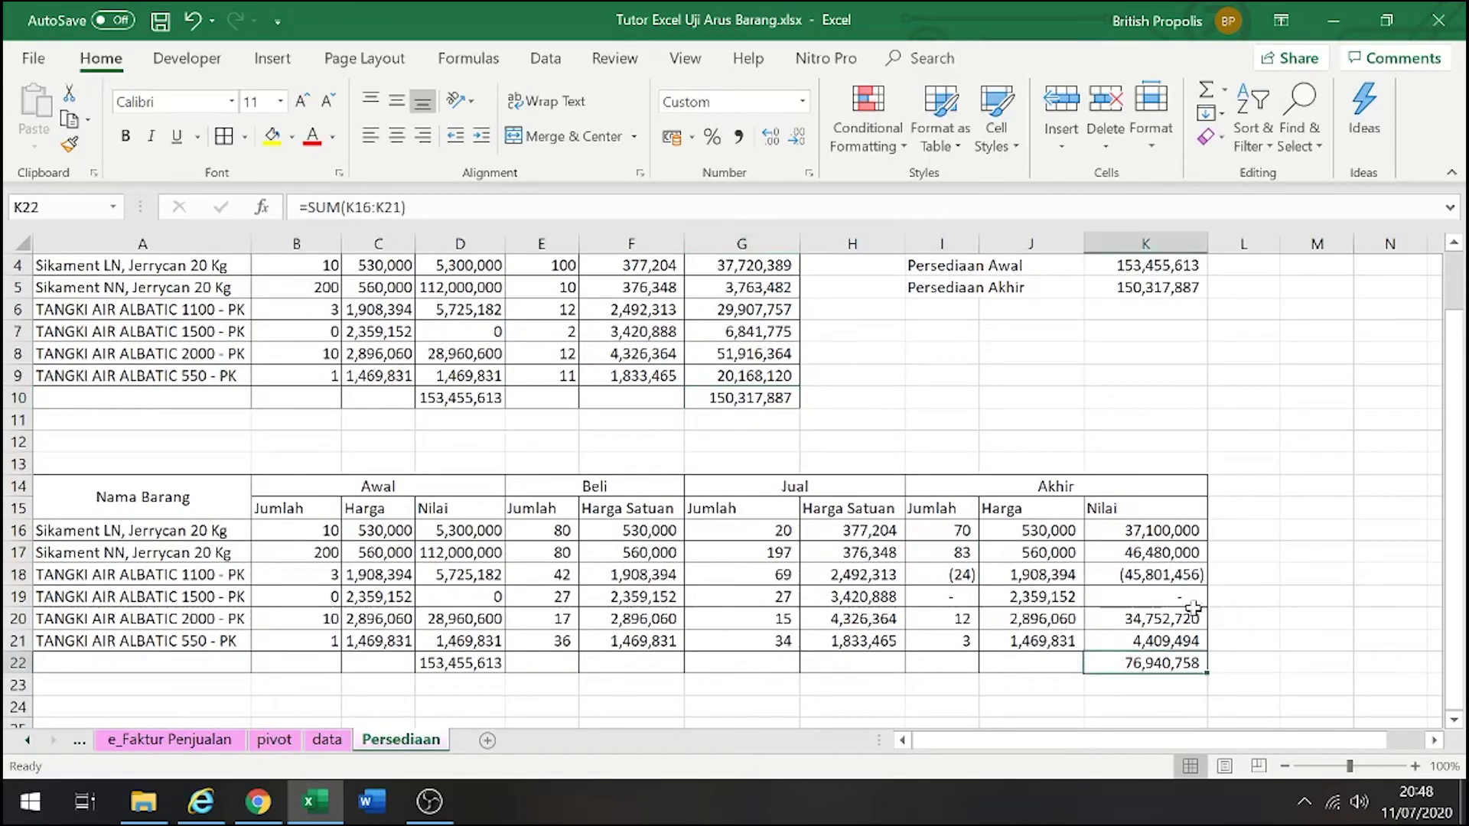
{"action": "scroll", "coordinate": [953, 587], "scroll_direction": "up", "scroll_amount": 1}
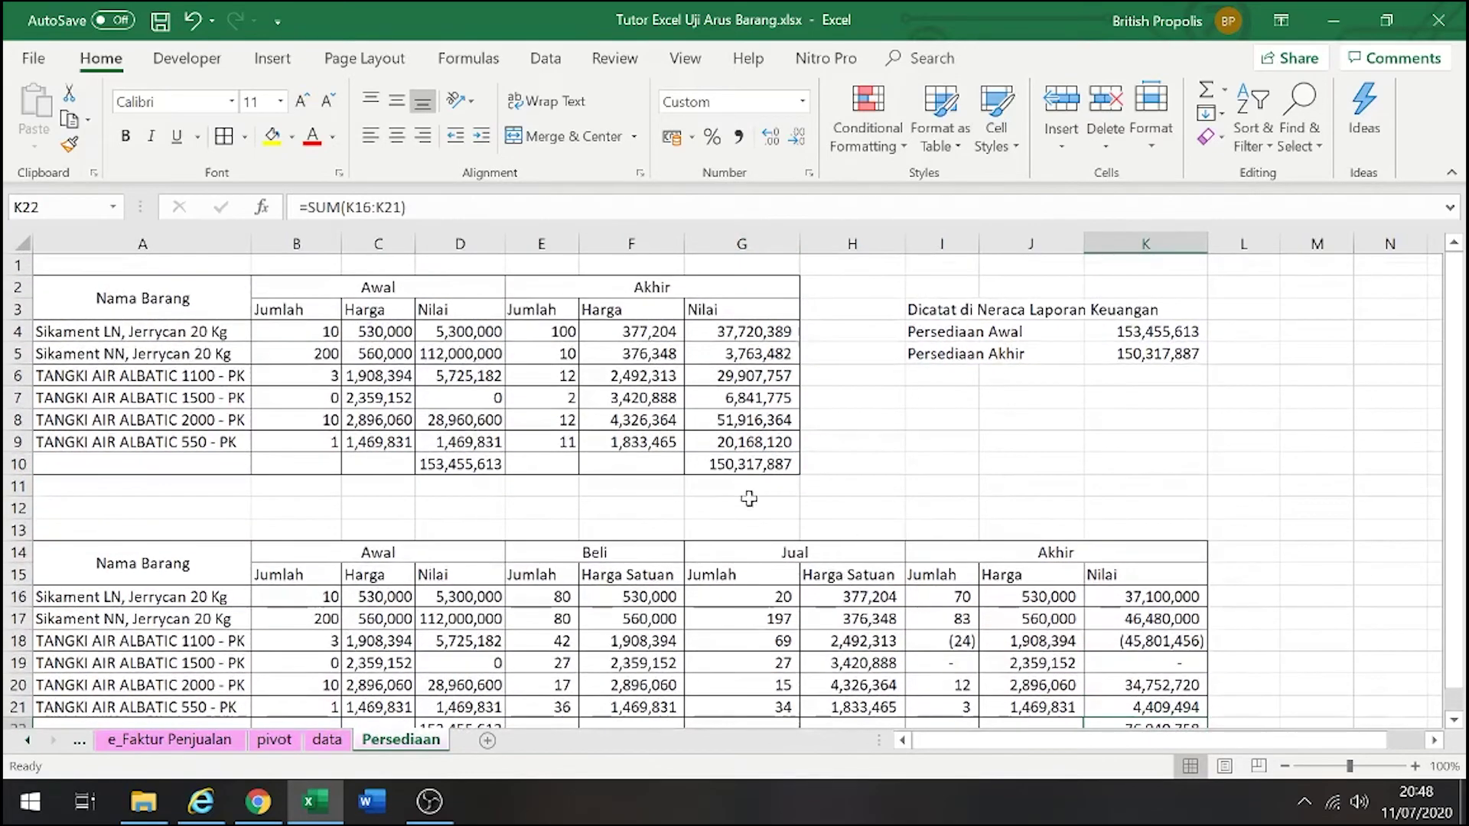
{"action": "left_click", "coordinate": [743, 465]}
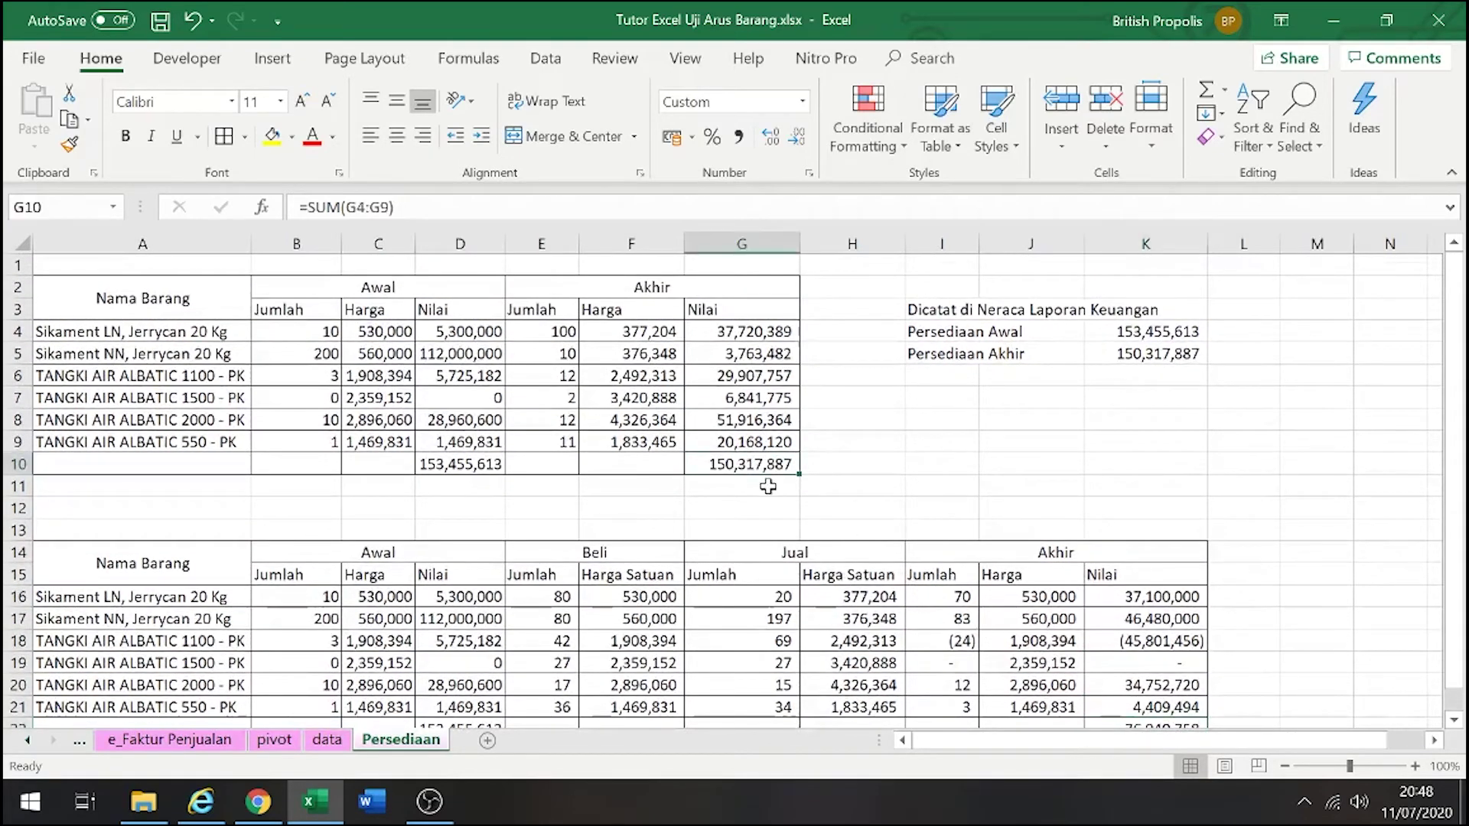
{"action": "scroll", "coordinate": [979, 560], "scroll_direction": "down", "scroll_amount": 1}
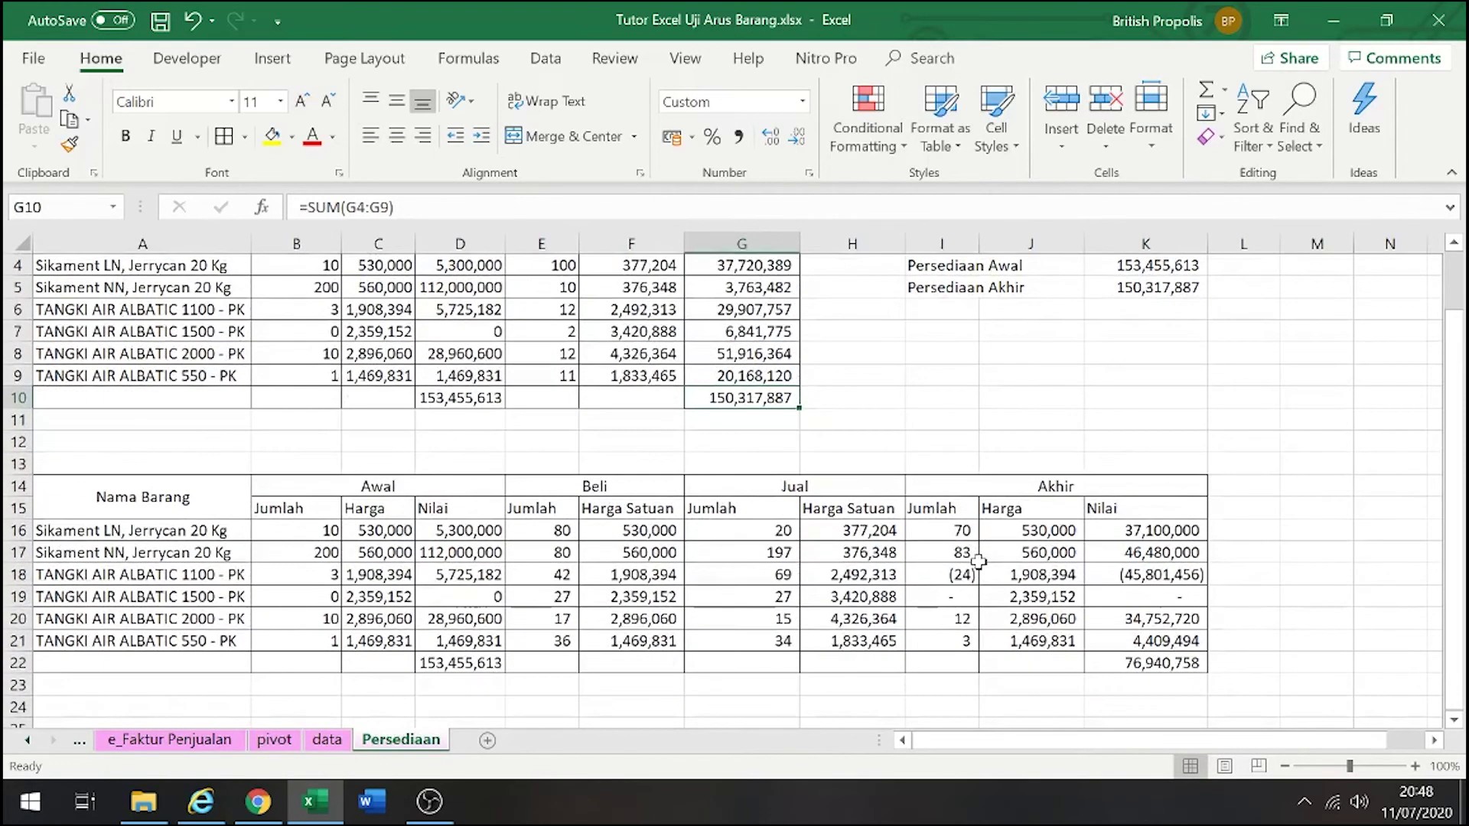
{"action": "left_click", "coordinate": [1152, 663]}
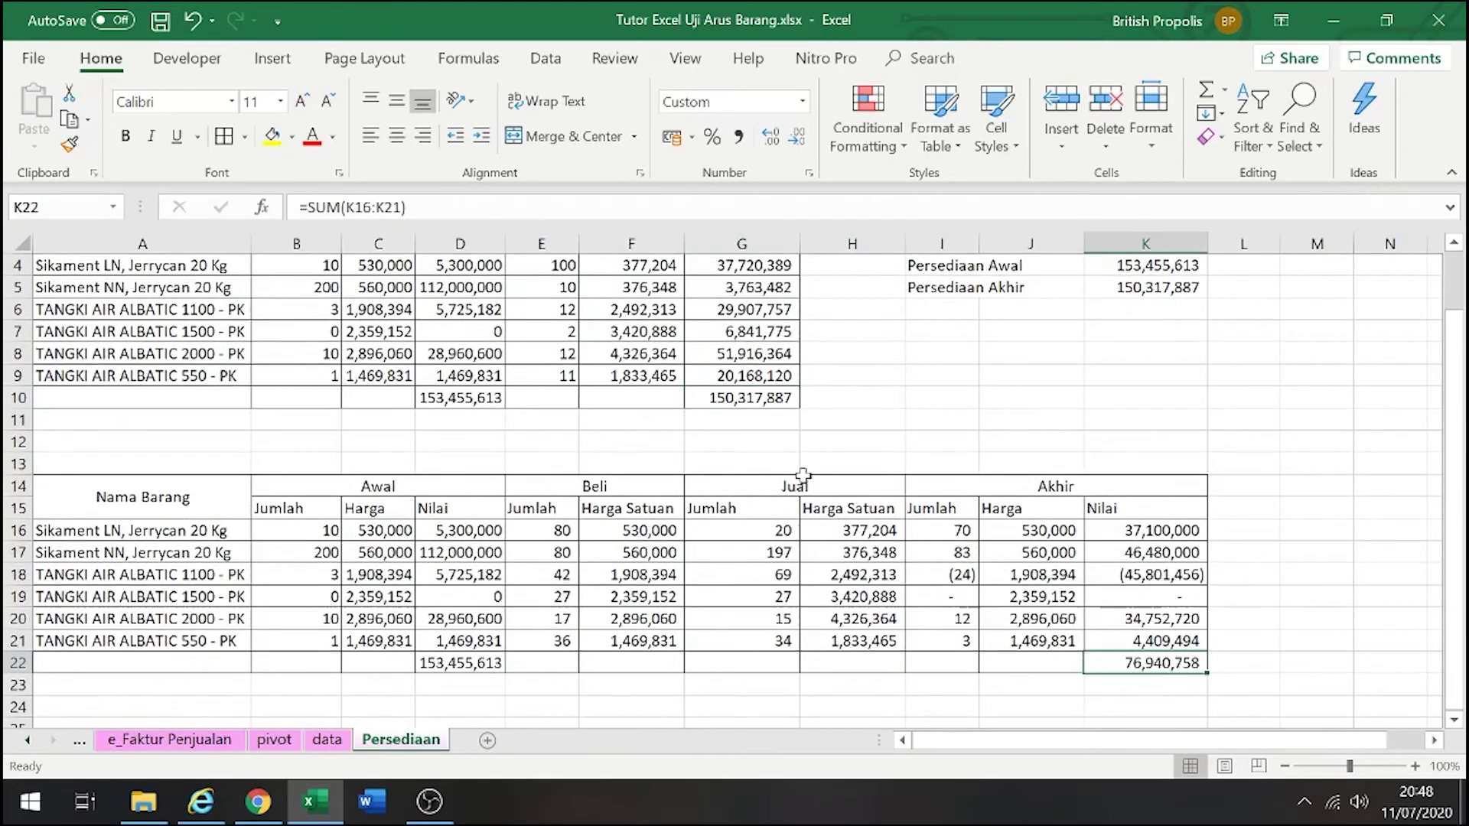
Calculate the difference between the two closing totals in M22 with =G10-K22, and clear the cell after checking it
{"action": "left_click", "coordinate": [1300, 662]}
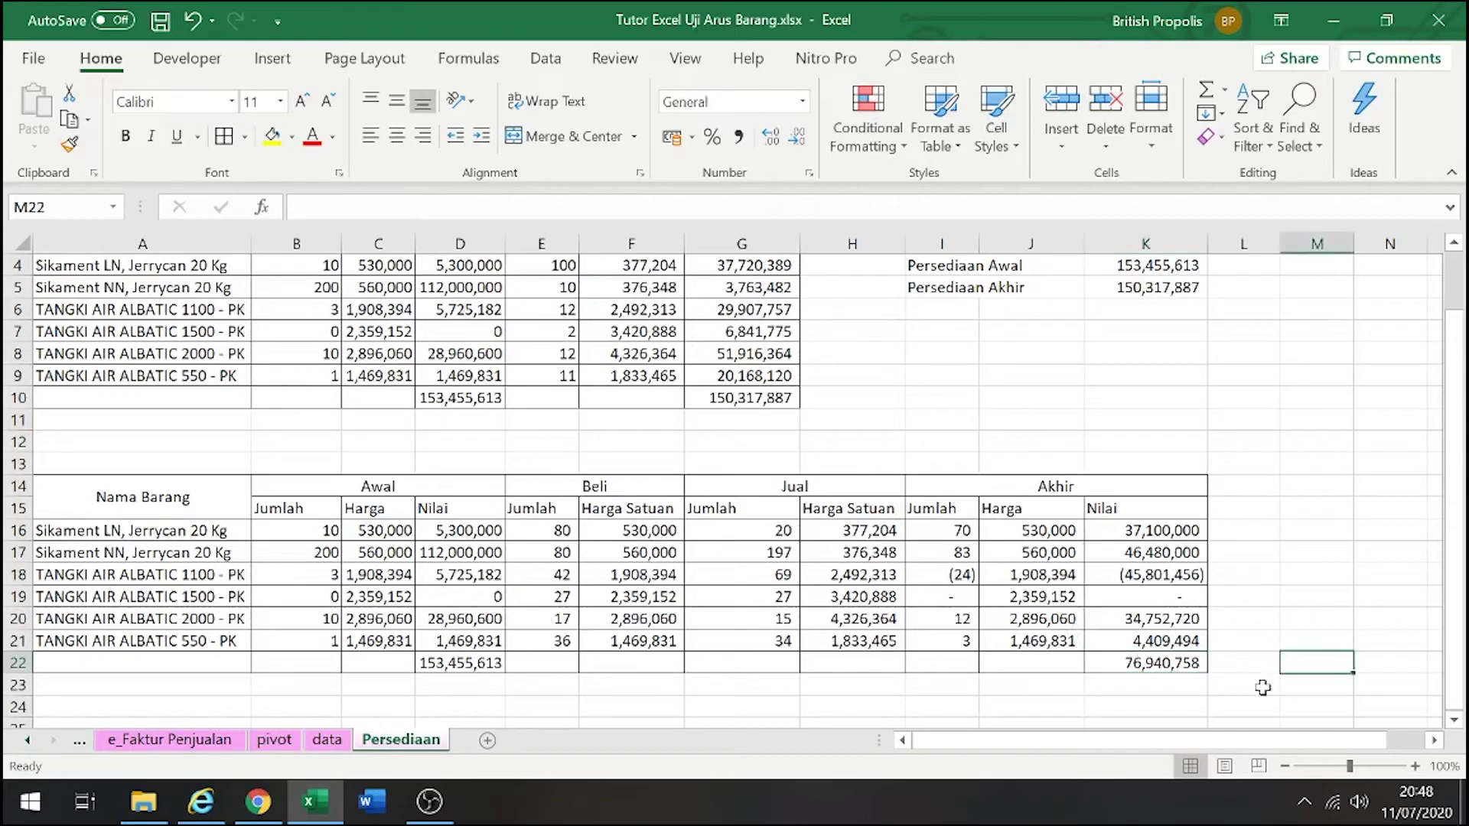
{"action": "type", "text": "="}
{"action": "left_click", "coordinate": [746, 398]}
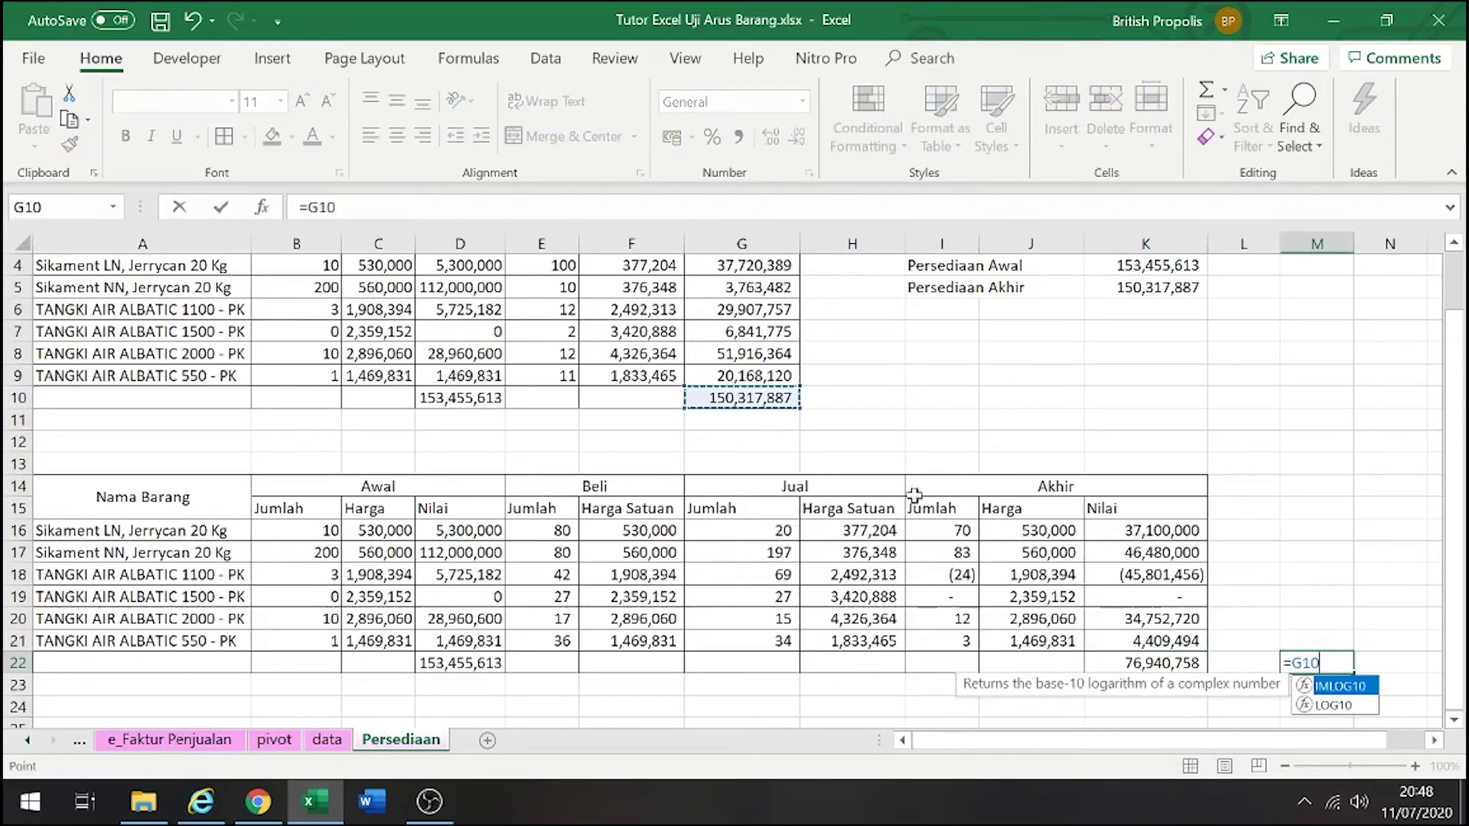
{"action": "type", "text": "-"}
{"action": "left_click", "coordinate": [1139, 664]}
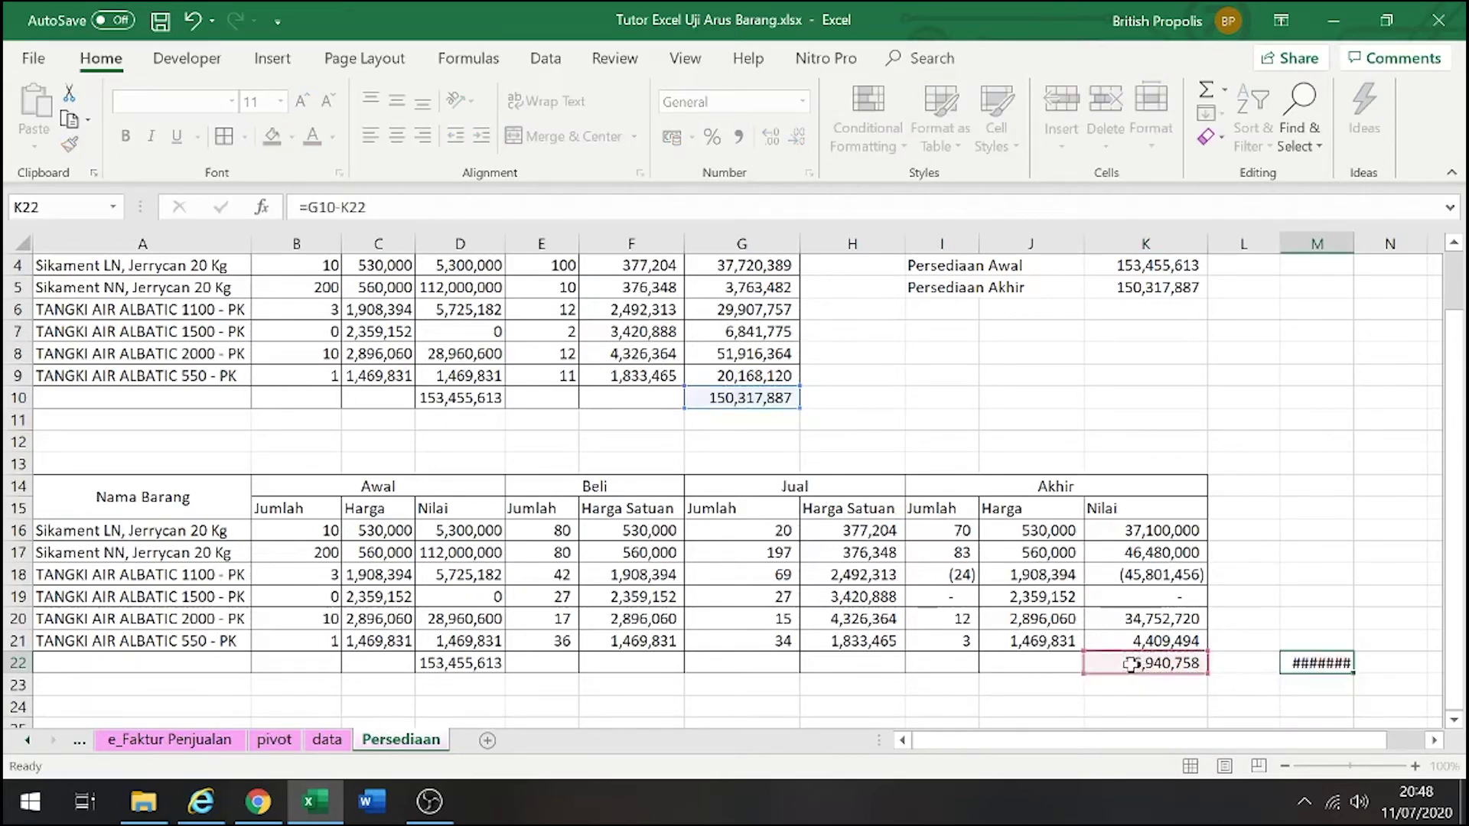
{"action": "key", "text": "Return"}
{"action": "left_click", "coordinate": [1326, 663]}
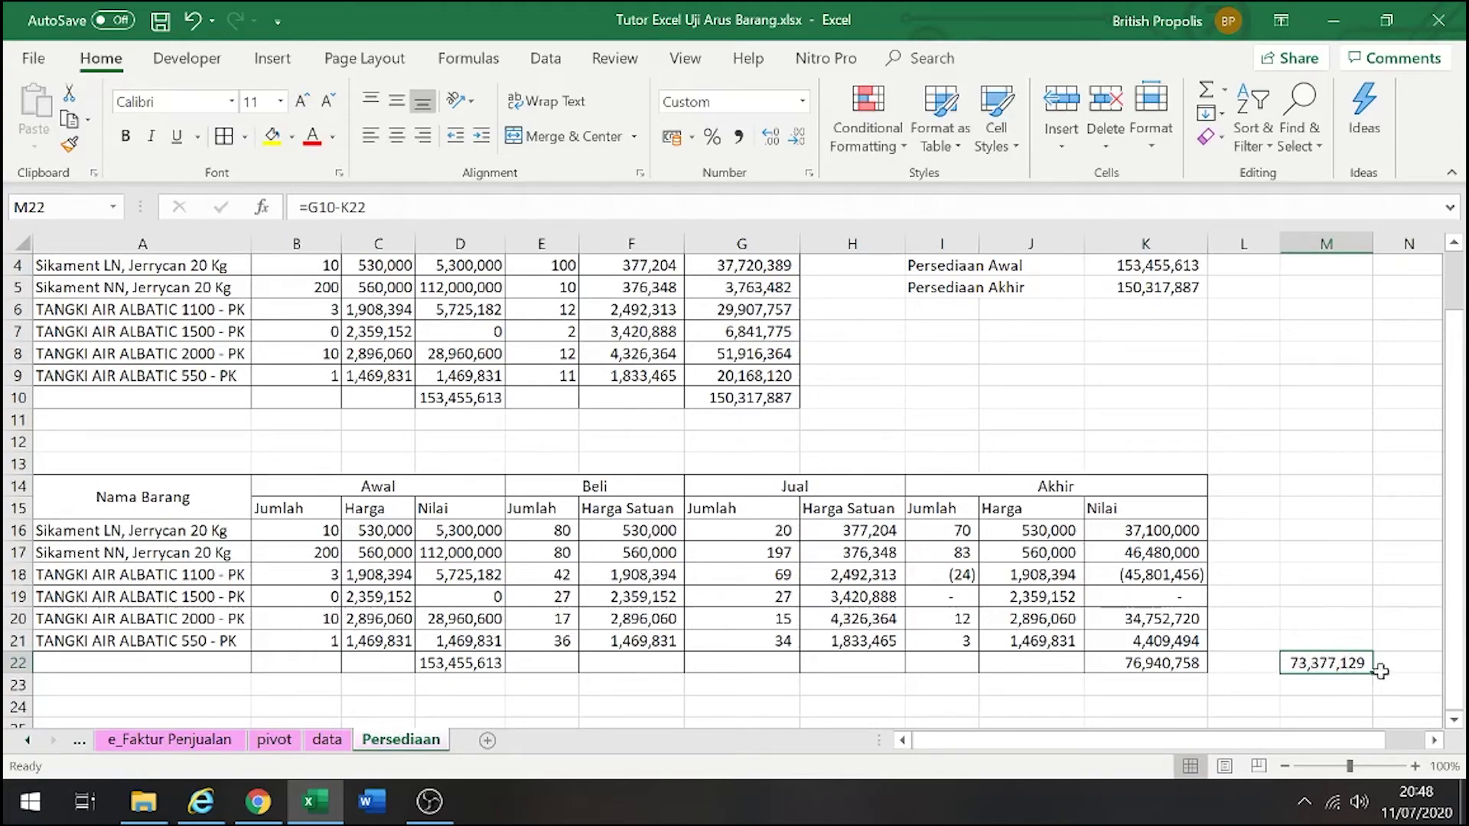
{"action": "scroll", "coordinate": [1271, 651], "scroll_direction": "up", "scroll_amount": 1}
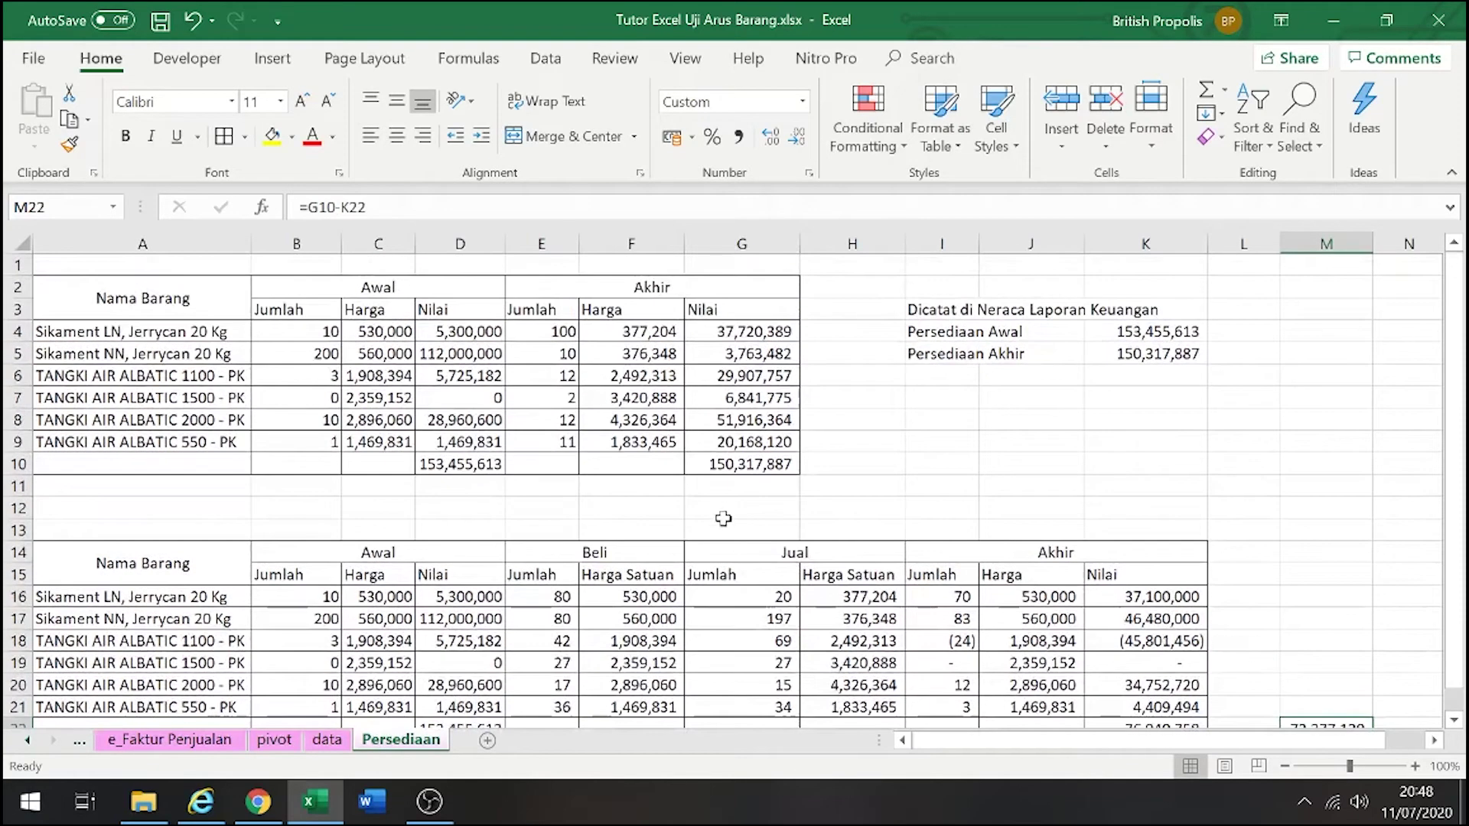
{"action": "scroll", "coordinate": [1222, 687], "scroll_direction": "down", "scroll_amount": 2}
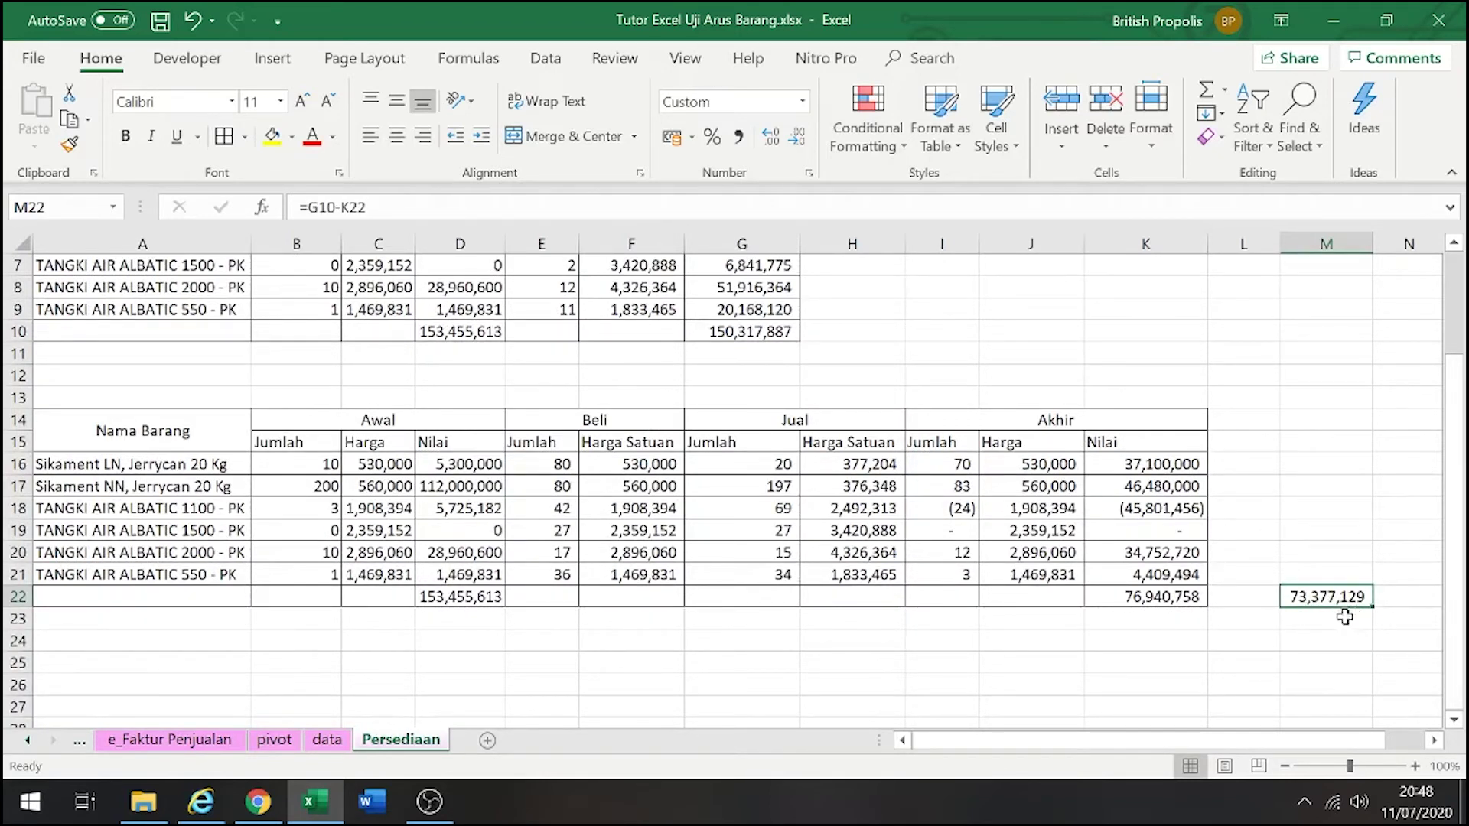
{"action": "key", "text": "Delete"}
{"action": "scroll", "coordinate": [1262, 604], "scroll_direction": "up", "scroll_amount": 2}
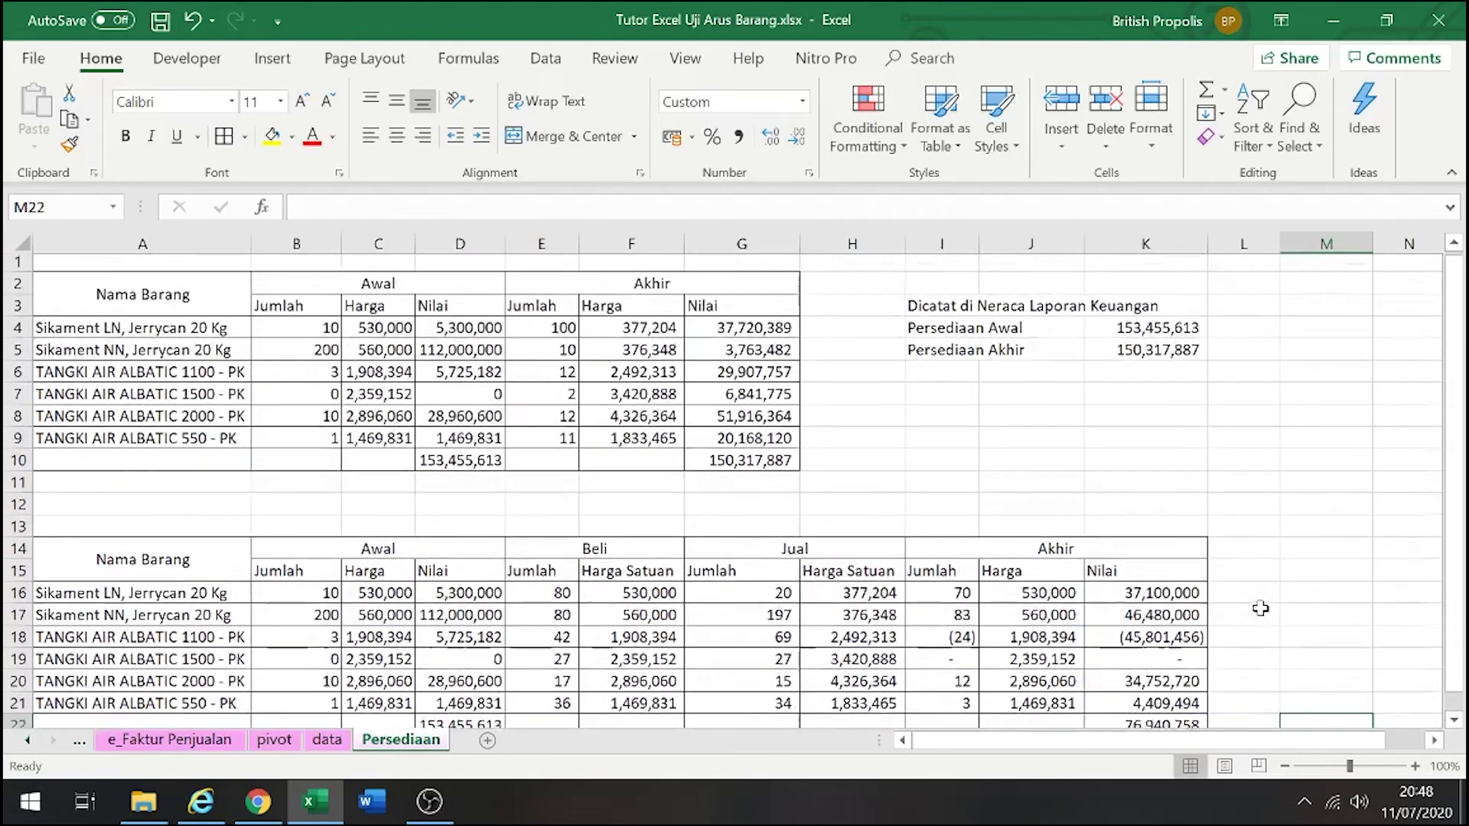
{"action": "scroll", "coordinate": [1109, 562], "scroll_direction": "down", "scroll_amount": 1}
{"action": "scroll", "coordinate": [1102, 557], "scroll_direction": "up", "scroll_amount": 1}
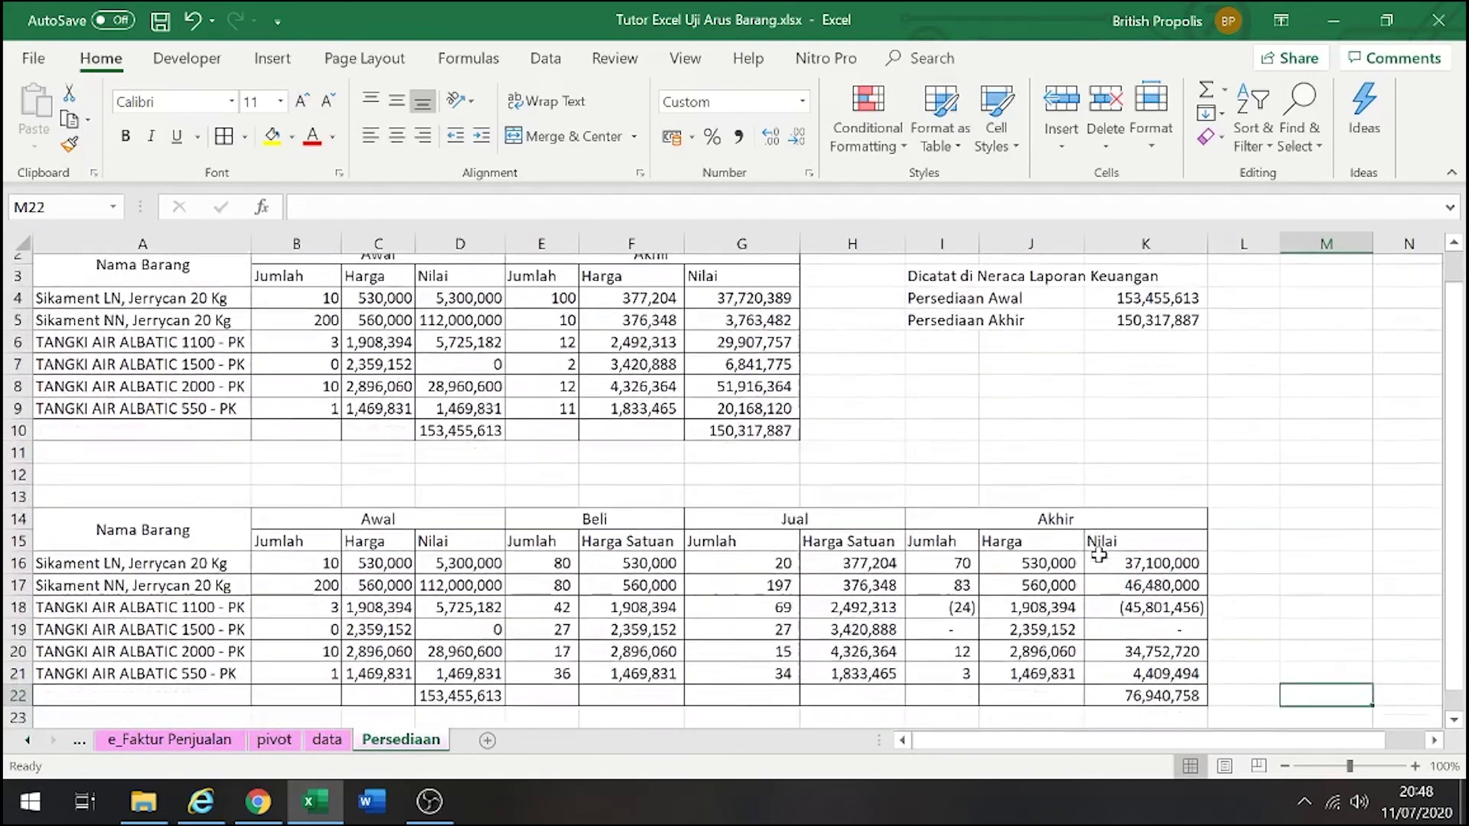
{"action": "scroll", "coordinate": [1097, 553], "scroll_direction": "down", "scroll_amount": 1}
{"action": "scroll", "coordinate": [1097, 553], "scroll_direction": "up", "scroll_amount": 1}
{"action": "scroll", "coordinate": [1098, 552], "scroll_direction": "down", "scroll_amount": 1}
{"action": "scroll", "coordinate": [1098, 551], "scroll_direction": "up", "scroll_amount": 1}
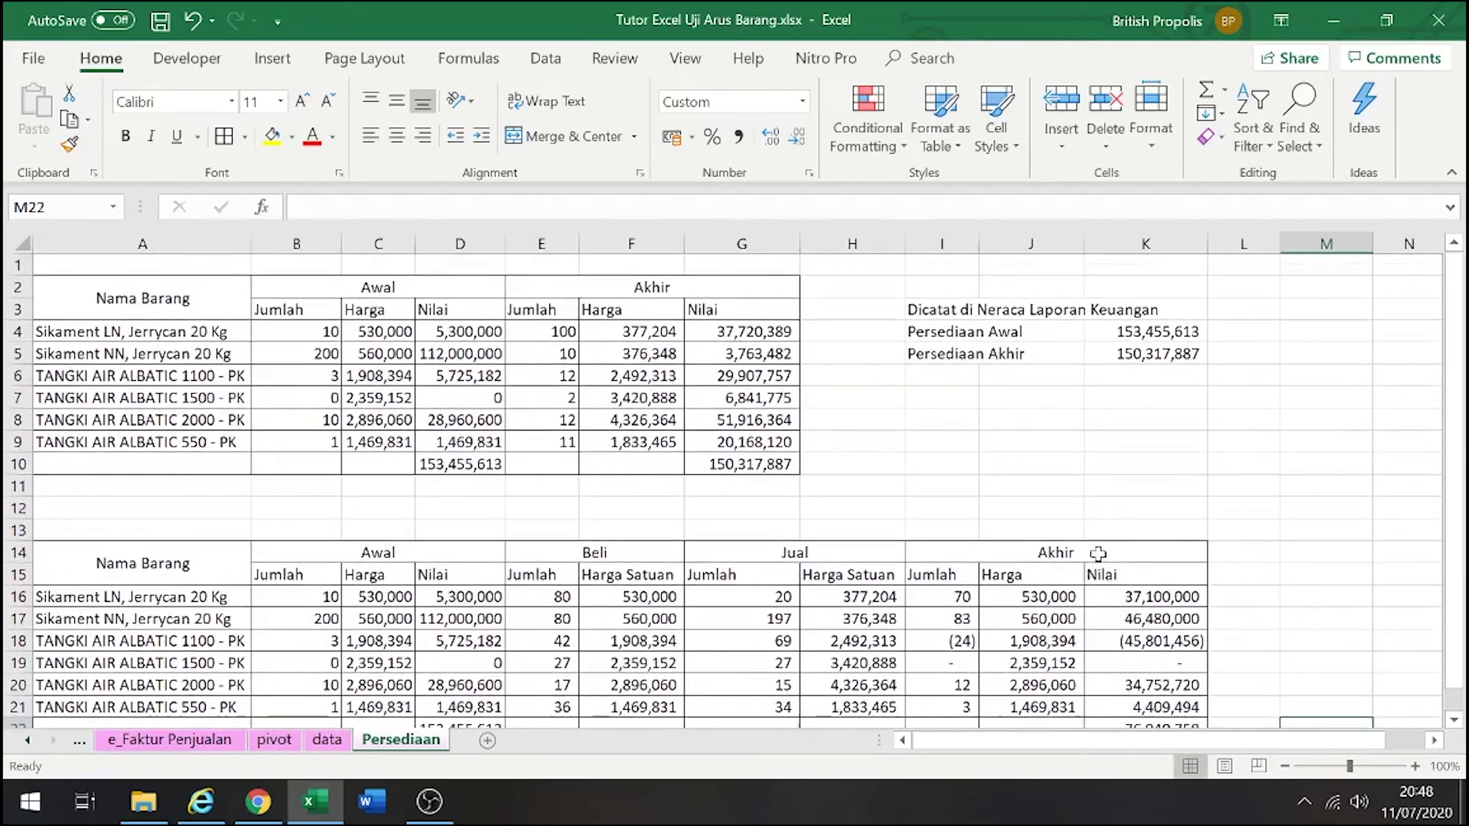
{"action": "scroll", "coordinate": [1096, 551], "scroll_direction": "down", "scroll_amount": 1}
{"action": "scroll", "coordinate": [1095, 548], "scroll_direction": "up", "scroll_amount": 1}
{"action": "scroll", "coordinate": [981, 587], "scroll_direction": "down", "scroll_amount": 1}
{"action": "scroll", "coordinate": [985, 551], "scroll_direction": "up", "scroll_amount": 1}
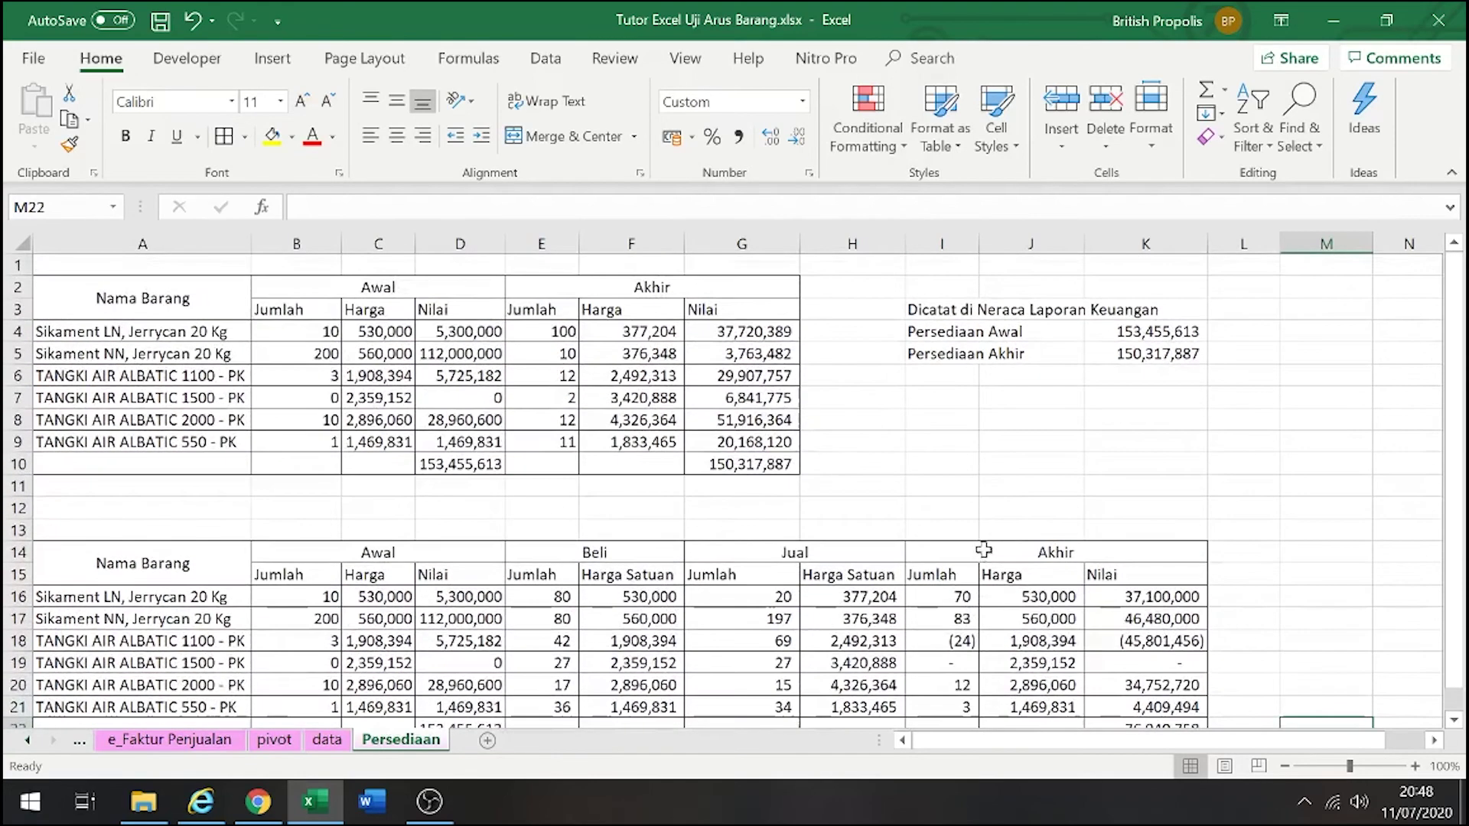
Move the balance sheet labels from I3:I5 to F11:F13 and their amounts from K4:K5 to I11:I12, and autofit column I
{"action": "left_click_drag", "start_coordinate": [935, 314], "coordinate": [612, 530]}
{"action": "left_click_drag", "start_coordinate": [856, 487], "coordinate": [945, 487]}
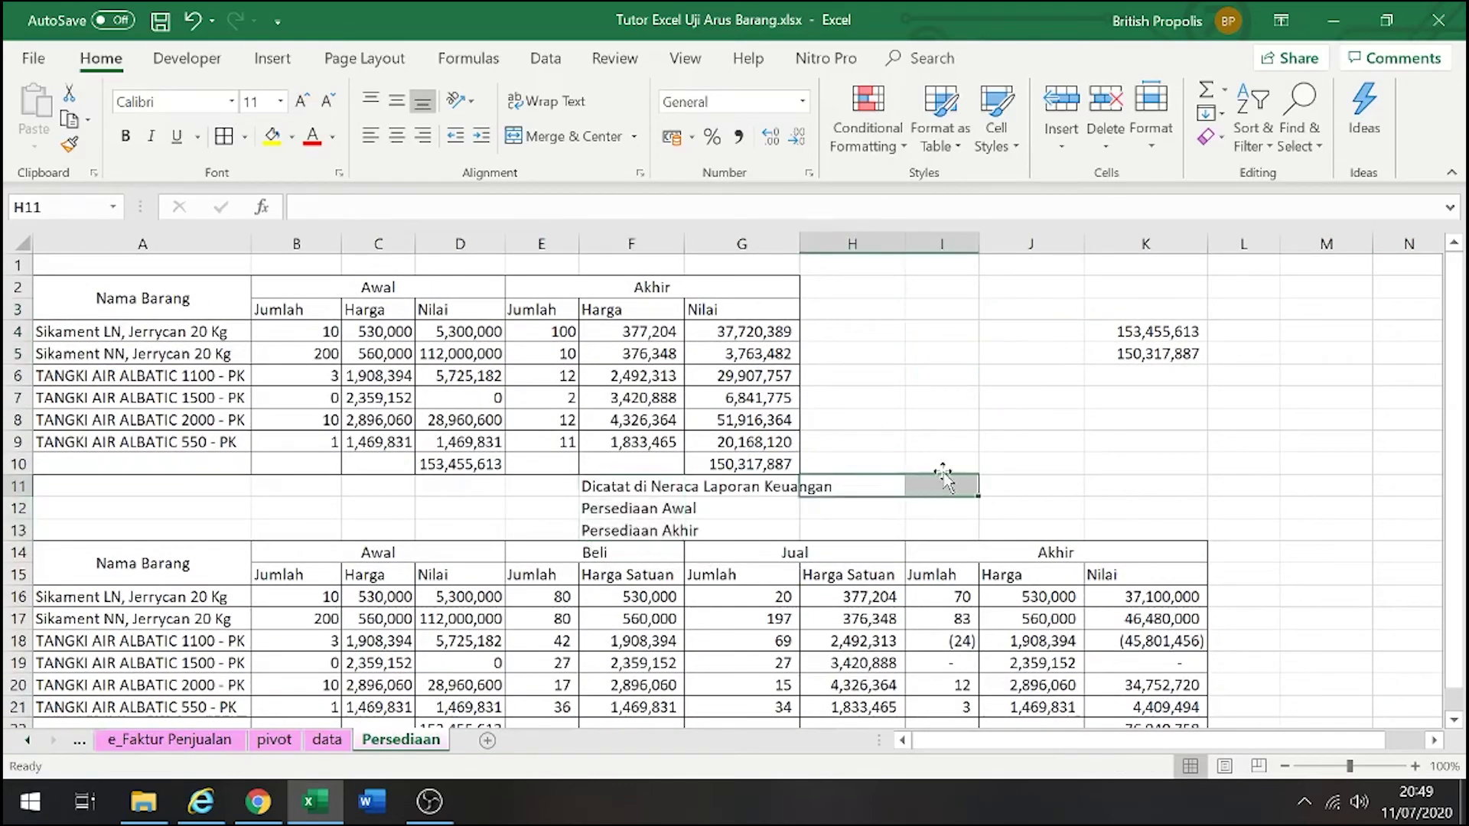
{"action": "left_click_drag", "start_coordinate": [1135, 333], "coordinate": [970, 523]}
{"action": "double_click", "coordinate": [979, 243]}
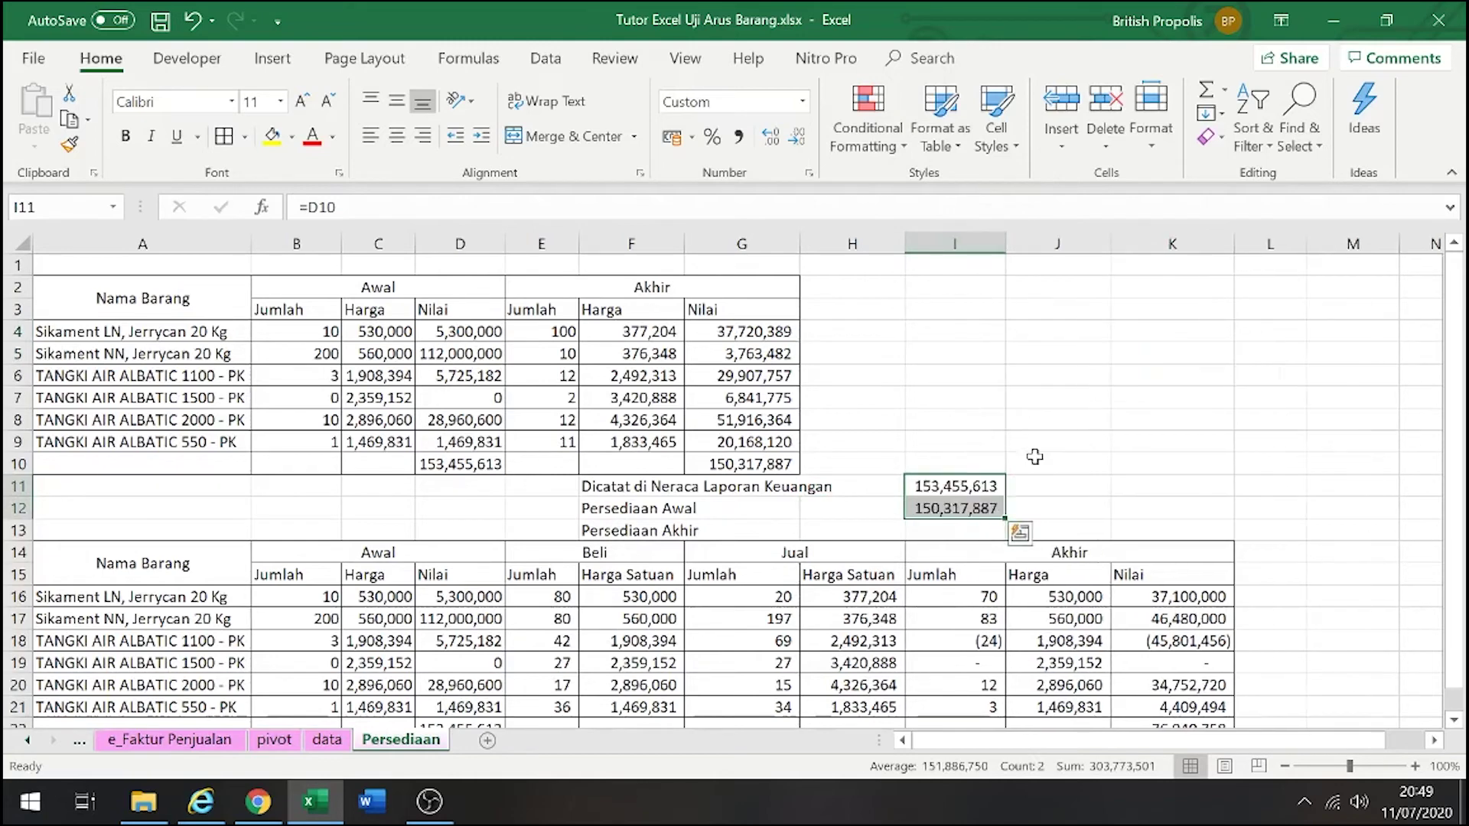
{"action": "left_click", "coordinate": [1032, 461]}
{"action": "scroll", "coordinate": [1092, 556], "scroll_direction": "down", "scroll_amount": 1}
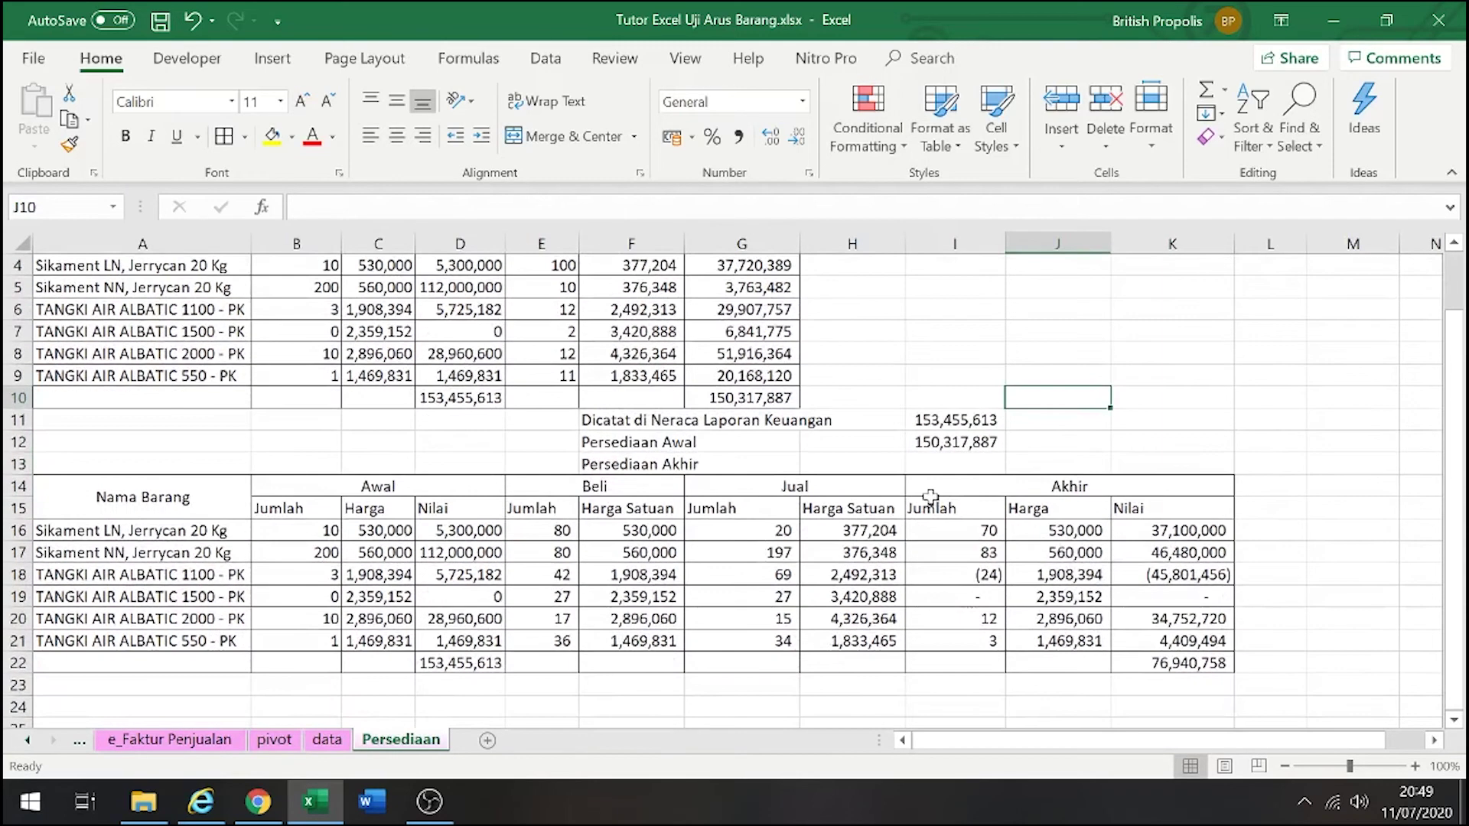
{"action": "scroll", "coordinate": [934, 501], "scroll_direction": "up", "scroll_amount": 1}
{"action": "left_click", "coordinate": [756, 327]}
{"action": "left_click", "coordinate": [847, 334]}
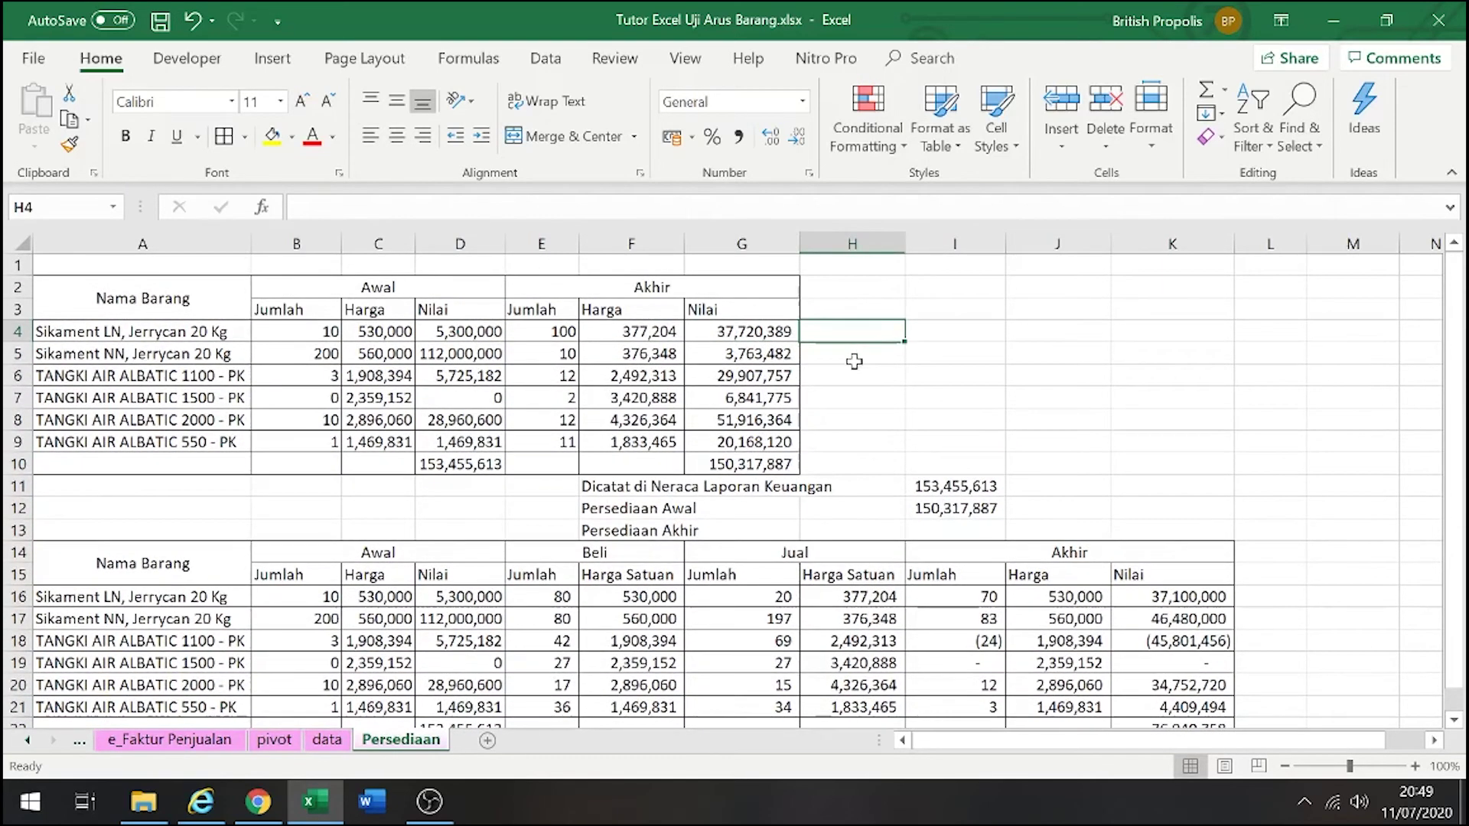
{"action": "left_click_drag", "start_coordinate": [980, 605], "coordinate": [994, 658]}
{"action": "key", "text": "ctrl+c"}
{"action": "left_click", "coordinate": [816, 288]}
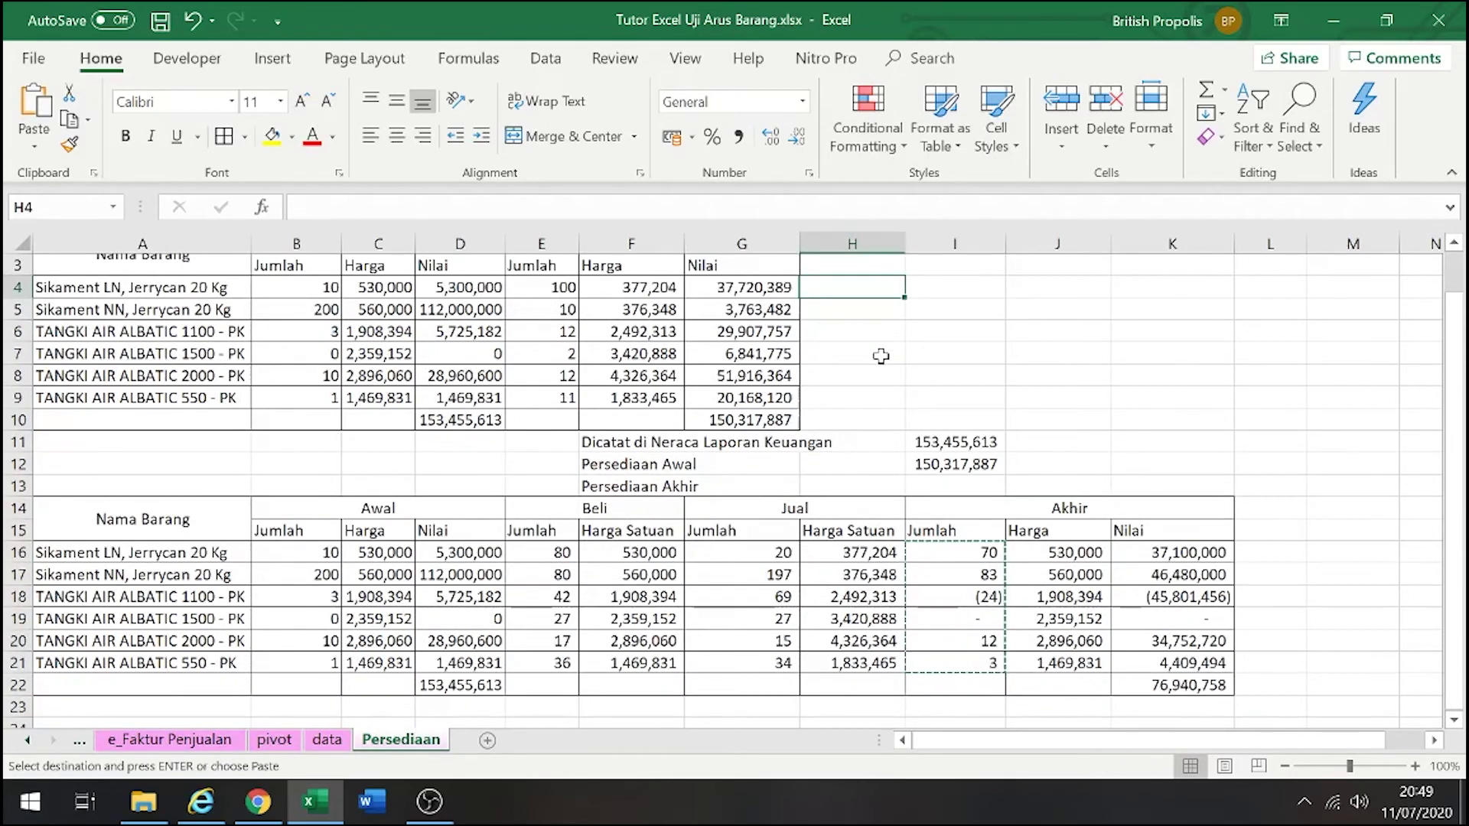
{"action": "key", "text": "Escape"}
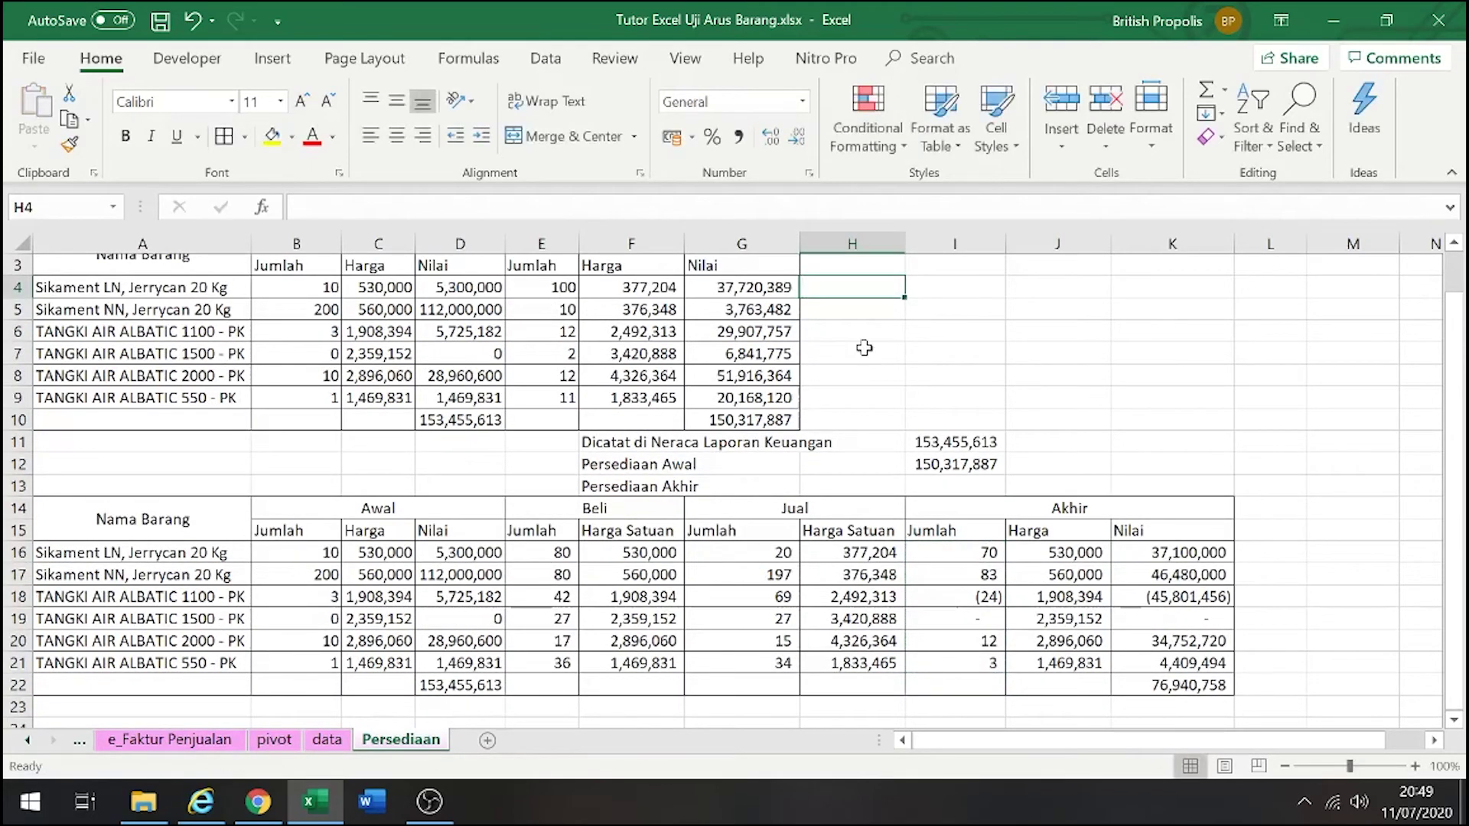
Copy the calculated closing quantities in I16:I21 and paste them as values into H4:H9
{"action": "left_click_drag", "start_coordinate": [973, 554], "coordinate": [987, 666]}
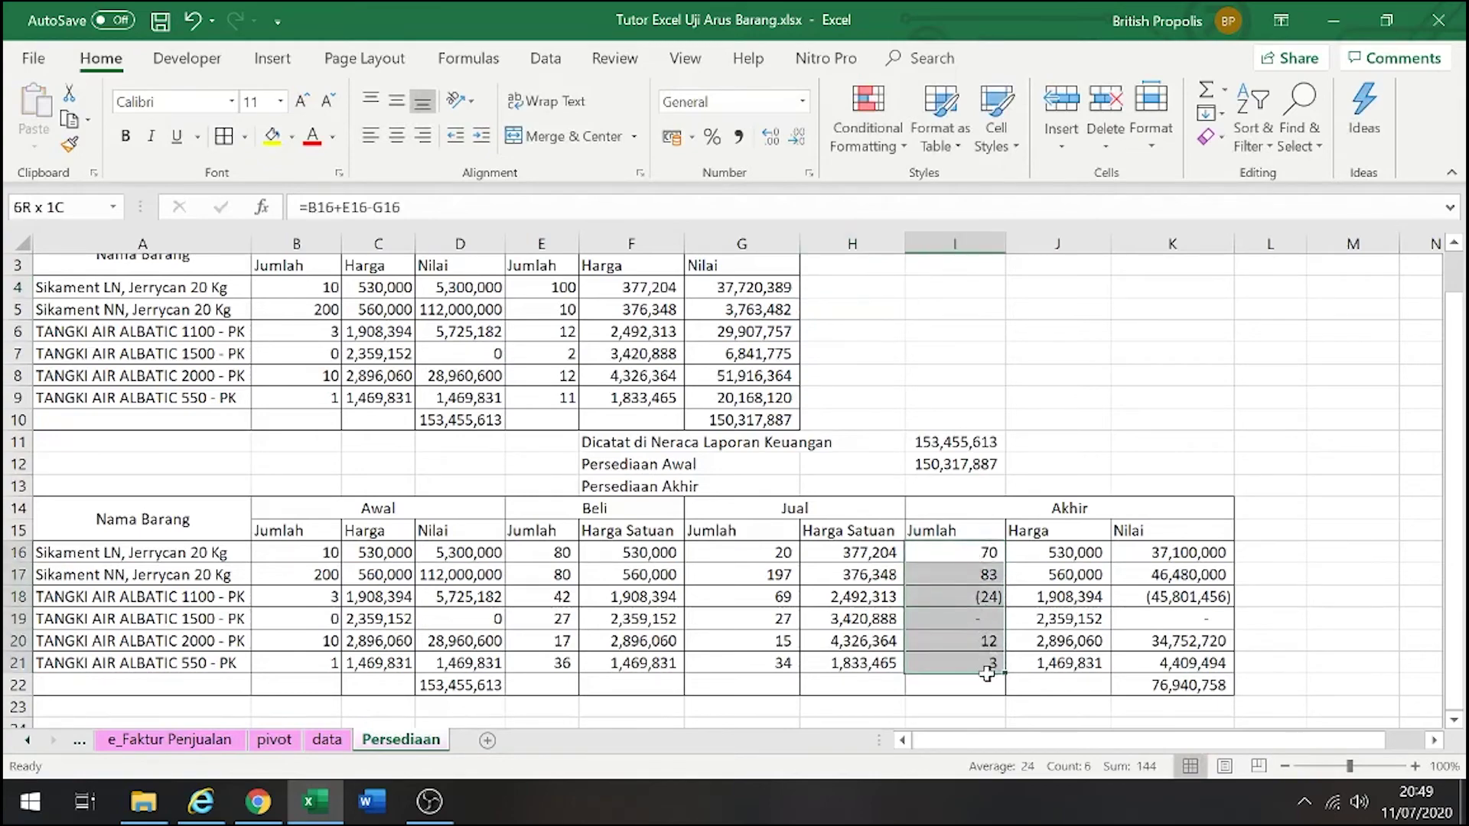
{"action": "key", "text": "ctrl+c"}
{"action": "scroll", "coordinate": [817, 328], "scroll_direction": "up", "scroll_amount": 1}
{"action": "left_click", "coordinate": [817, 328]}
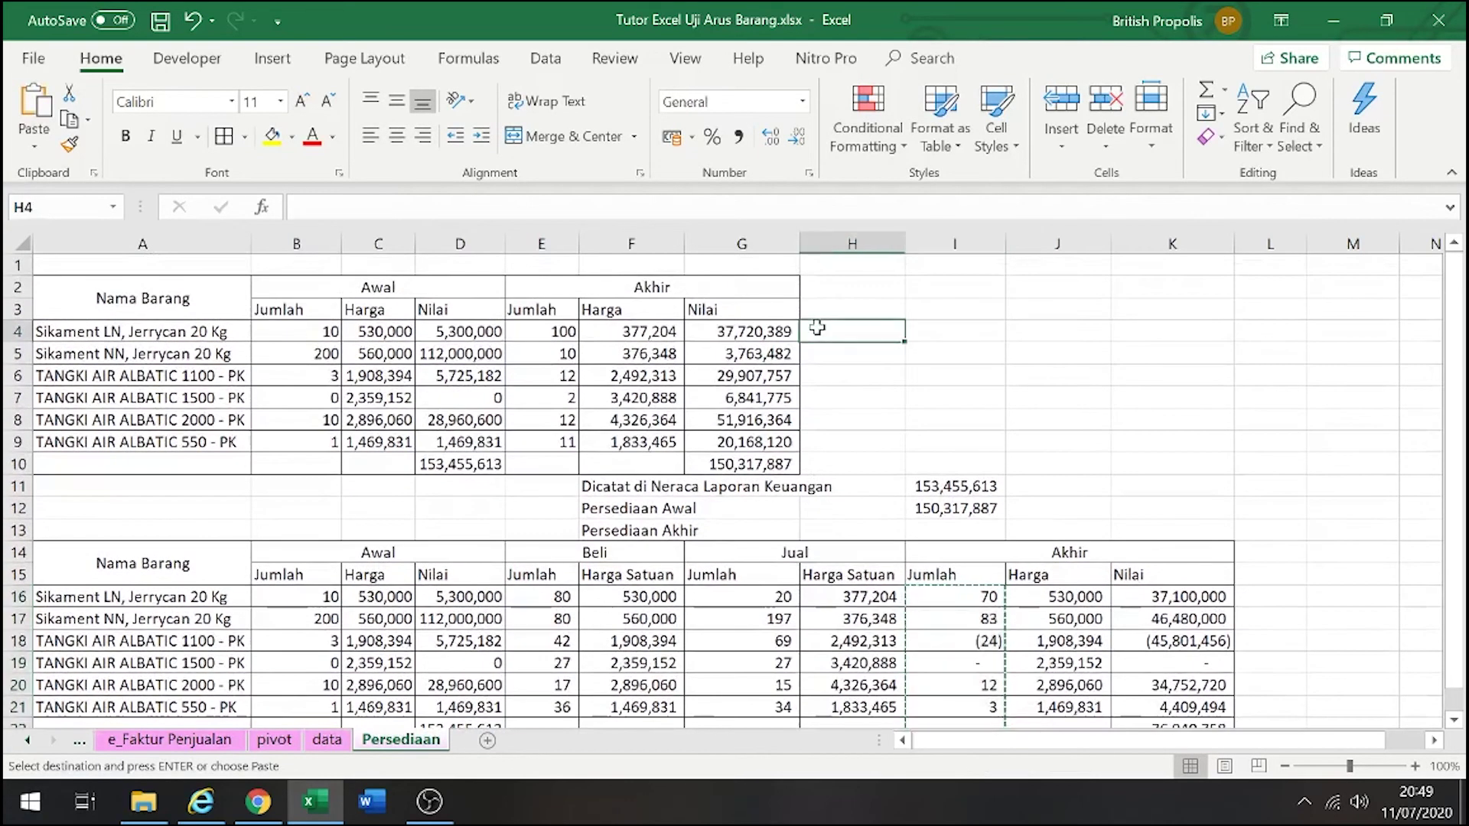
{"action": "key", "text": "ctrl+alt+v"}
{"action": "key", "text": "v"}
{"action": "key", "text": "Return"}
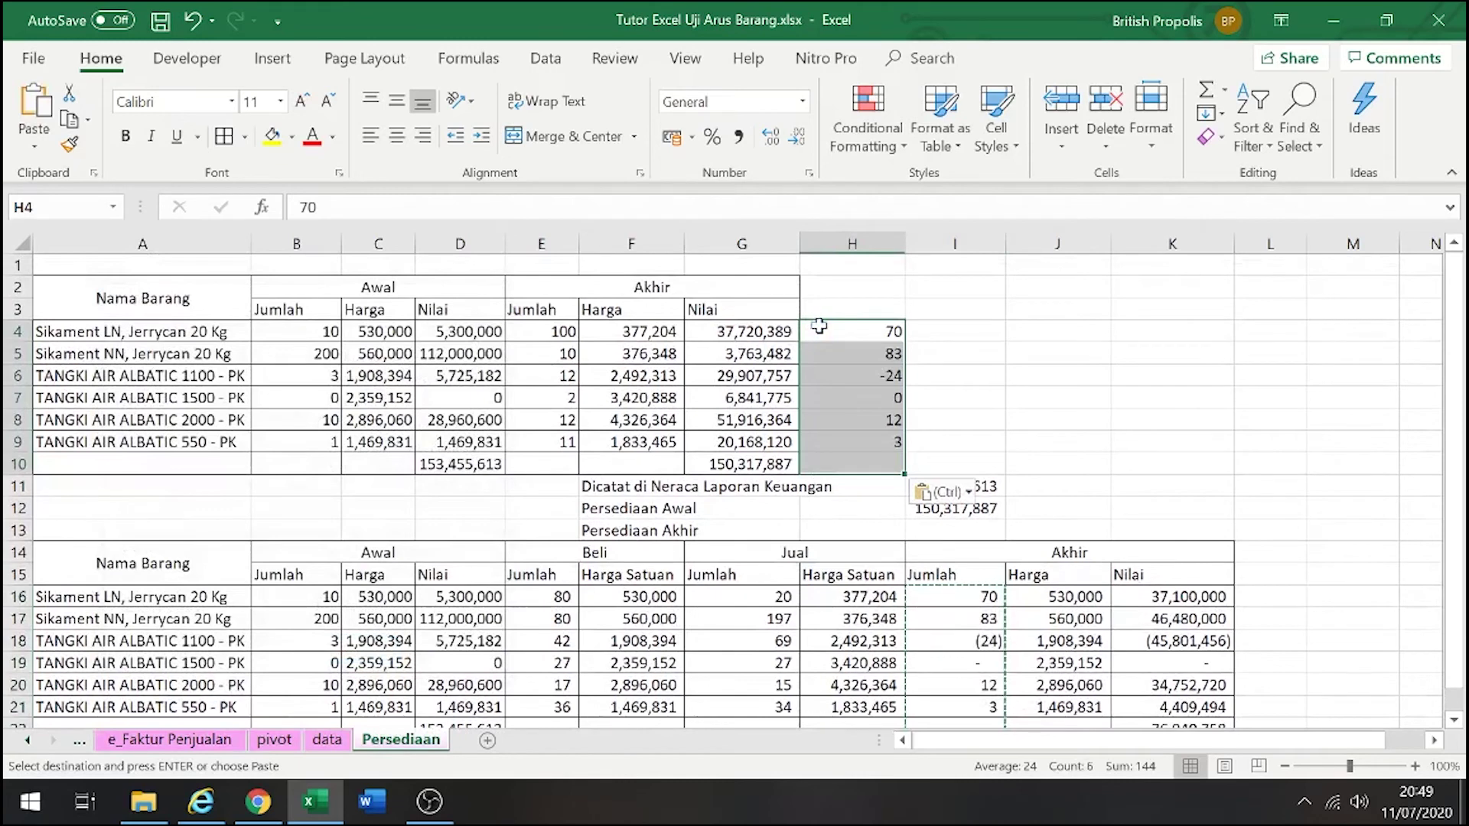
{"action": "left_click", "coordinate": [817, 327]}
Enter the heading Stok Opname in H2 and the subheading Jumlah in H3
{"action": "left_click", "coordinate": [858, 287]}
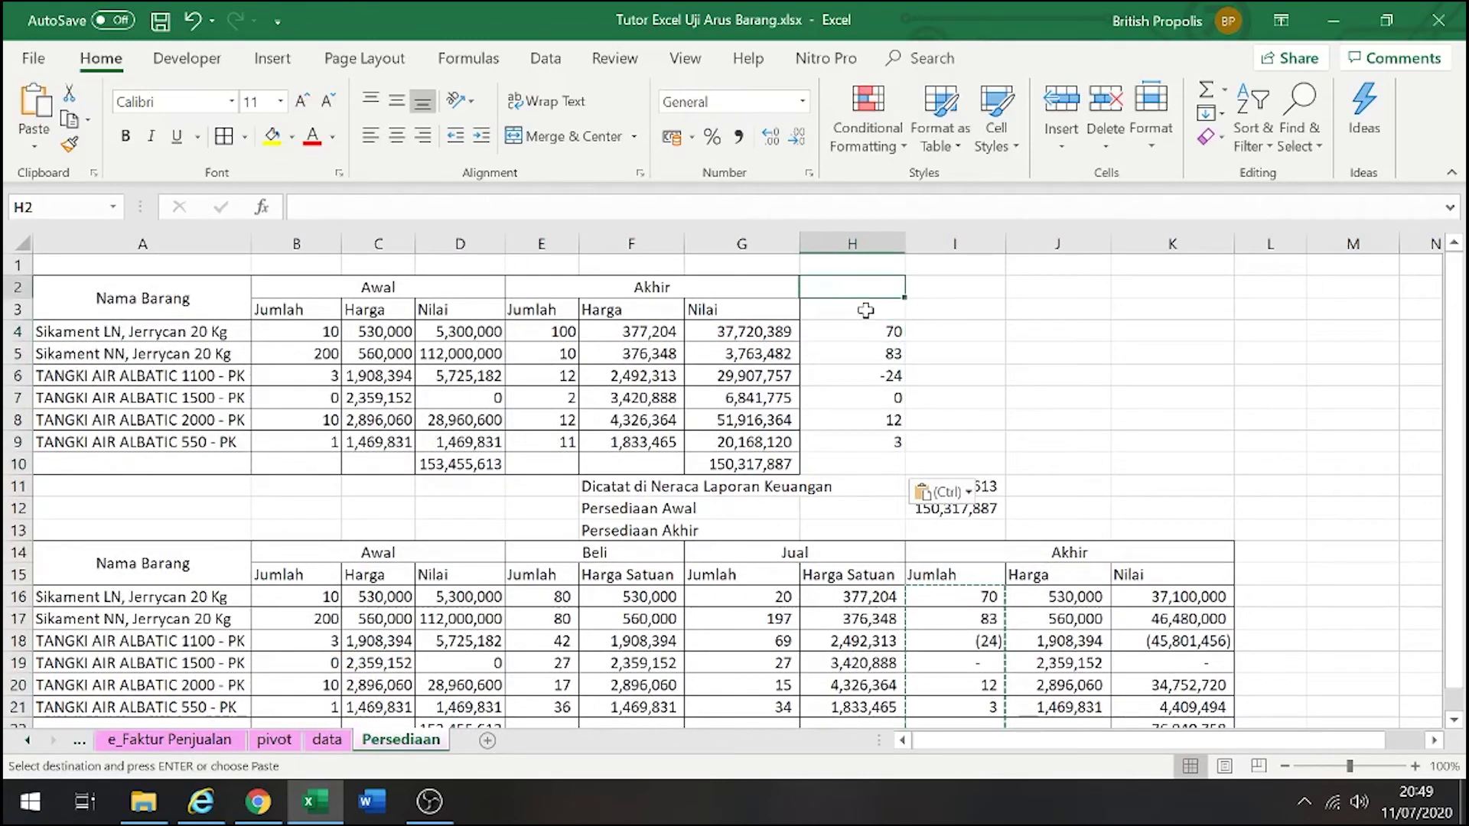
{"action": "left_click", "coordinate": [865, 308]}
{"action": "left_click", "coordinate": [865, 287]}
{"action": "type", "text": "Stok Opname"}
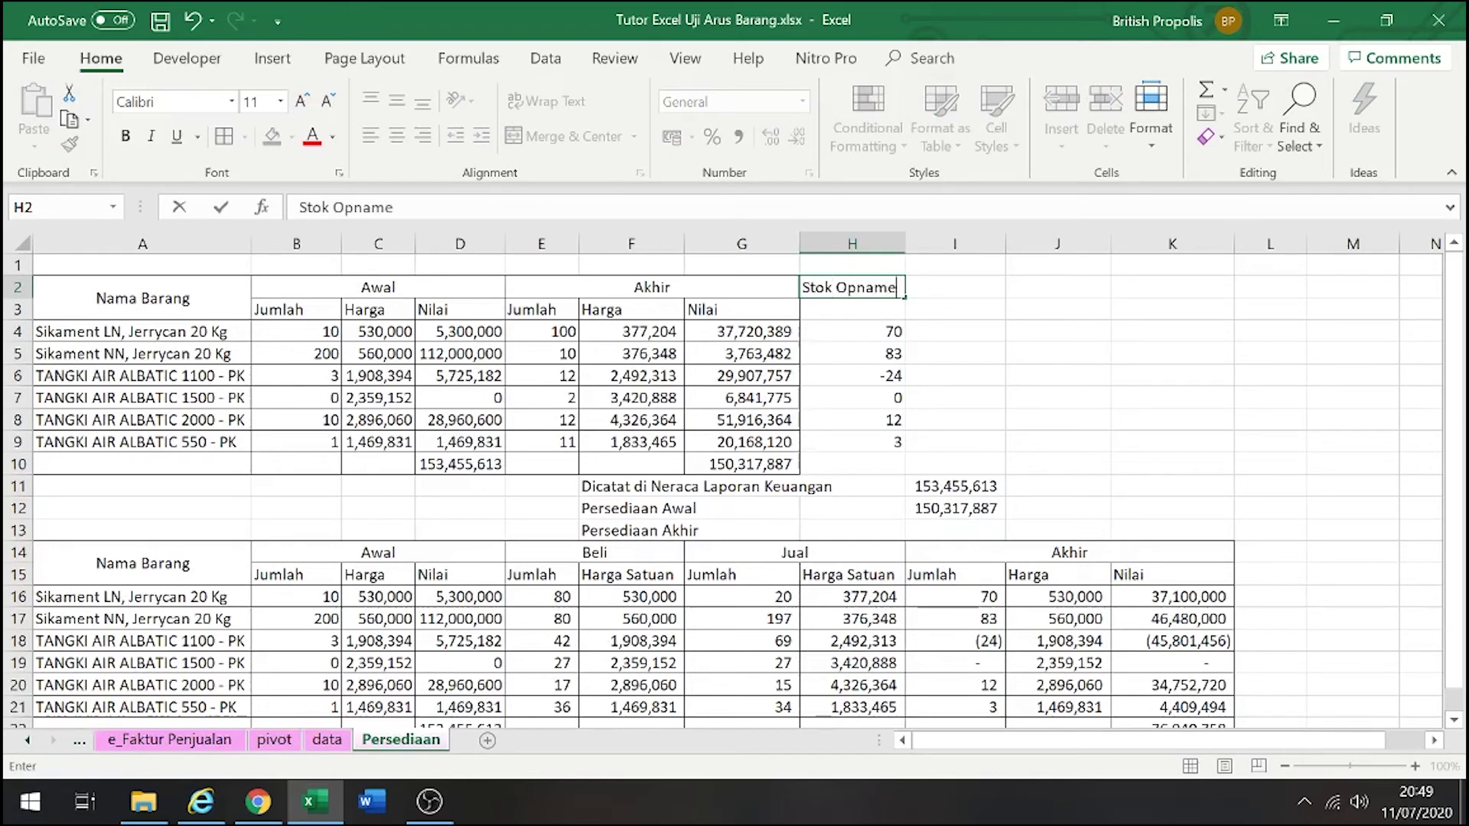
{"action": "key", "text": "Return"}
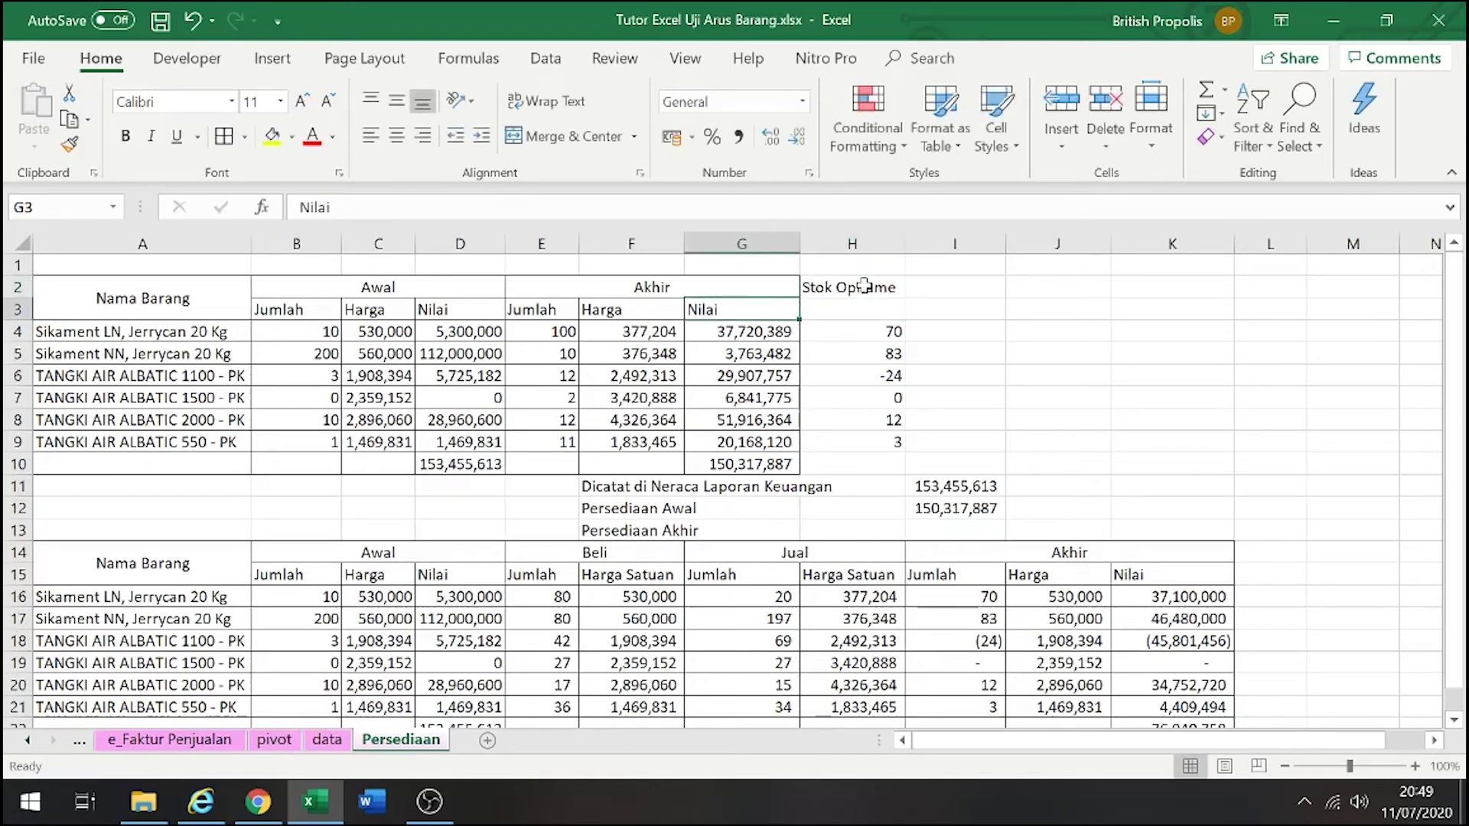
{"action": "type", "text": "Jumla"}
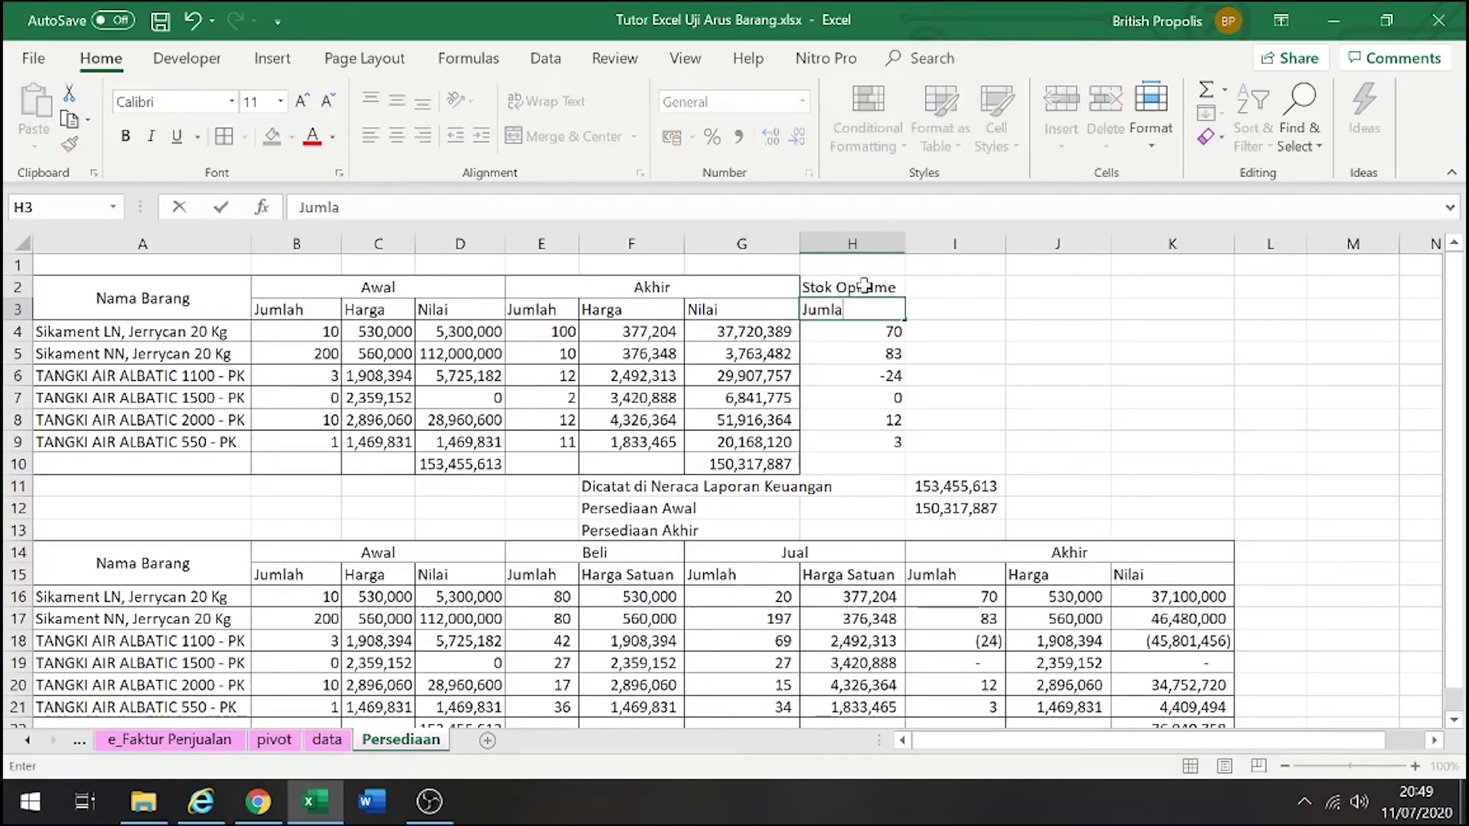
{"action": "type", "text": "h"}
{"action": "key", "text": "Return"}
Apply cell borders to the Stok Opname column in H2:H10
{"action": "key", "text": "Up"}
{"action": "key", "text": "Up"}
{"action": "key", "text": "shift+Down"}
{"action": "key", "text": "shift+Down"}
{"action": "key", "text": "shift+Down"}
{"action": "key", "text": "shift+Down"}
{"action": "key", "text": "shift+Down"}
{"action": "key", "text": "shift+Down"}
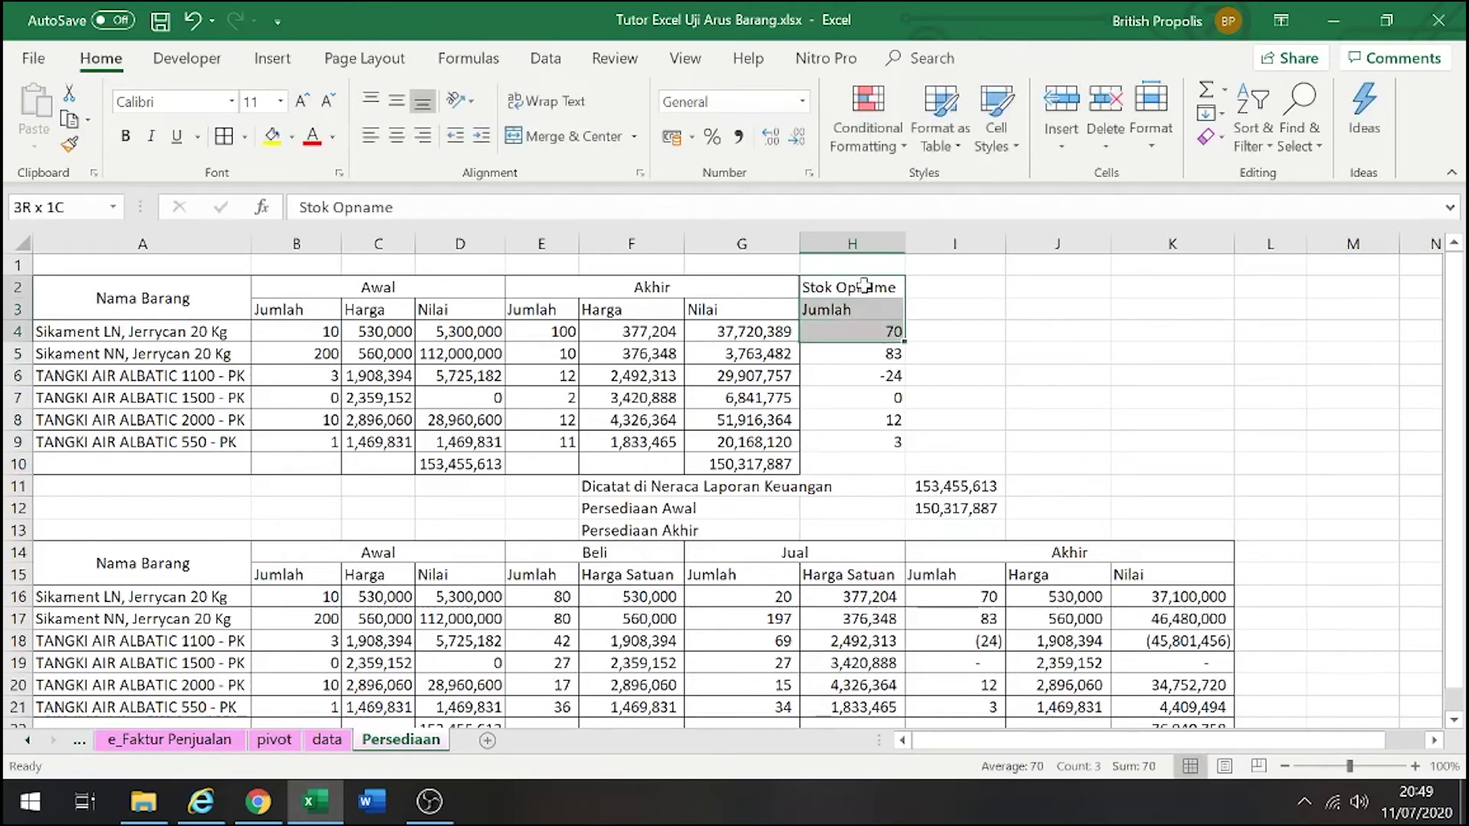
{"action": "key", "text": "shift+Down"}
{"action": "key", "text": "shift+Down"}
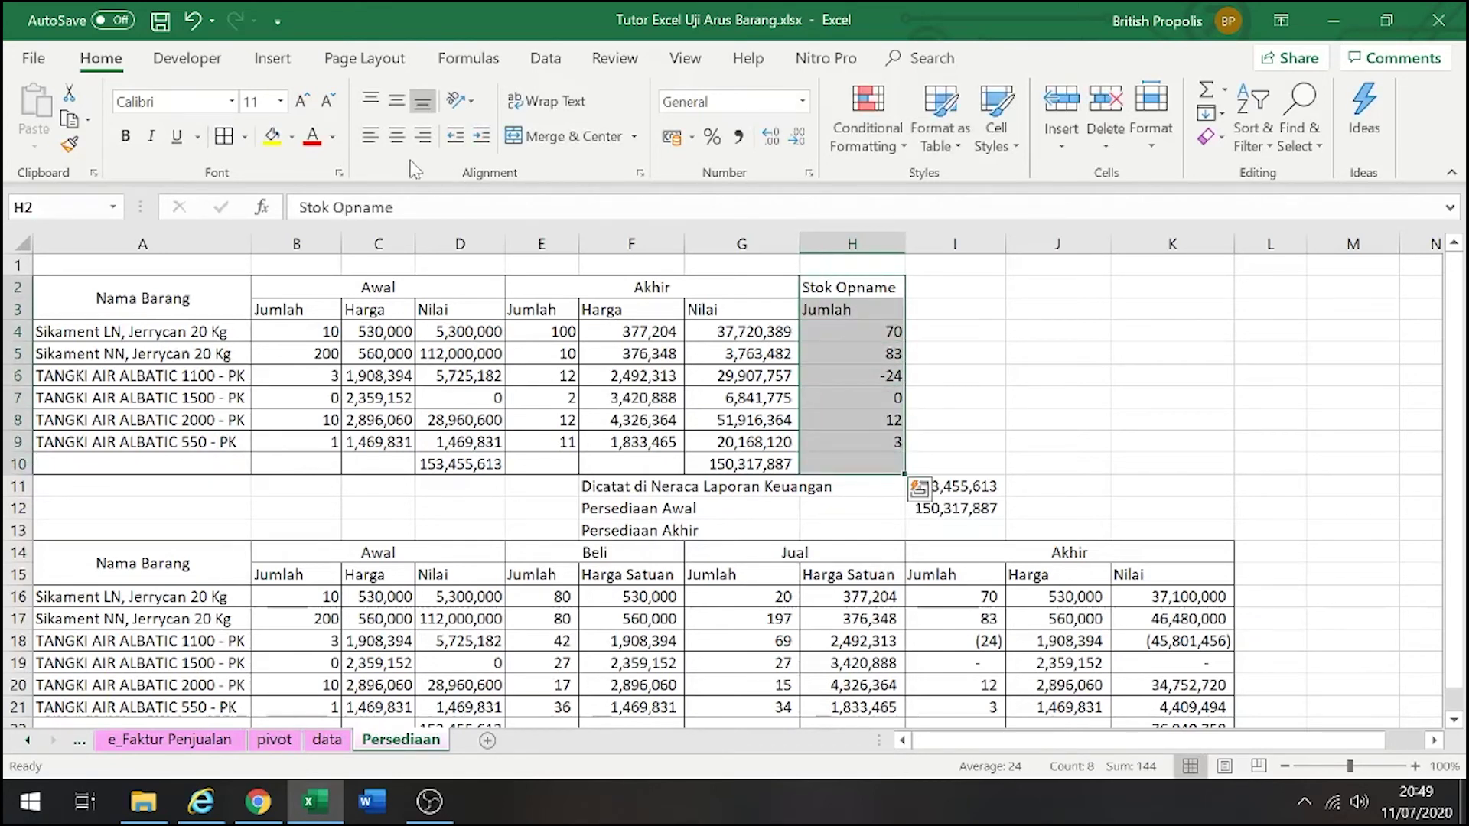
Center the Stok Opname and Jumlah headings in H2:H3
{"action": "left_click", "coordinate": [728, 314]}
{"action": "left_click", "coordinate": [886, 291]}
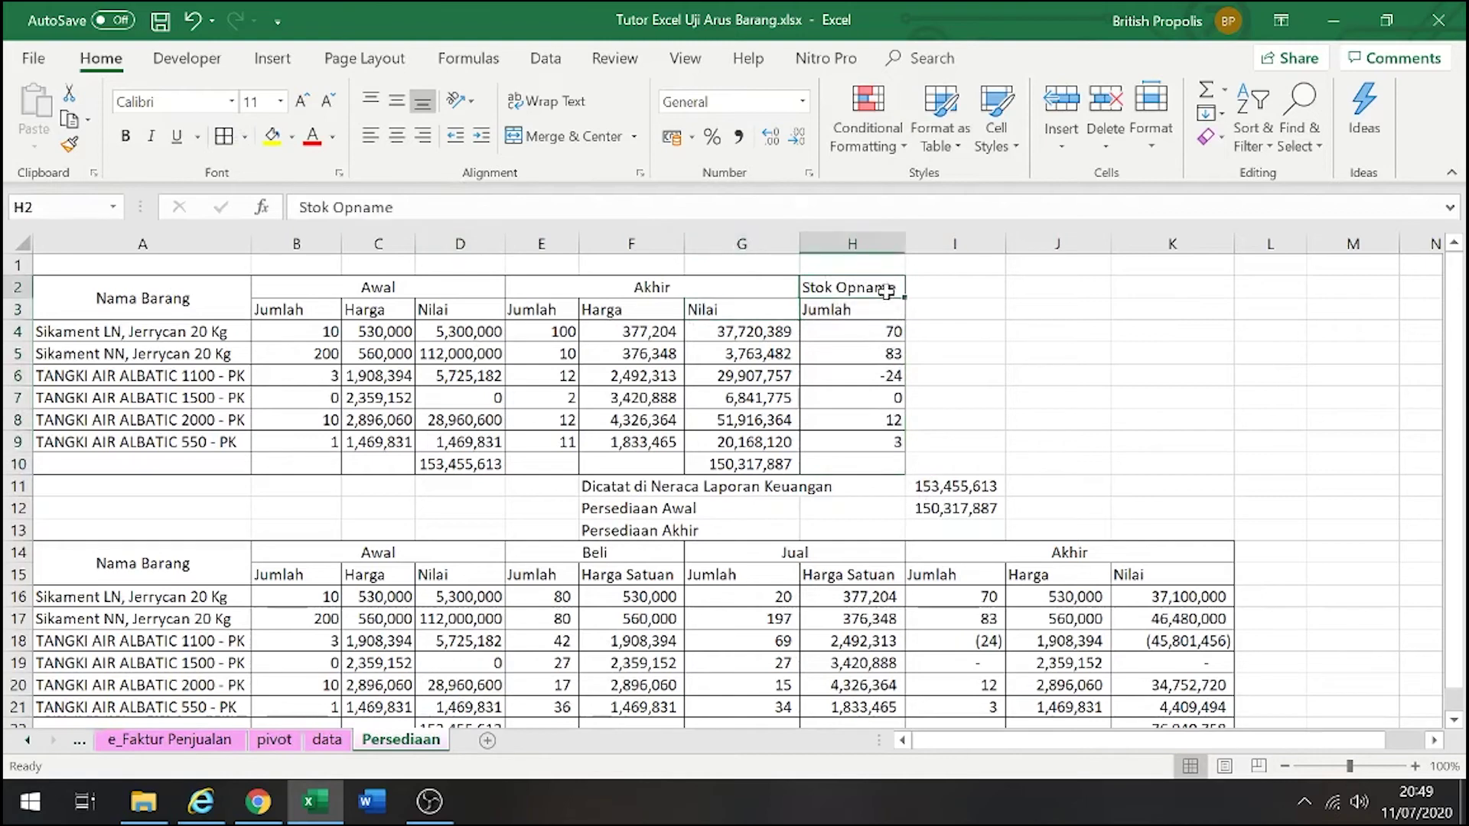
{"action": "left_click_drag", "start_coordinate": [886, 291], "coordinate": [880, 310]}
{"action": "left_click", "coordinate": [396, 136]}
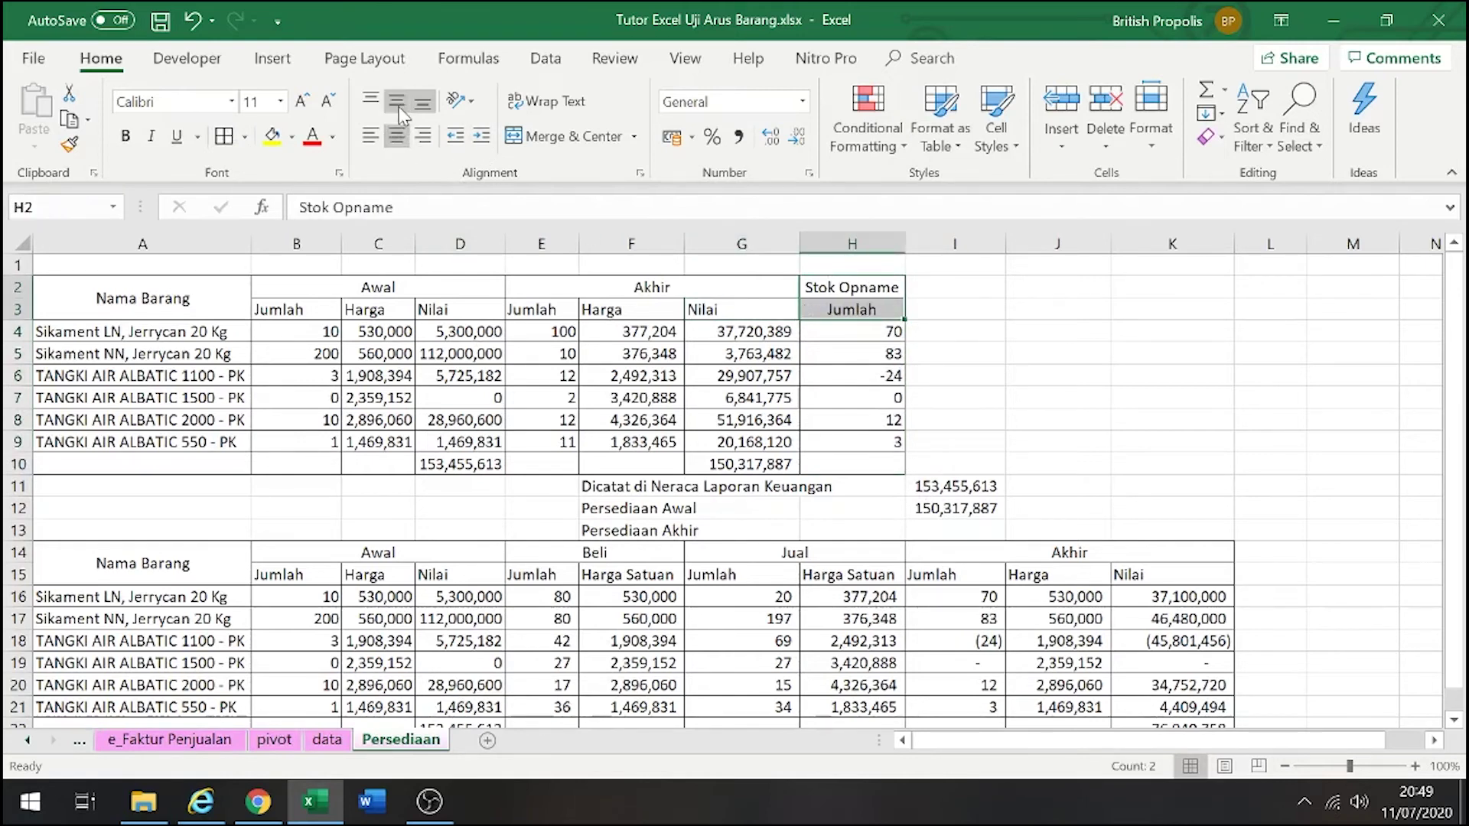
Compare the recorded closing quantities in column E with the Stok Opname quantities in column H
{"action": "left_click", "coordinate": [817, 334]}
{"action": "left_click", "coordinate": [908, 382]}
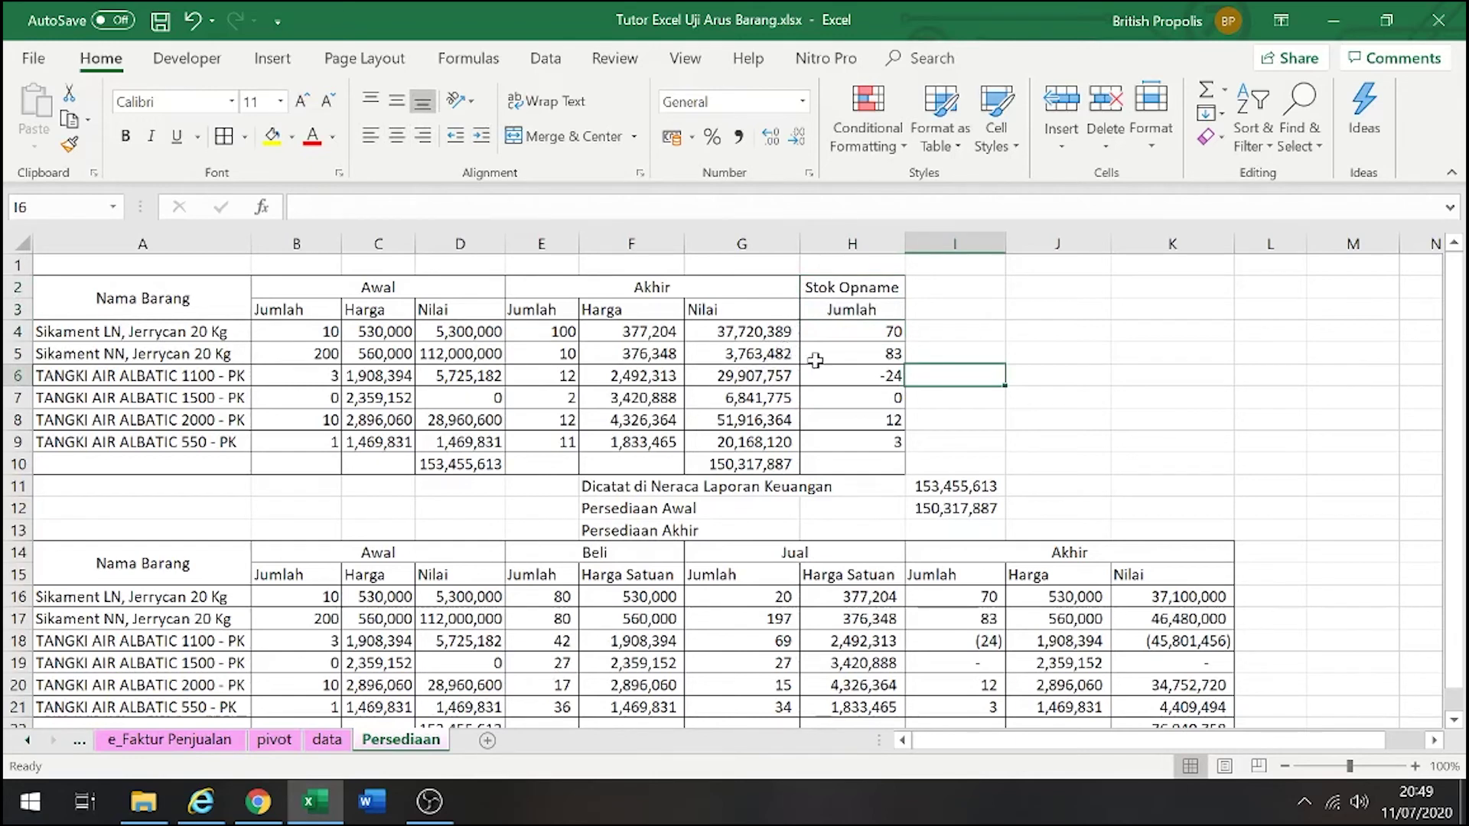
{"action": "left_click", "coordinate": [851, 401]}
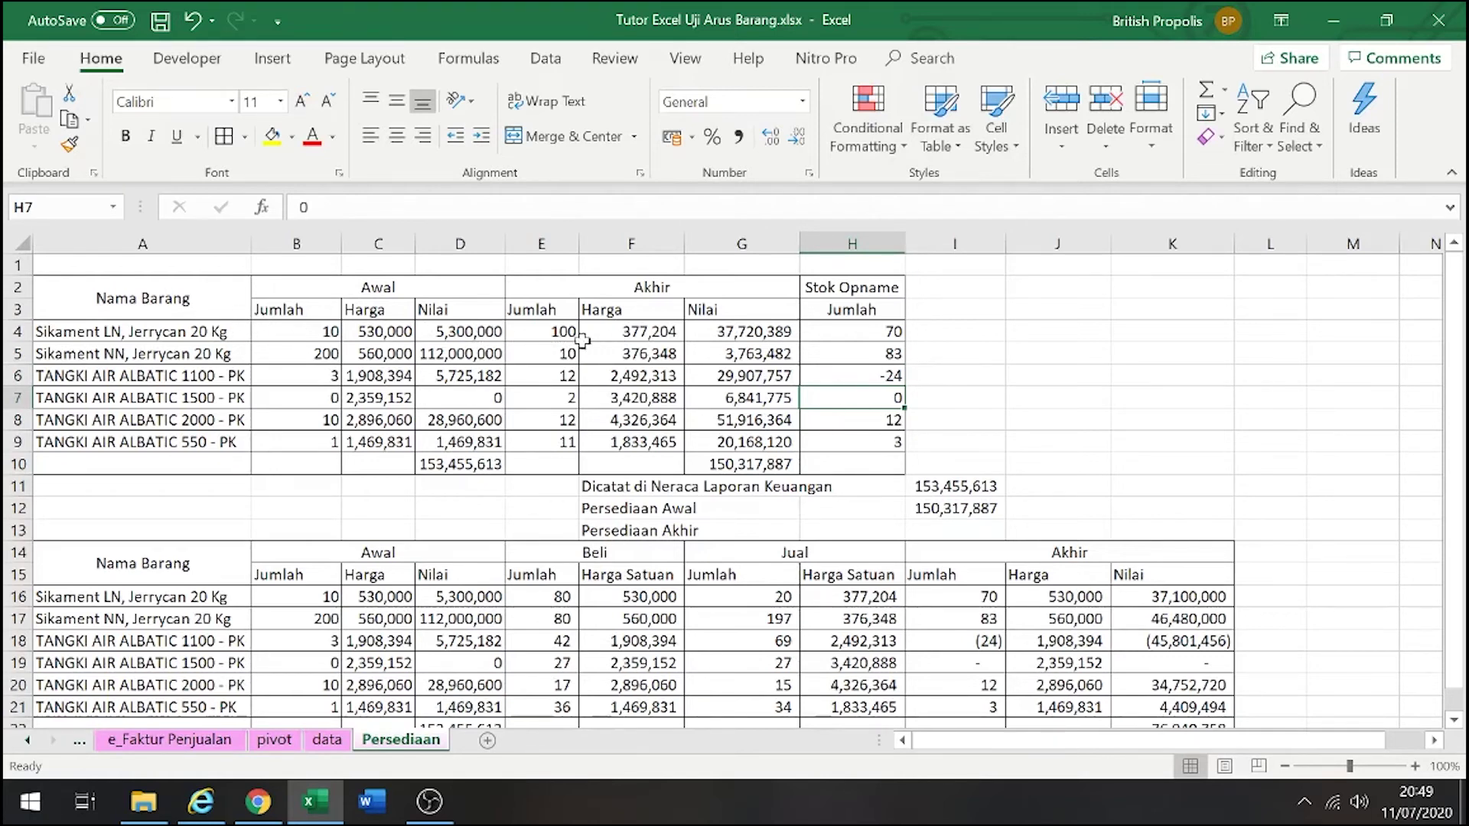
{"action": "left_click", "coordinate": [543, 336]}
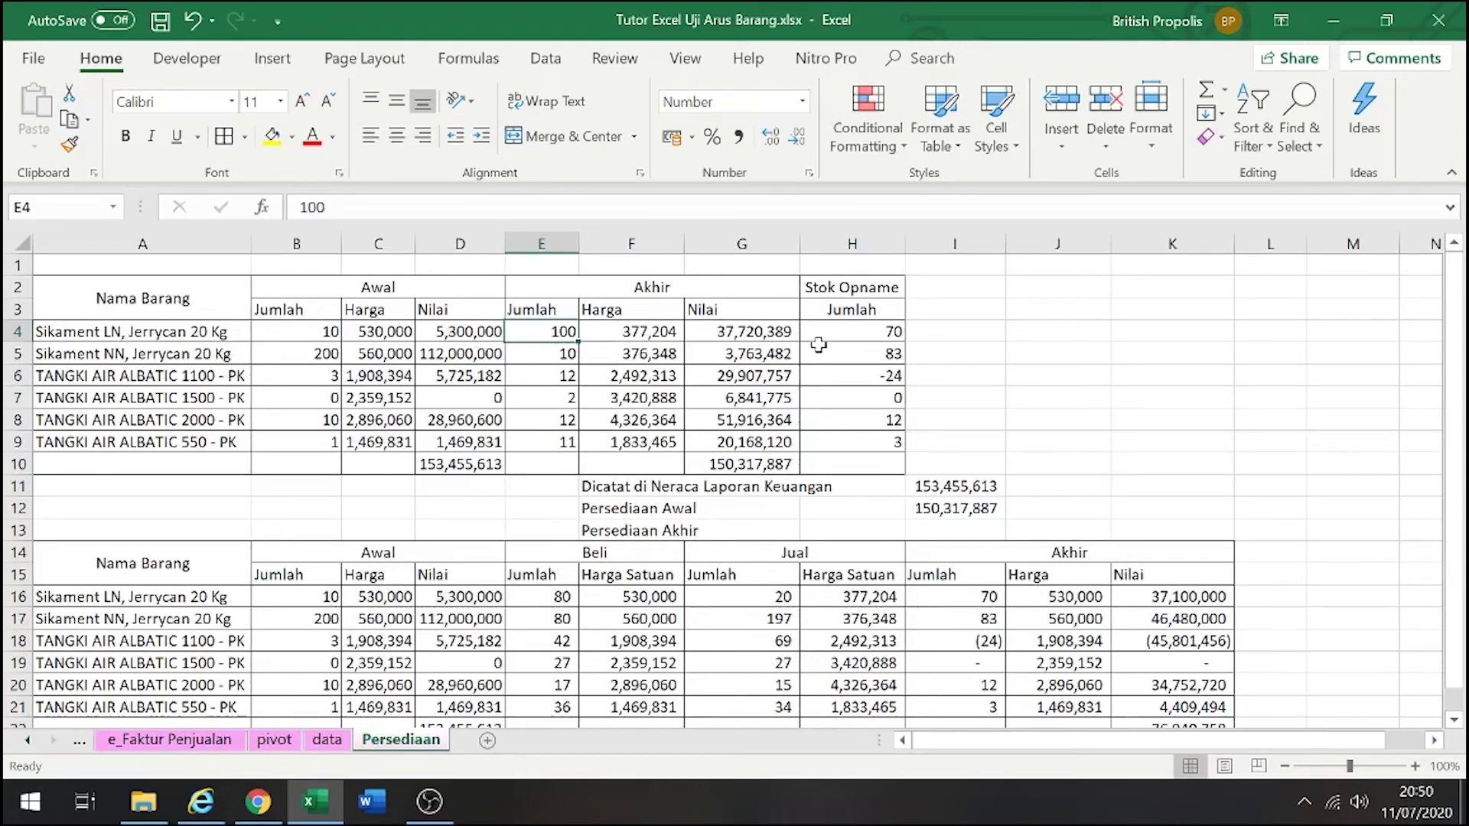
{"action": "left_click", "coordinate": [846, 335]}
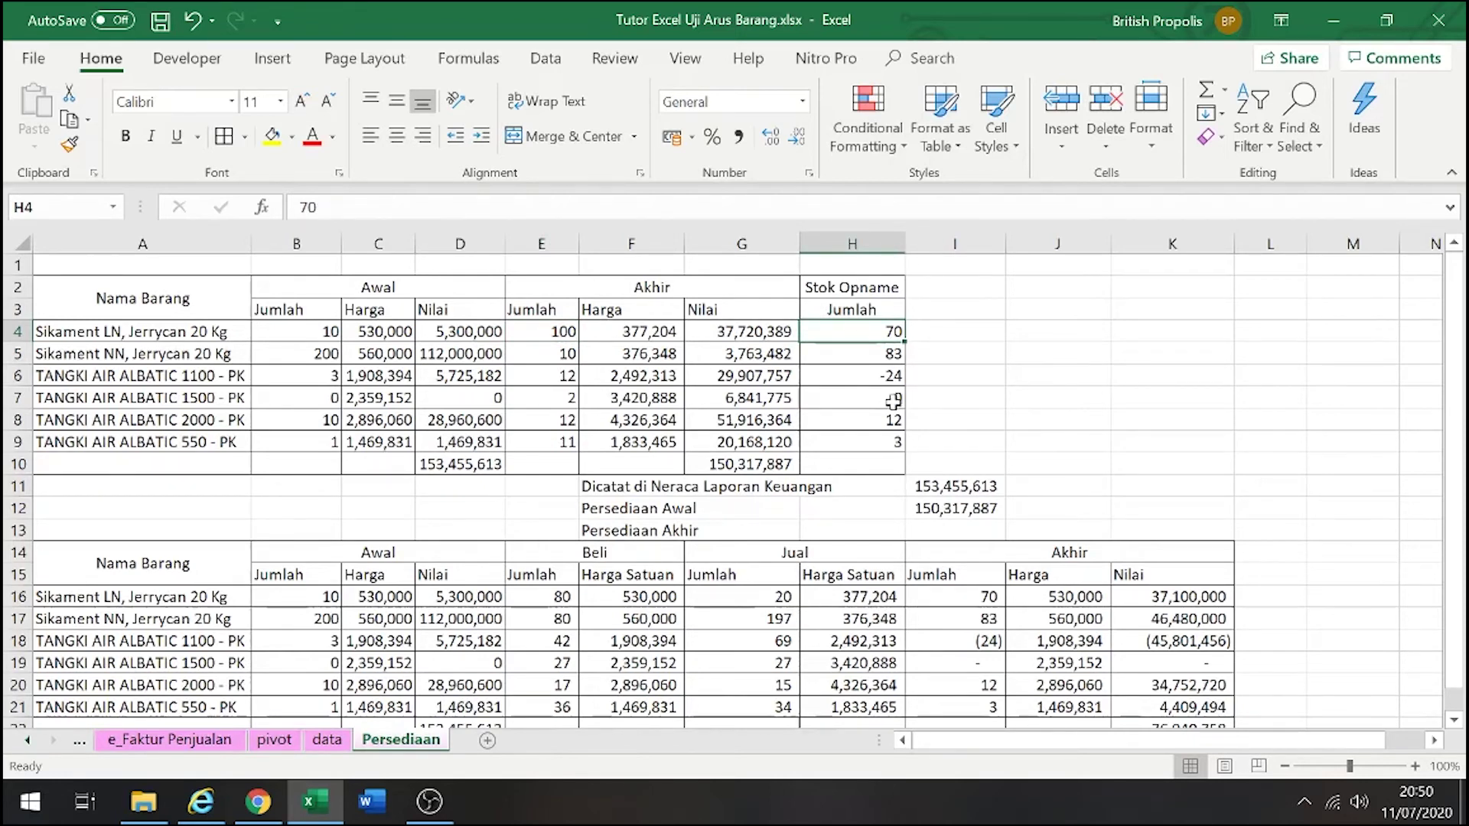
{"action": "scroll", "coordinate": [888, 394], "scroll_direction": "down", "scroll_amount": 2}
{"action": "scroll", "coordinate": [891, 399], "scroll_direction": "up", "scroll_amount": 2}
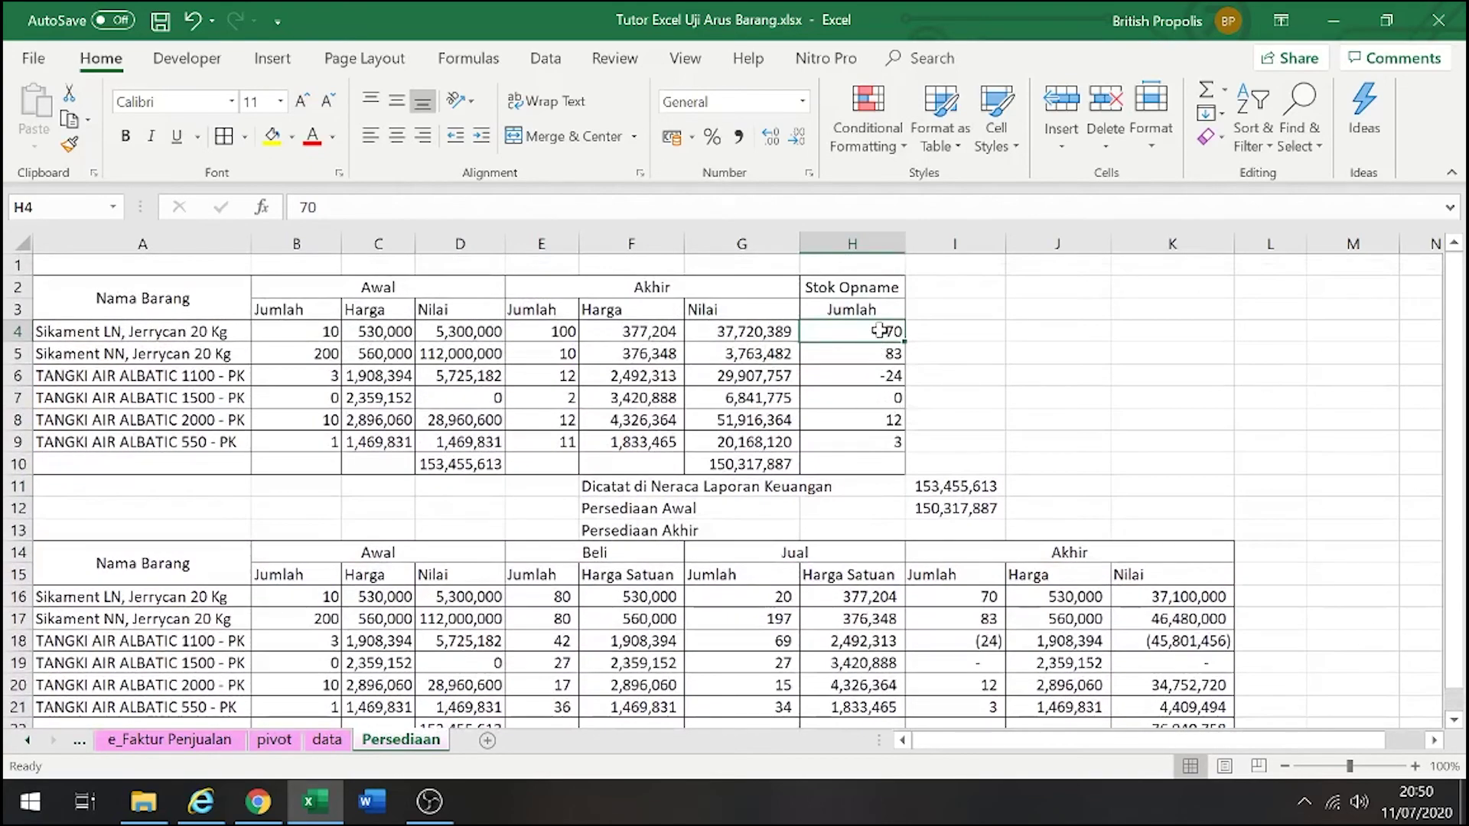
Enter the heading Potensi Fraud in I2 beside the Stok Opname column
{"action": "left_click", "coordinate": [954, 327]}
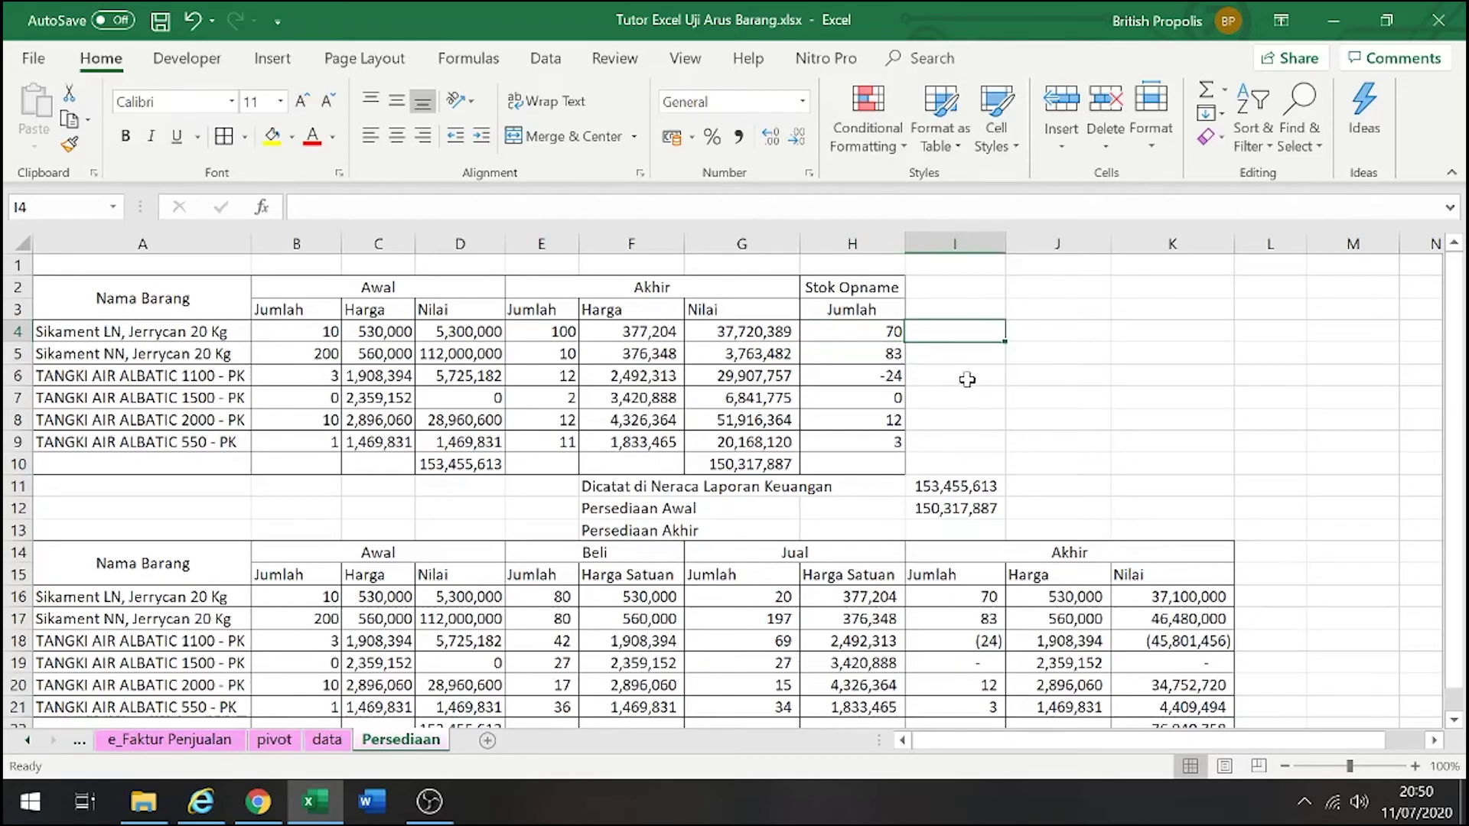
{"action": "key", "text": "Up"}
{"action": "key", "text": "Up"}
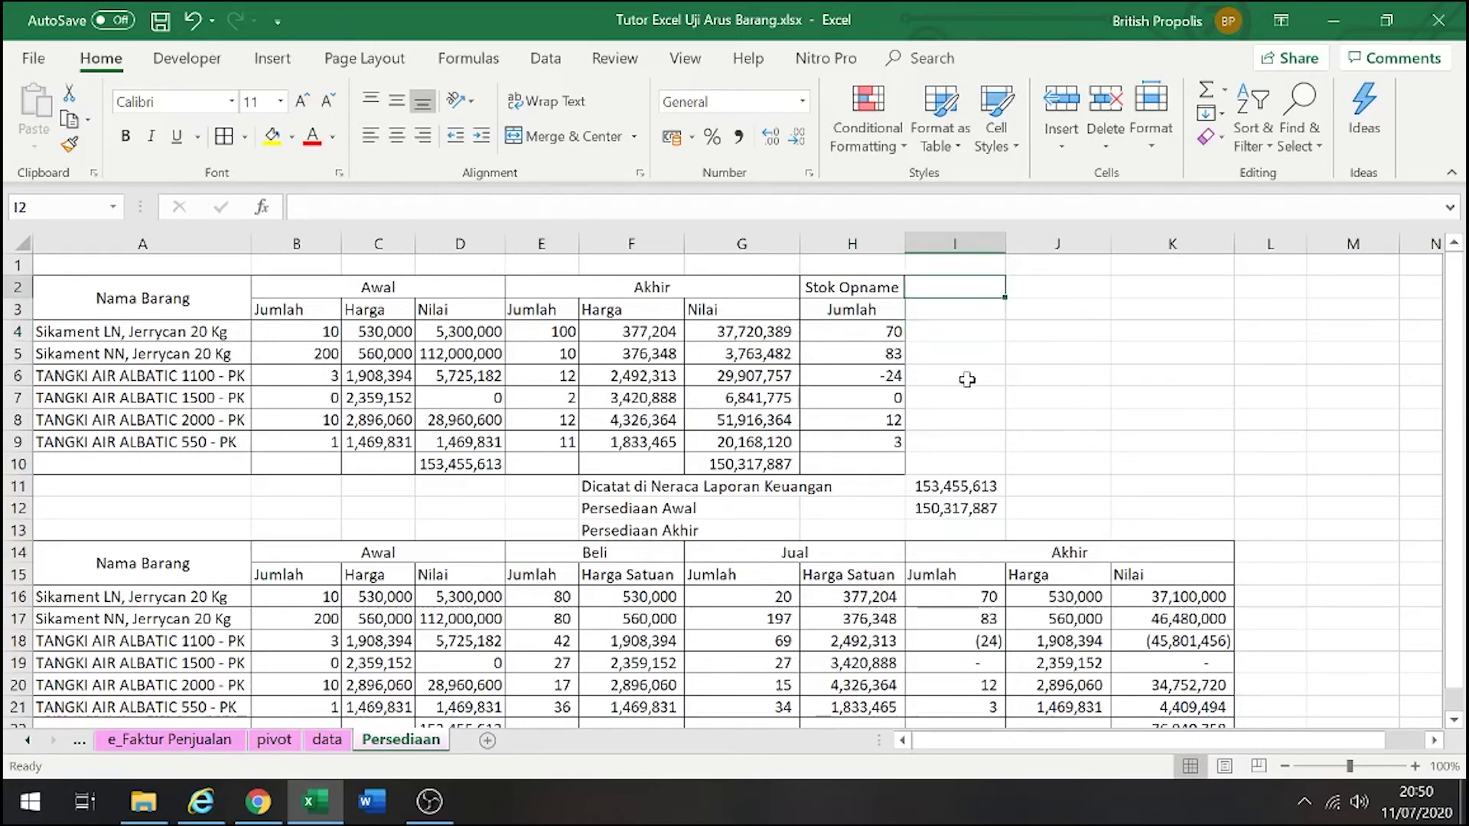
{"action": "type", "text": "Potensi Fra"}
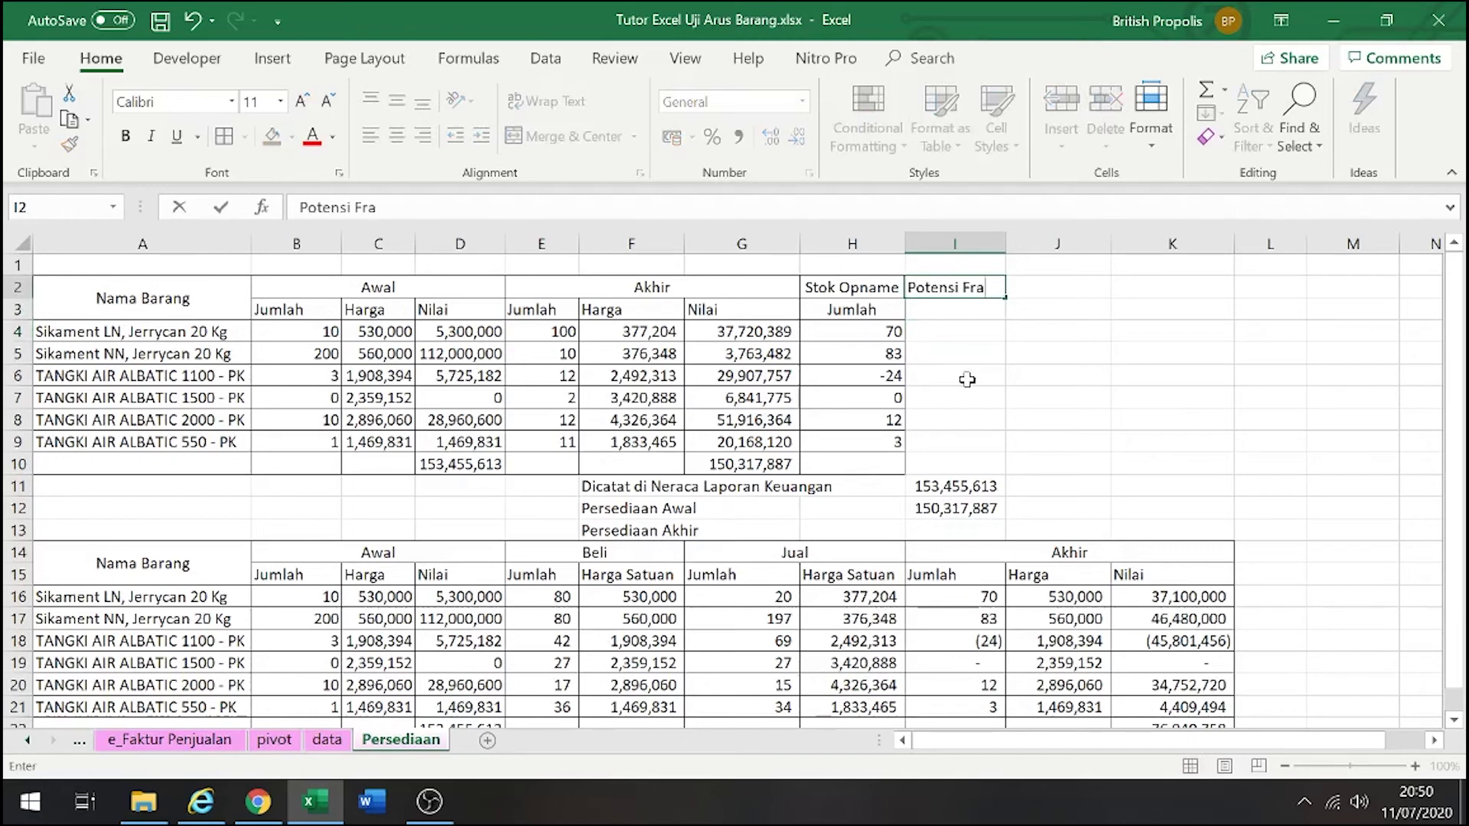
{"action": "type", "text": "ud"}
{"action": "key", "text": "Return"}
{"action": "key", "text": "Up"}
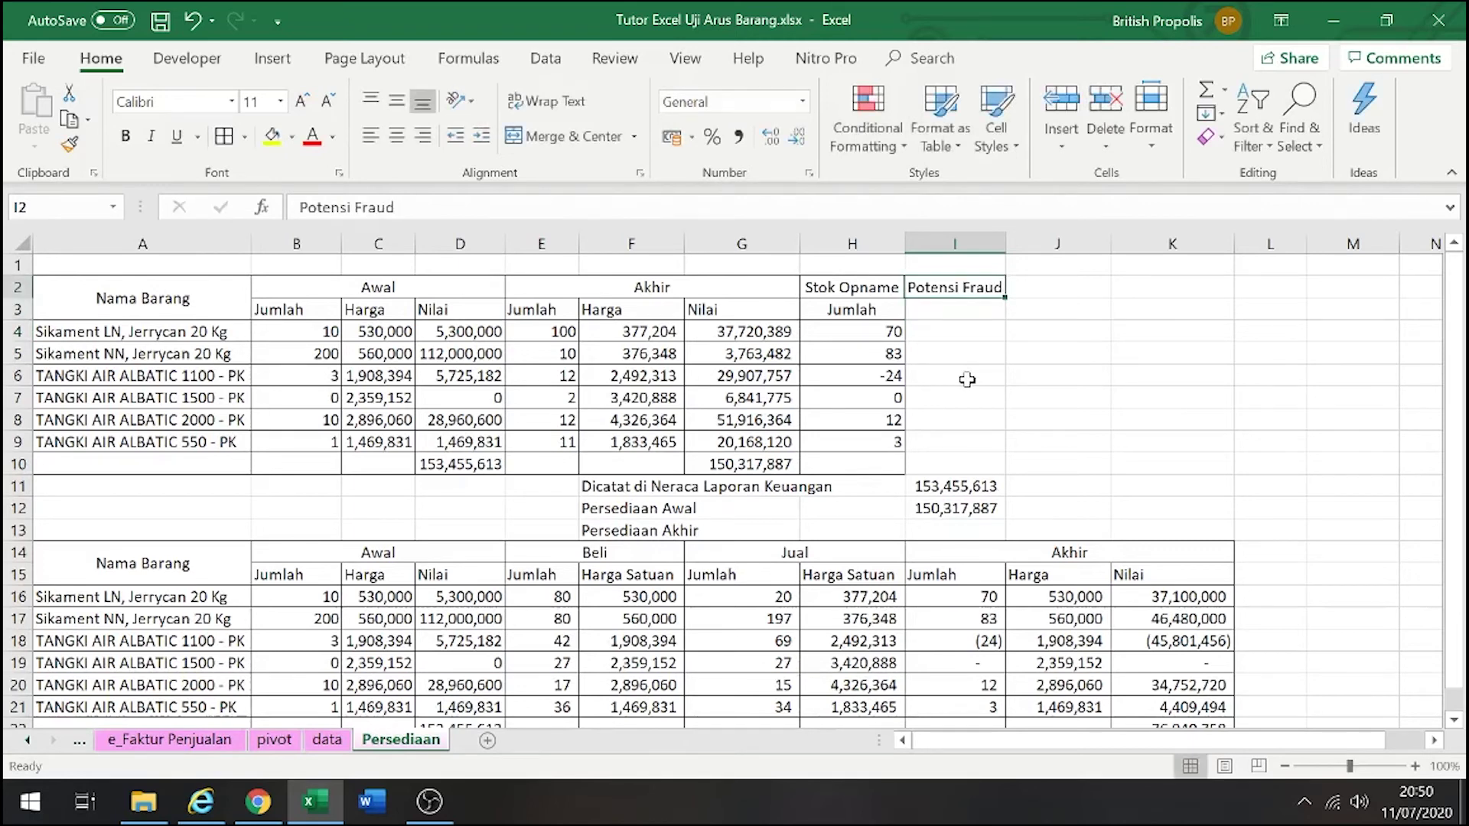
Begin an IF formula in I4 that tests whether the closing quantity in E4 exceeds the count in H4
{"action": "key", "text": "Down"}
{"action": "key", "text": "Down"}
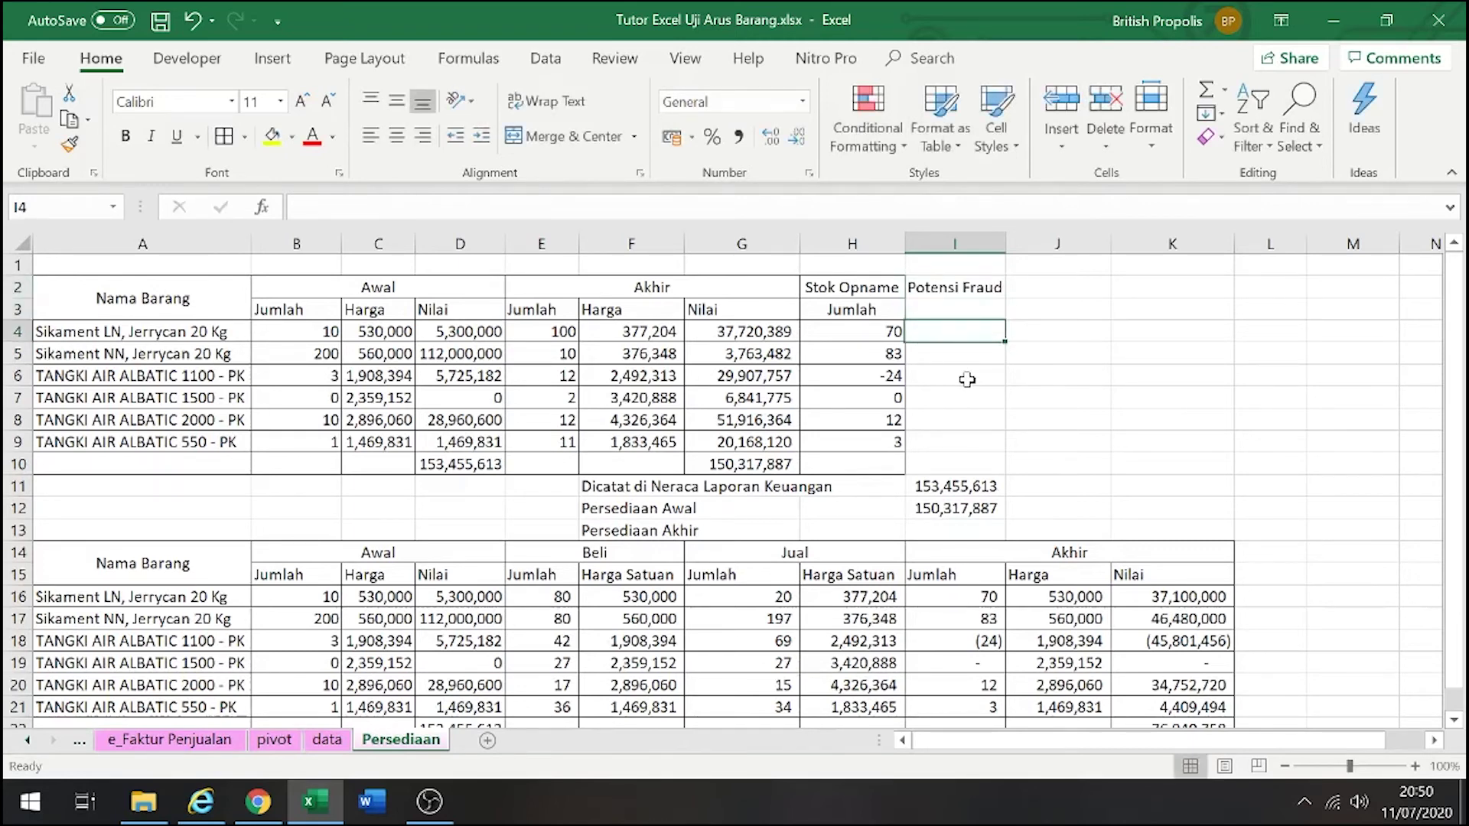
{"action": "type", "text": "=if("}
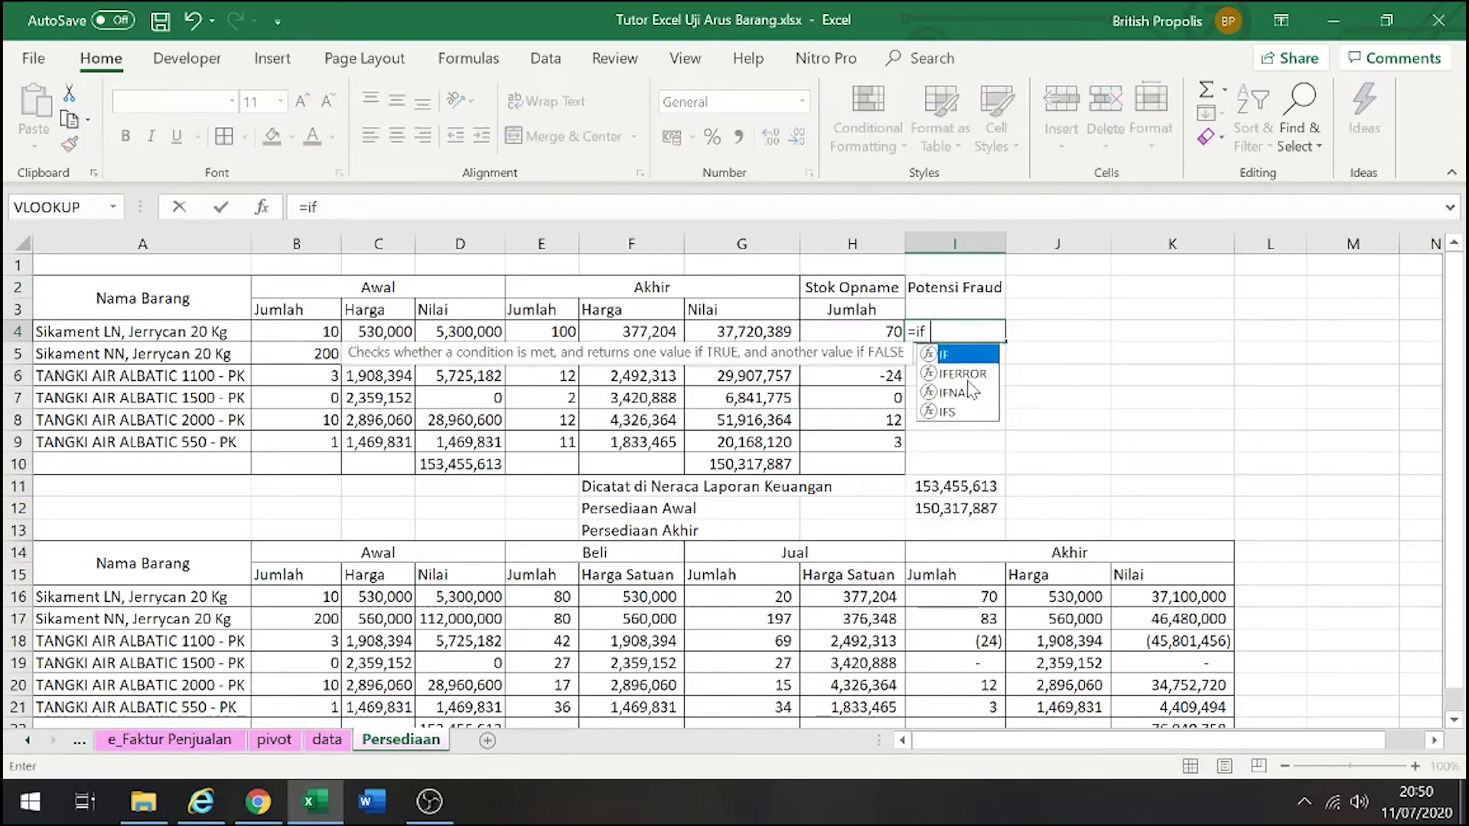
{"action": "key", "text": "Left"}
{"action": "key", "text": "Left"}
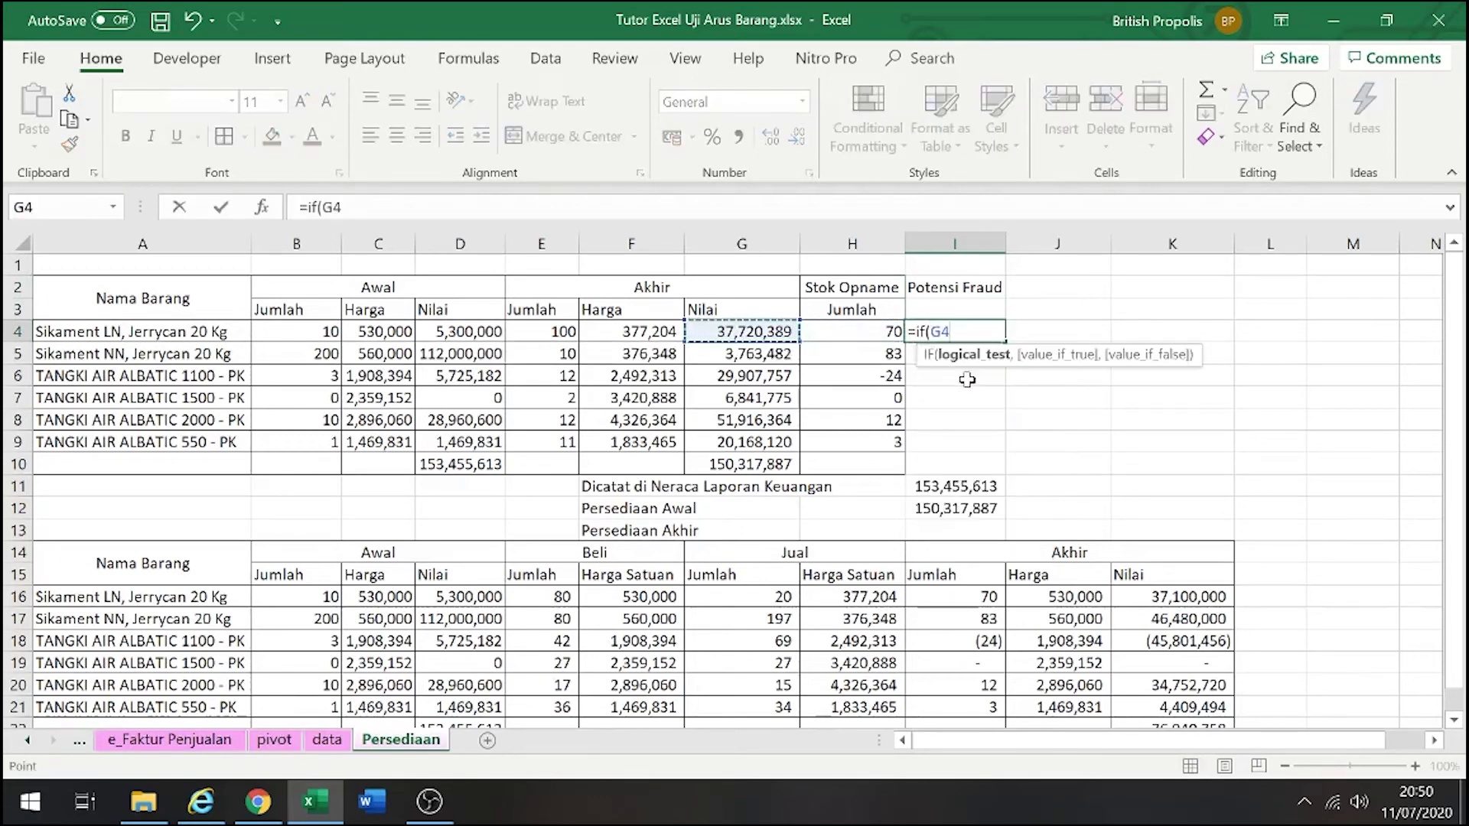
{"action": "key", "text": "Left"}
{"action": "key", "text": "Left"}
{"action": "type", "text": ">"}
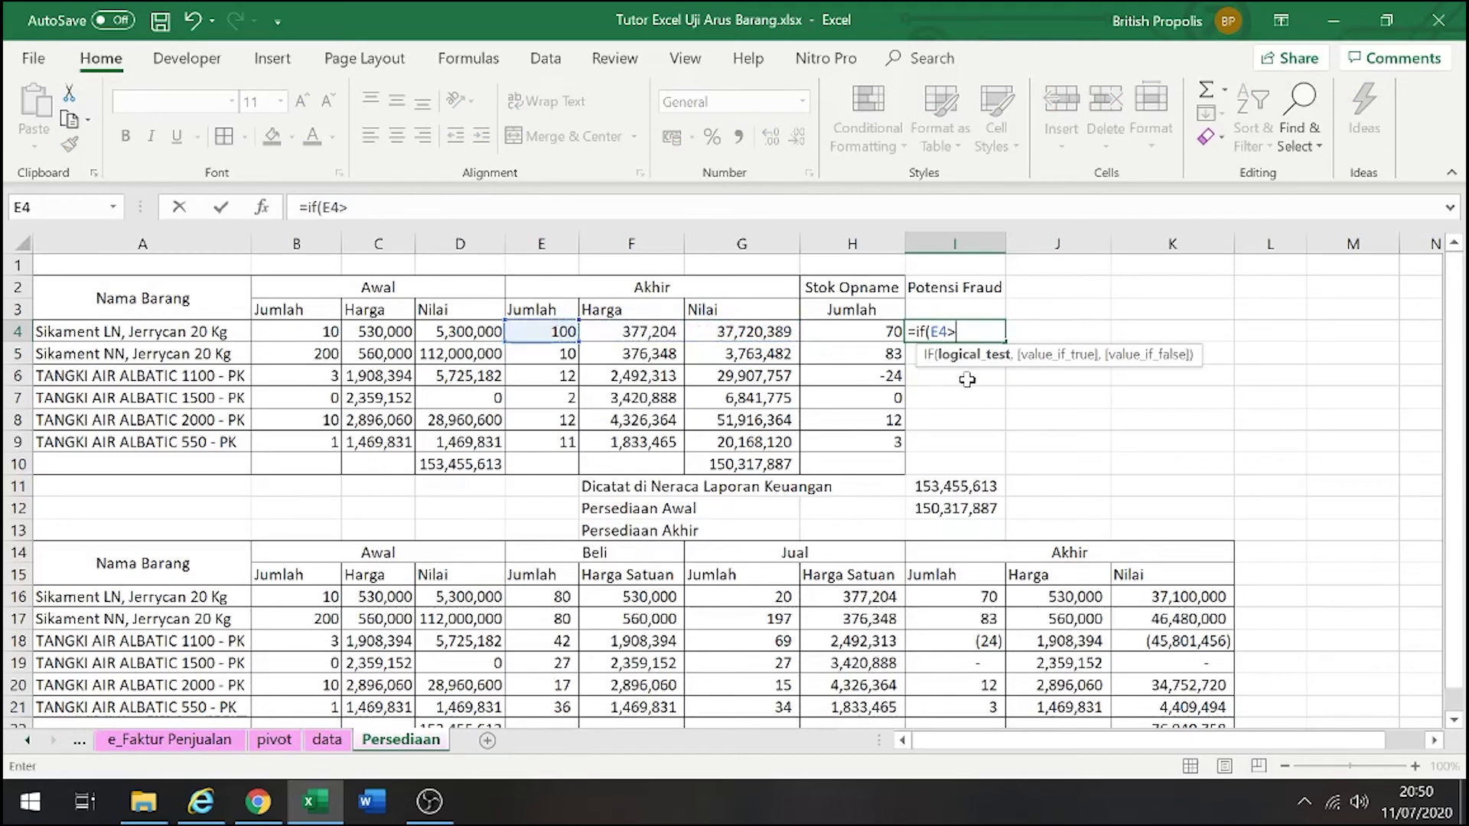
{"action": "key", "text": "Left"}
{"action": "type", "text": ","}
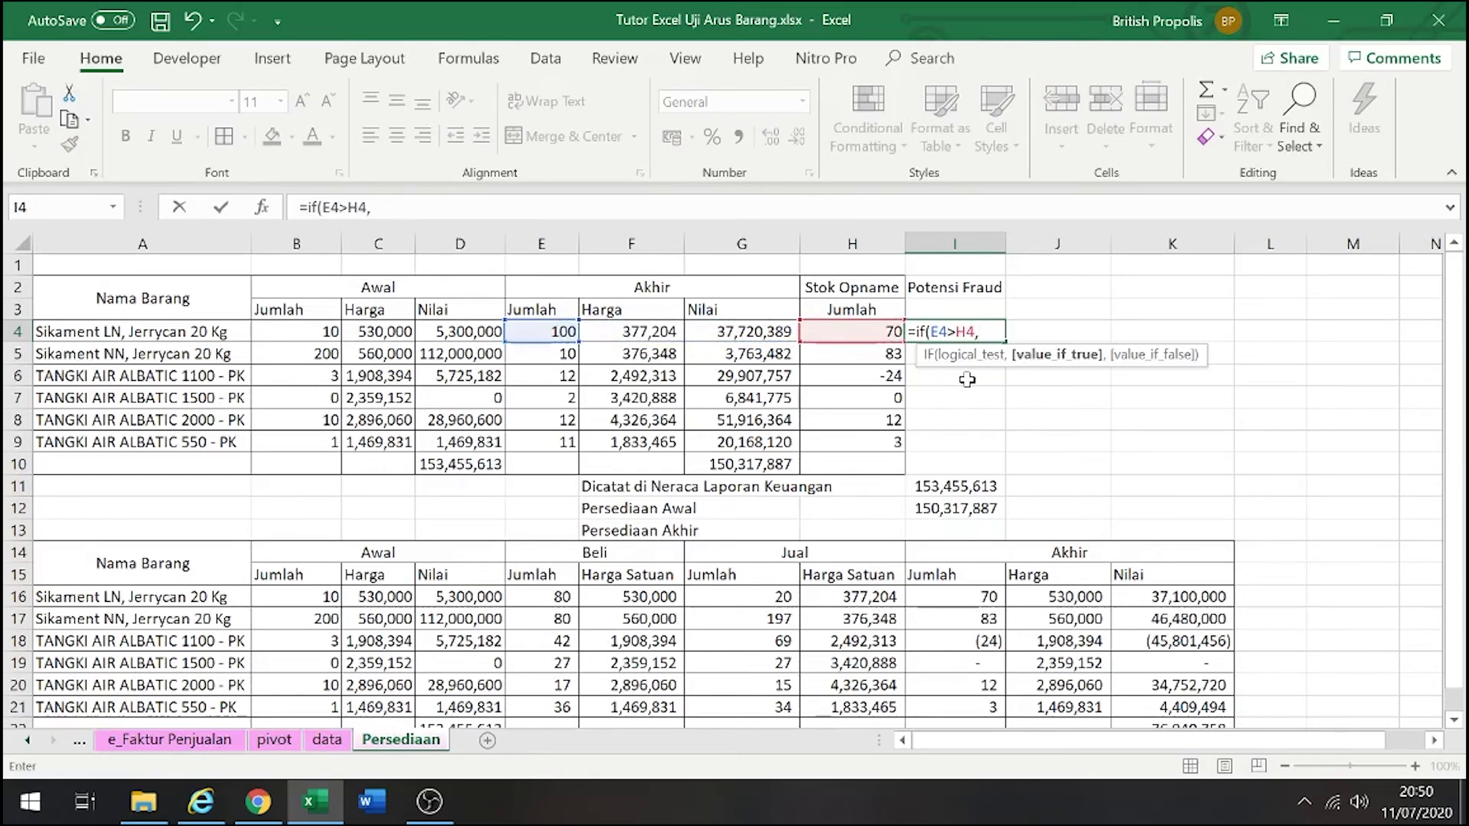
{"action": "key", "text": "Left"}
{"action": "key", "text": "Left"}
{"action": "key", "text": "Left"}
{"action": "key", "text": "Left"}
{"action": "key", "text": "Left"}
{"action": "key", "text": "Right"}
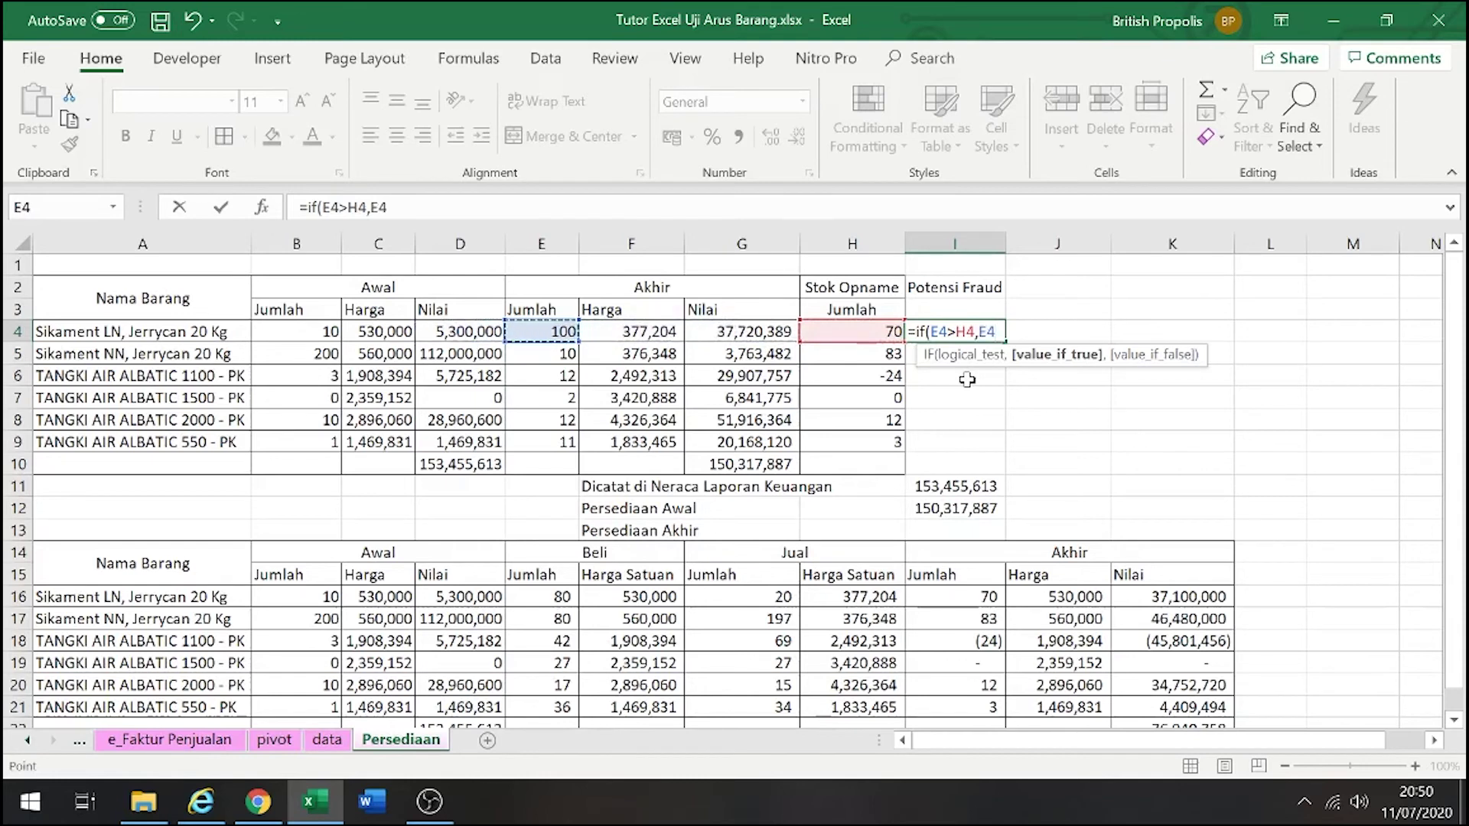
{"action": "type", "text": "-"}
{"action": "key", "text": "BackSpace"}
{"action": "key", "text": "BackSpace"}
{"action": "key", "text": "BackSpace"}
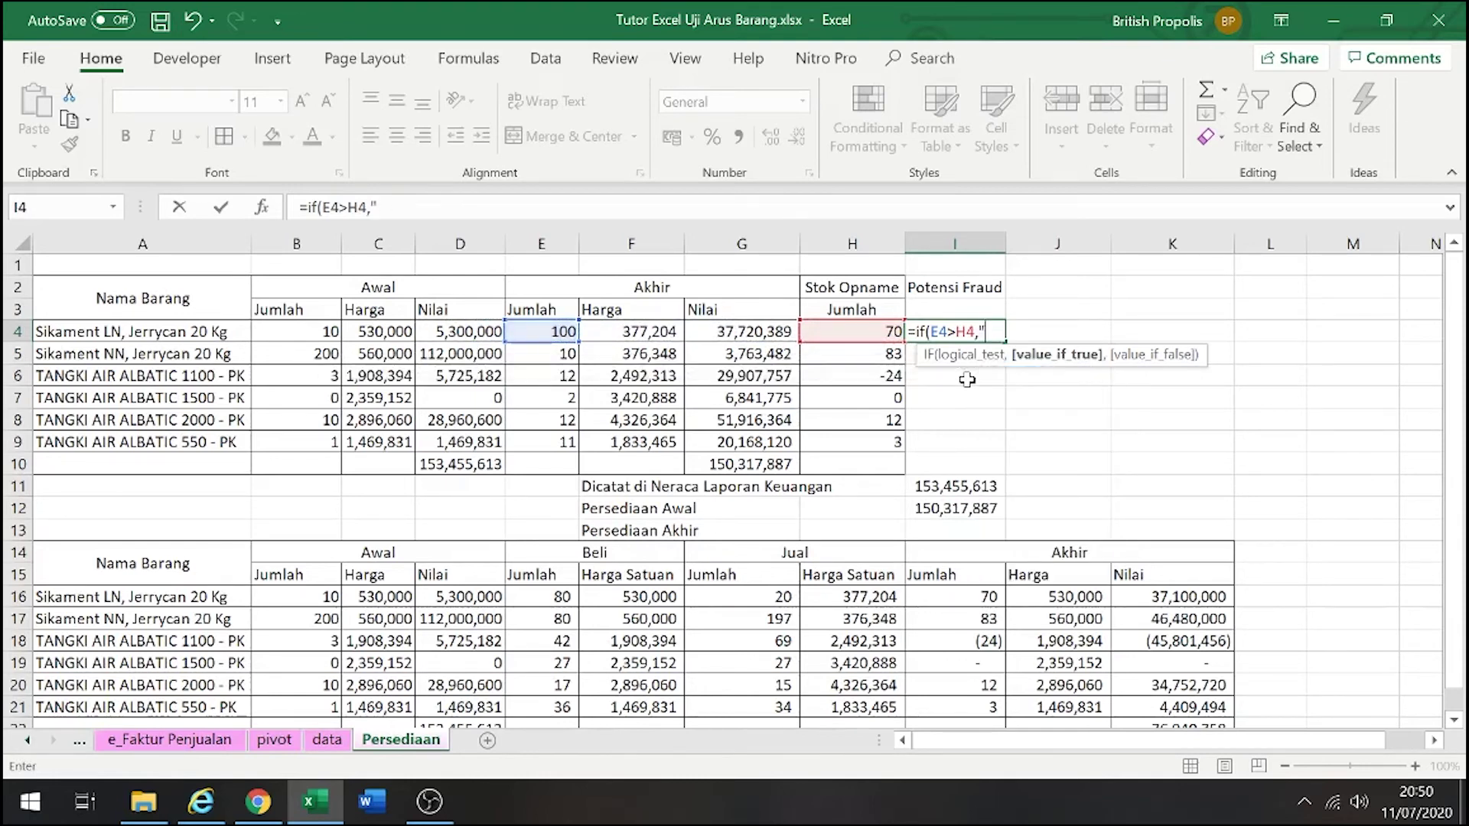
Set the IF formula's true result to "Barang Hilang:"&E4-H4 and its false result to empty text
{"action": "type", "text": "\"Barang Hi"}
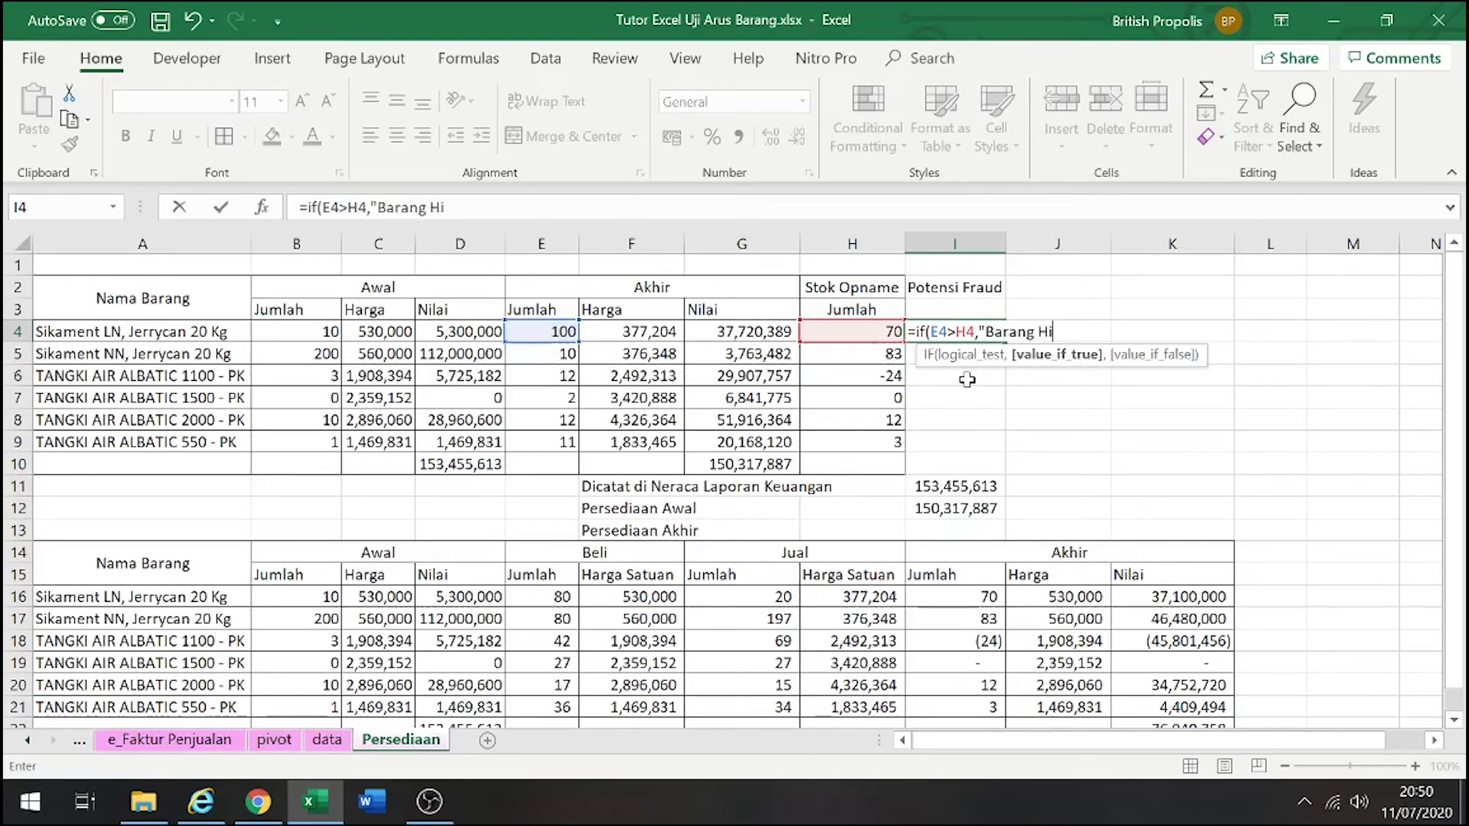
{"action": "type", "text": "lang:\"&"}
{"action": "key", "text": "Left"}
{"action": "key", "text": "Left"}
{"action": "key", "text": "Left"}
{"action": "key", "text": "Left"}
{"action": "key", "text": "Left"}
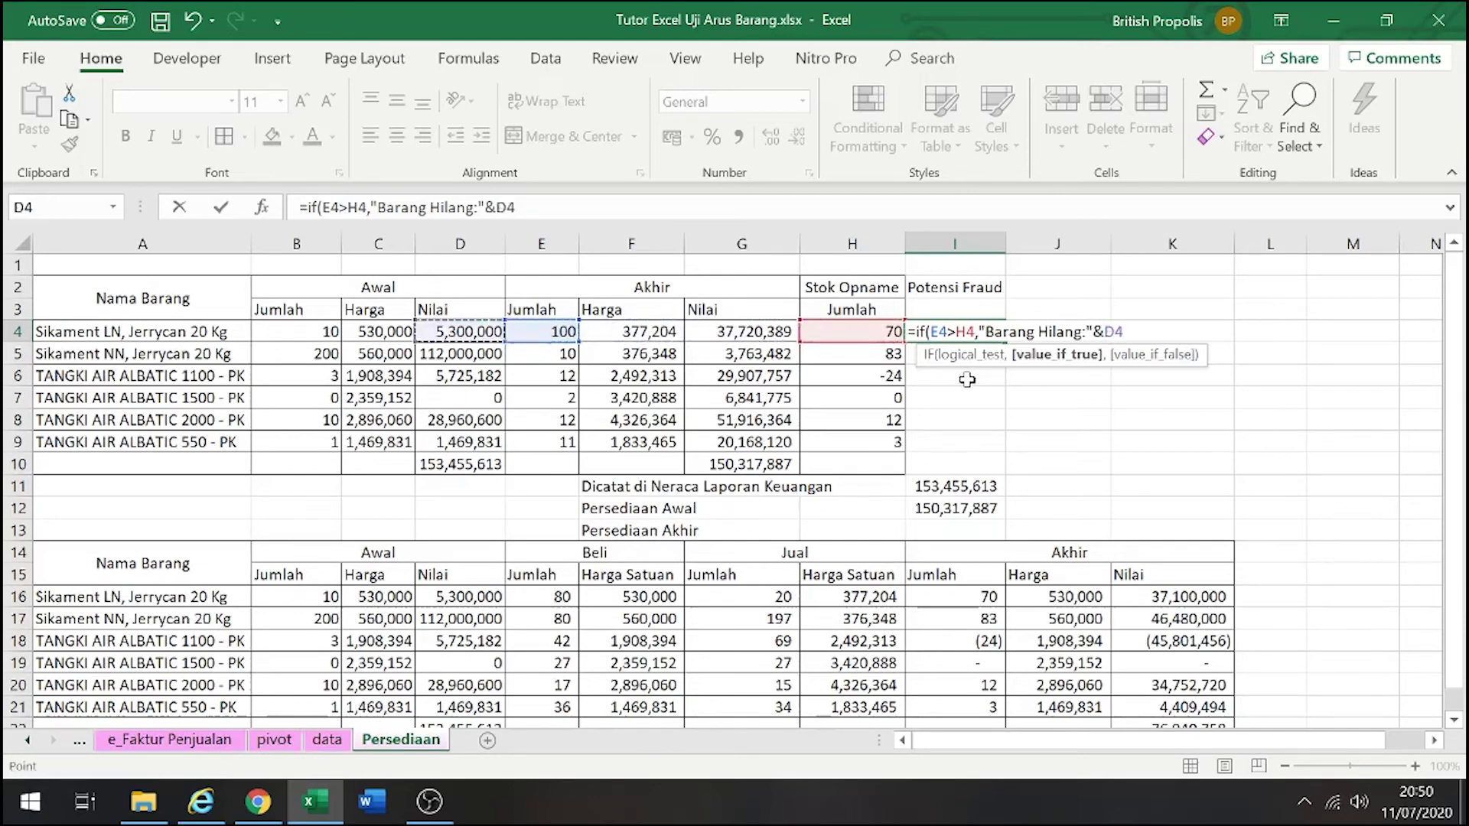
{"action": "key", "text": "Right"}
{"action": "type", "text": "-"}
{"action": "key", "text": "Left"}
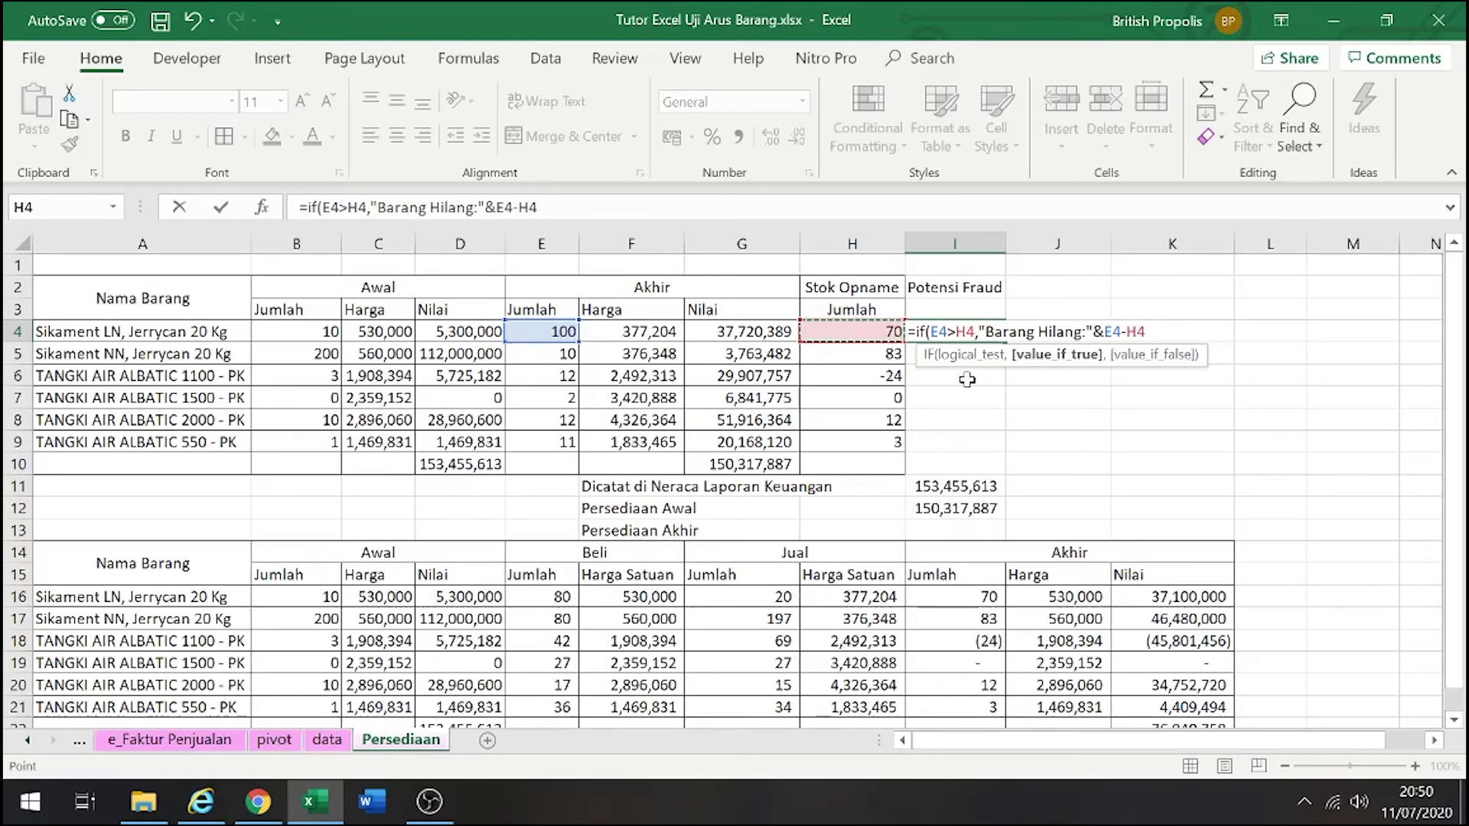
{"action": "type", "text": ";\"\""}
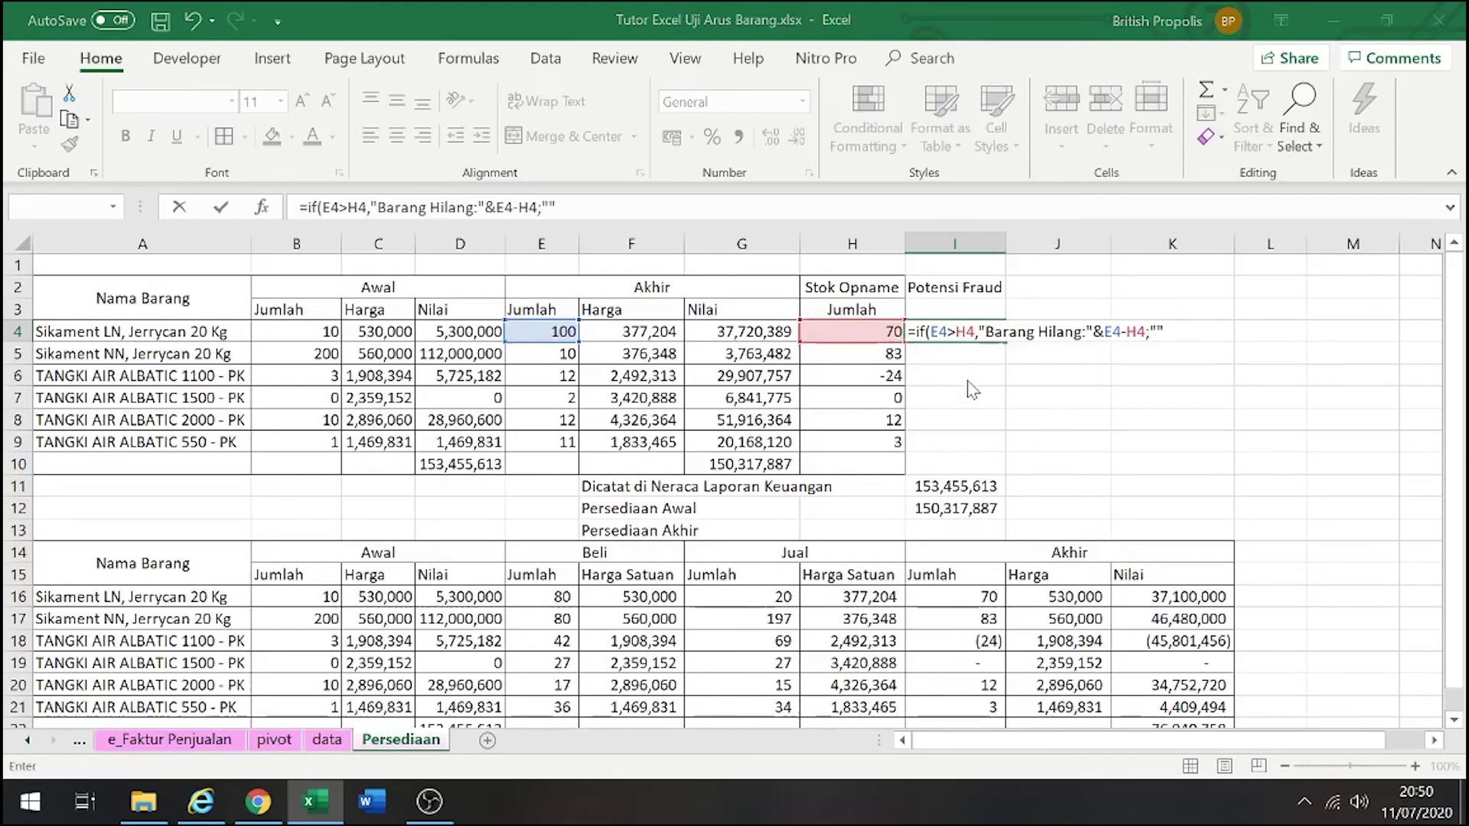
Enclose E4-H4 in parentheses, replace the semicolon with a comma, and commit the formula as =IF(E4>H4,"Barang Hilang:"&(E4-H4),"")
{"action": "key", "text": "Right"}
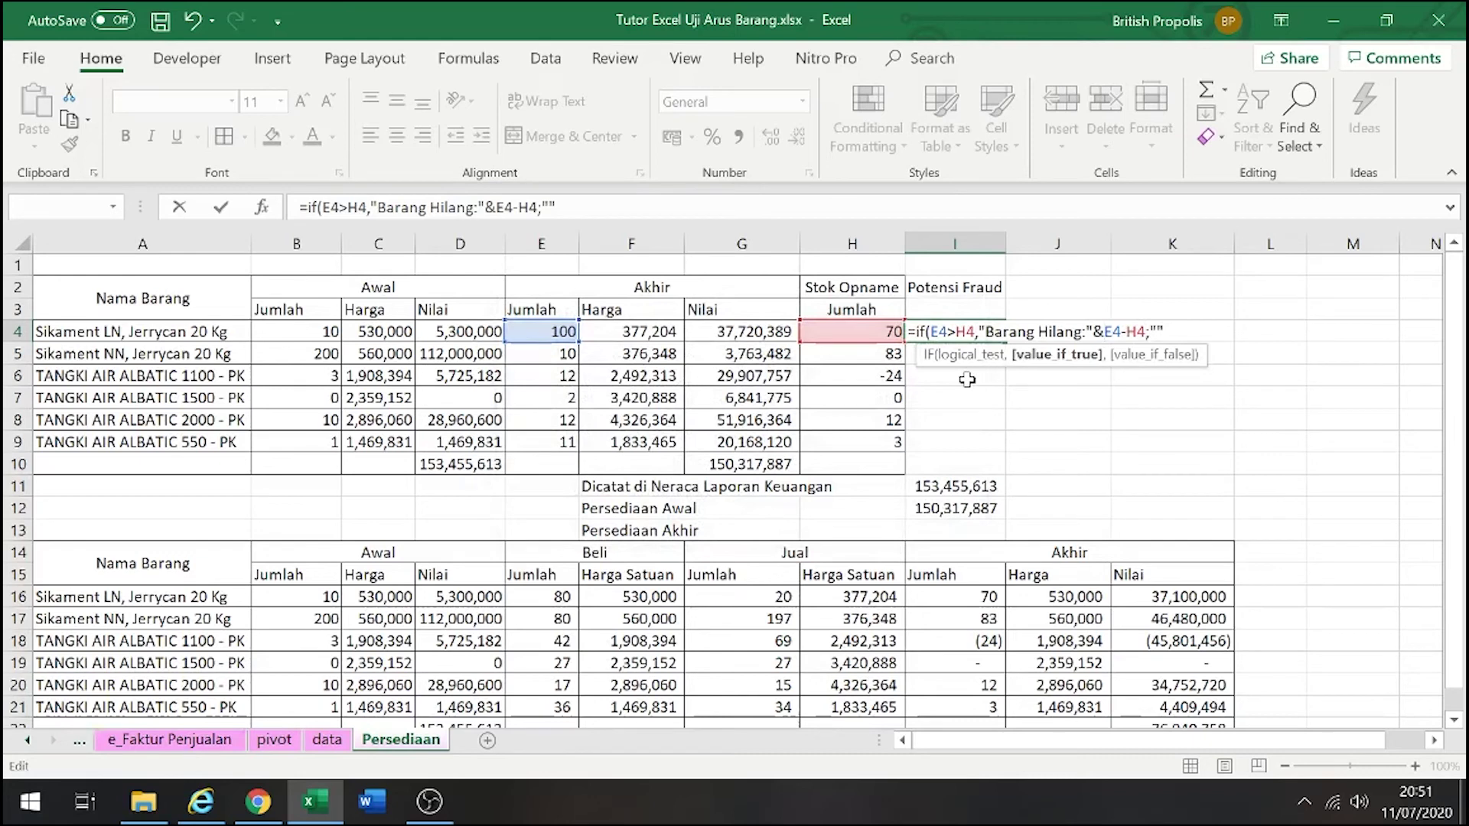
{"action": "key", "text": "Left"}
{"action": "key", "text": "Left"}
{"action": "key", "text": "Left"}
{"action": "key", "text": "Left"}
{"action": "key", "text": "Left"}
{"action": "type", "text": "("}
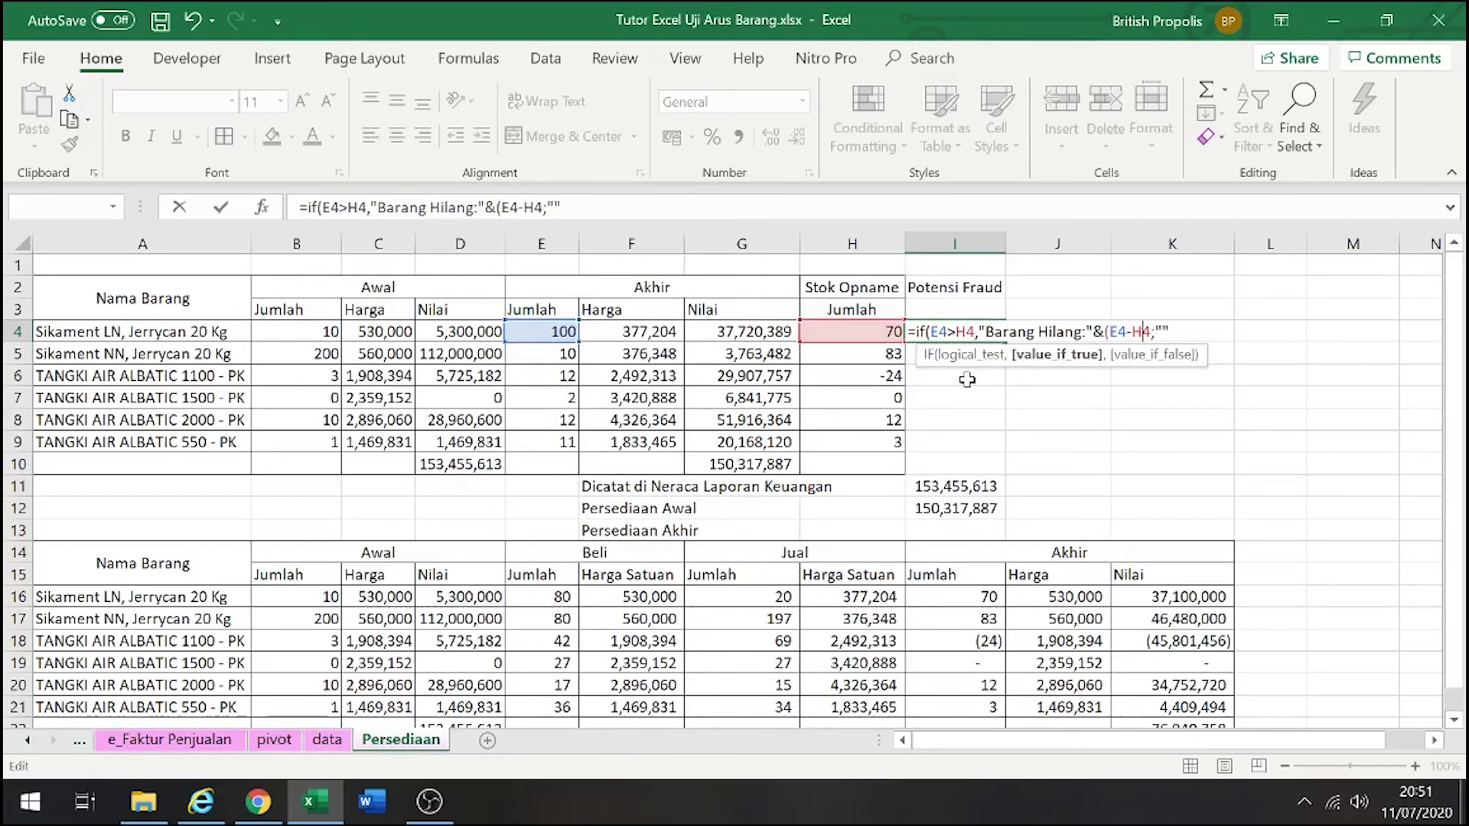
{"action": "key", "text": "Return"}
{"action": "key", "text": "Return"}
{"action": "key", "text": "Return"}
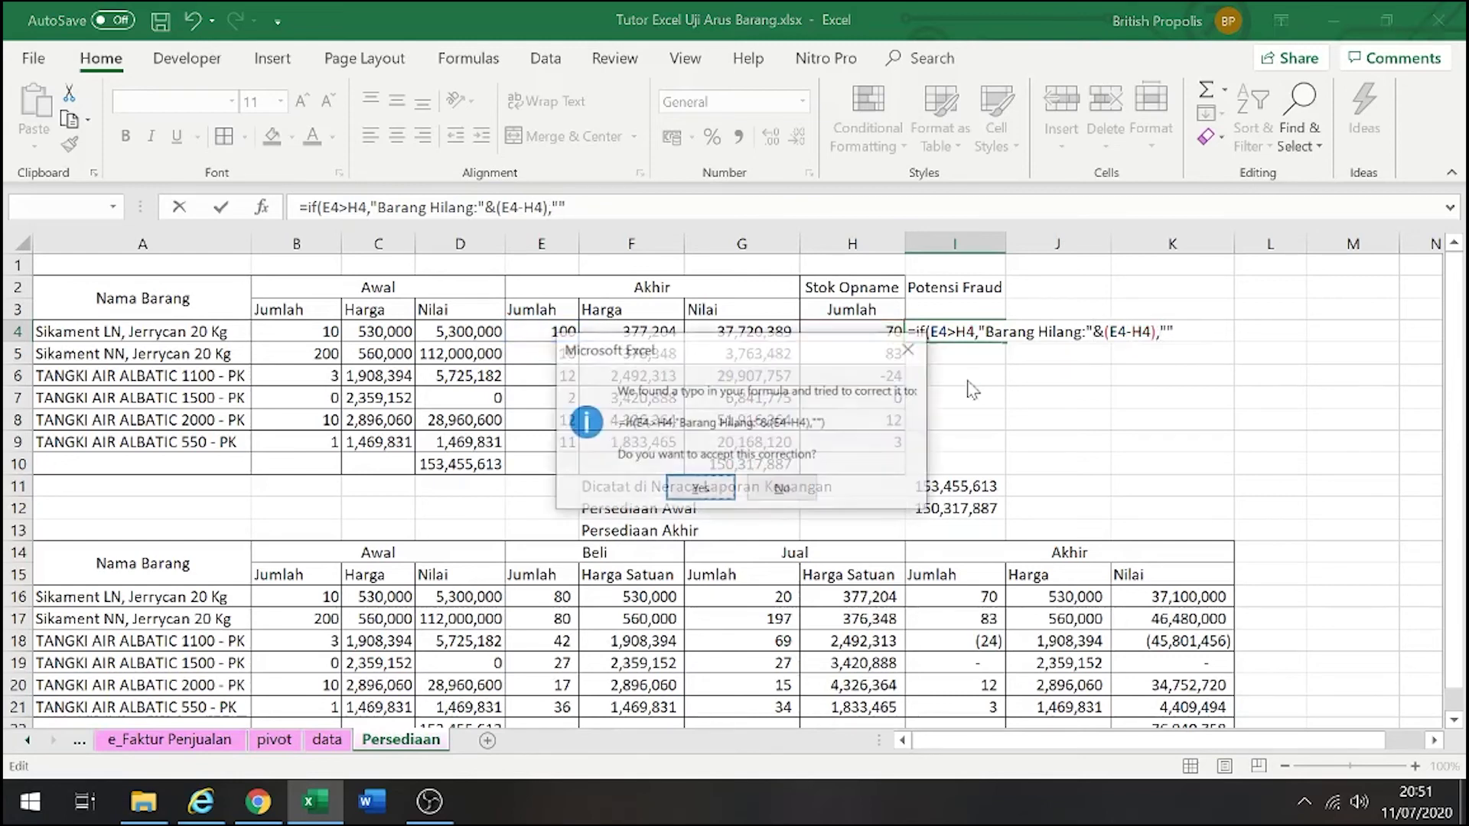
{"action": "key", "text": "Return"}
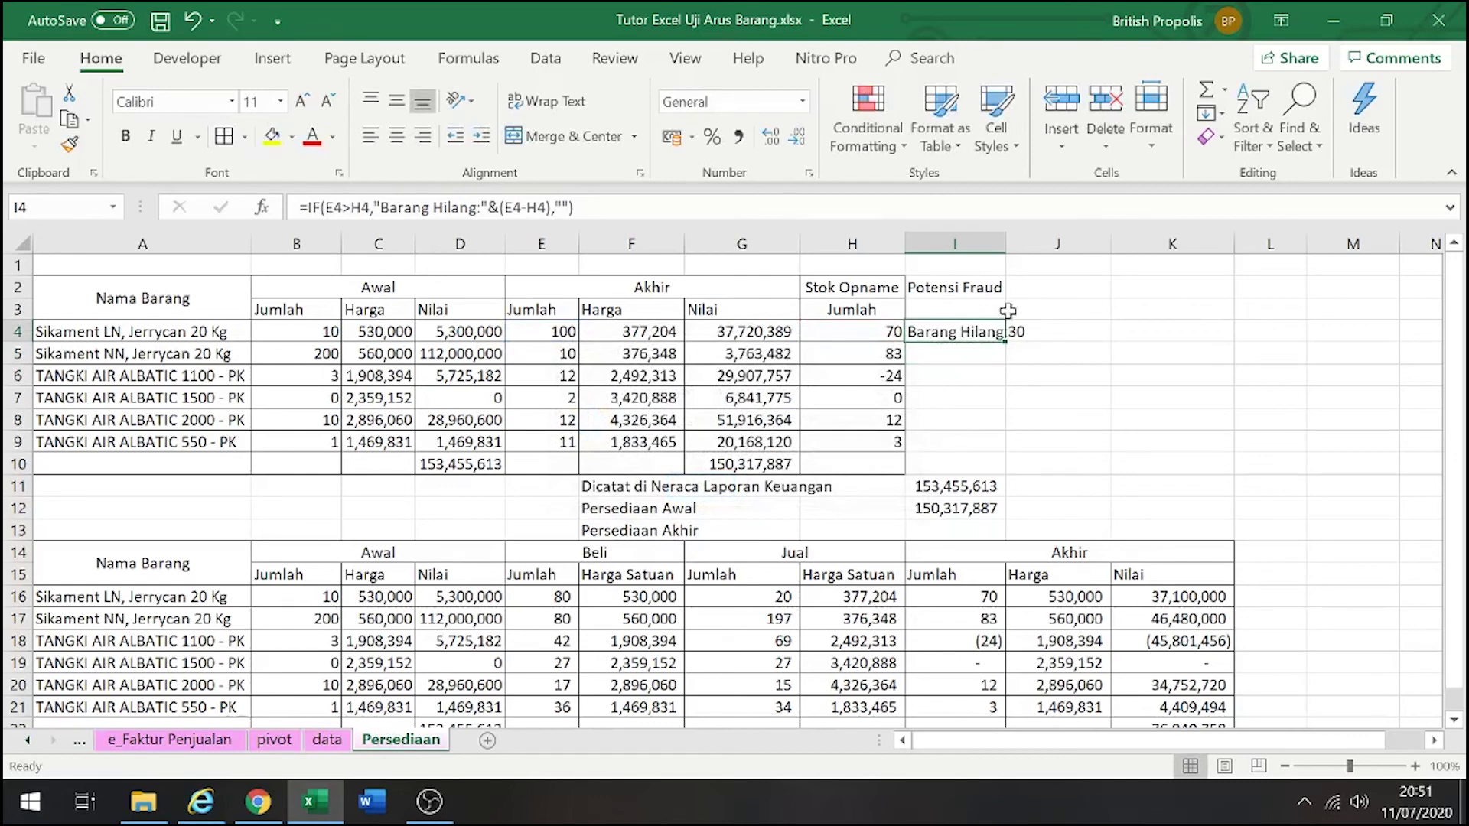
Autofit column I to its contents and check the cells referenced by the IF formula in I4
{"action": "double_click", "coordinate": [1005, 243]}
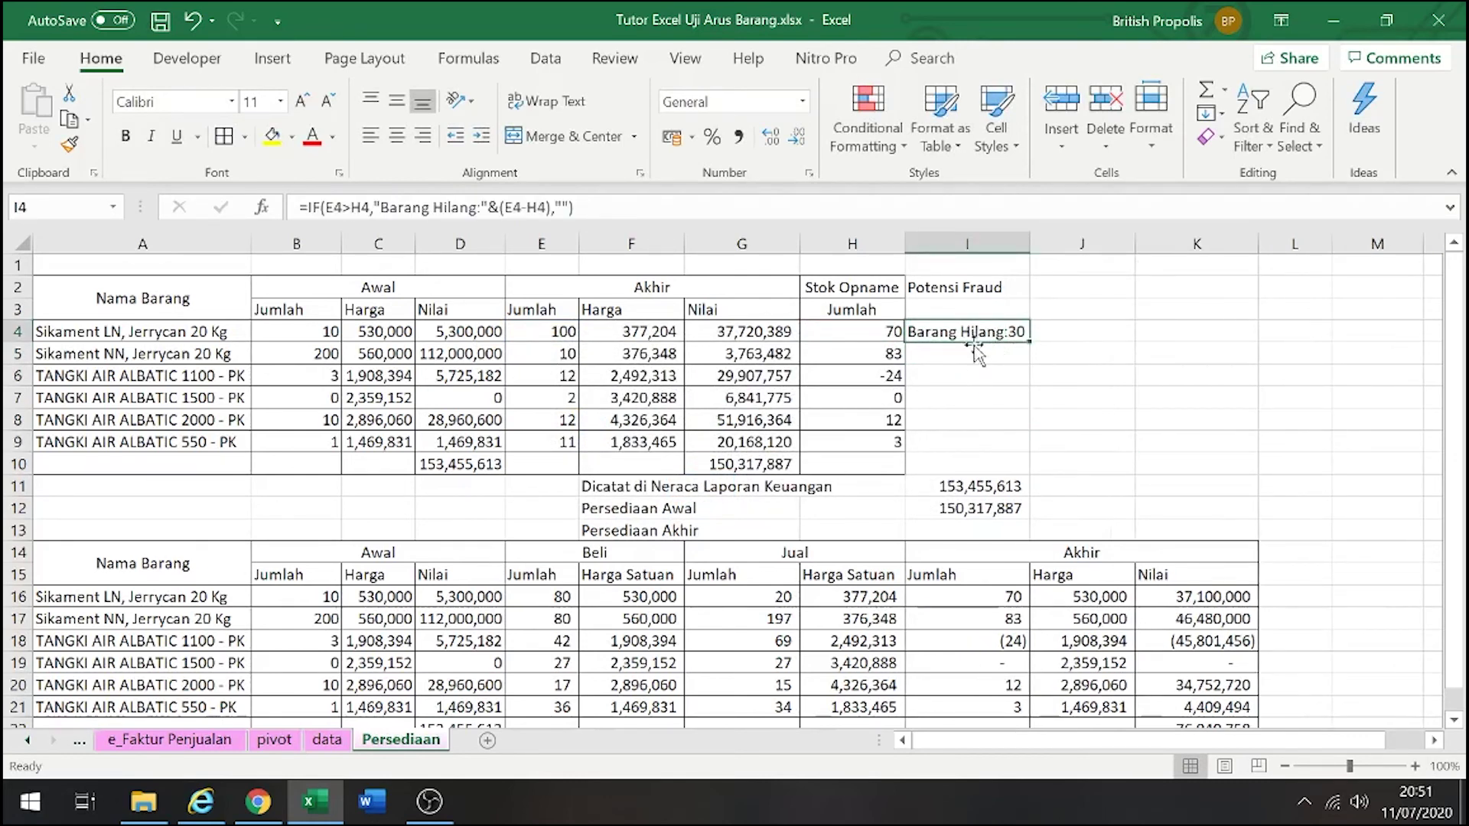
{"action": "left_click", "coordinate": [957, 393]}
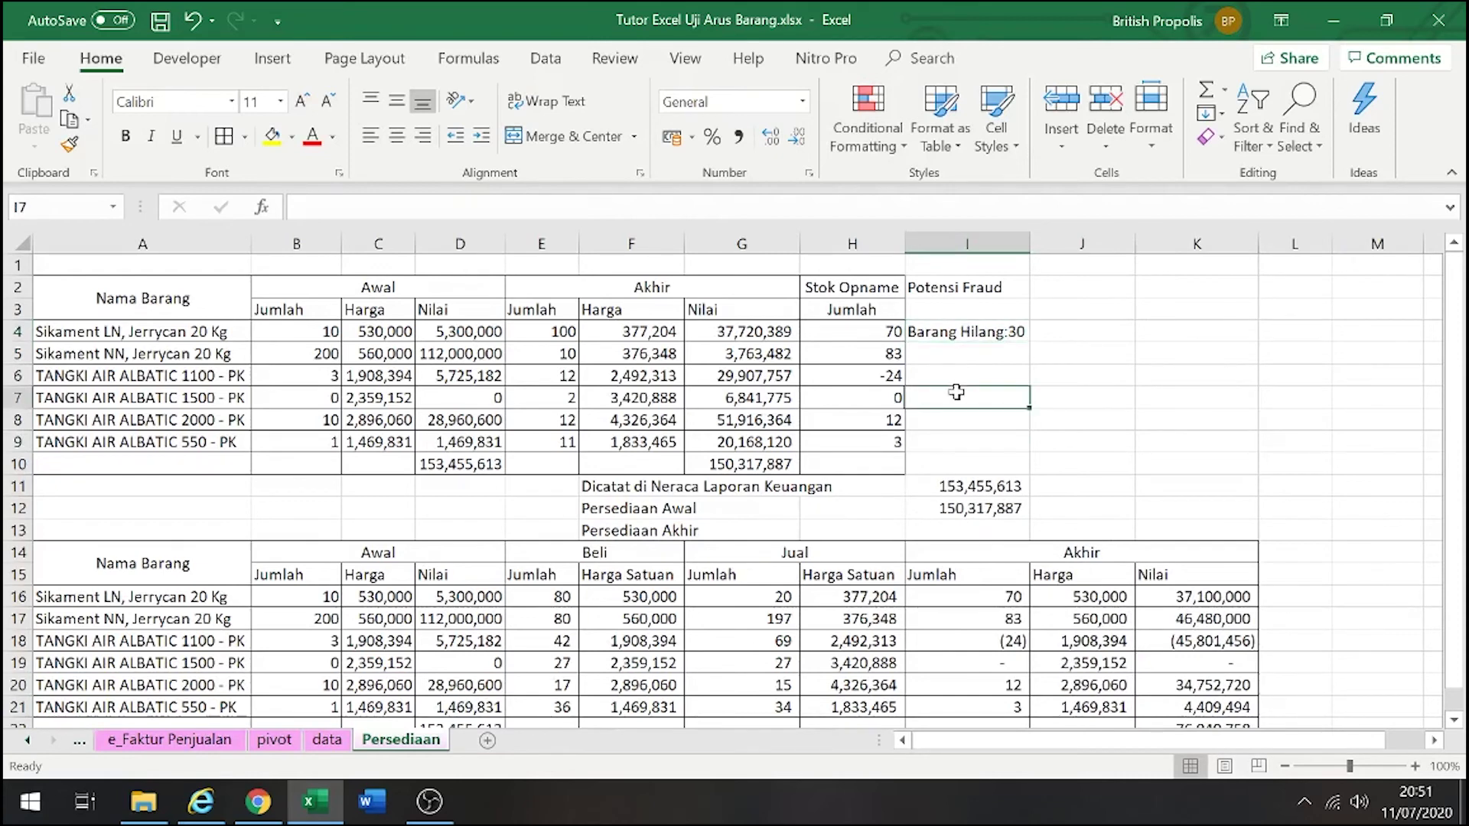
{"action": "left_click", "coordinate": [957, 327]}
{"action": "double_click", "coordinate": [959, 331]}
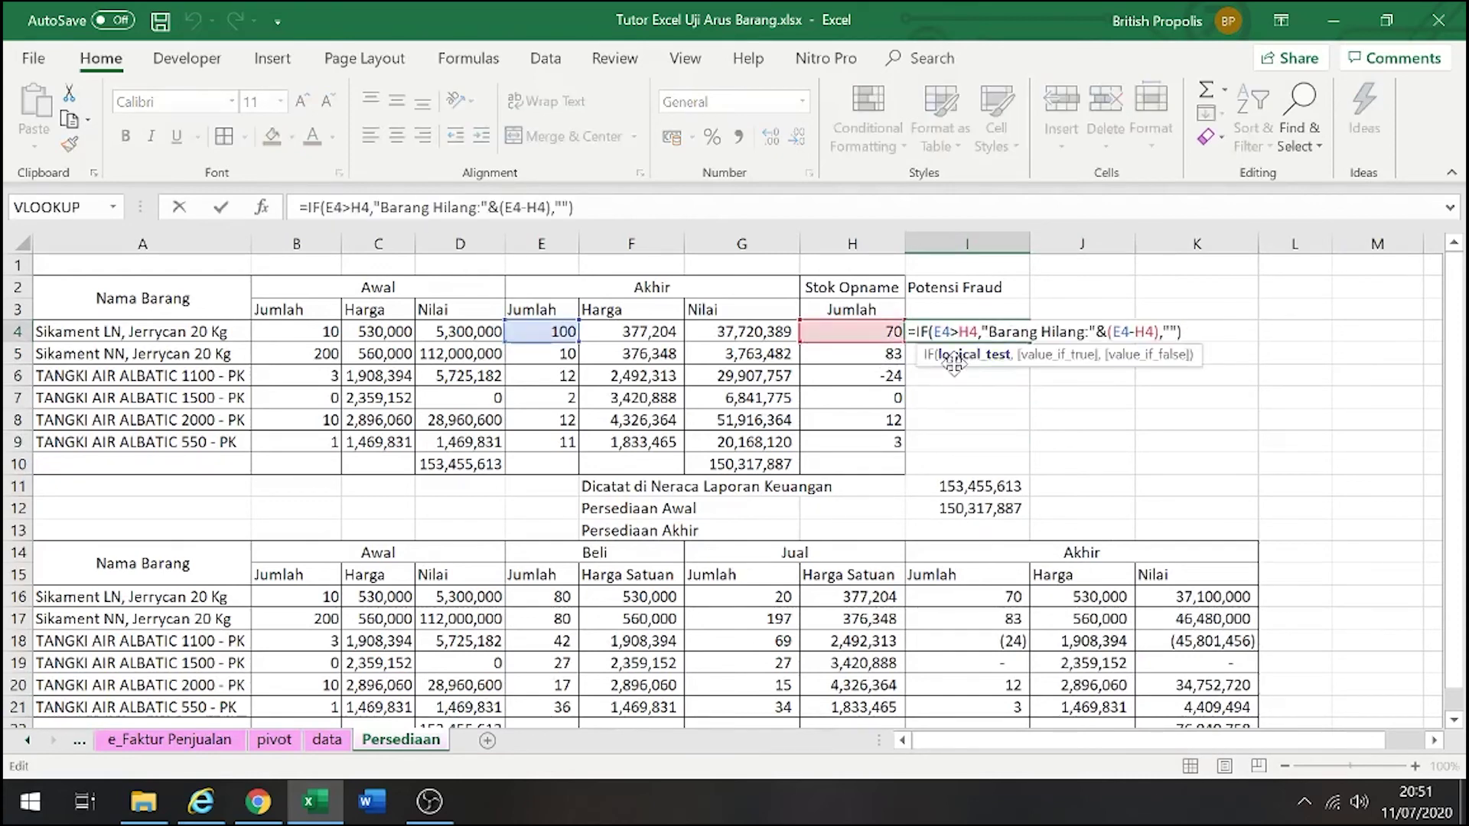
{"action": "key", "text": "Escape"}
{"action": "left_click", "coordinate": [879, 378]}
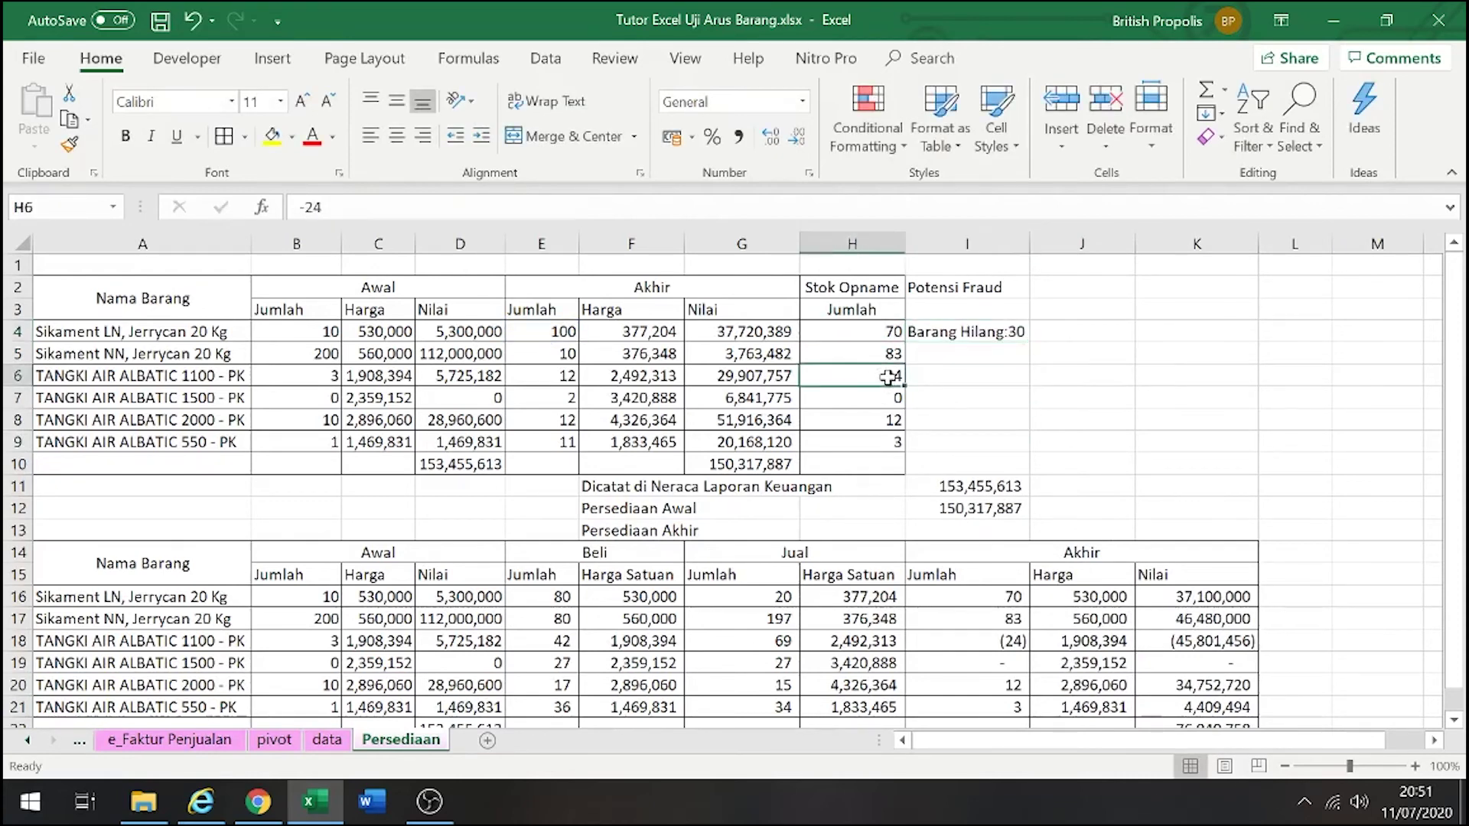
Copy the Potensi Fraud formula from I4 into I6 and check which cells it references
{"action": "left_click", "coordinate": [947, 330]}
{"action": "key", "text": "ctrl+c"}
{"action": "left_click", "coordinate": [961, 376]}
{"action": "key", "text": "ctrl+v"}
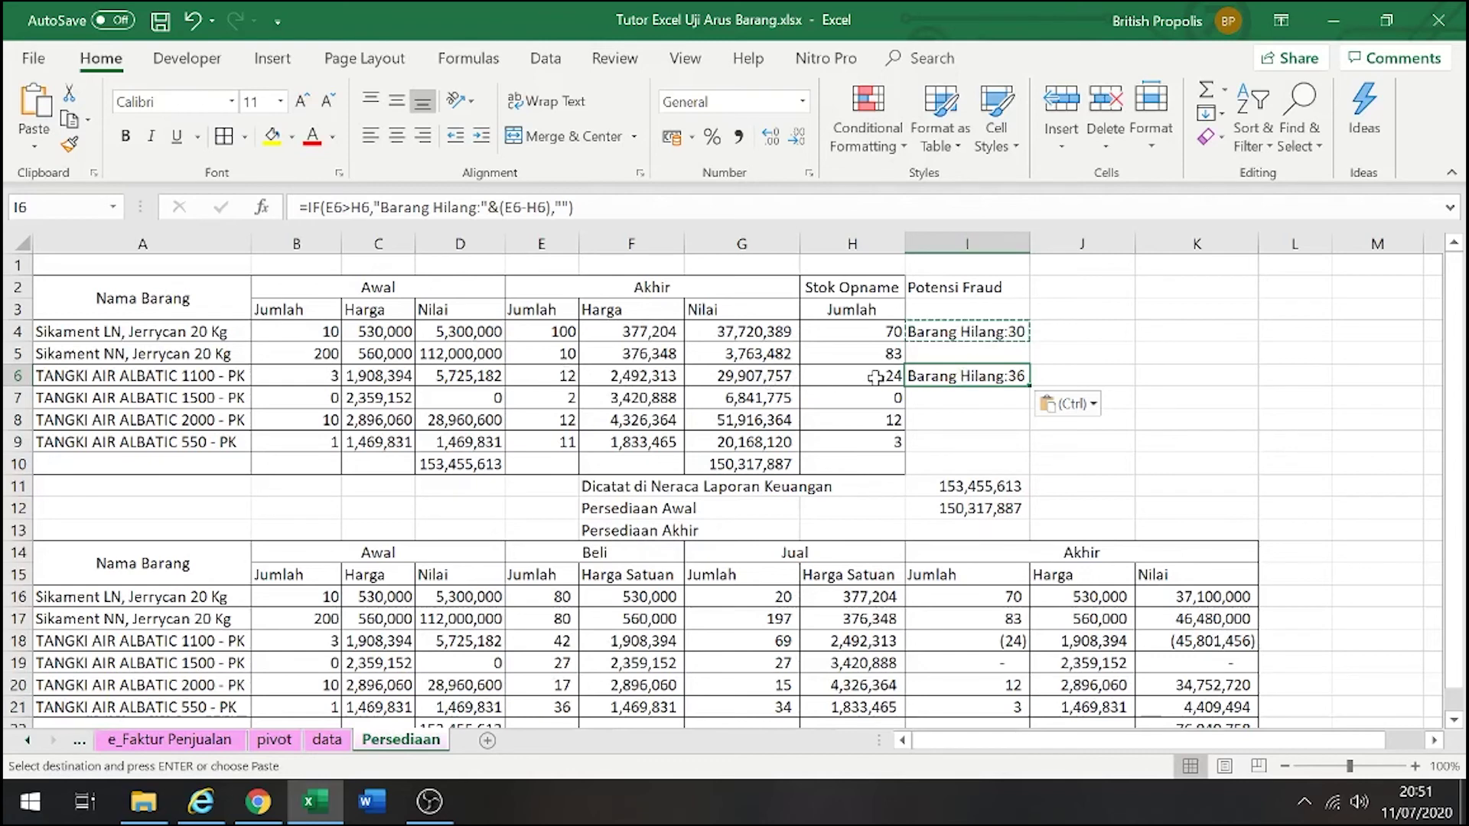
{"action": "left_click", "coordinate": [955, 380]}
{"action": "double_click", "coordinate": [955, 377]}
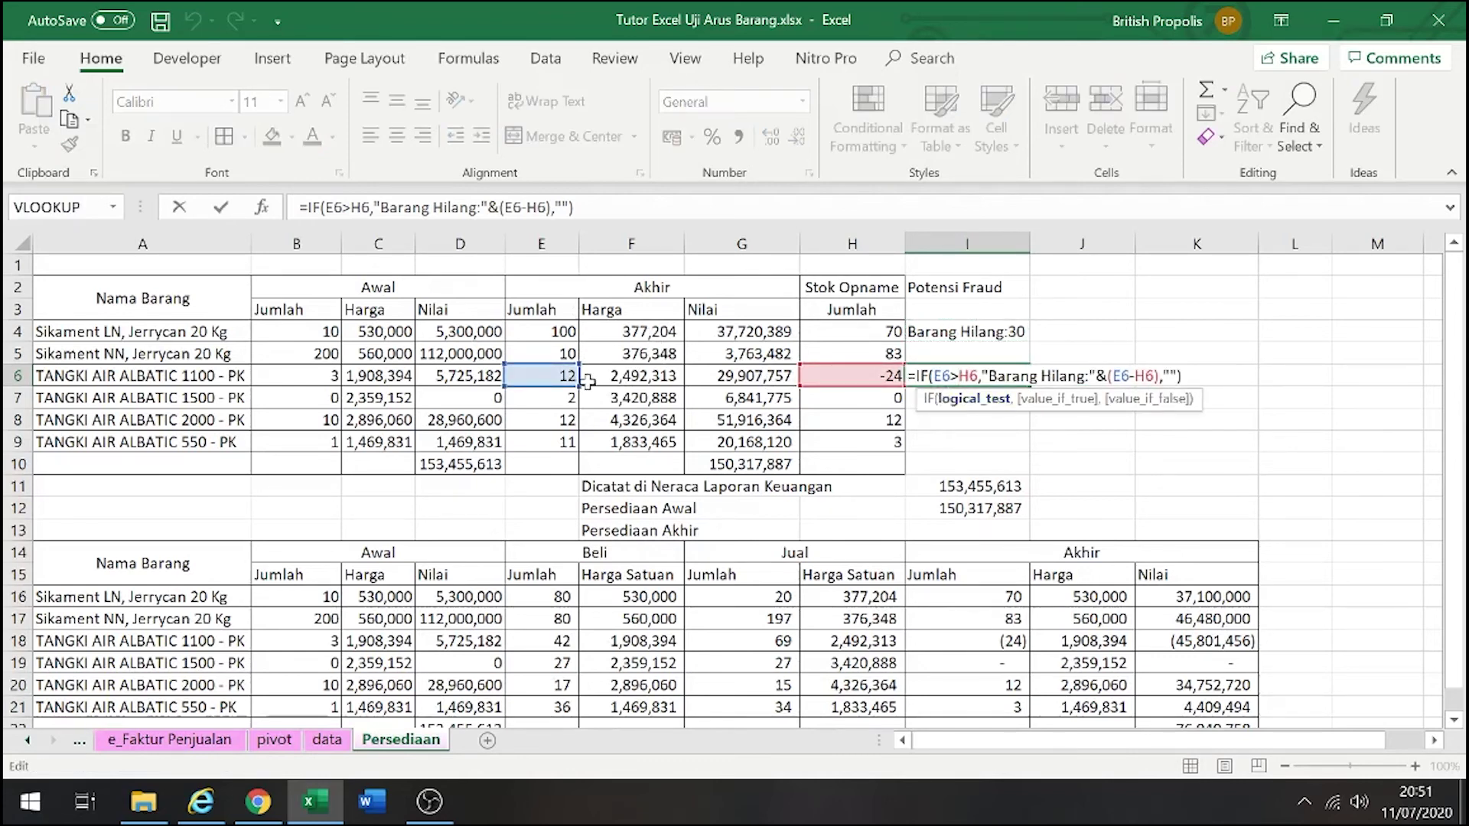
{"action": "key", "text": "Escape"}
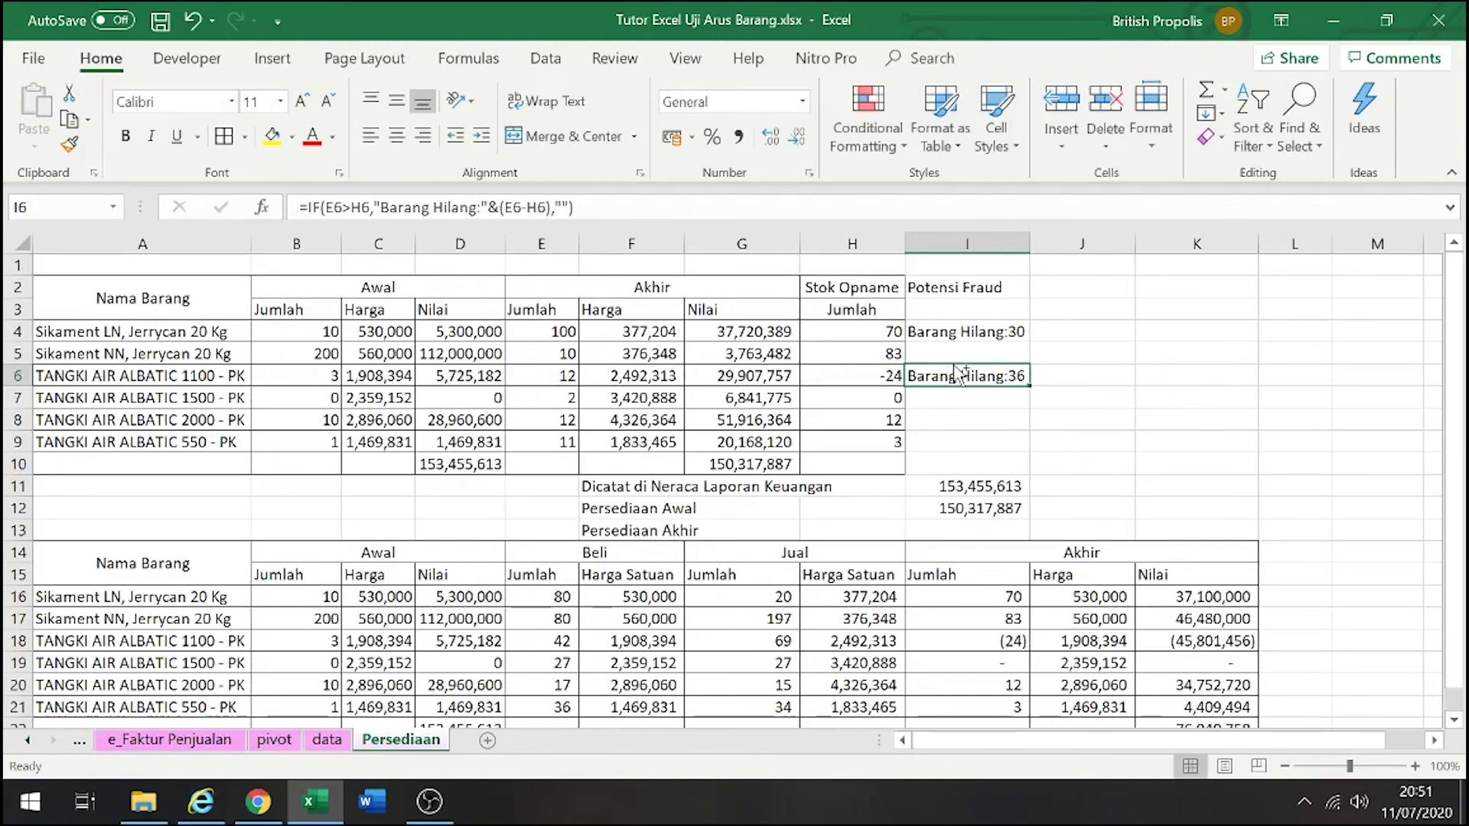
Copy the formula from I6 into I5 for the Sikament NN row
{"action": "key", "text": "ctrl+c"}
{"action": "key", "text": "ctrl+v"}
{"action": "left_click", "coordinate": [946, 356]}
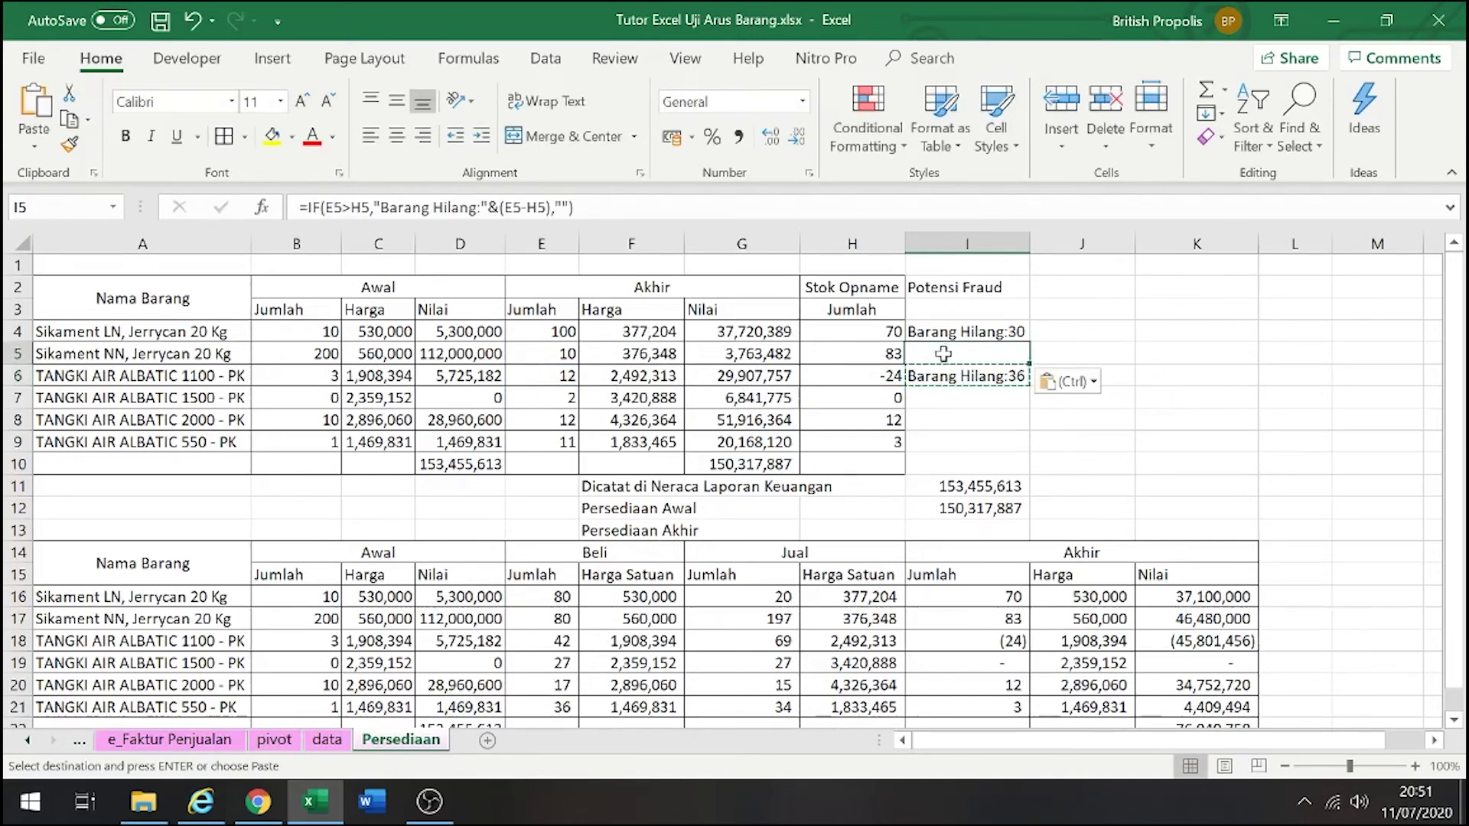
{"action": "key", "text": "Return"}
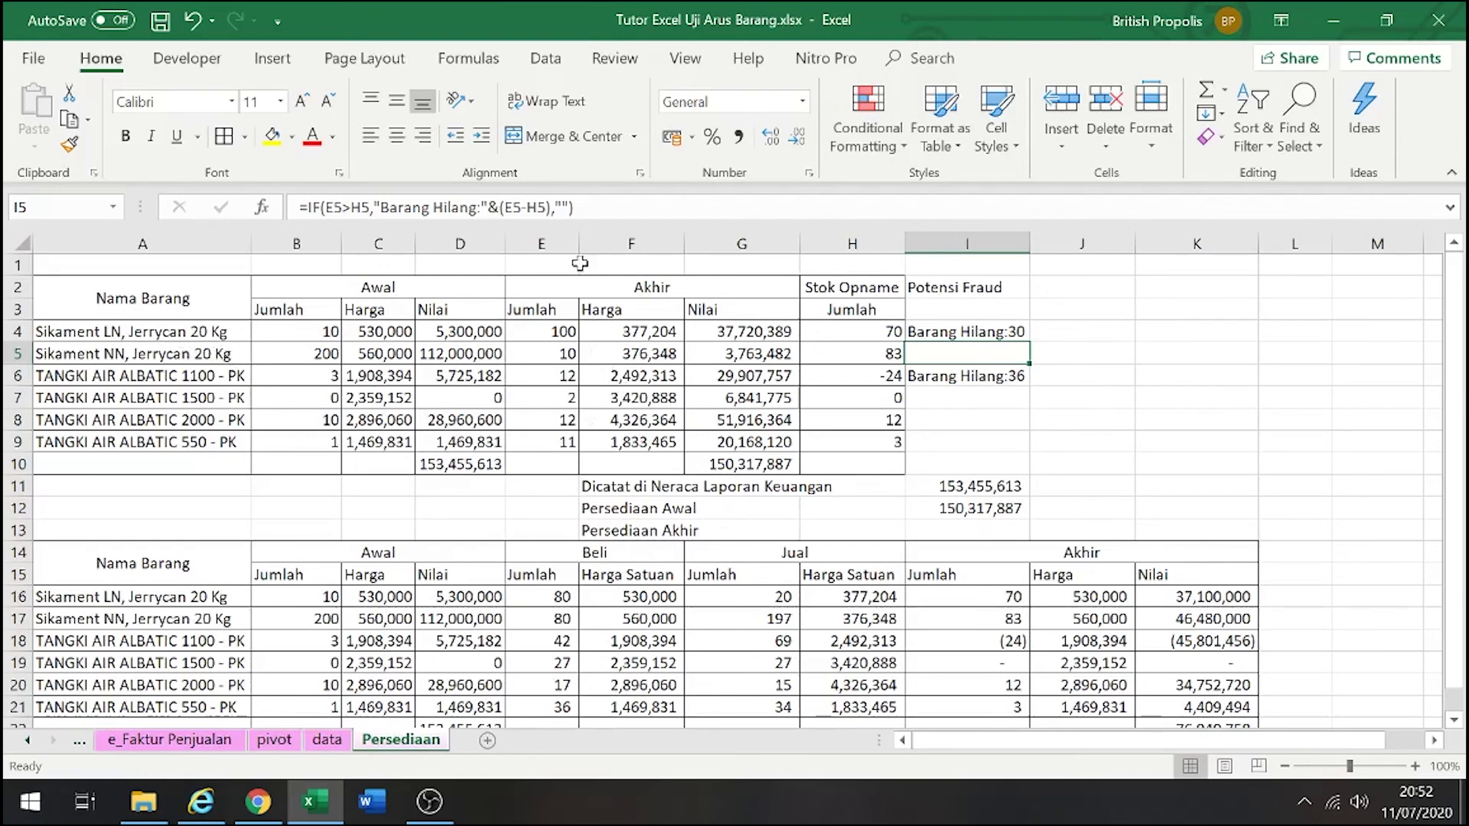
Replace the empty false result of the IF formula in I5 with "Pembelian tidak dicatat:"&(H5-E5)
{"action": "left_click", "coordinate": [589, 208]}
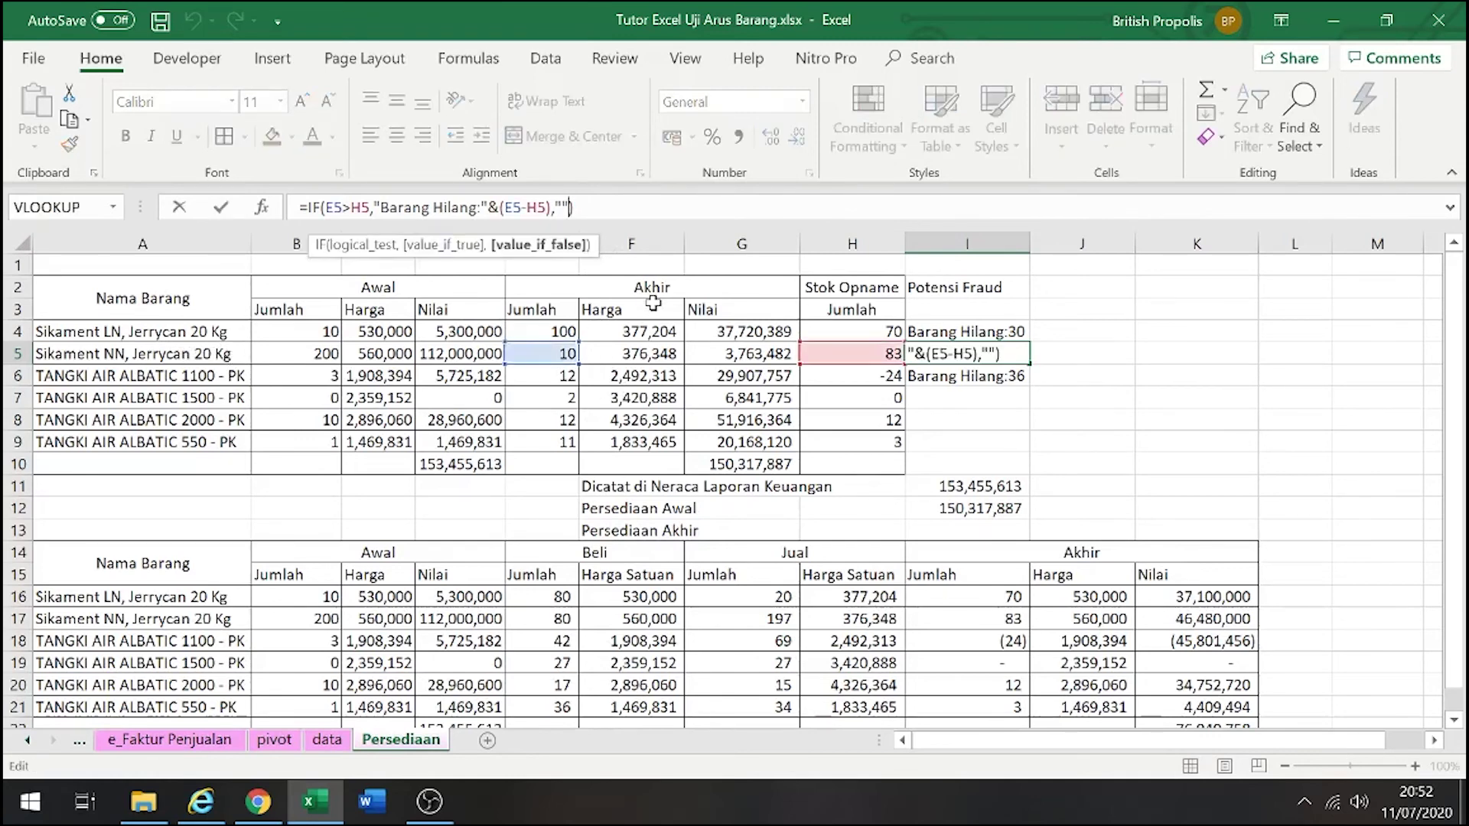
{"action": "type", "text": "Pembelian t"}
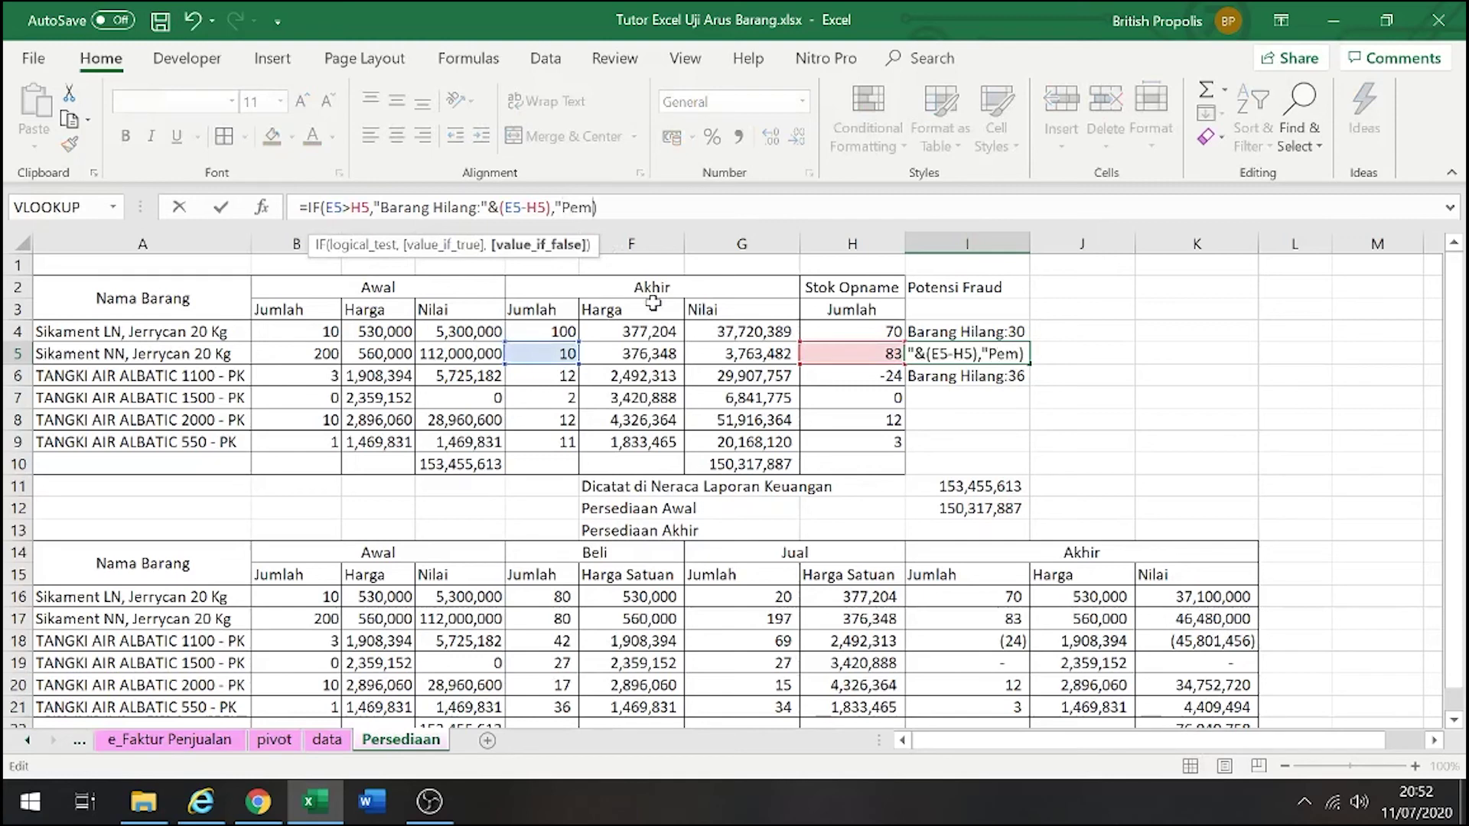
{"action": "type", "text": "idak dicatat"}
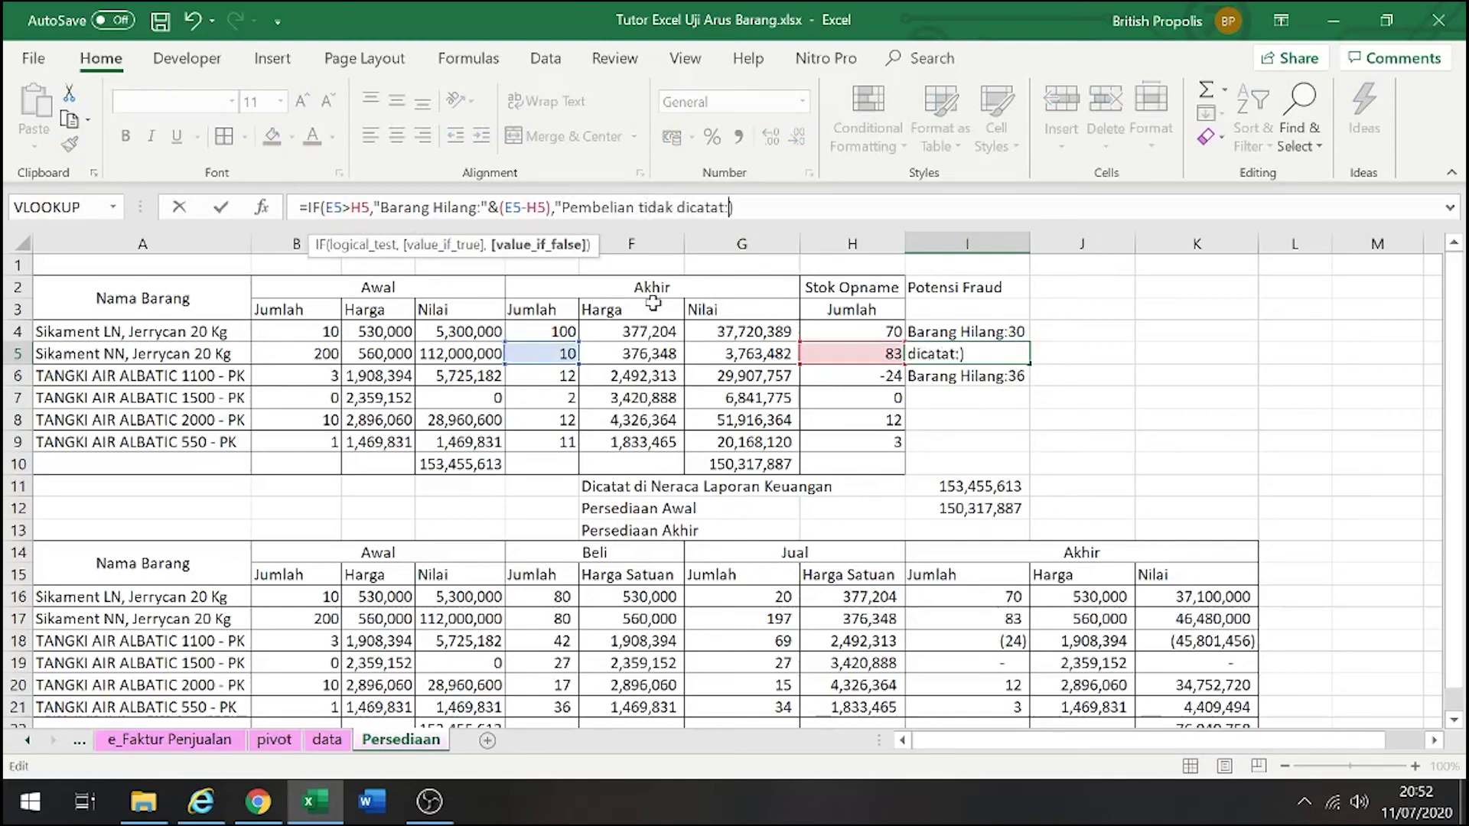
{"action": "type", "text": ":\"&("}
{"action": "left_click", "coordinate": [829, 354]}
{"action": "type", "text": "-"}
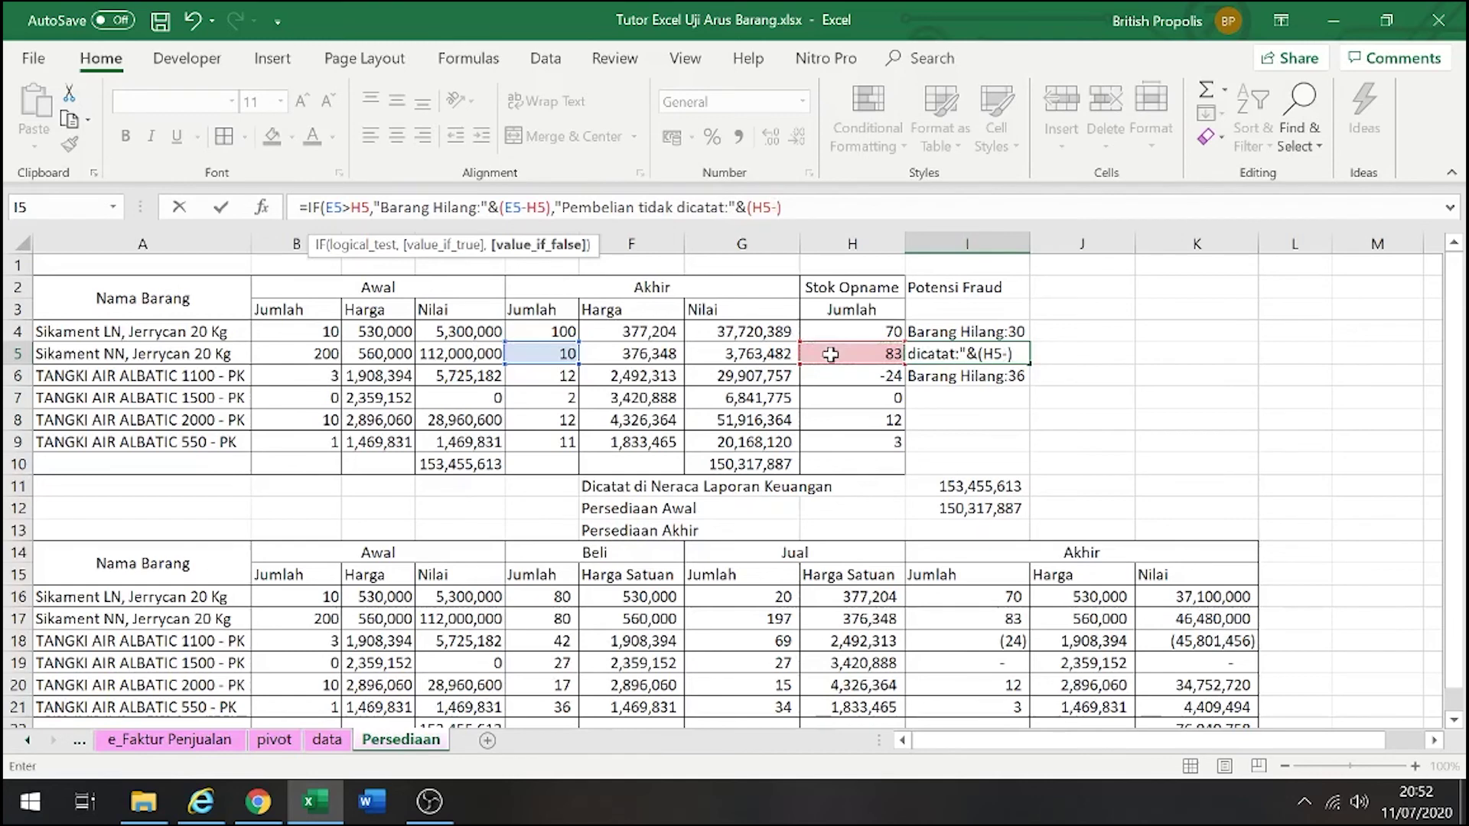
{"action": "left_click", "coordinate": [562, 353]}
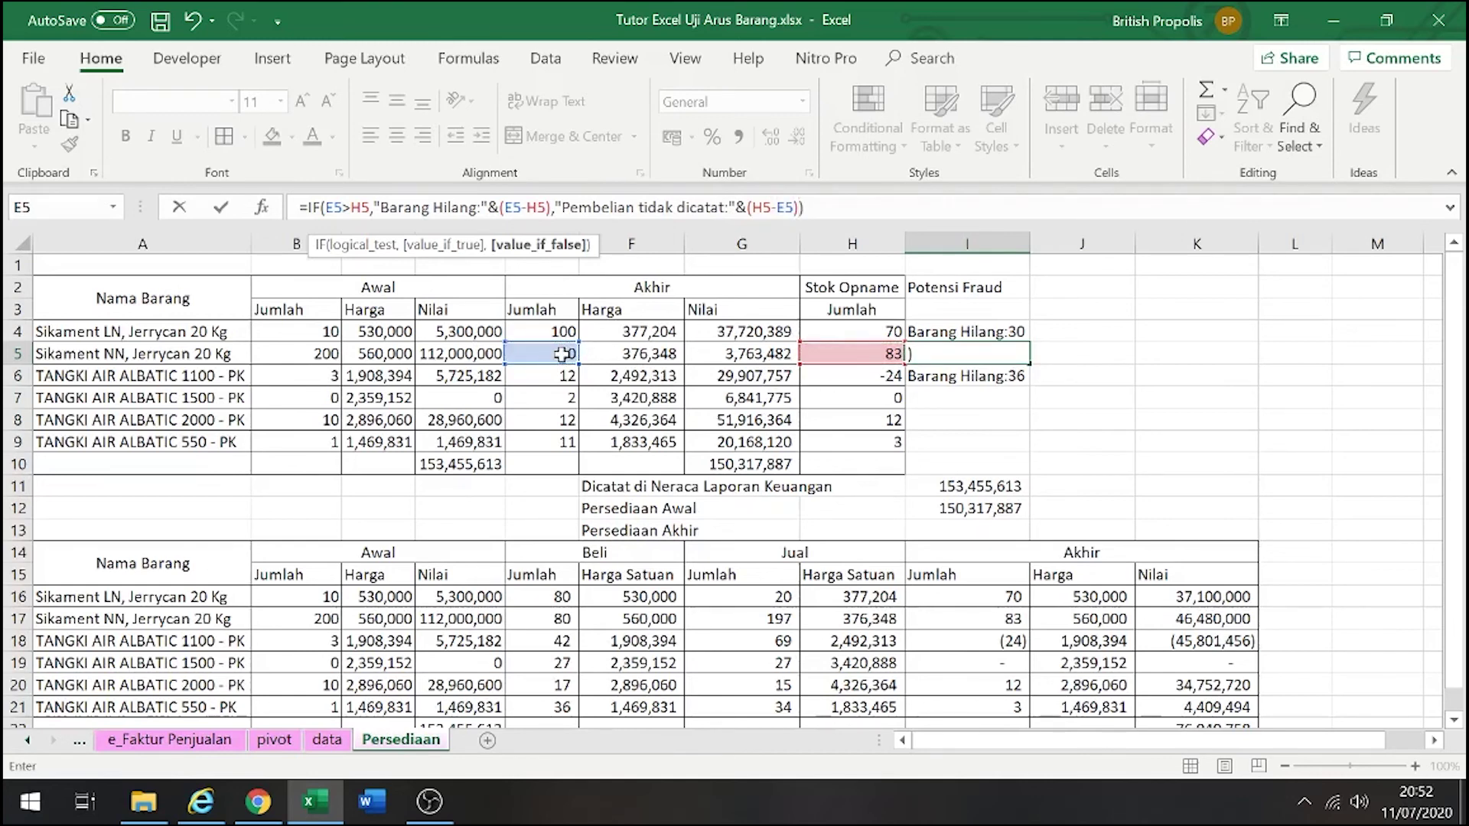
{"action": "key", "text": "Return"}
Copy the extended IF formula from I5 into I4:I9 and autofit column I to the results
{"action": "key", "text": "Up"}
{"action": "key", "text": "ctrl+c"}
{"action": "key", "text": "Up"}
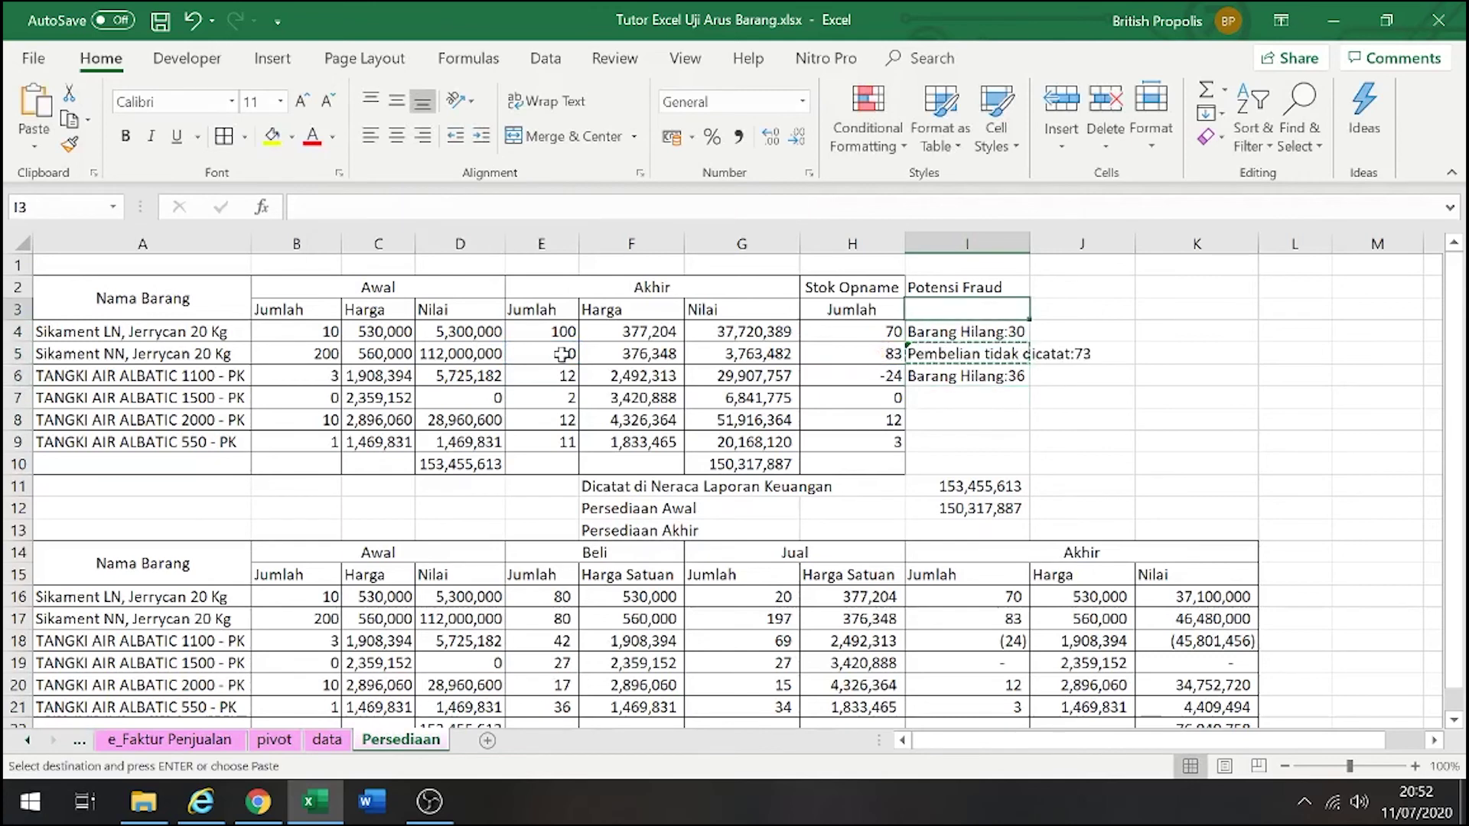
{"action": "key", "text": "ctrl+shift+Down"}
{"action": "key", "text": "ctrl+shift+Down"}
{"action": "key", "text": "shift+Up"}
{"action": "key", "text": "shift+Up"}
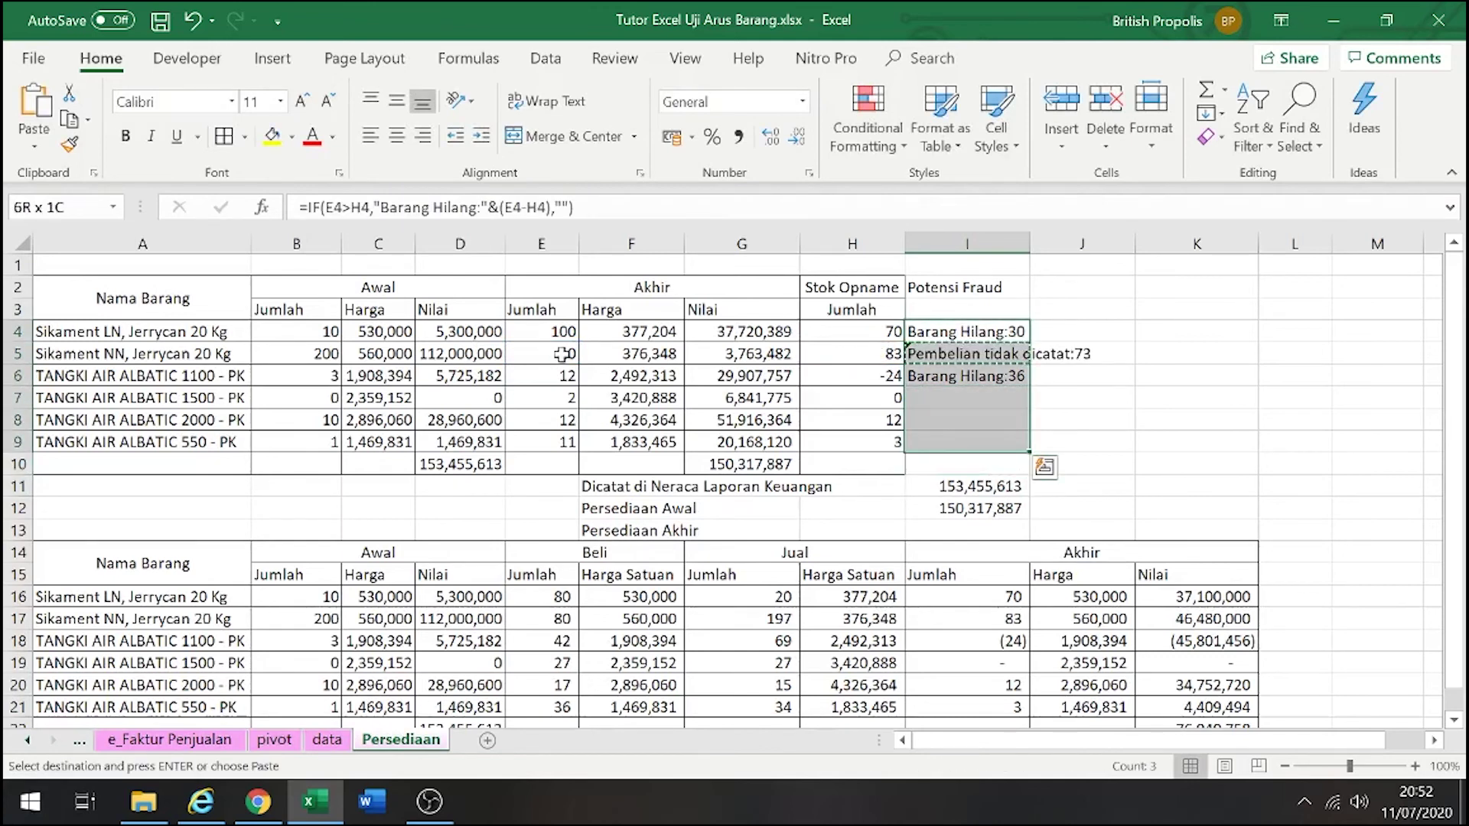
{"action": "key", "text": "Return"}
{"action": "key", "text": "Up"}
{"action": "key", "text": "Up"}
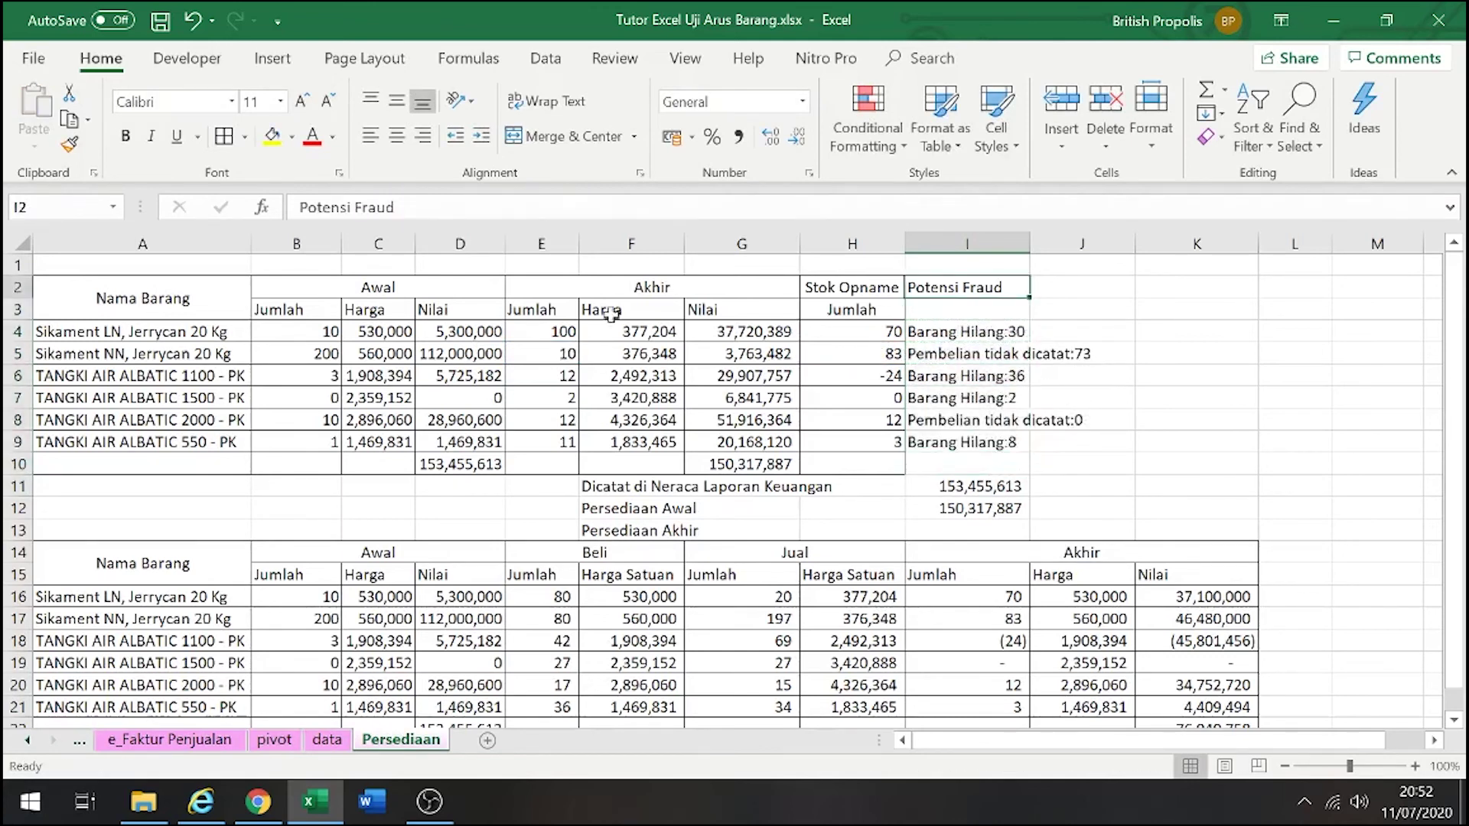
{"action": "double_click", "coordinate": [1034, 247]}
Compare the closing quantities, stock counts and Potensi Fraud results for TANGKI AIR ALBATIC 2000 and 550 in rows 8 and 9
{"action": "left_click", "coordinate": [1032, 419]}
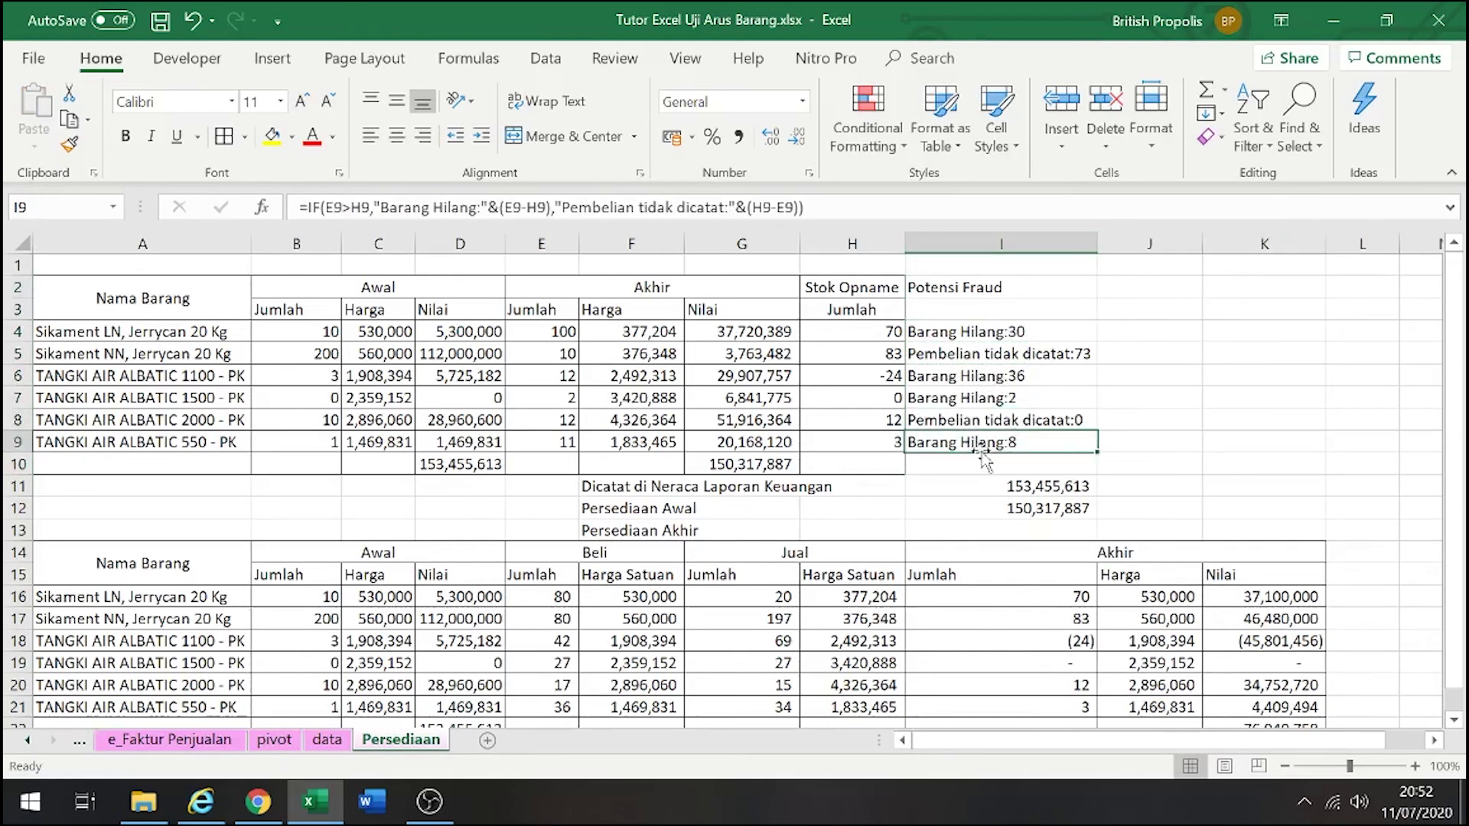
{"action": "left_click_drag", "start_coordinate": [991, 417], "coordinate": [790, 416]}
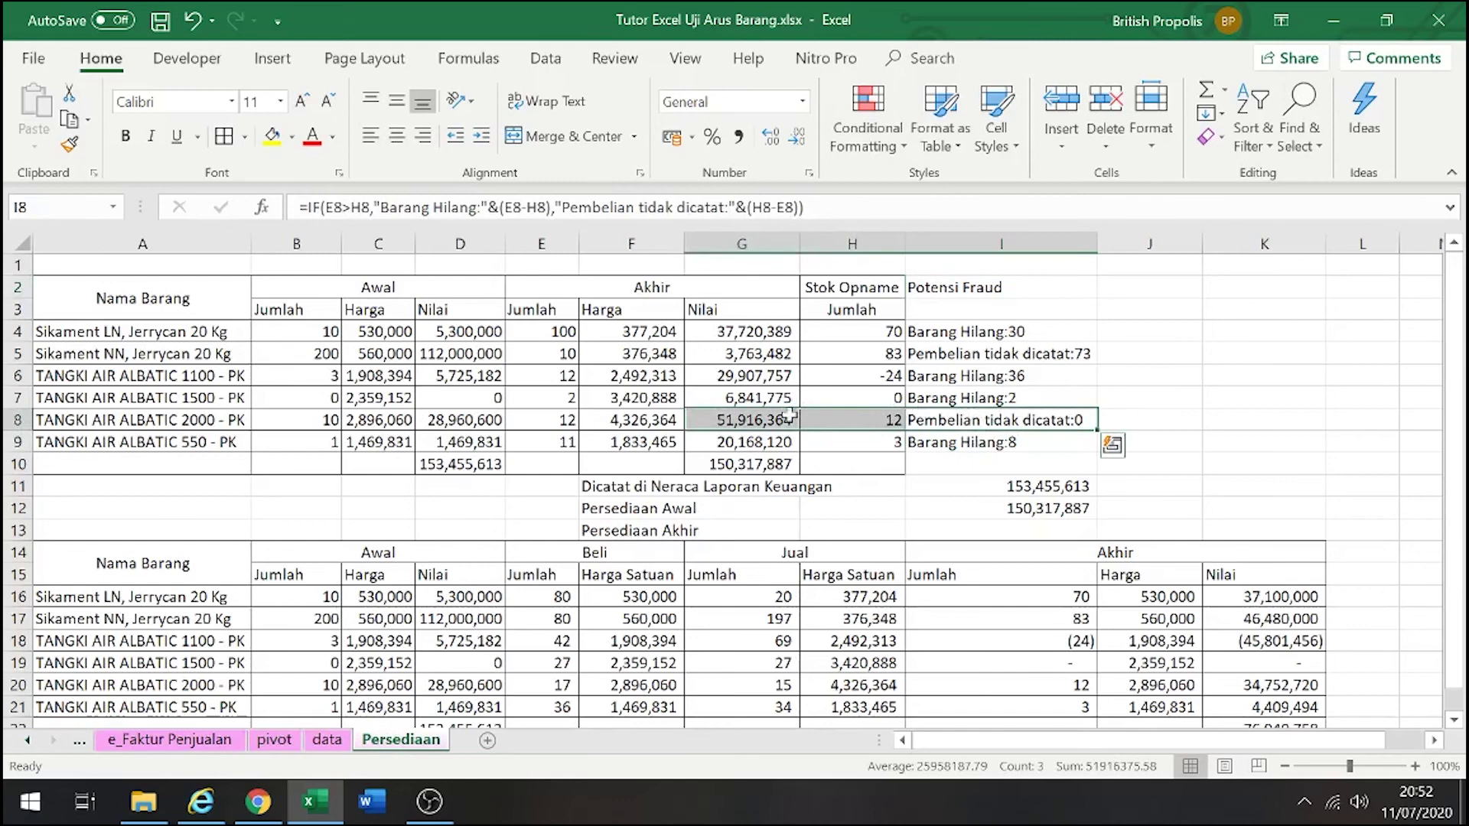
{"action": "left_click", "coordinate": [567, 418]}
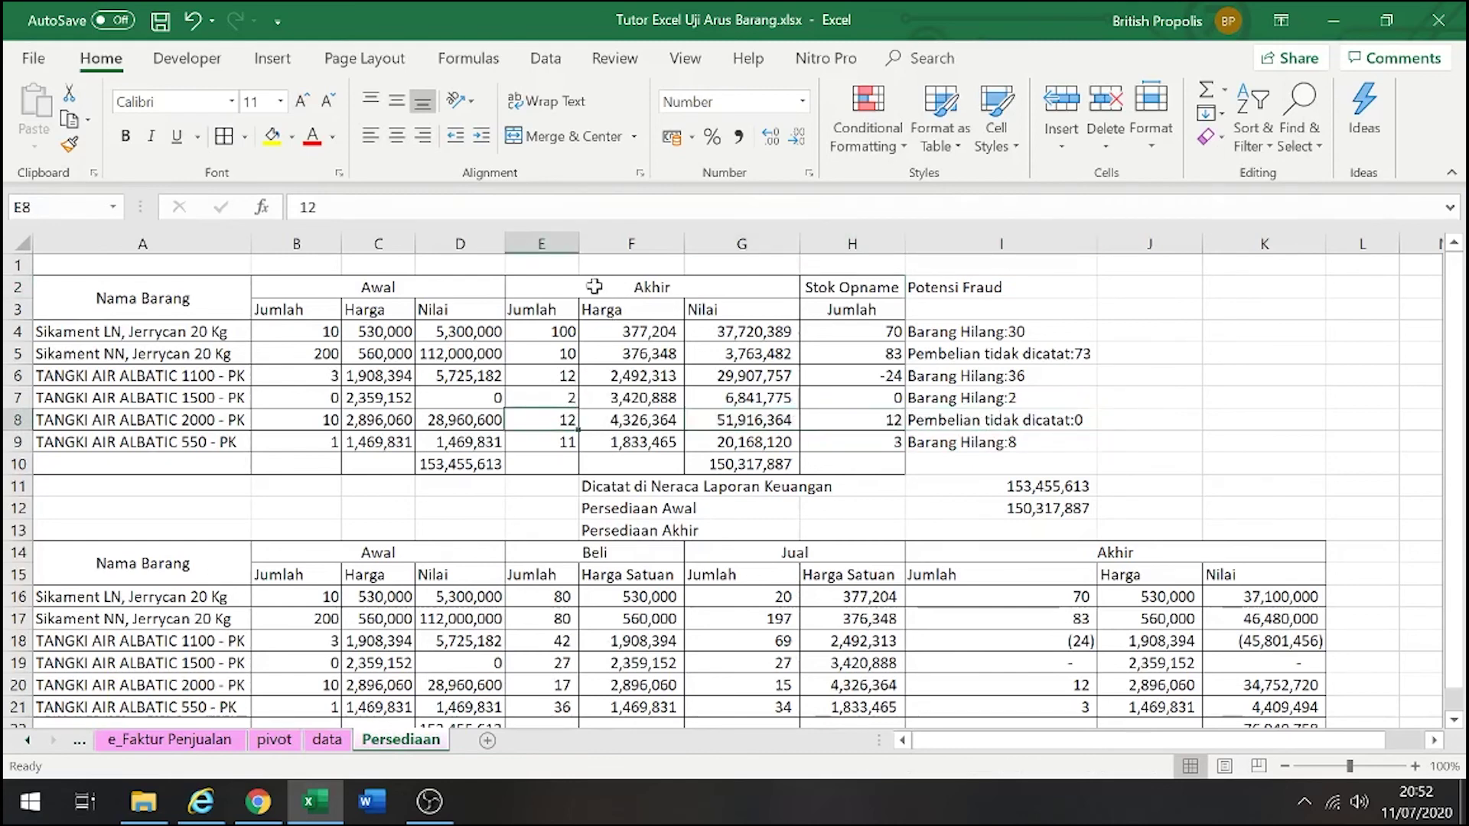
{"action": "left_click", "coordinate": [866, 421]}
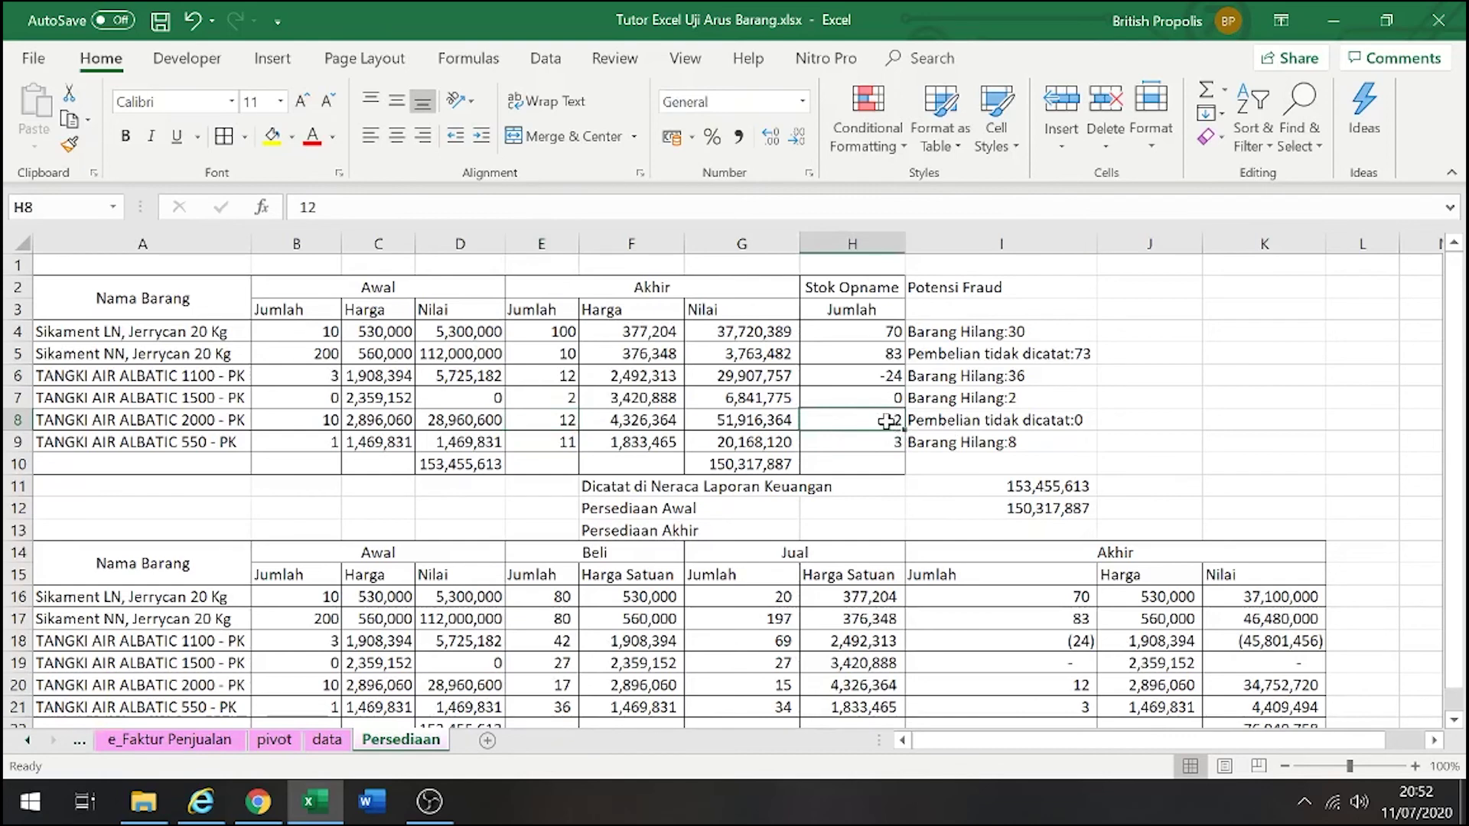
{"action": "left_click", "coordinate": [978, 424]}
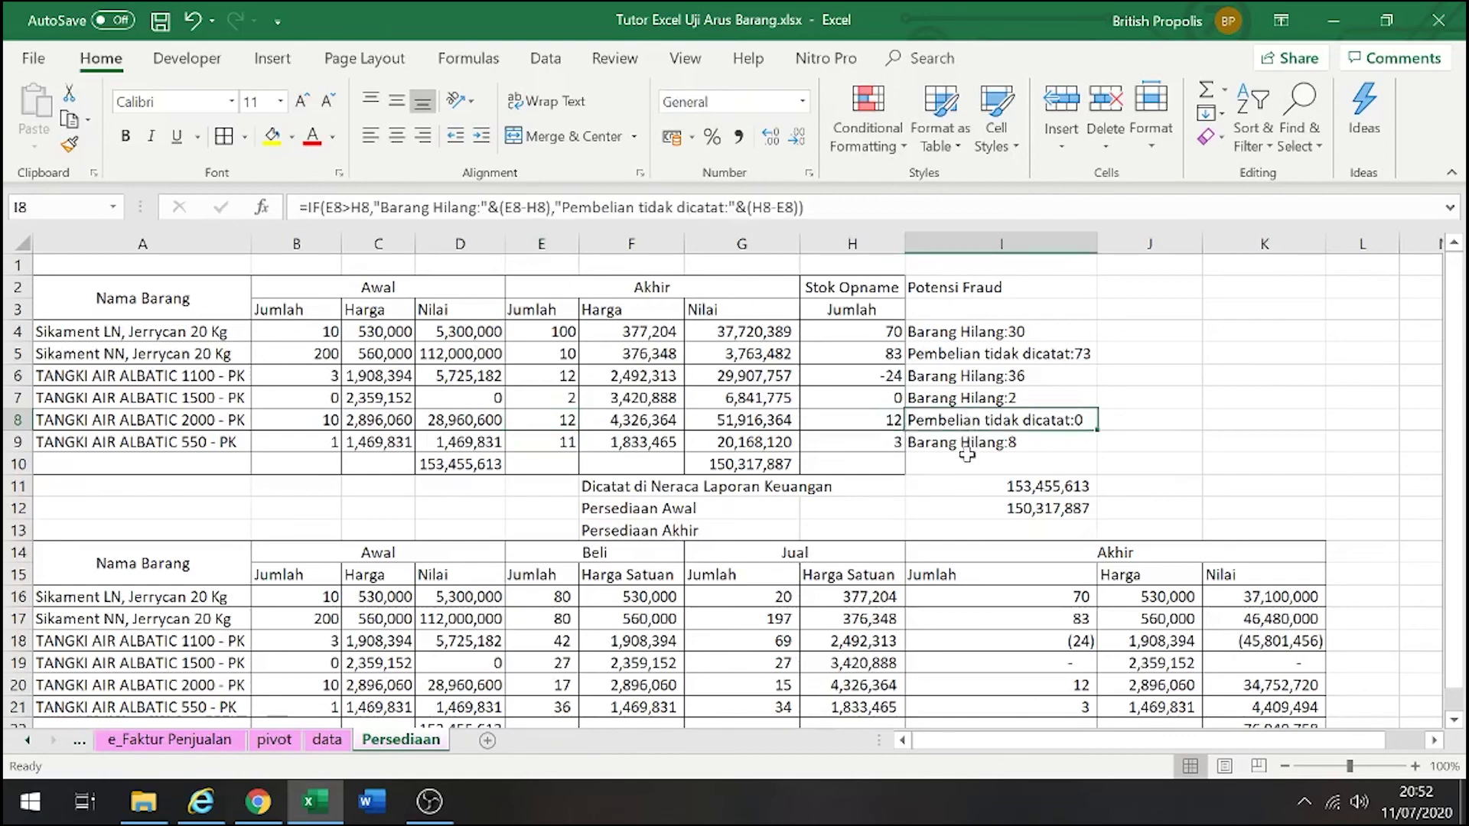
{"action": "left_click", "coordinate": [966, 450]}
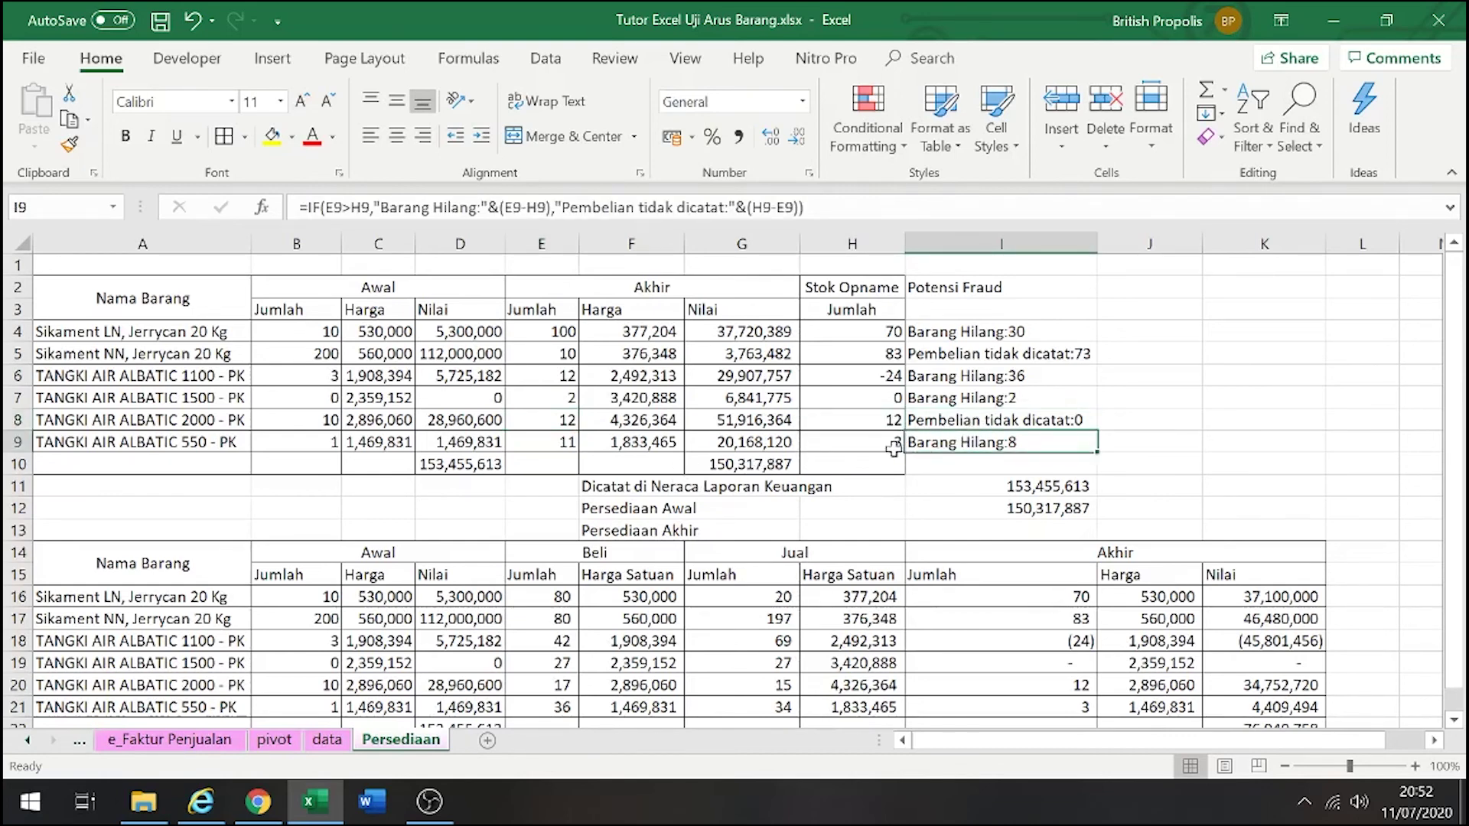
{"action": "left_click", "coordinate": [575, 444]}
{"action": "left_click", "coordinate": [914, 444]}
{"action": "left_click", "coordinate": [929, 420]}
{"action": "left_click", "coordinate": [972, 331]}
Center the Potensi Fraud heading in I2 horizontally and vertically and add borders to I2:I10
{"action": "left_click", "coordinate": [946, 289]}
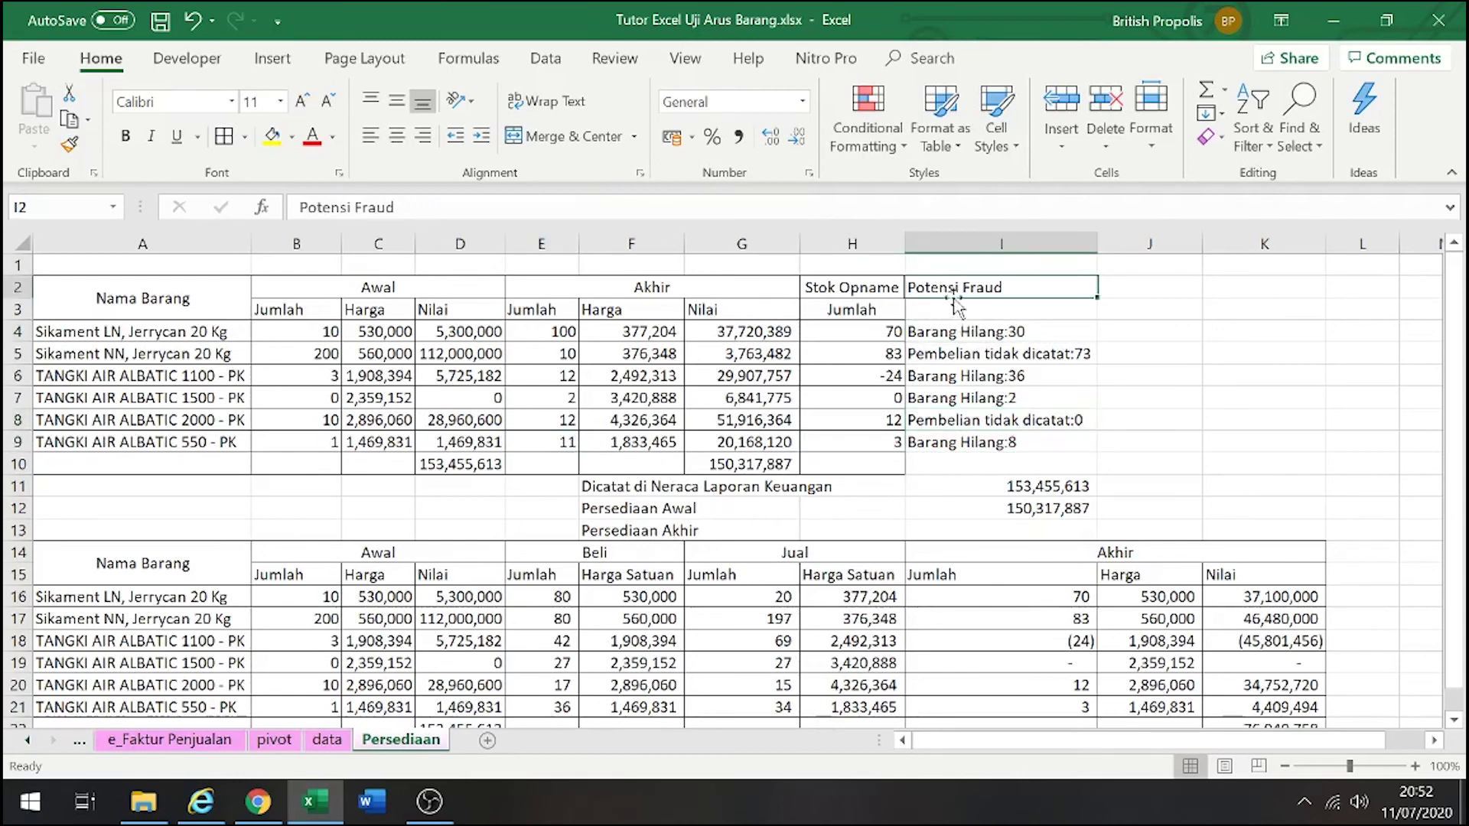
{"action": "left_click", "coordinate": [399, 137]}
{"action": "left_click", "coordinate": [398, 102]}
{"action": "left_click", "coordinate": [755, 331]}
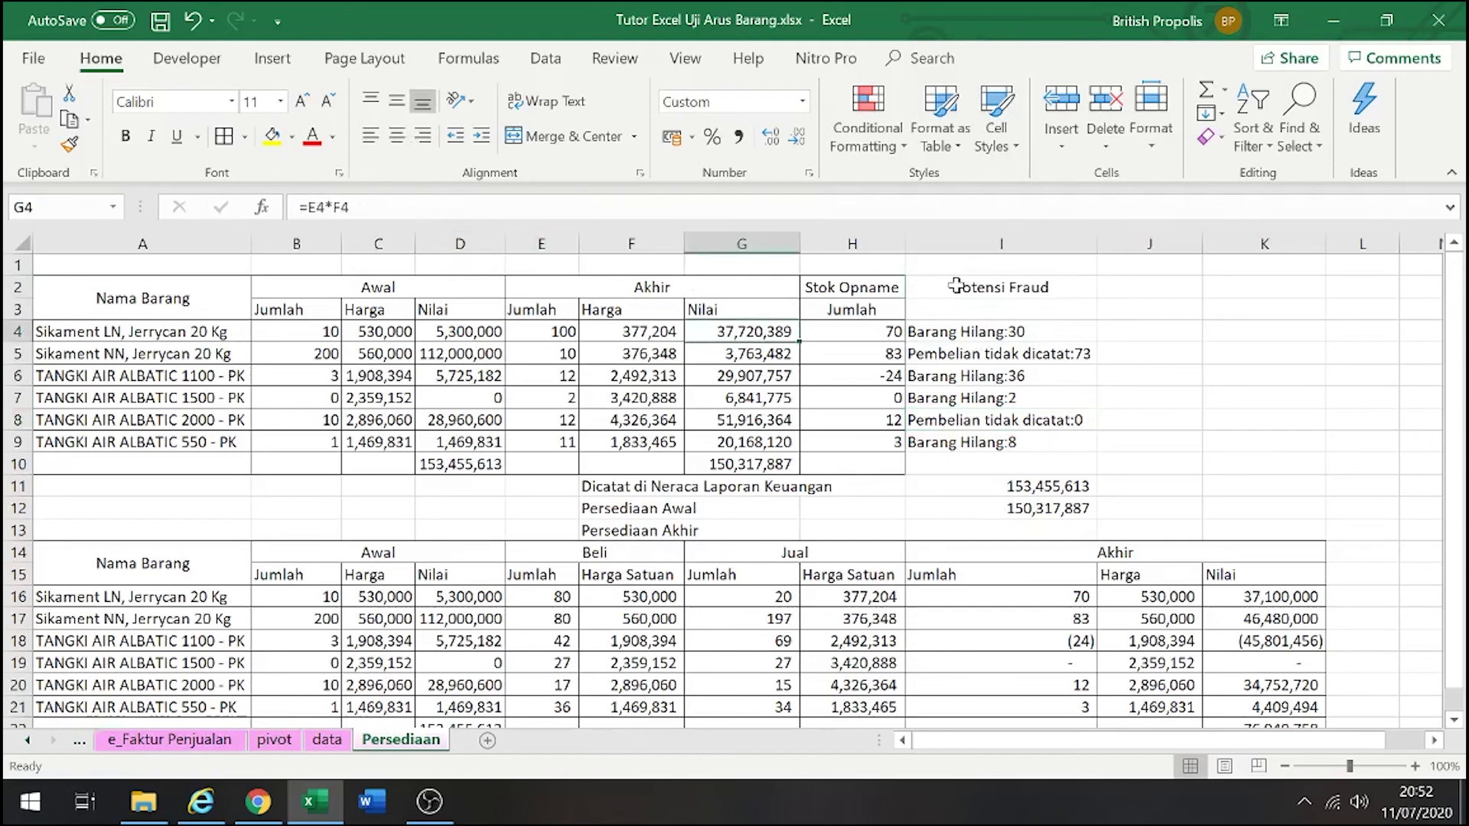
{"action": "left_click_drag", "start_coordinate": [957, 287], "coordinate": [984, 465]}
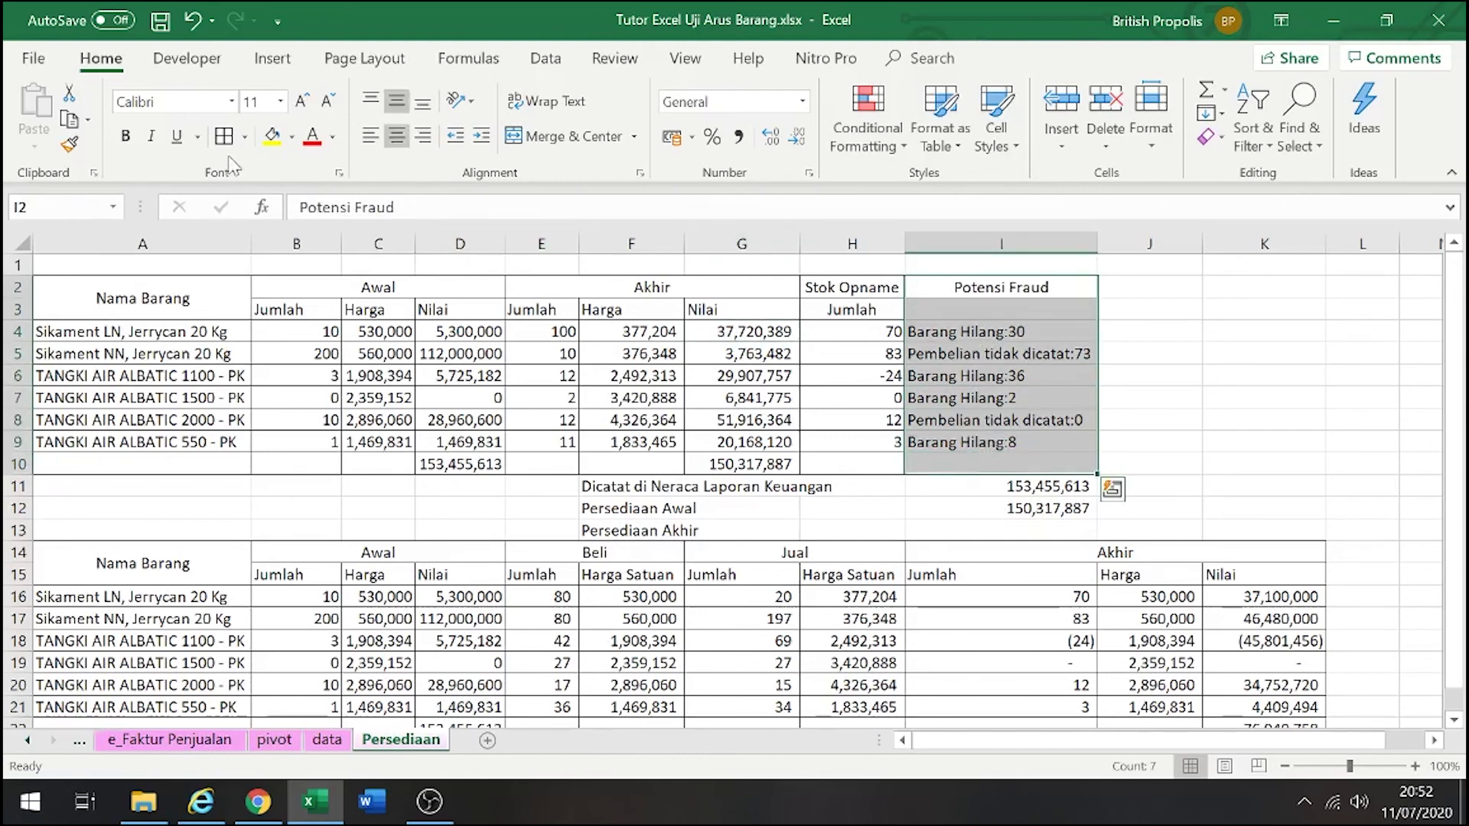
{"action": "left_click", "coordinate": [631, 397]}
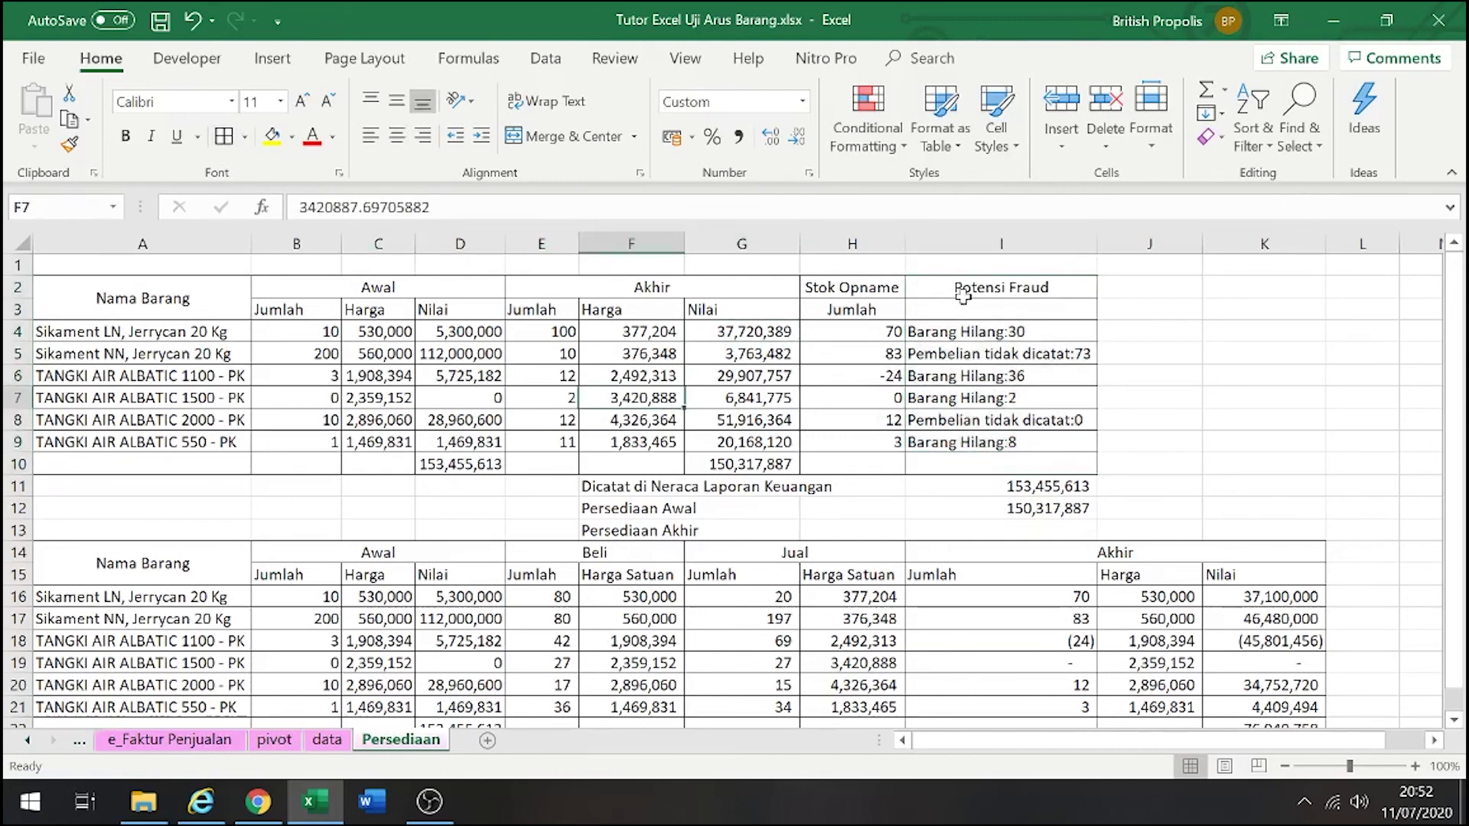
Merge and center I2:I3 so the Potensi Fraud heading spans both header rows
{"action": "left_click_drag", "start_coordinate": [994, 289], "coordinate": [994, 310]}
{"action": "left_click", "coordinate": [564, 136]}
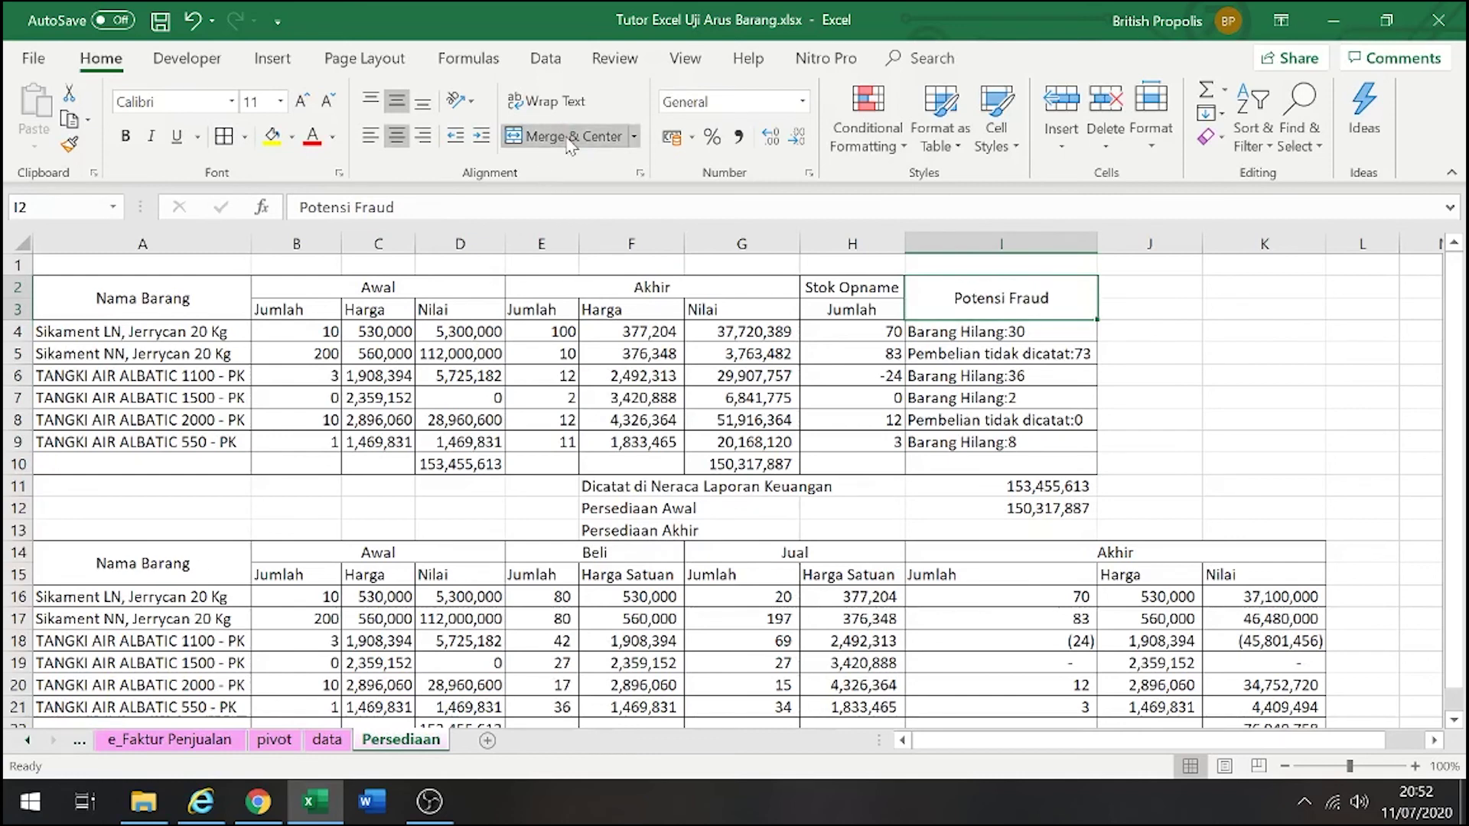
{"action": "left_click", "coordinate": [564, 136]}
{"action": "left_click", "coordinate": [564, 136]}
{"action": "left_click", "coordinate": [790, 373]}
In the I4 Potensi Fraud formula, multiply the Barang Hilang difference (E4-H4) by the purchase unit price in F16
{"action": "left_click", "coordinate": [970, 397]}
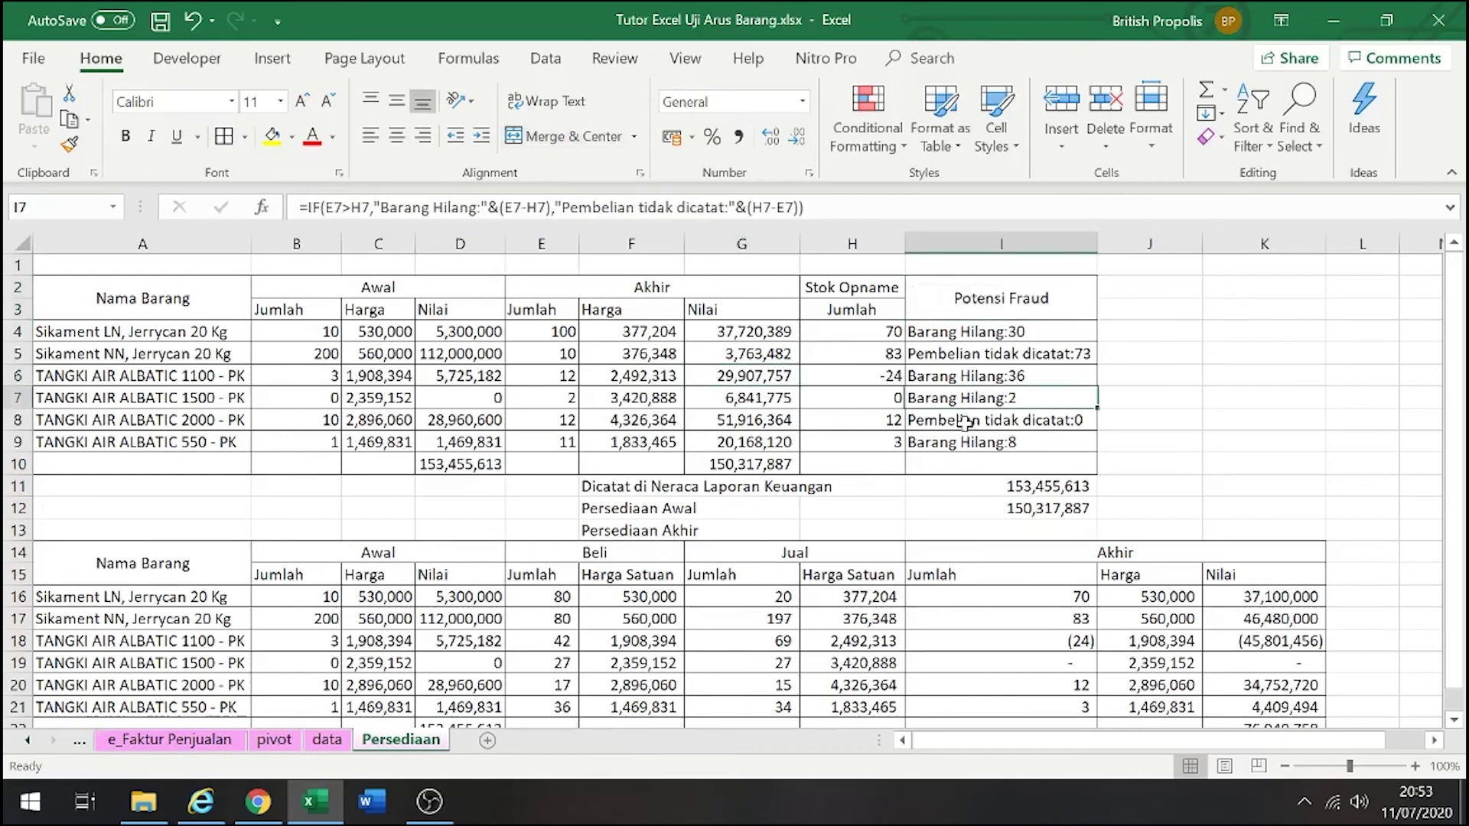
{"action": "left_click", "coordinate": [984, 335]}
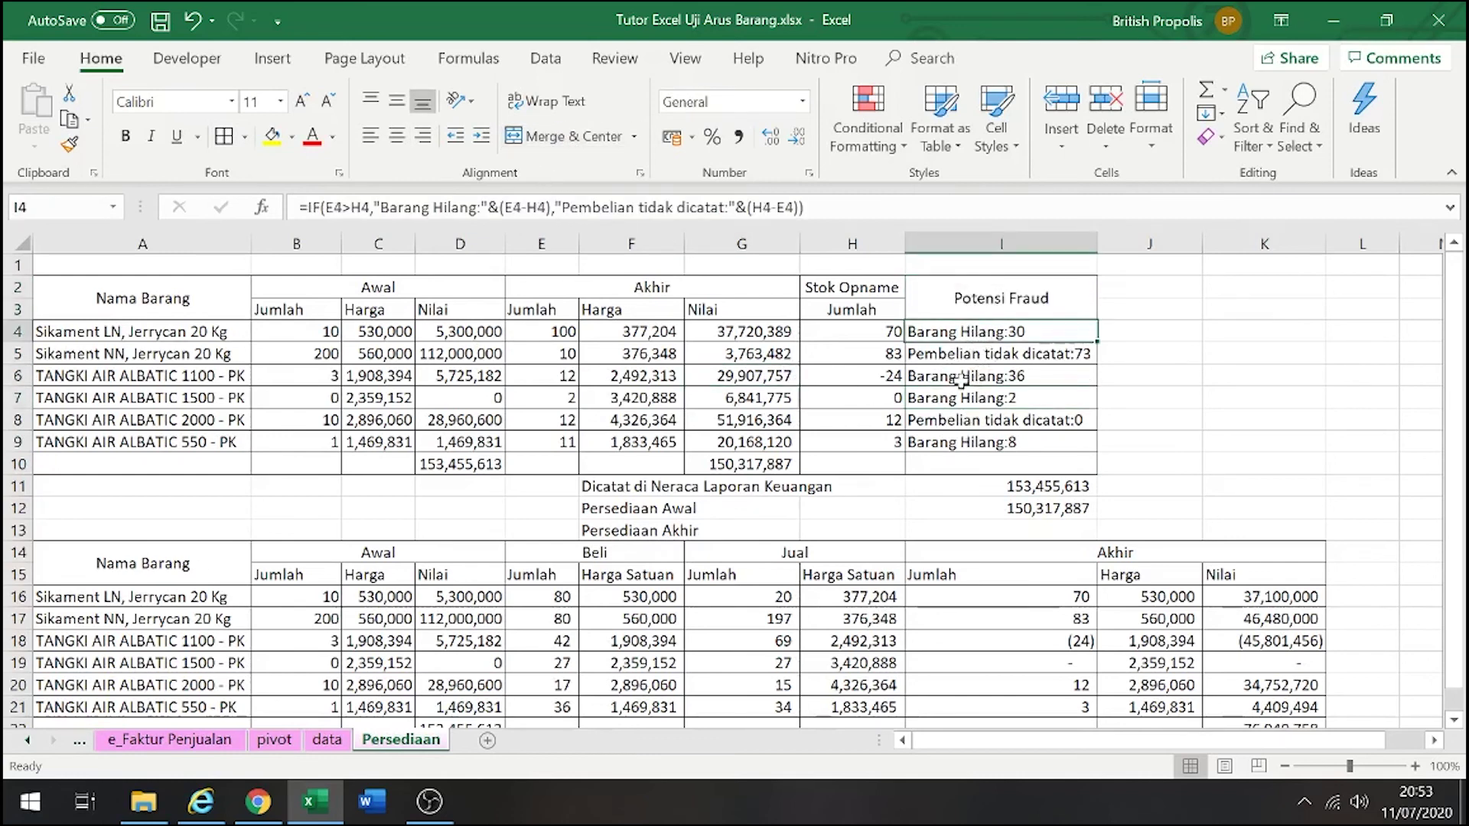
{"action": "left_click", "coordinate": [1012, 394]}
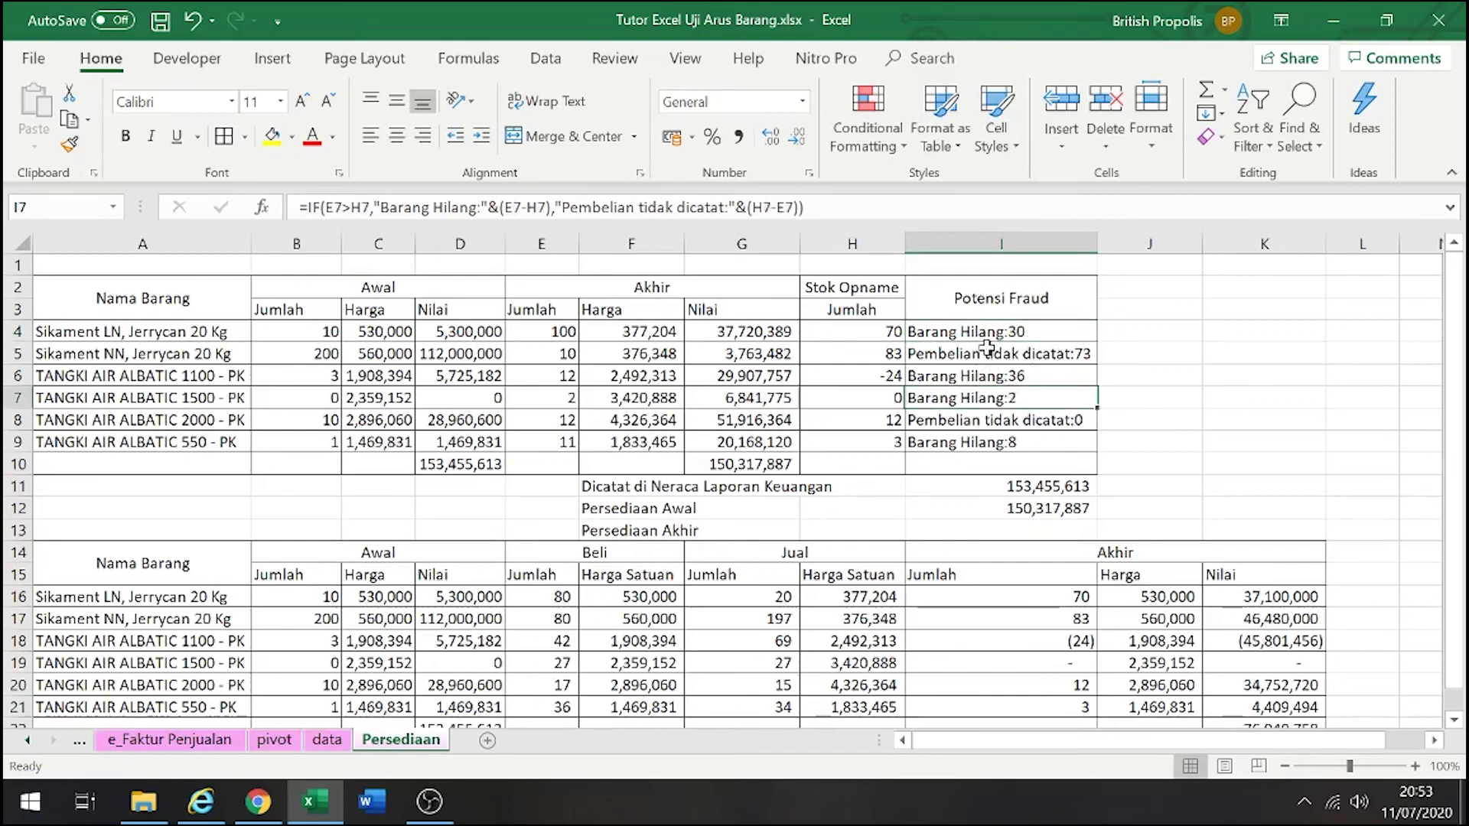
{"action": "left_click", "coordinate": [1018, 330]}
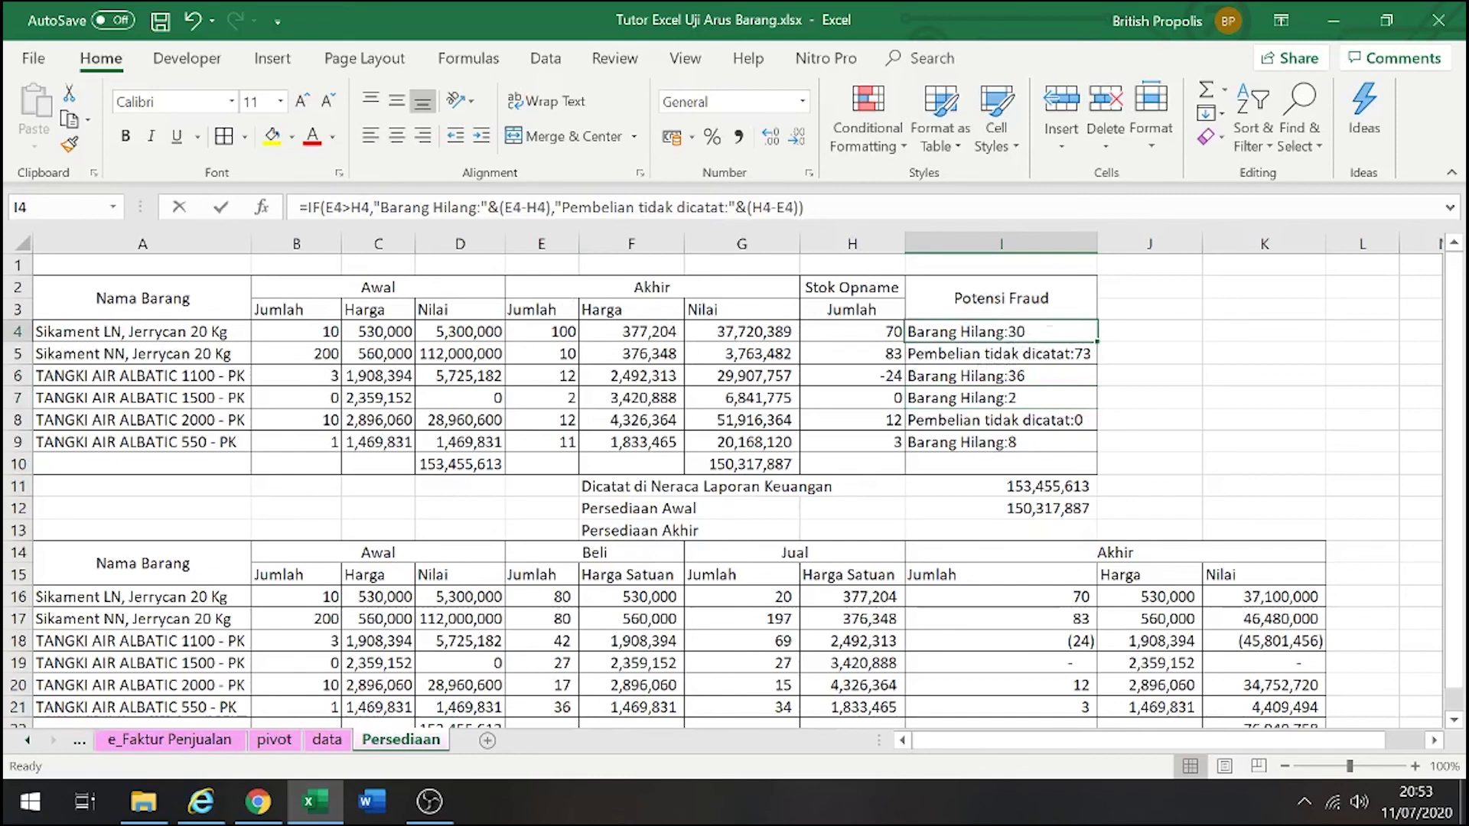
{"action": "left_click", "coordinate": [551, 207]}
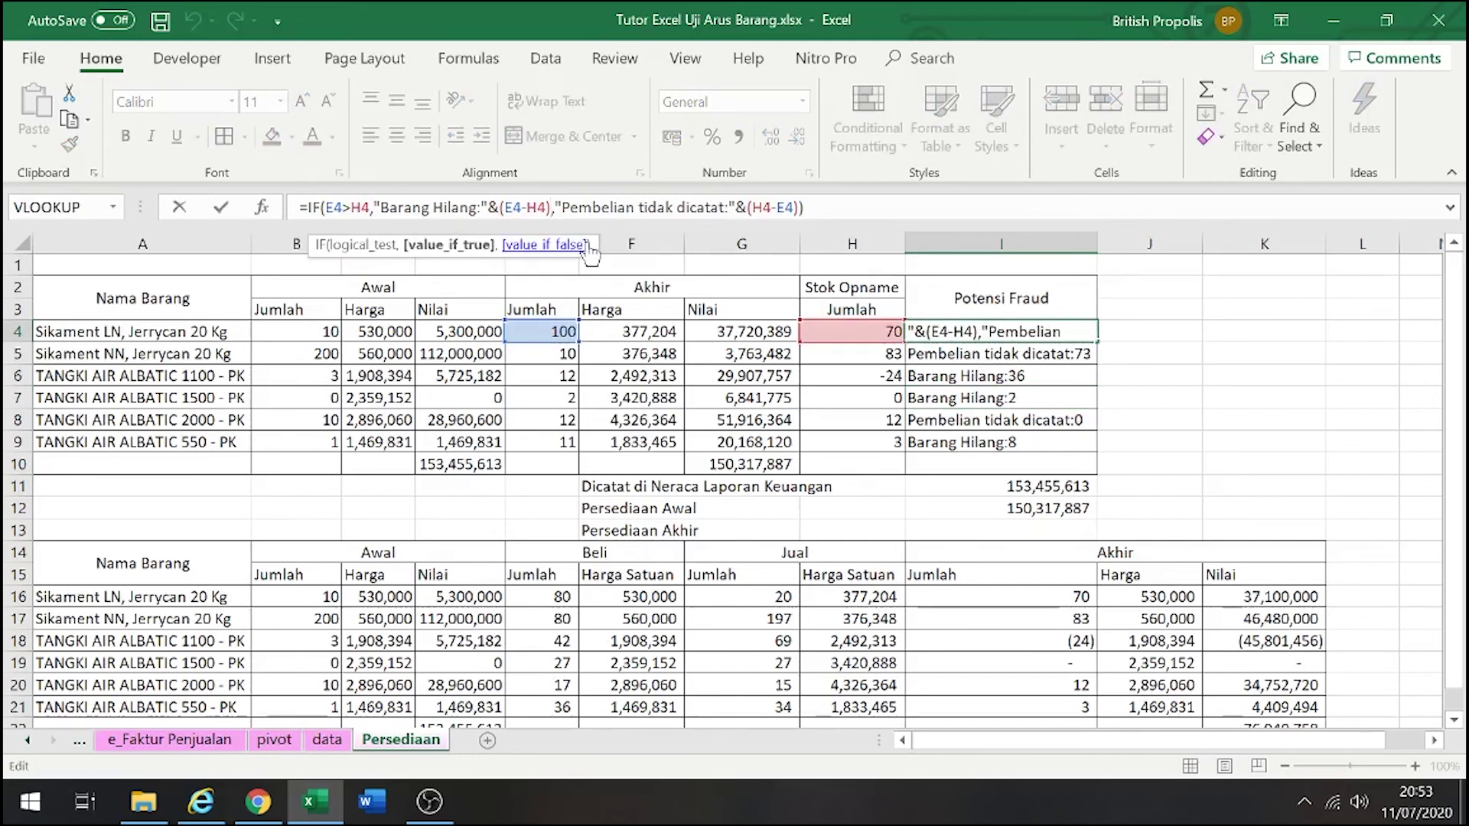
{"action": "type", "text": "*"}
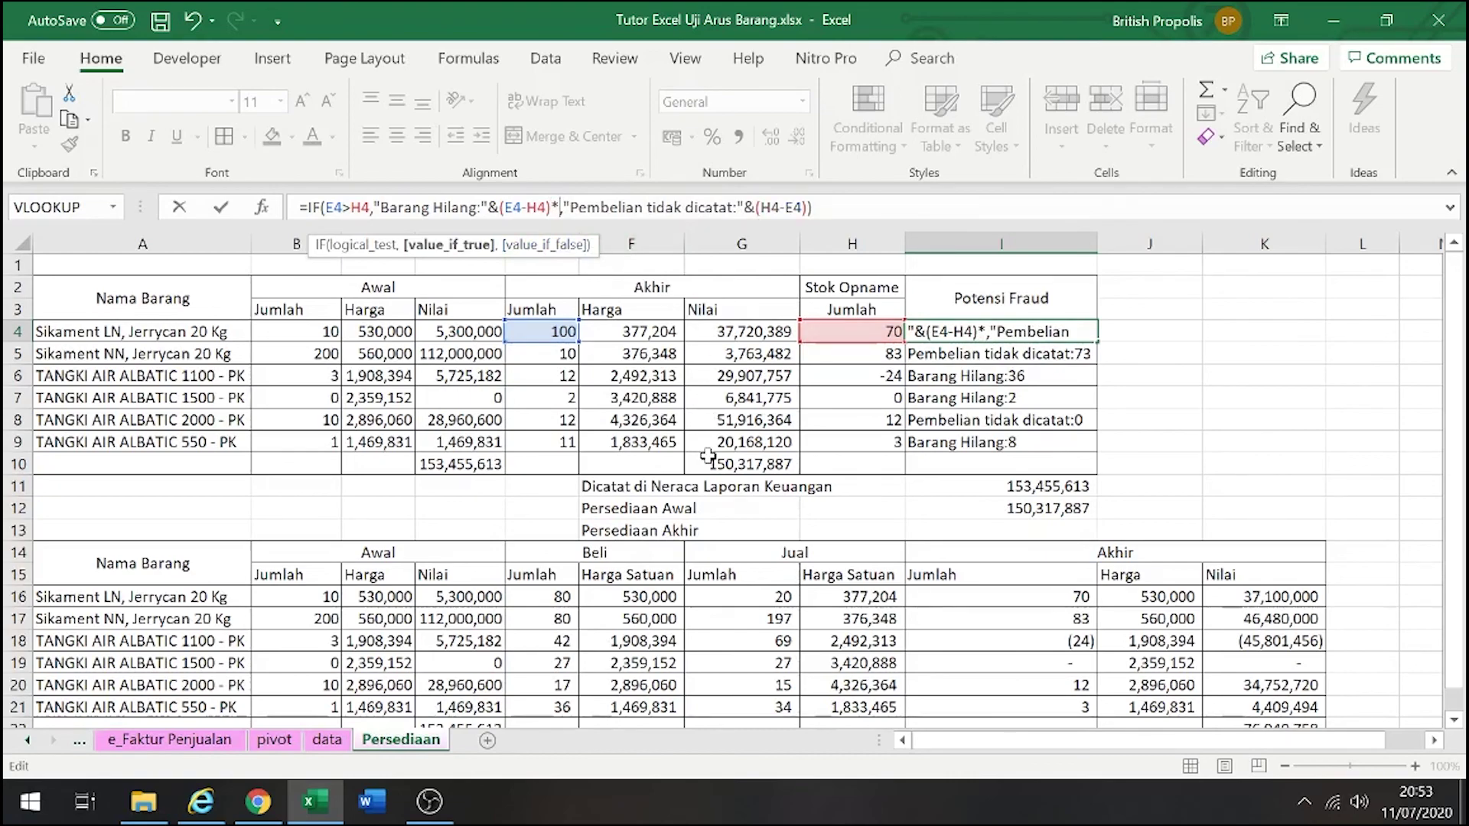
{"action": "scroll", "coordinate": [716, 478], "scroll_direction": "down", "scroll_amount": 1}
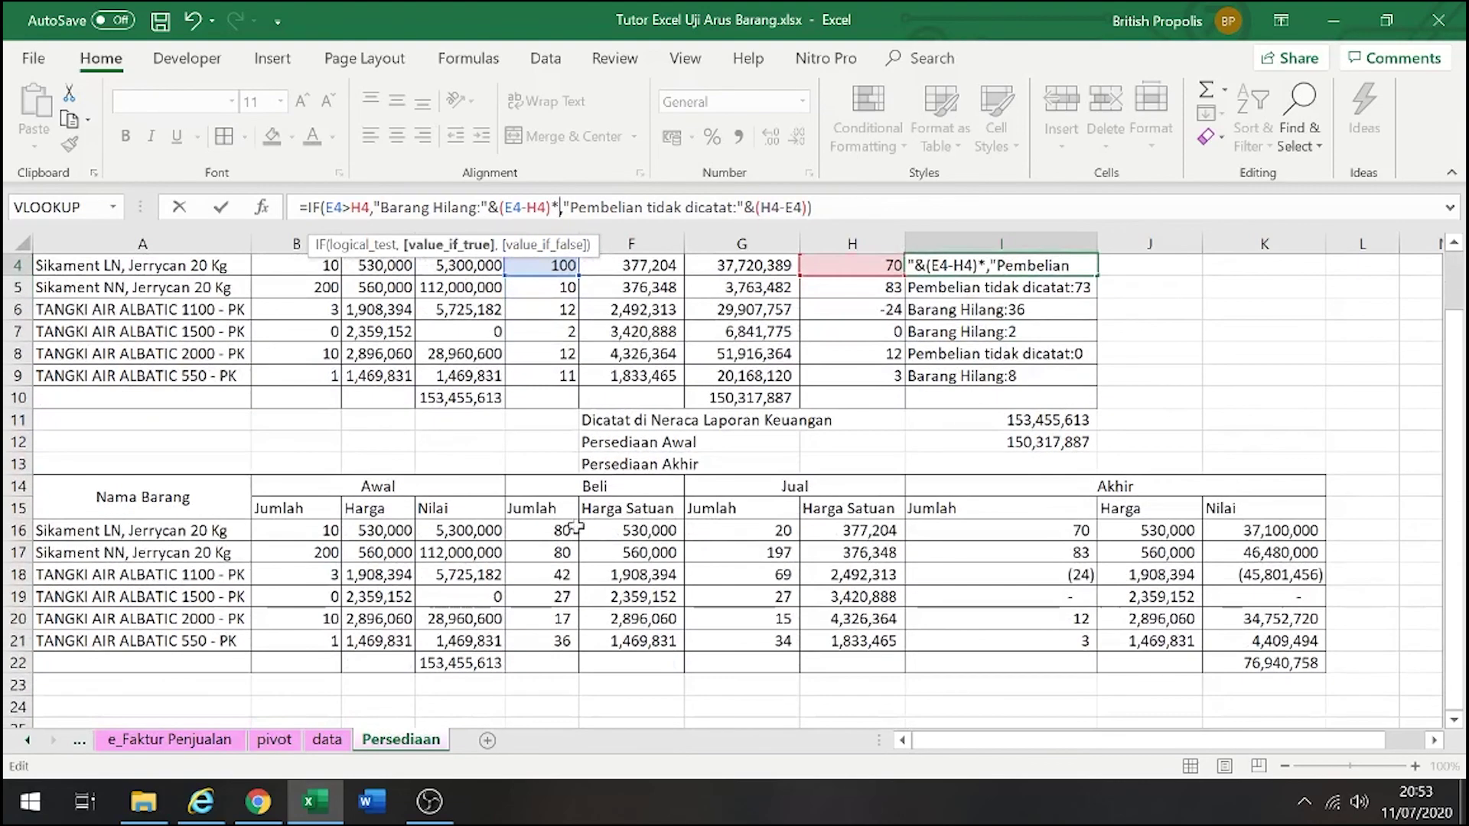
{"action": "left_click", "coordinate": [642, 531]}
{"action": "scroll", "coordinate": [722, 550], "scroll_direction": "up", "scroll_amount": 1}
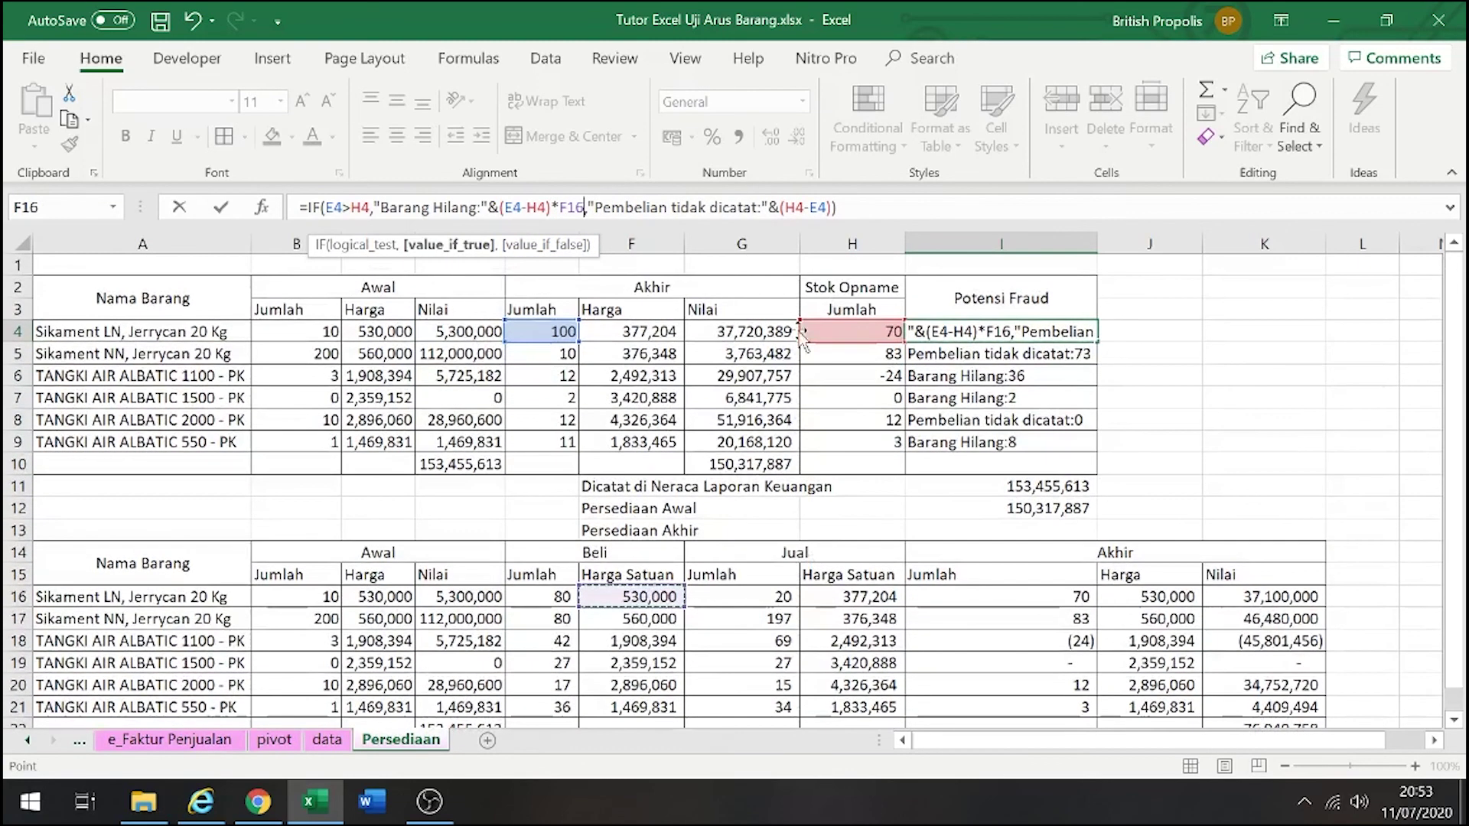
Multiply the Pembelian tidak dicatat difference (H4-E4) in the I4 formula by F16 as well
{"action": "key", "text": "End"}
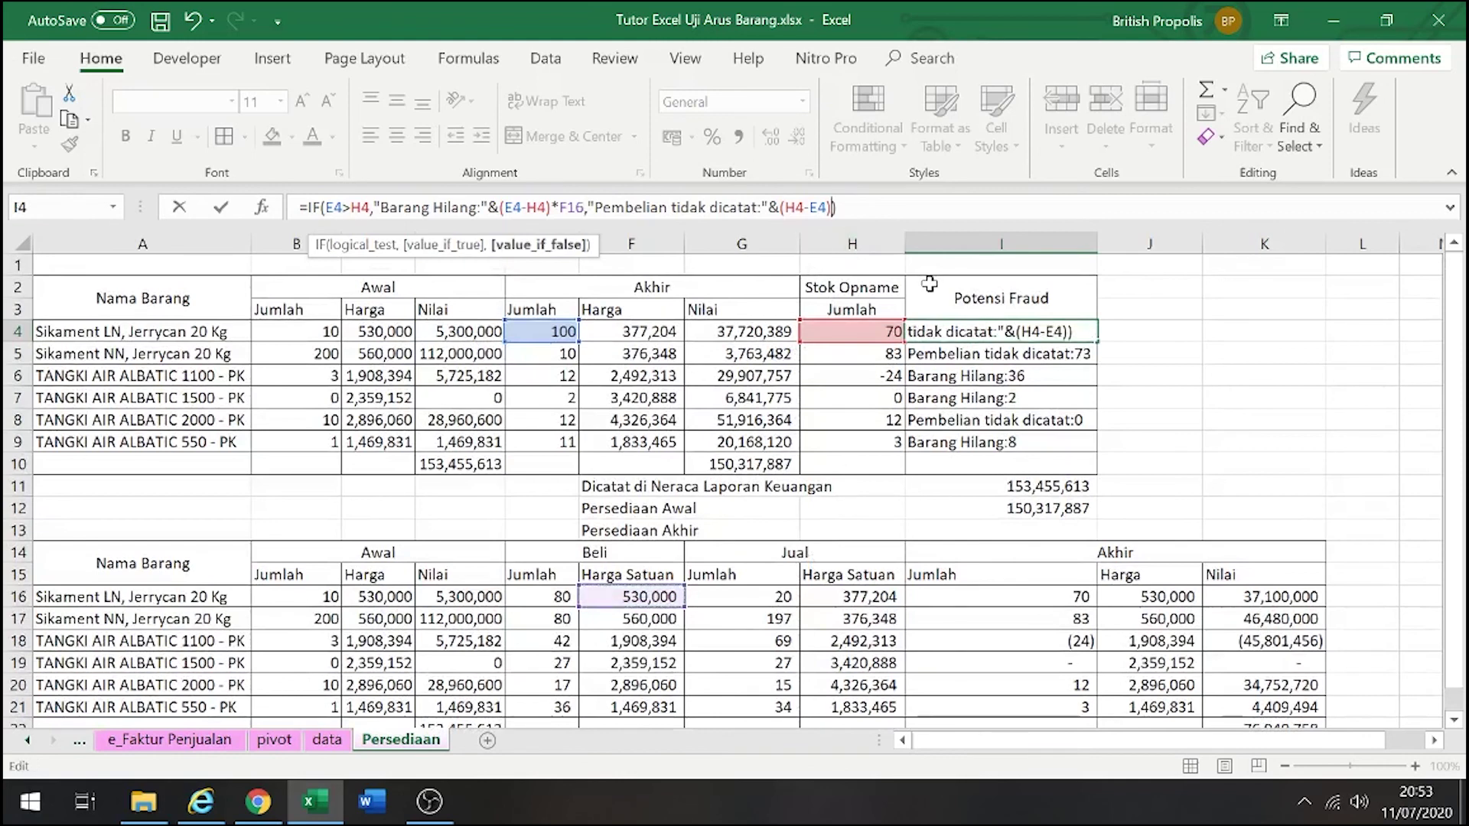
{"action": "left_click", "coordinate": [637, 597]}
{"action": "key", "text": "Return"}
{"action": "key", "text": "Up"}
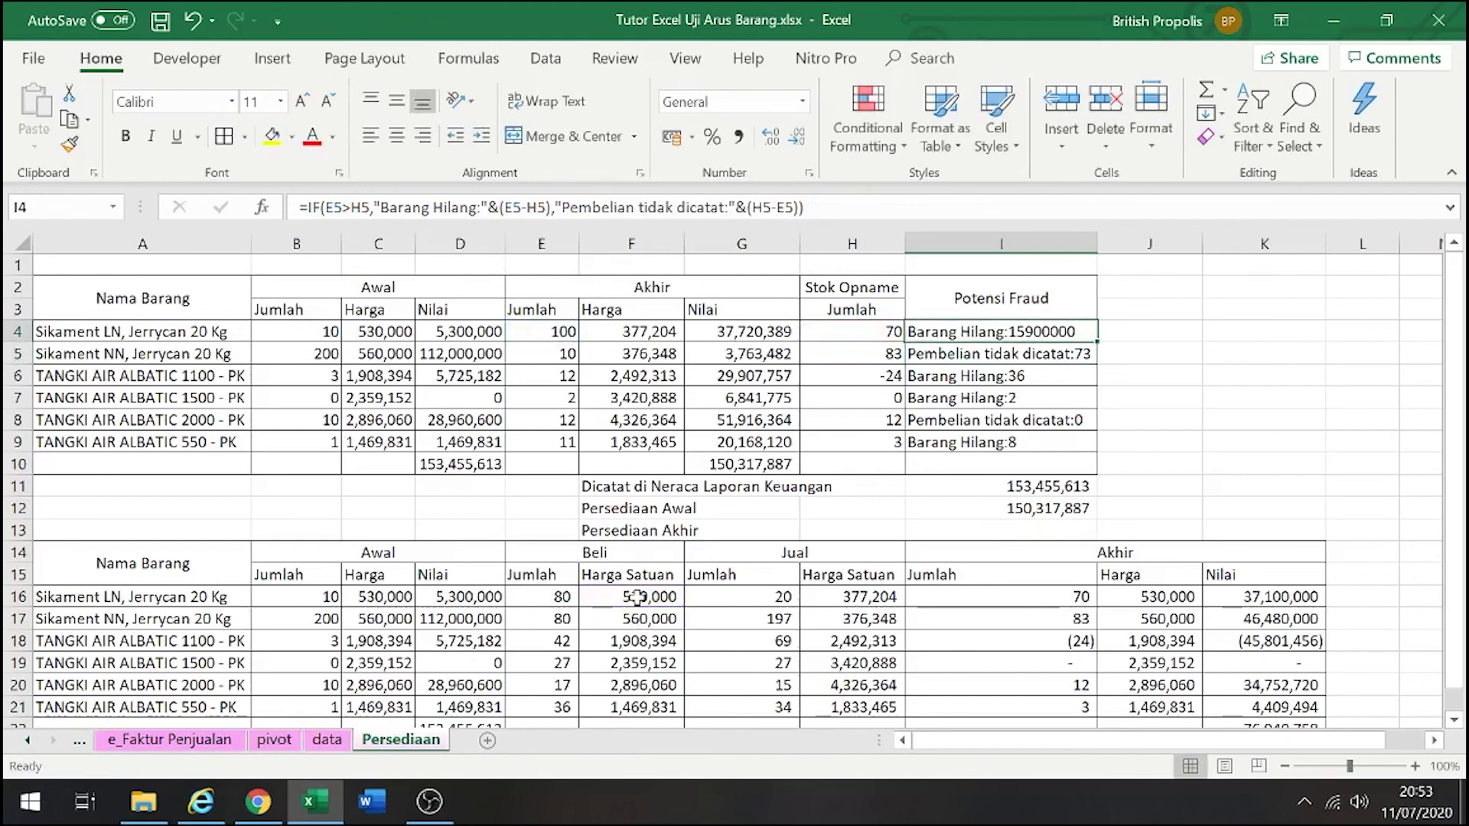
Copy the value-based IF formula from I4 into I5:I9 for the remaining items
{"action": "key", "text": "ctrl+c"}
{"action": "key", "text": "Down"}
{"action": "key", "text": "shift+Down"}
{"action": "key", "text": "shift+Down"}
{"action": "key", "text": "shift+Down"}
{"action": "key", "text": "shift+Down"}
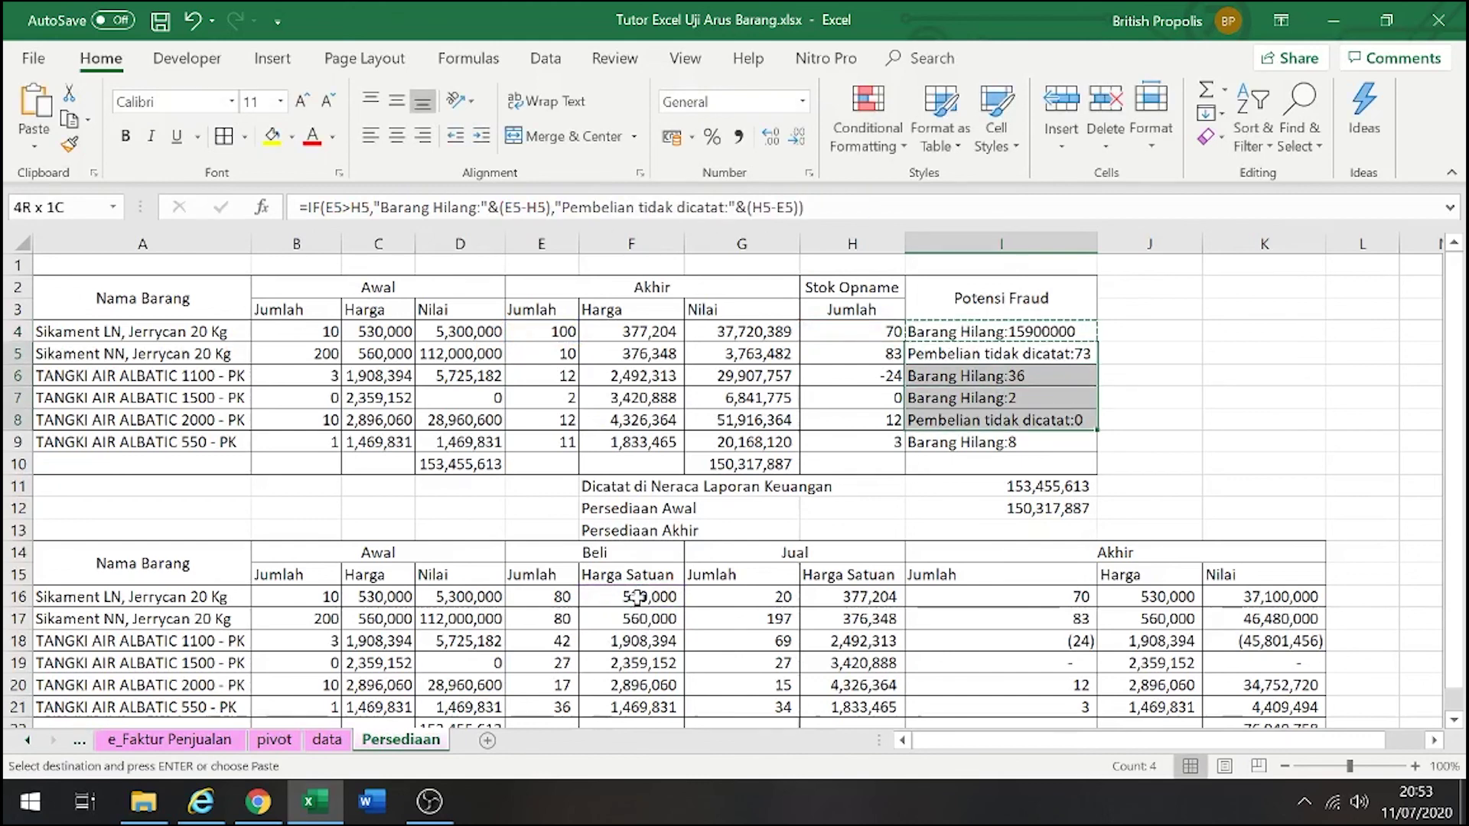
{"action": "key", "text": "Return"}
{"action": "key", "text": "Up"}
{"action": "key", "text": "Up"}
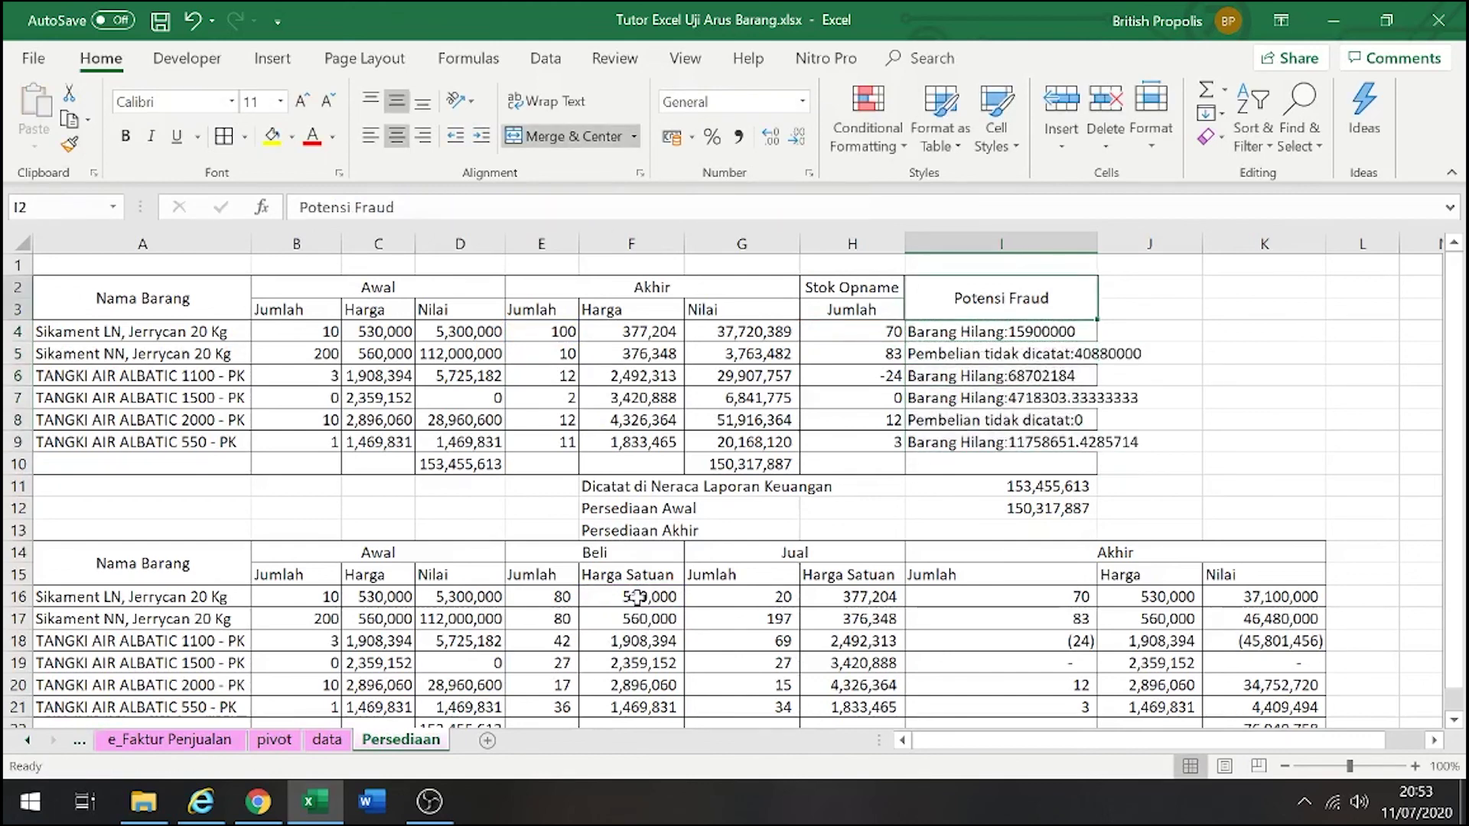
Examine the Potensi Fraud values and their formulas for the items in I4:I7
{"action": "key", "text": "Down"}
{"action": "key", "text": "Down"}
{"action": "key", "text": "Down"}
{"action": "key", "text": "Down"}
{"action": "key", "text": "Up"}
{"action": "key", "text": "Up"}
{"action": "key", "text": "Up"}
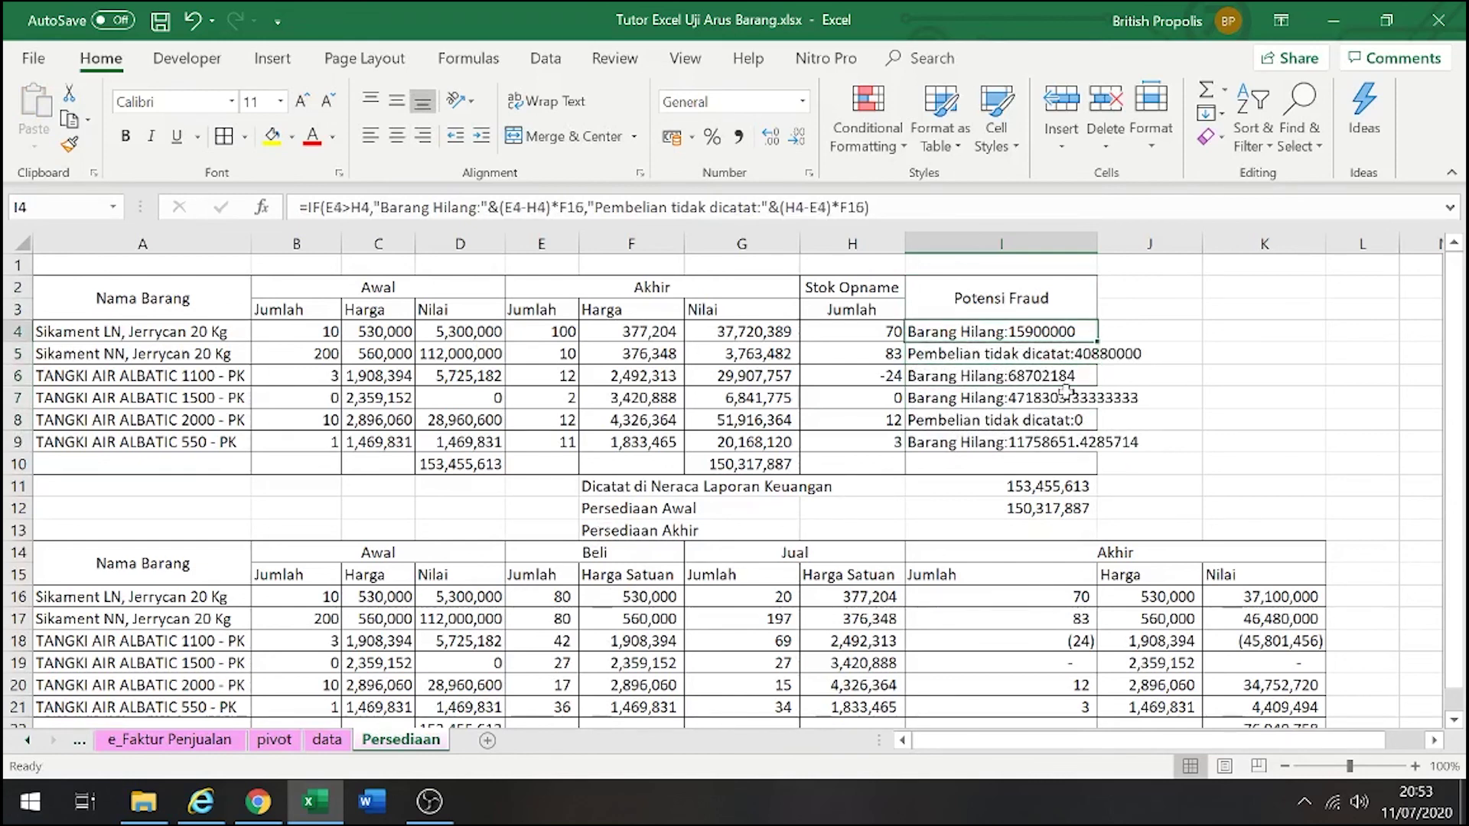
{"action": "key", "text": "Down"}
{"action": "key", "text": "Down"}
{"action": "key", "text": "Down"}
{"action": "key", "text": "Up"}
{"action": "key", "text": "Up"}
{"action": "key", "text": "Up"}
{"action": "key", "text": "Down"}
{"action": "key", "text": "Up"}
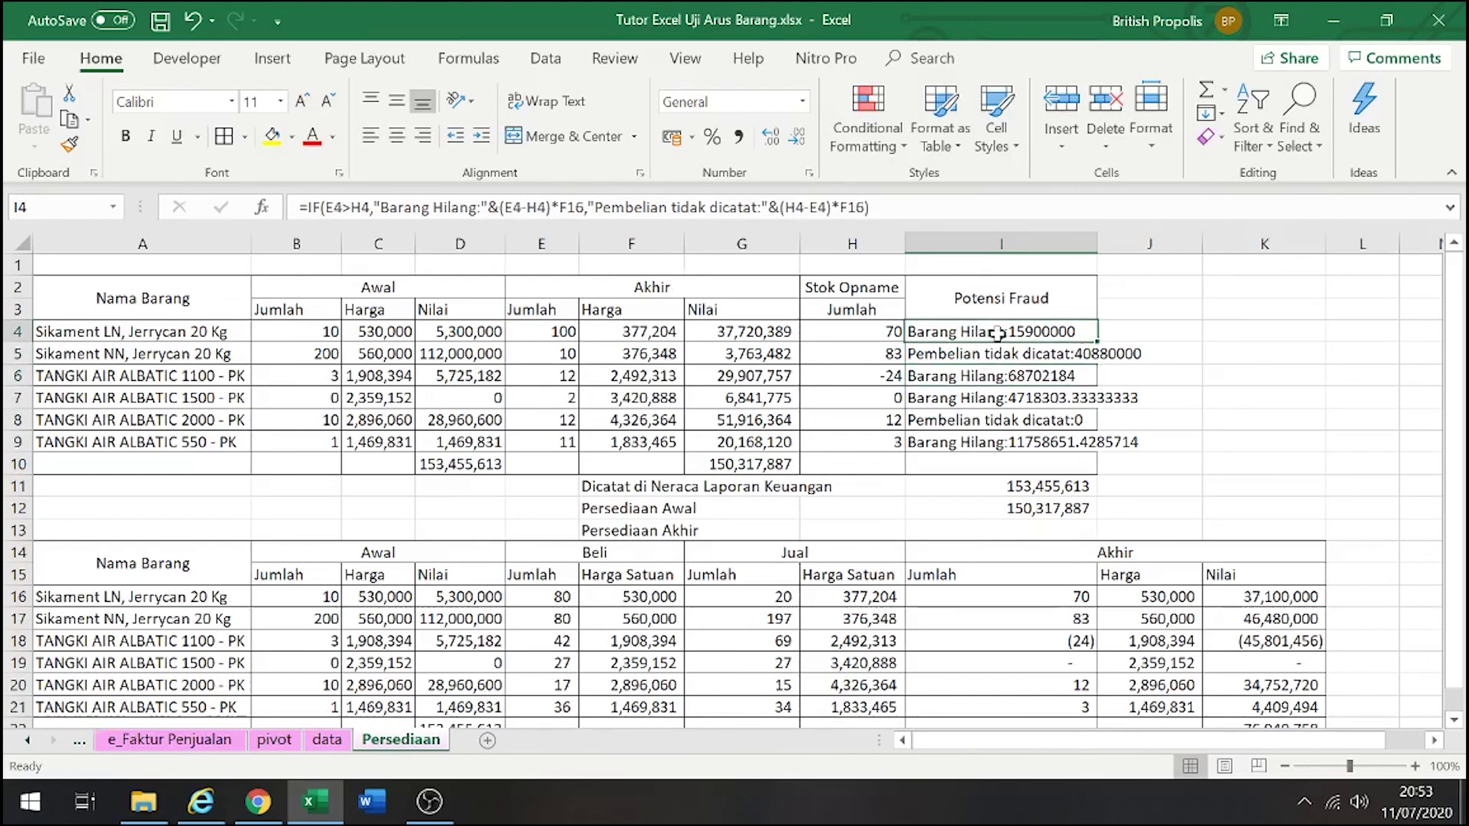
Autofit column I so the Potensi Fraud results in I4:I9 fit within it
{"action": "key", "text": "shift+Down"}
{"action": "key", "text": "shift+Down"}
{"action": "key", "text": "shift+Down"}
{"action": "key", "text": "shift+Down"}
{"action": "key", "text": "shift+Down"}
{"action": "double_click", "coordinate": [1097, 243]}
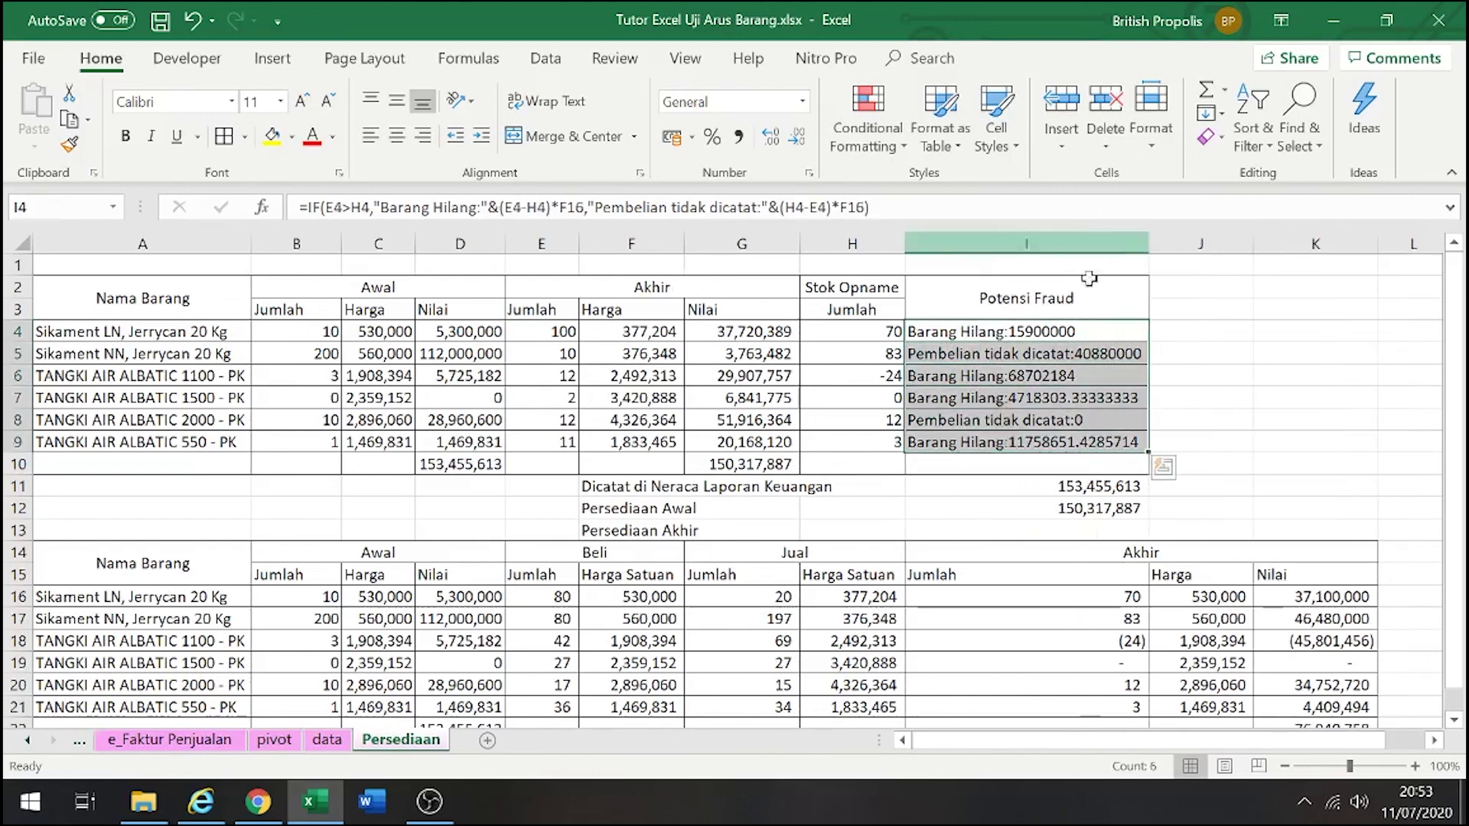
Review the Potensi Fraud amounts in I8 and I5 against the balance sheet inventory figures in I11:I12
{"action": "left_click", "coordinate": [1051, 420]}
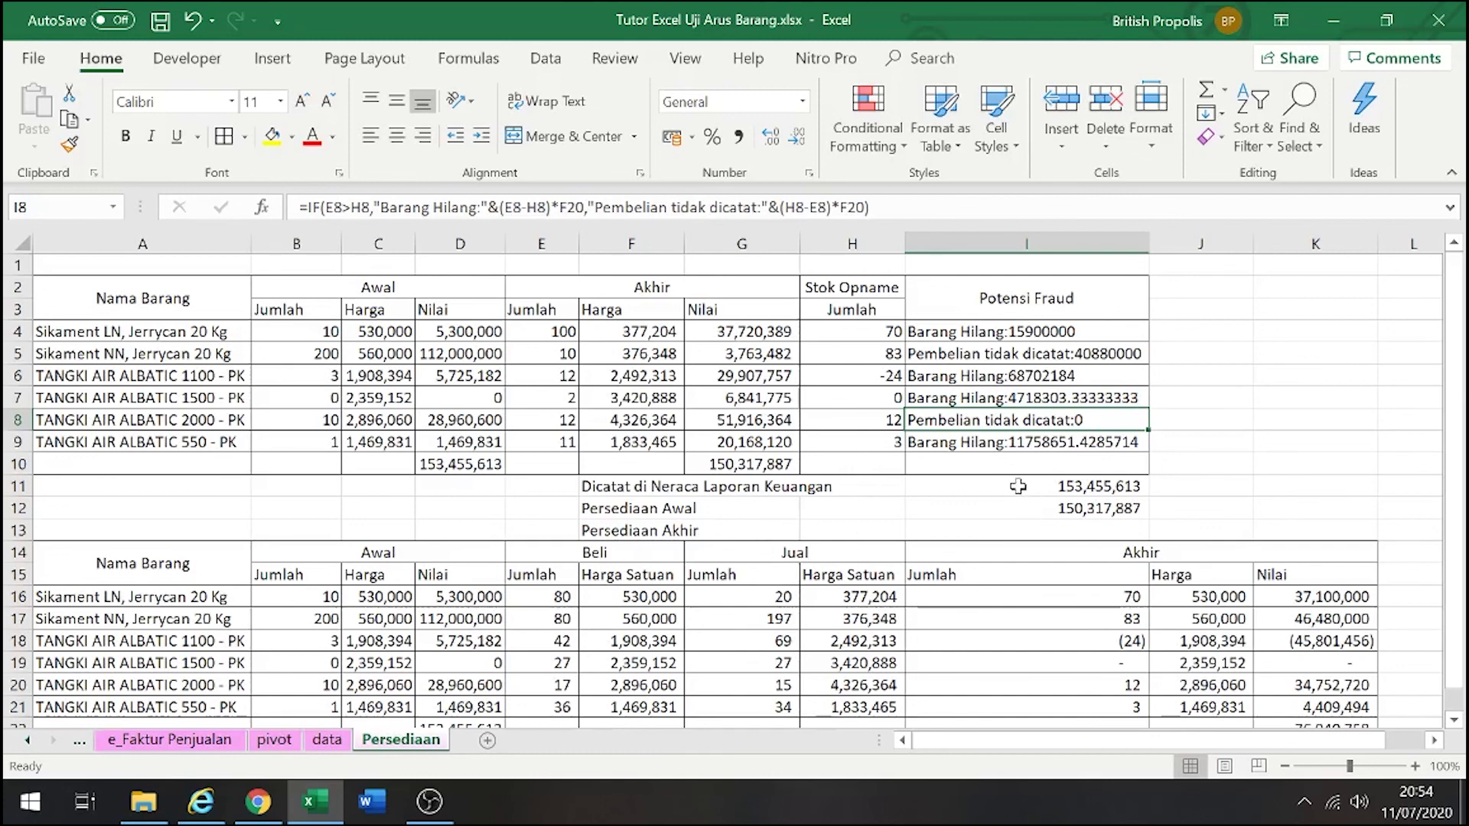
{"action": "left_click_drag", "start_coordinate": [1017, 487], "coordinate": [1029, 508]}
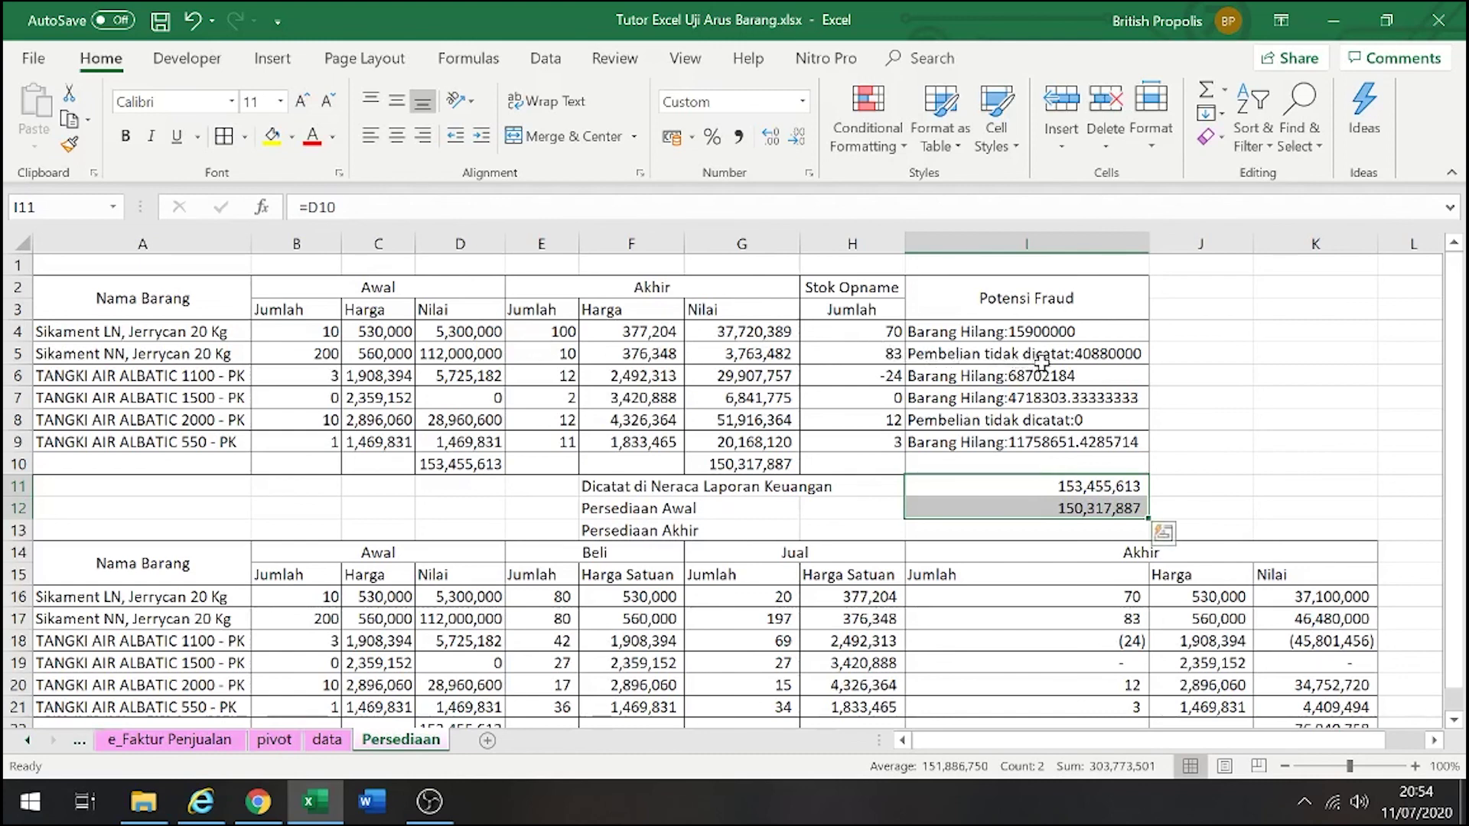
{"action": "left_click", "coordinate": [1038, 366]}
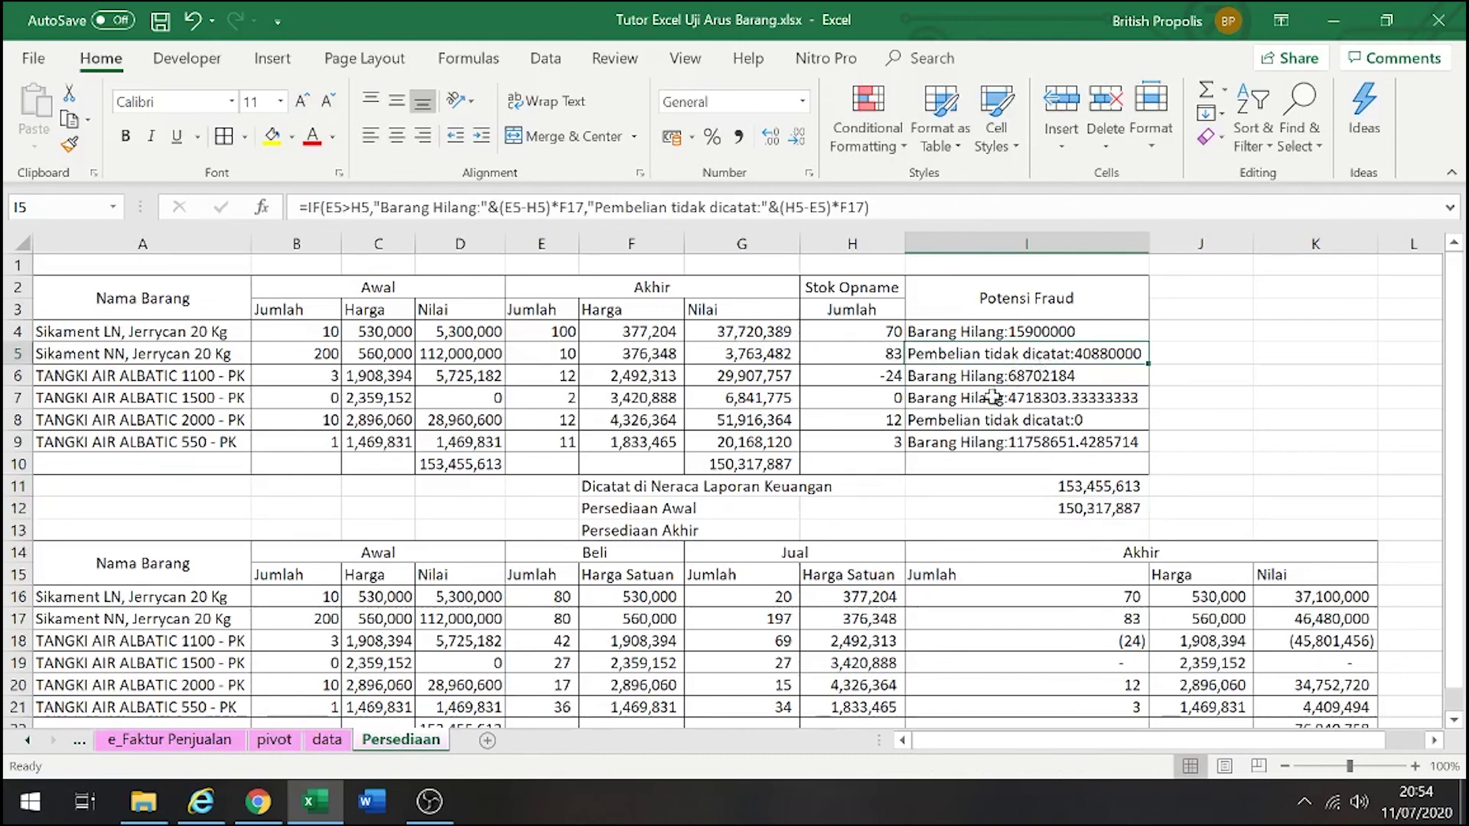